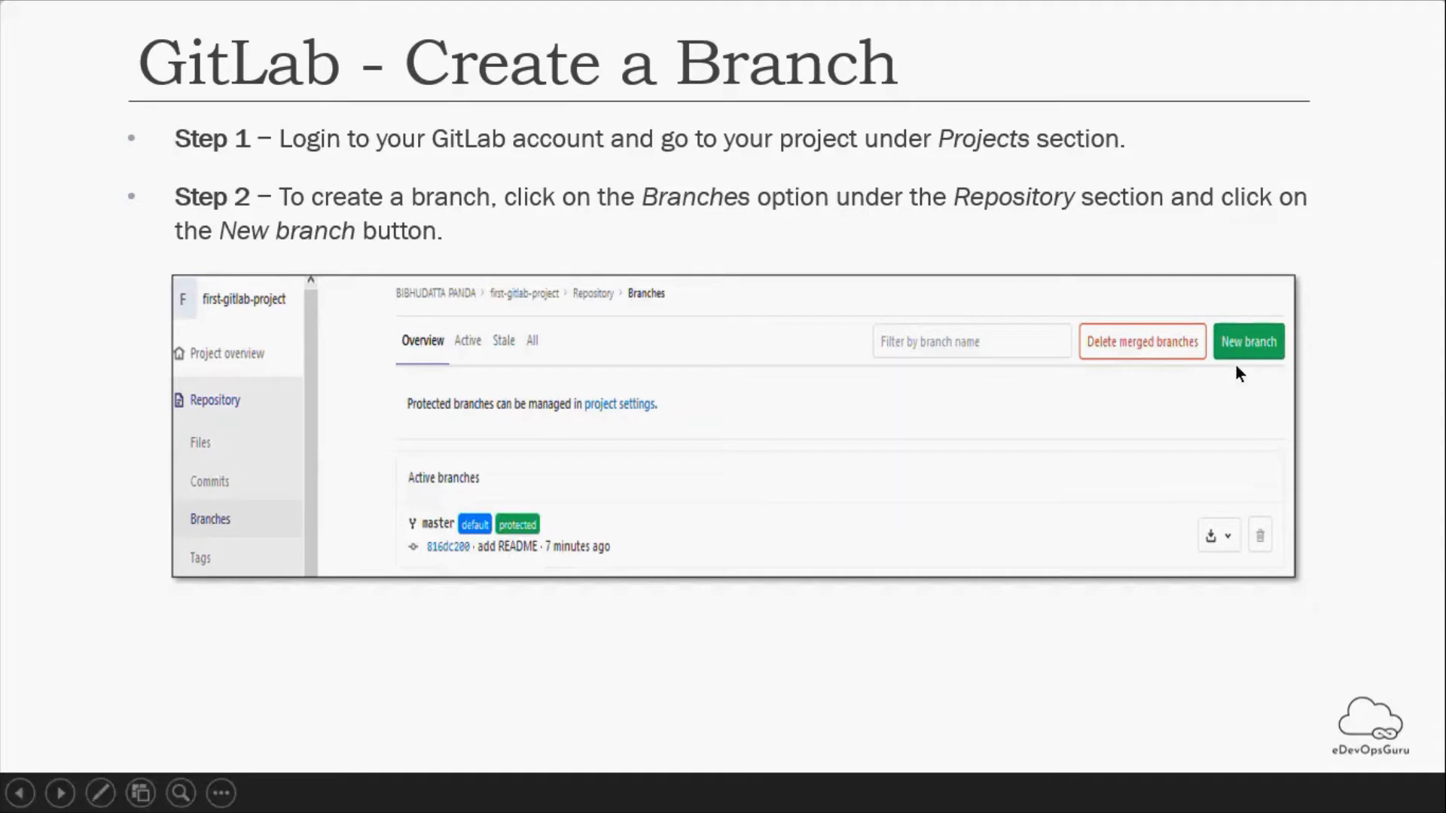
# Advance the slideshow to the slide about naming and creating a branch, and switch to GitLab in Chrome.
pyautogui.click(952, 444)
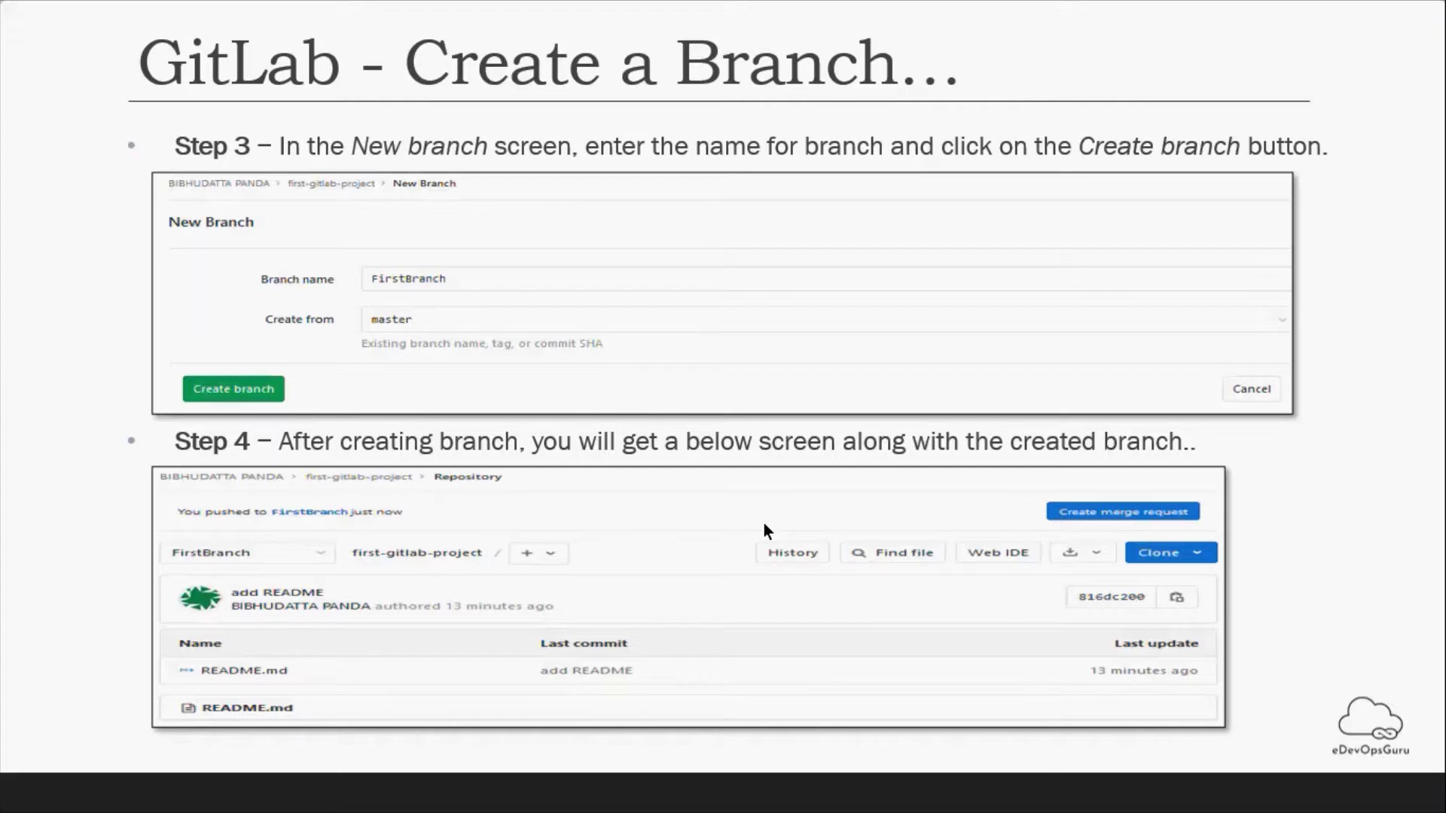
pyautogui.hotkey('alt', 'Tab')
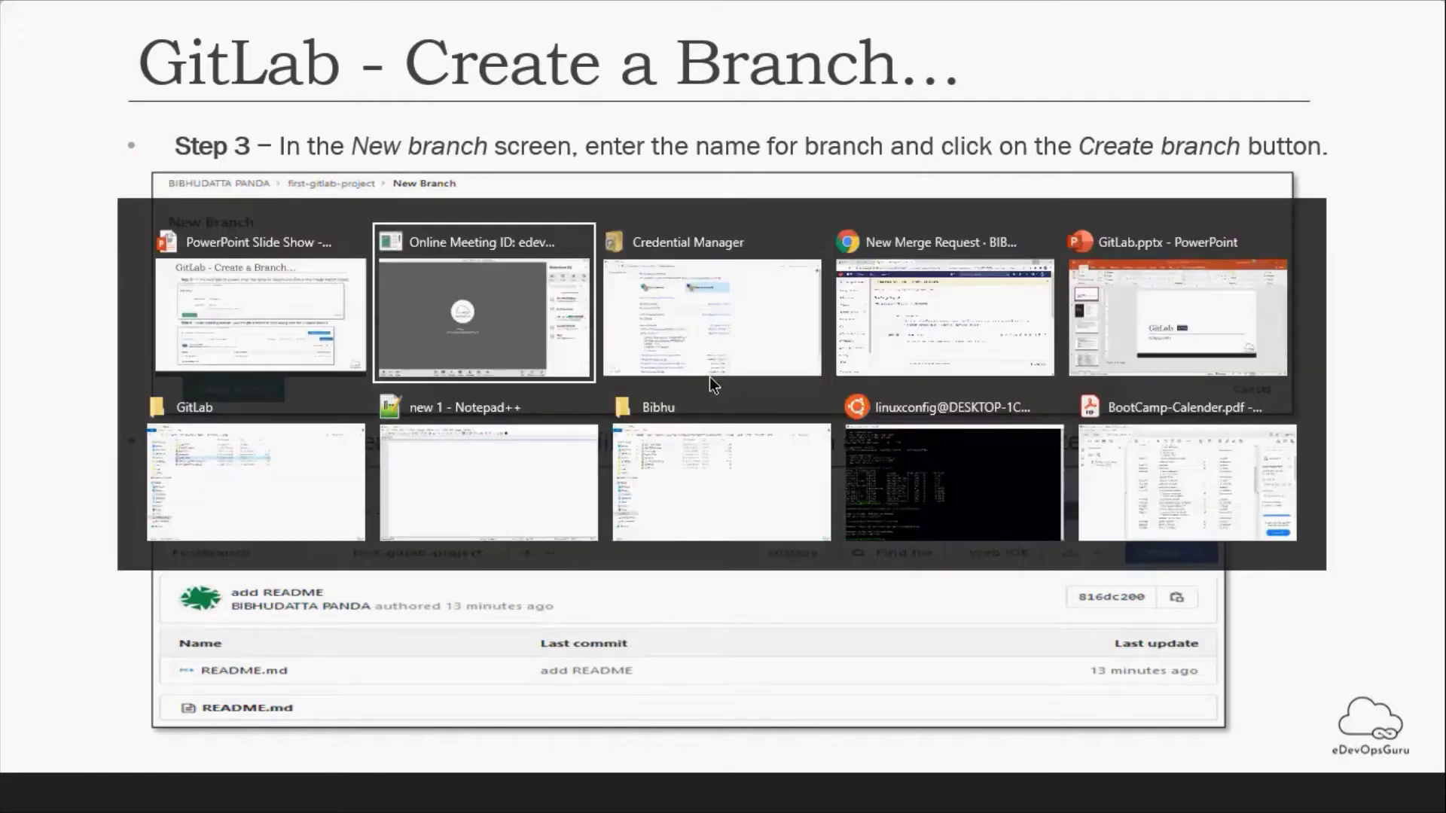
pyautogui.hotkey('alt', 'Tab')
pyautogui.hotkey('alt', 'Tab')
pyautogui.moveTo(133, 504)
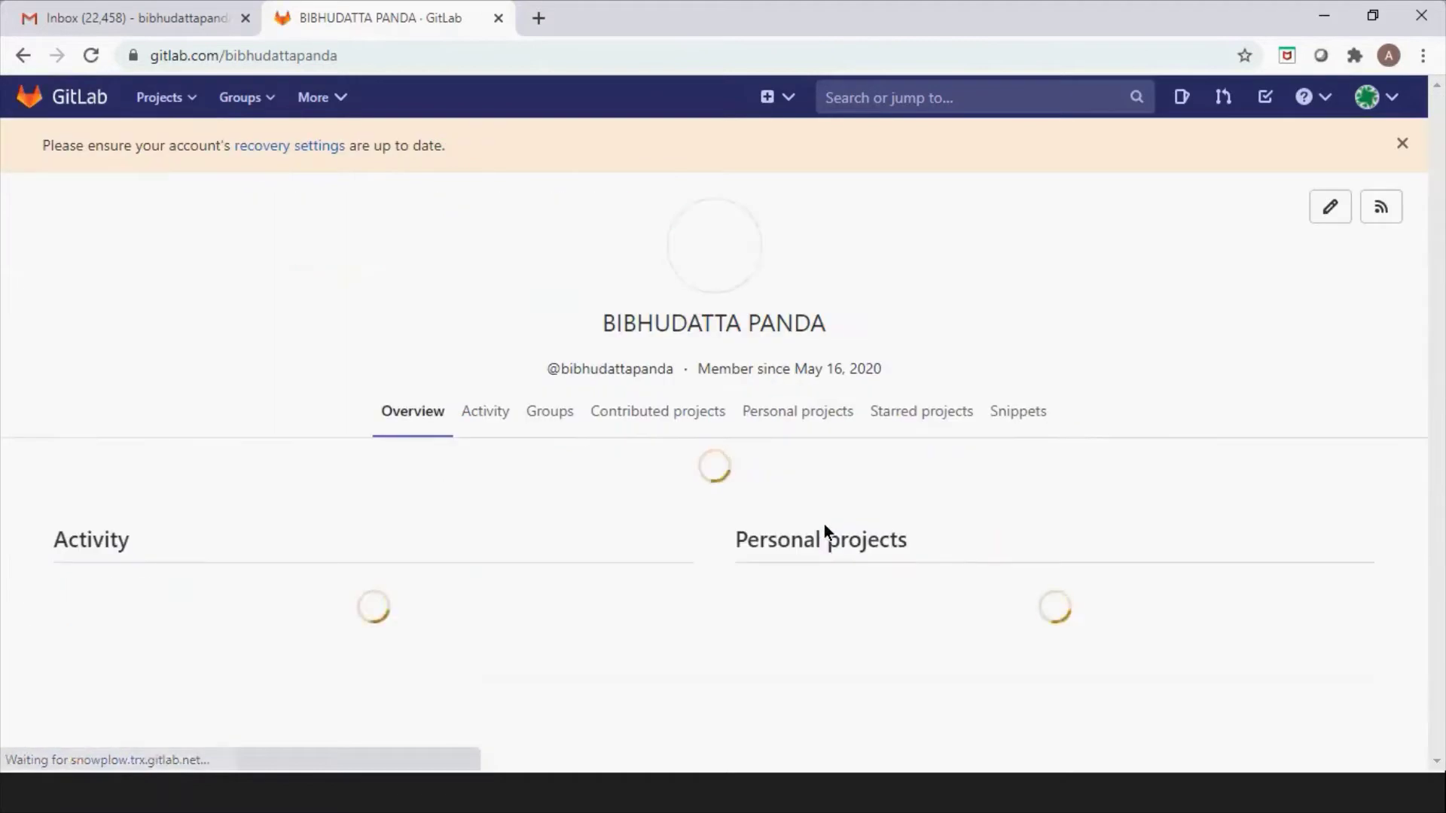
# Go from the profile page to the list of projects and open the eDevOps_git_session project.
pyautogui.scroll(-3, 521, 543)
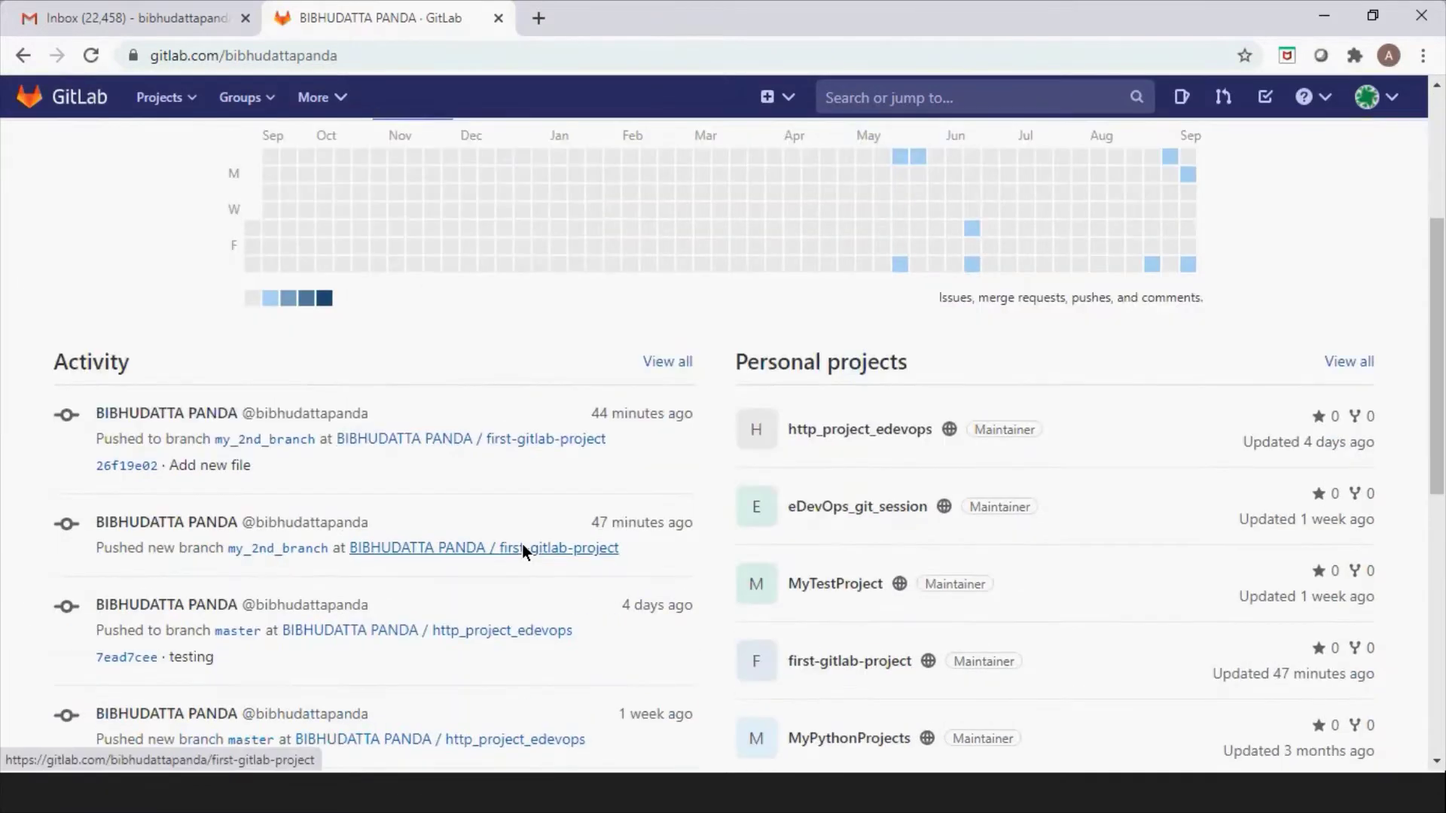
pyautogui.scroll(-1, 522, 543)
pyautogui.scroll(5, 451, 497)
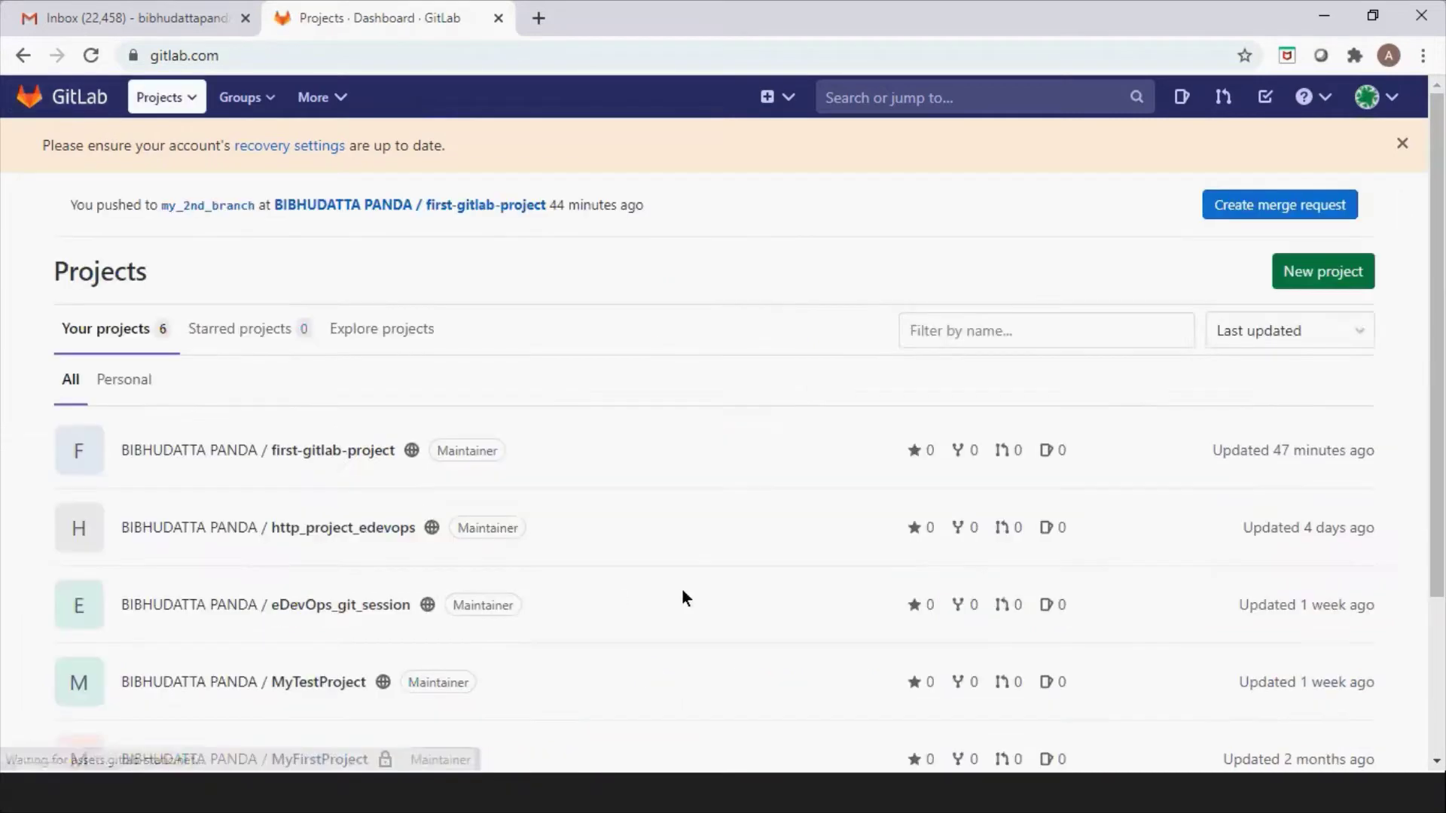
pyautogui.scroll(-1, 653, 580)
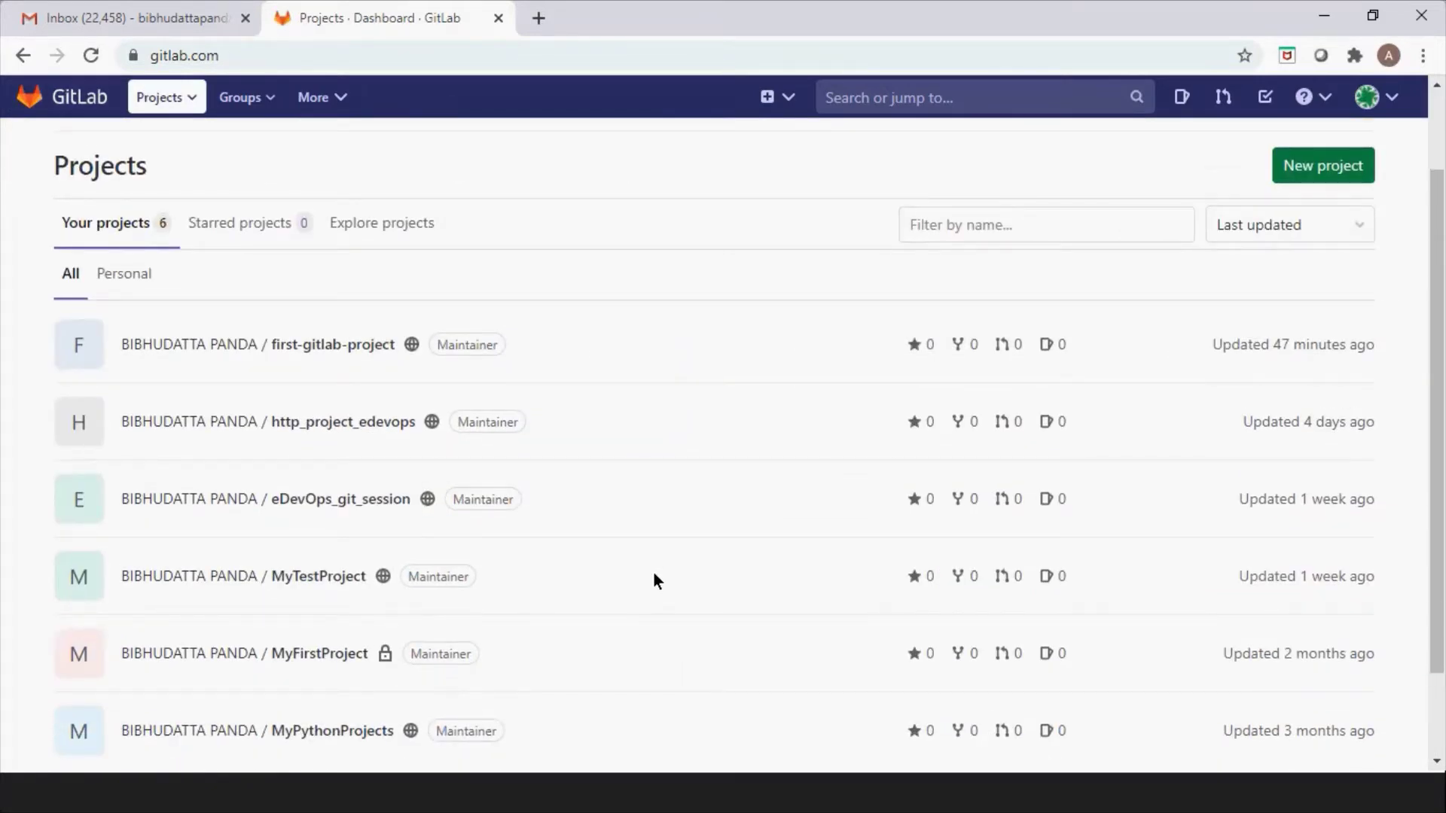
pyautogui.scroll(-1, 653, 578)
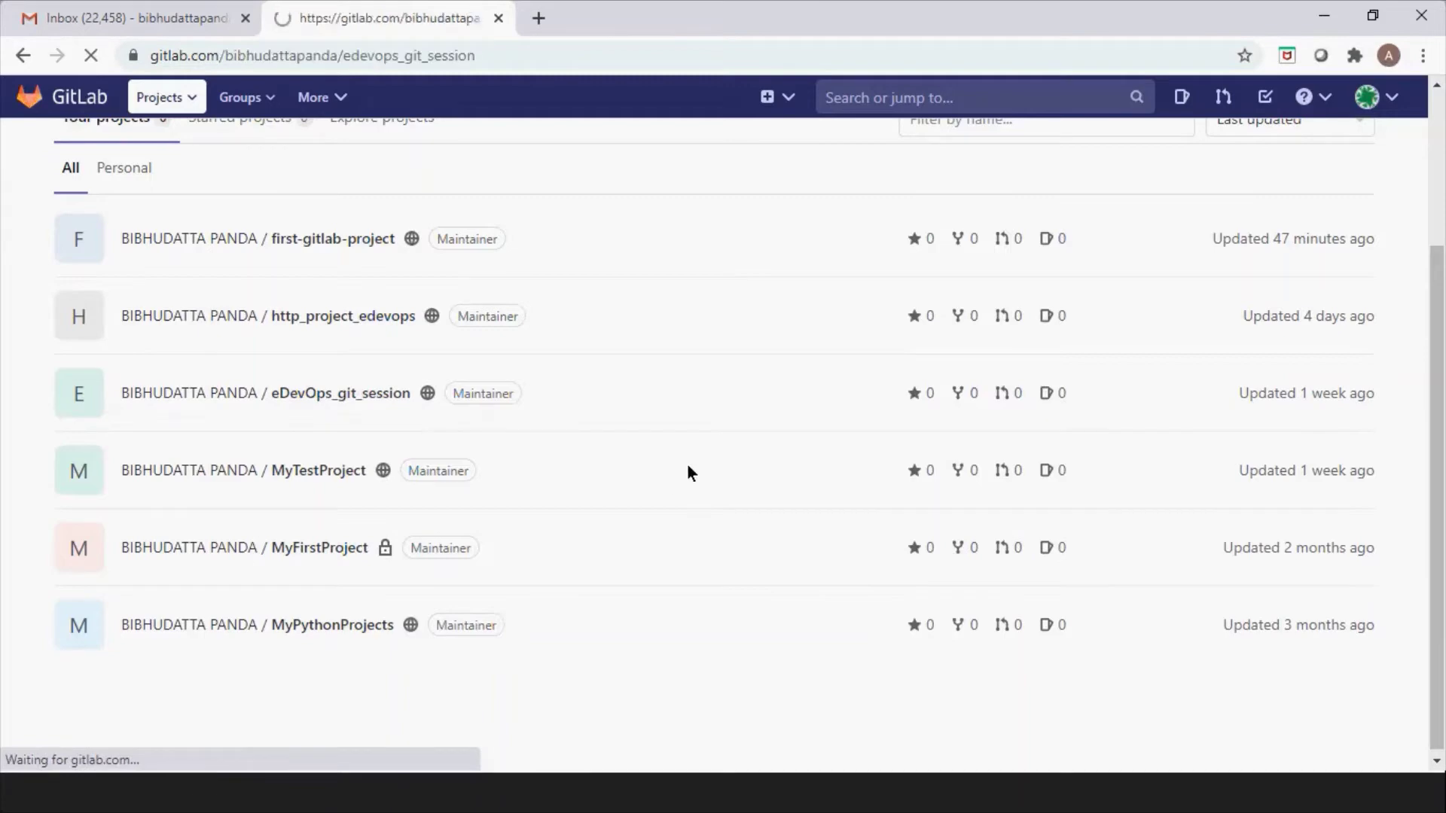
# Go to the project's repository branches and start creating a new branch.
pyautogui.scroll(-4, 811, 511)
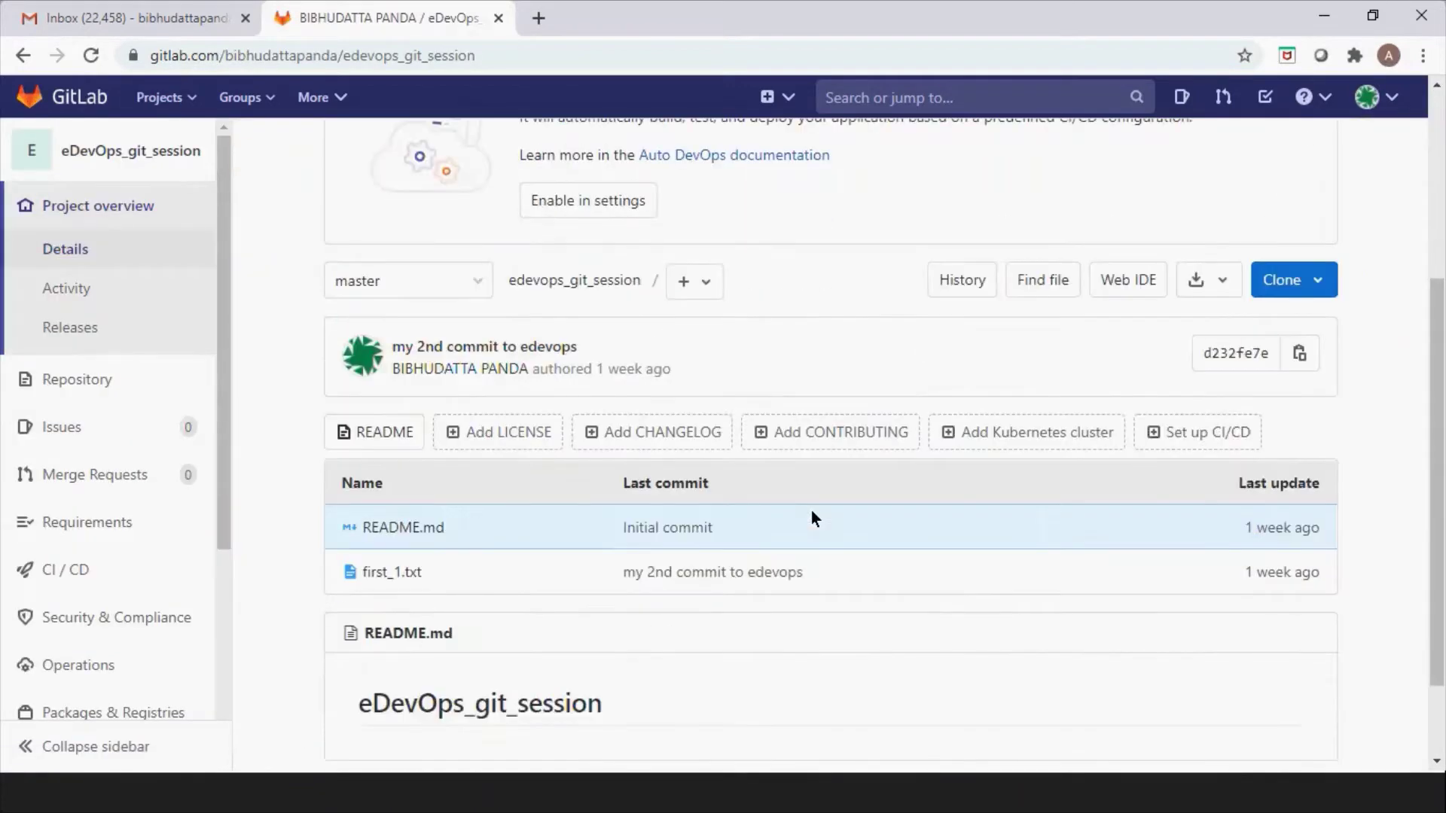
pyautogui.scroll(-1, 811, 510)
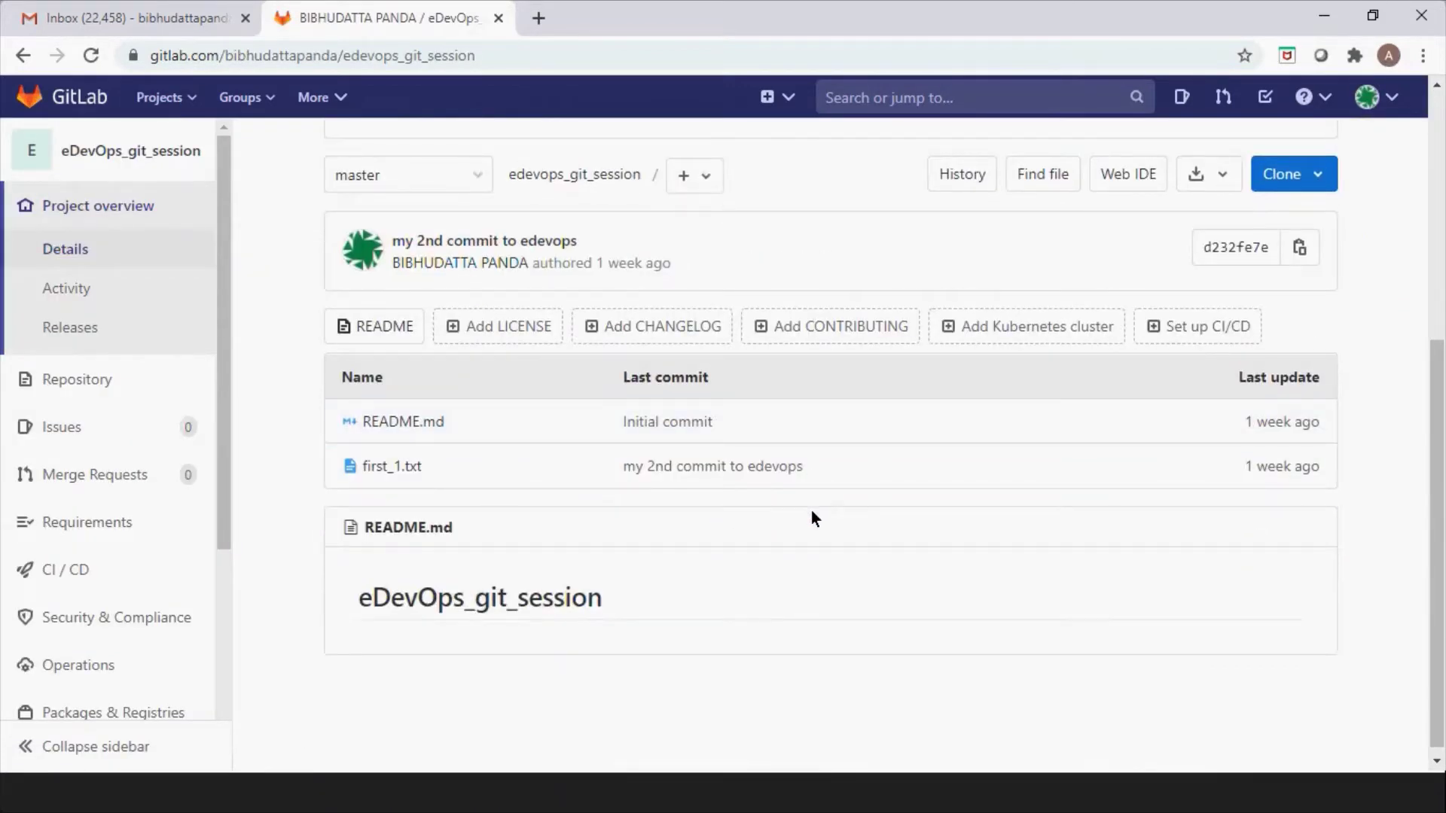
pyautogui.scroll(5, 811, 510)
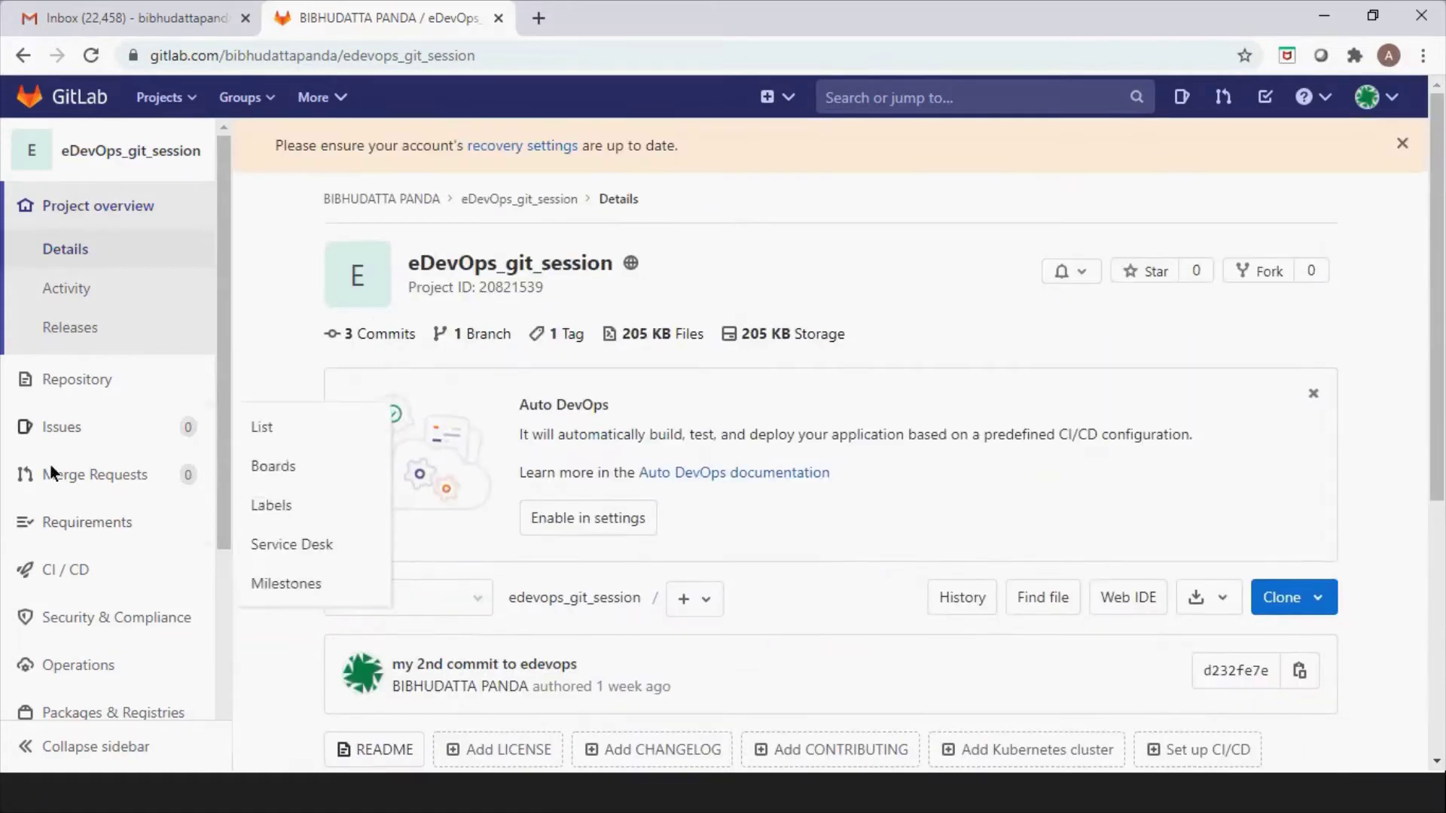
pyautogui.moveTo(83, 381)
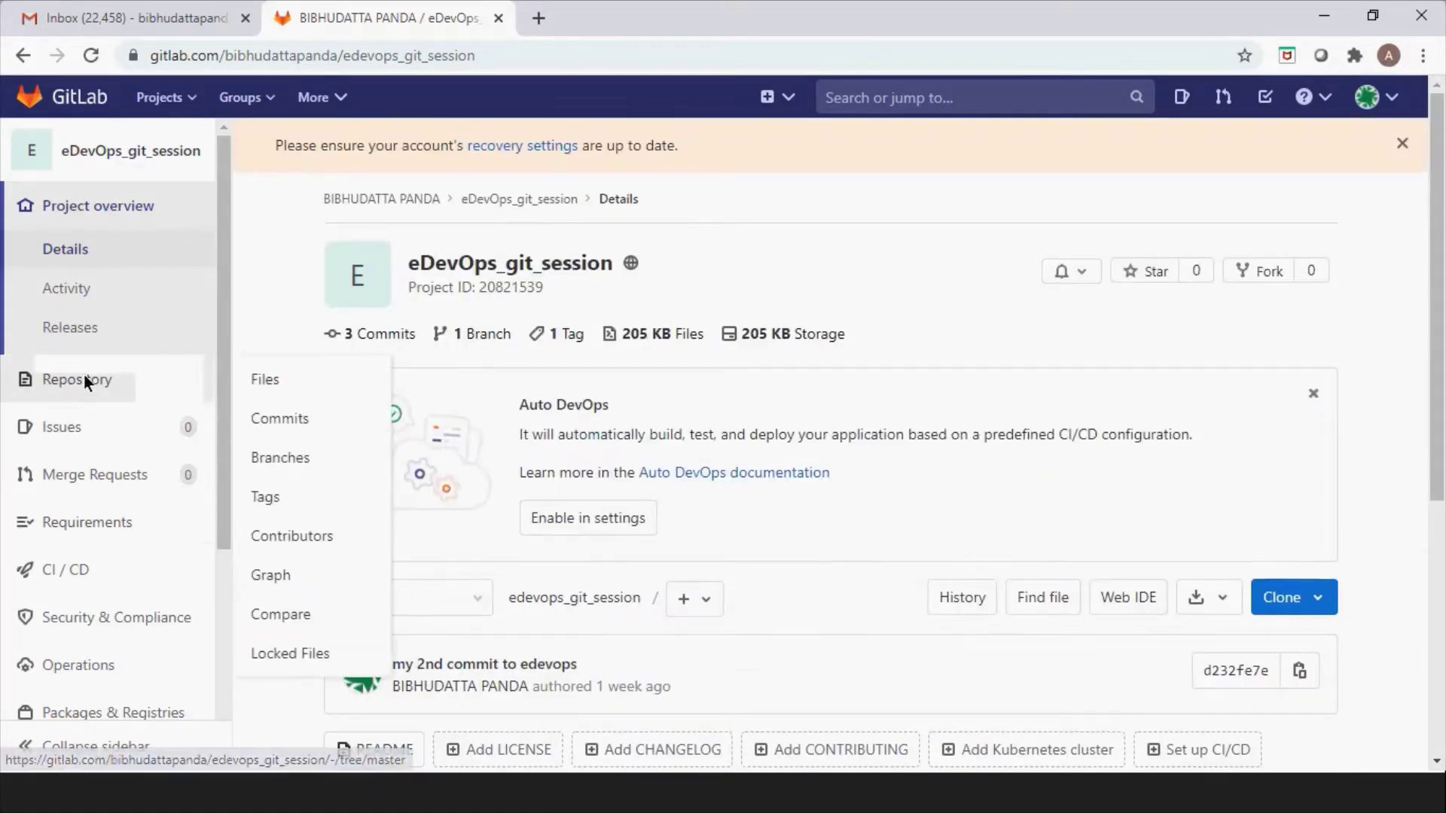
pyautogui.click(286, 454)
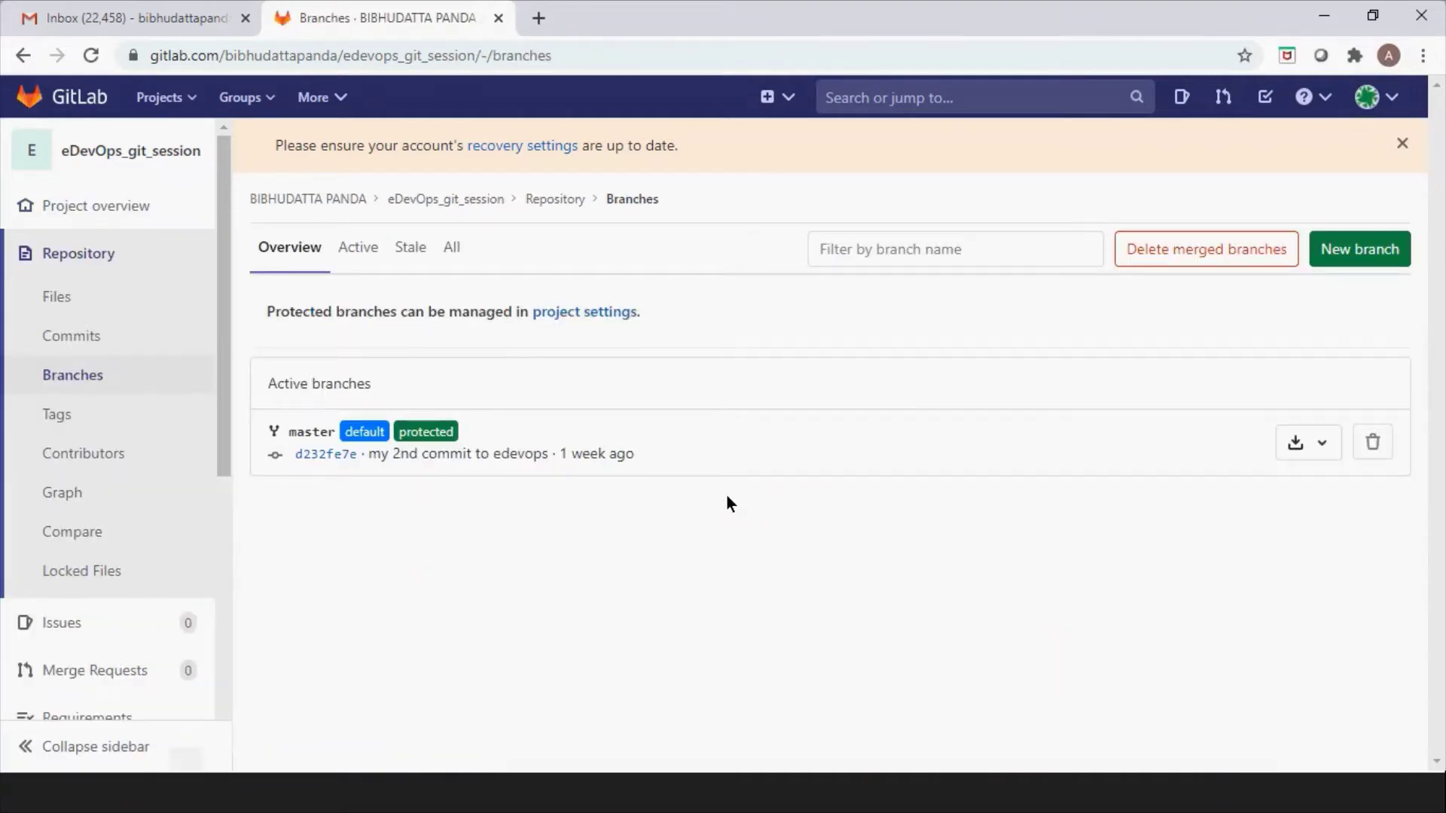
pyautogui.click(1344, 253)
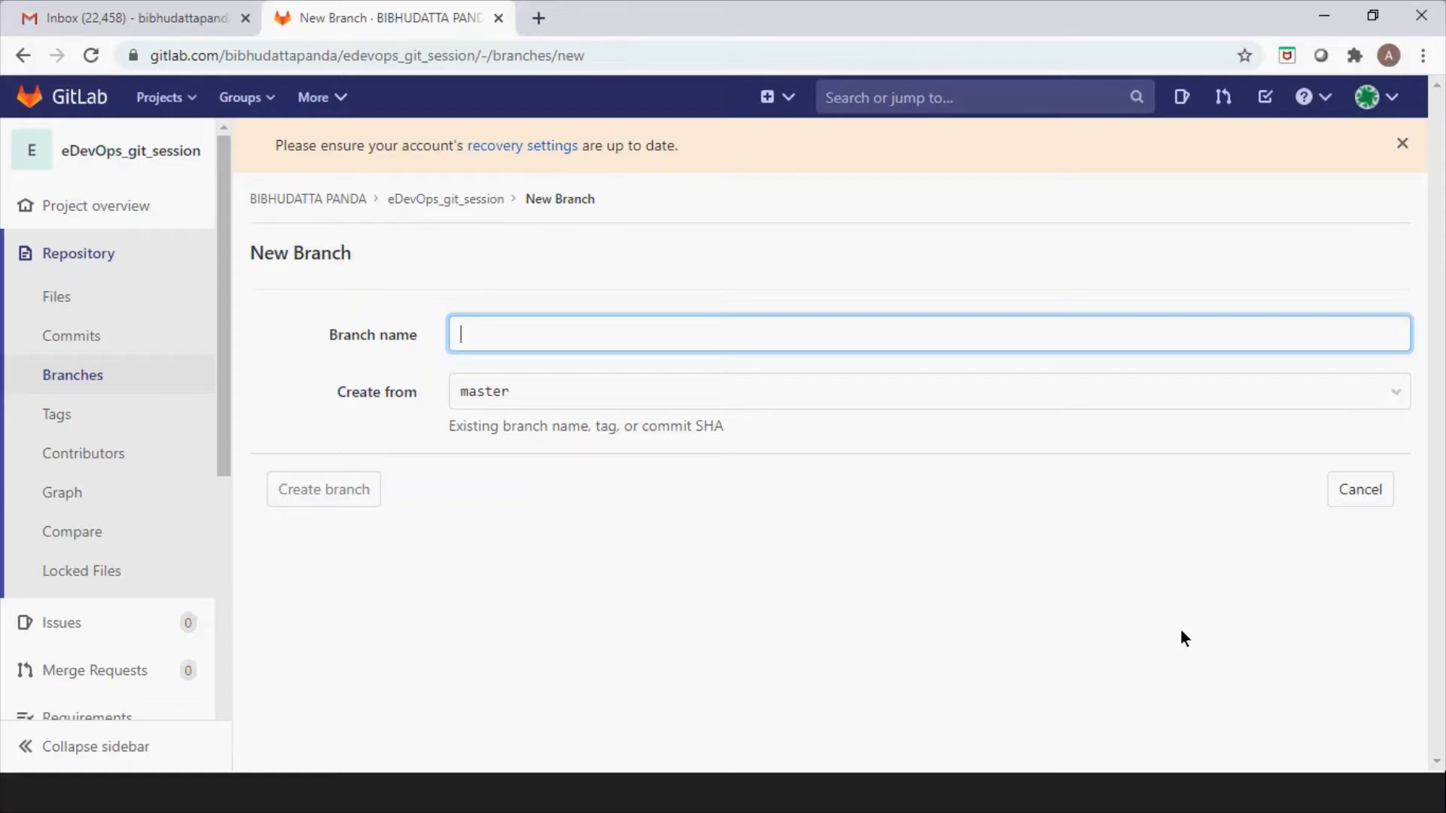
pyautogui.click(1181, 633)
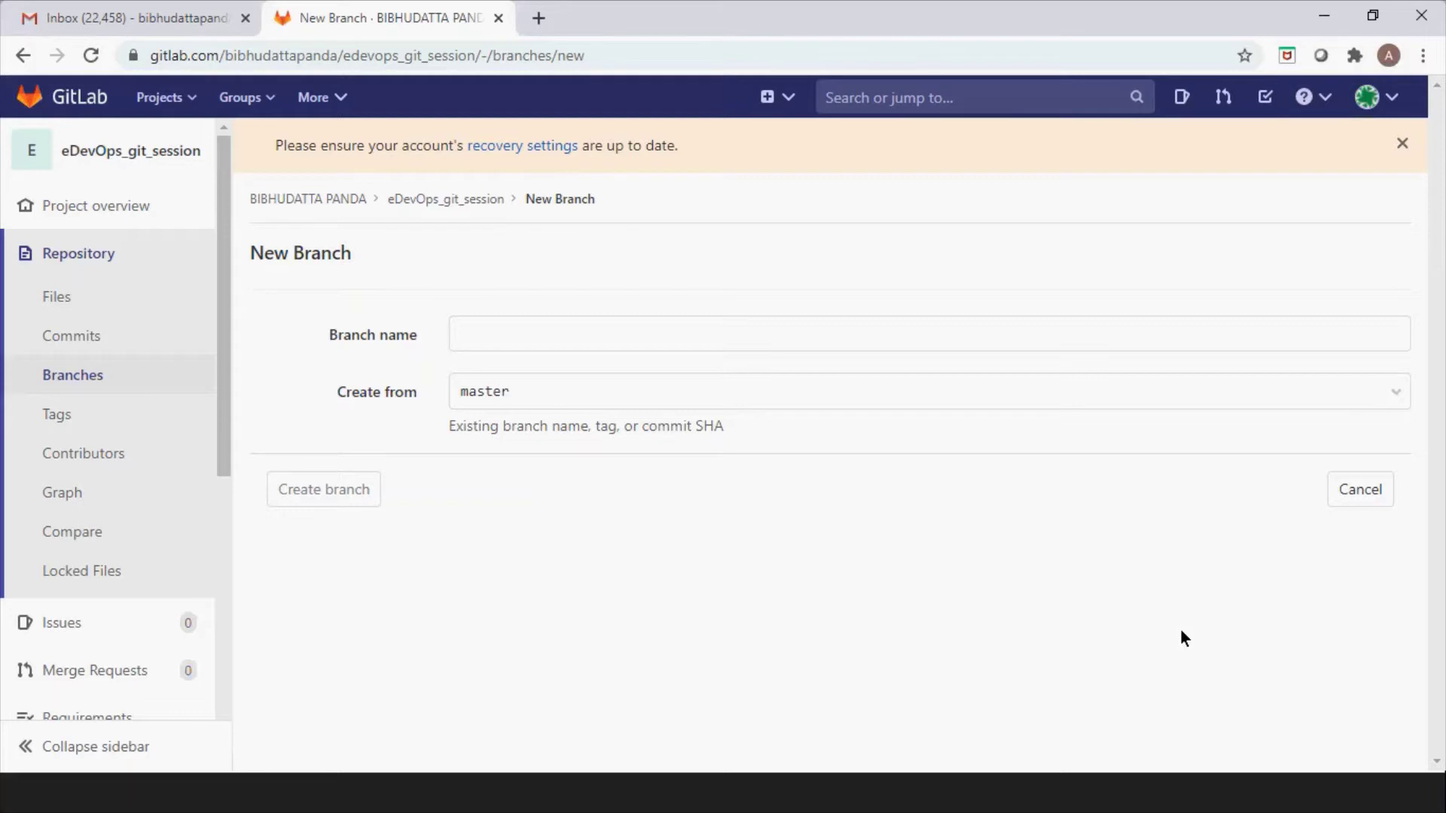
pyautogui.click(831, 342)
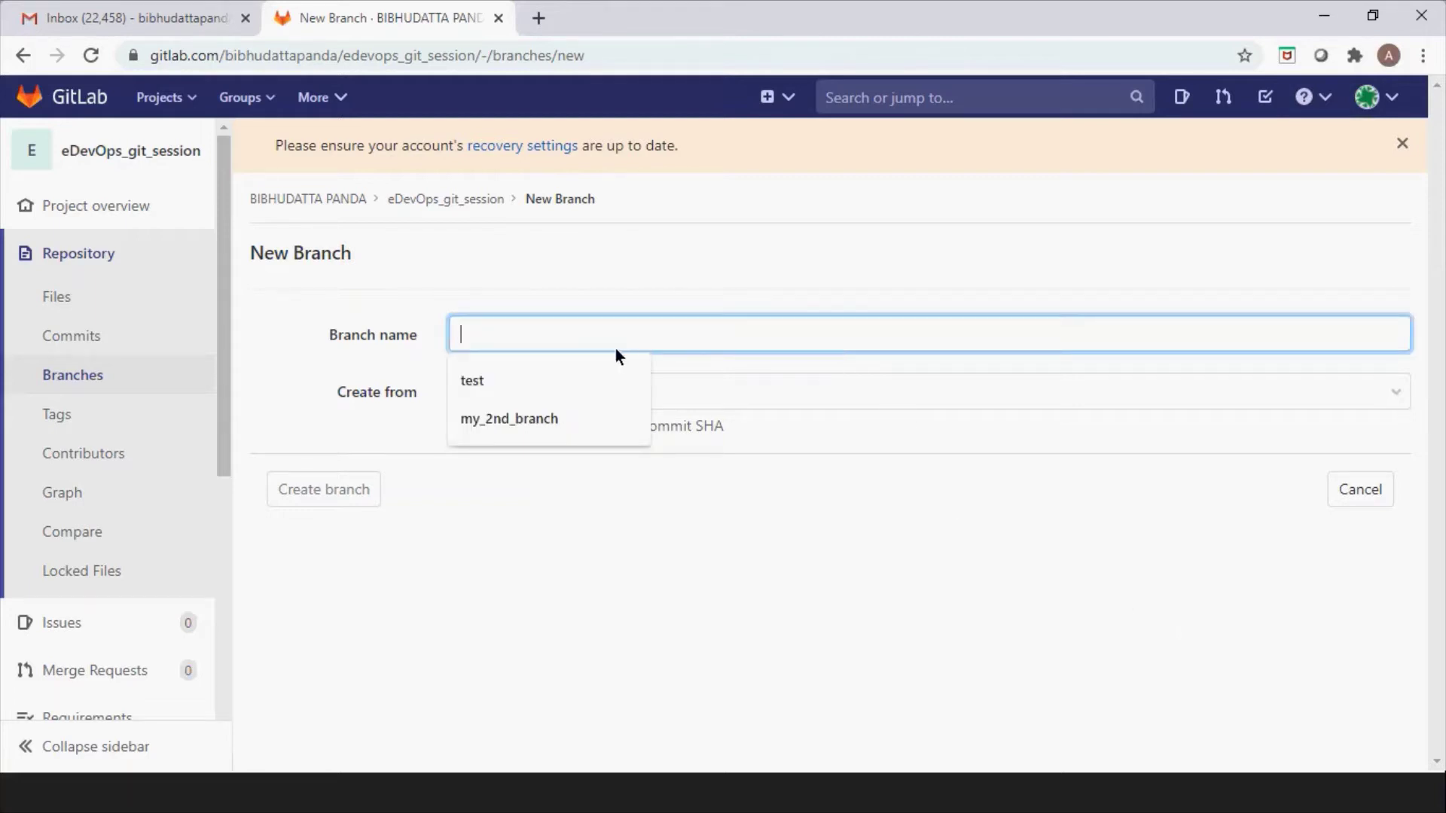
pyautogui.click(882, 600)
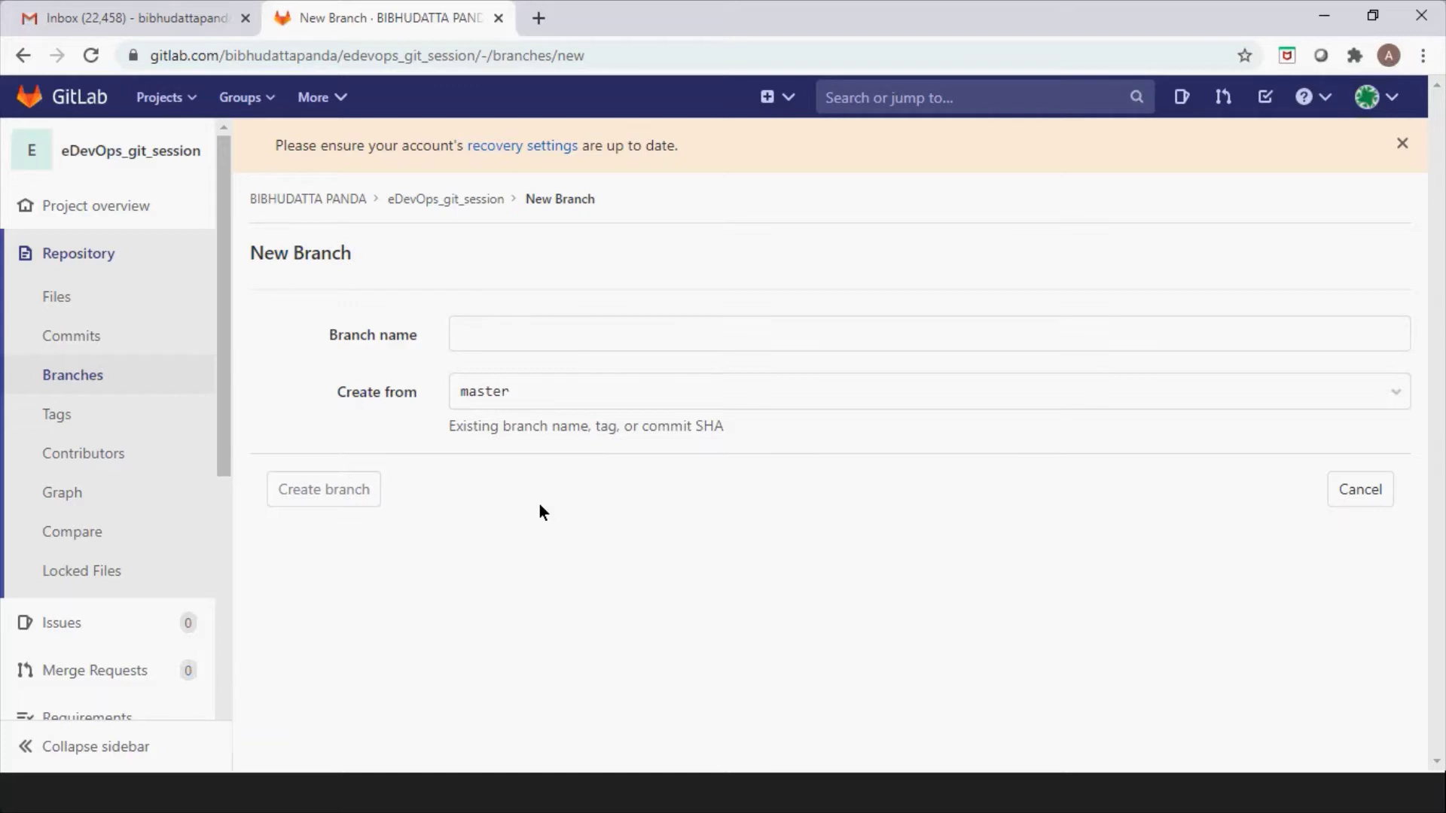
pyautogui.click(577, 326)
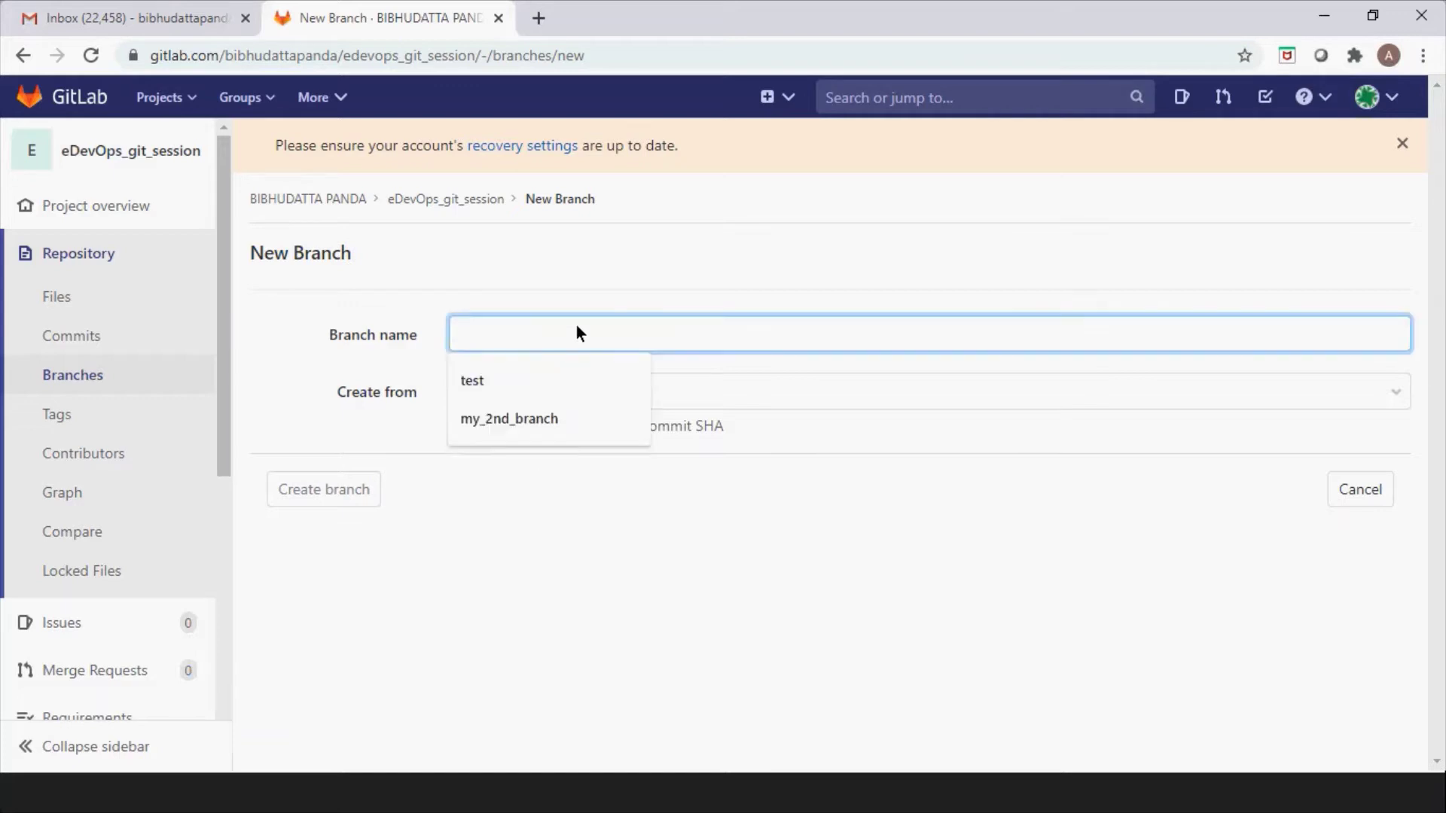
pyautogui.write('feature/')
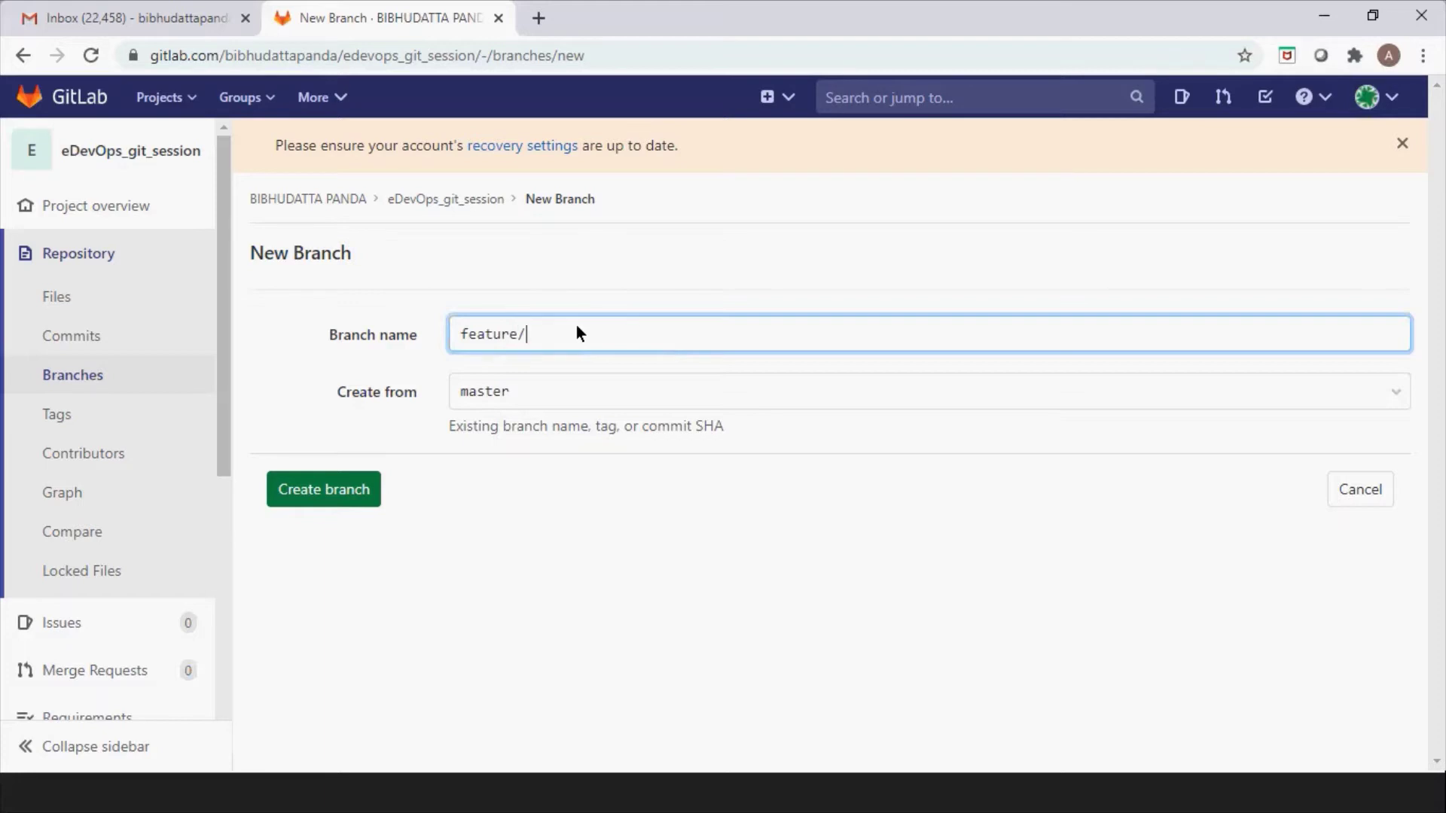
pyautogui.press('BackSpace')
pyautogui.press('BackSpace')
pyautogui.press('BackSpace')
pyautogui.press('BackSpace')
pyautogui.press('BackSpace')
pyautogui.press('BackSpace')
pyautogui.press('BackSpace')
pyautogui.press('BackSpace')
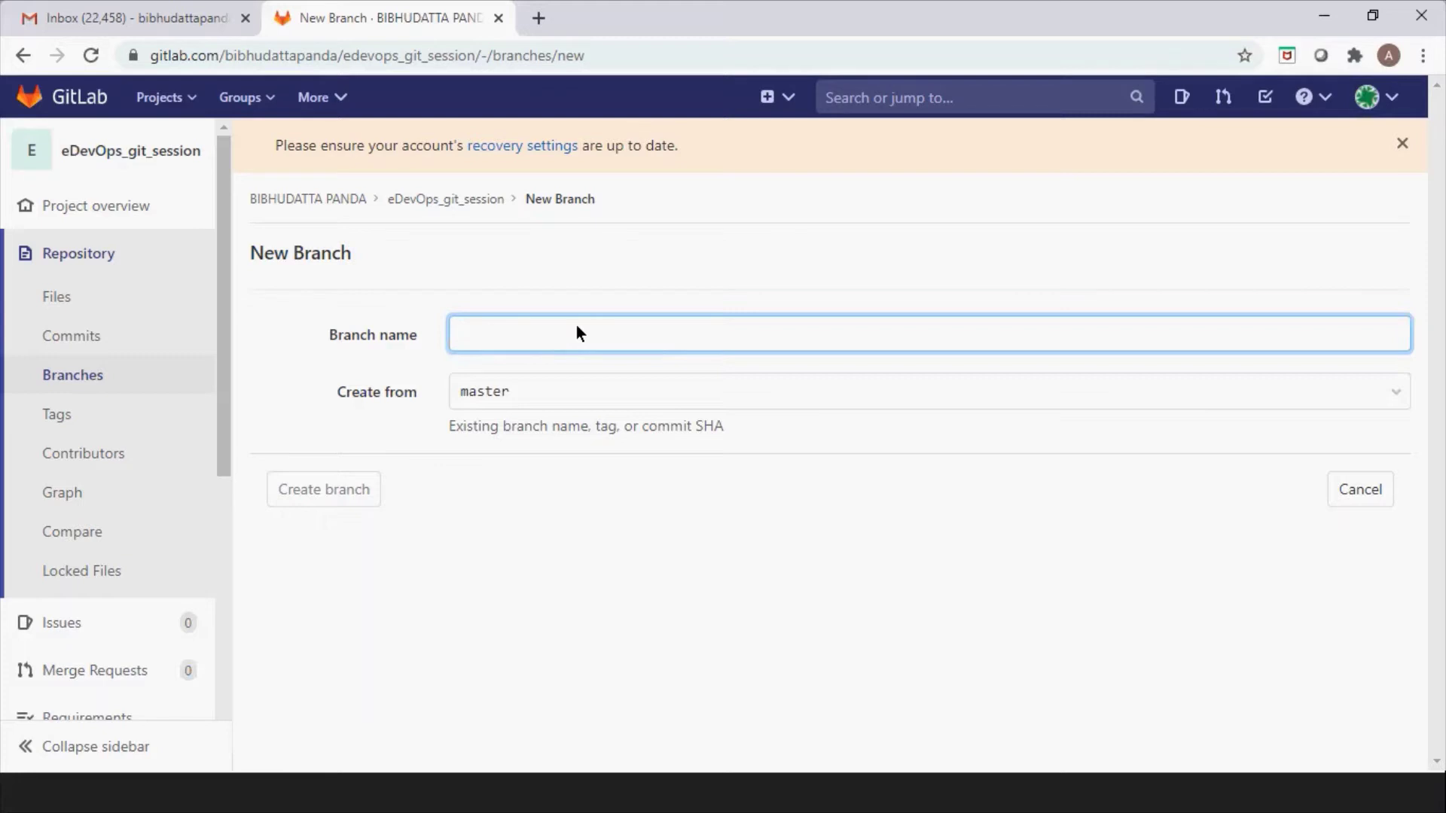
# Name the new branch test_branching and check which Git revisions it can be created from.
pyautogui.write('branching')
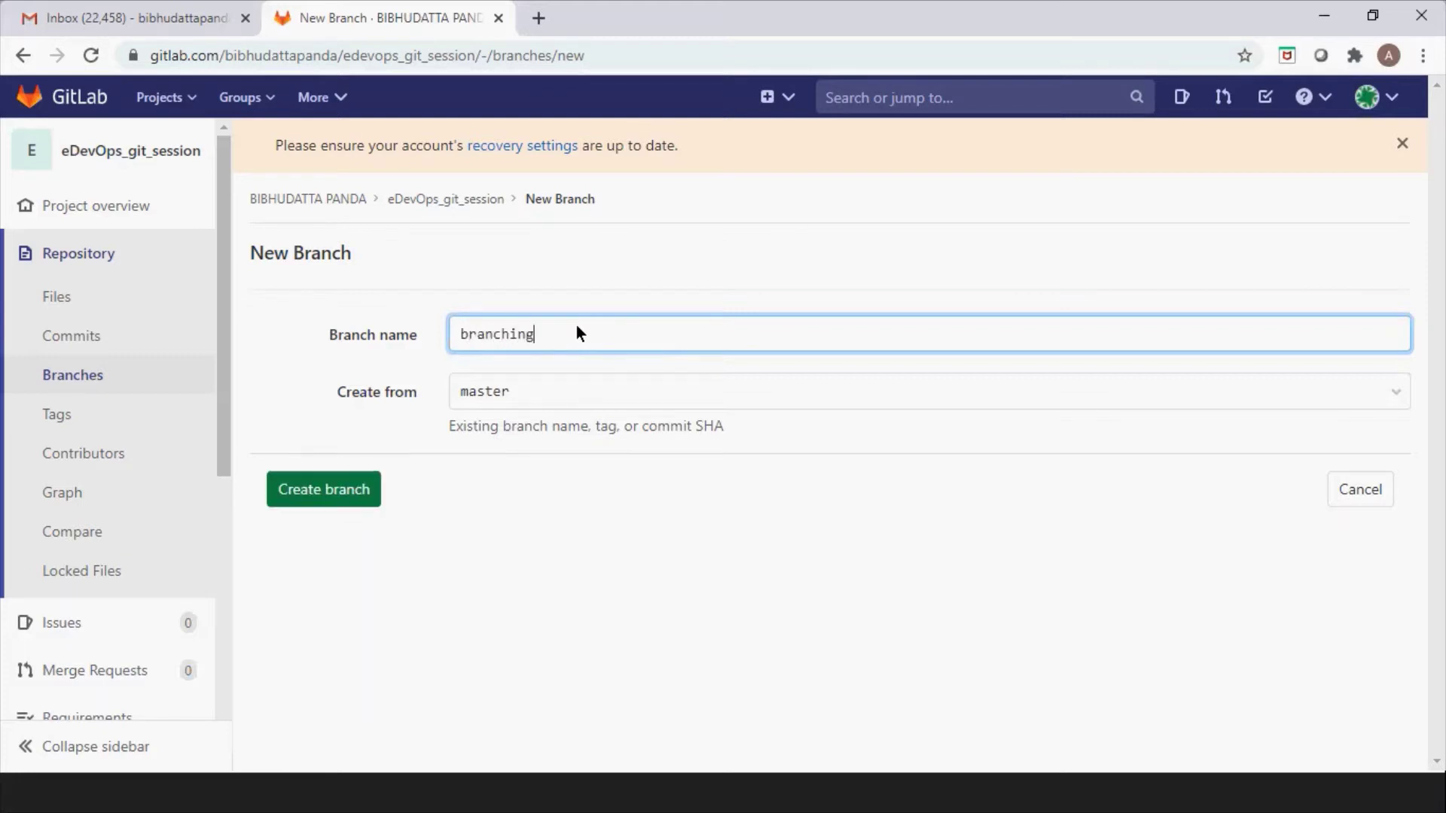
pyautogui.write('_')
pyautogui.press('Home')
pyautogui.write('test_')
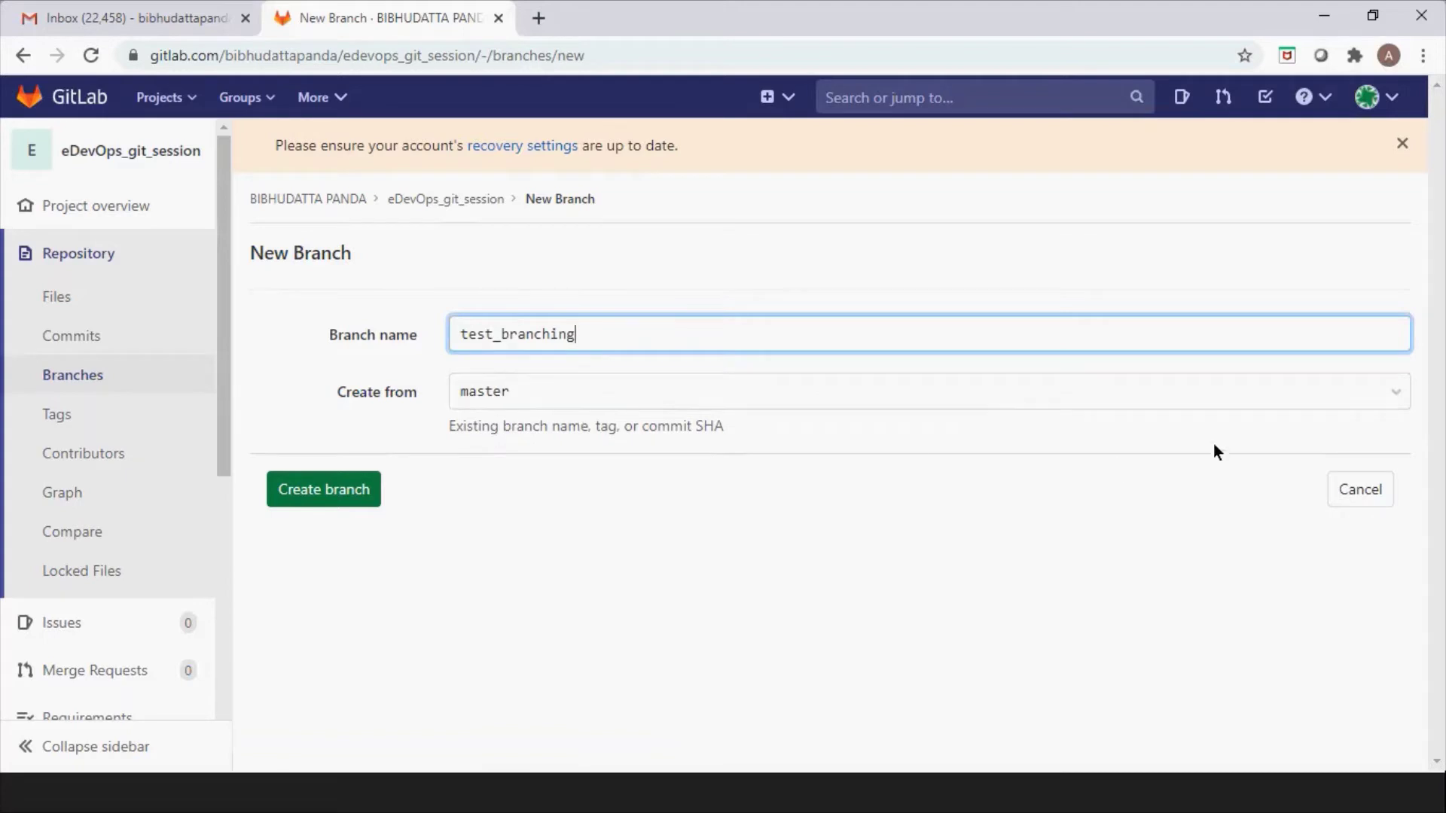
pyautogui.click(1397, 393)
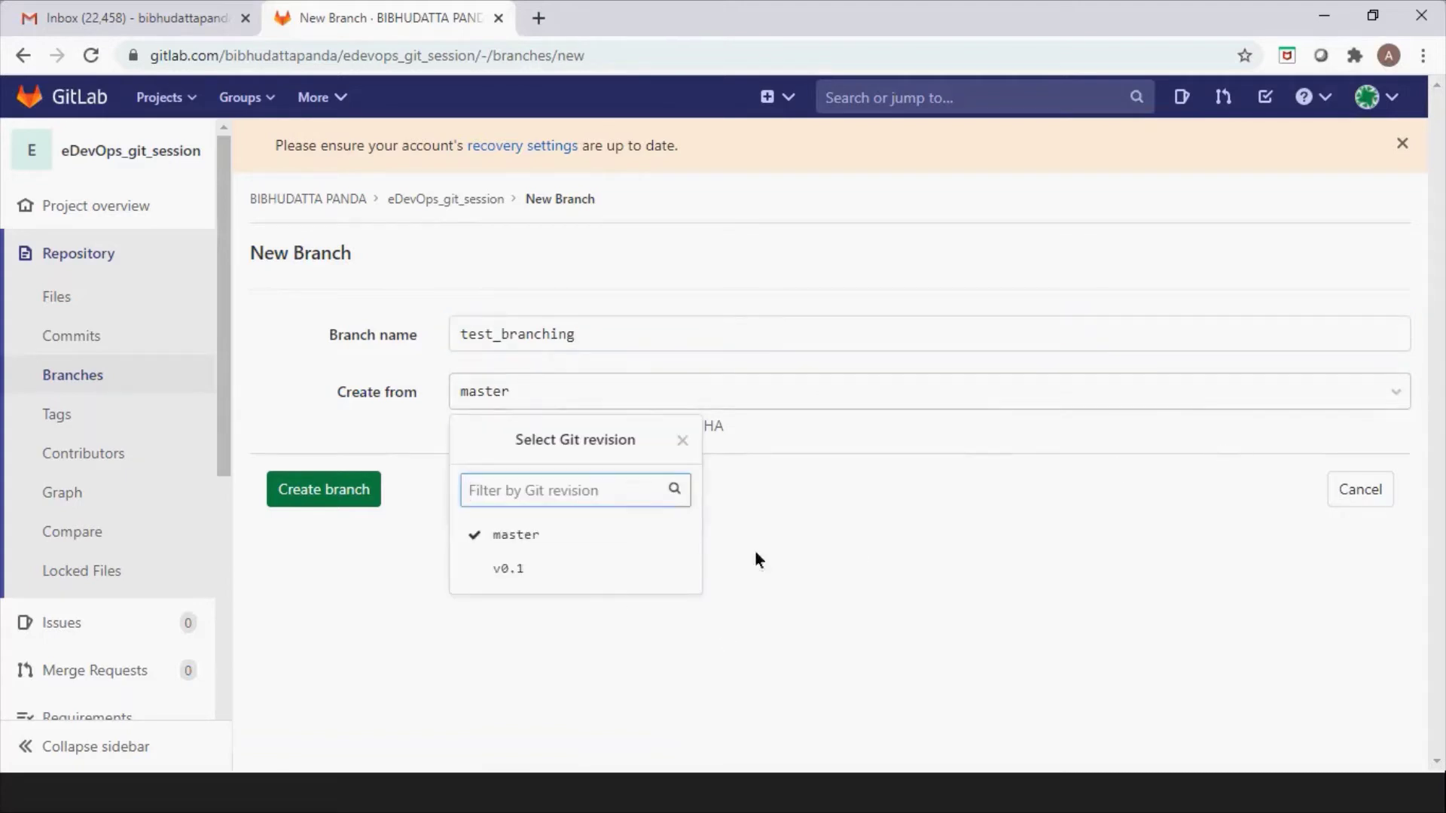
pyautogui.click(997, 544)
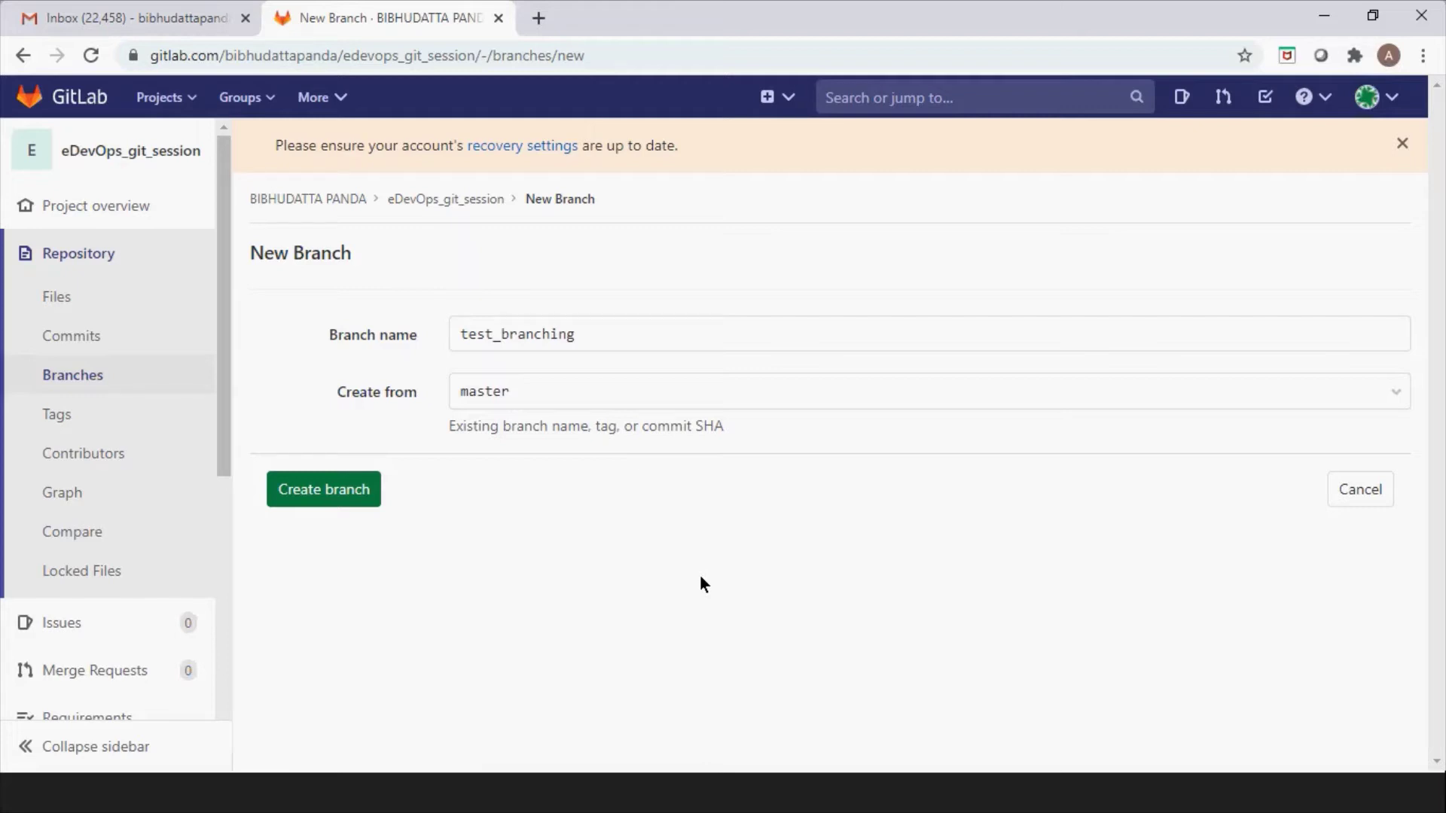
# Launch Paint (mspaint) and set up the Pencil tool with the indigo colour.
pyautogui.press('super+r')
pyautogui.write('m')
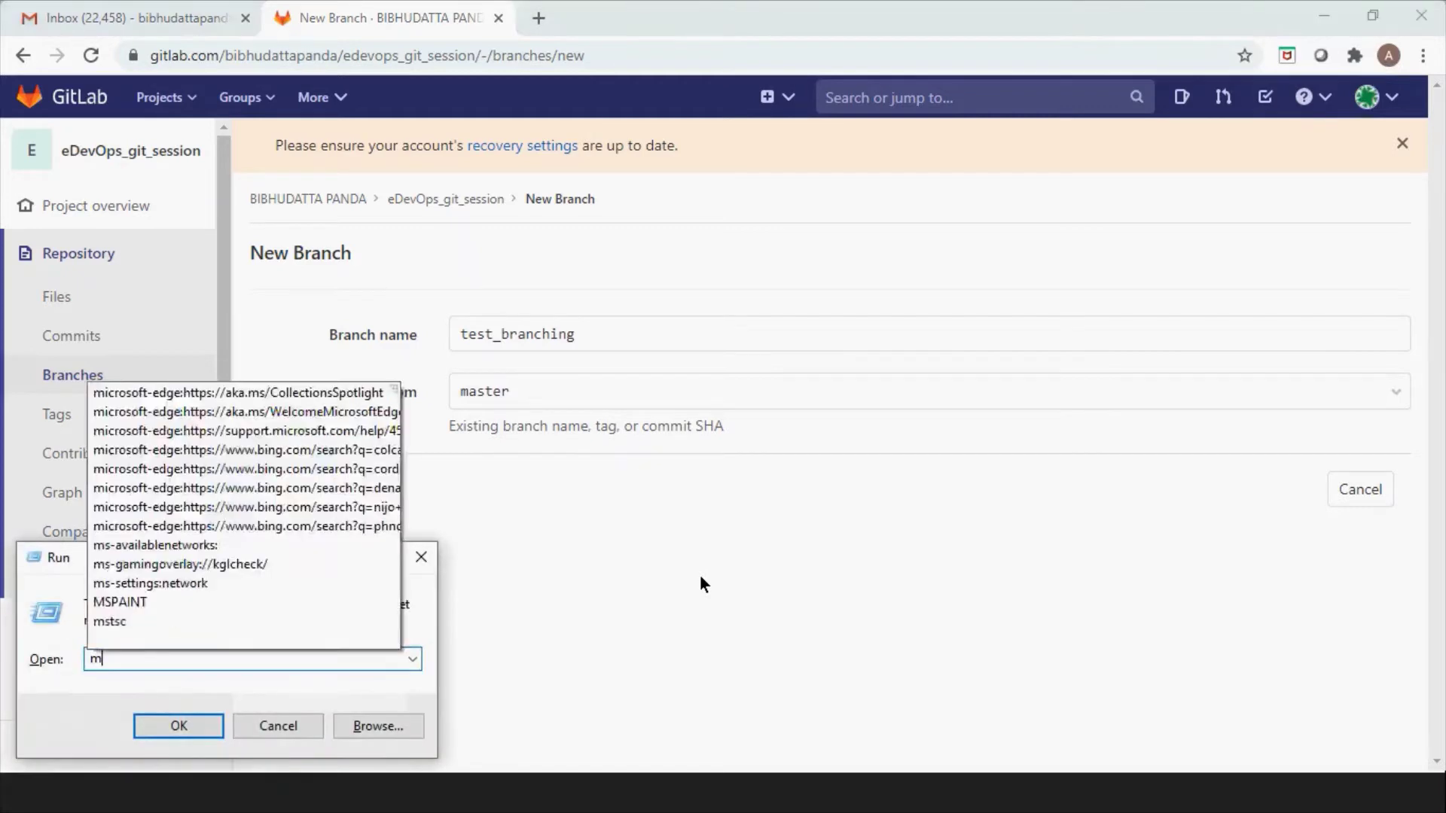
pyautogui.write('spaint')
pyautogui.press('Return')
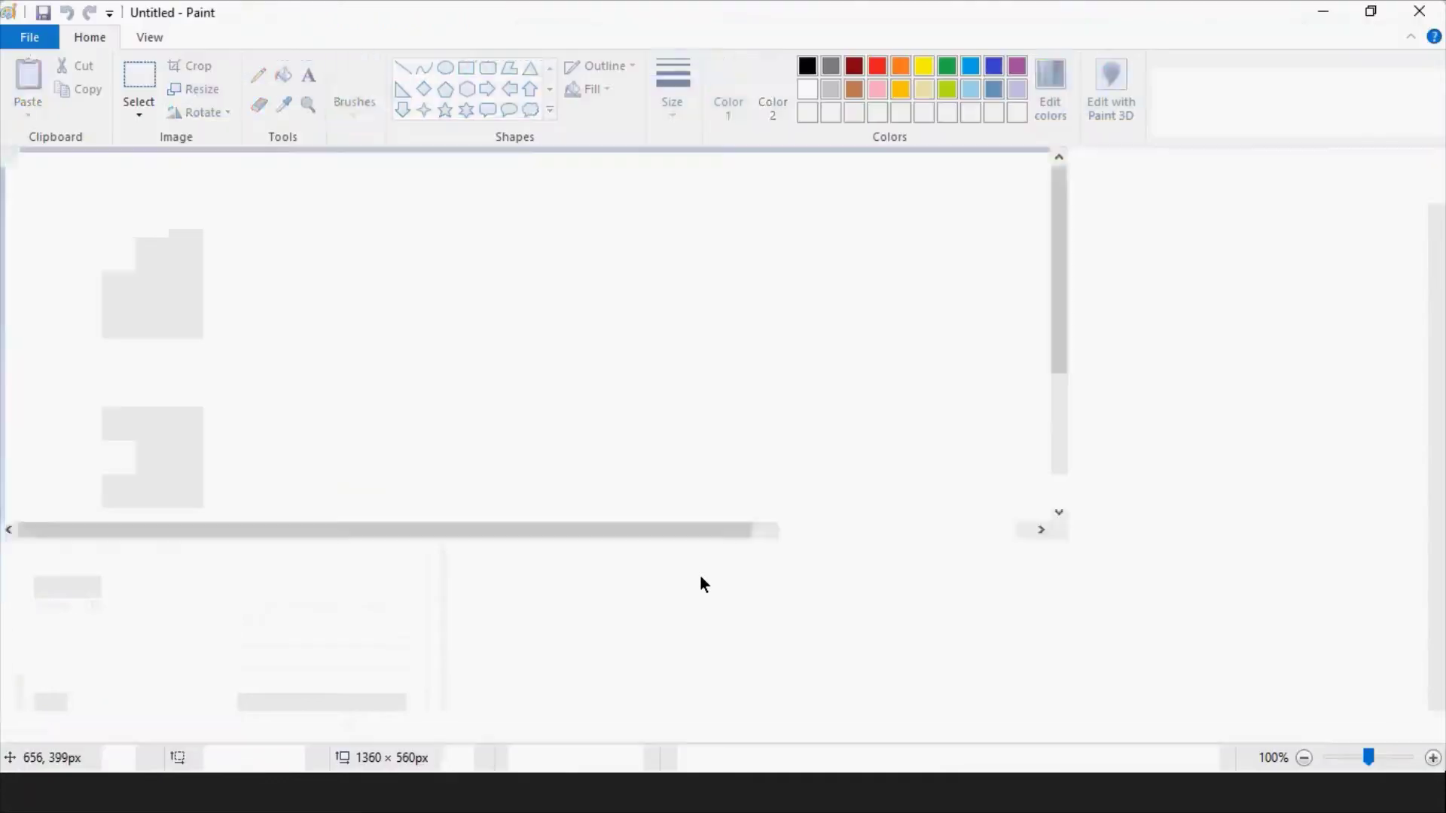
pyautogui.click(878, 67)
pyautogui.click(993, 66)
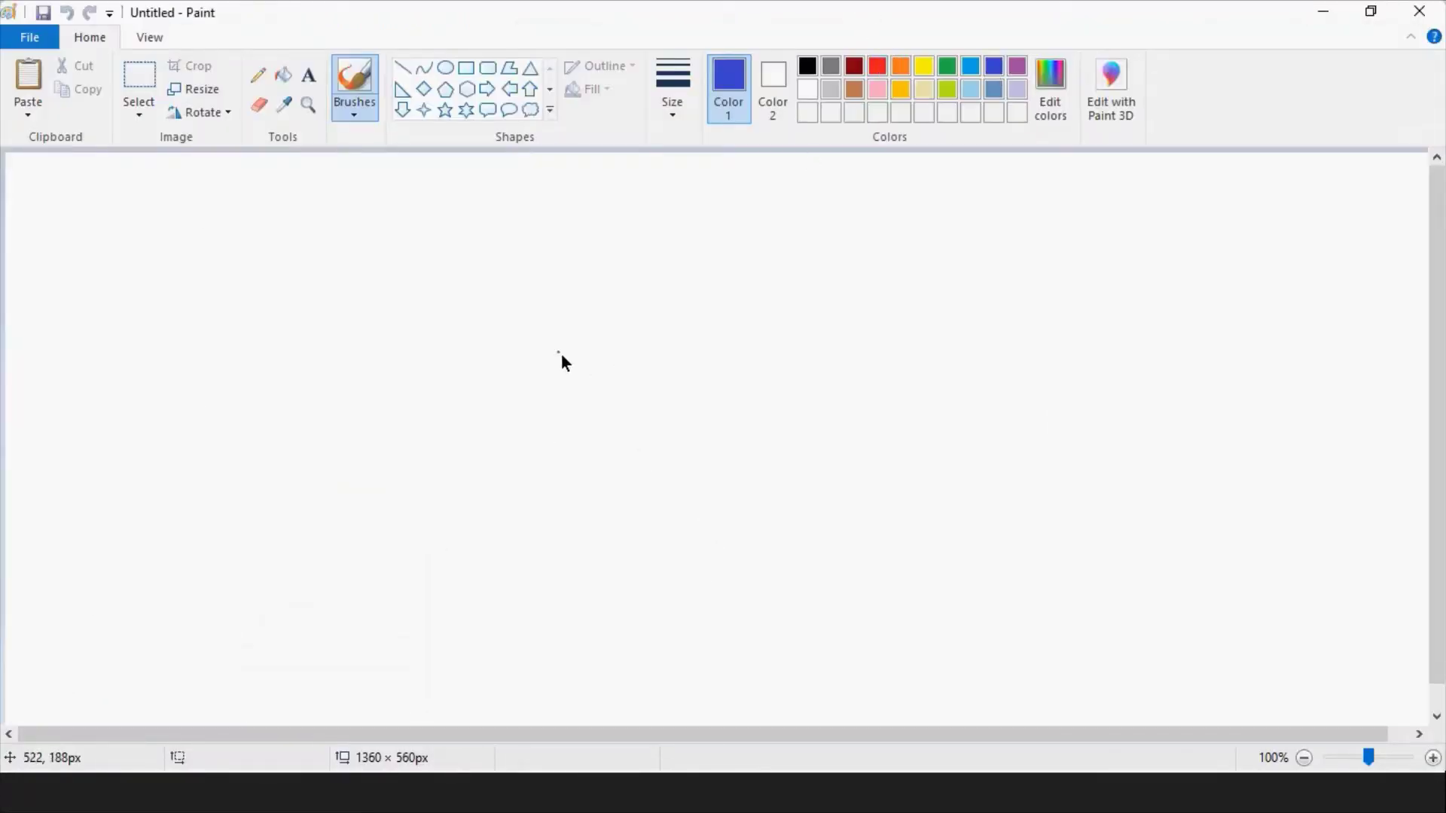
pyautogui.click(255, 80)
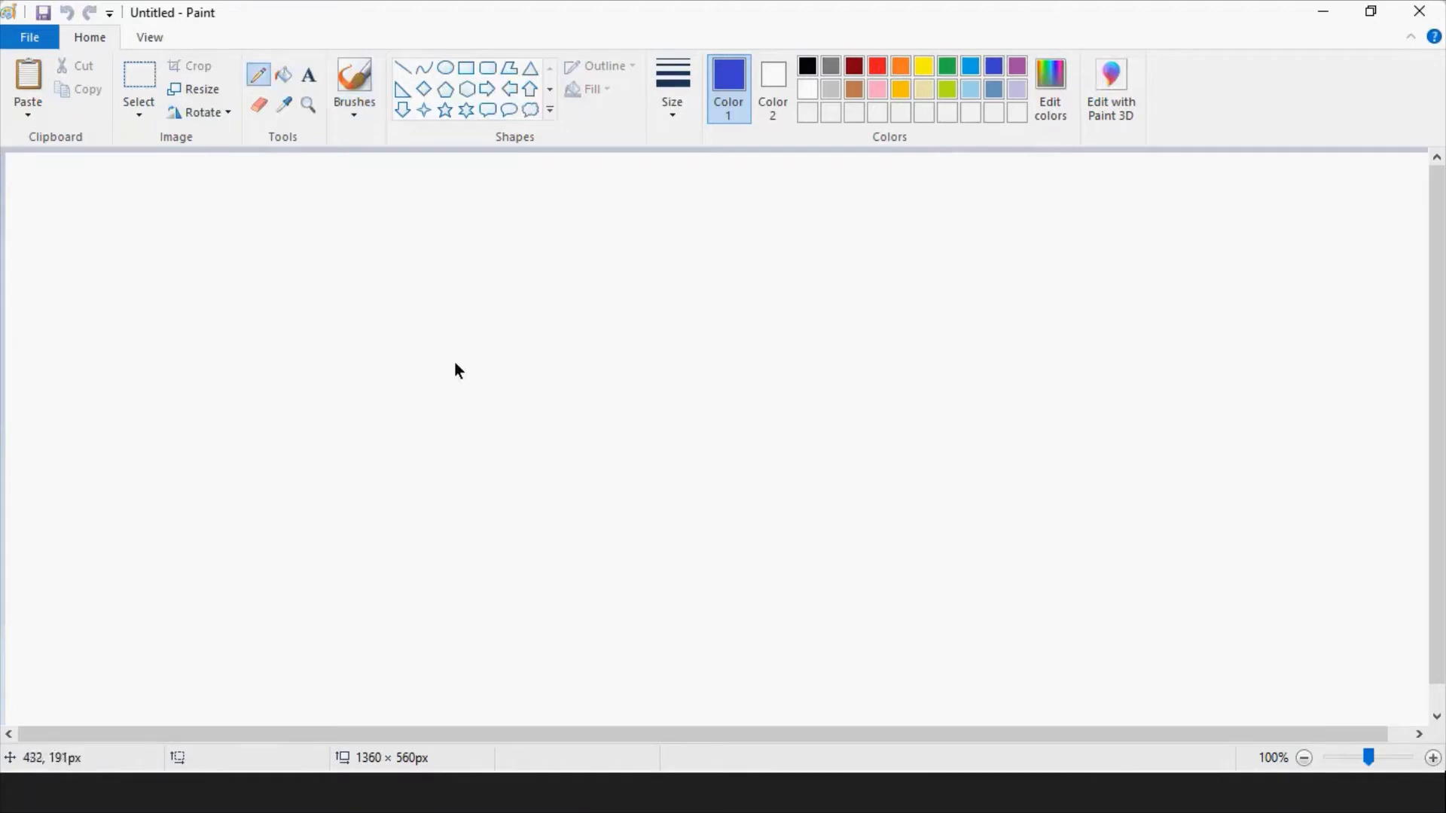
# Sketch a branching diagram with a vertical trunk labelled M, side branches labelled D and Q, and a sub-branch FD off D.
pyautogui.moveTo(511, 346); pyautogui.dragTo(520, 532)
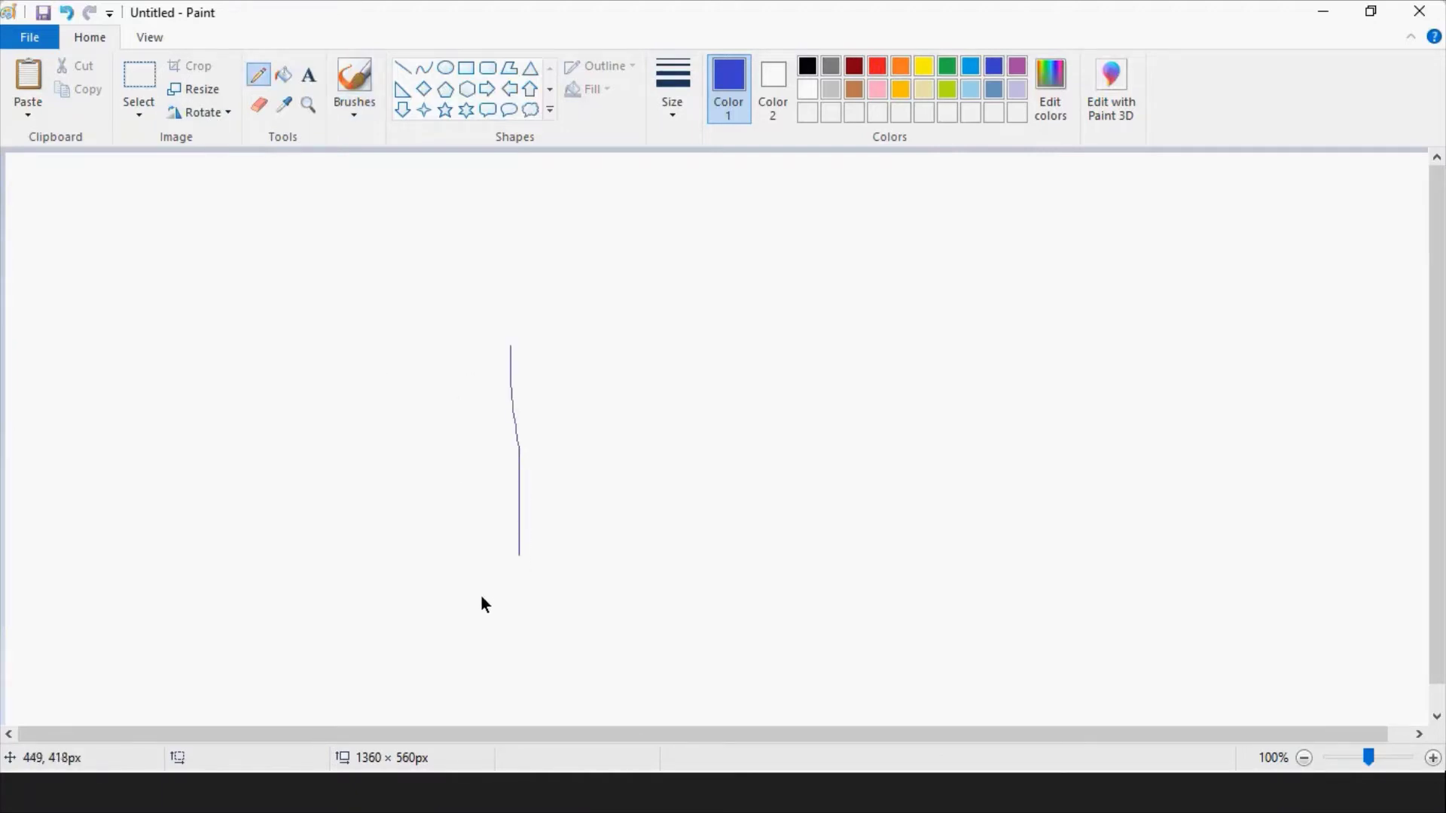
pyautogui.moveTo(480, 595)
pyautogui.mouseDown()
pyautogui.moveTo(498, 561)
pyautogui.moveTo(507, 593)
pyautogui.mouseUp()
pyautogui.moveTo(521, 476); pyautogui.dragTo(562, 479)
pyautogui.moveTo(580, 408); pyautogui.dragTo(582, 384)
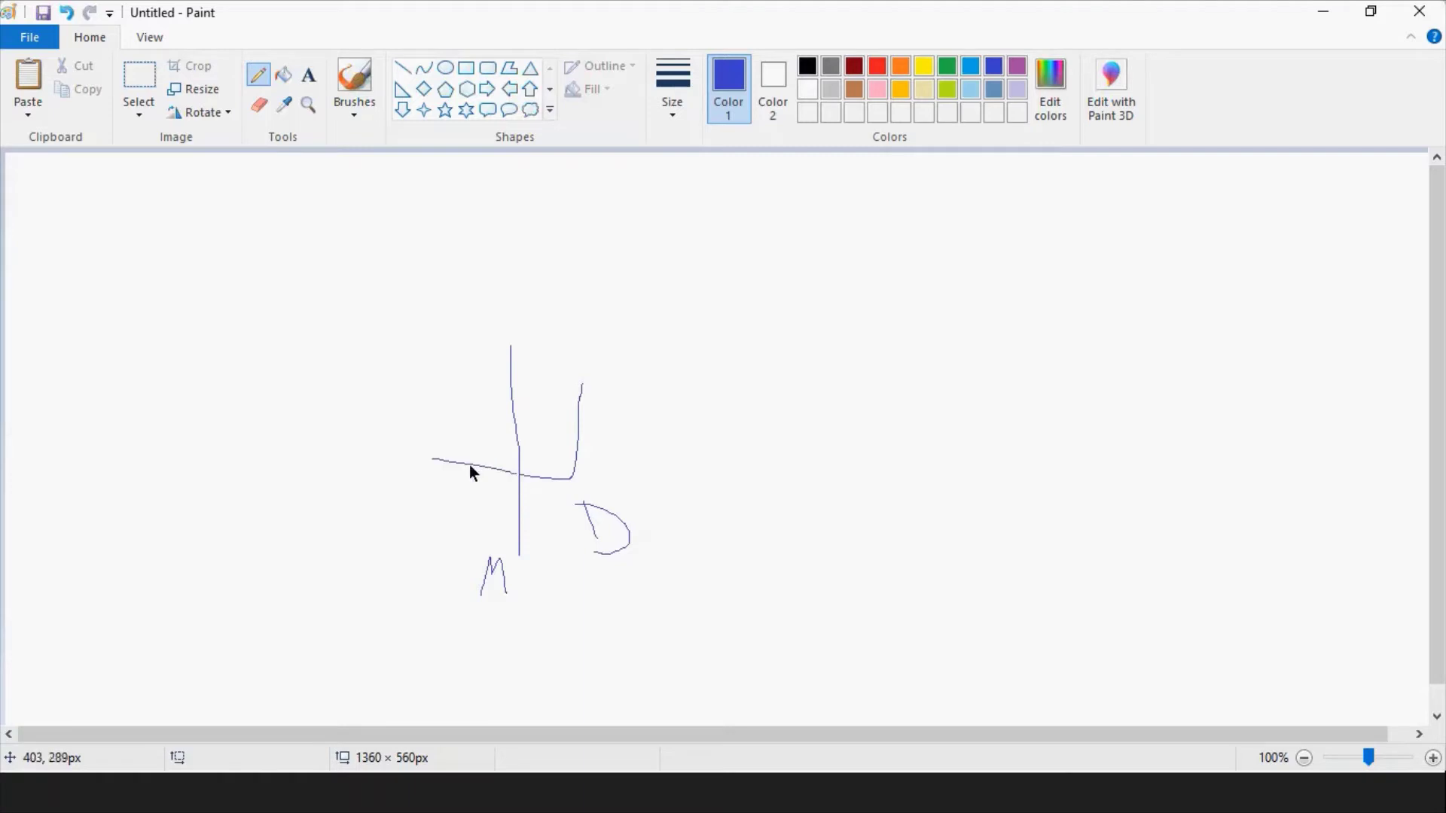
pyautogui.moveTo(406, 477); pyautogui.dragTo(404, 491)
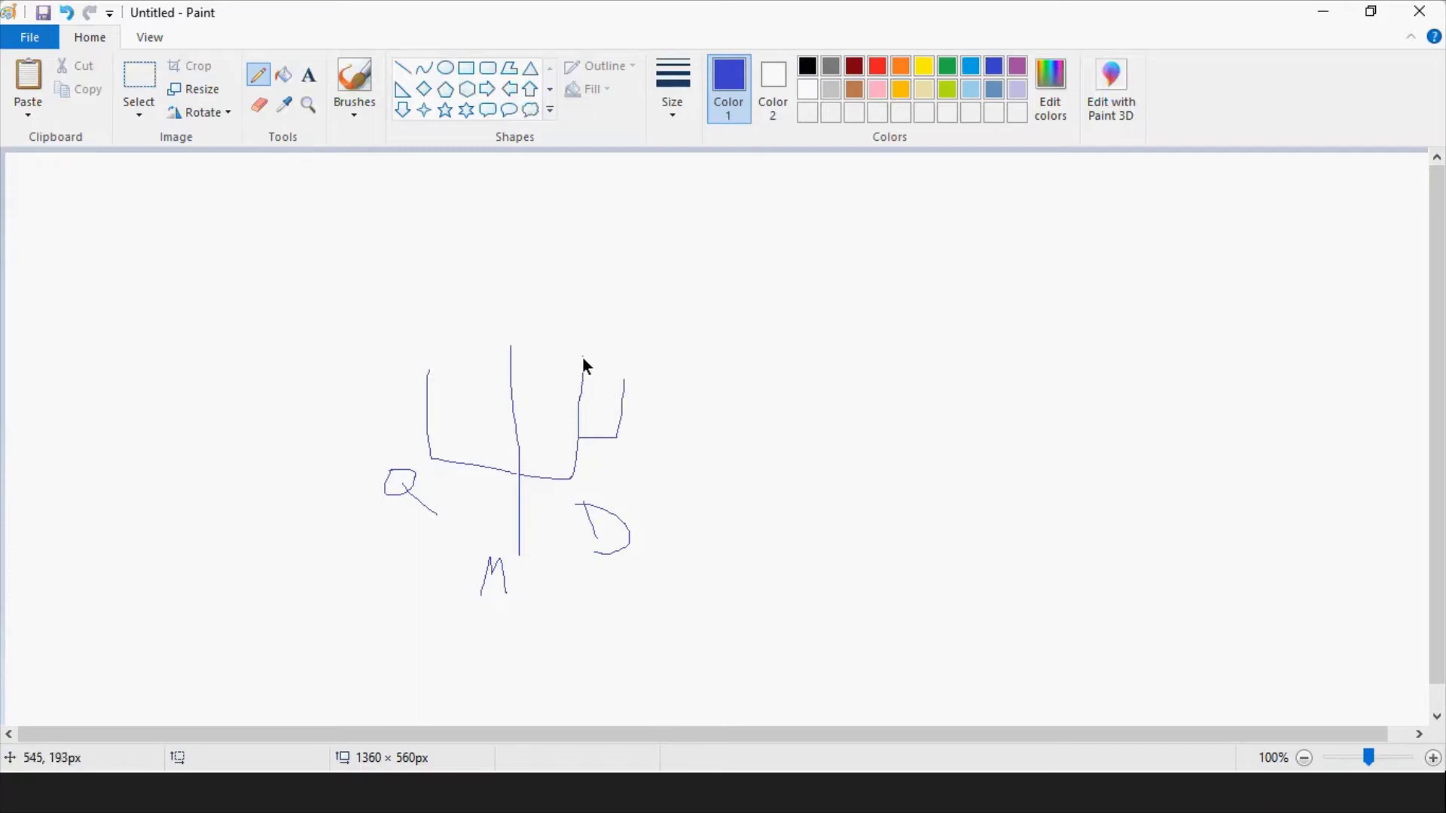
pyautogui.moveTo(640, 393)
pyautogui.mouseDown()
pyautogui.moveTo(644, 413)
pyautogui.moveTo(654, 390)
pyautogui.moveTo(682, 400)
pyautogui.mouseUp()
# Switch back to GitLab in Chrome and review the source revisions offered for the new branch.
pyautogui.hotkey('alt', 'Tab')
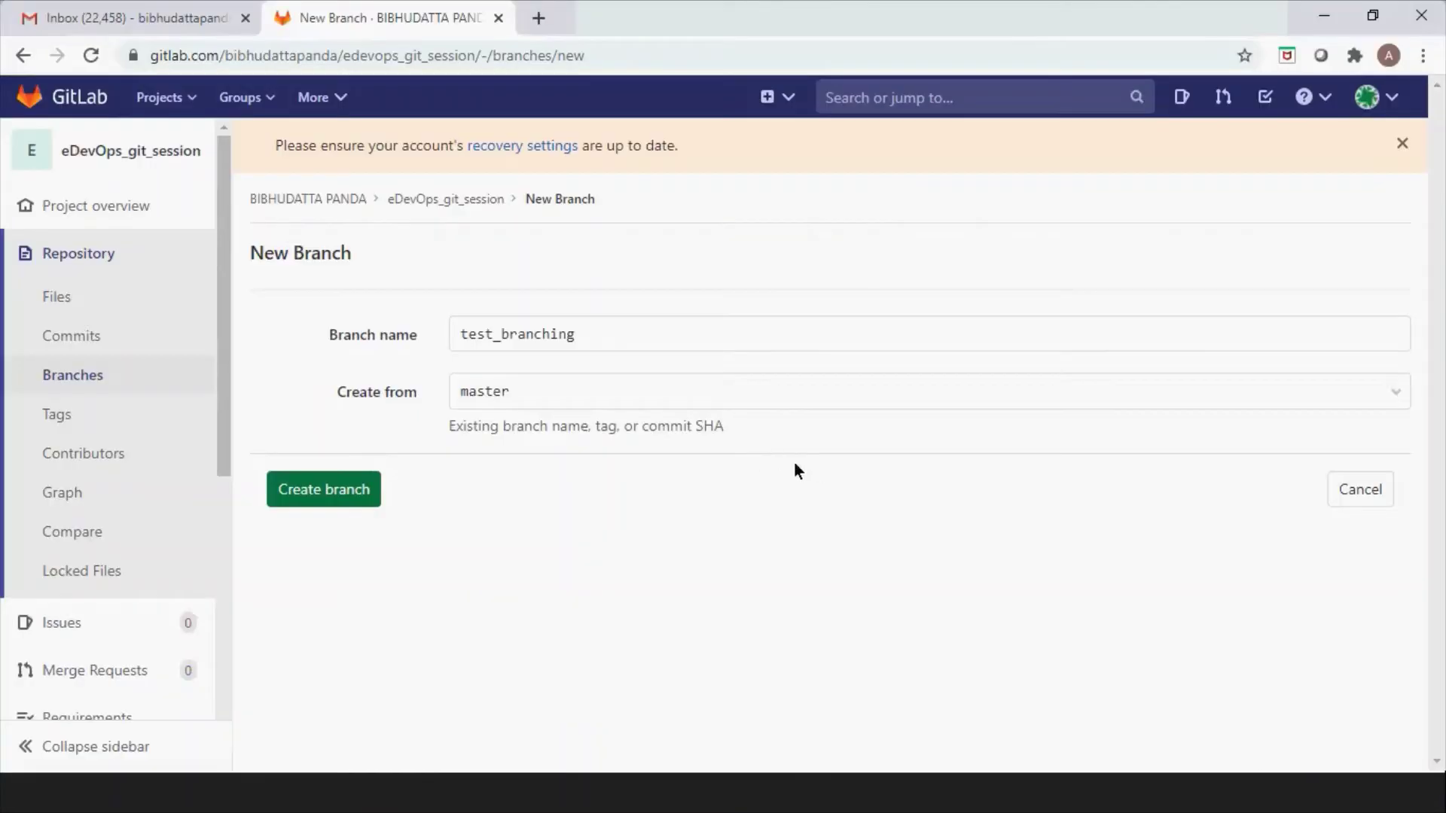
pyautogui.click(983, 393)
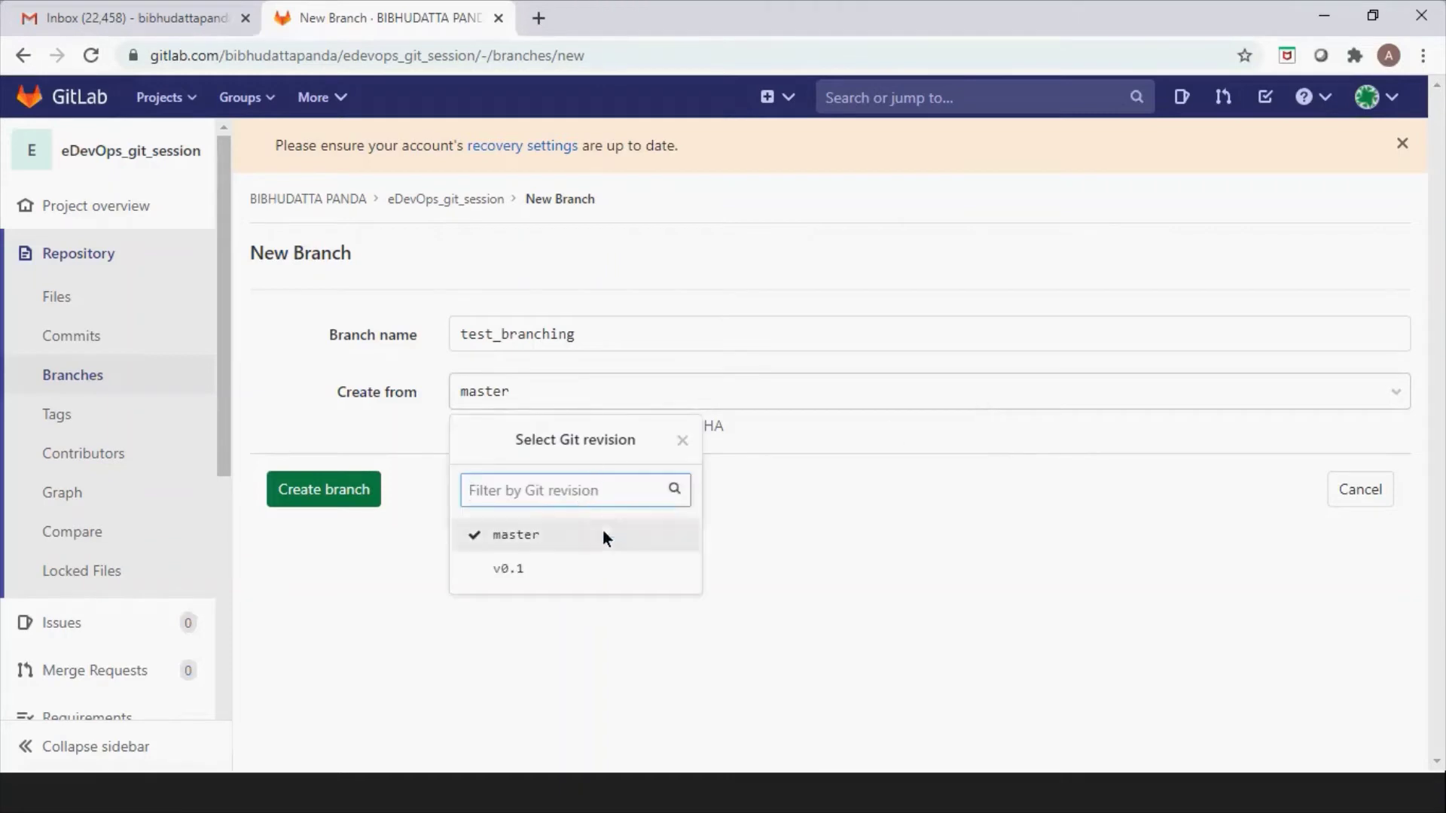
pyautogui.click(996, 503)
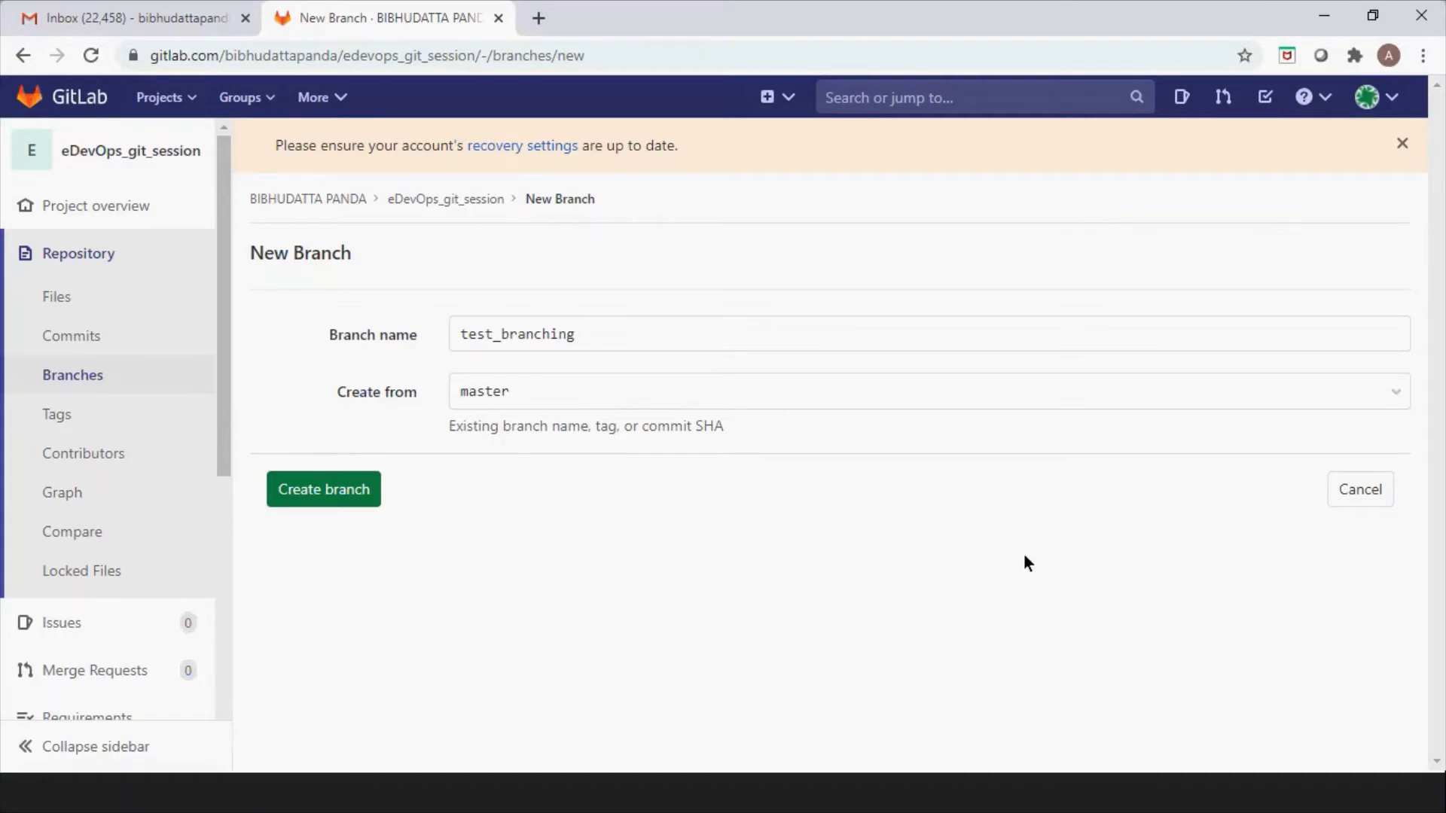
# Return to the Paint diagram and draw a merge arrow from the FD sub-branch back to the D branch.
pyautogui.hotkey('alt', 'Tab')
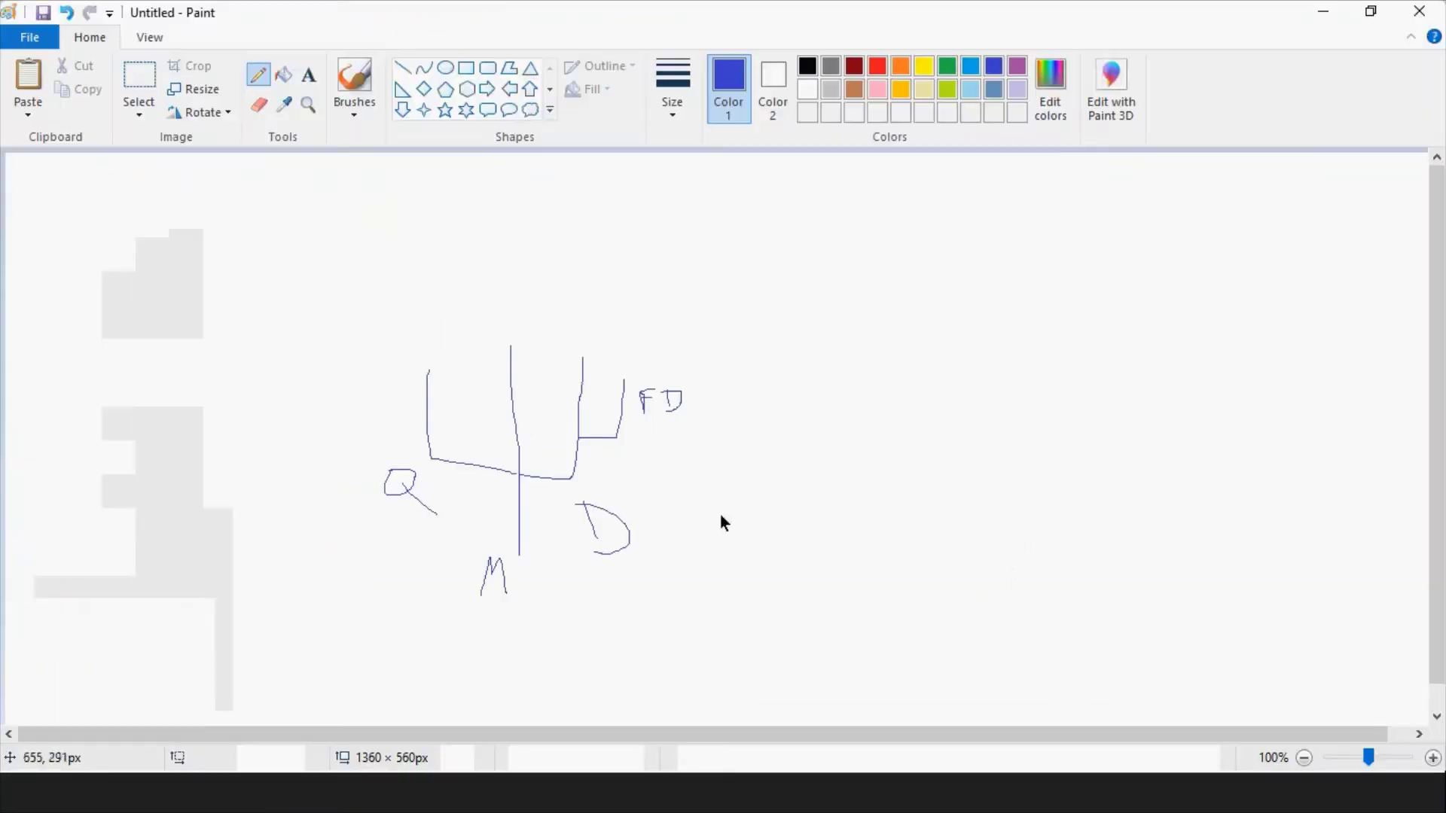
pyautogui.moveTo(625, 382); pyautogui.dragTo(581, 381)
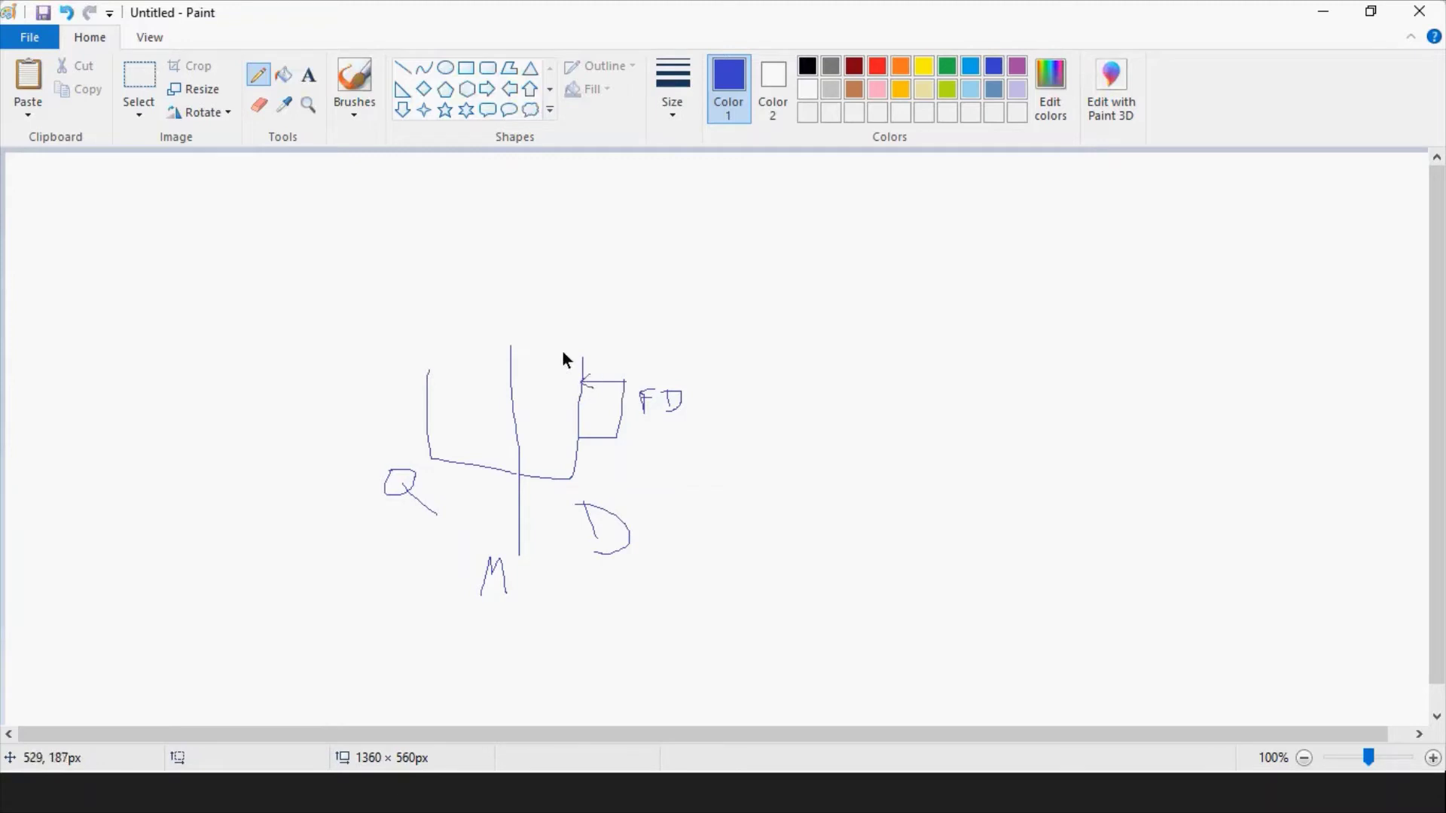
# Mark the upper end of the D branch with a small circle and draw a merge arrow from it to the M trunk.
pyautogui.moveTo(581, 358); pyautogui.dragTo(580, 358)
pyautogui.moveTo(576, 355)
pyautogui.mouseDown()
pyautogui.moveTo(515, 359)
pyautogui.moveTo(524, 367)
pyautogui.mouseUp()
# Switch to GitLab in Chrome and create the test_branching branch from master.
pyautogui.hotkey('alt', 'Tab')
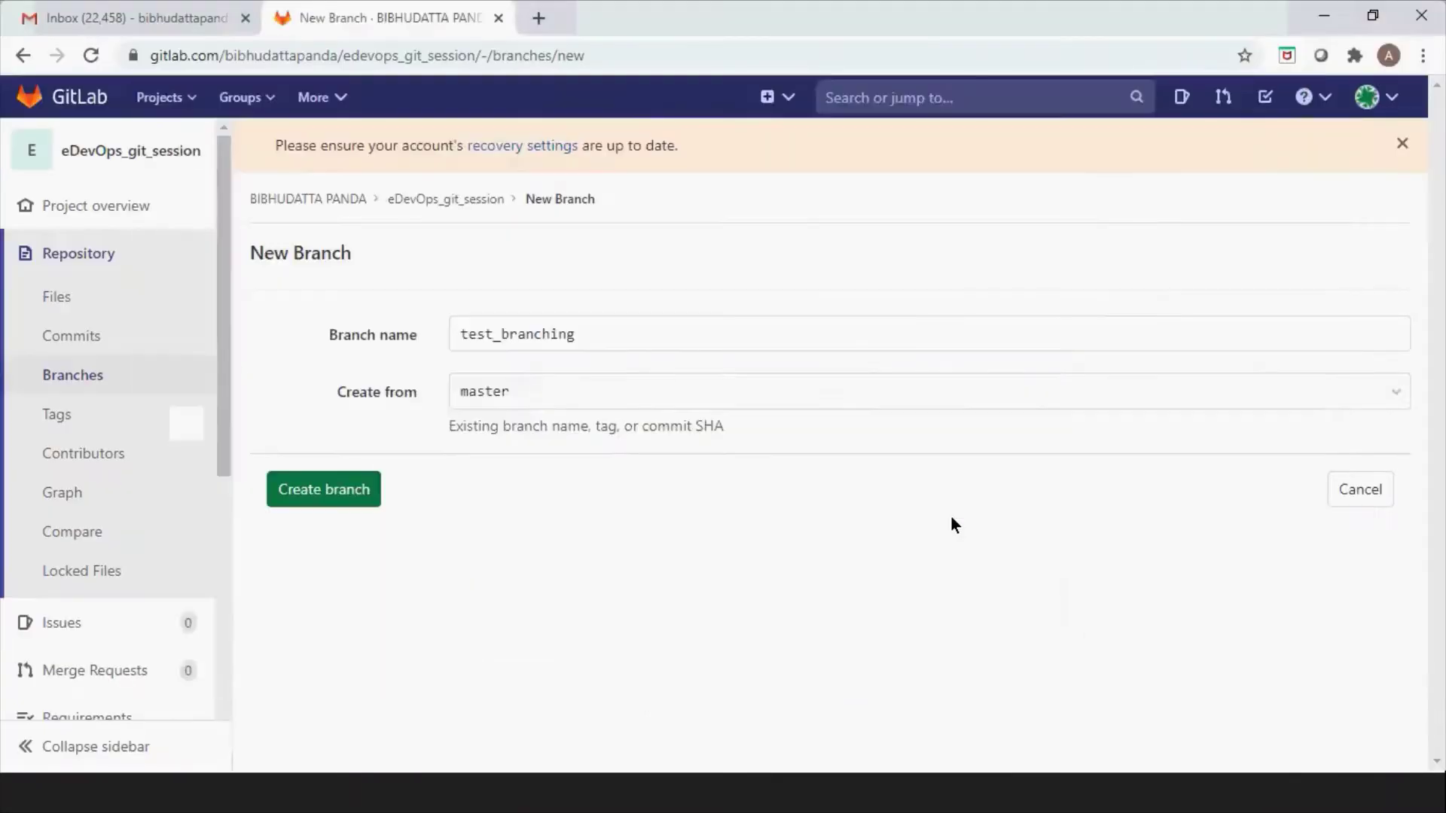
pyautogui.hotkey('alt', 'Tab')
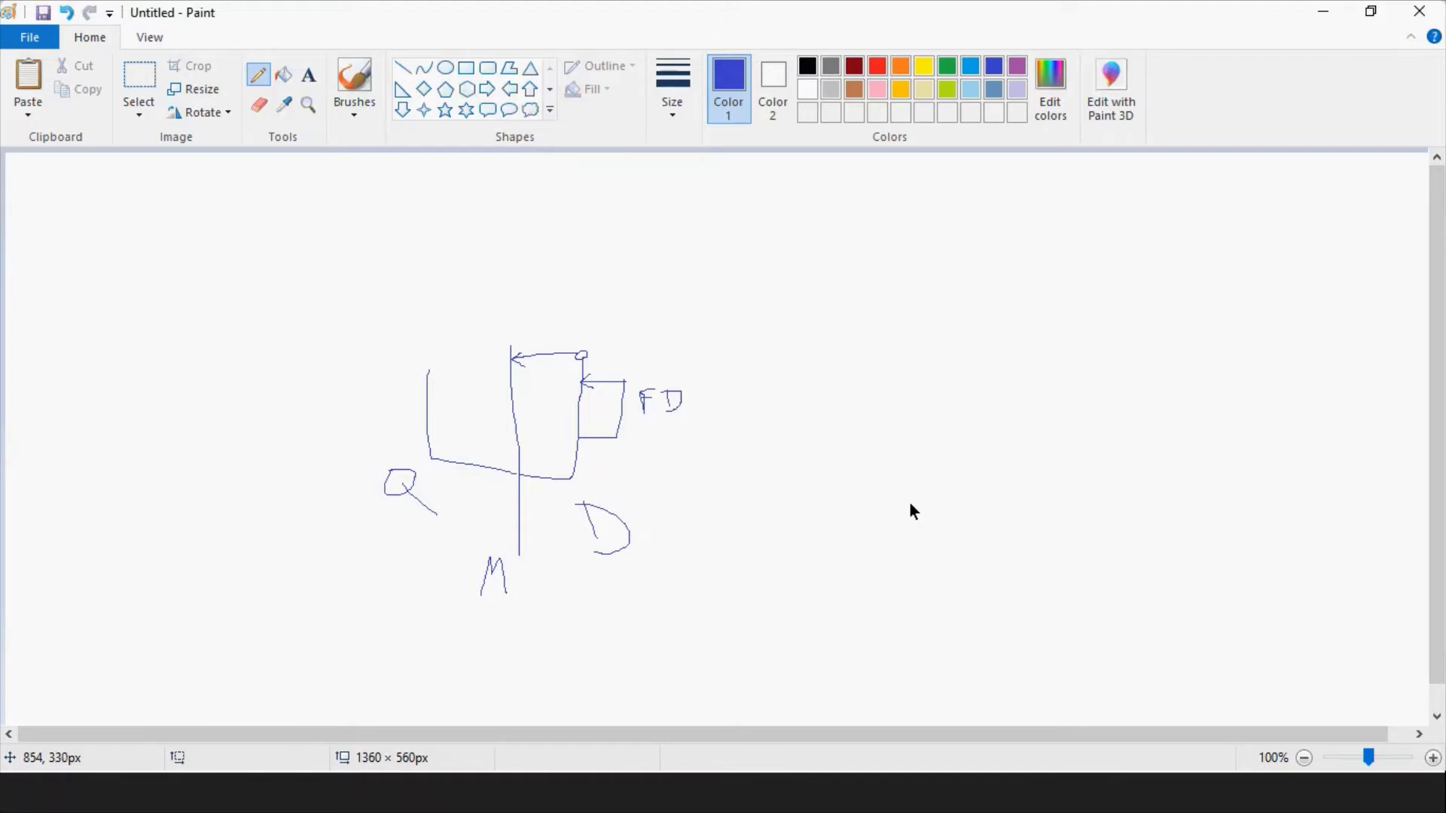
pyautogui.hotkey('alt', 'Tab')
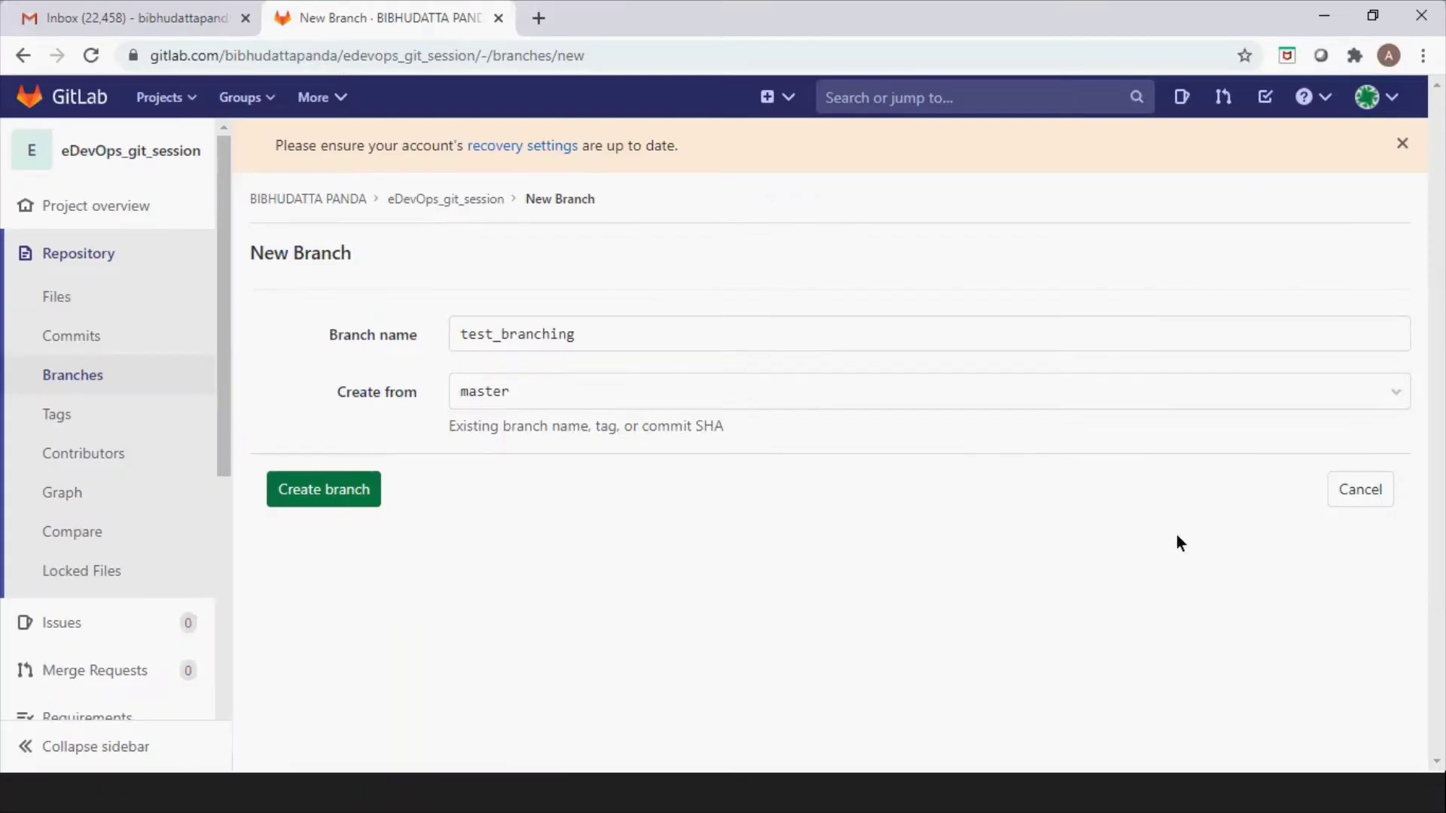
pyautogui.click(331, 491)
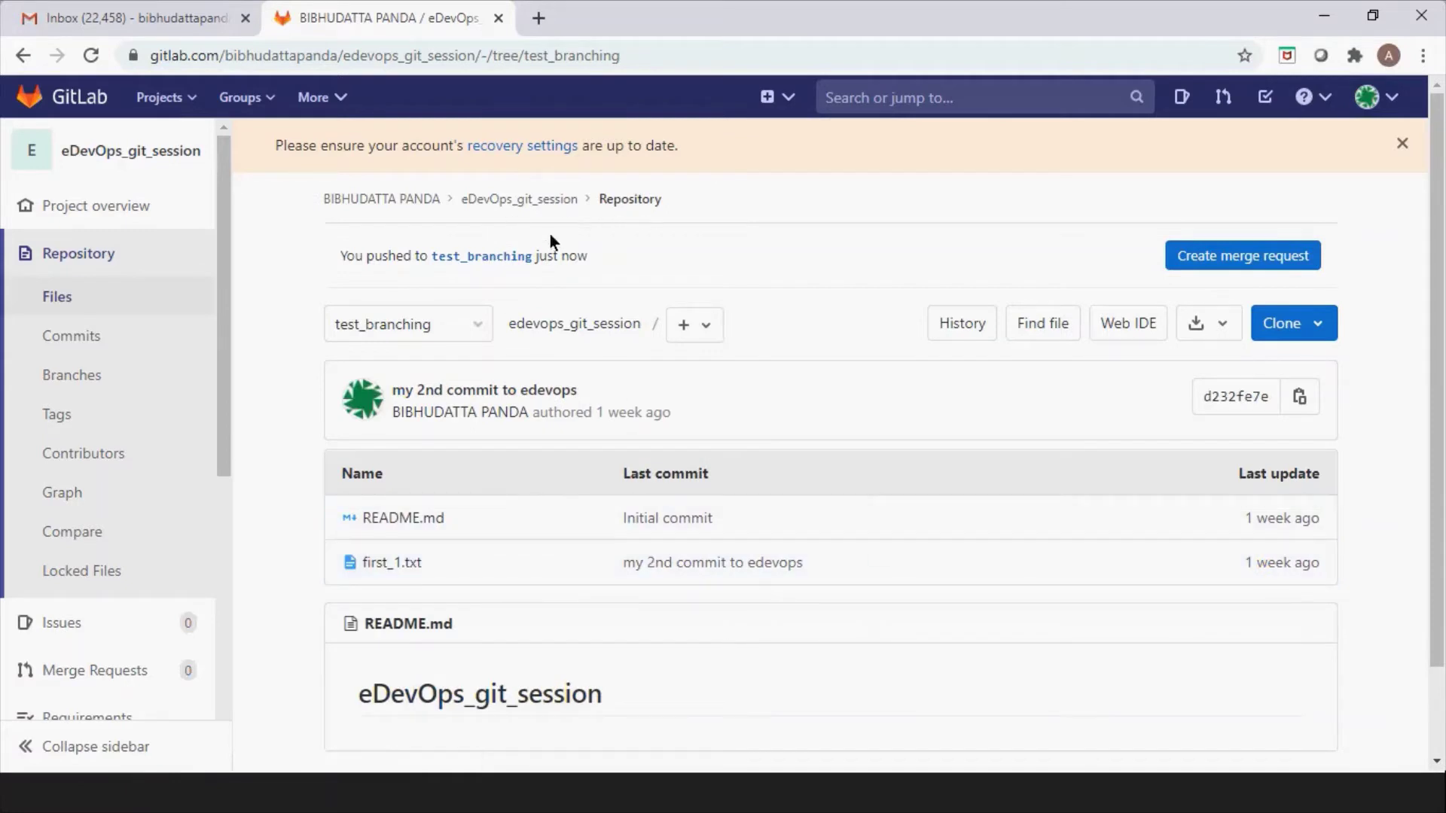
# Review the file list, latest commit and README of the test_branching branch.
pyautogui.scroll(-2, 890, 496)
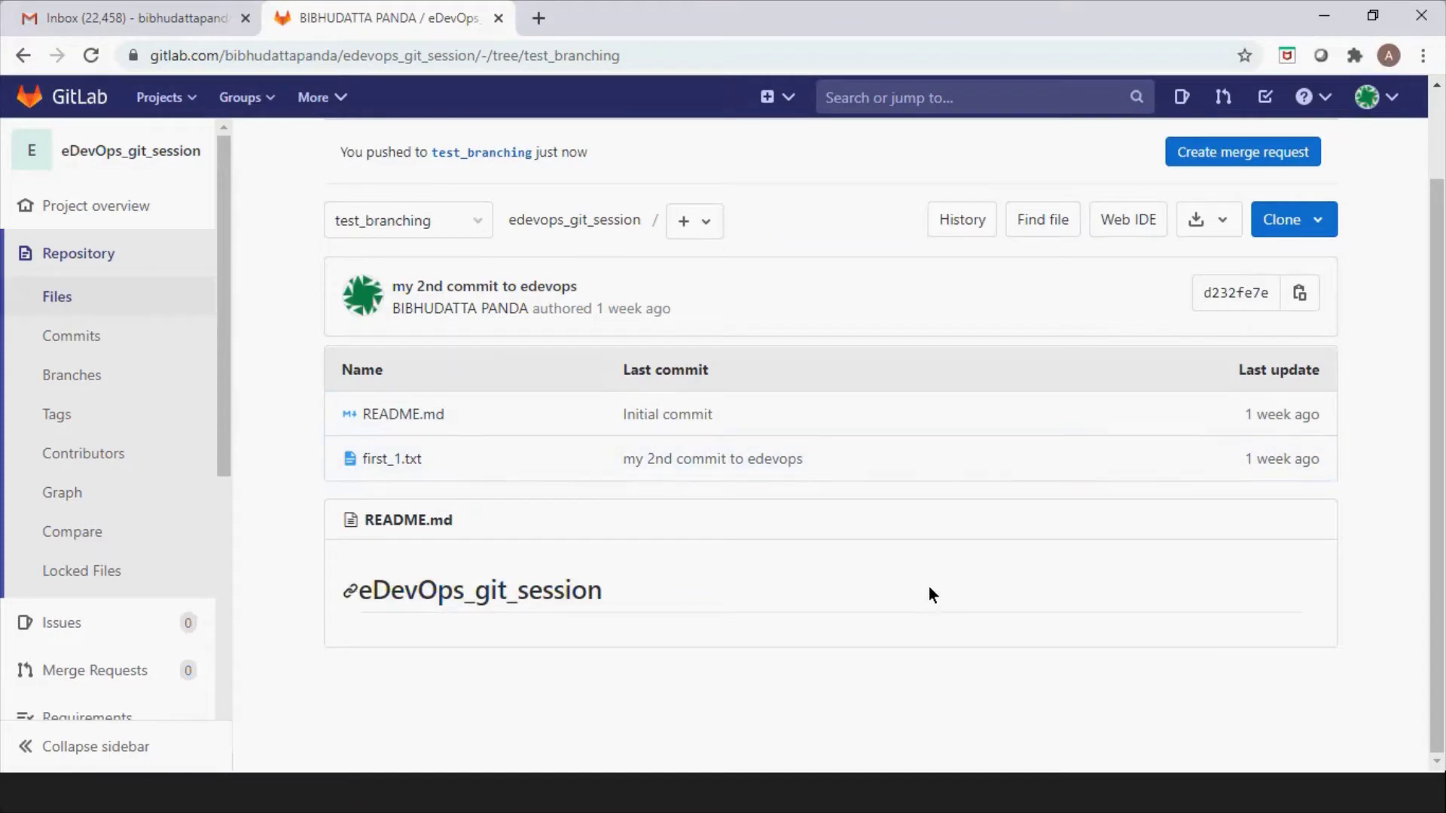
pyautogui.scroll(2, 929, 585)
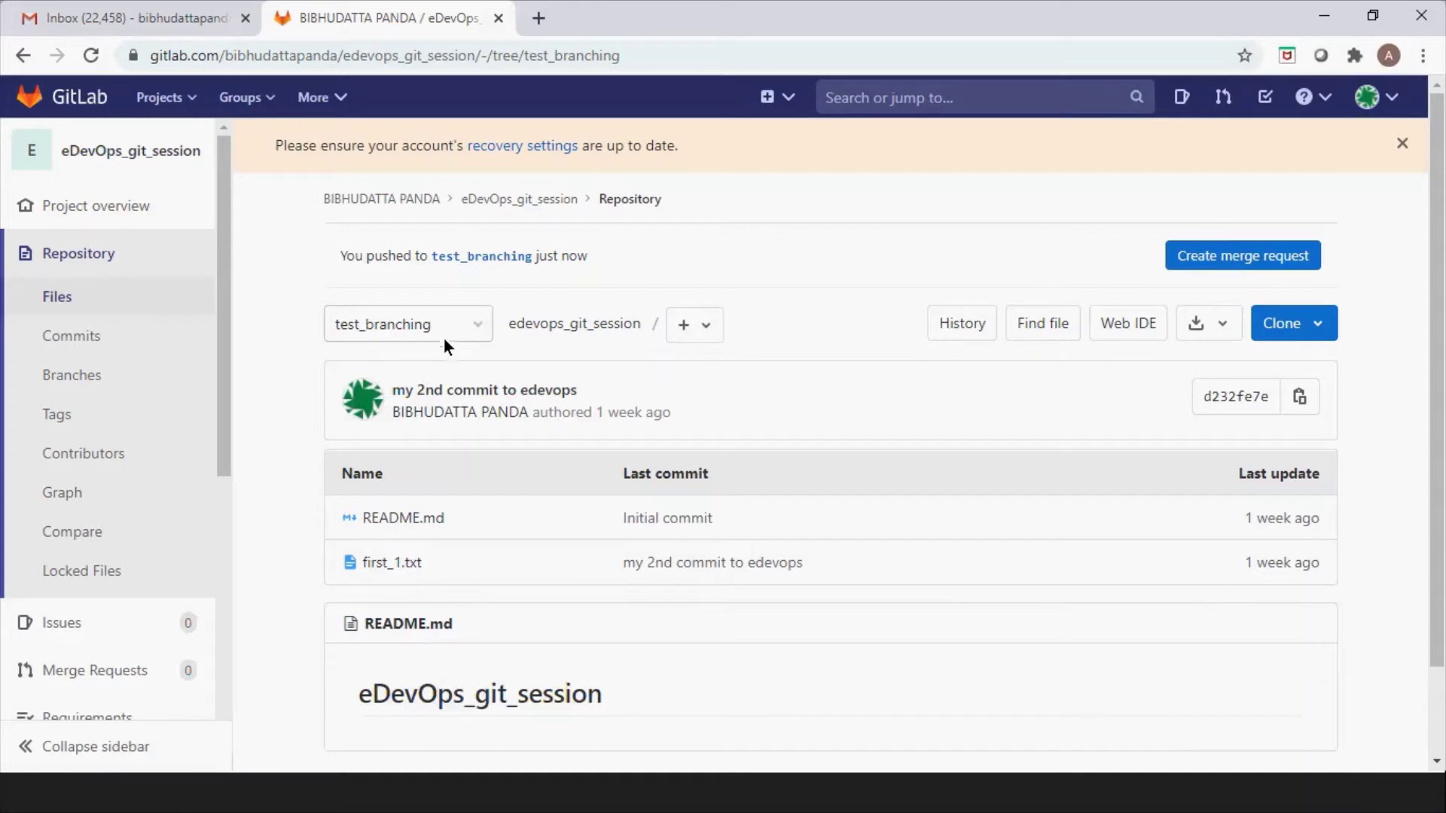
pyautogui.scroll(-2, 662, 634)
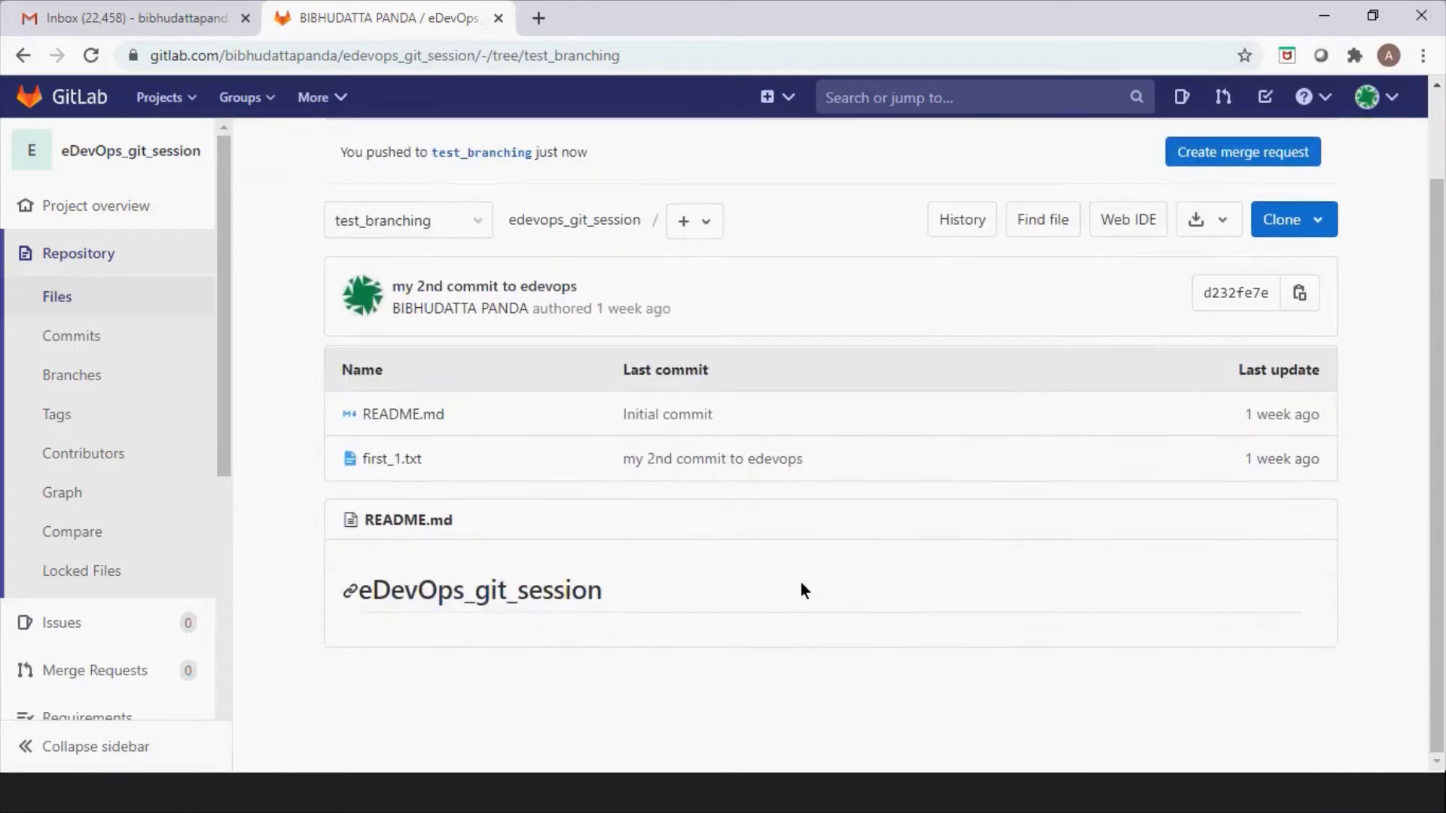
pyautogui.scroll(2, 801, 582)
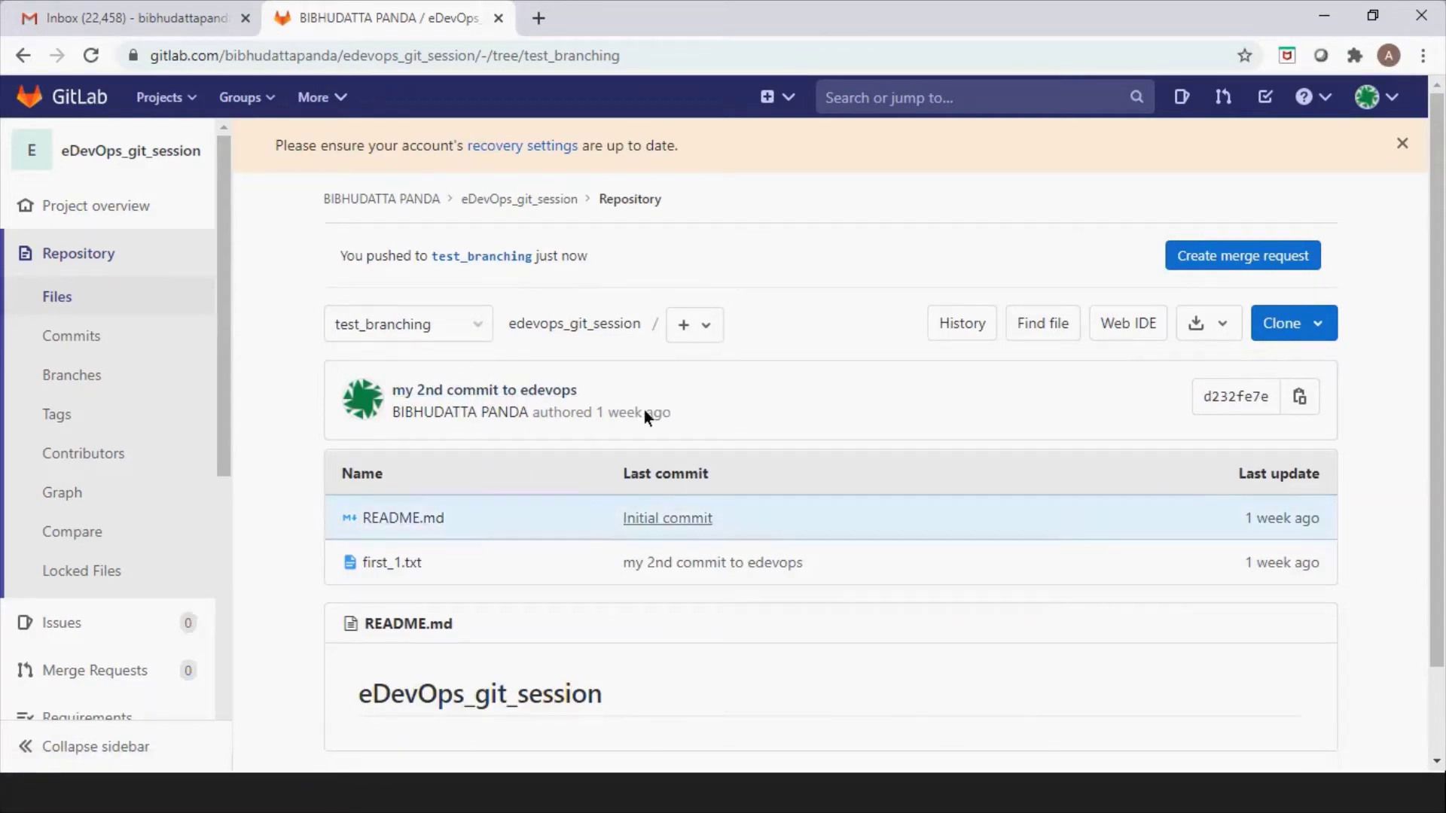
# Switch to the PowerPoint slide show and advance to the "GitLab - Add a File" slide.
pyautogui.hotkey('alt', 'Tab')
pyautogui.hotkey('alt', 'Tab')
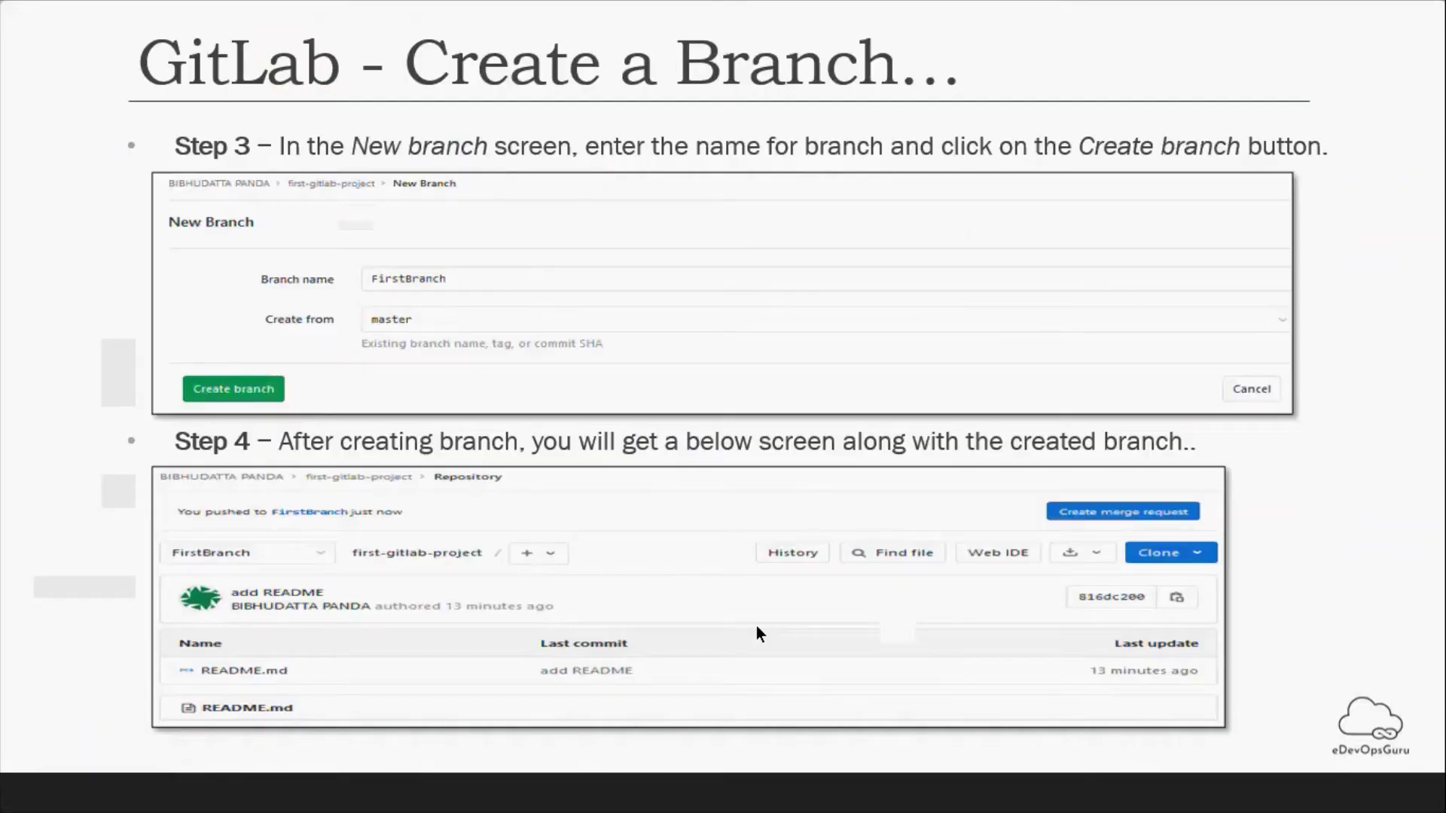
pyautogui.press('Right')
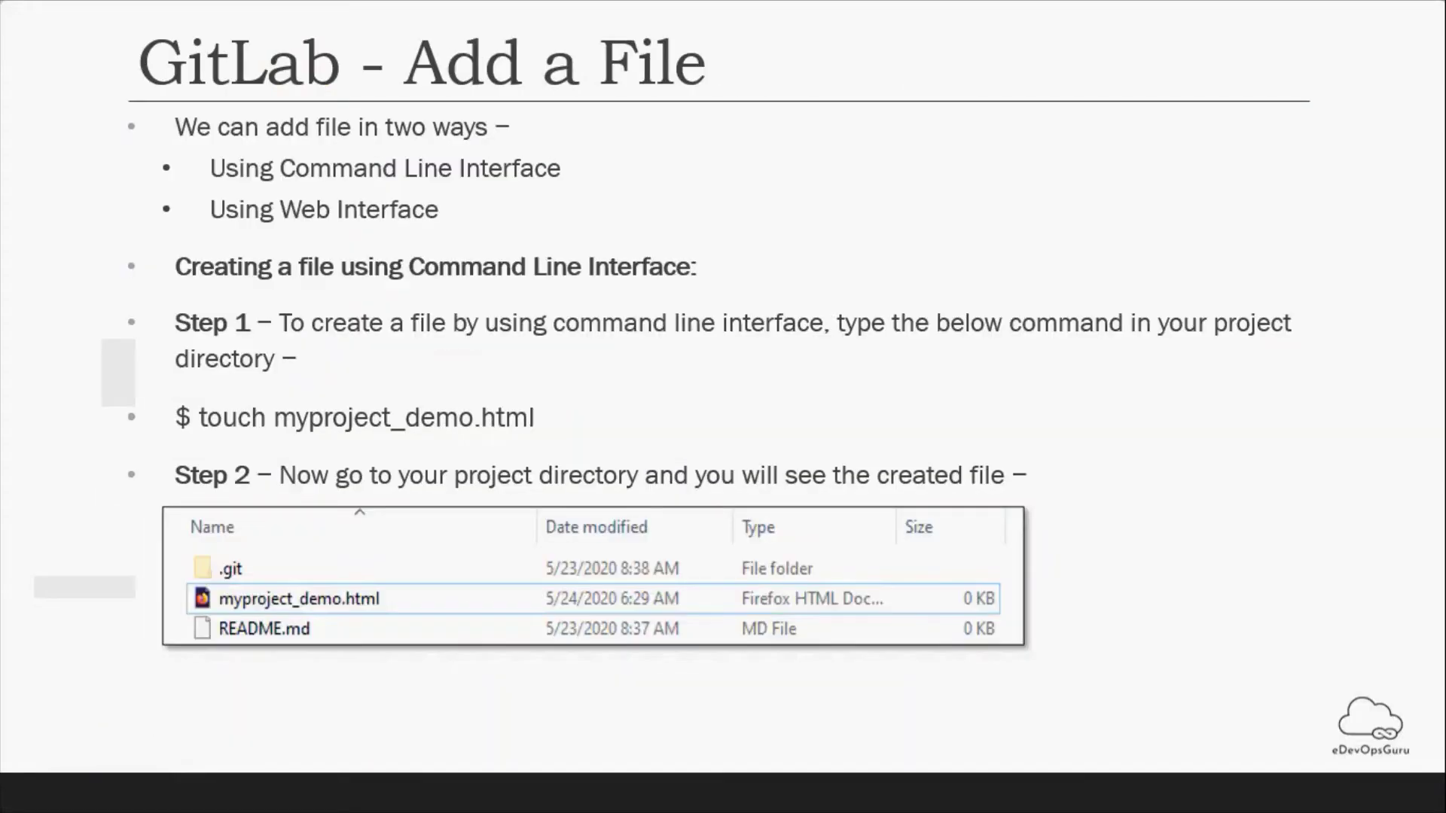
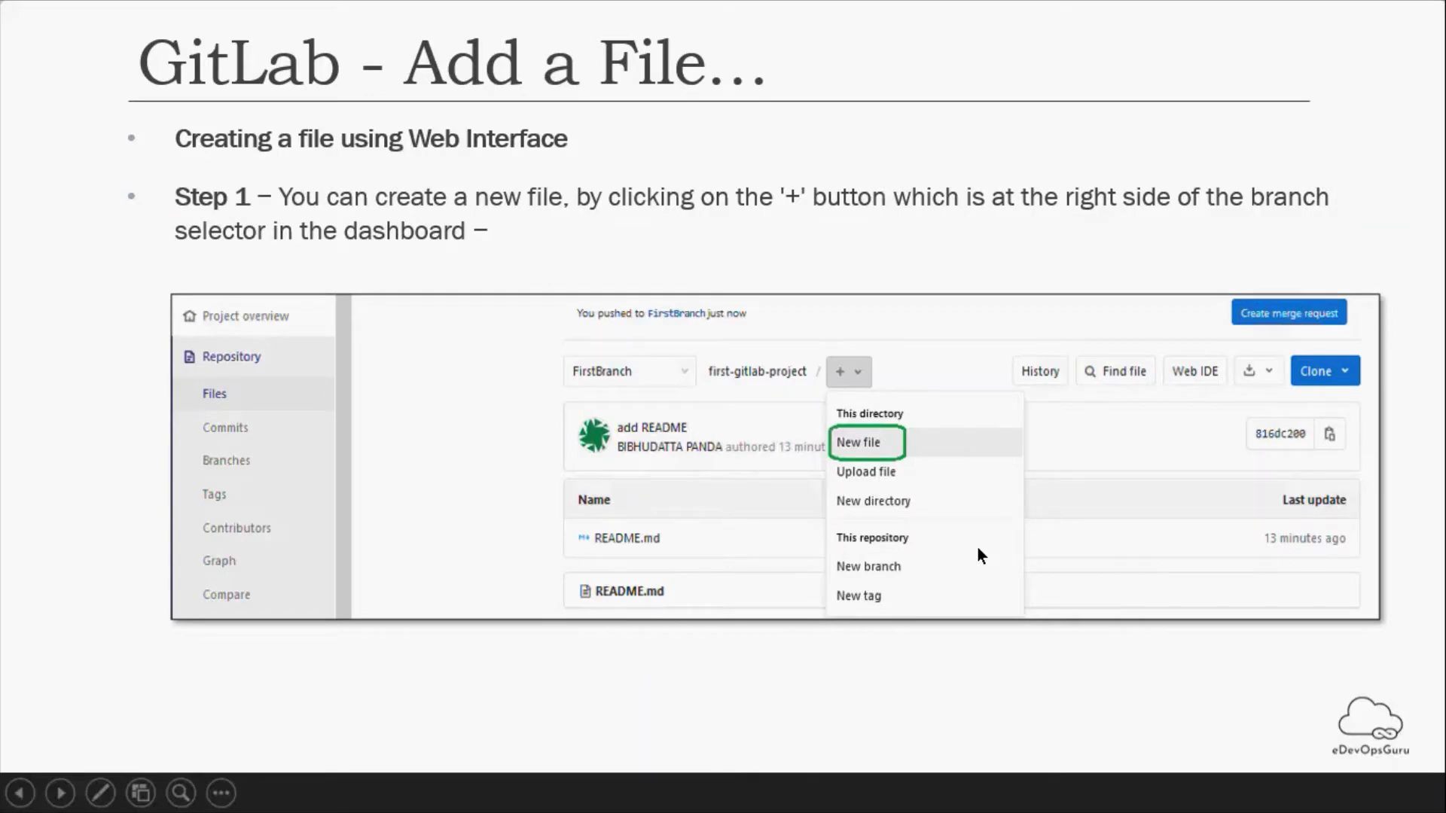
# Return to GitLab in Chrome and start a new file named branch_test.txt in the test_branching branch.
pyautogui.hotkey('alt', 'Tab')
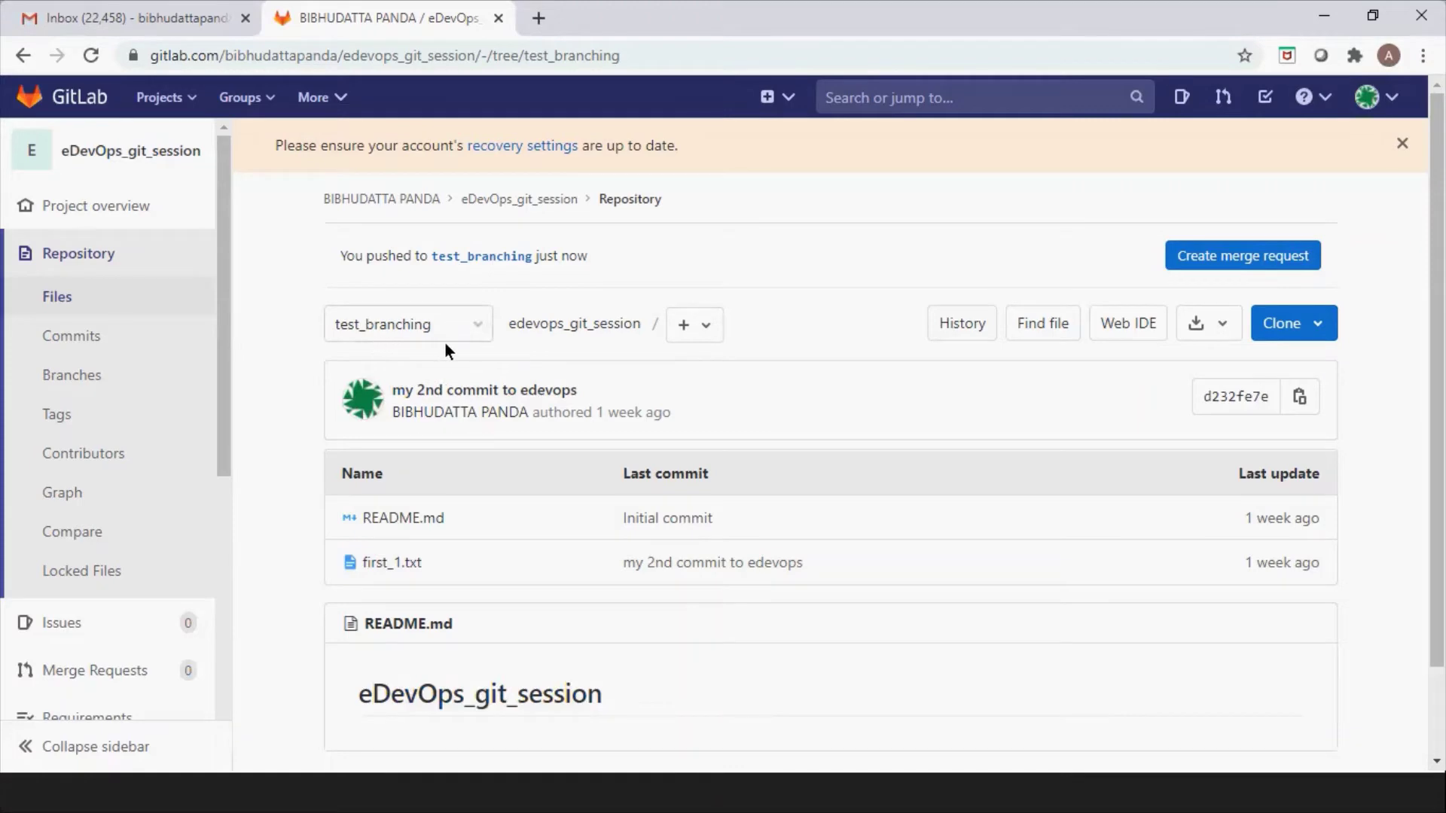
pyautogui.click(707, 333)
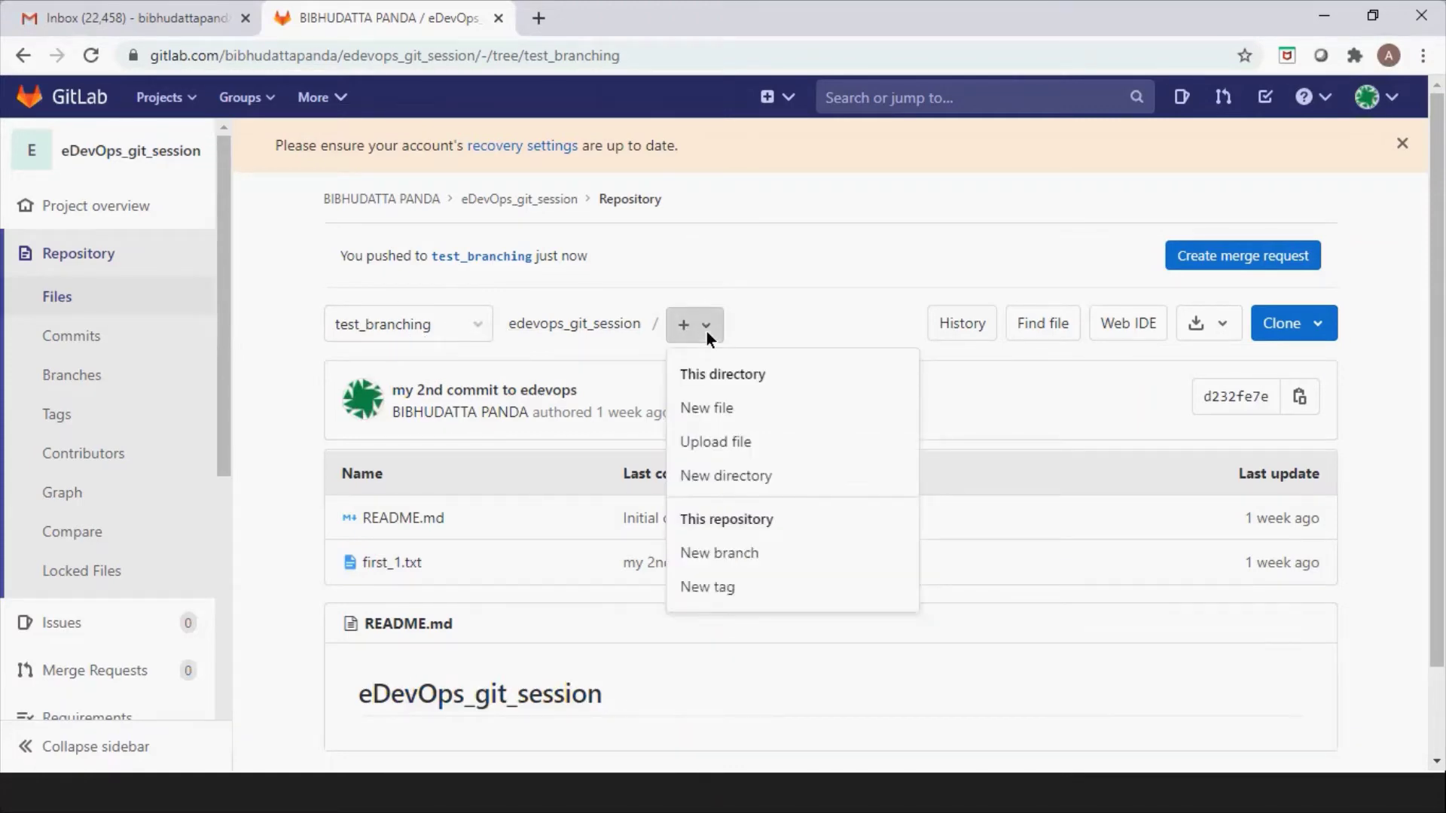
pyautogui.click(705, 407)
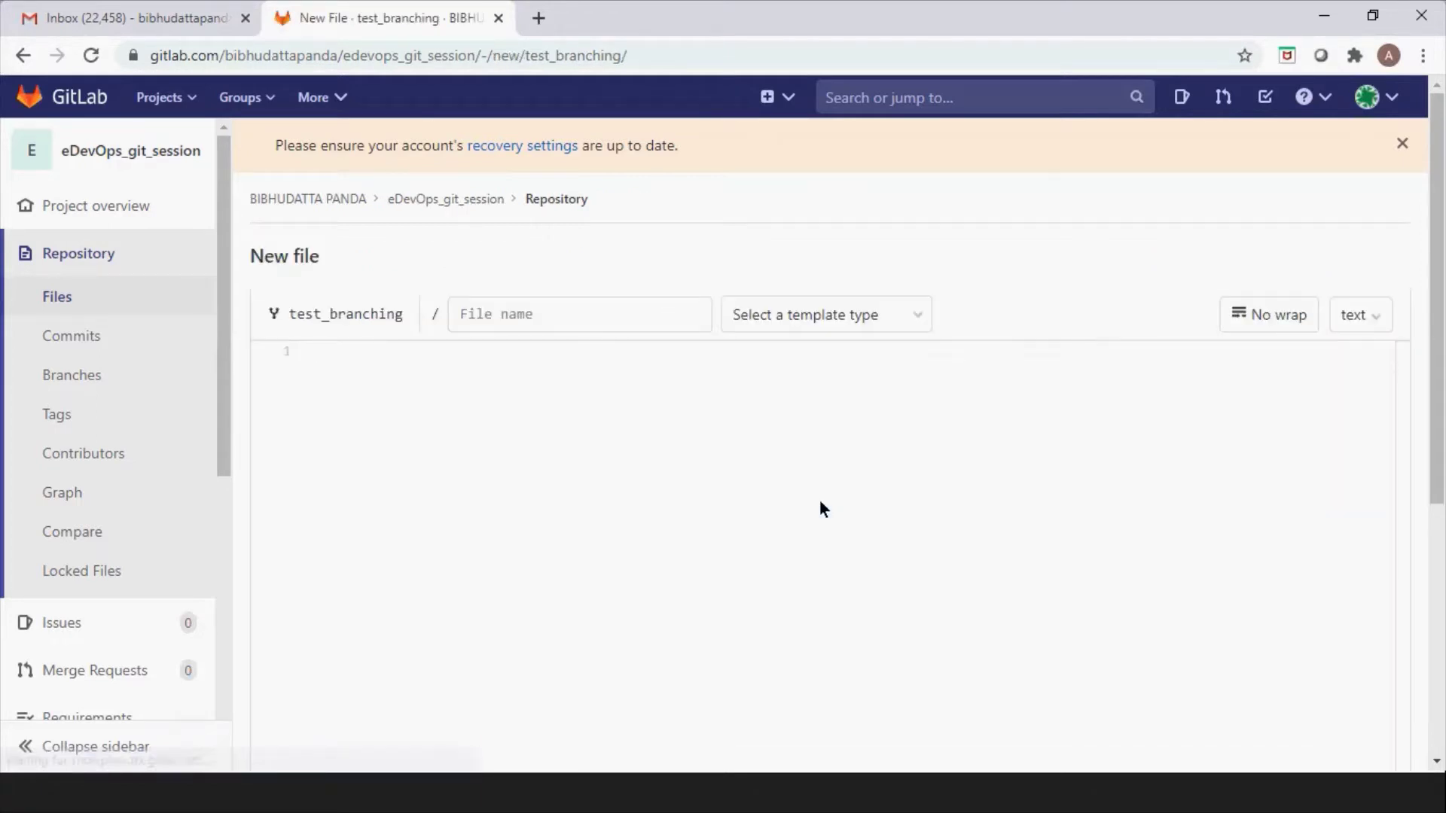
pyautogui.click(501, 326)
pyautogui.click(870, 413)
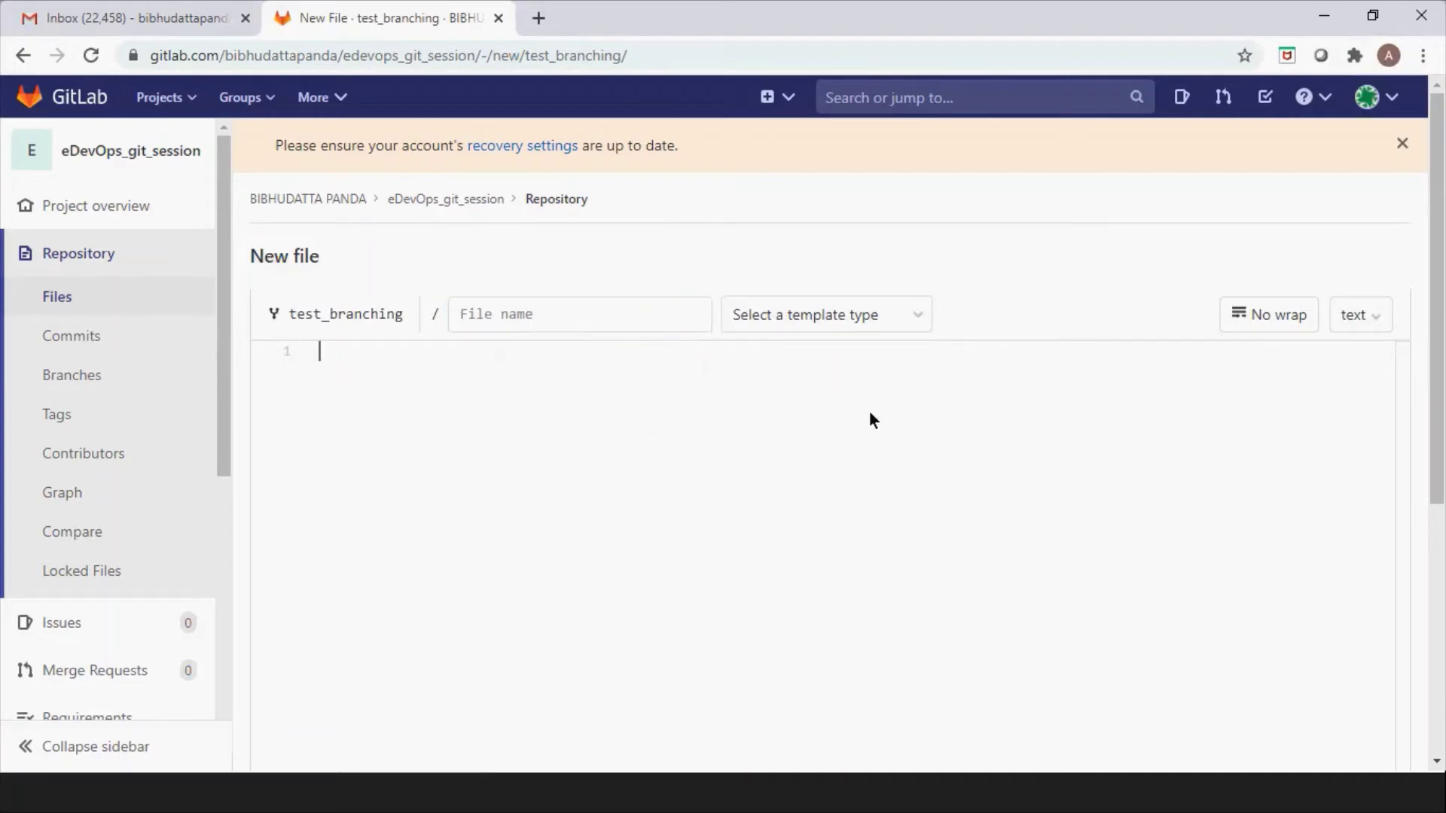
pyautogui.click(504, 314)
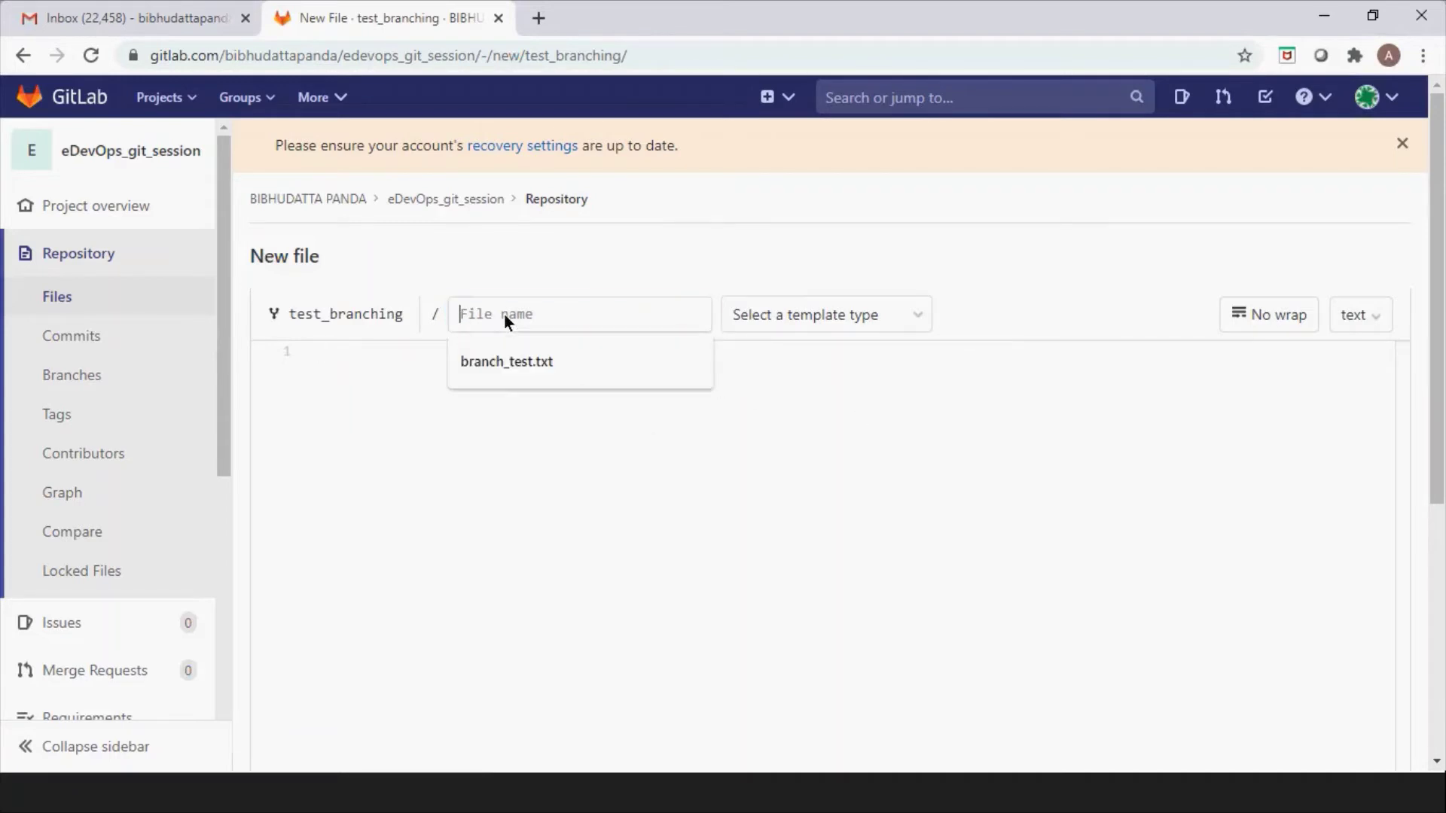
pyautogui.click(508, 363)
pyautogui.click(761, 416)
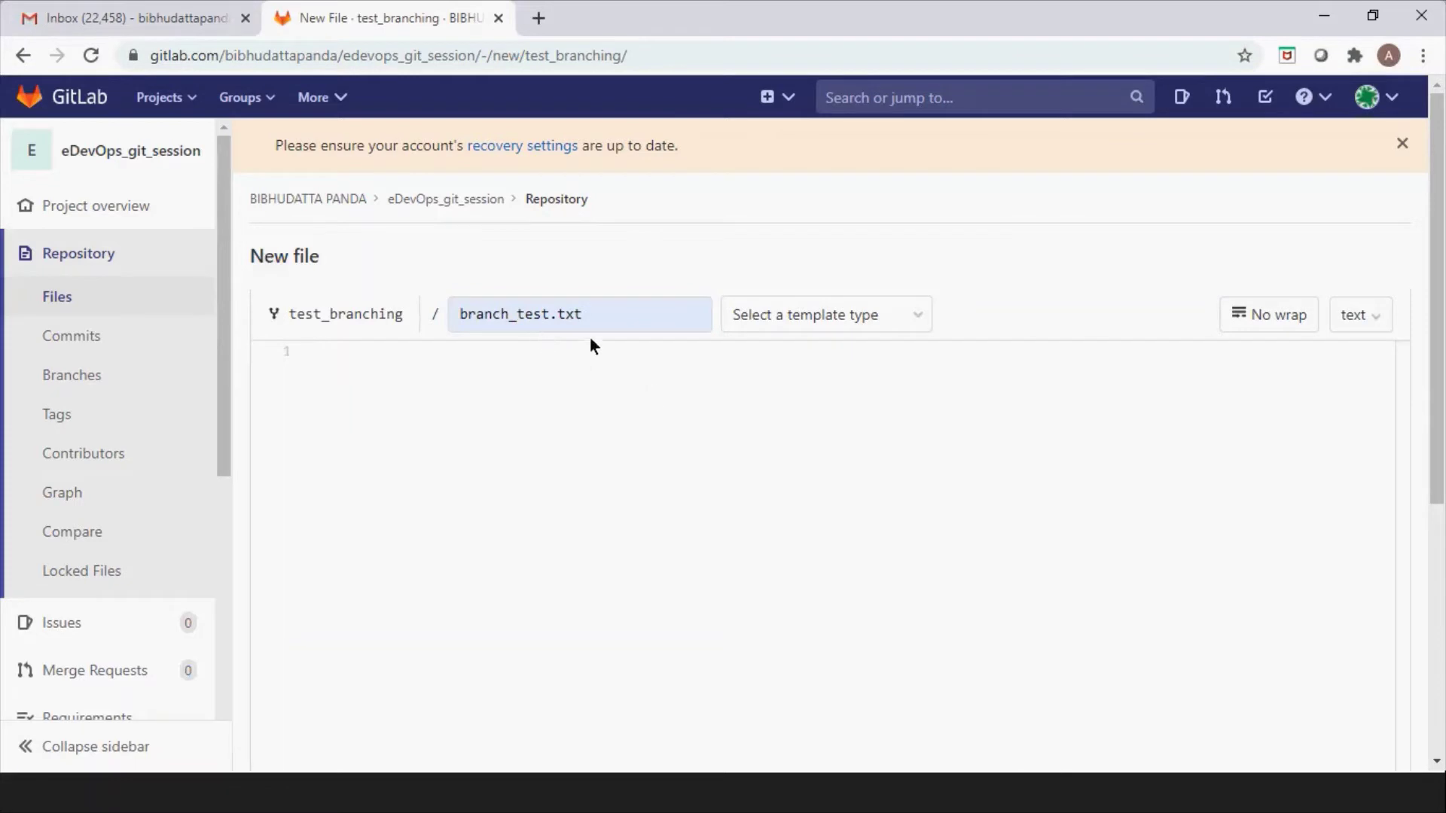
# Examine the template types and encoding options offered for the new file, leaving both settings as they are.
pyautogui.click(919, 315)
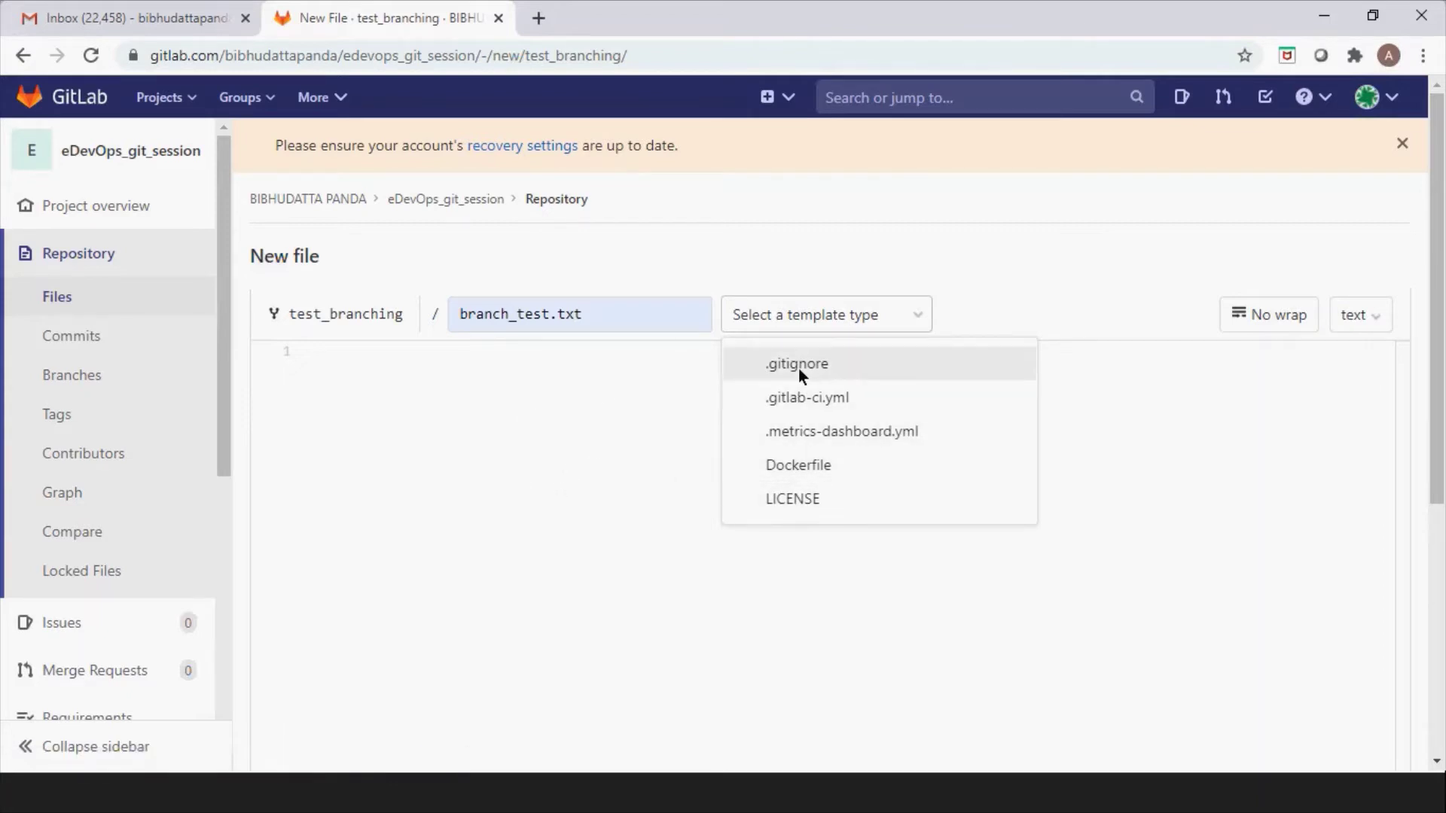
pyautogui.click(648, 450)
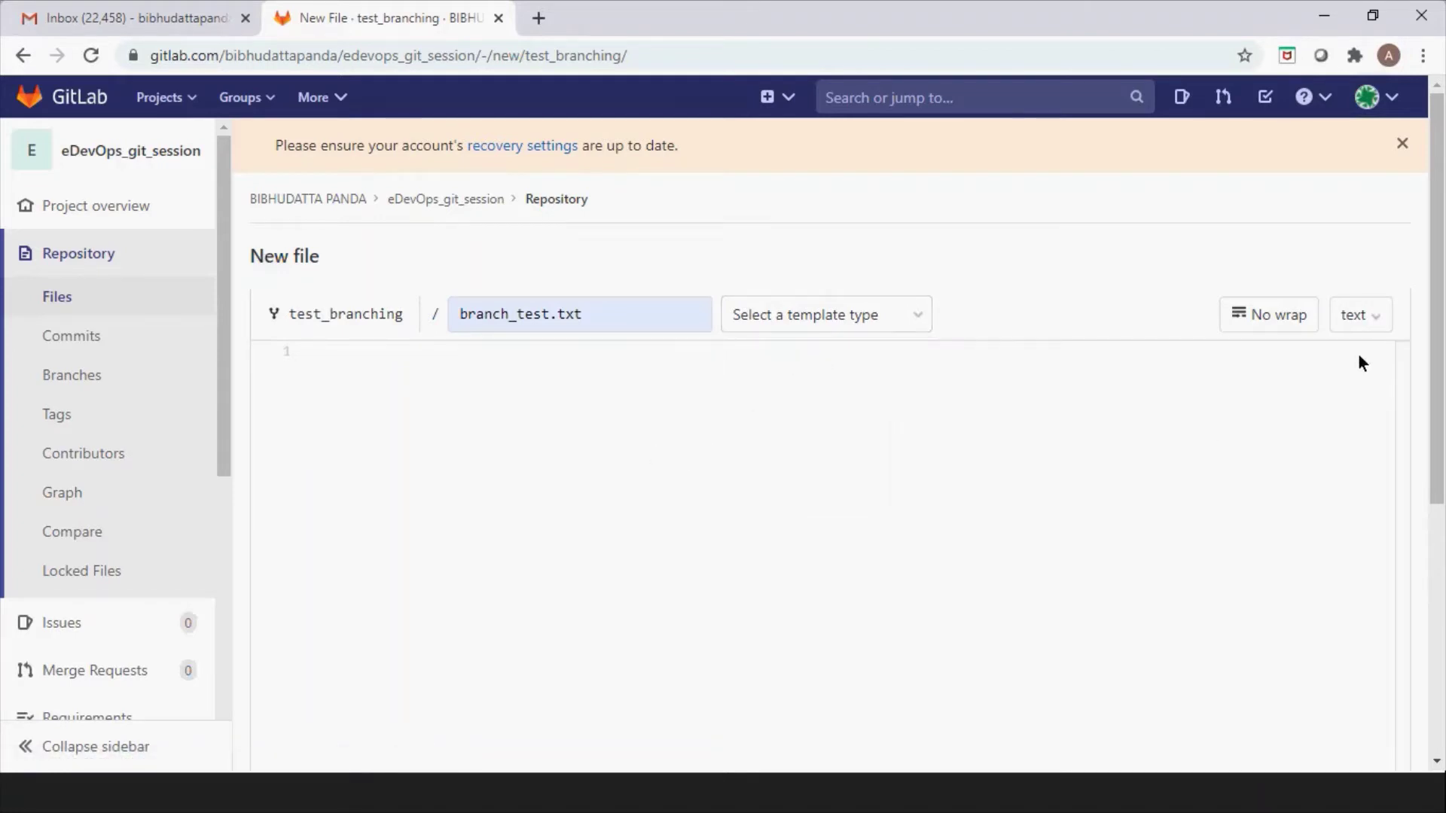
pyautogui.click(1372, 315)
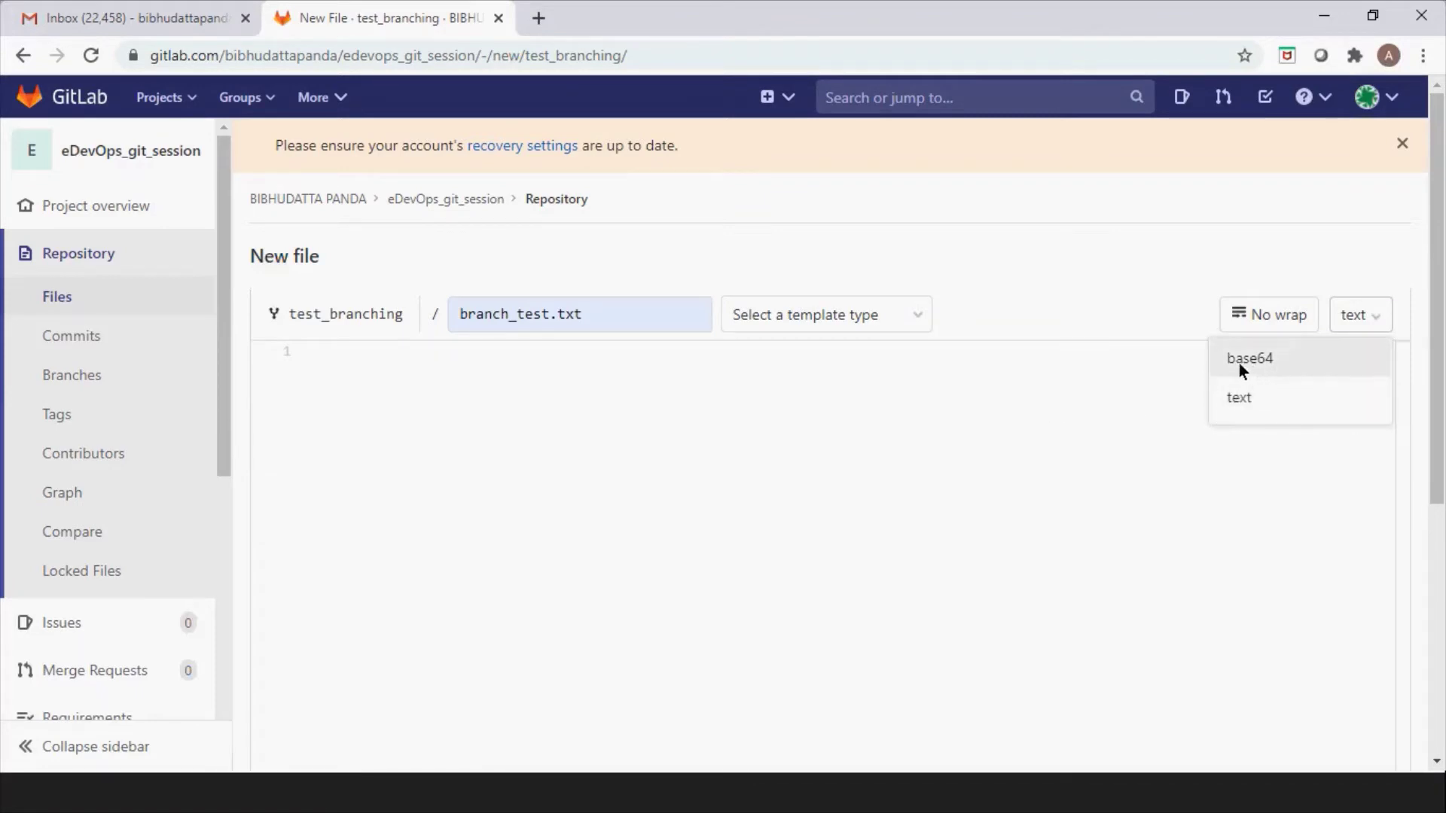
pyautogui.press('Escape')
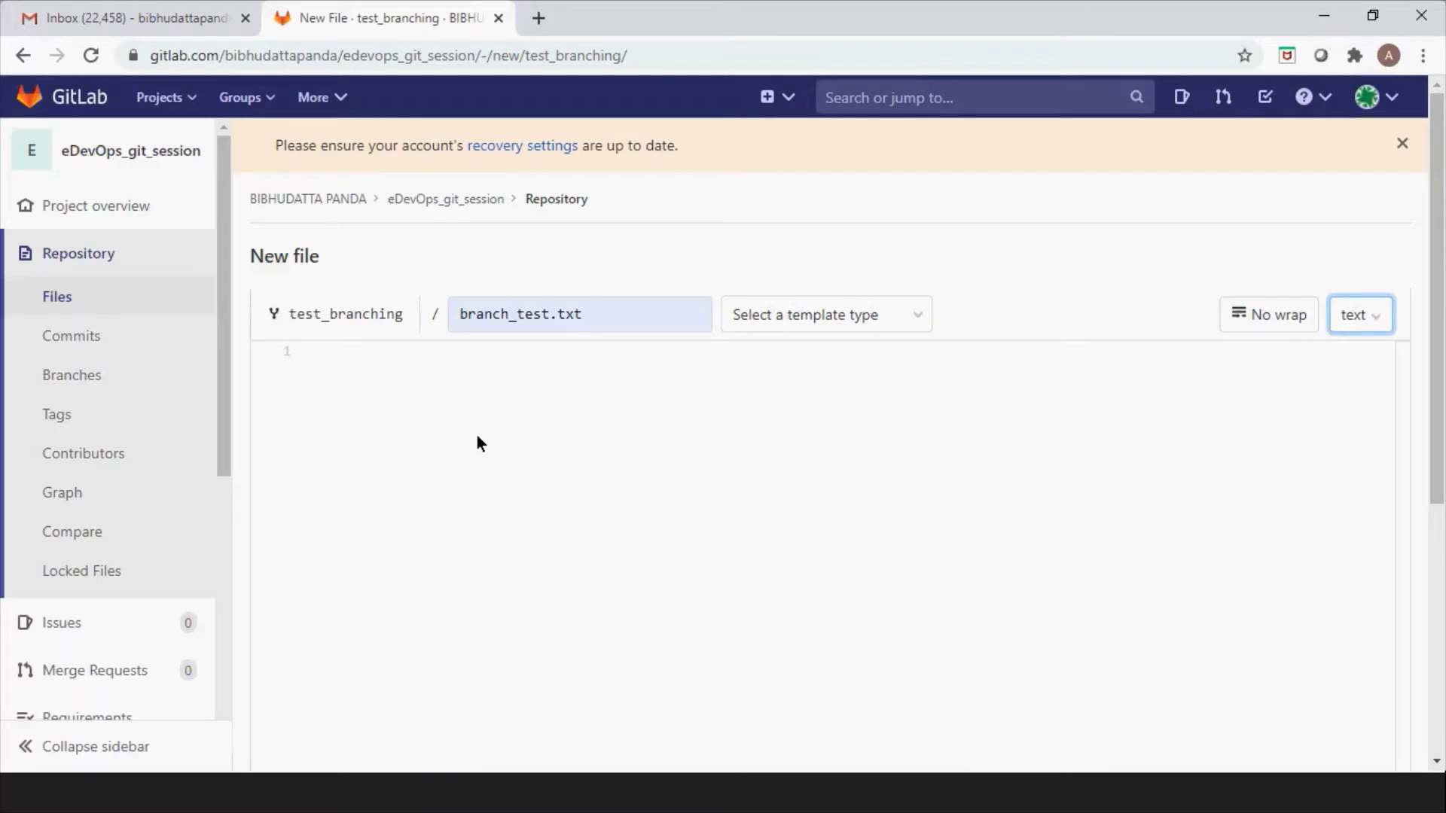
pyautogui.click(1381, 311)
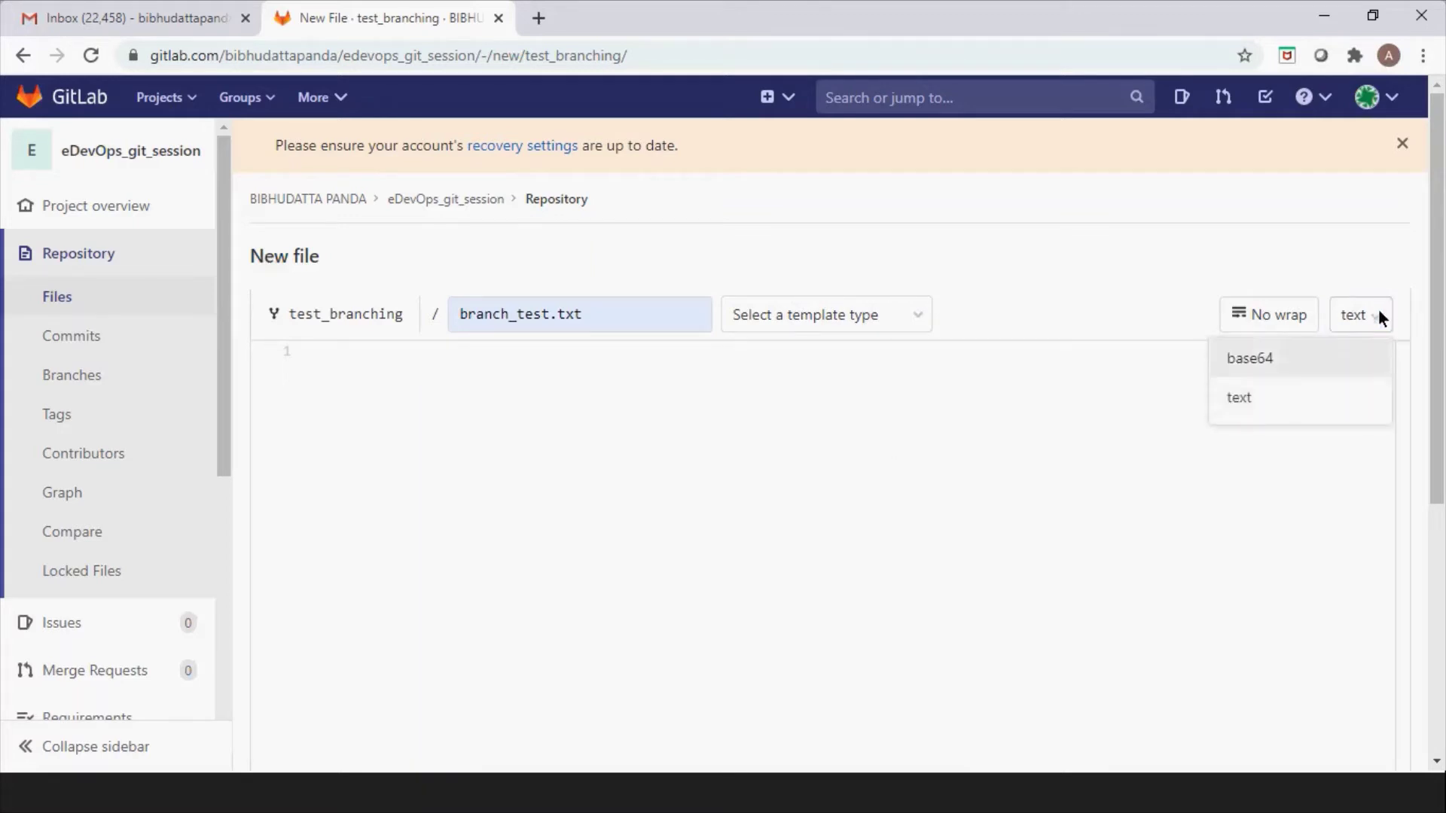
pyautogui.click(680, 574)
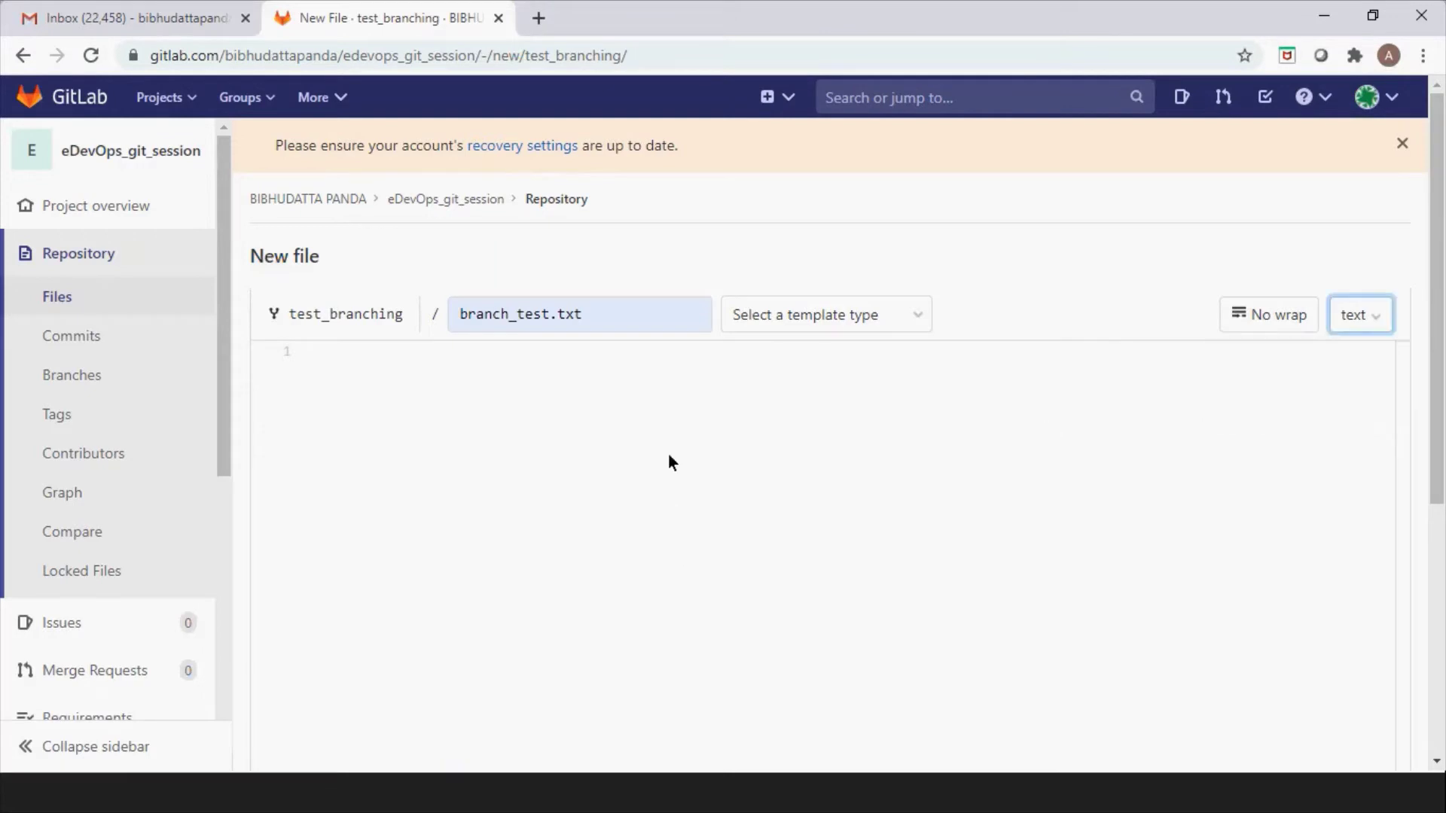
# Write "hello eDevOpsGuru, this is to test branching" as the content of branch_test.txt.
pyautogui.click(426, 404)
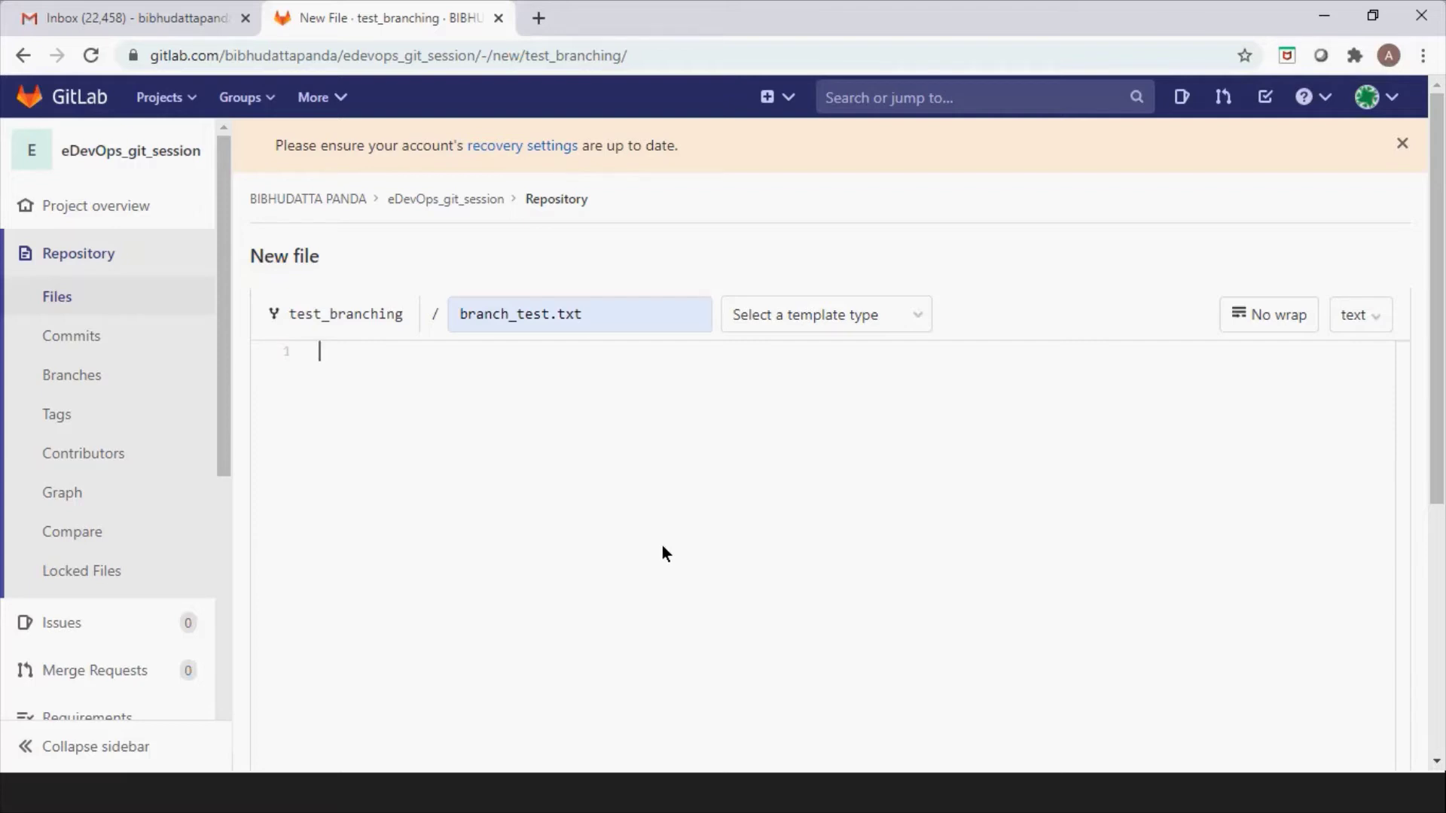
pyautogui.write('hello eDevOpsGuru')
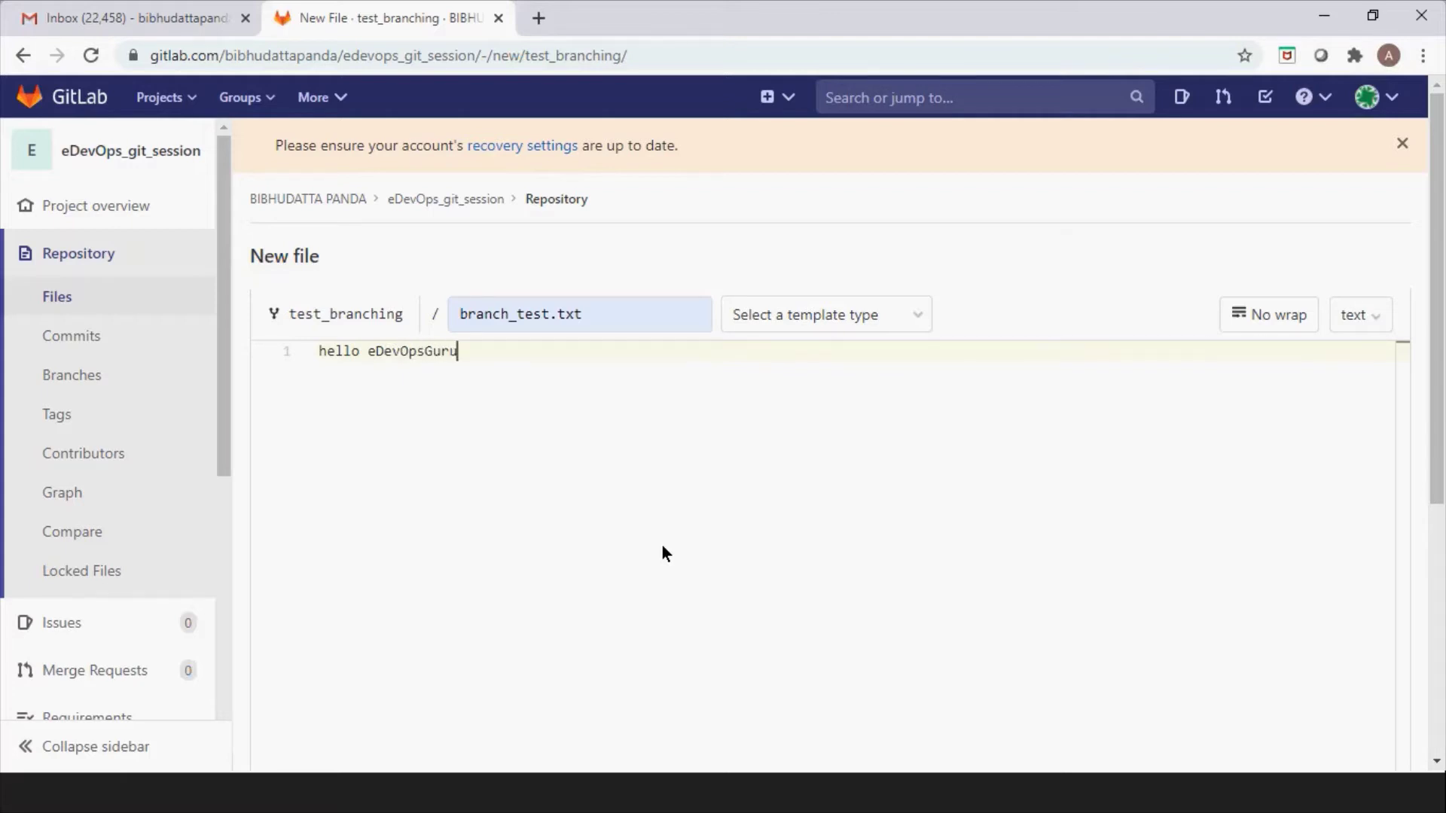
pyautogui.write(', this is for branchi')
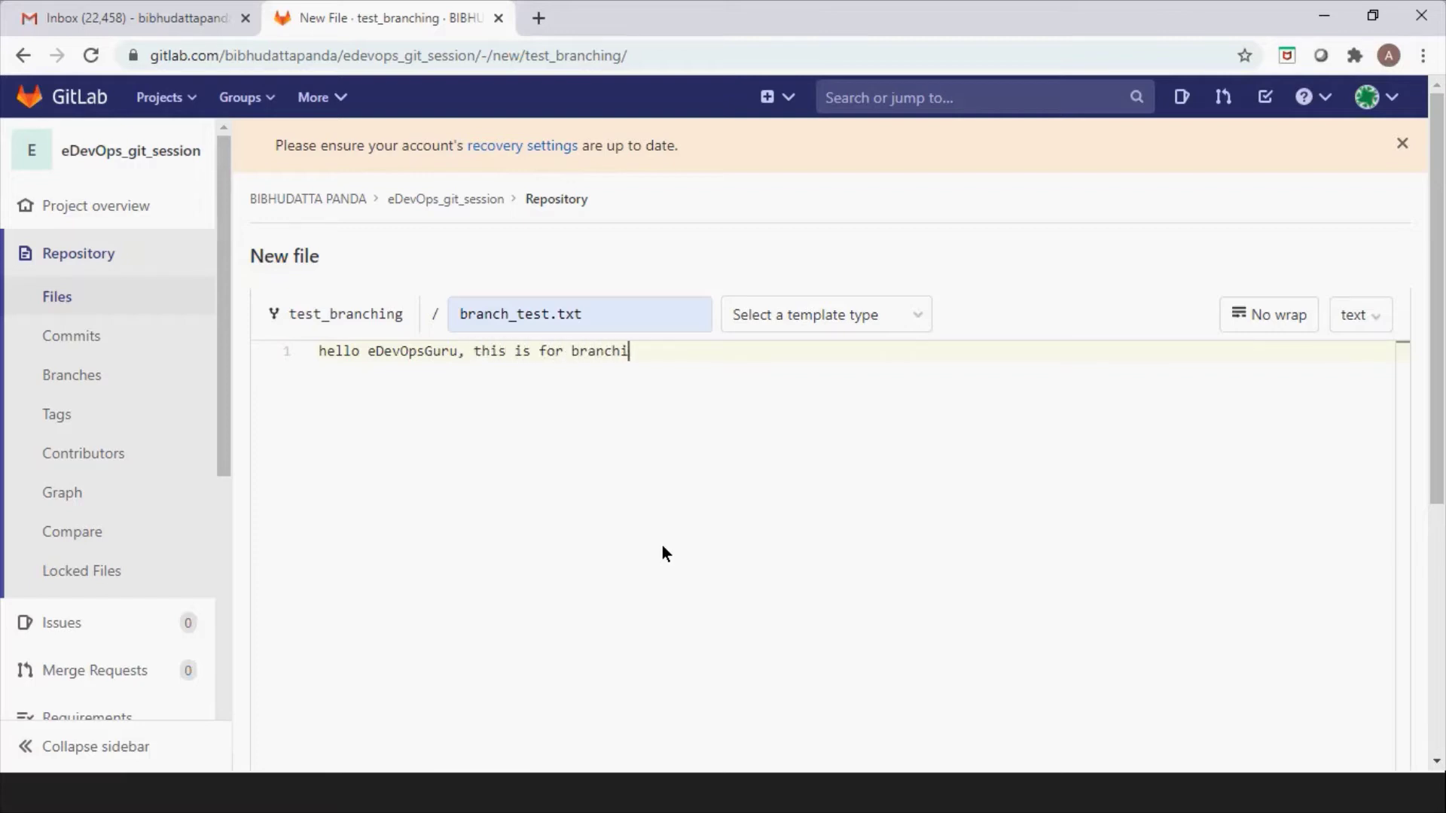
pyautogui.write('ng test')
pyautogui.press('BackSpace')
pyautogui.press('BackSpace')
pyautogui.press('BackSpace')
pyautogui.press('BackSpace')
pyautogui.press('BackSpace')
pyautogui.press('BackSpace')
pyautogui.press('BackSpace')
pyautogui.press('BackSpace')
pyautogui.press('BackSpace')
pyautogui.press('BackSpace')
pyautogui.press('BackSpace')
pyautogui.press('BackSpace')
pyautogui.press('BackSpace')
pyautogui.press('BackSpace')
pyautogui.press('BackSpace')
pyautogui.press('BackSpace')
pyautogui.press('BackSpace')
pyautogui.press('BackSpace')
pyautogui.press('BackSpace')
pyautogui.write('to test branching')
# Review the commit message and target branch settings below the file editor.
pyautogui.moveTo(1442, 386); pyautogui.dragTo(1440, 666)
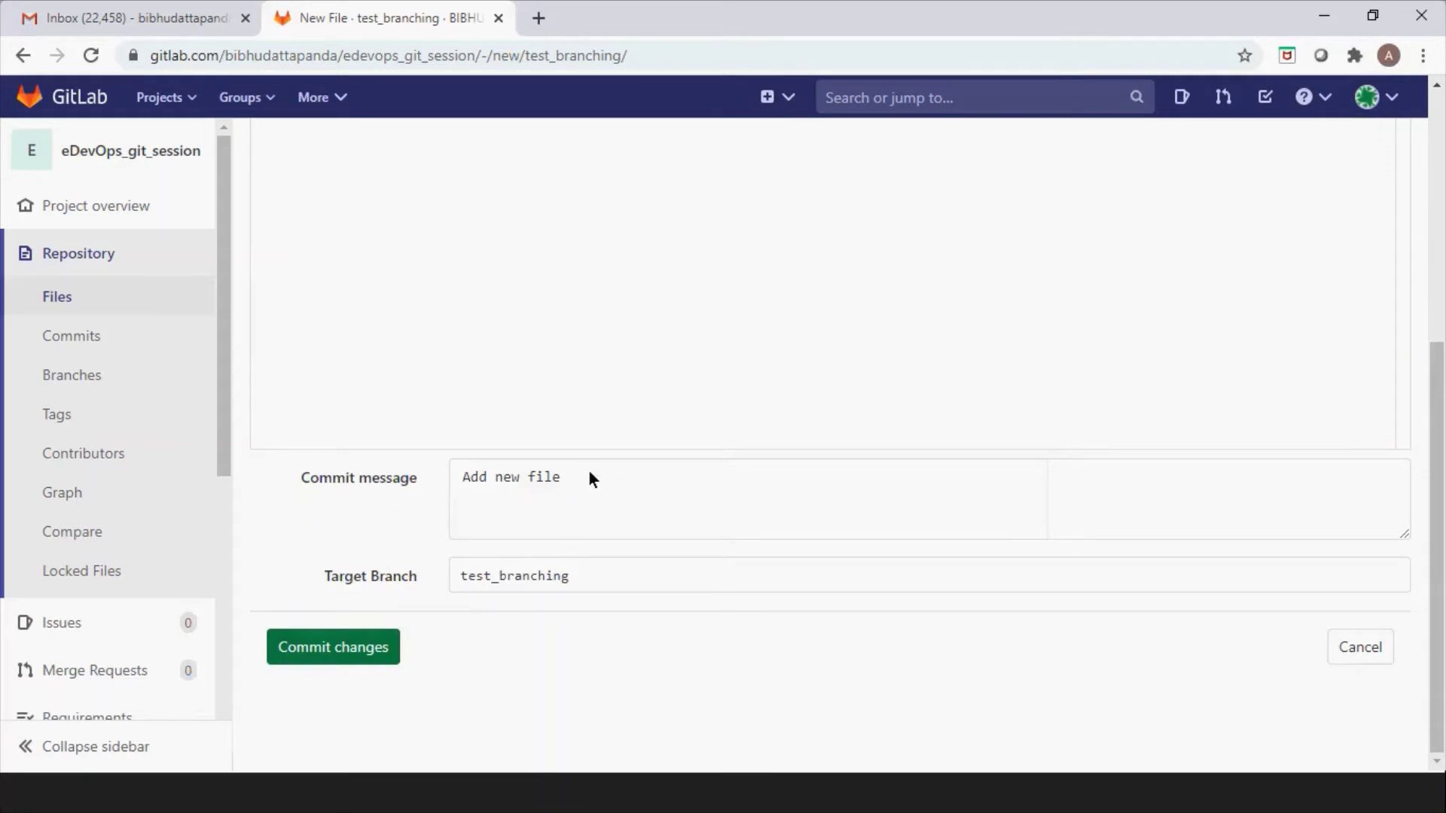
pyautogui.moveTo(586, 476); pyautogui.dragTo(479, 476)
pyautogui.click(747, 705)
pyautogui.moveTo(591, 488); pyautogui.dragTo(440, 488)
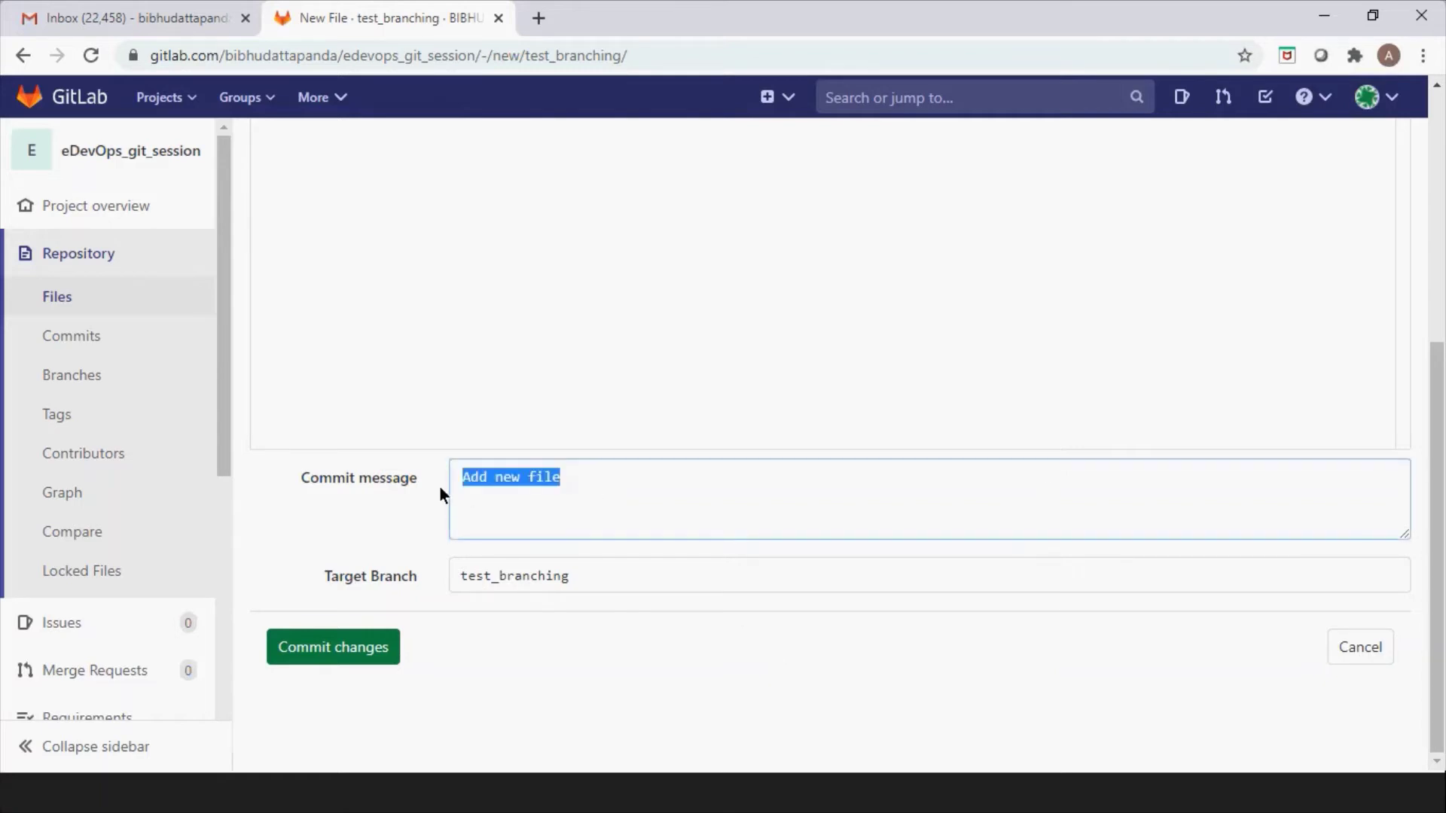
pyautogui.click(687, 651)
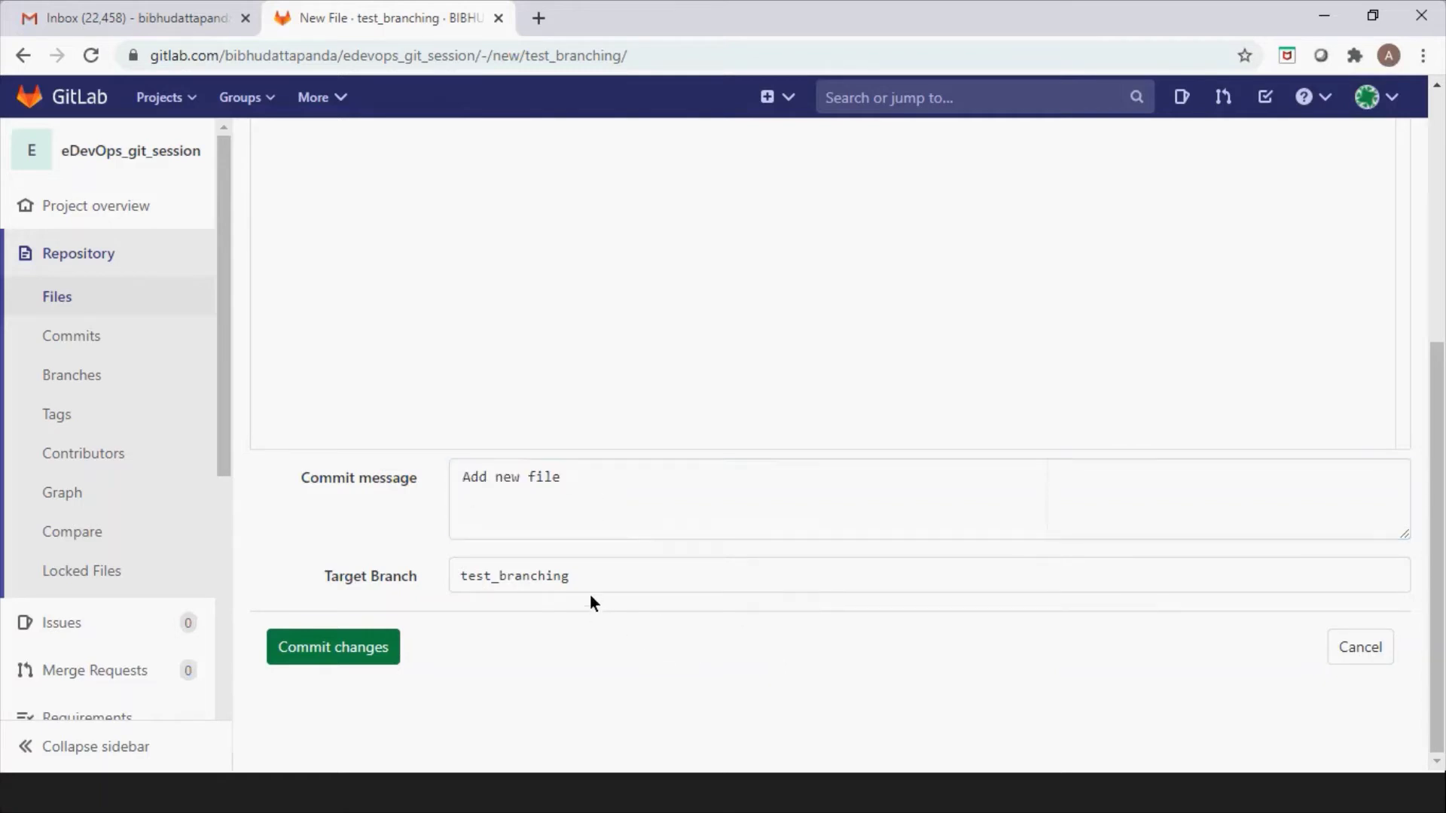
pyautogui.click(645, 580)
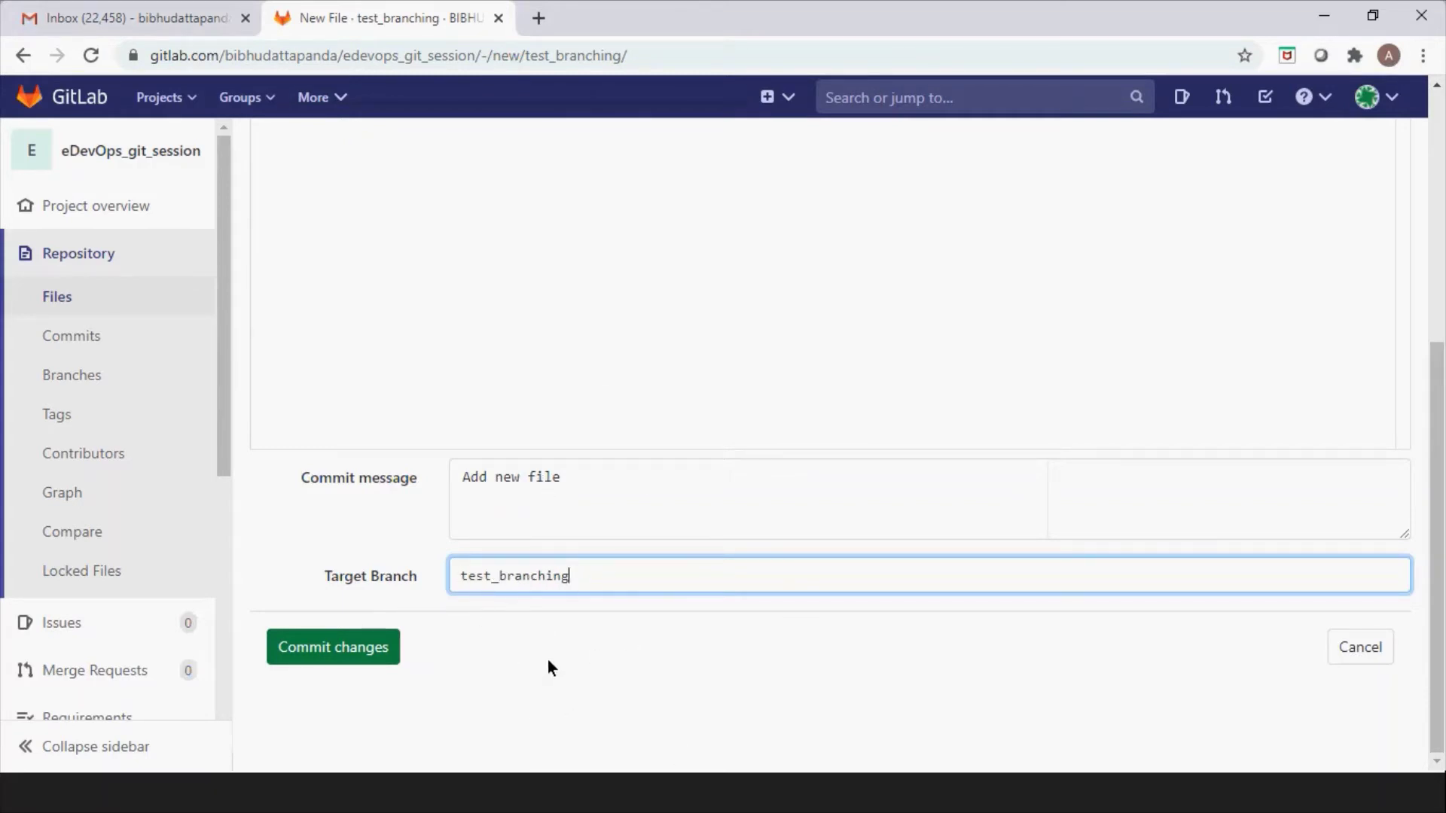
# Replace the commit message with "New file for test branching" and commit the new file to test_branching.
pyautogui.click(588, 486)
pyautogui.moveTo(587, 480); pyautogui.dragTo(452, 482)
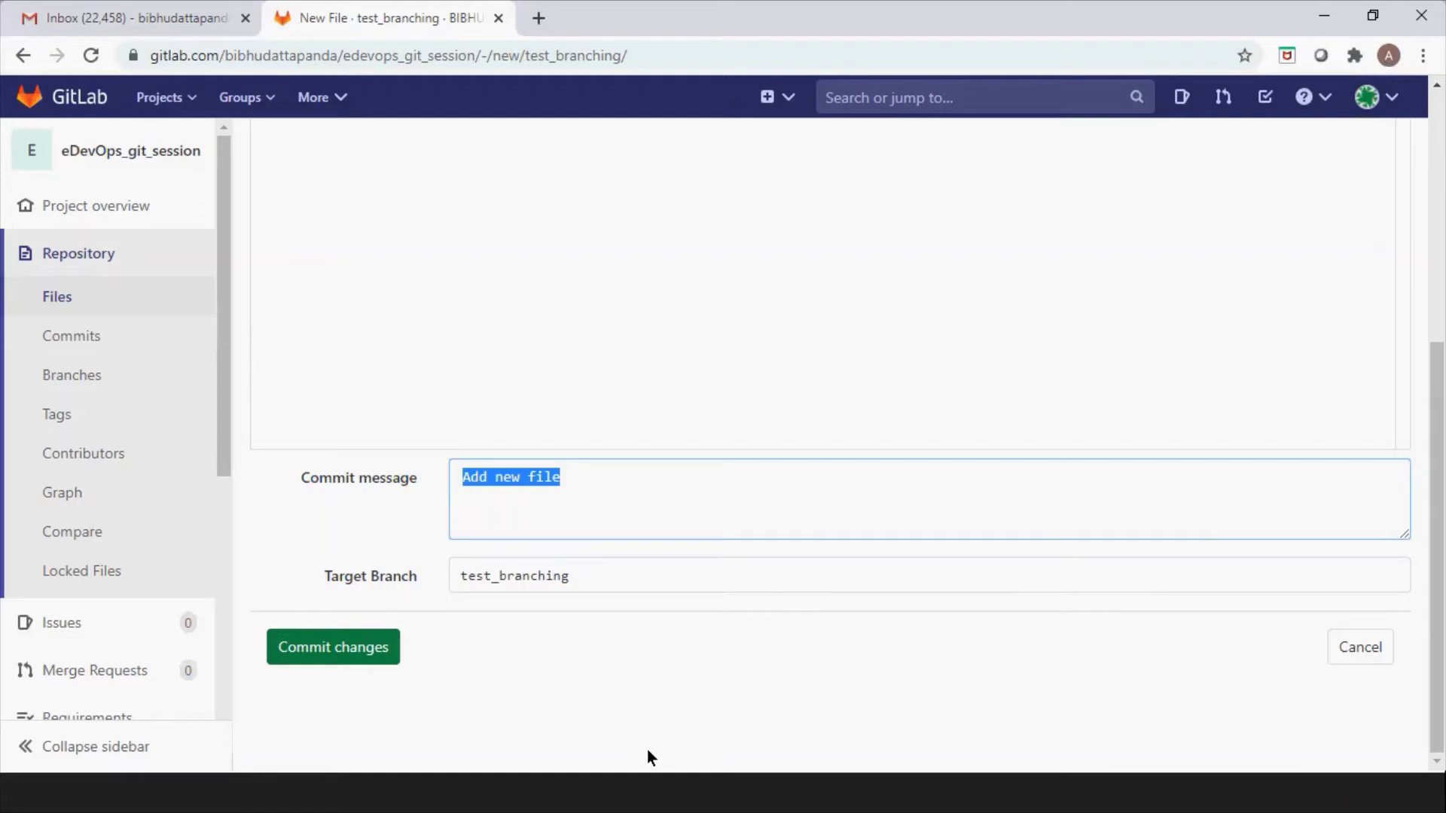
pyautogui.write('New file for branching test')
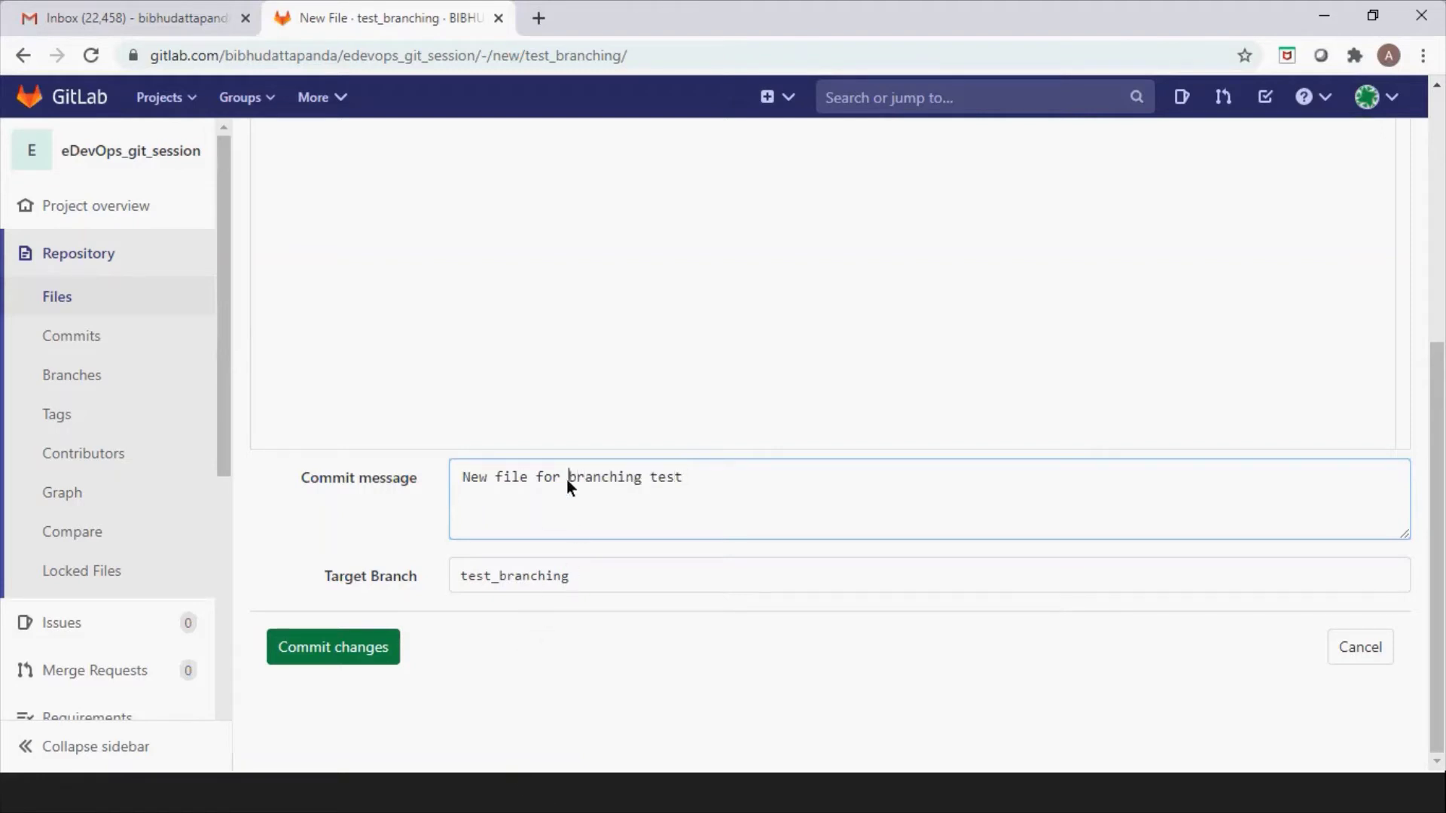
pyautogui.write('est')
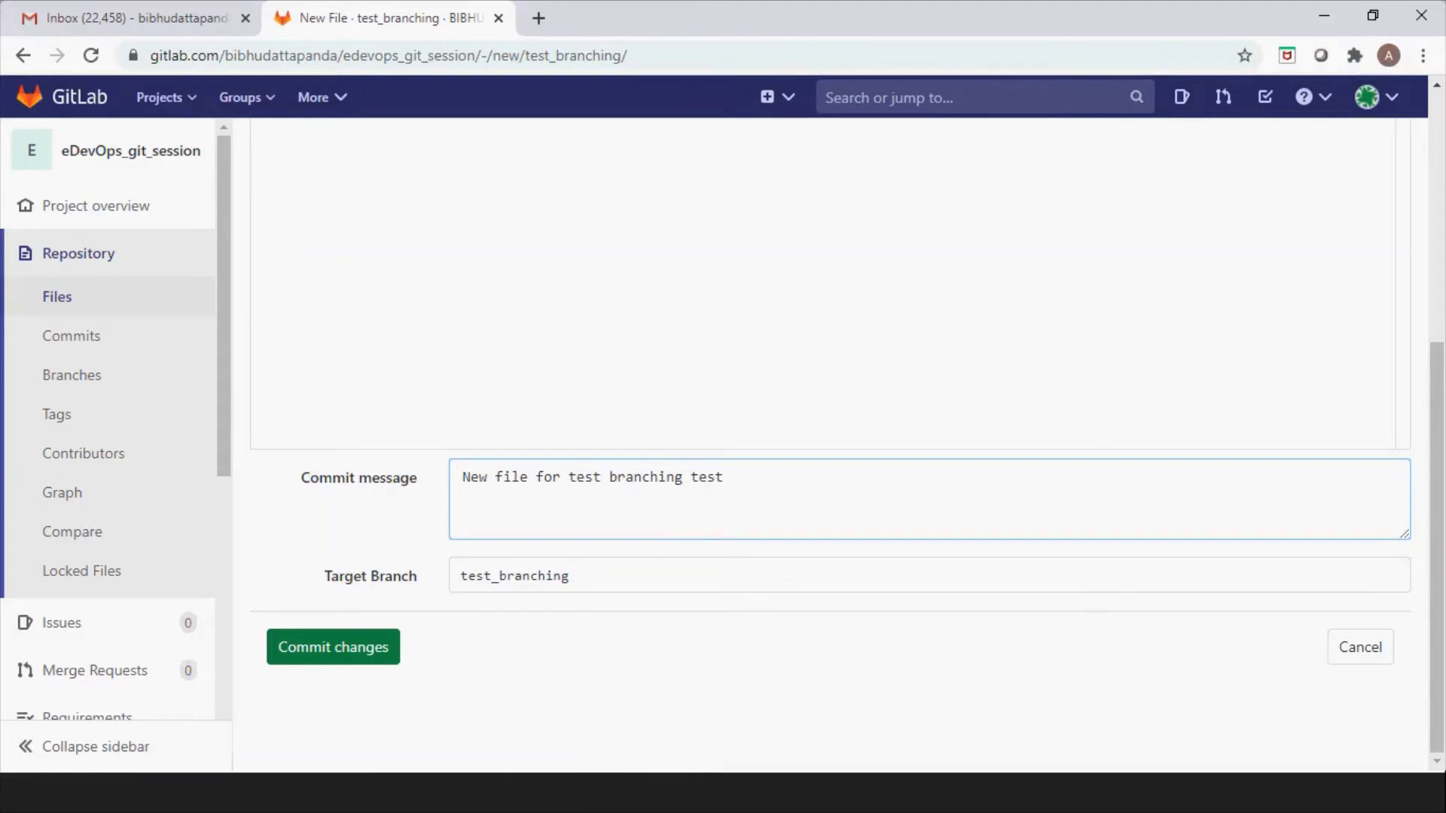
pyautogui.press('Right')
pyautogui.press('Right')
pyautogui.press('Right')
pyautogui.press('Right')
pyautogui.press('Right')
pyautogui.press('Right')
pyautogui.press('Right')
pyautogui.press('Right')
pyautogui.press('Right')
pyautogui.press('Right')
pyautogui.press('Right')
pyautogui.press('Right')
pyautogui.press('Right')
pyautogui.press('Right')
pyautogui.press('BackSpace')
pyautogui.press('BackSpace')
pyautogui.press('BackSpace')
pyautogui.press('BackSpace')
pyautogui.press('BackSpace')
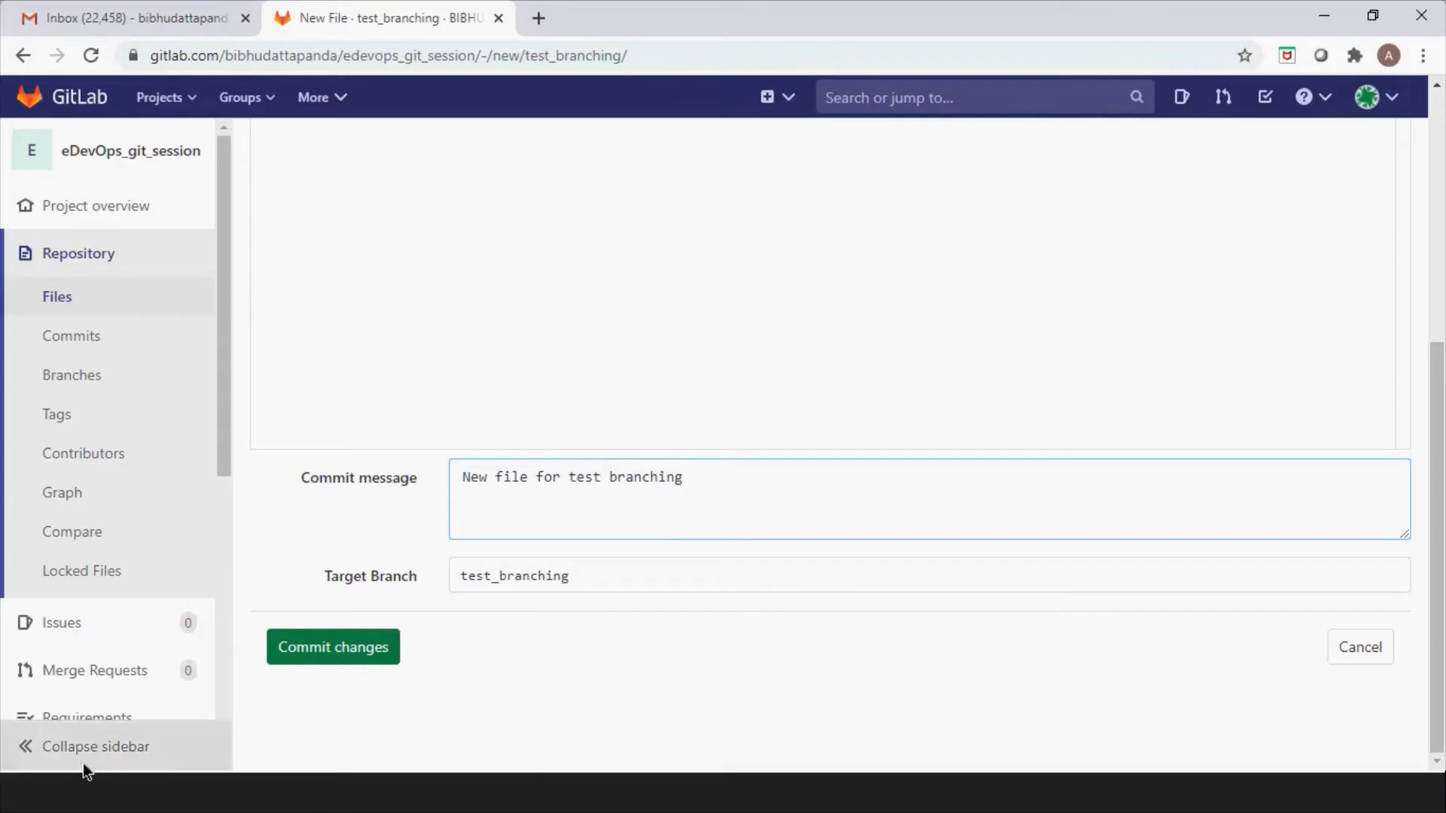
pyautogui.click(354, 653)
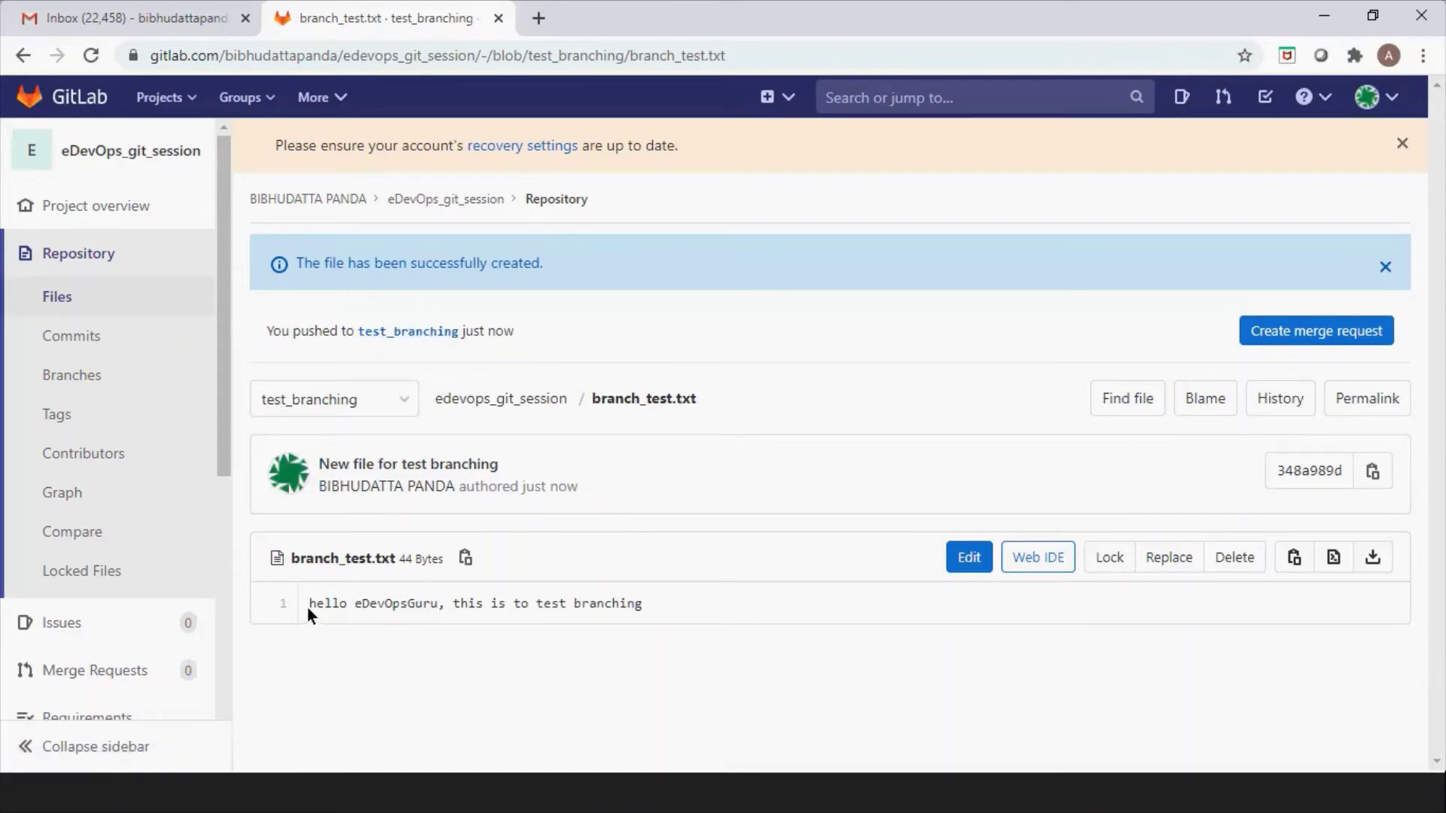
# Review the content and commit ID of the newly committed branch_test.txt file on test_branching.
pyautogui.moveTo(309, 605); pyautogui.dragTo(544, 607)
pyautogui.click(675, 675)
pyautogui.moveTo(1293, 472); pyautogui.dragTo(1272, 468)
pyautogui.click(1218, 630)
pyautogui.hotkey('alt', 'Tab')
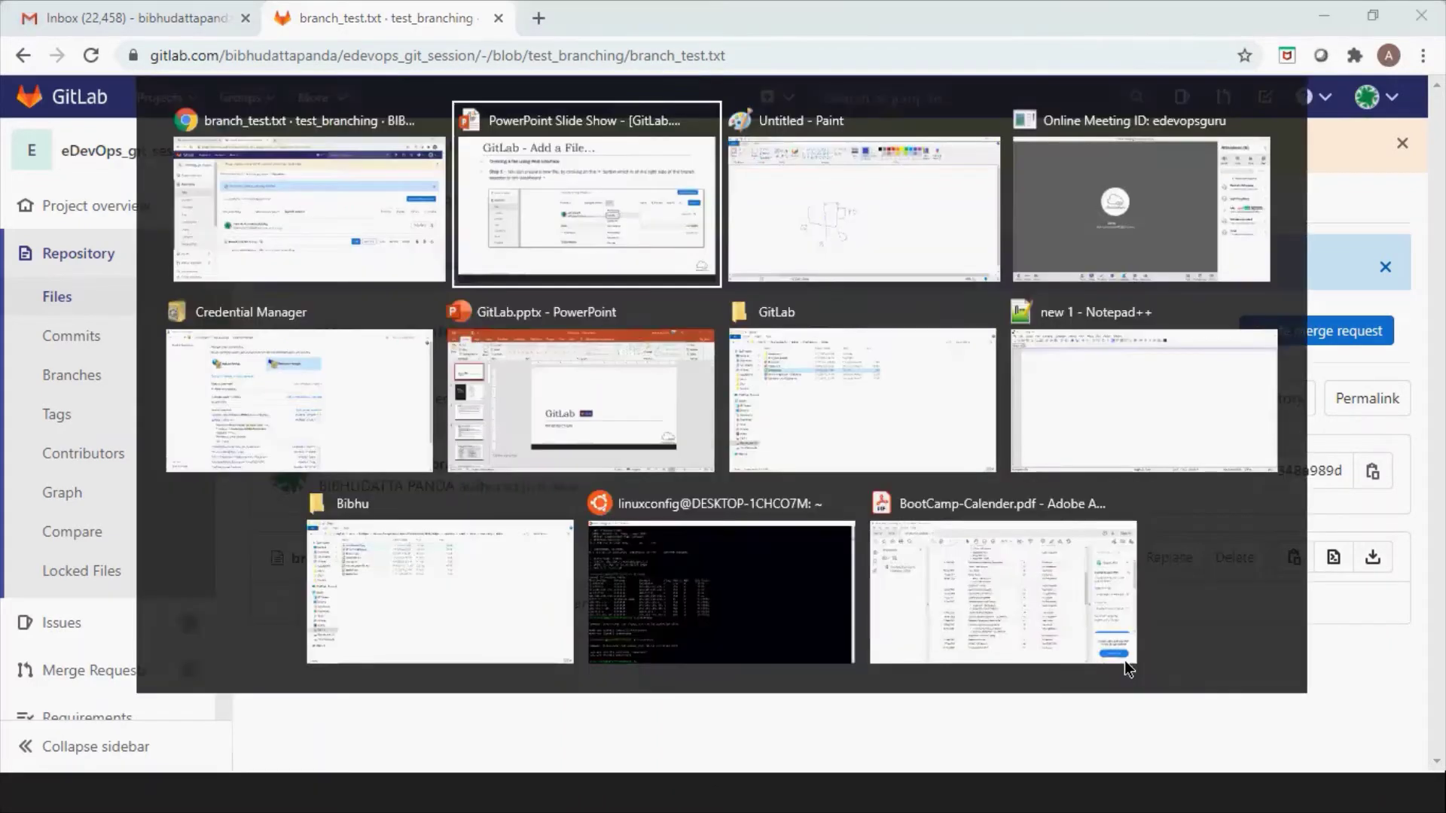
pyautogui.hotkey('alt', 'Tab')
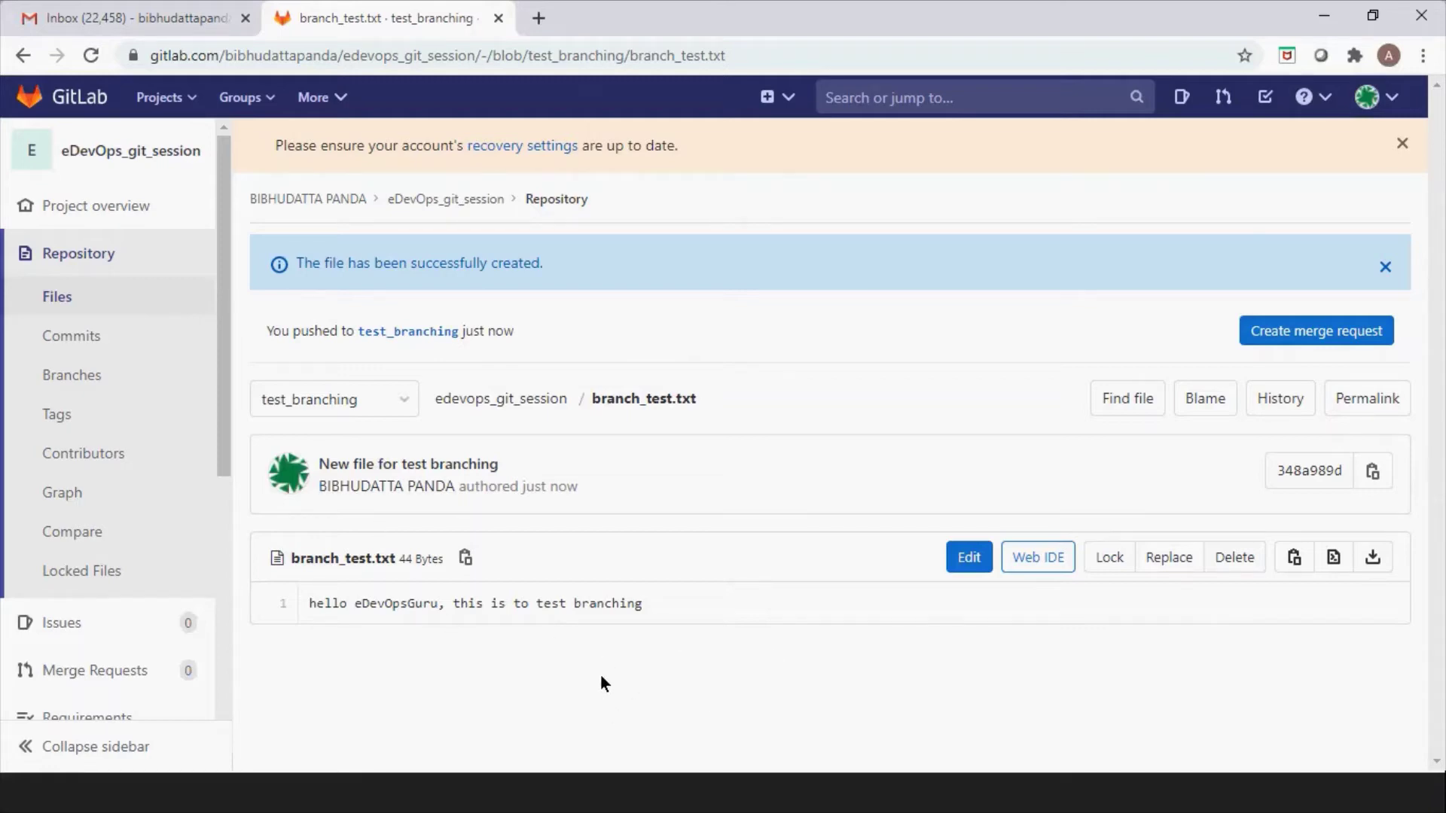
# Switch to File Explorer and open the local edevops_git_session folder inside eDevOpsGuru\GIT\Assignment.
pyautogui.hotkey('alt', 'Tab')
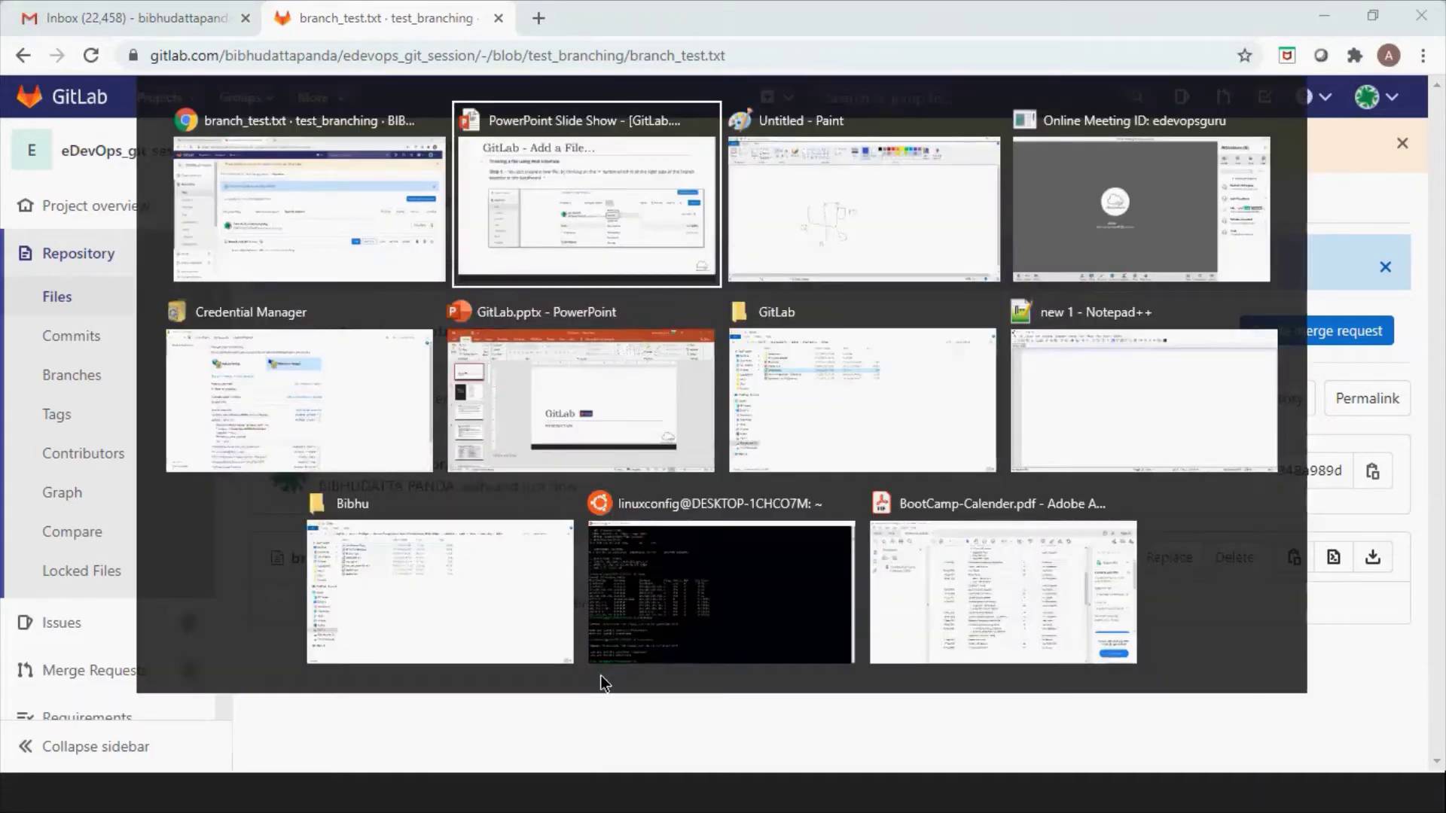
pyautogui.hotkey('alt', 'Tab')
pyautogui.hotkey('alt', 'Tab')
pyautogui.hotkey('alt', 'Tab')
pyautogui.hotkey('alt', 'Tab')
pyautogui.hotkey('alt', 'Tab')
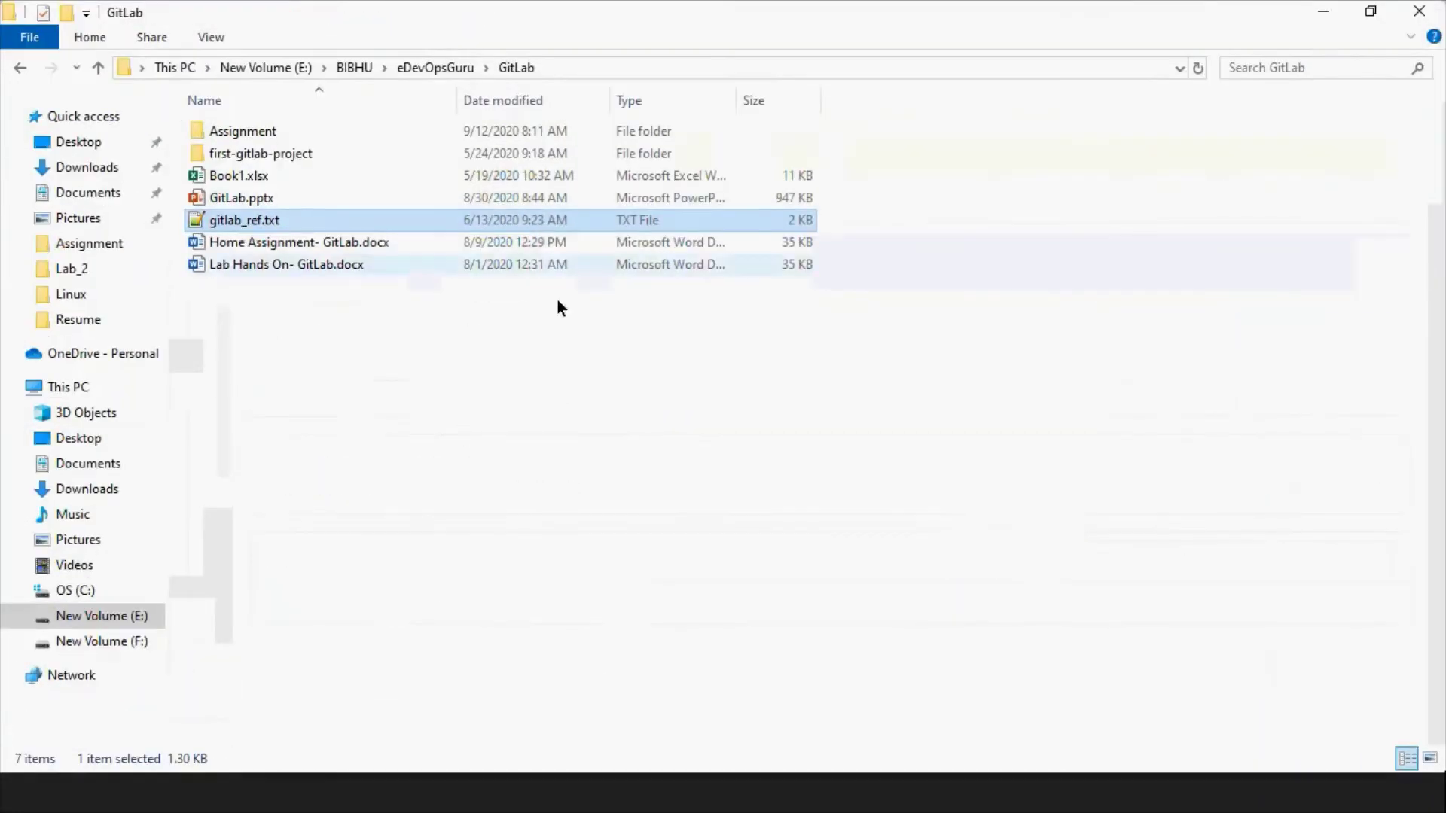
pyautogui.click(411, 66)
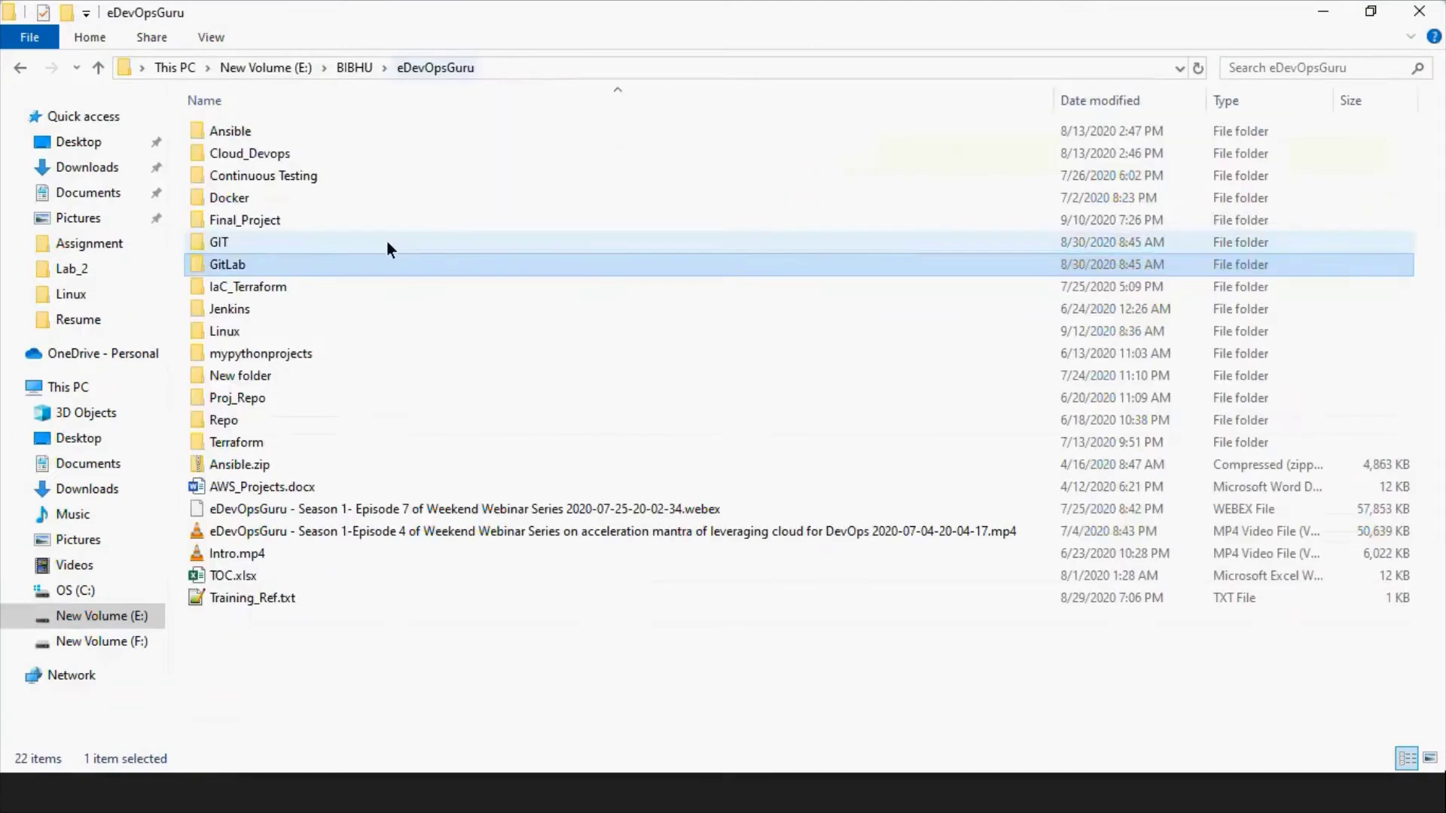
pyautogui.doubleClick(224, 244)
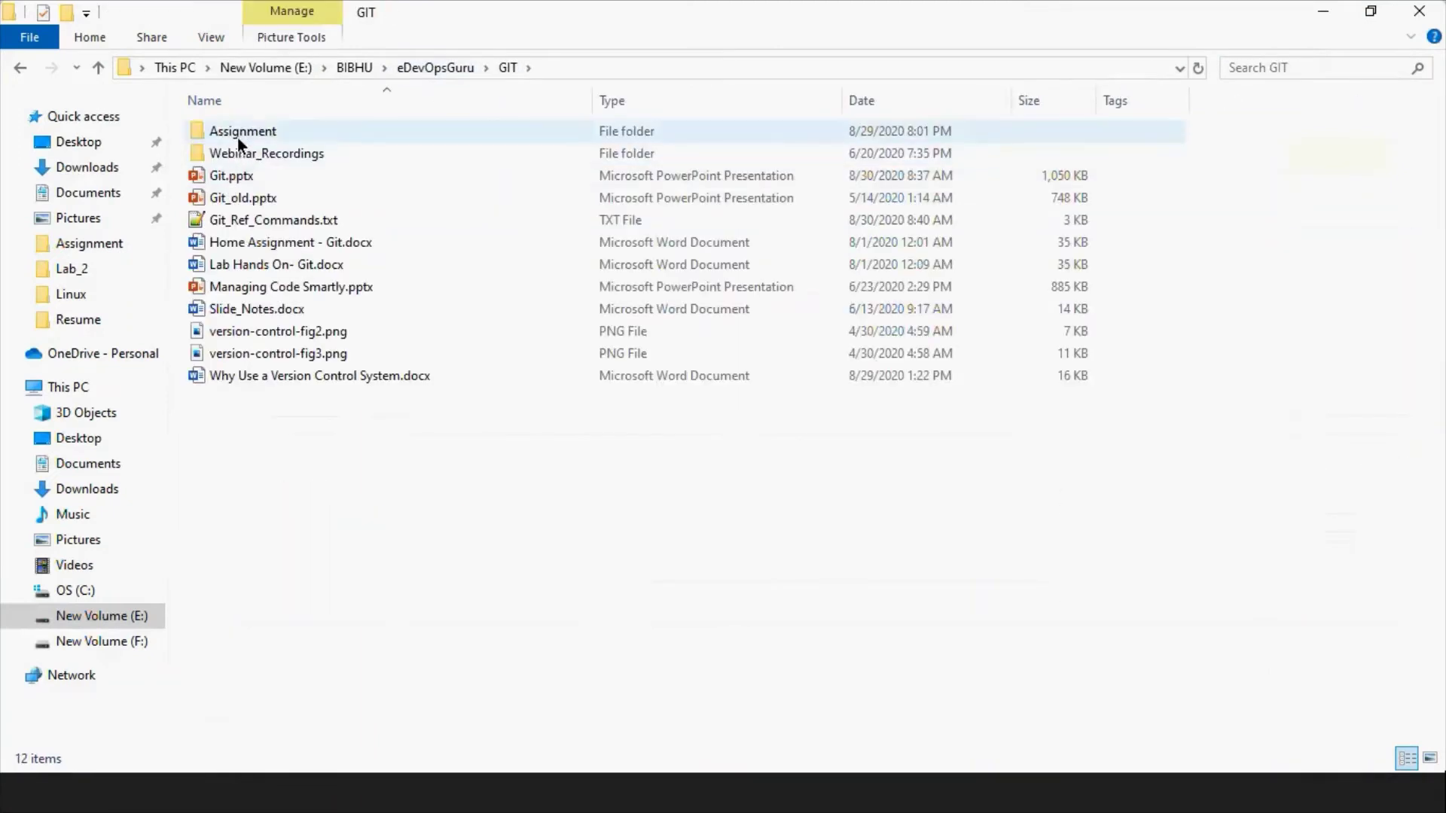
pyautogui.click(250, 133)
pyautogui.doubleClick(250, 133)
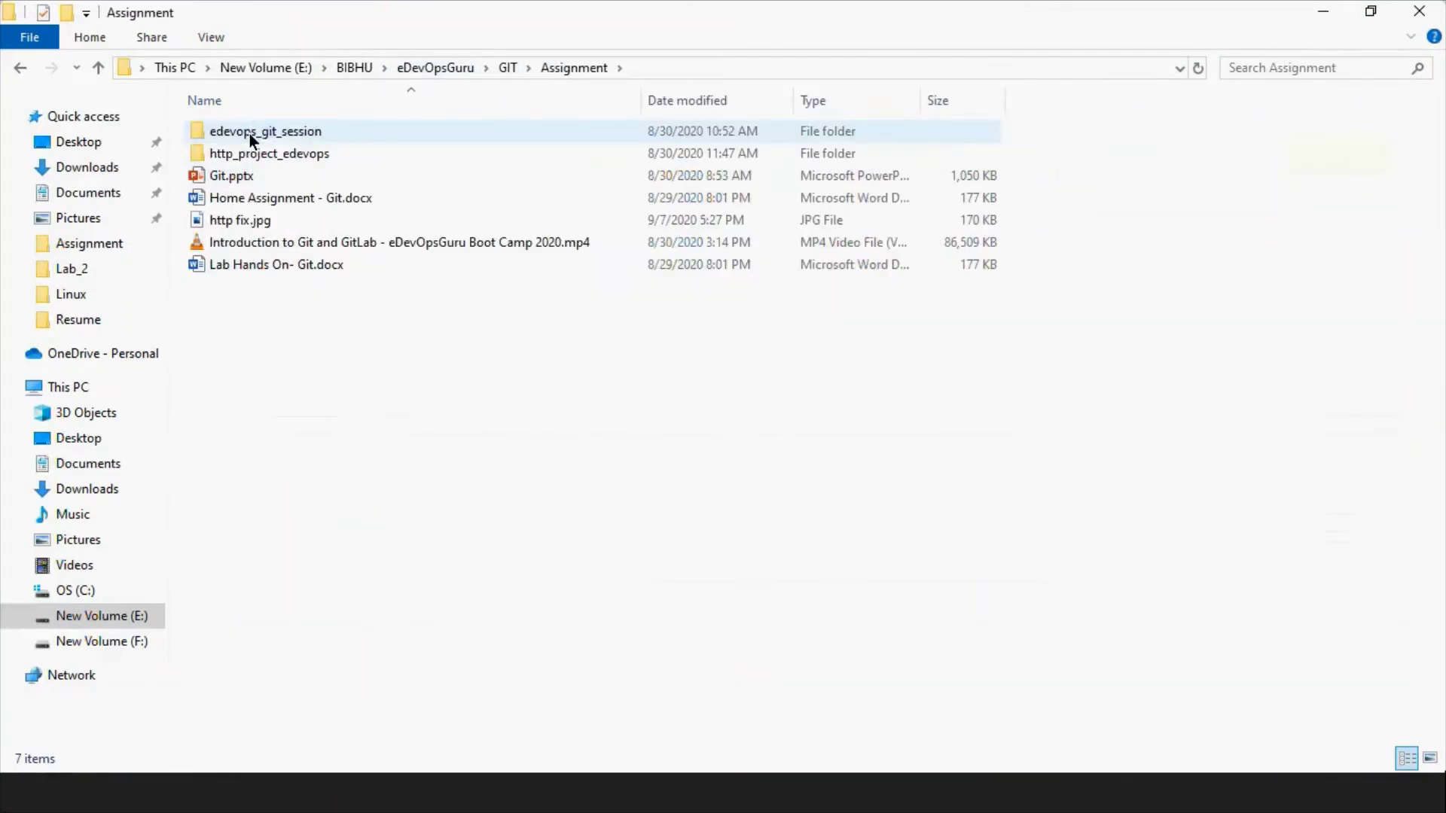
pyautogui.doubleClick(279, 134)
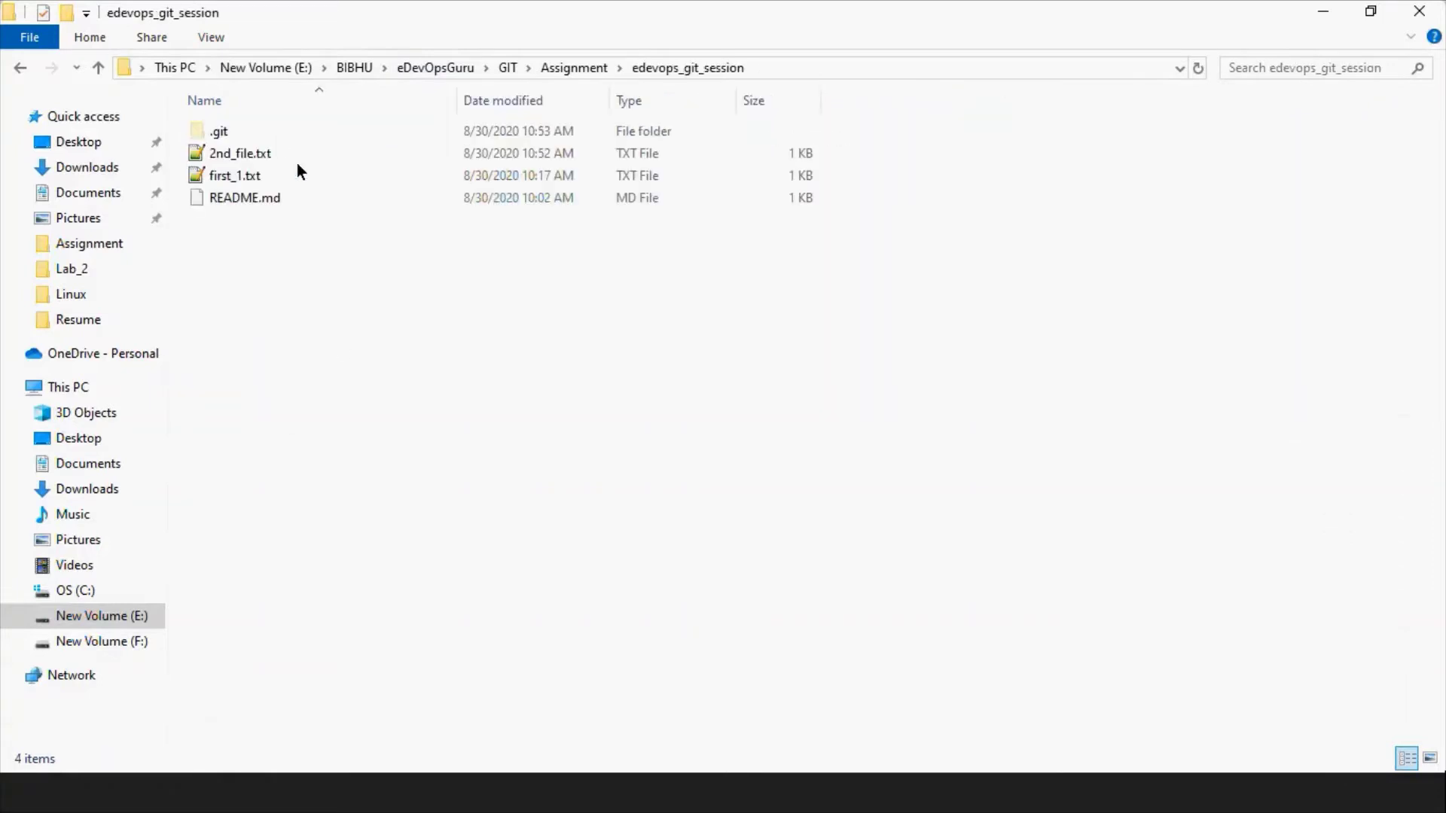
# Open Git Bash in the edevops_git_session folder and maximize its window.
pyautogui.rightClick(300, 285)
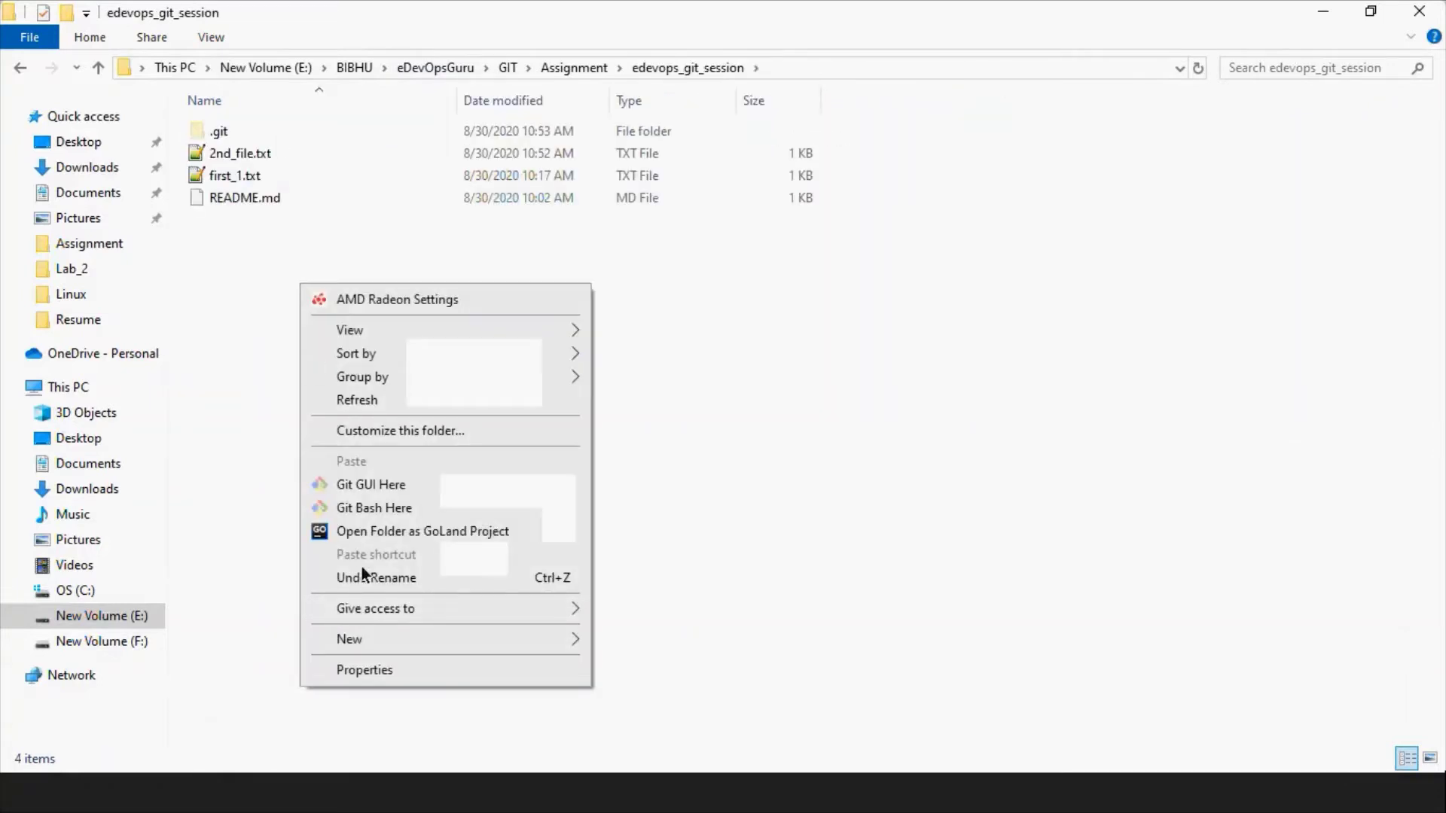
pyautogui.click(364, 509)
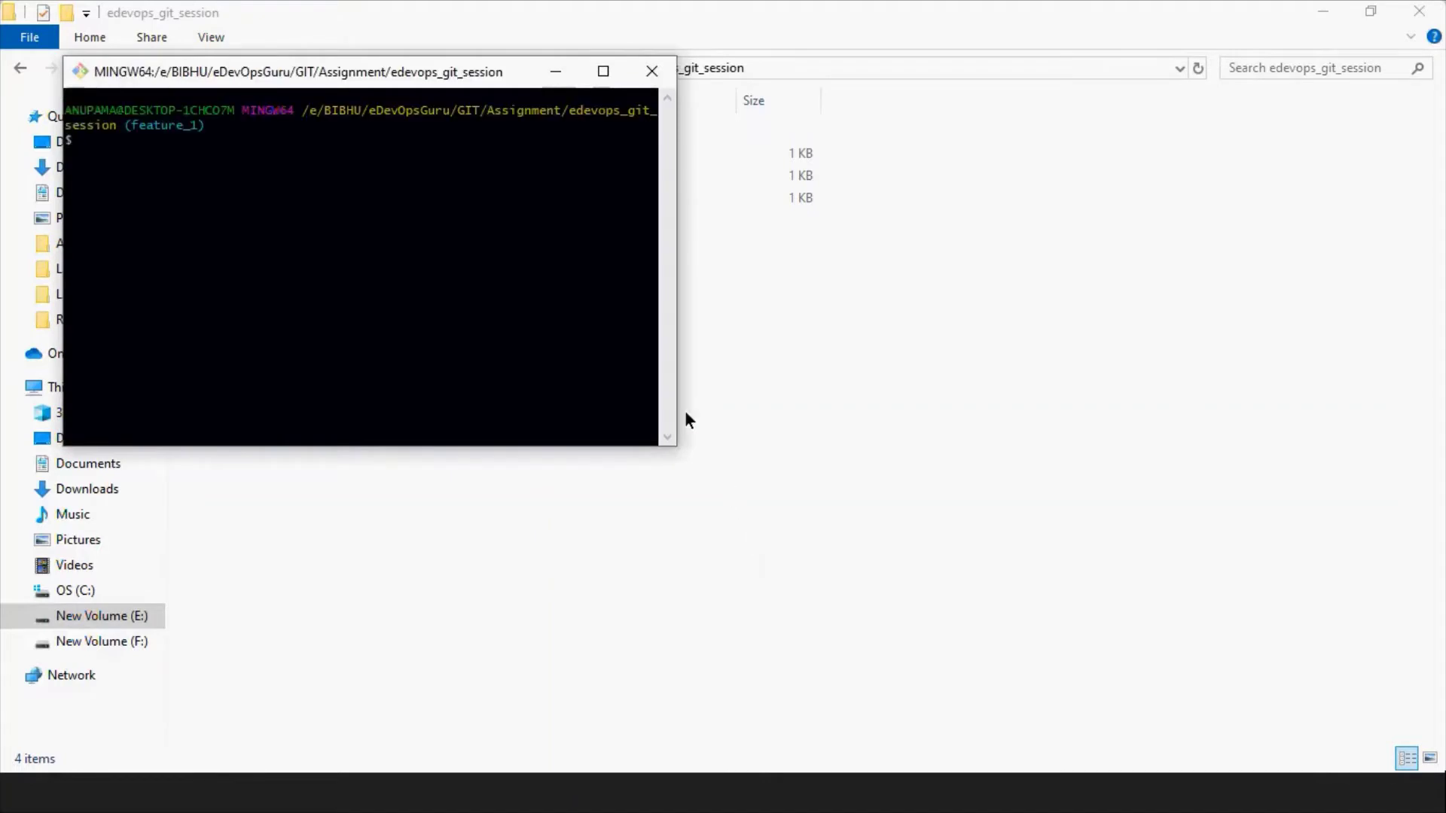
pyautogui.click(603, 71)
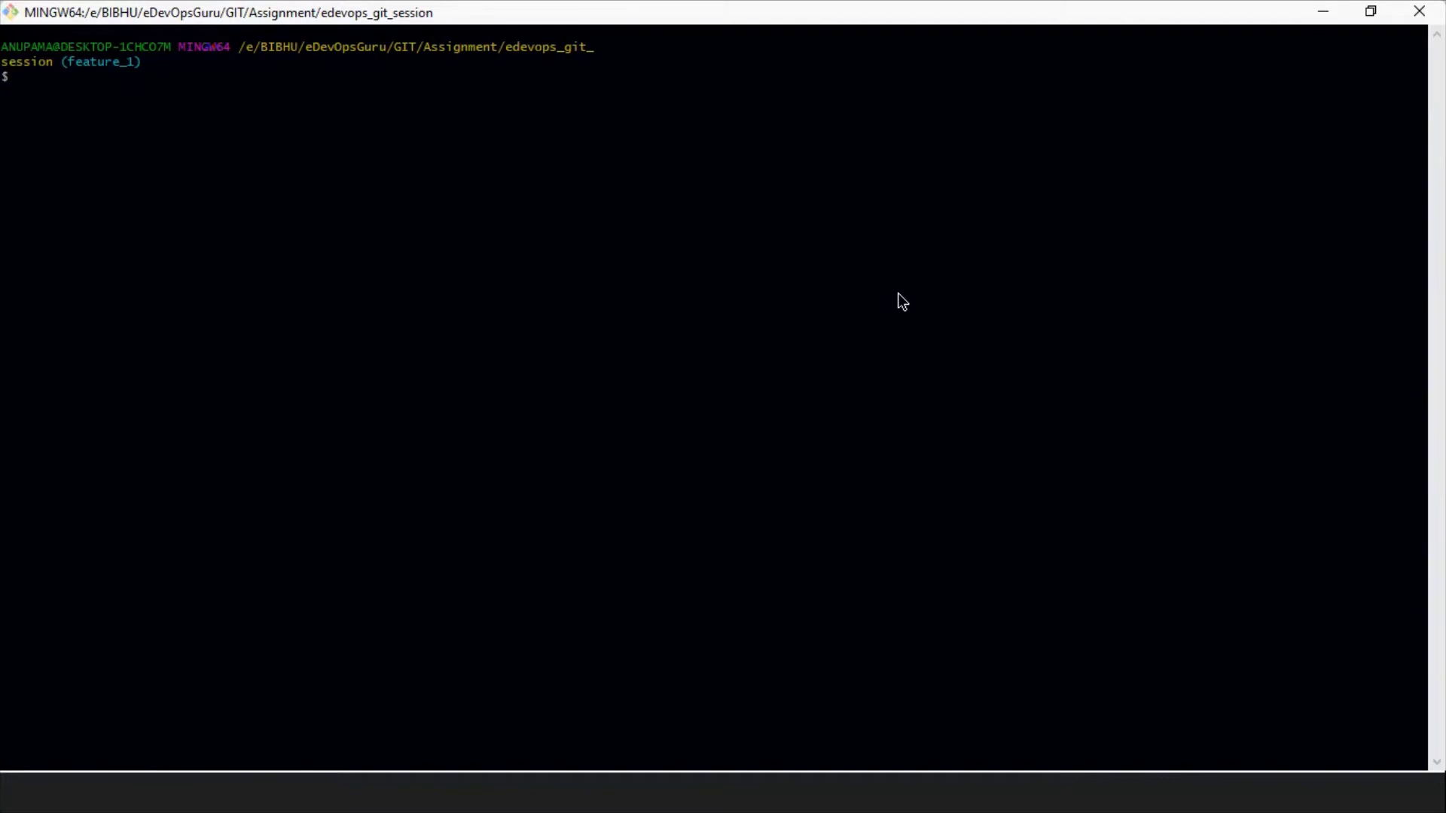
pyautogui.press('Return')
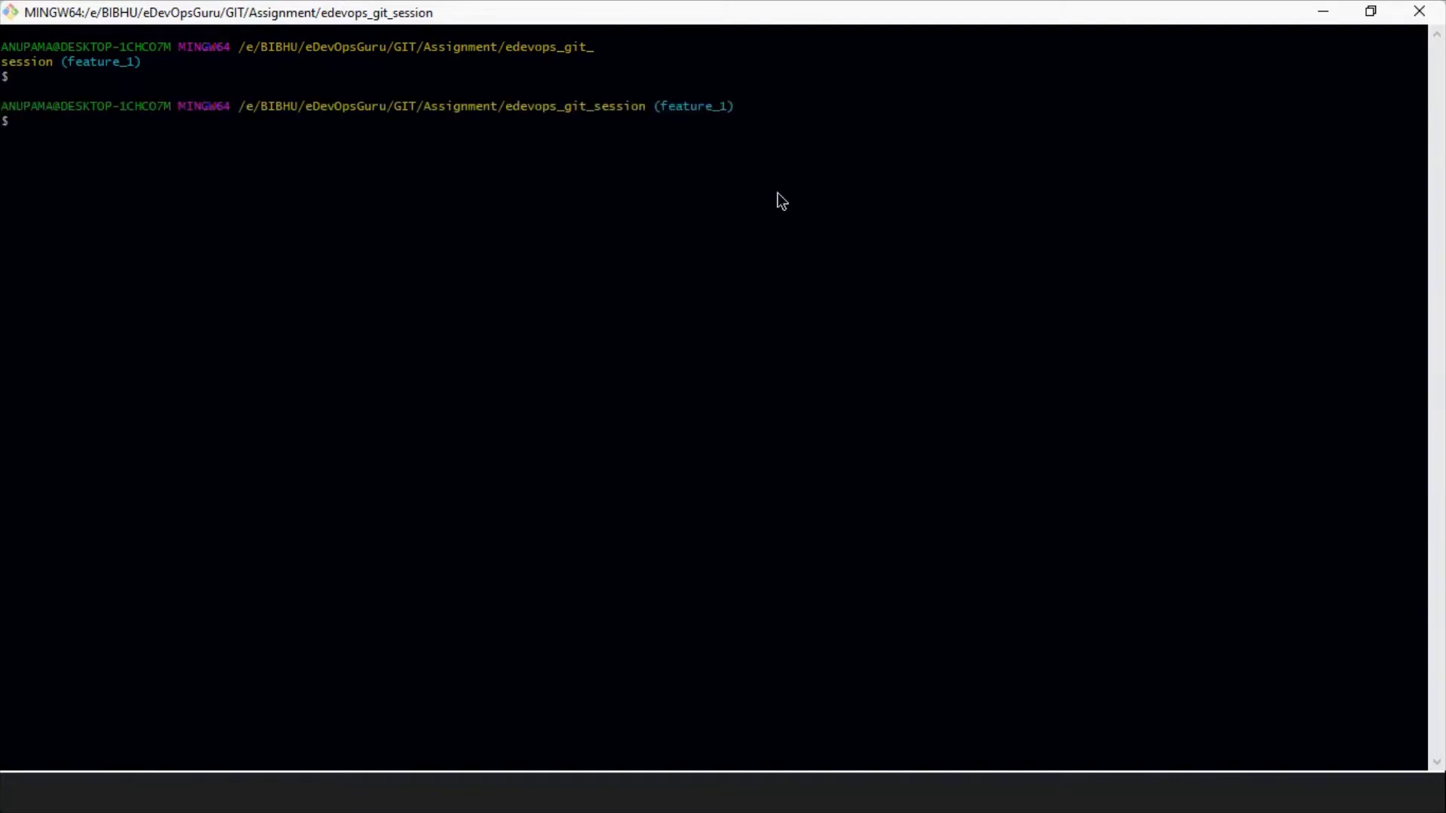
# List the local branches with git branch and enlarge the terminal text.
pyautogui.write('git brabch')
pyautogui.press('Return')
pyautogui.write('git branch')
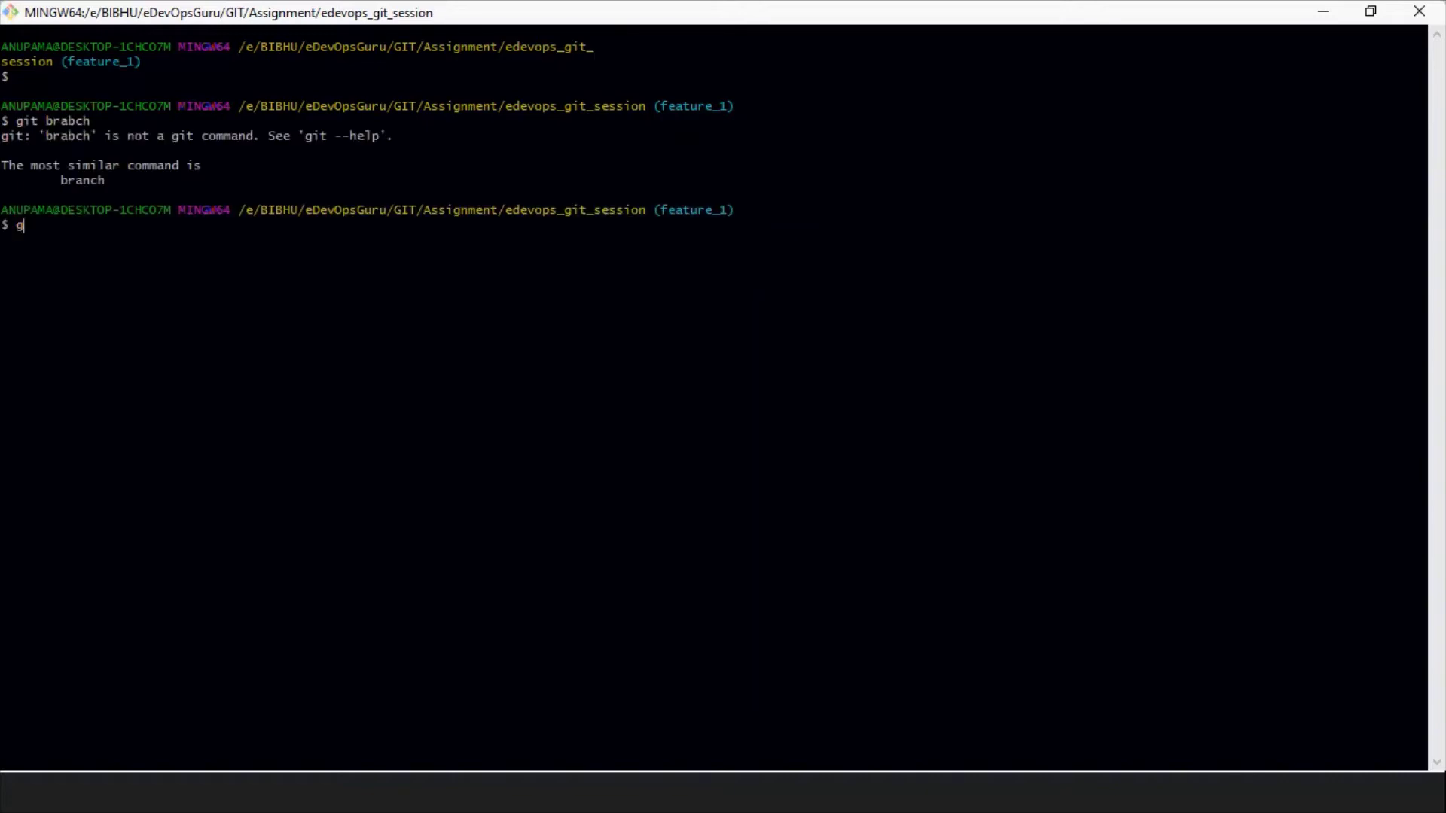
pyautogui.press('Return')
pyautogui.hotkey('ctrl', '+')
pyautogui.hotkey('ctrl', '+')
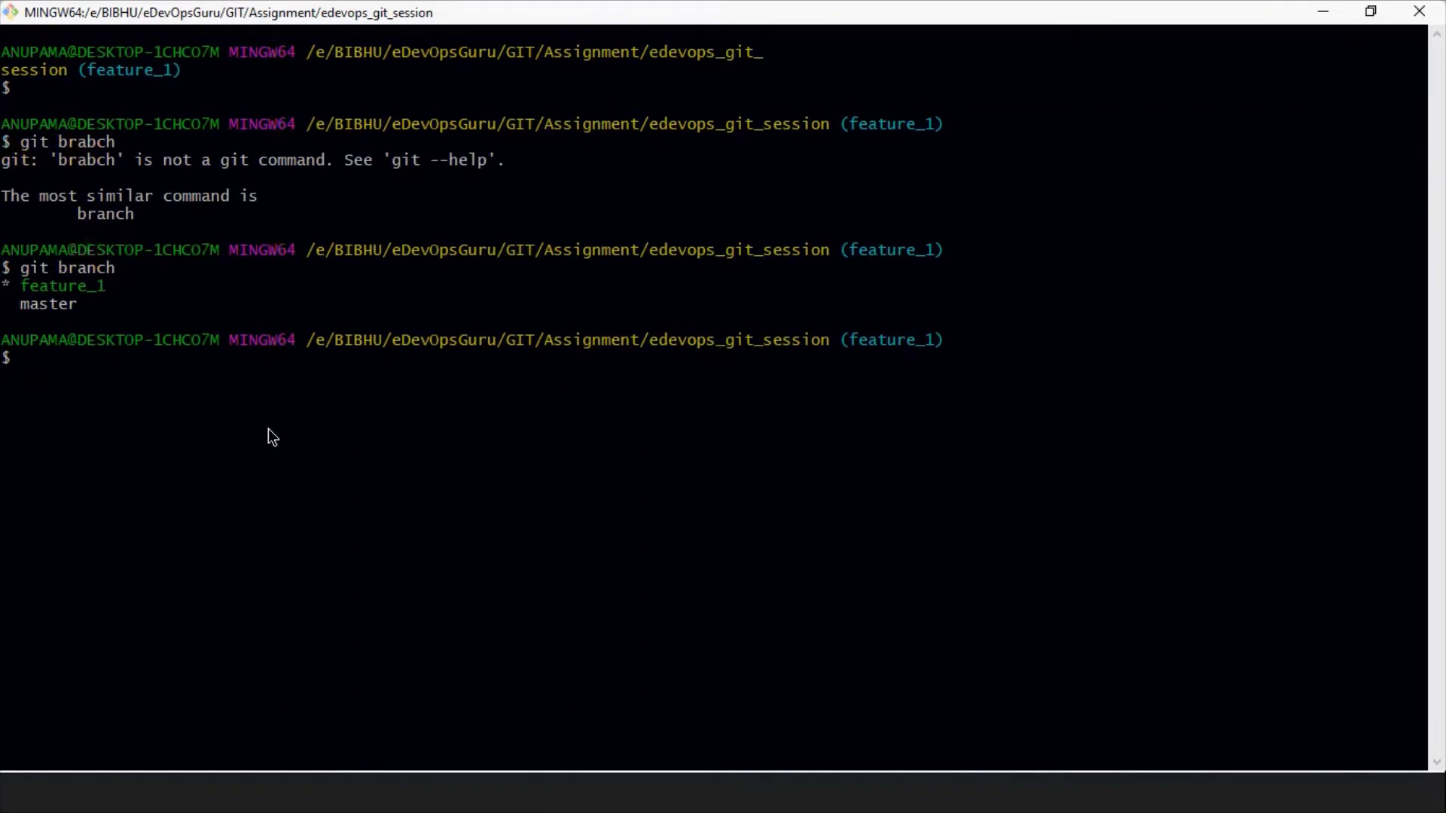
# Check out the master branch with git checkout master and fetch the remote changes with git pull.
pyautogui.write('git checkout master')
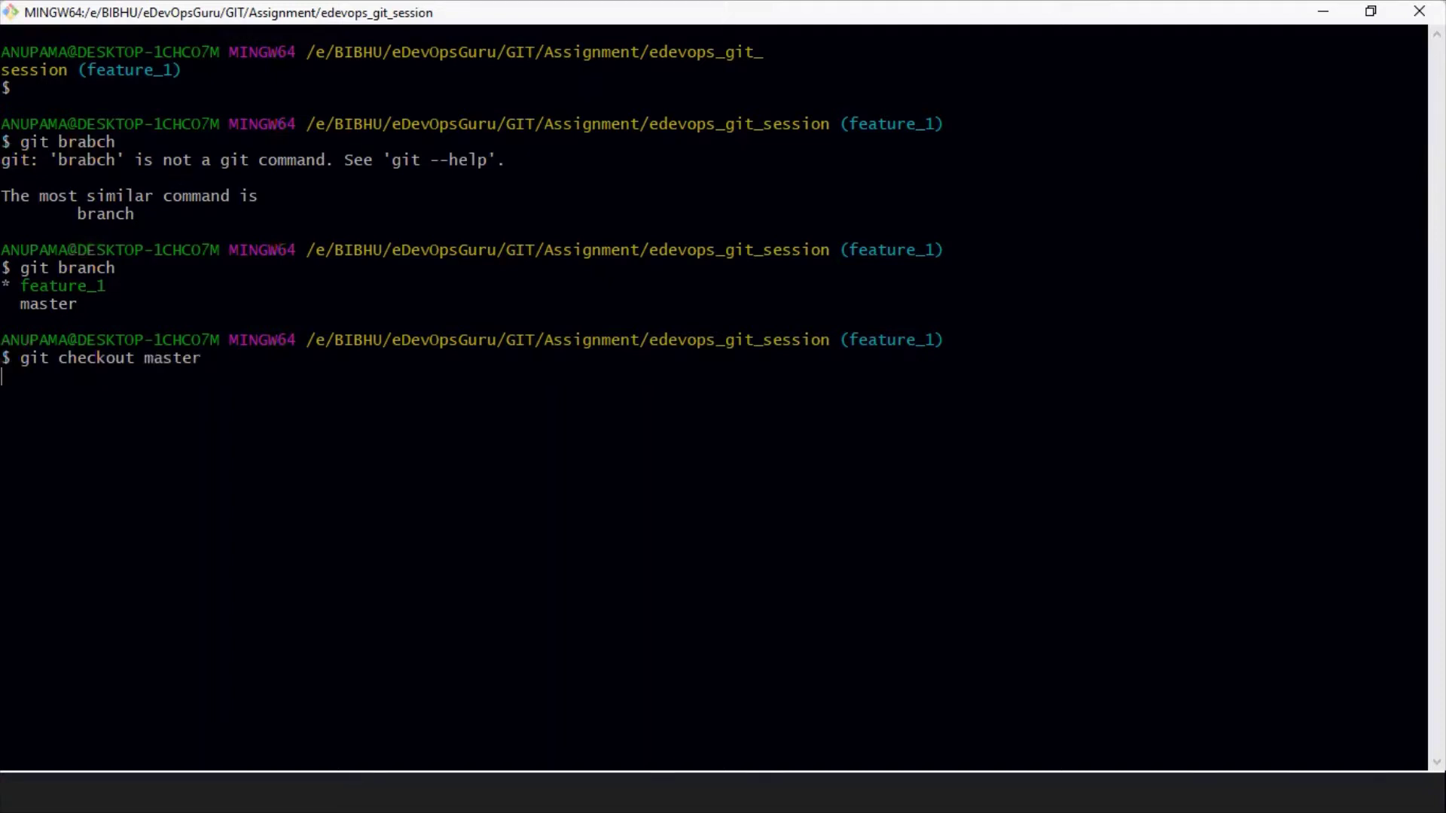
pyautogui.press('Return')
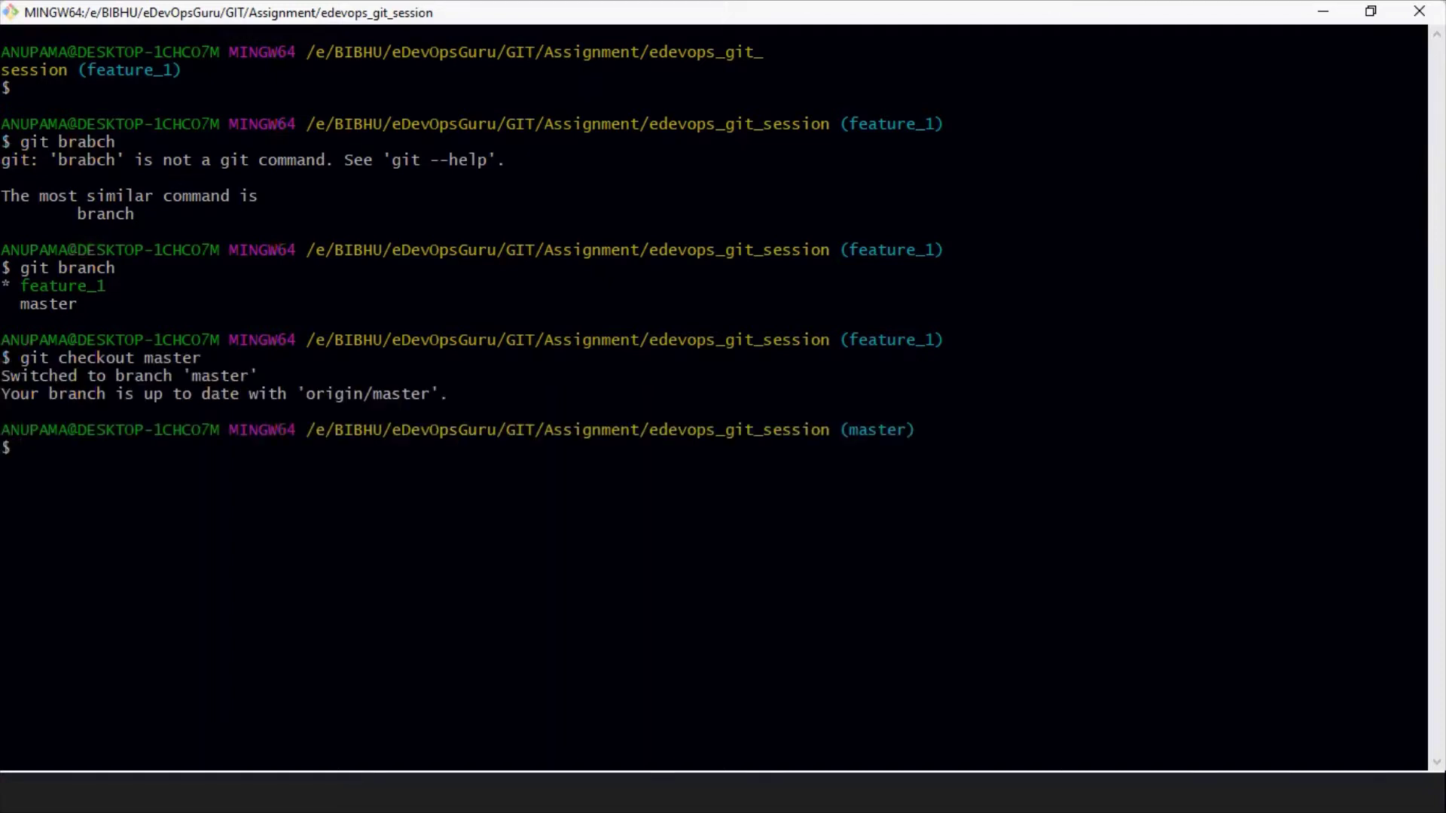
pyautogui.write('git pull')
pyautogui.press('Return')
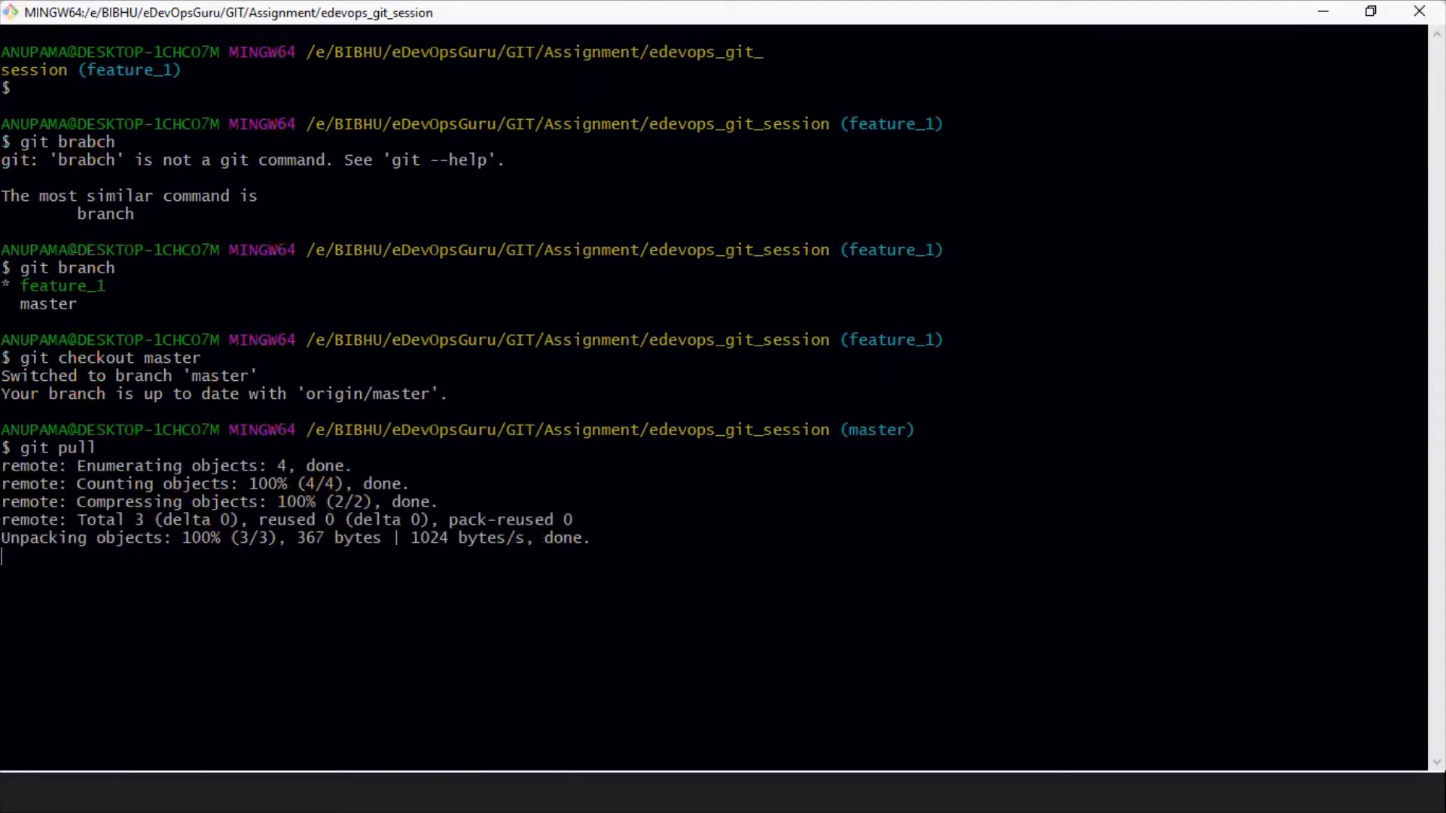
# Run git branch again to recheck the local branches after the pull.
pyautogui.press('Up')
pyautogui.press('Up')
pyautogui.press('Up')
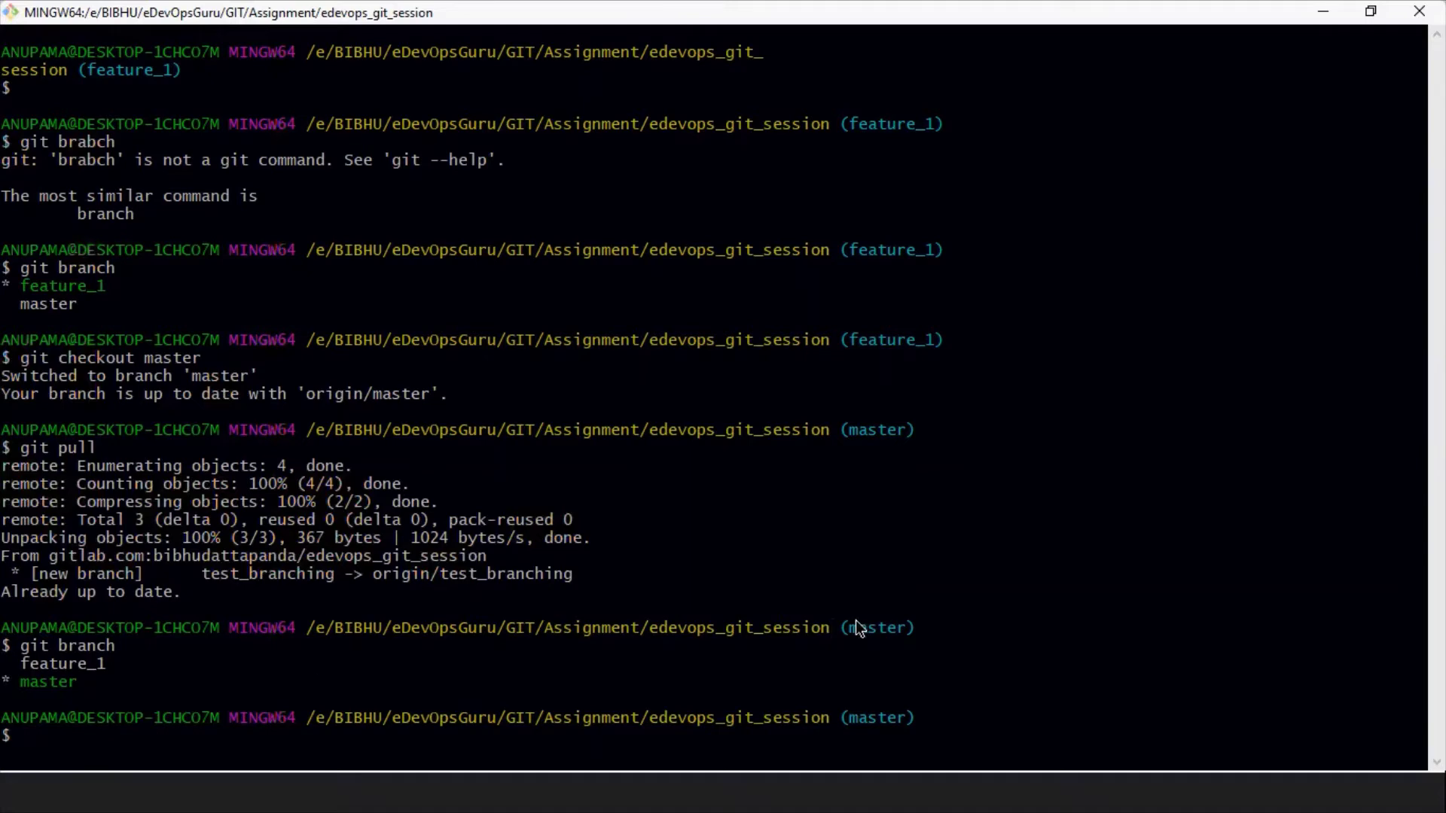
# Switch to the PowerPoint slide show and advance to the GitLab Rebase Operation slide.
pyautogui.hotkey('alt', 'Tab')
pyautogui.hotkey('alt', 'Tab')
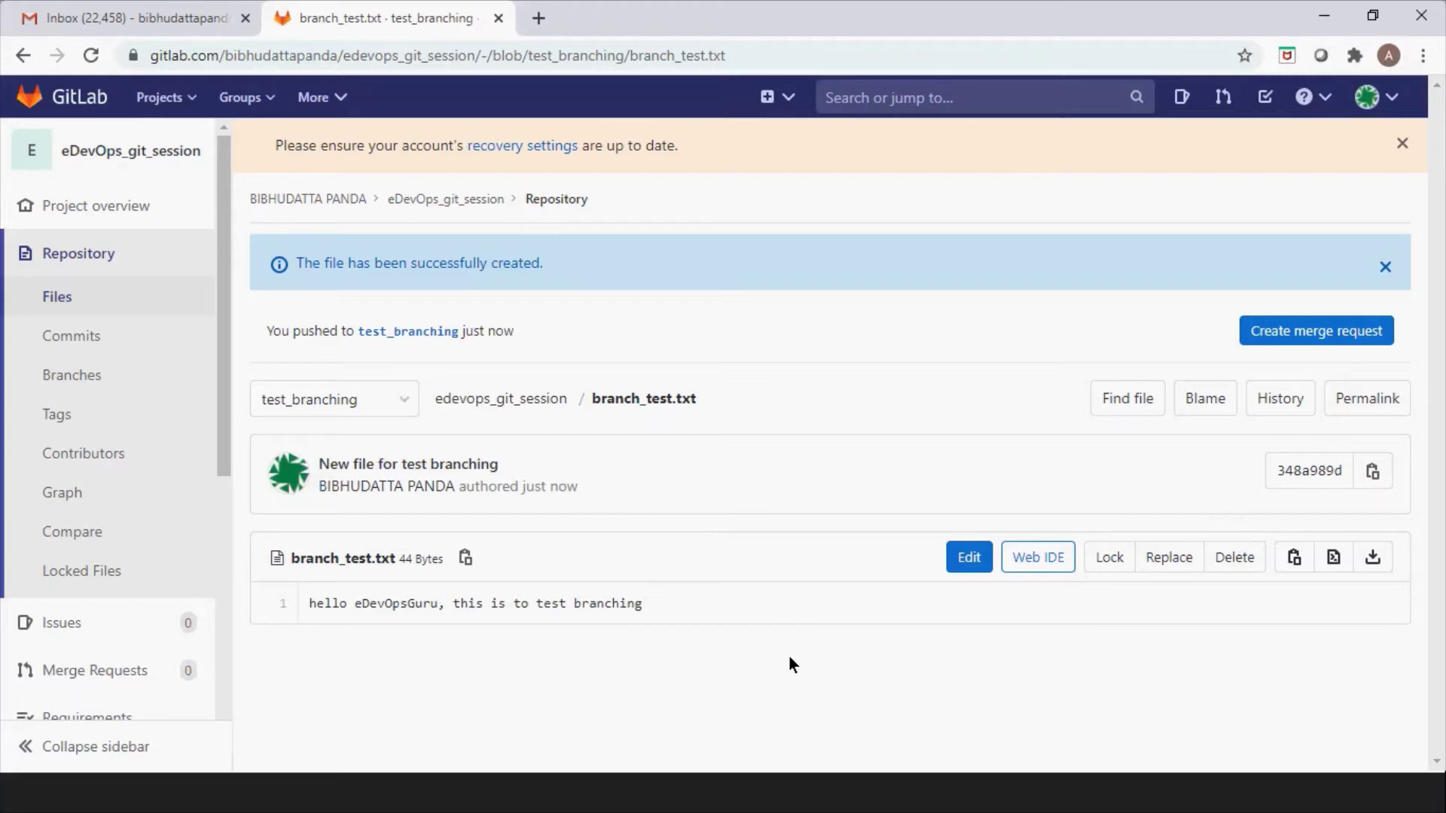
pyautogui.hotkey('alt', 'Tab')
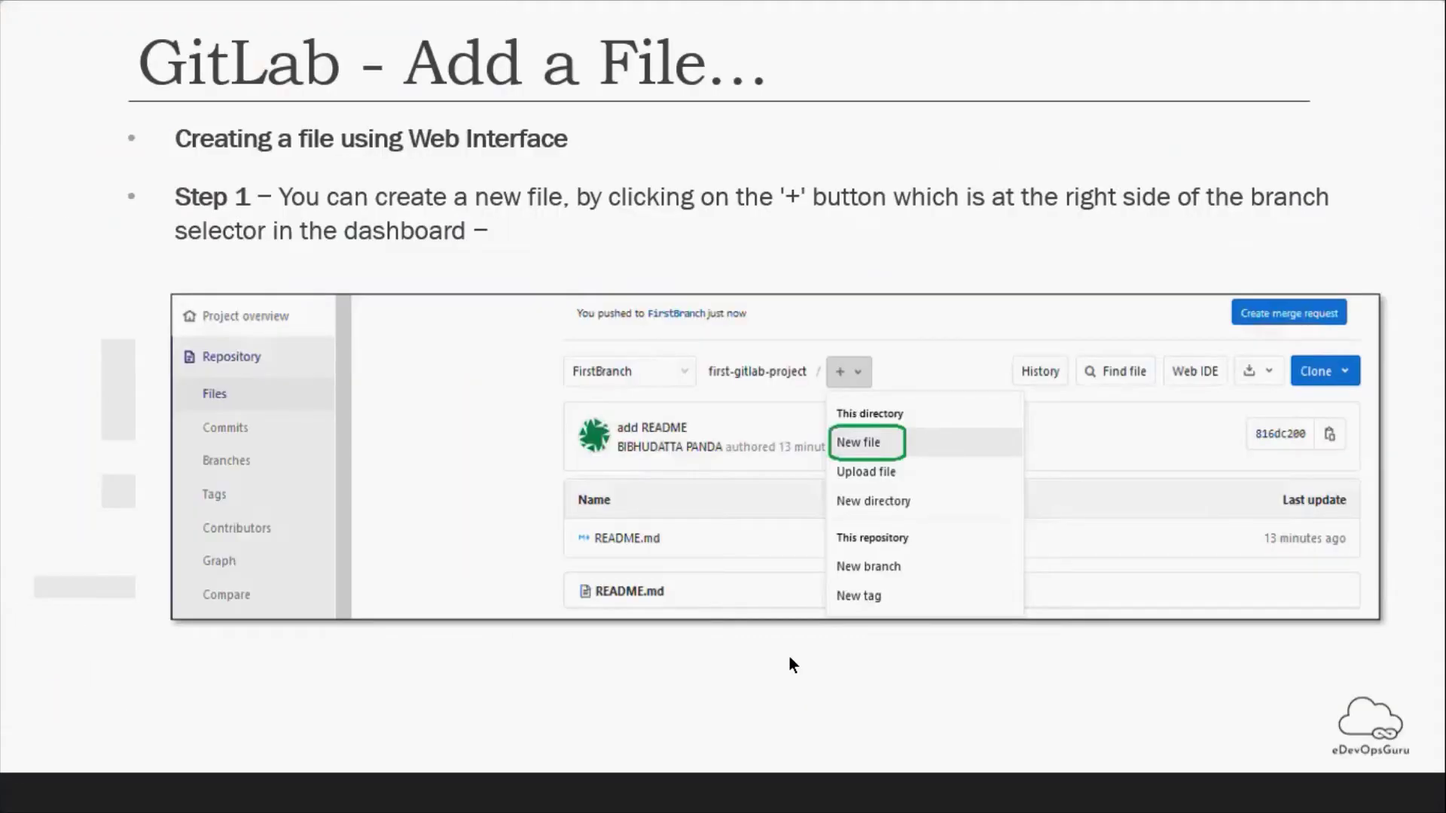
pyautogui.press('Right')
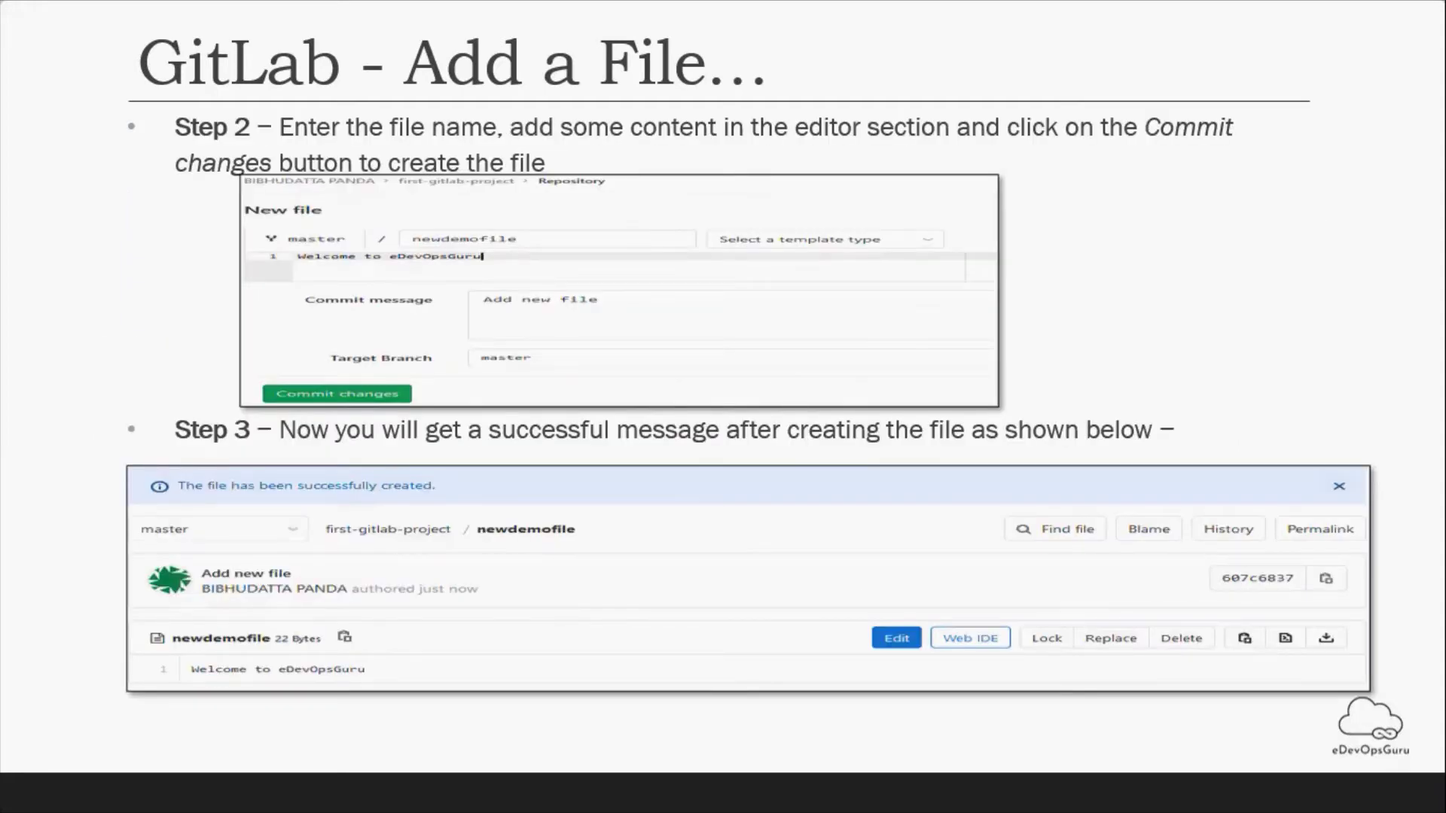
pyautogui.press('Right')
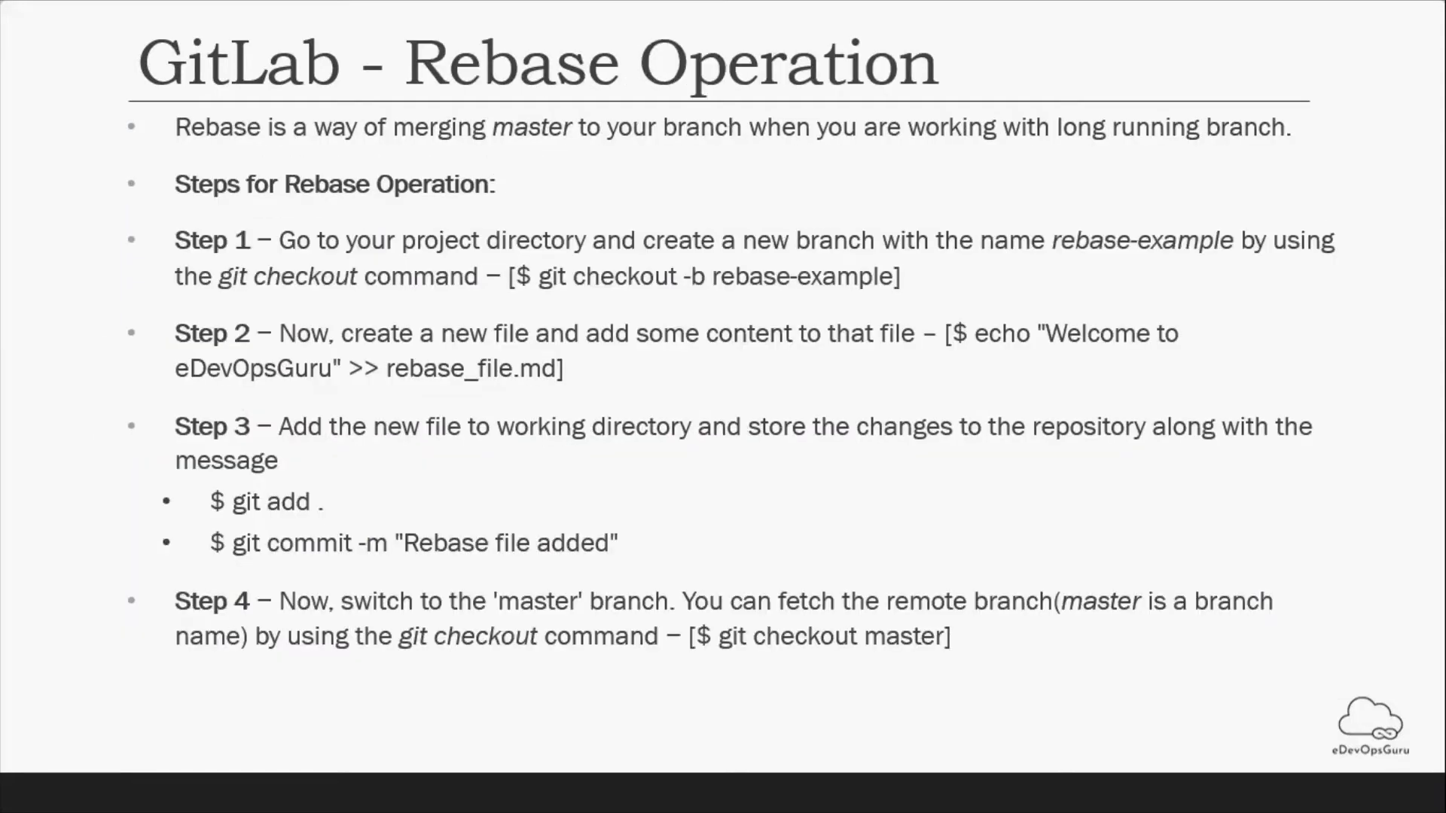
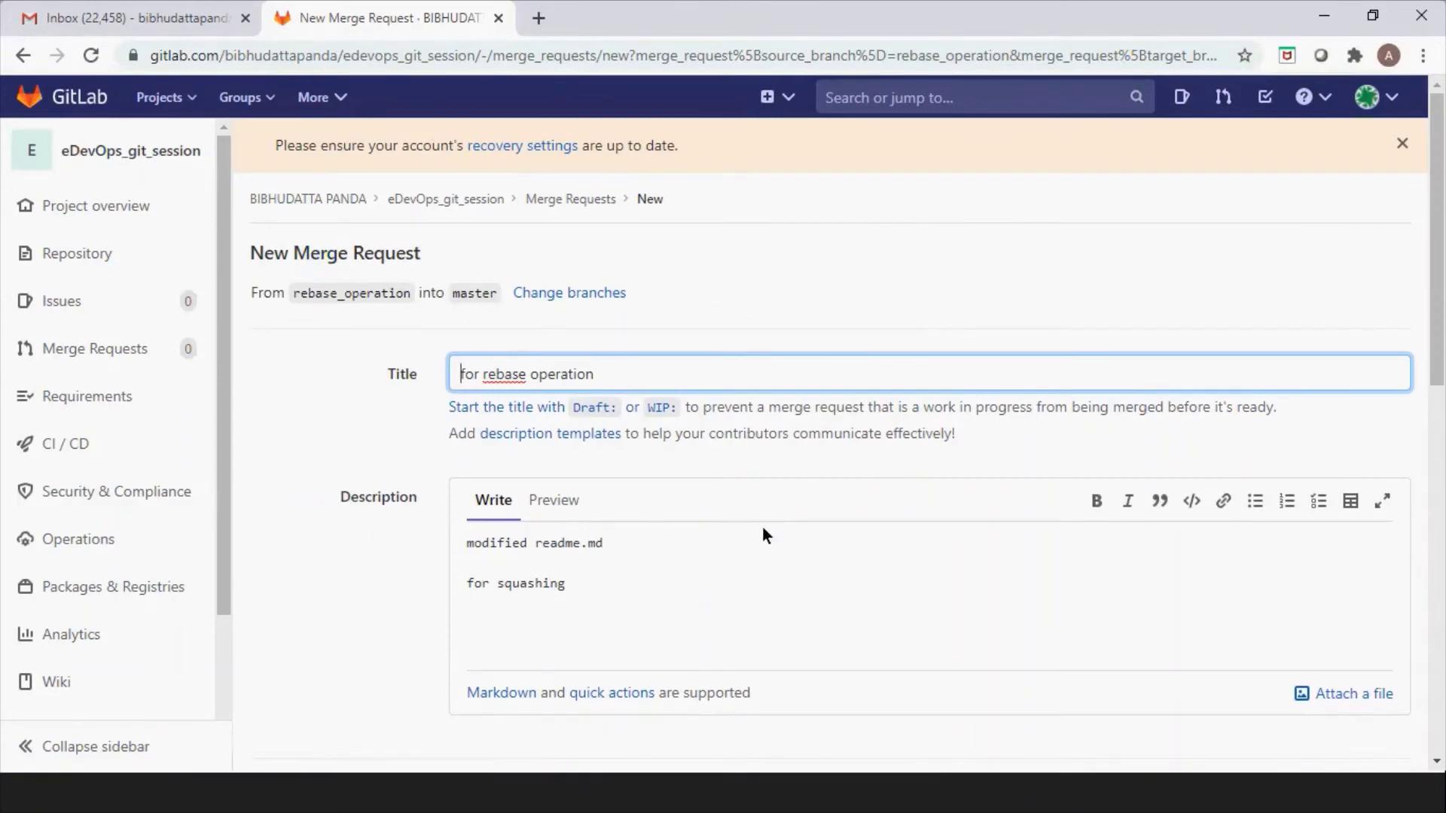
# Review the new merge request form from rebase_operation into master, including its approval rules, merge options and commits.
pyautogui.scroll(-7, 763, 535)
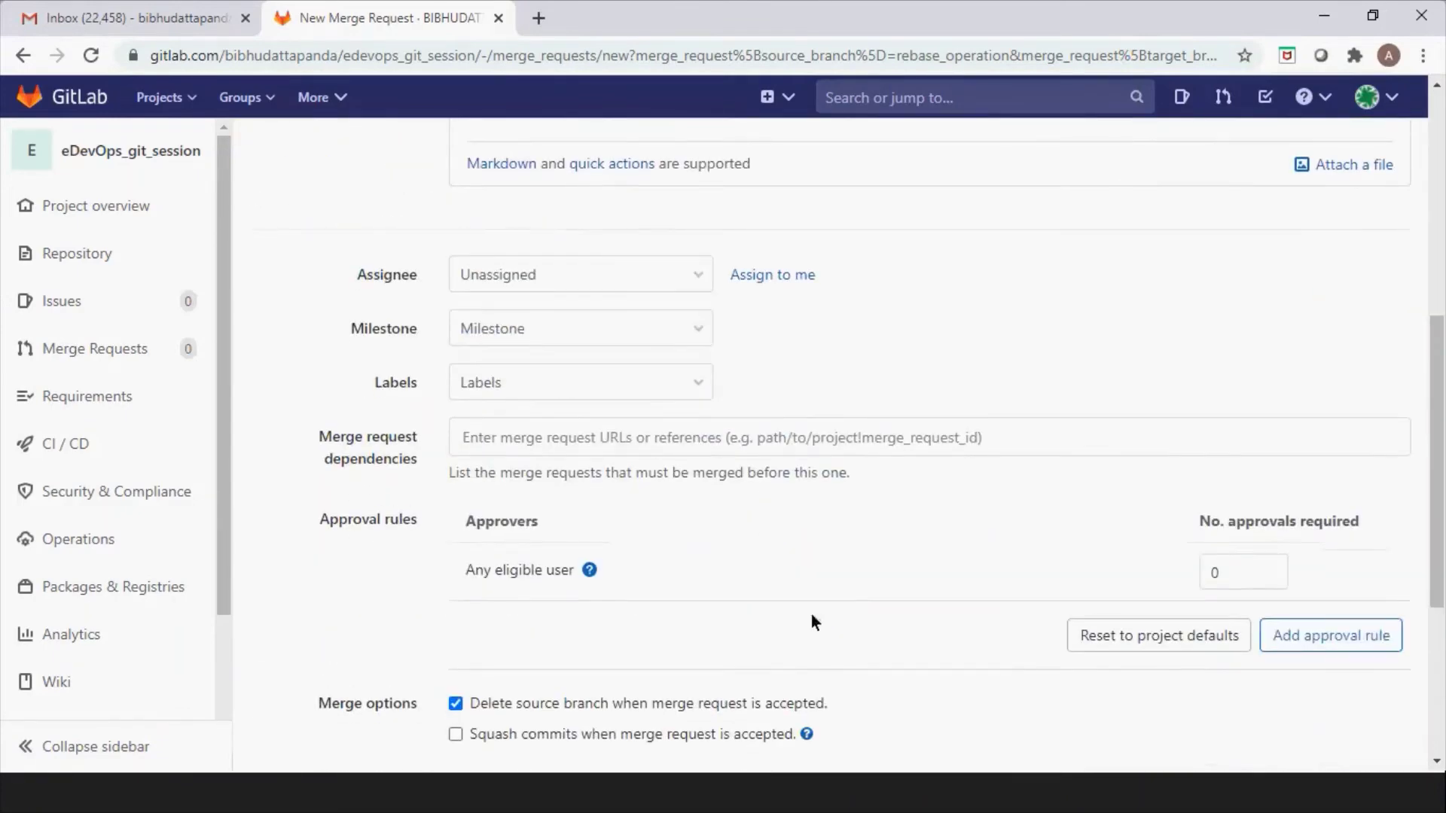
pyautogui.scroll(7, 806, 572)
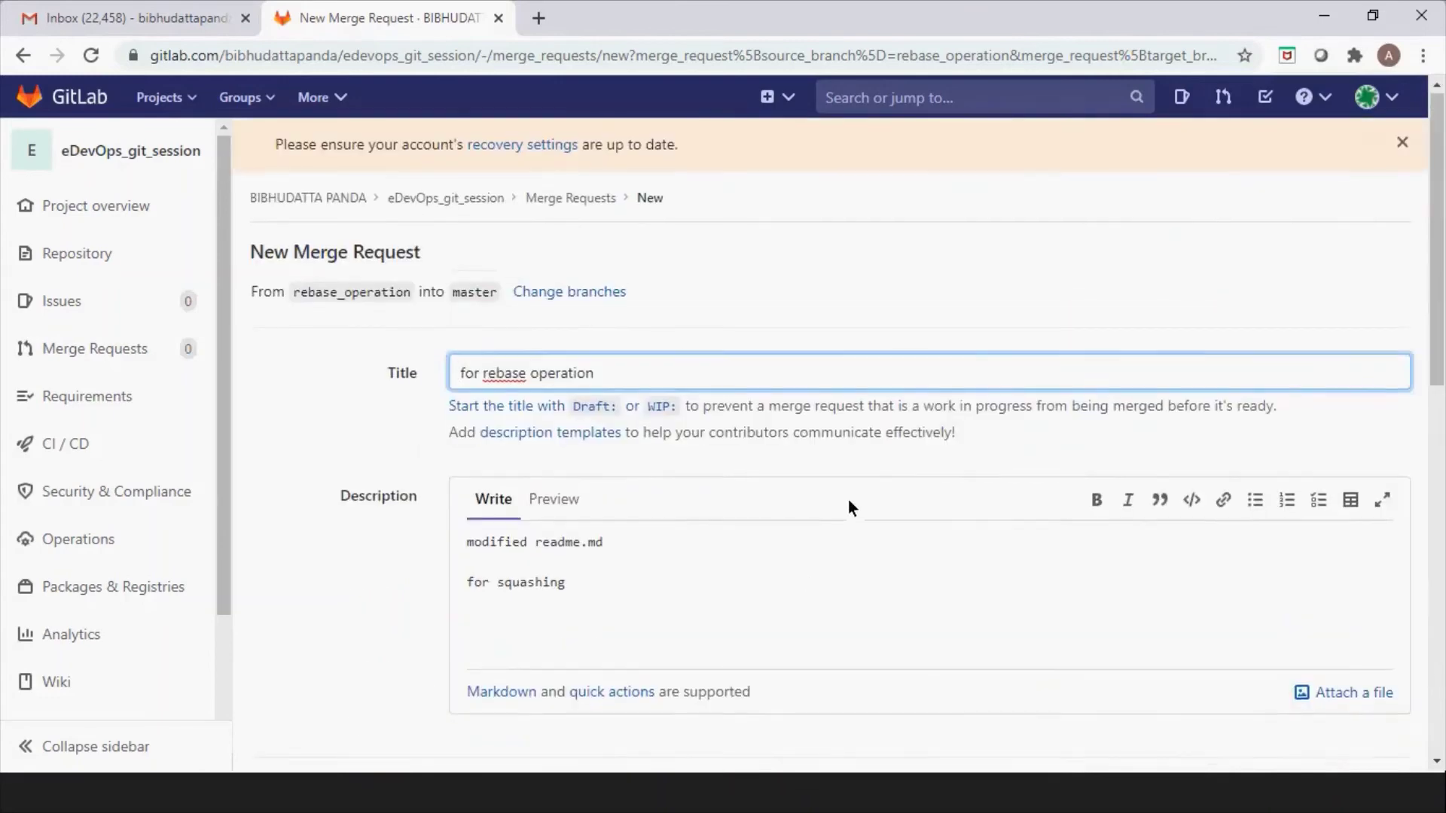
pyautogui.scroll(-10, 847, 504)
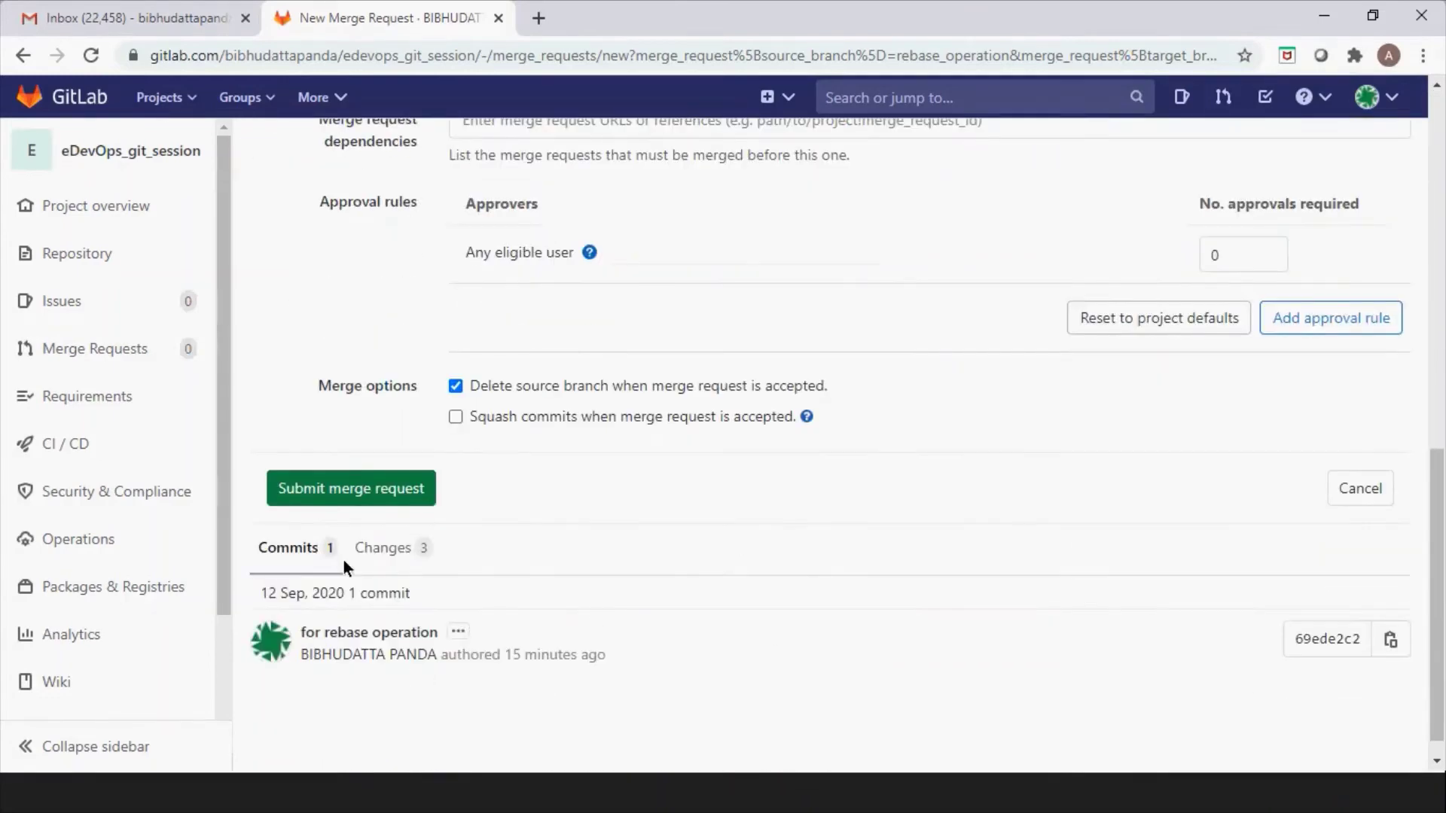
pyautogui.scroll(10, 708, 572)
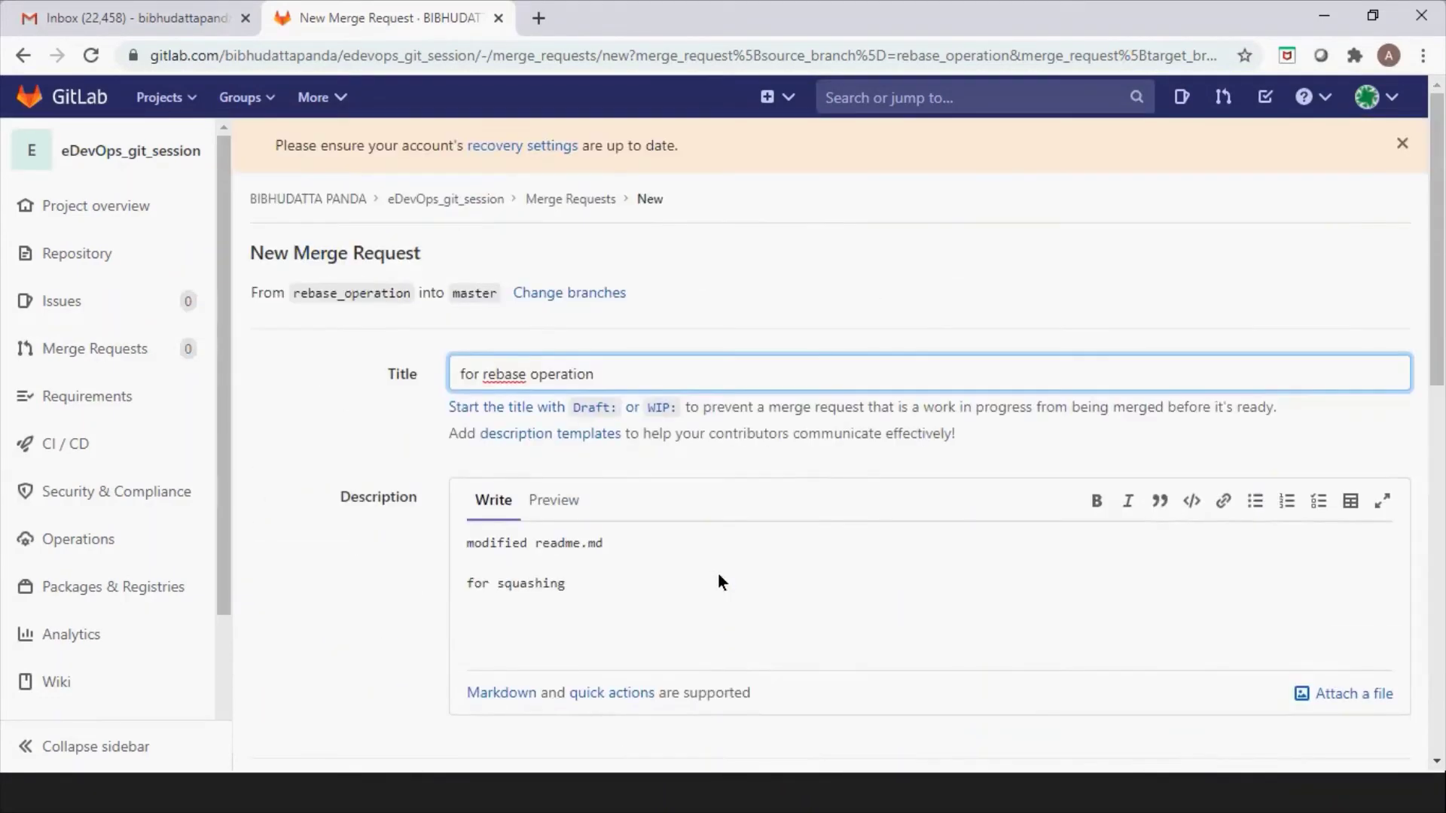
# Reopen the new merge request form for rebase_operation from the project's merge requests page and look it over.
pyautogui.click(476, 197)
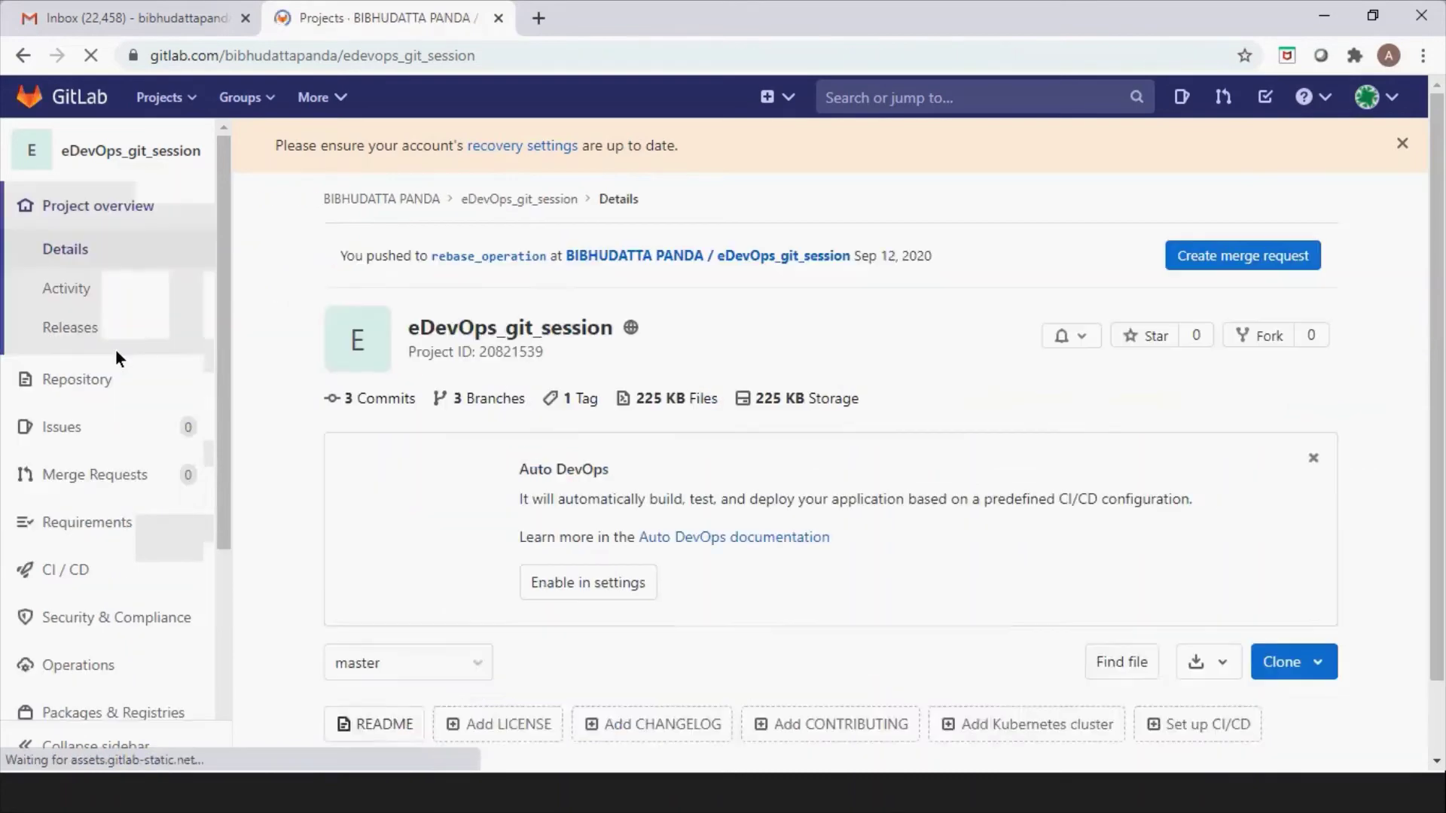
pyautogui.click(106, 475)
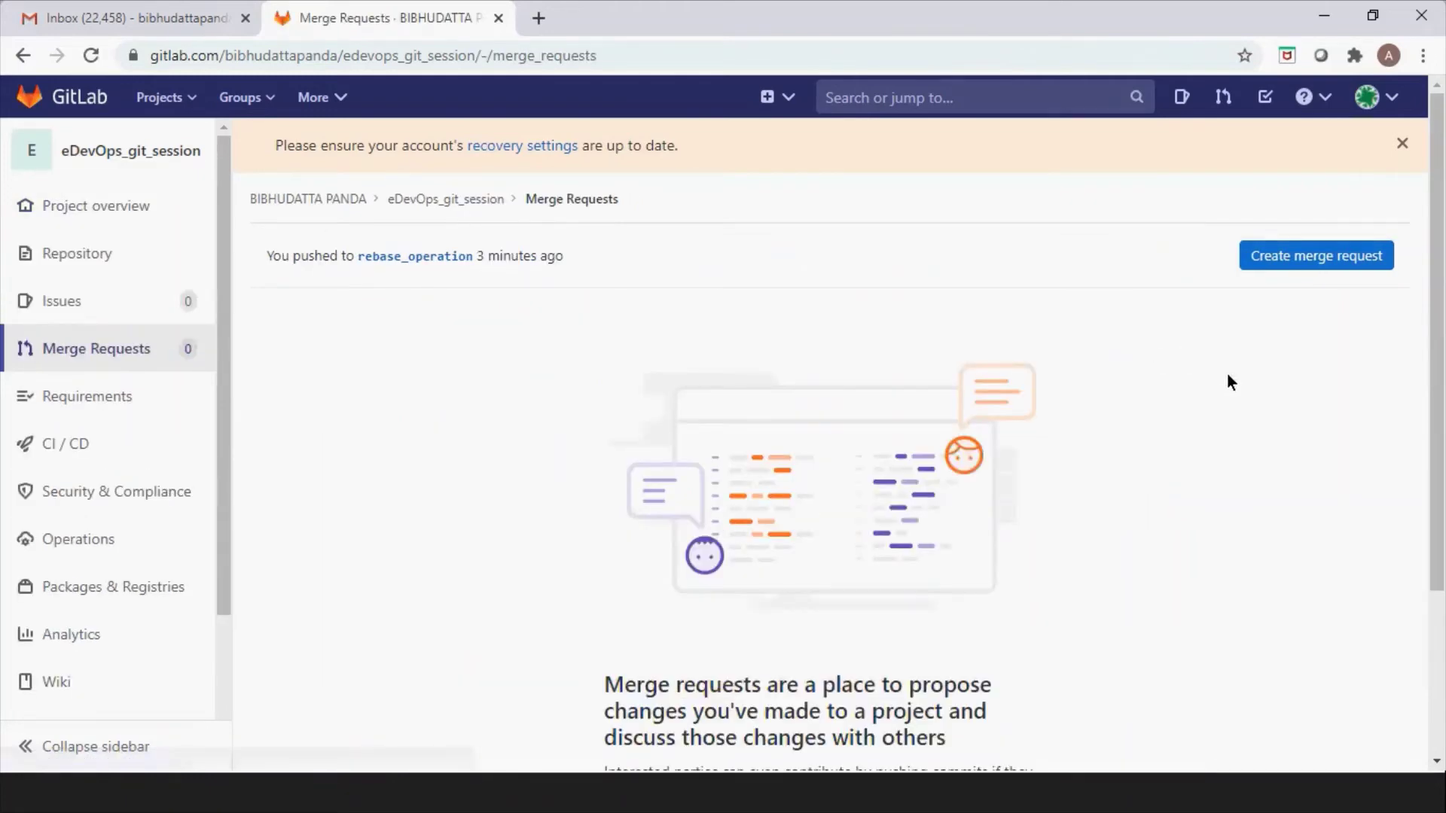
pyautogui.click(1304, 256)
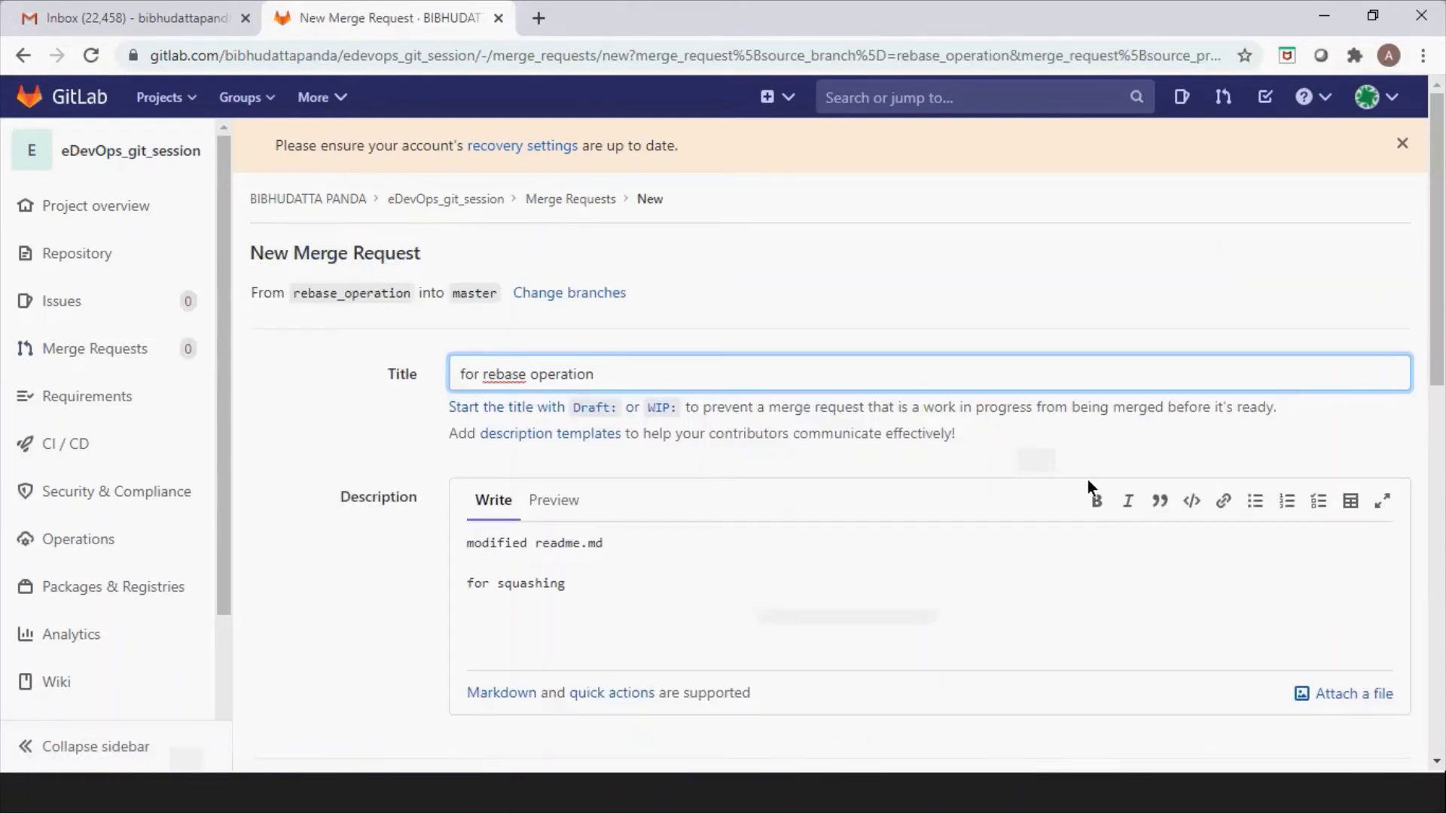
pyautogui.scroll(-3, 1089, 482)
pyautogui.scroll(3, 1088, 482)
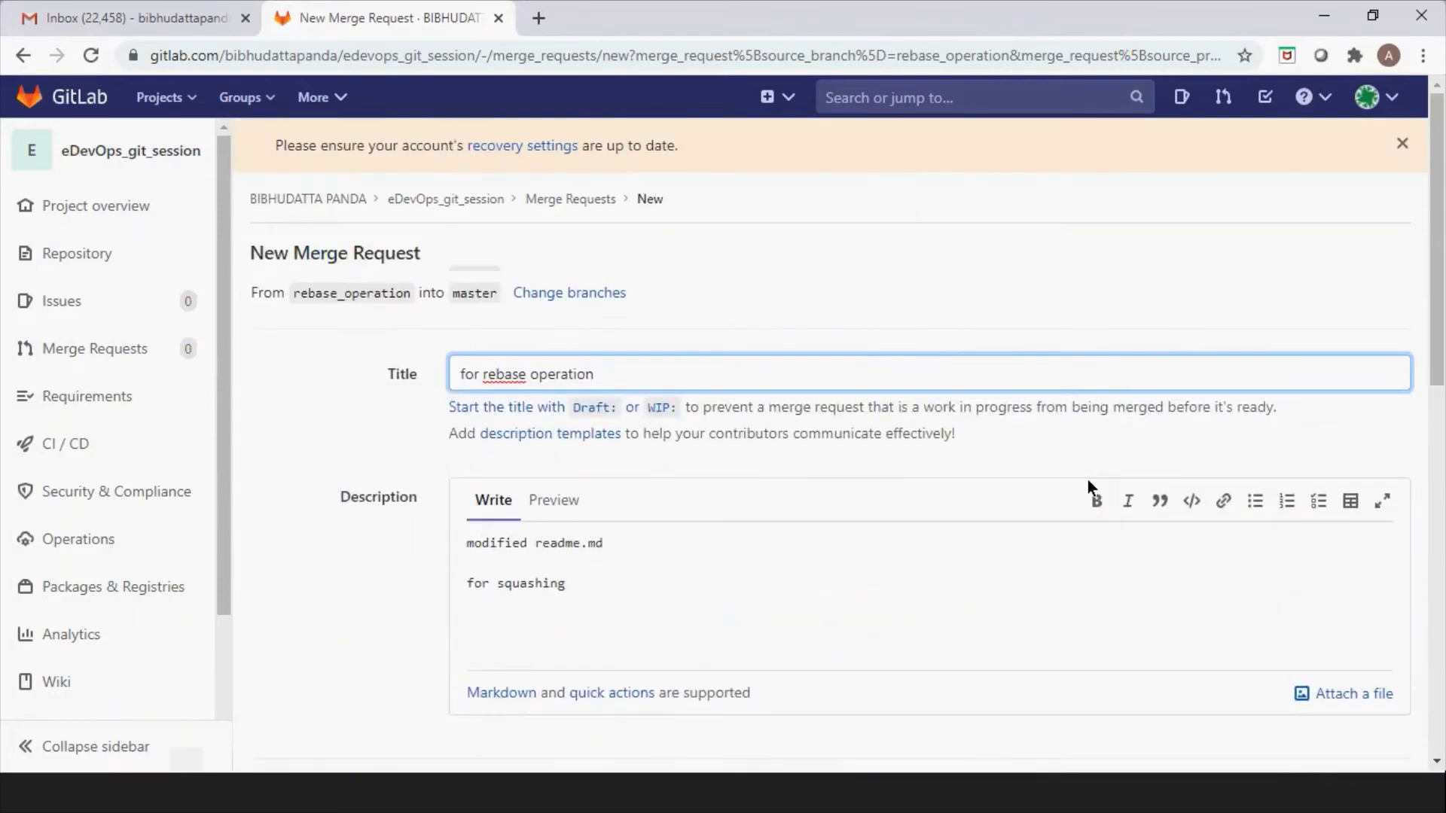
# Return to the eDevOps_git_session project overview, look through its details and open the project's merge requests page.
pyautogui.click(469, 201)
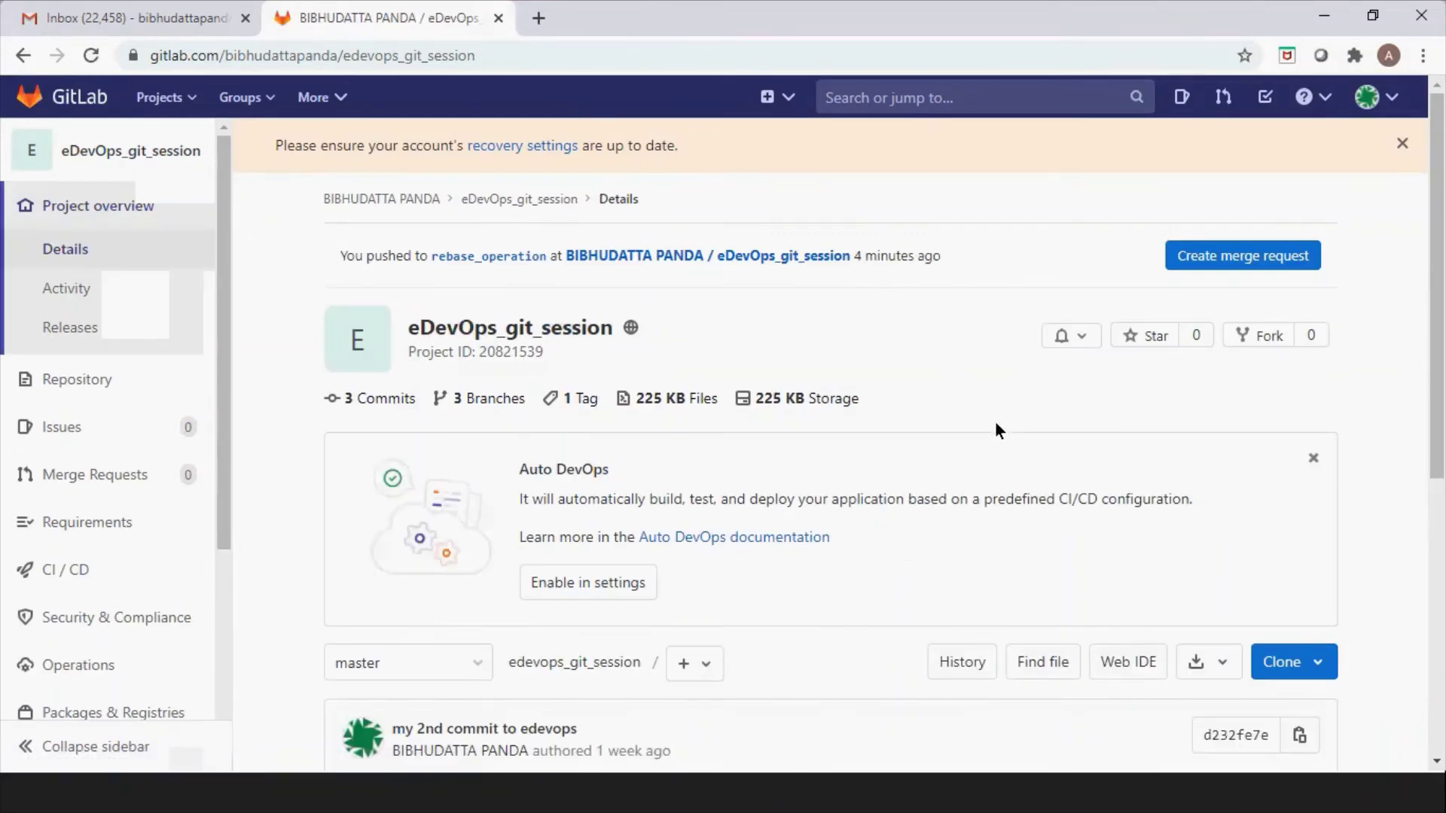
pyautogui.scroll(-2, 1000, 420)
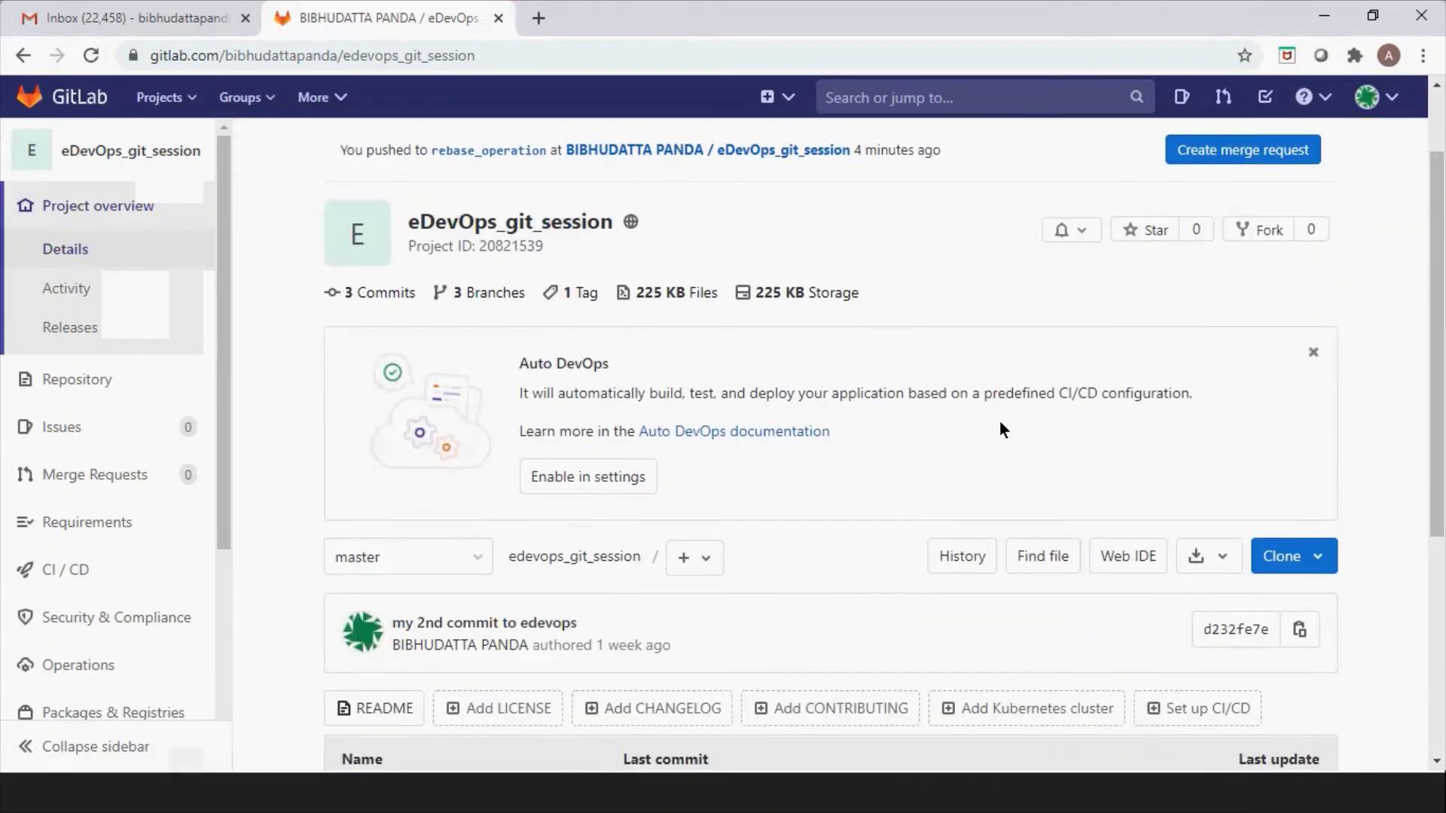
pyautogui.scroll(2, 1000, 420)
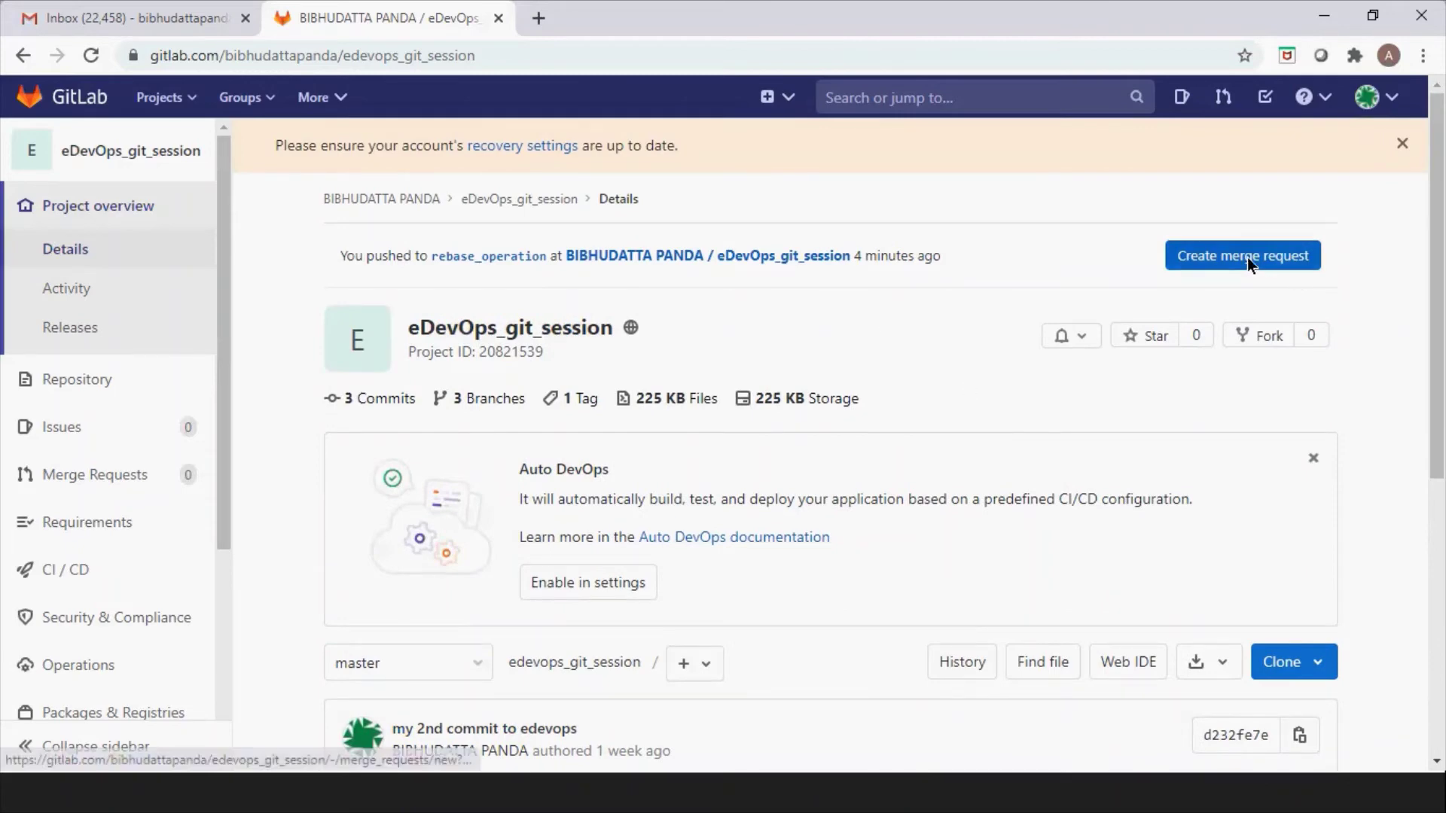
pyautogui.click(106, 474)
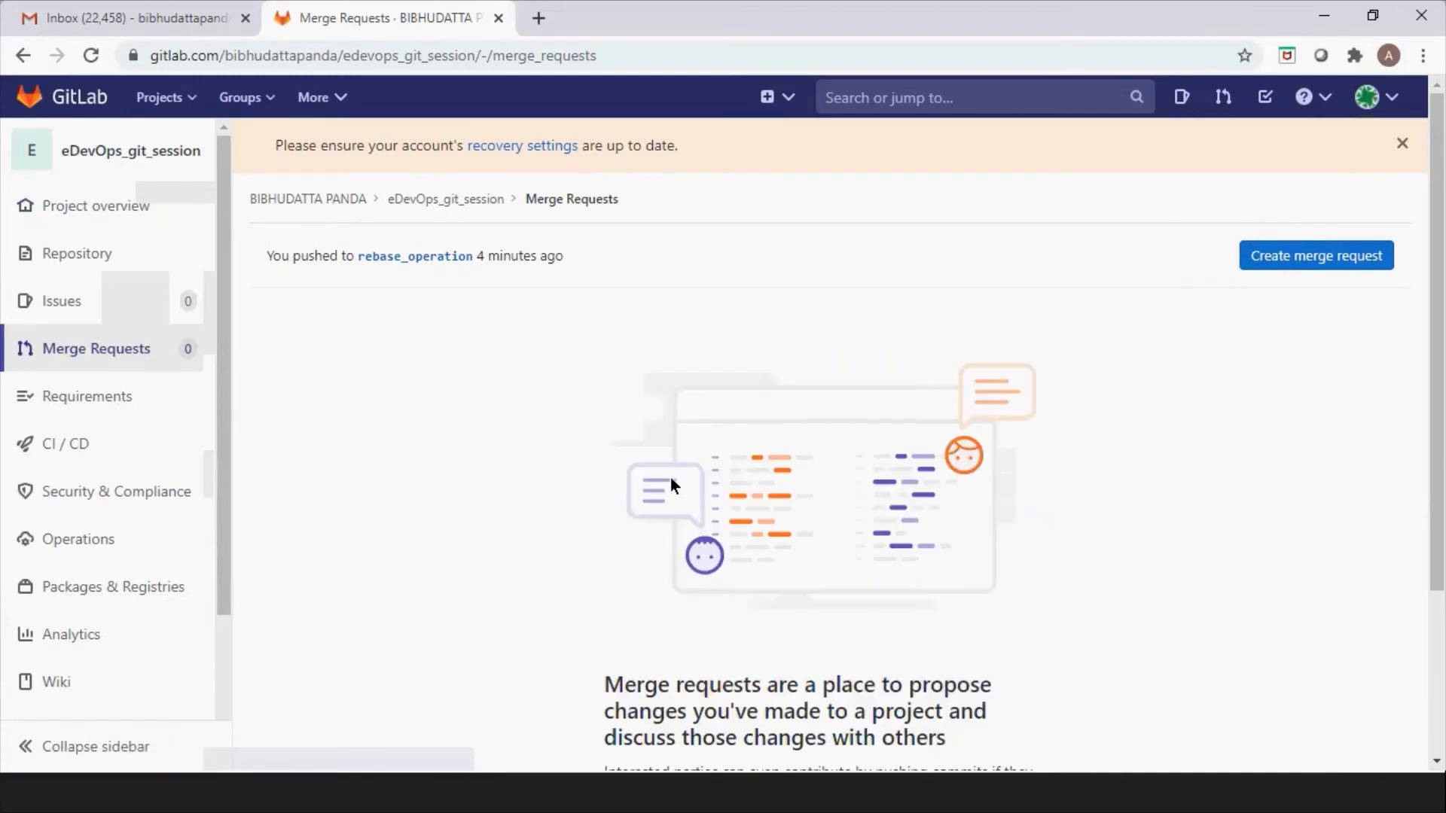
# Open the new merge request form for rebase_operation into master from the merge requests page and review it down to the commits.
pyautogui.click(1307, 256)
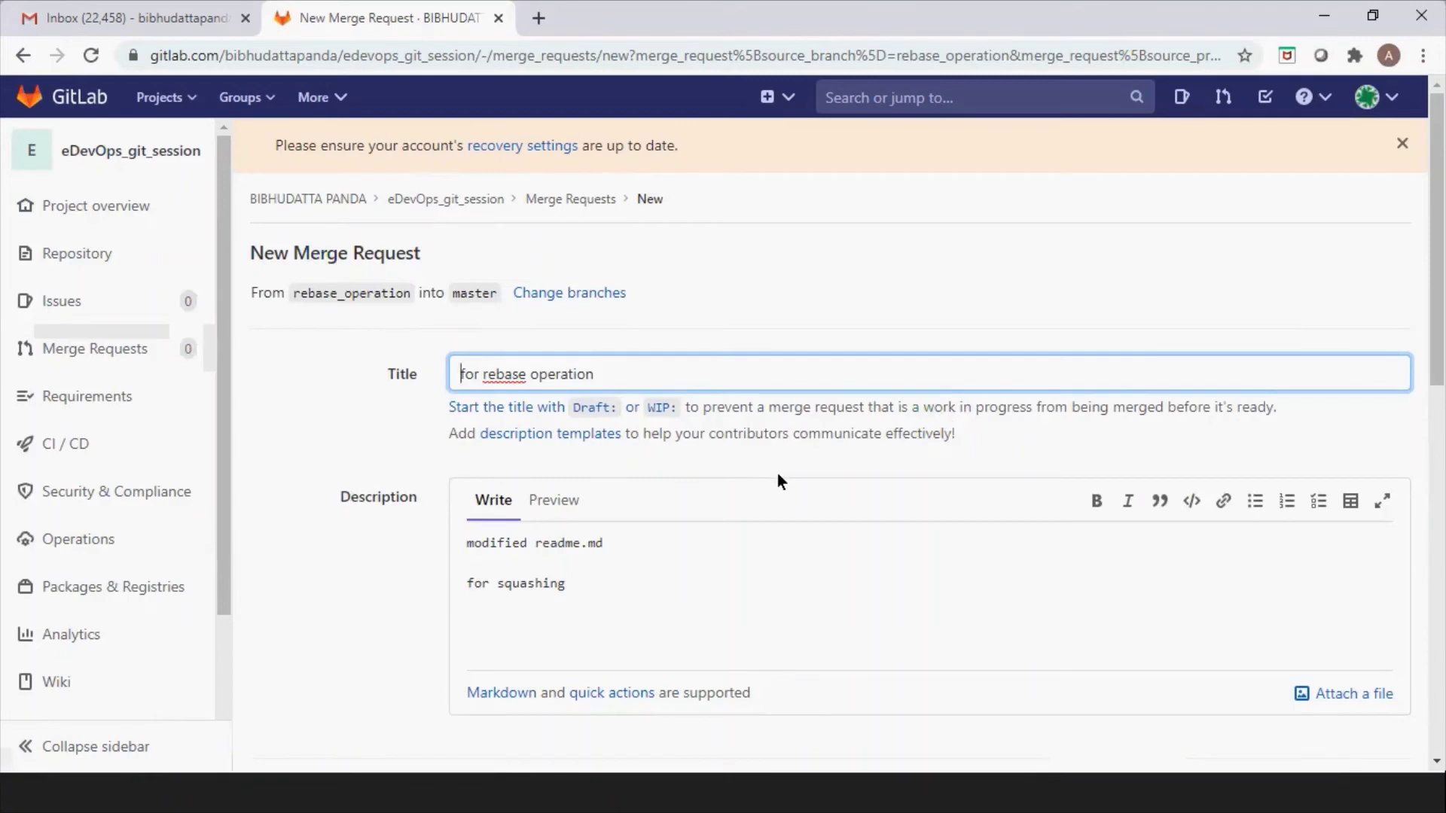
pyautogui.scroll(-10, 777, 473)
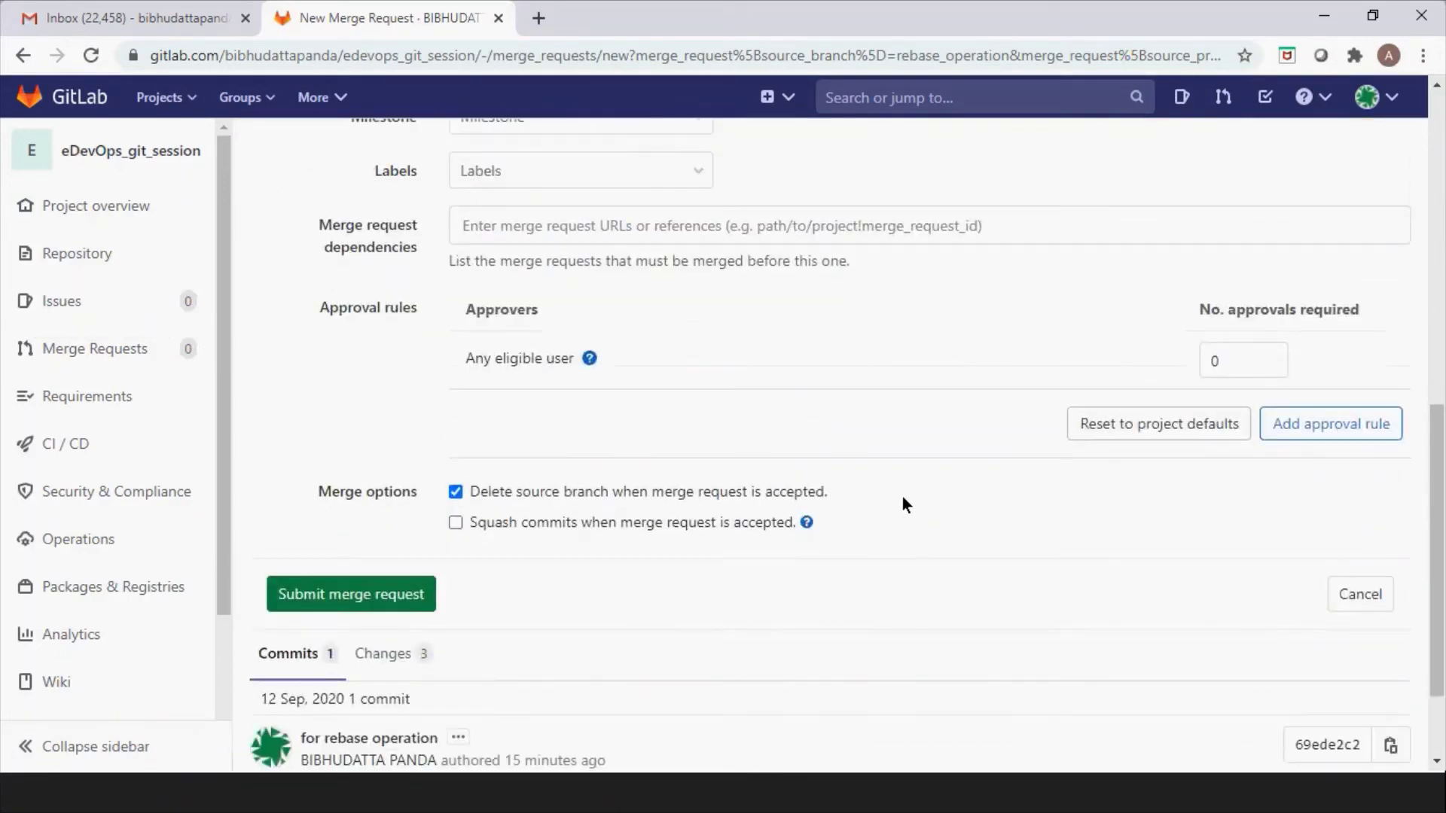
pyautogui.scroll(-2, 905, 504)
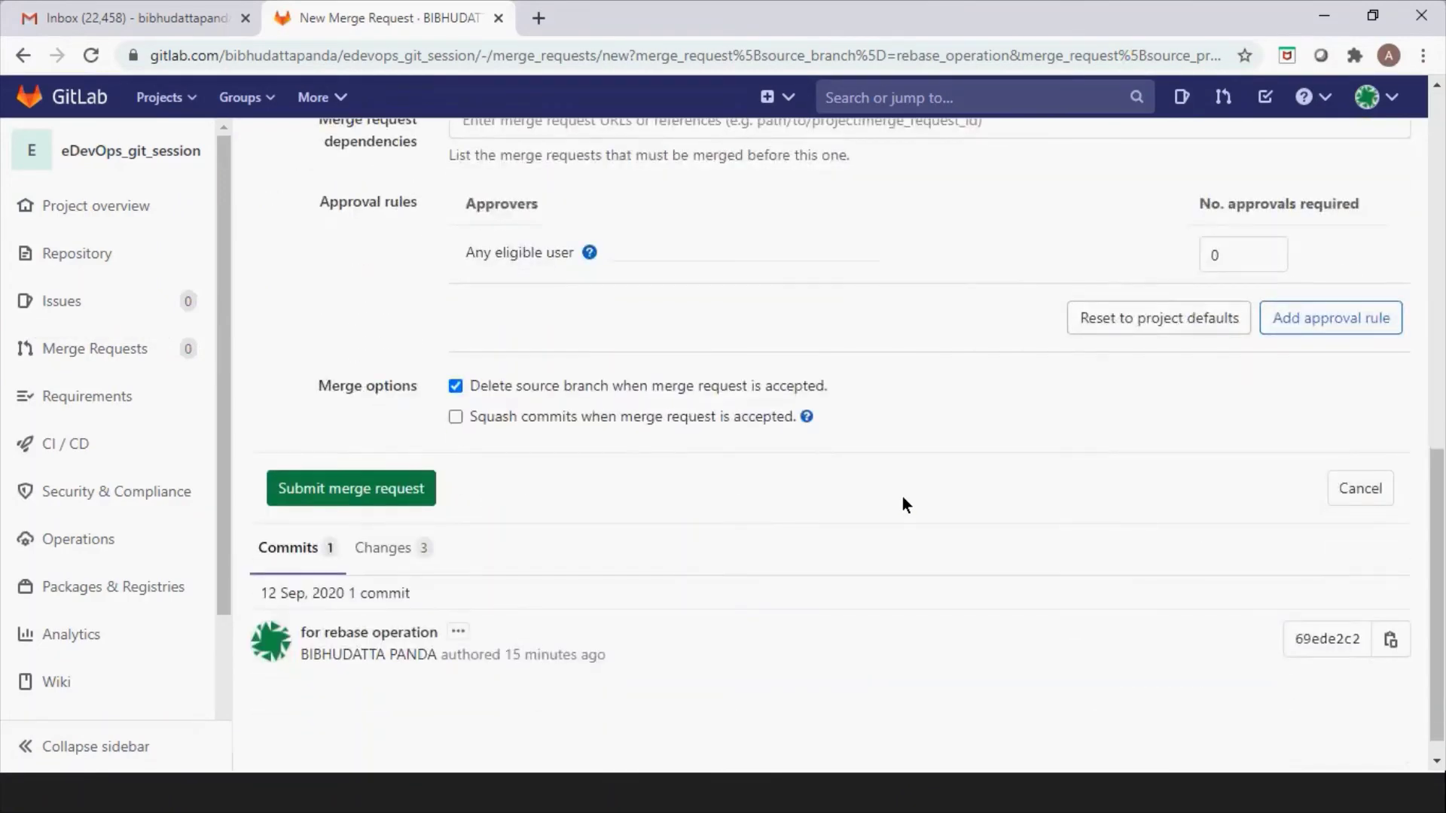
pyautogui.scroll(10, 903, 498)
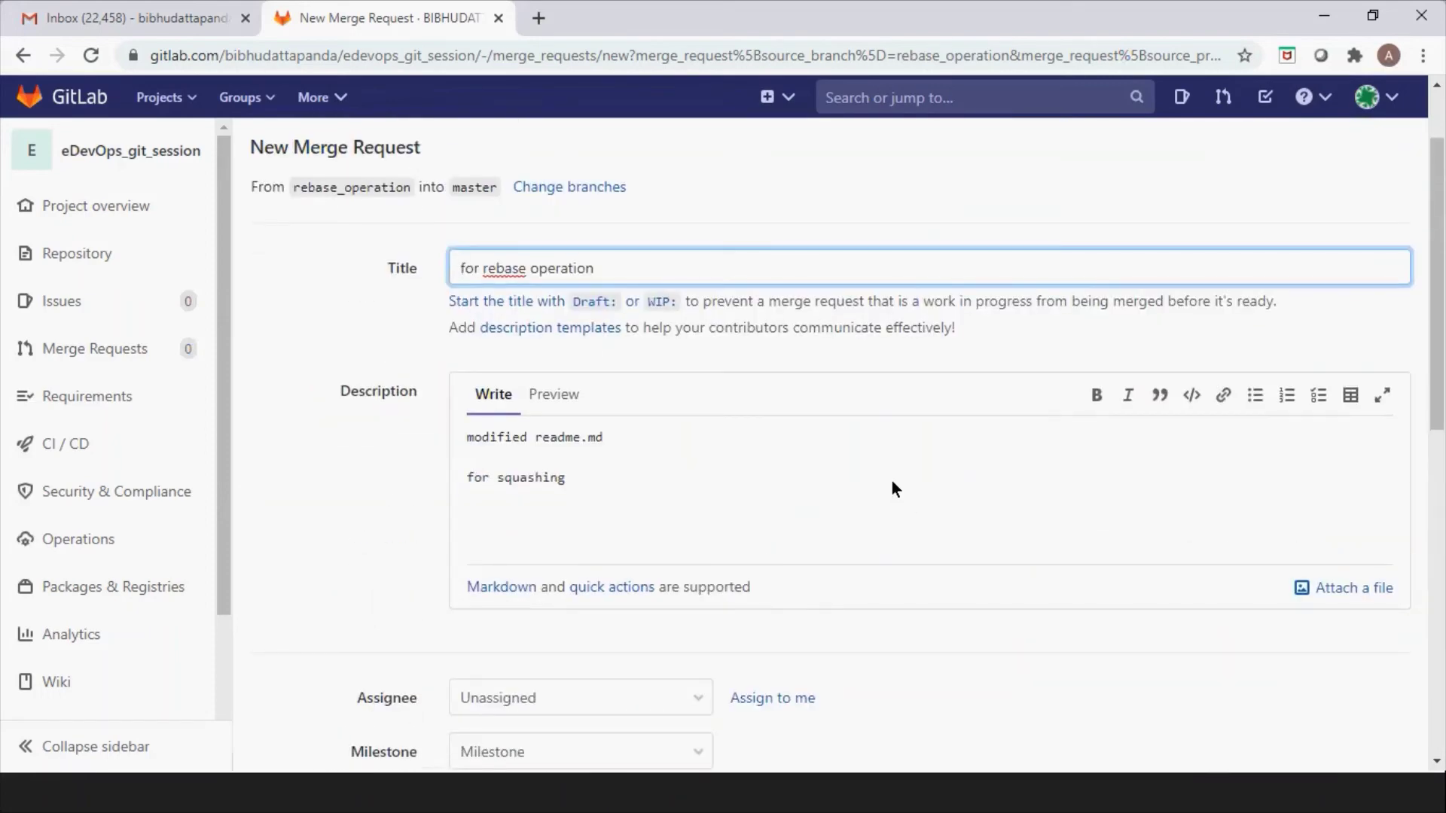
pyautogui.scroll(2, 684, 364)
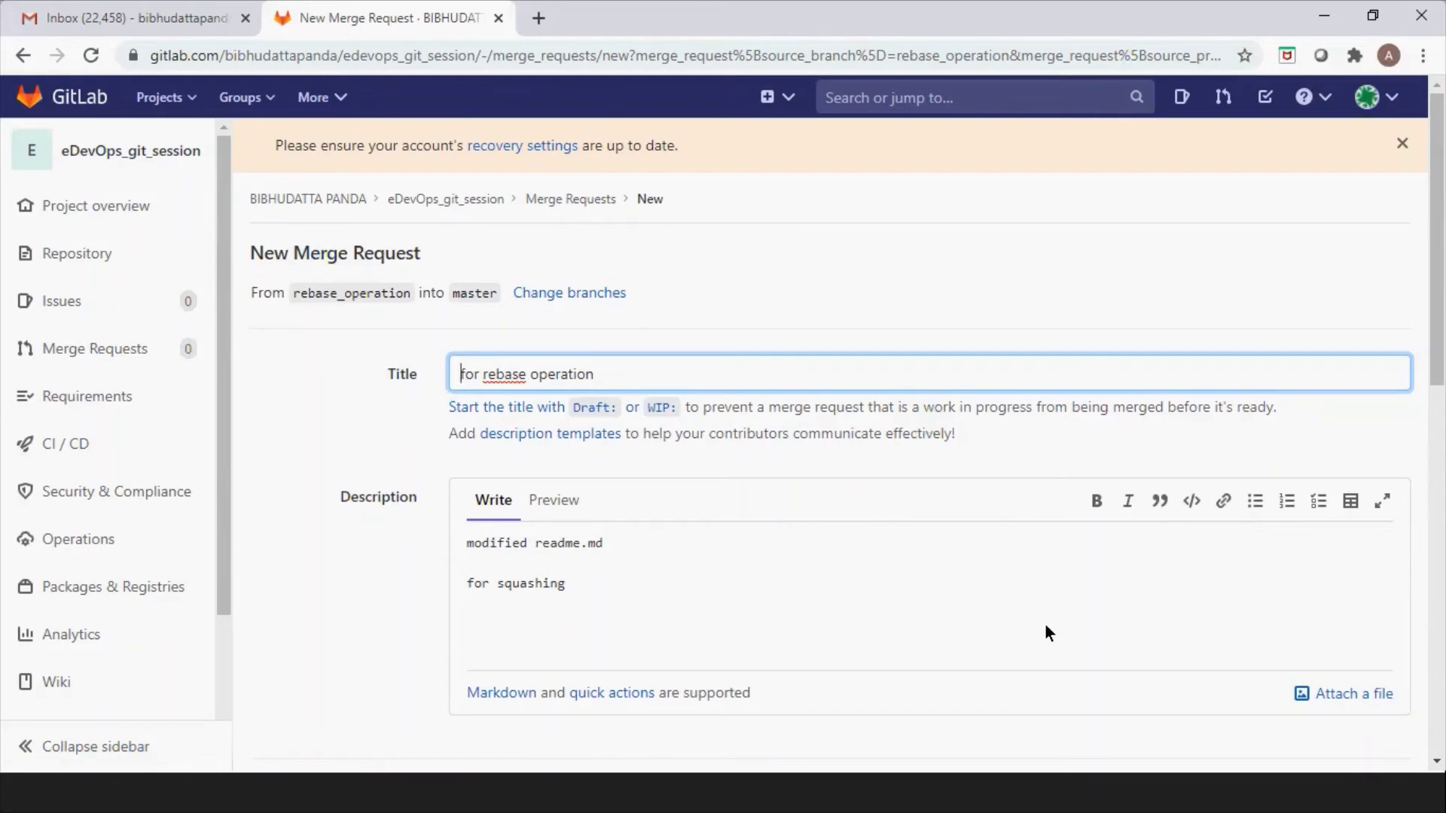
# Return to the eDevOps_git_session project overview and look through the files on the master branch.
pyautogui.click(432, 201)
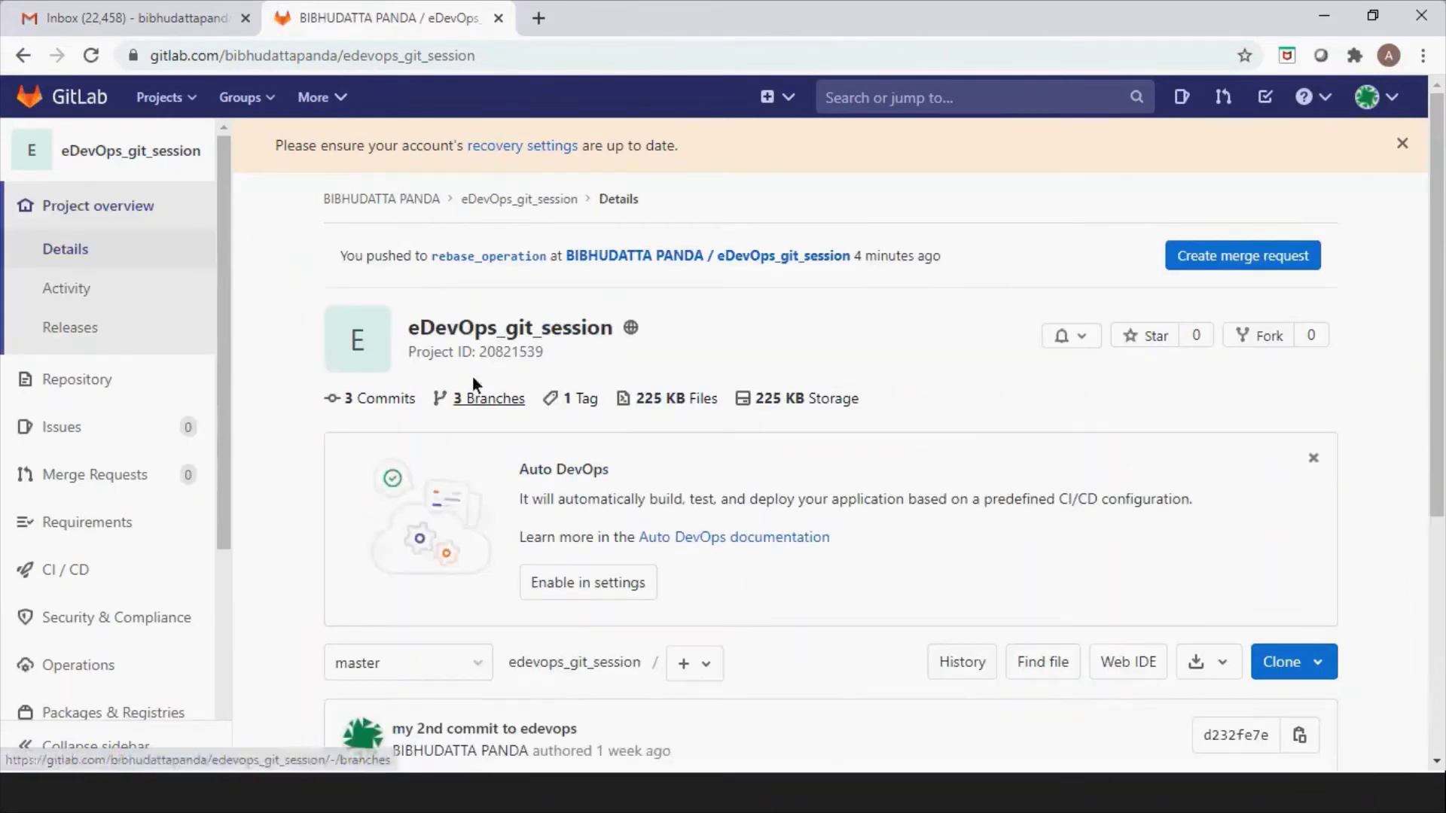
pyautogui.scroll(-4, 837, 491)
pyautogui.scroll(-3, 837, 491)
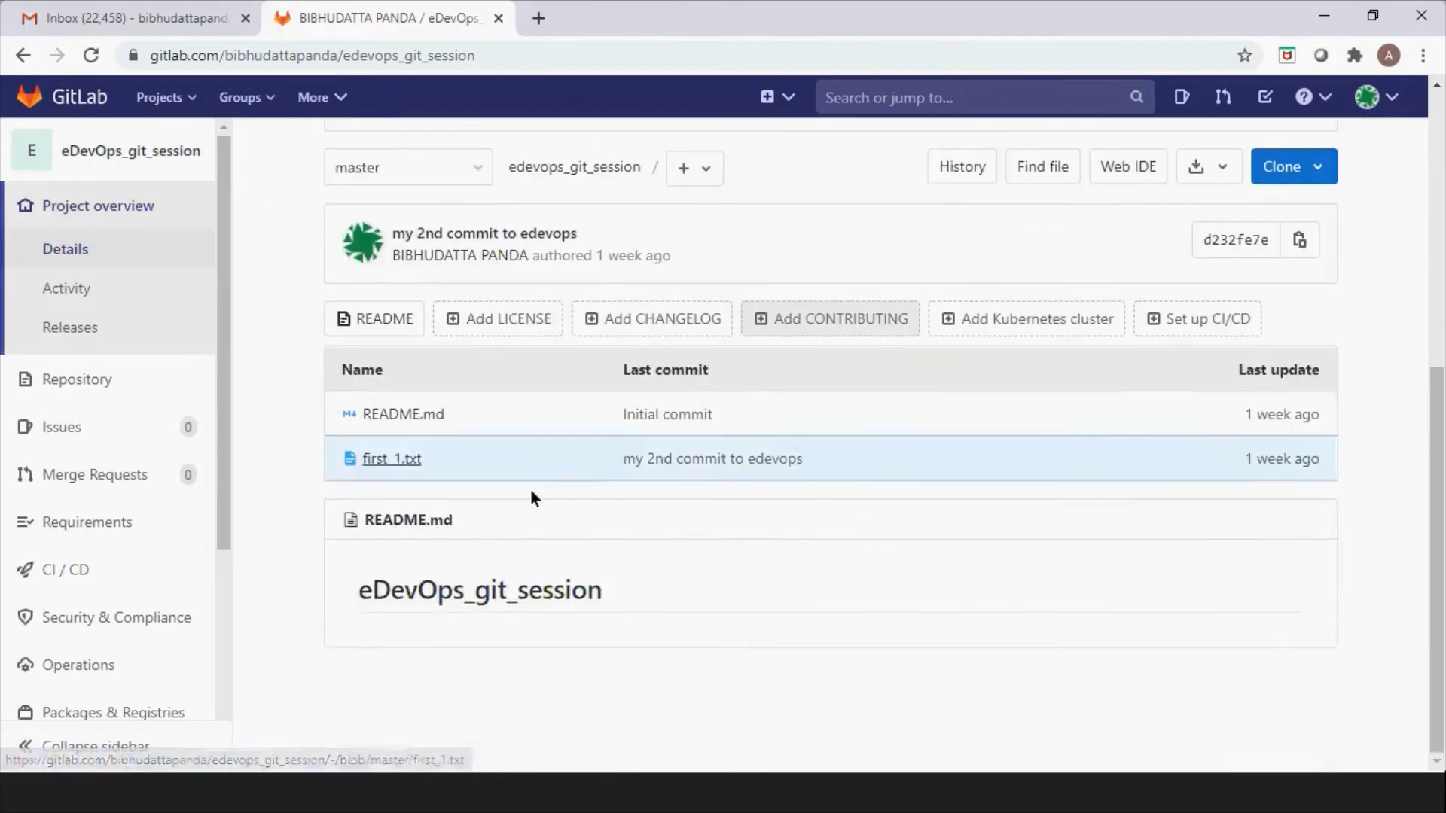
pyautogui.scroll(6, 928, 499)
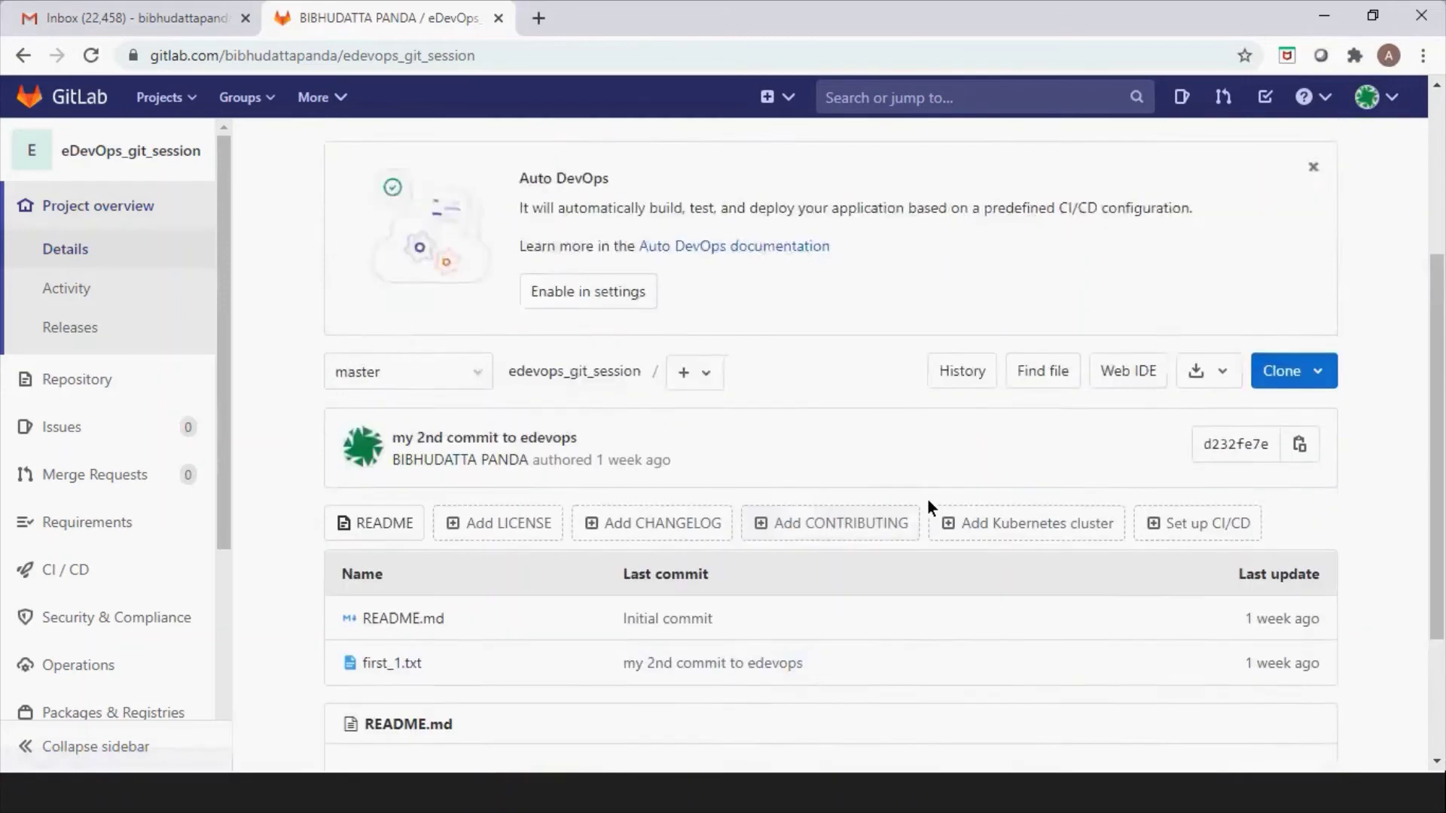
pyautogui.scroll(-2, 932, 440)
pyautogui.scroll(4, 932, 441)
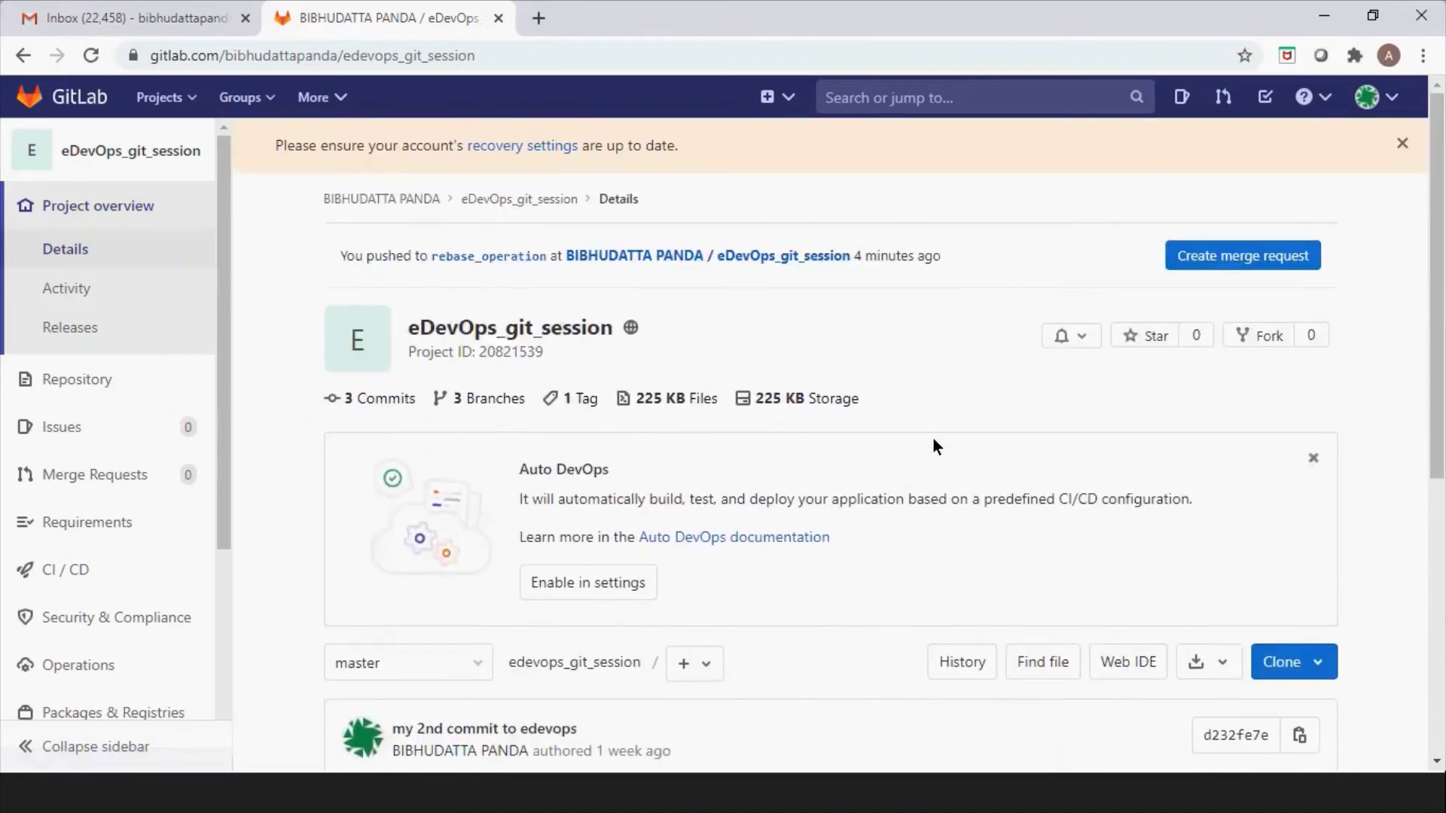
# View the repository's branches, open the rebase_operation branch and look over its files and README.md.
pyautogui.moveTo(78, 527)
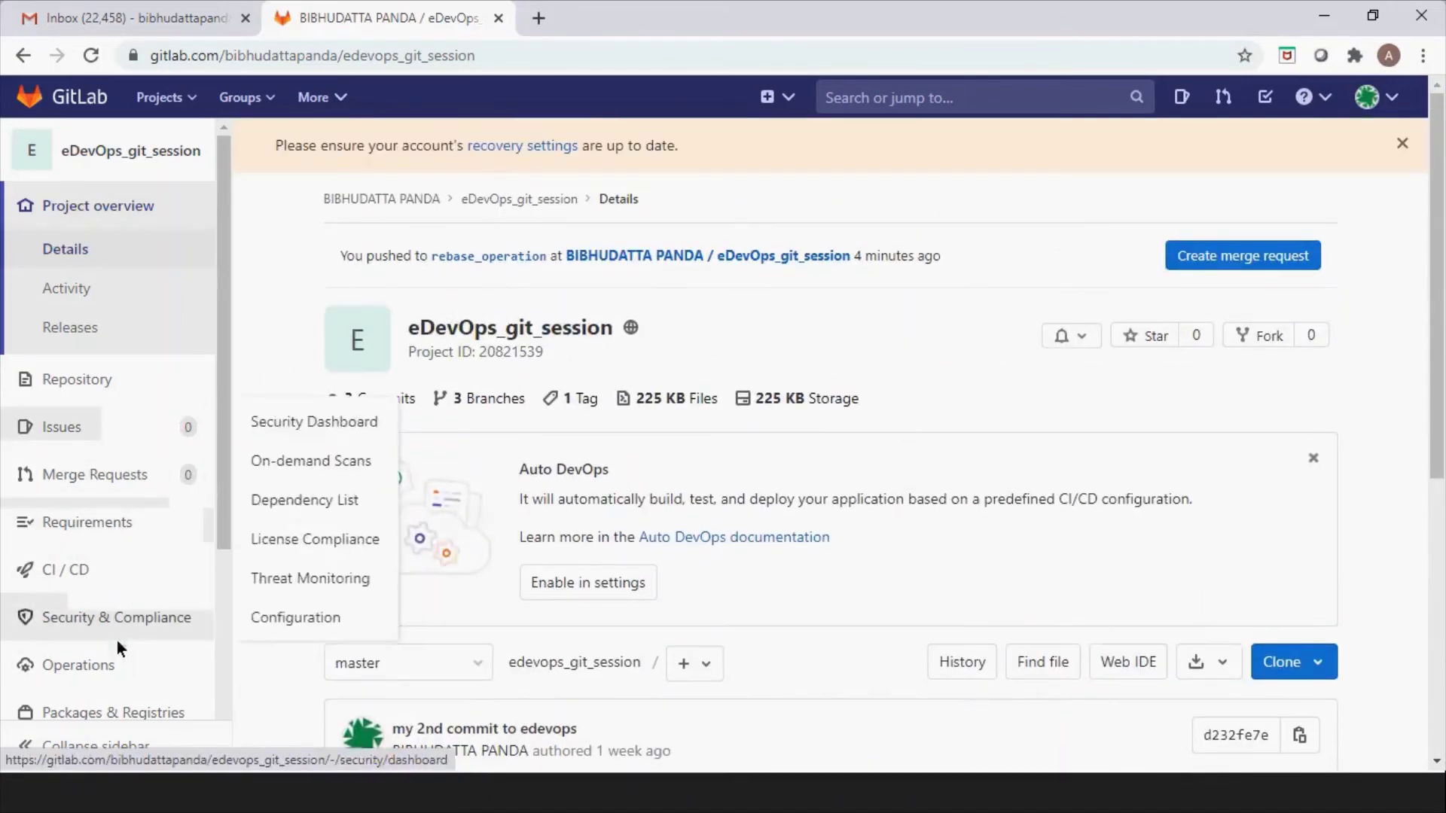
pyautogui.moveTo(78, 378)
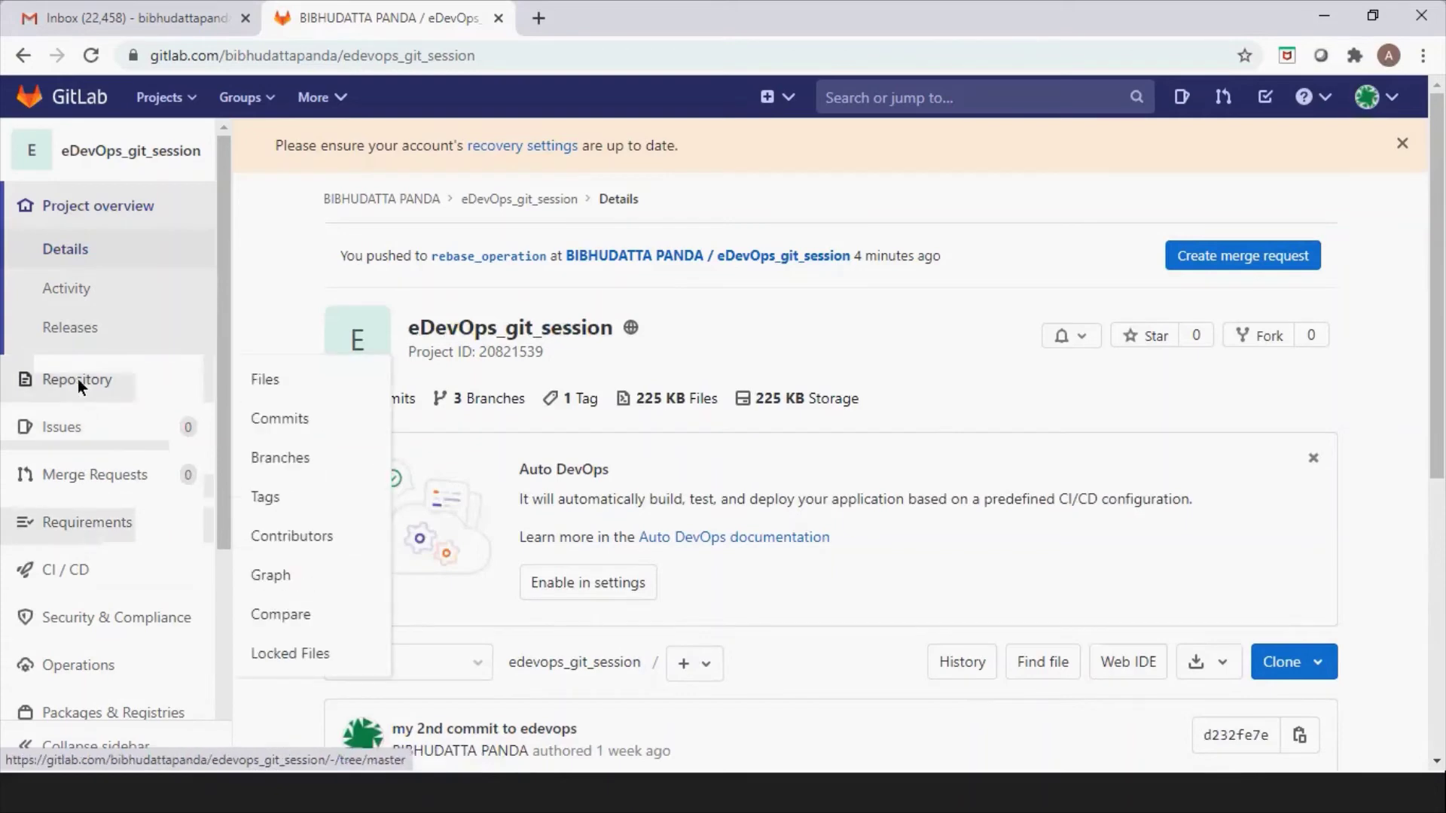
pyautogui.click(380, 473)
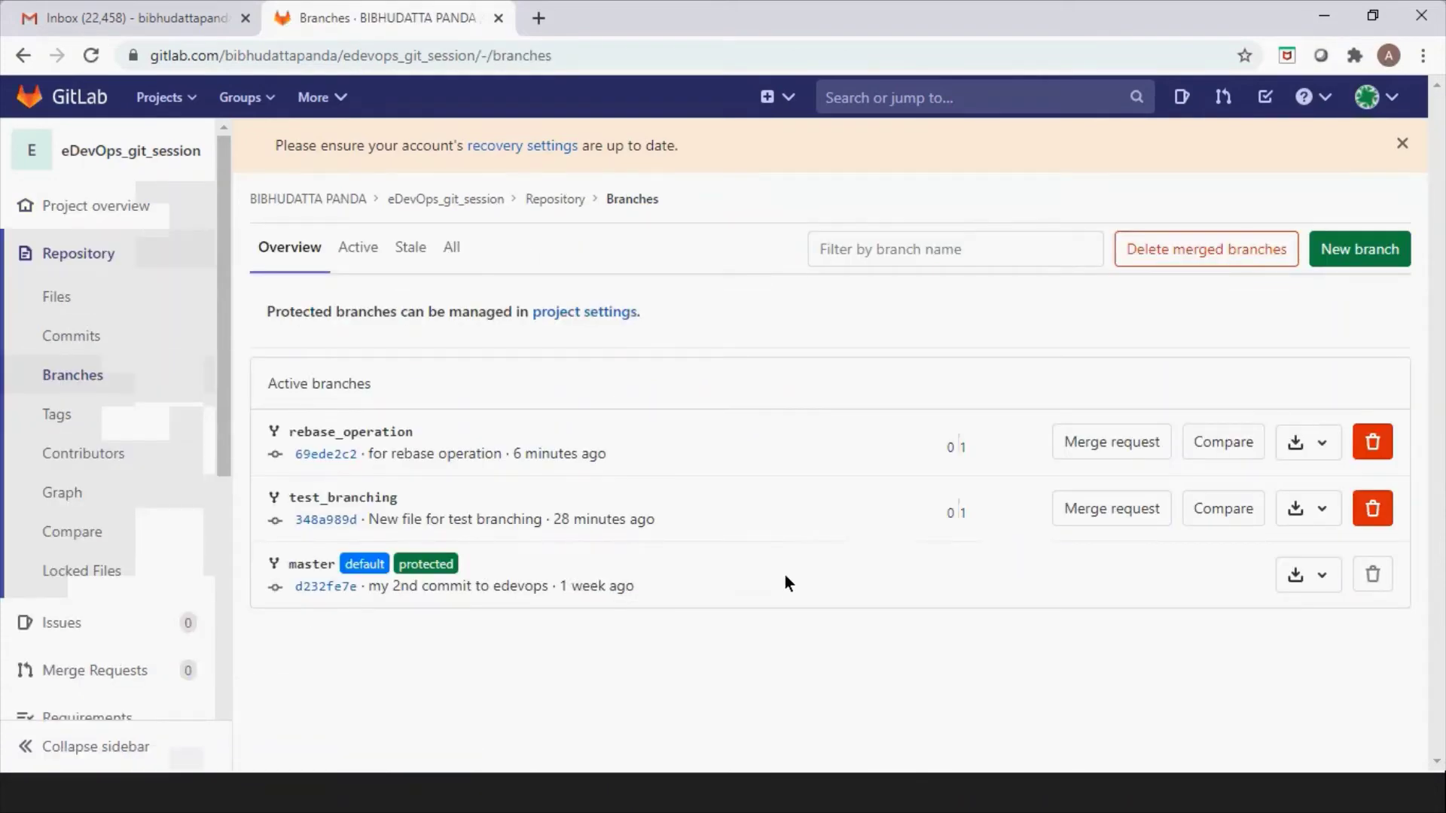
pyautogui.click(328, 431)
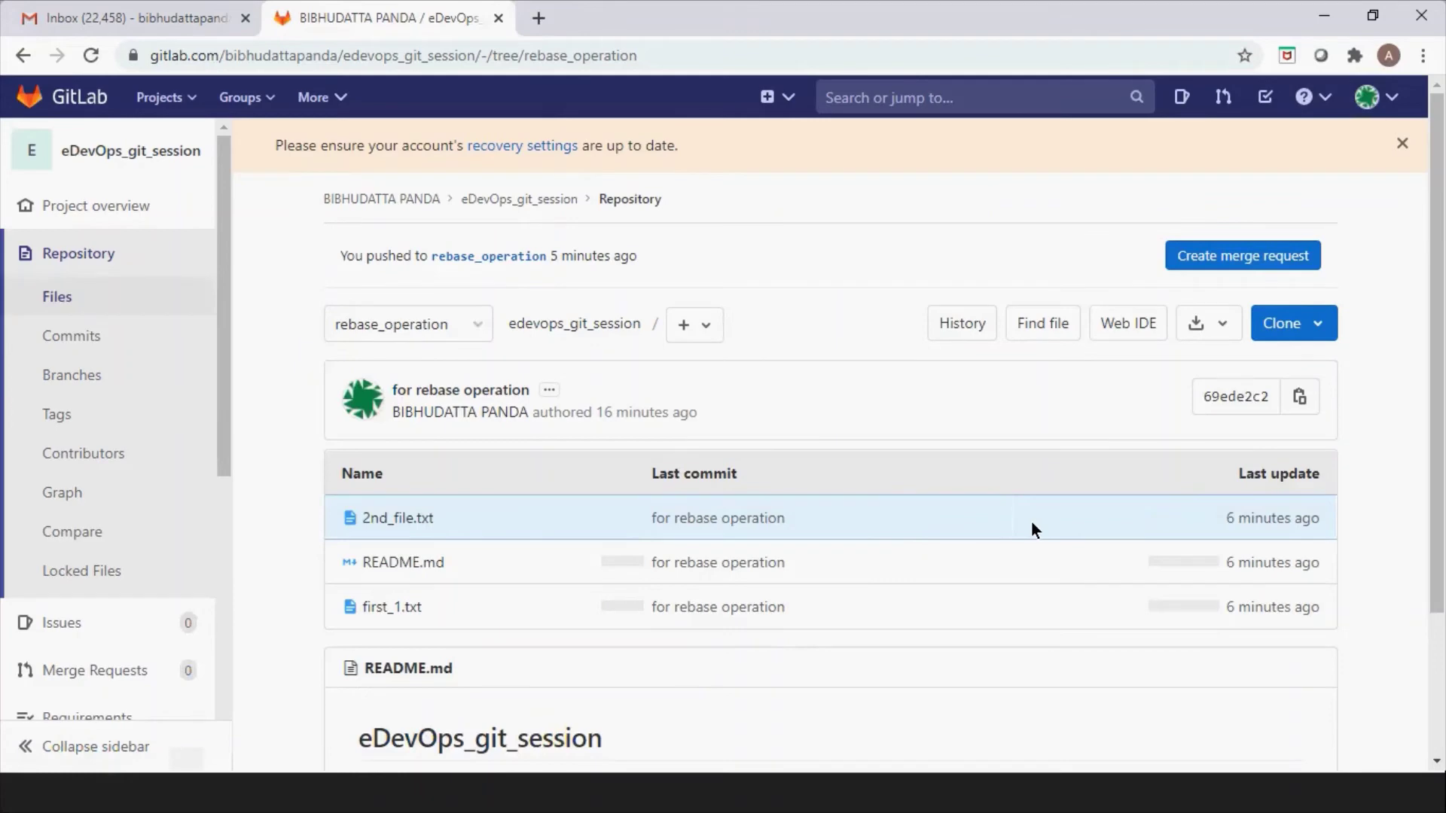
pyautogui.scroll(-2, 926, 463)
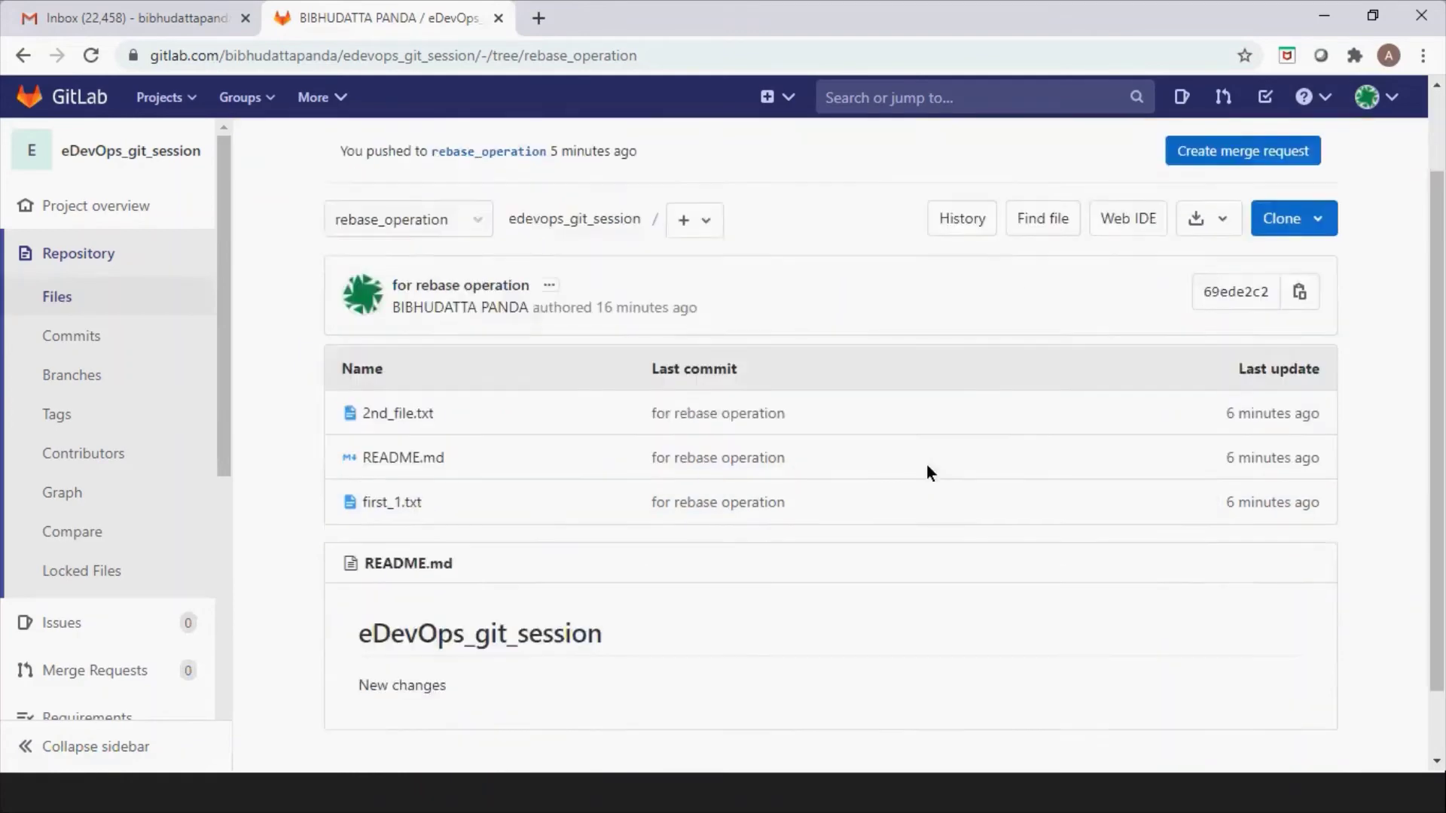
pyautogui.scroll(2, 927, 463)
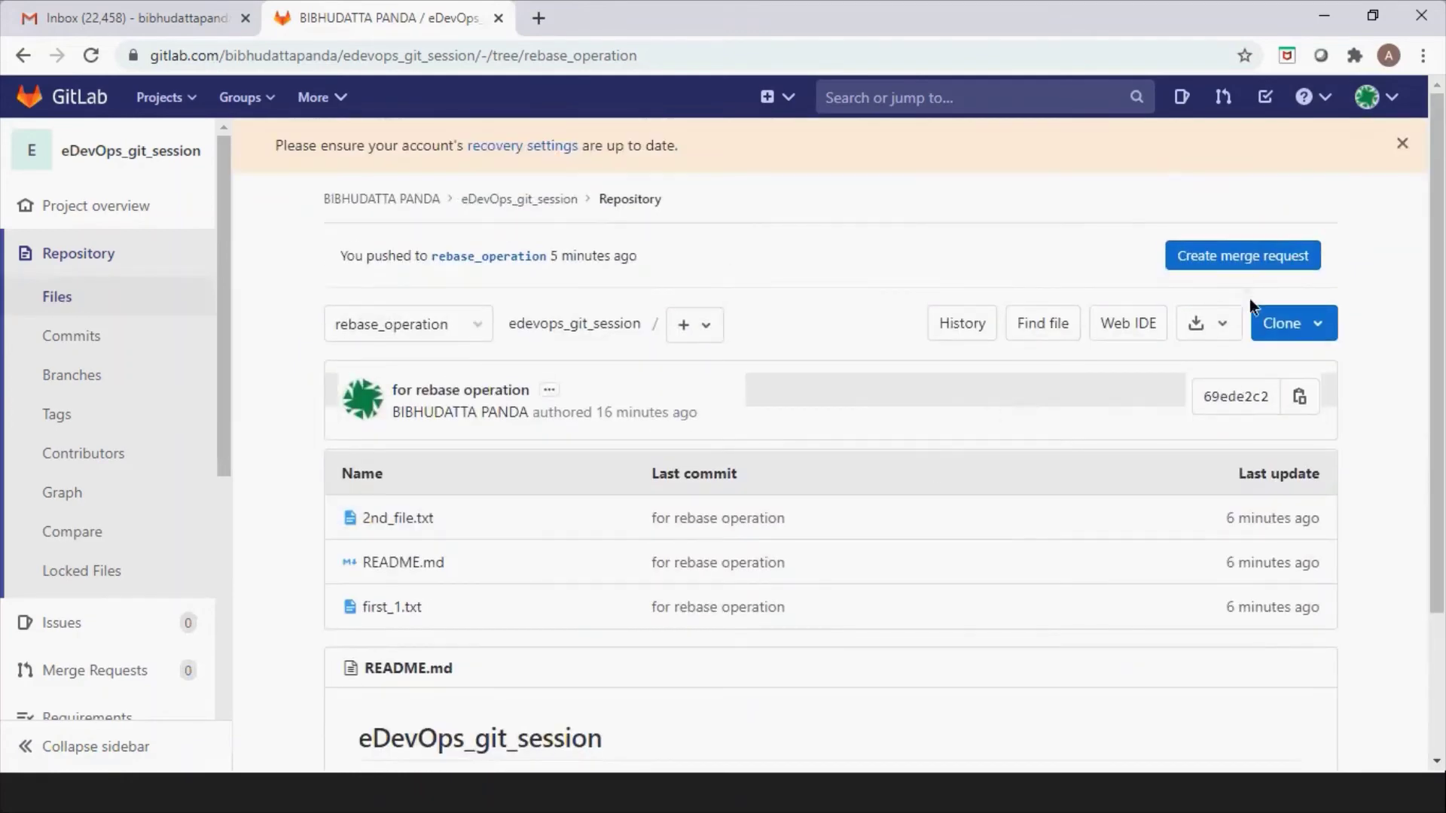
# Start a merge request from the rebase_operation branch's file page and glance over the form.
pyautogui.click(1226, 254)
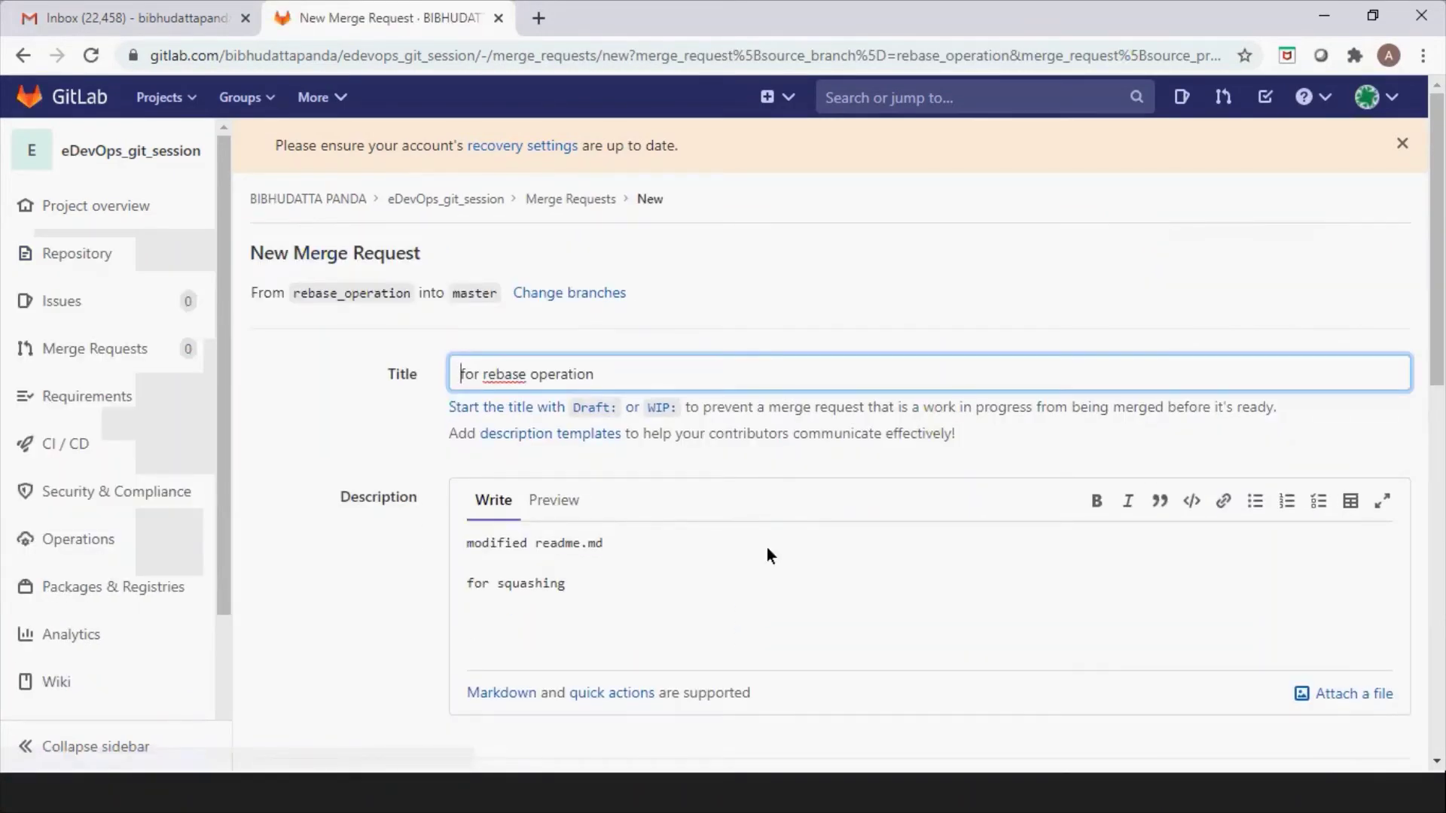
pyautogui.scroll(-2, 856, 562)
pyautogui.scroll(2, 855, 562)
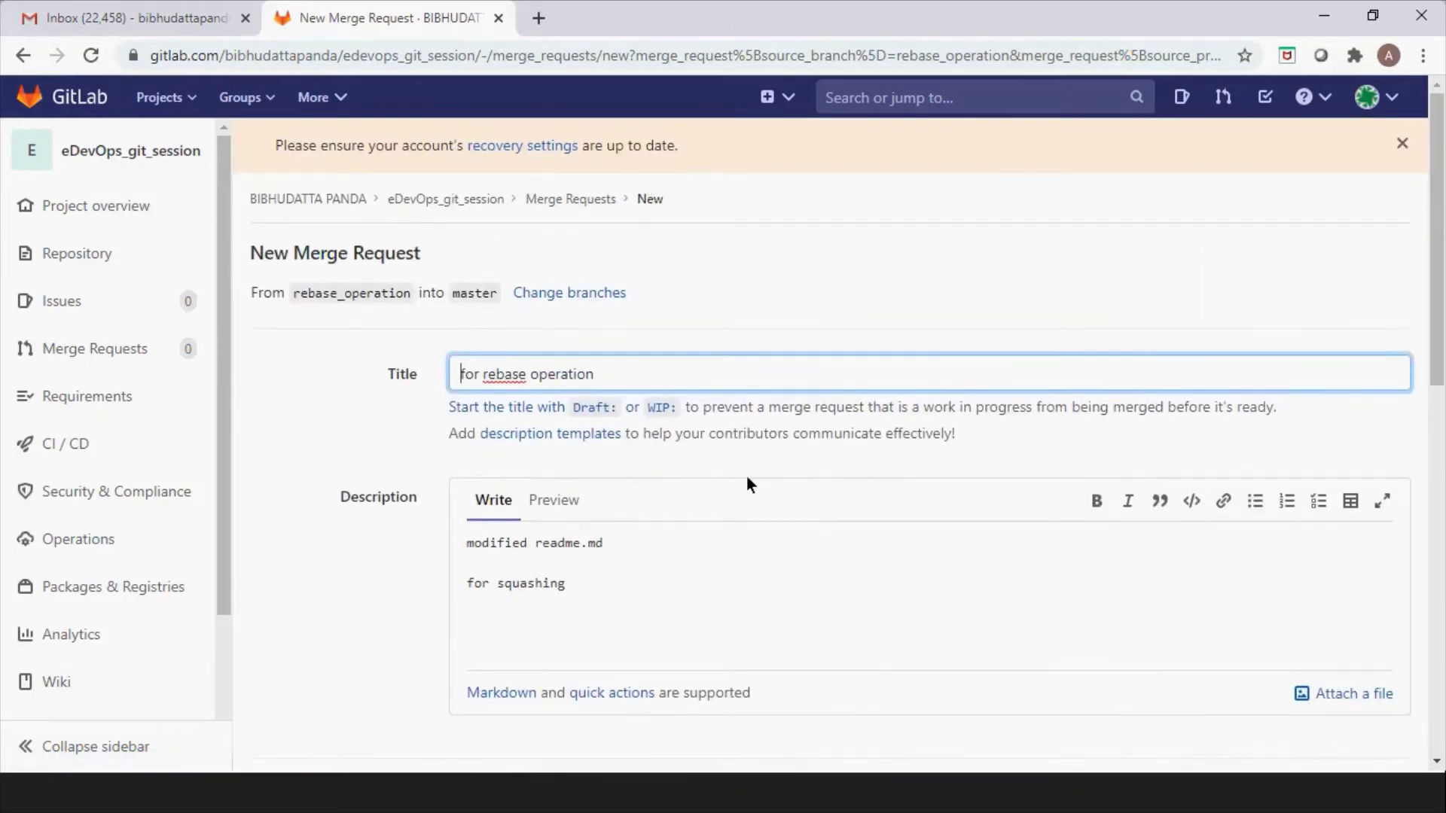
# Reopen the new merge request form from the project overview and examine its description, approval rules, merge options and commits.
pyautogui.click(432, 201)
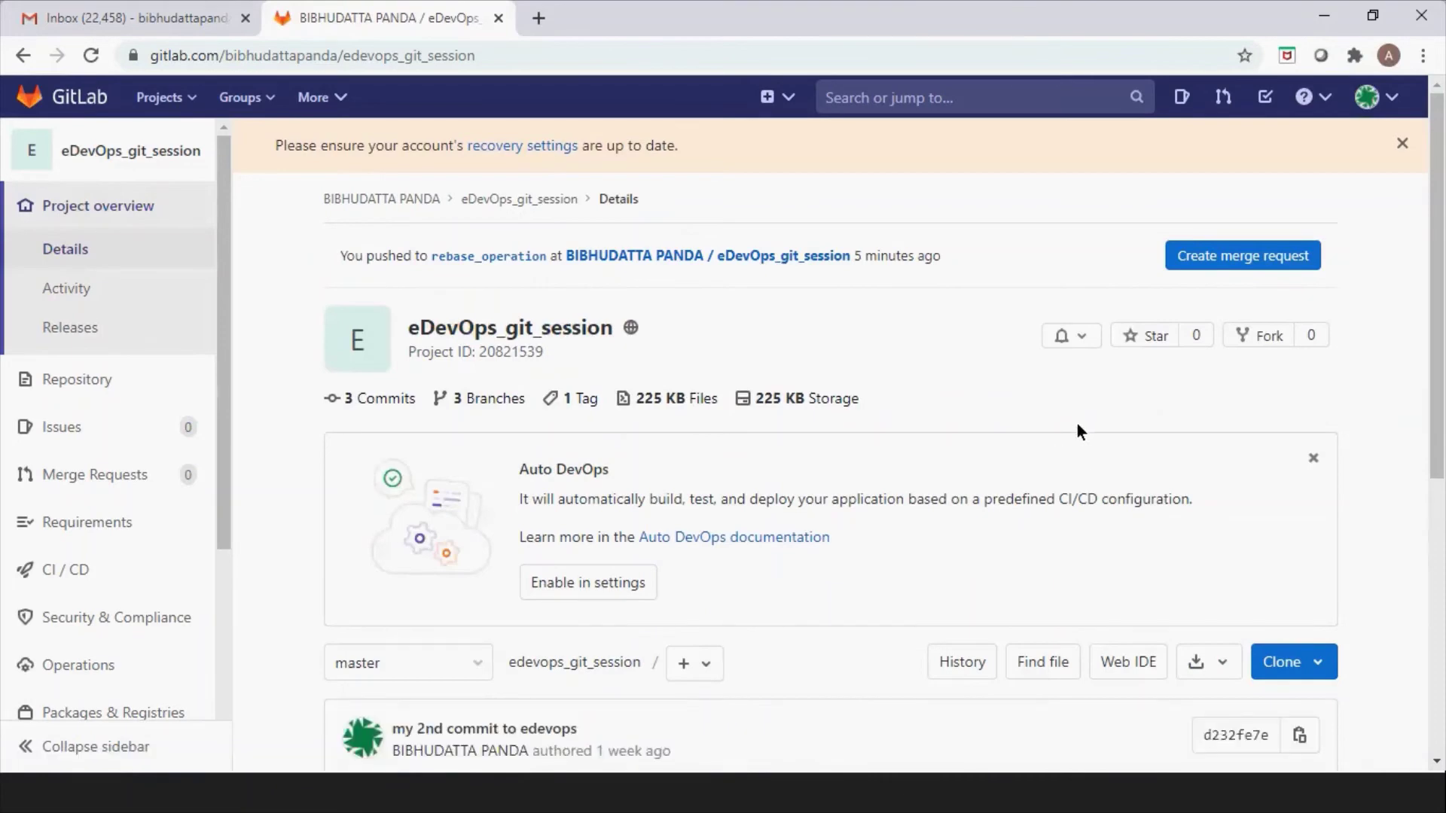
pyautogui.scroll(-3, 1276, 477)
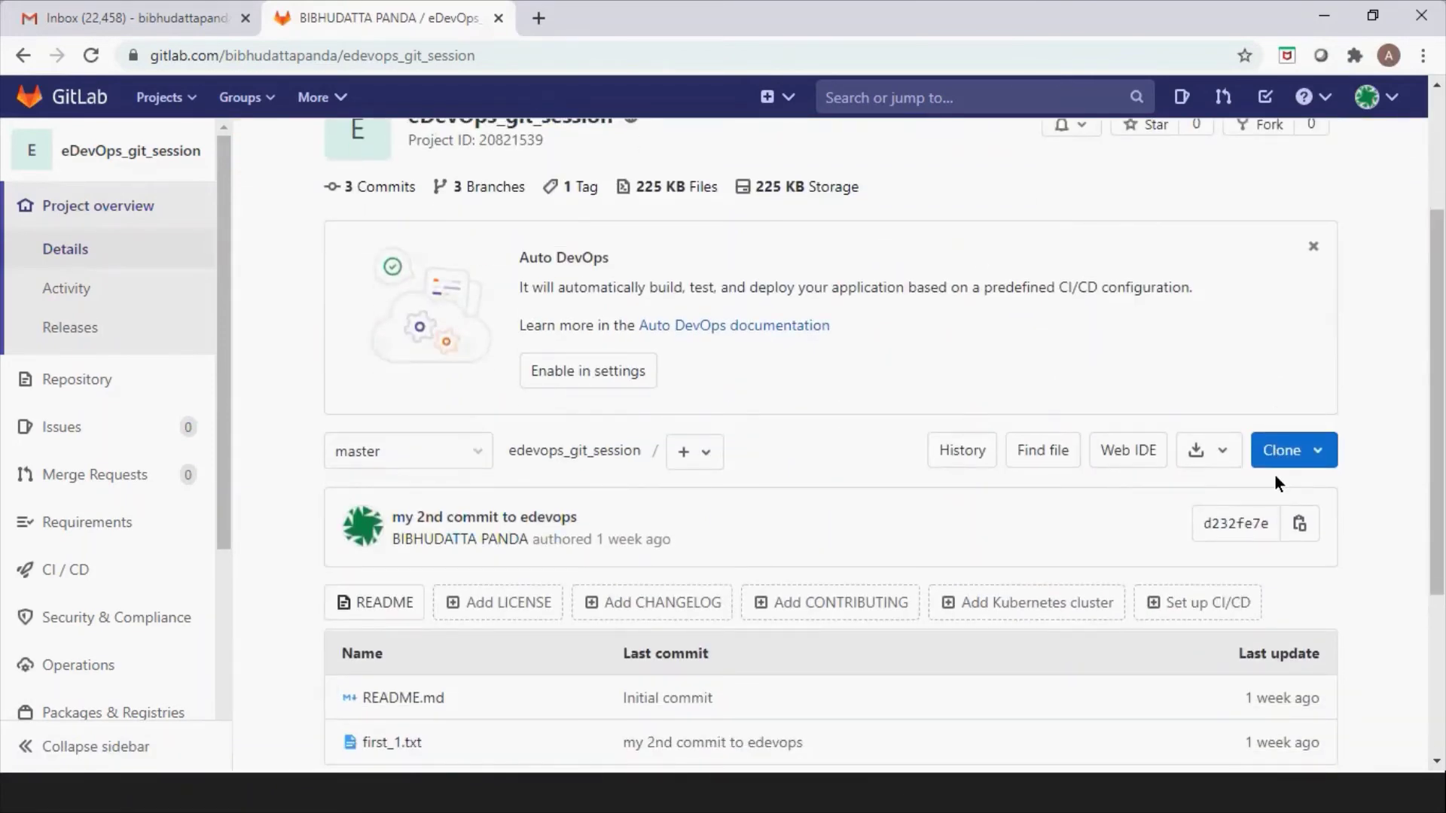
pyautogui.scroll(3, 1274, 473)
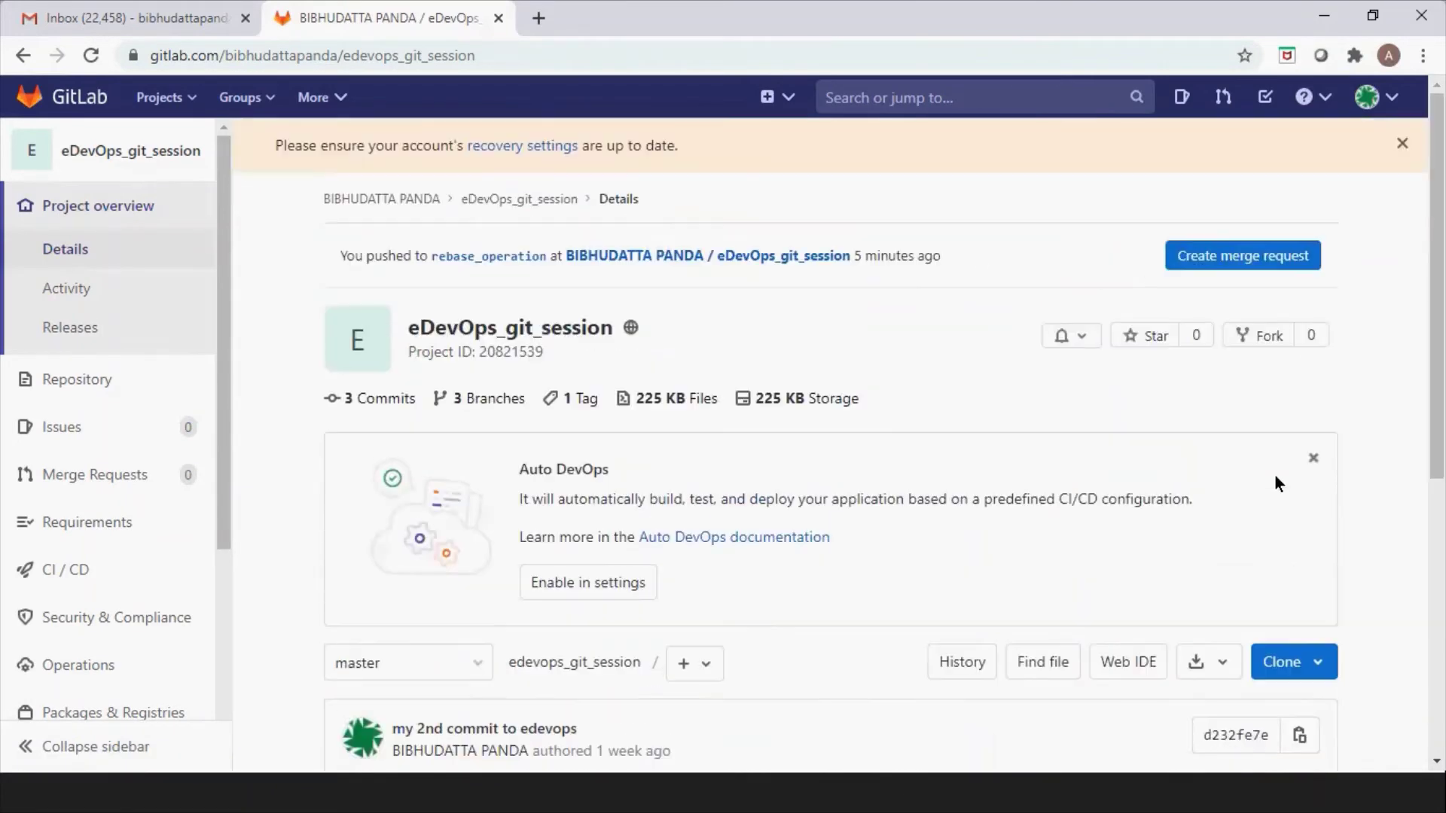
pyautogui.click(1236, 255)
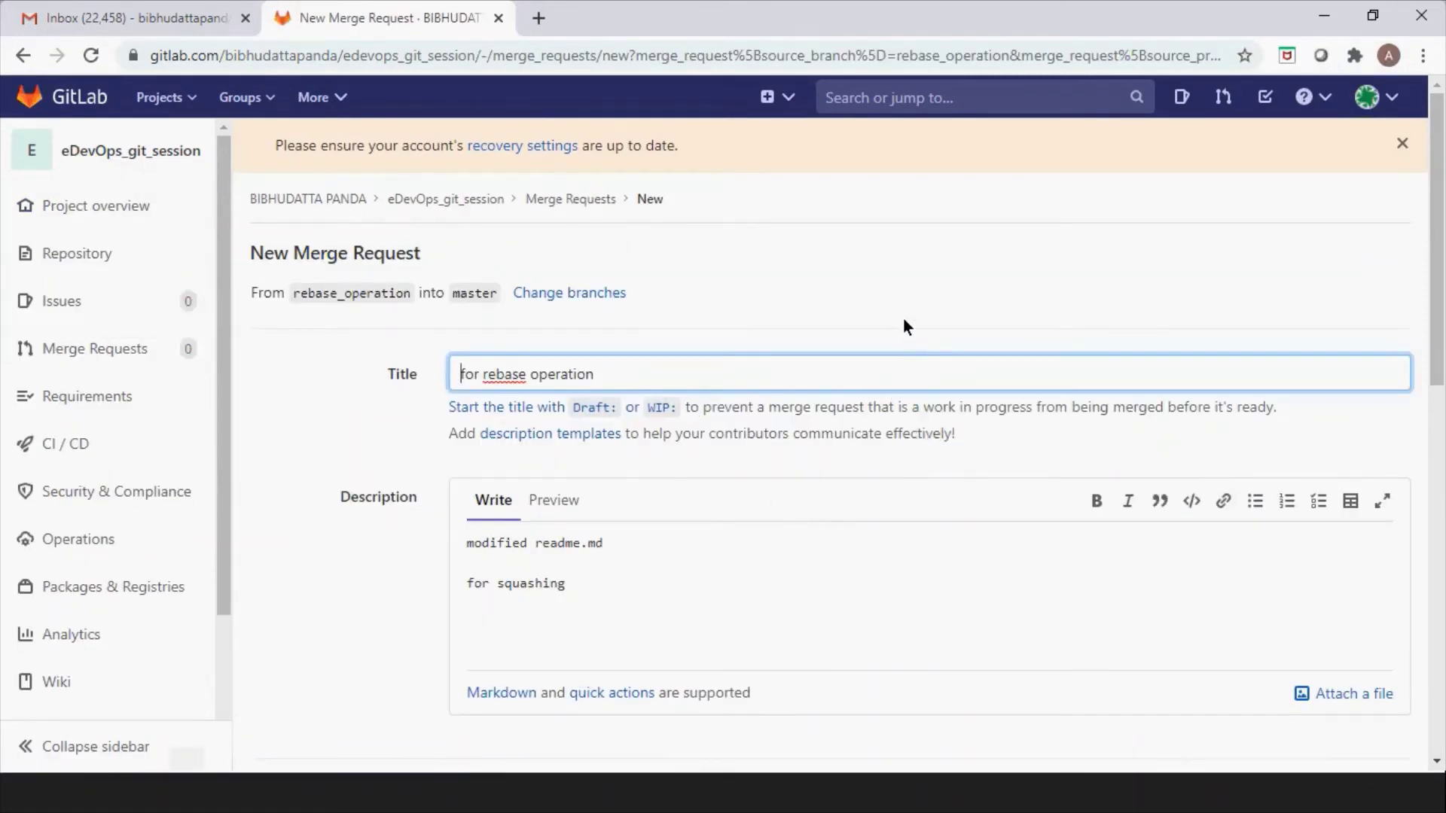
pyautogui.scroll(-4, 904, 322)
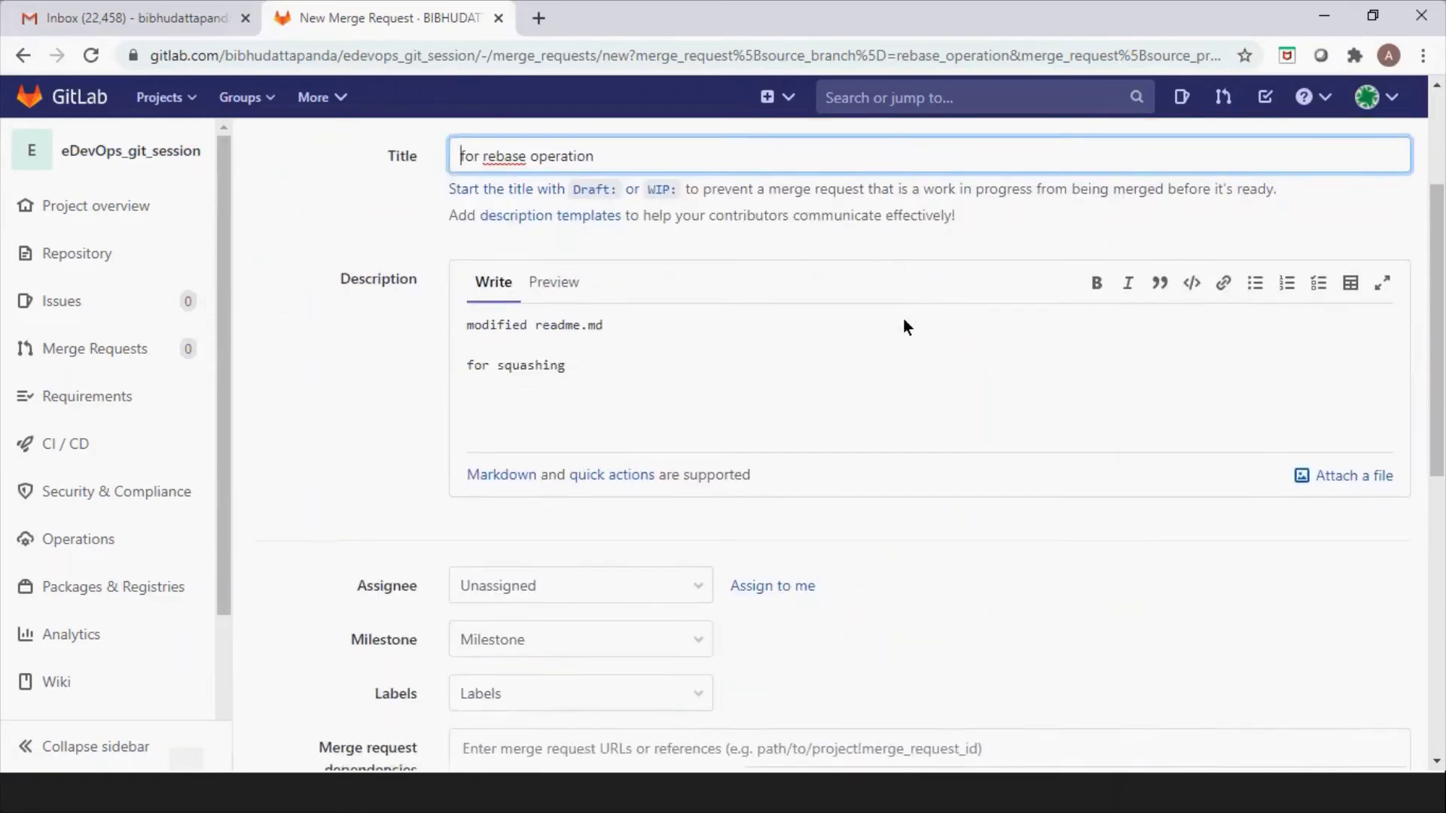
pyautogui.scroll(-7, 904, 324)
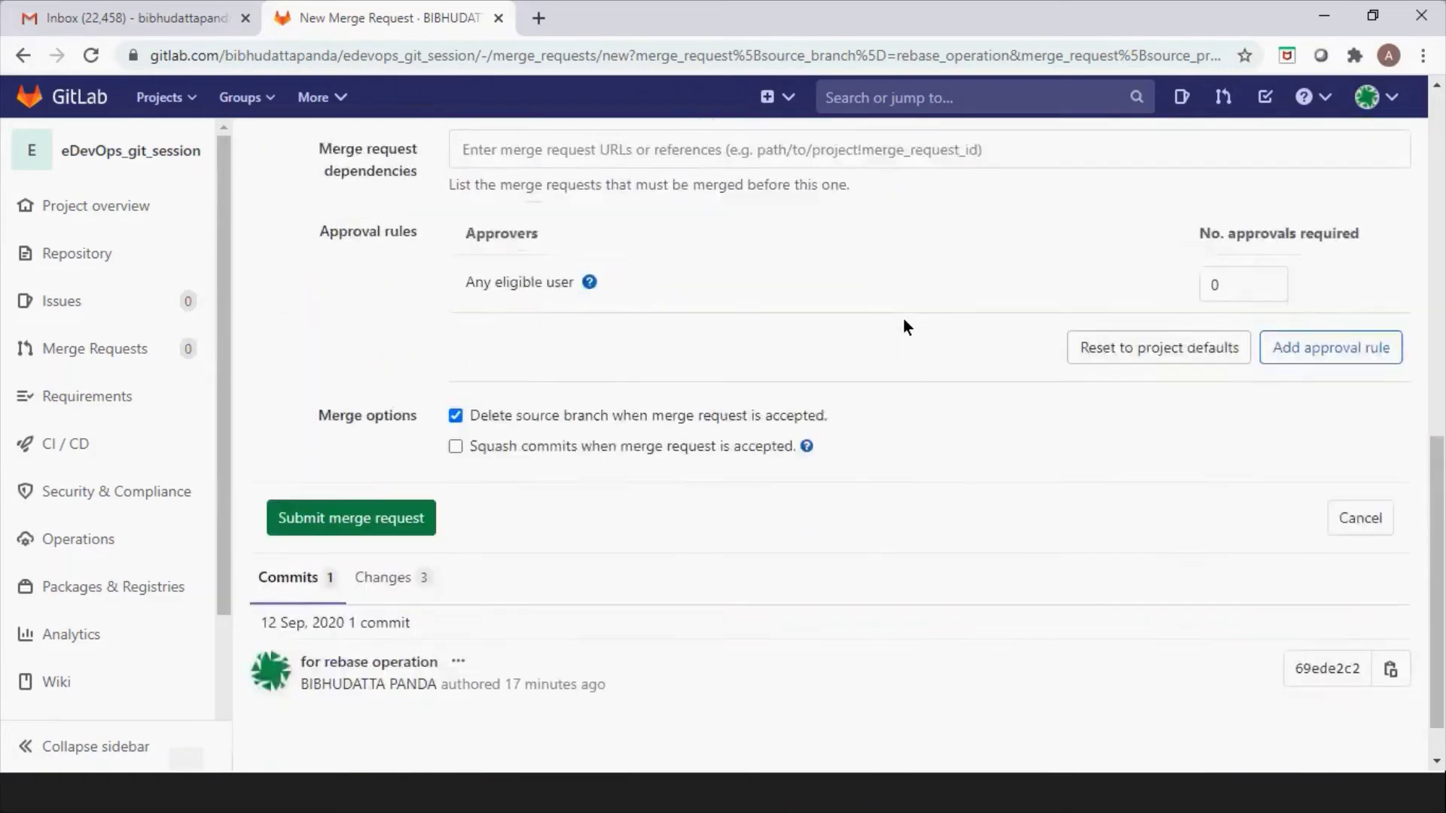
pyautogui.scroll(12, 902, 329)
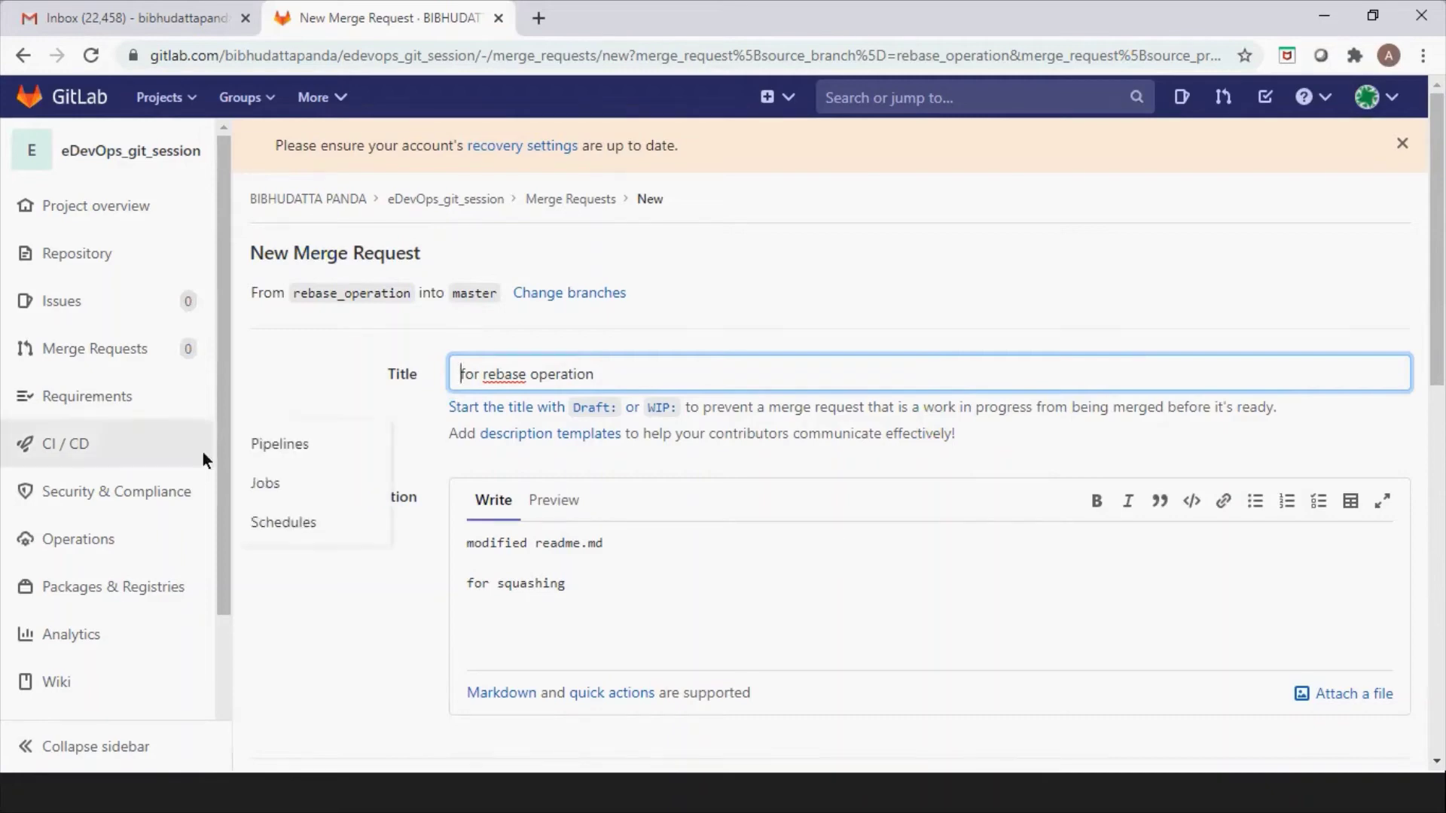
# Go to the GitLab projects dashboard, start the rebase_operation merge request from there and look over the form's fields.
pyautogui.click(104, 352)
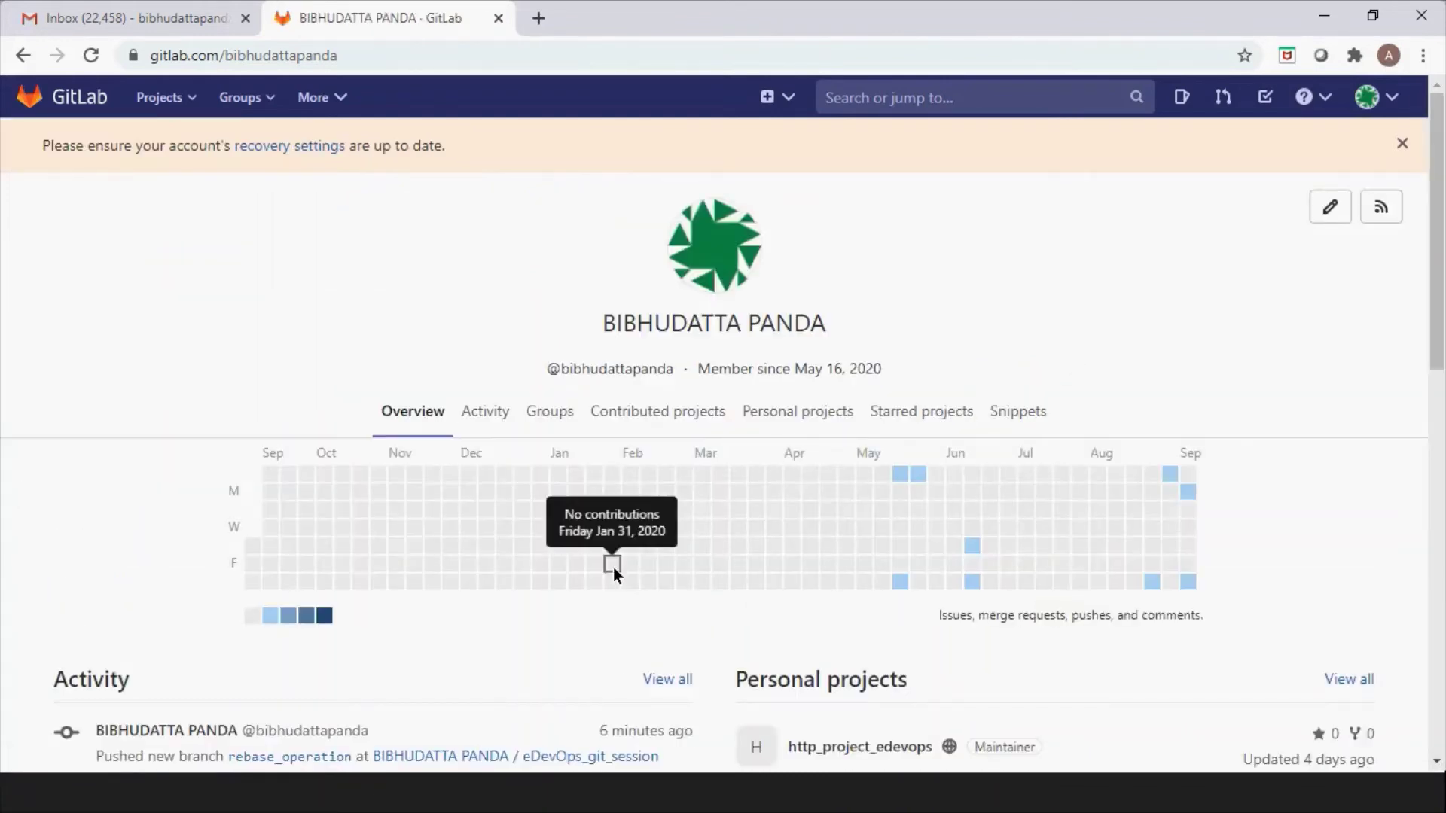
pyautogui.scroll(-1, 612, 567)
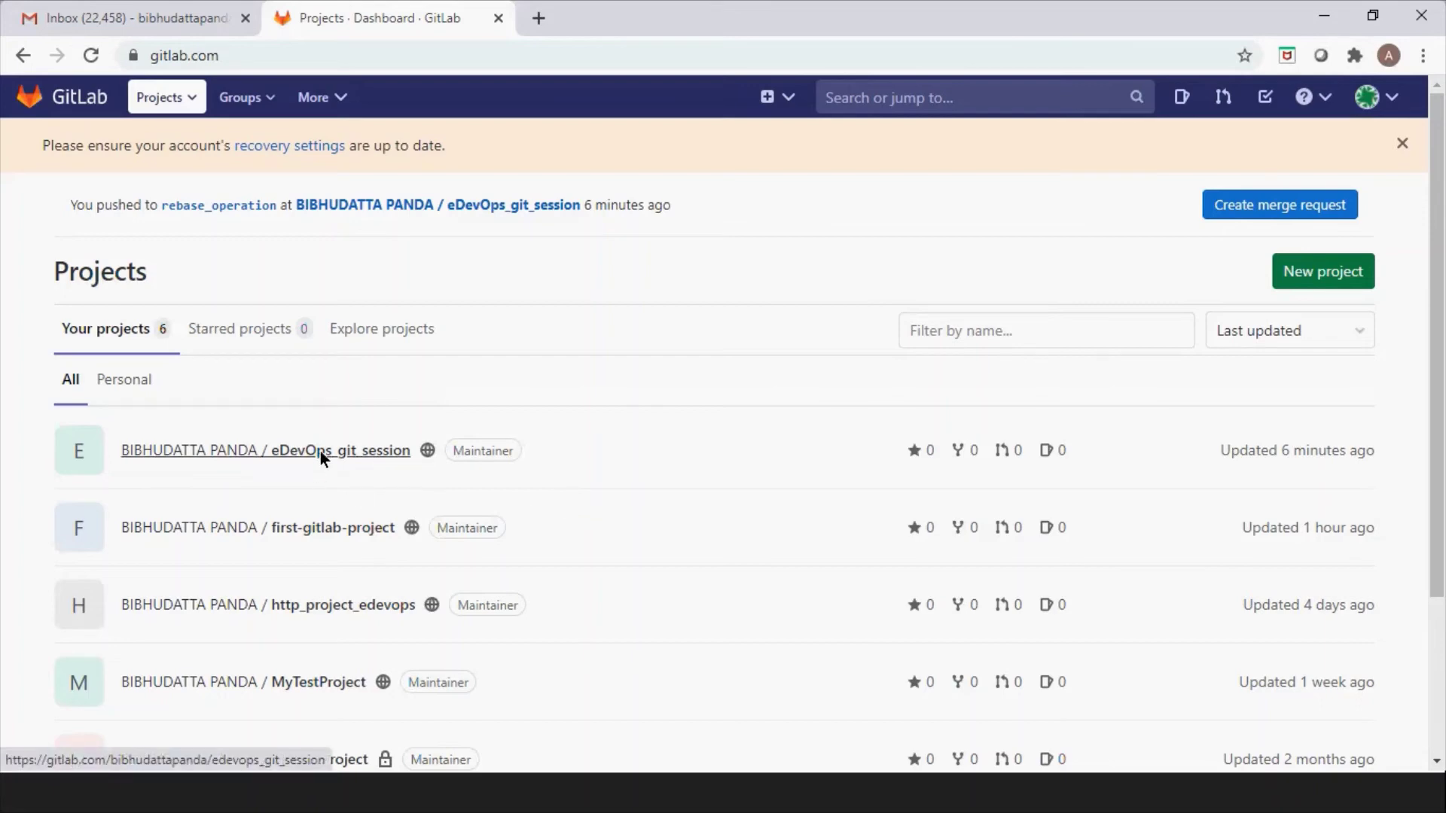
pyautogui.click(1250, 207)
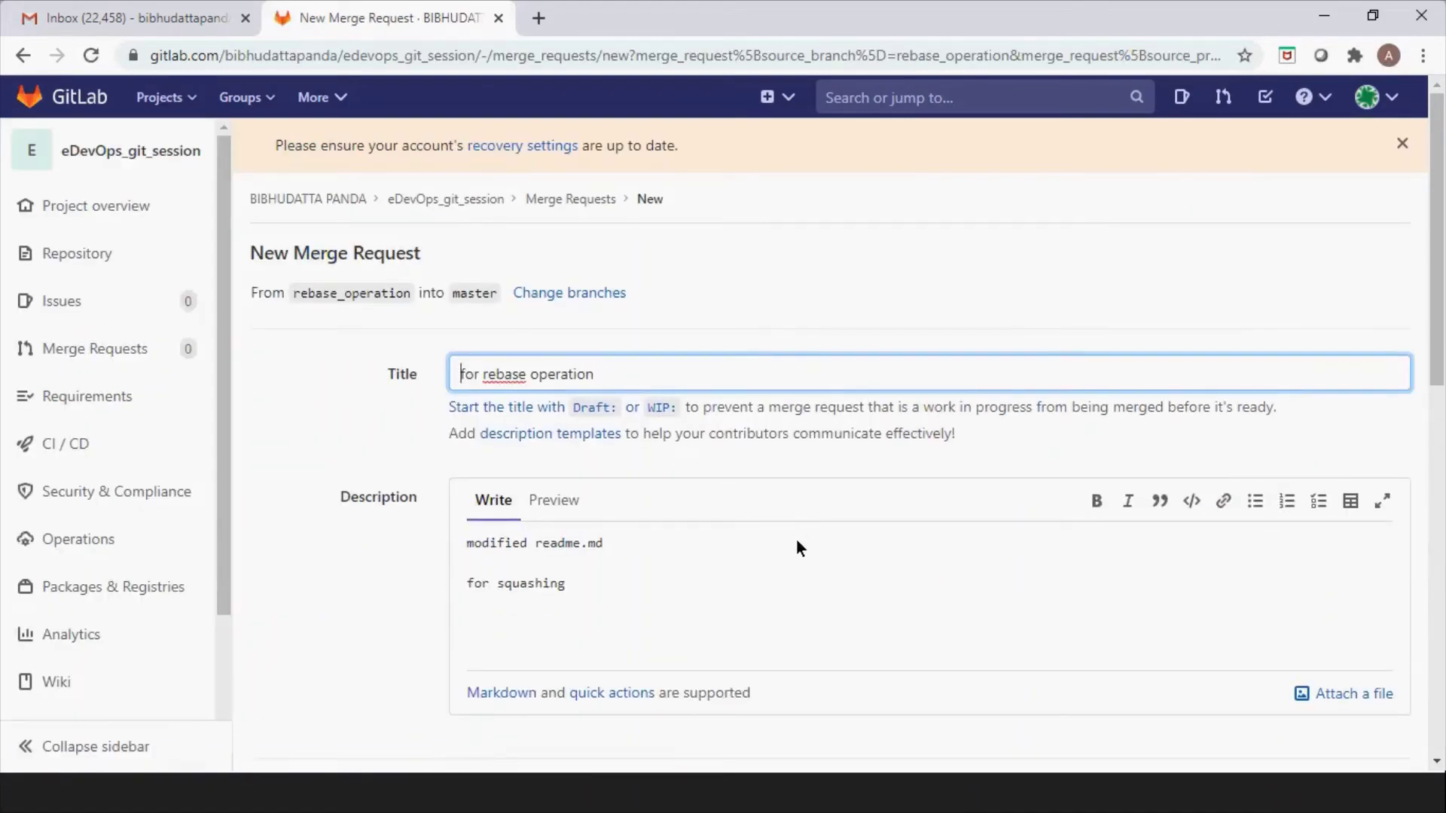
pyautogui.scroll(-1, 767, 527)
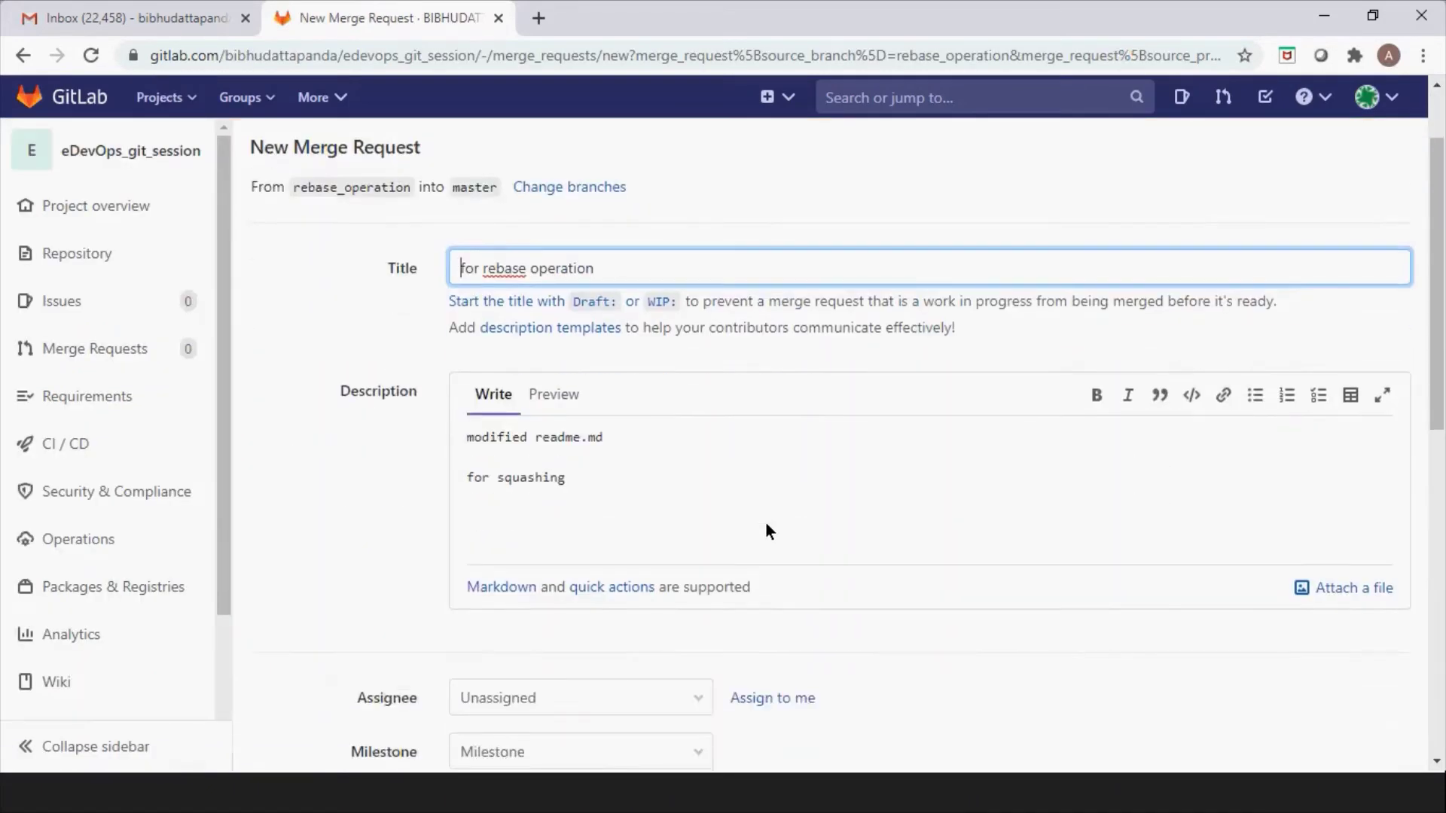
pyautogui.scroll(-4, 766, 527)
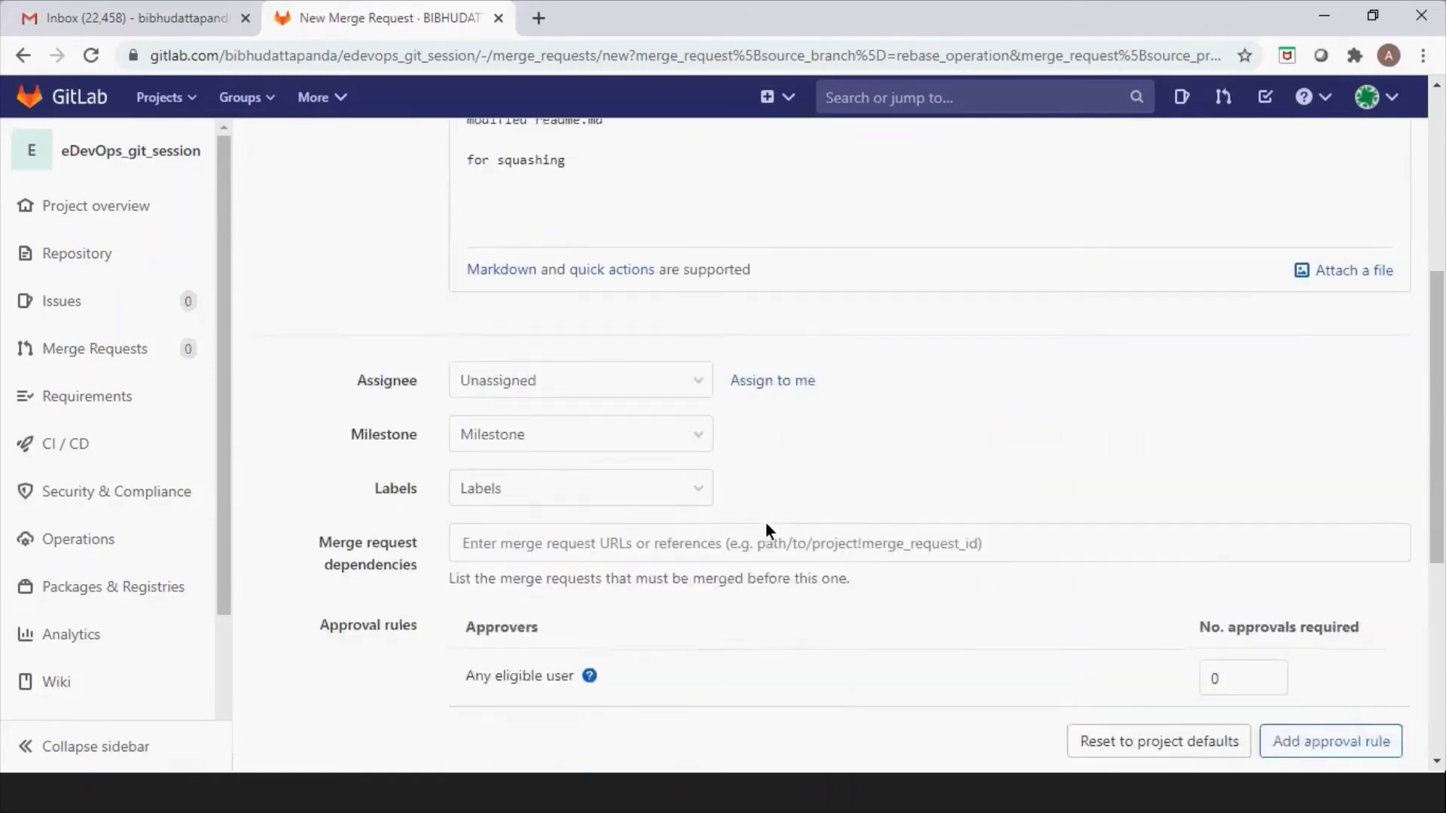
pyautogui.scroll(5, 767, 527)
pyautogui.scroll(1, 765, 521)
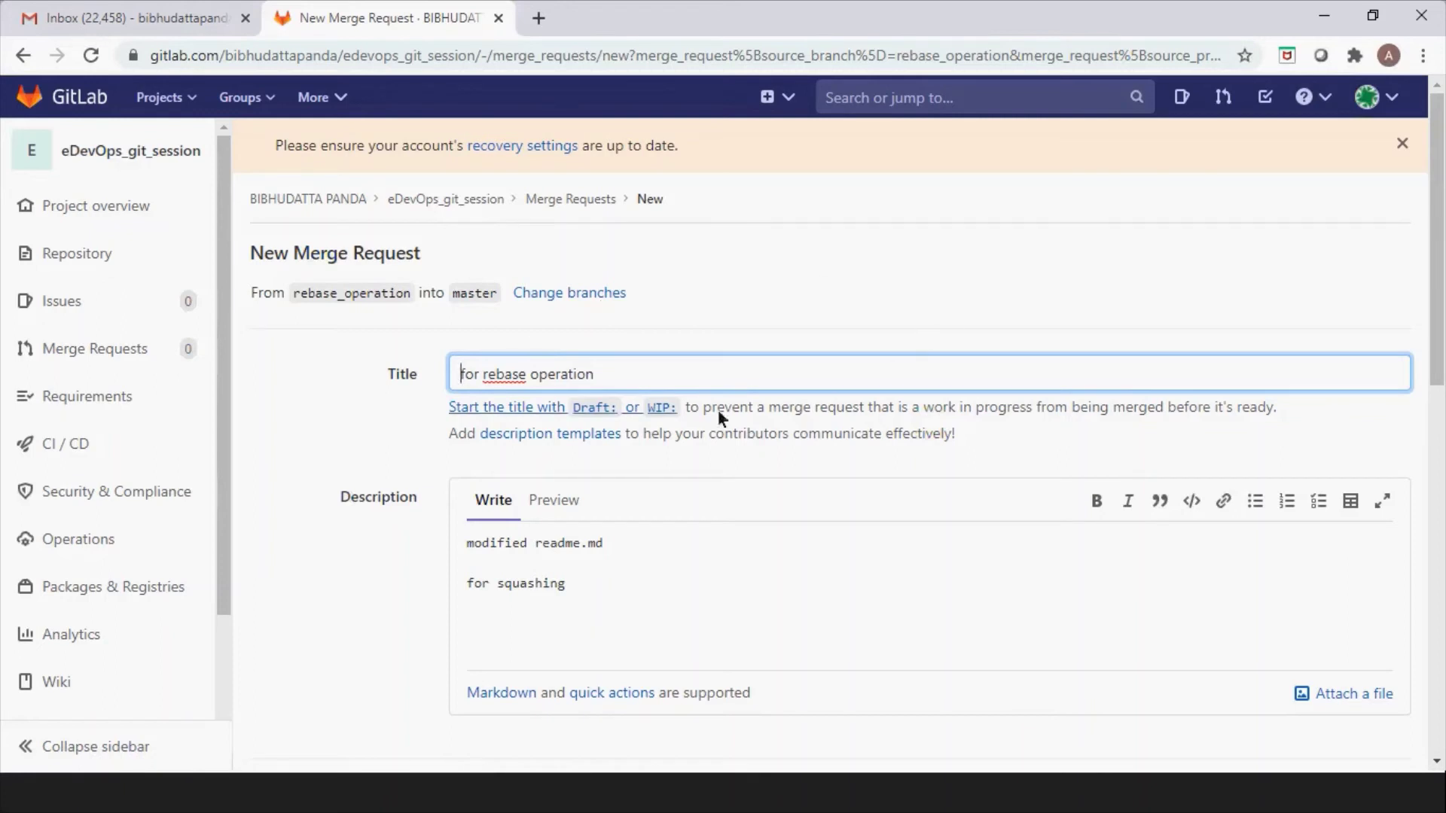
# Highlight the merge request title "for rebase operation" and examine the description and assignee fields.
pyautogui.moveTo(601, 382); pyautogui.dragTo(453, 381)
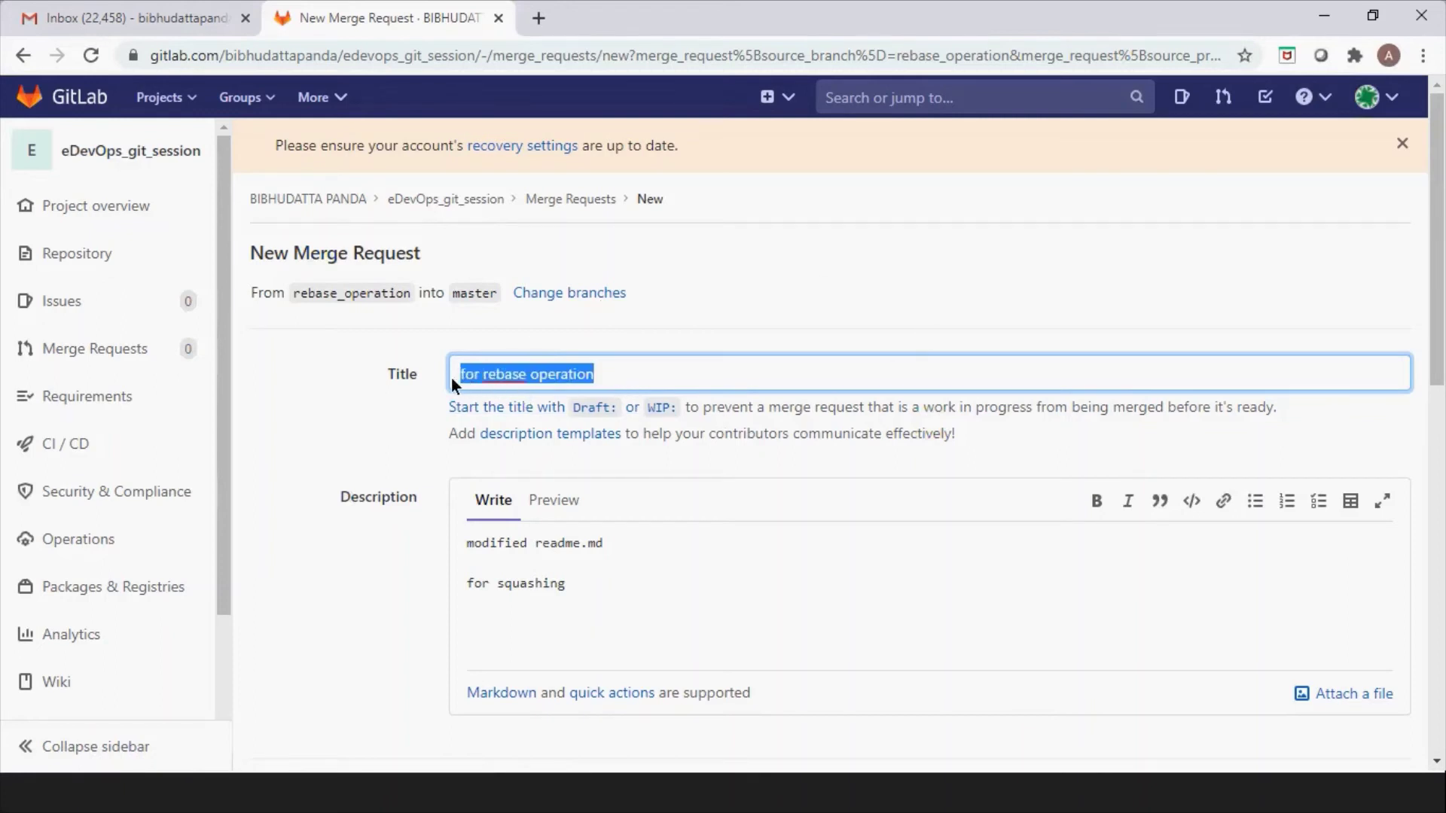
pyautogui.click(398, 419)
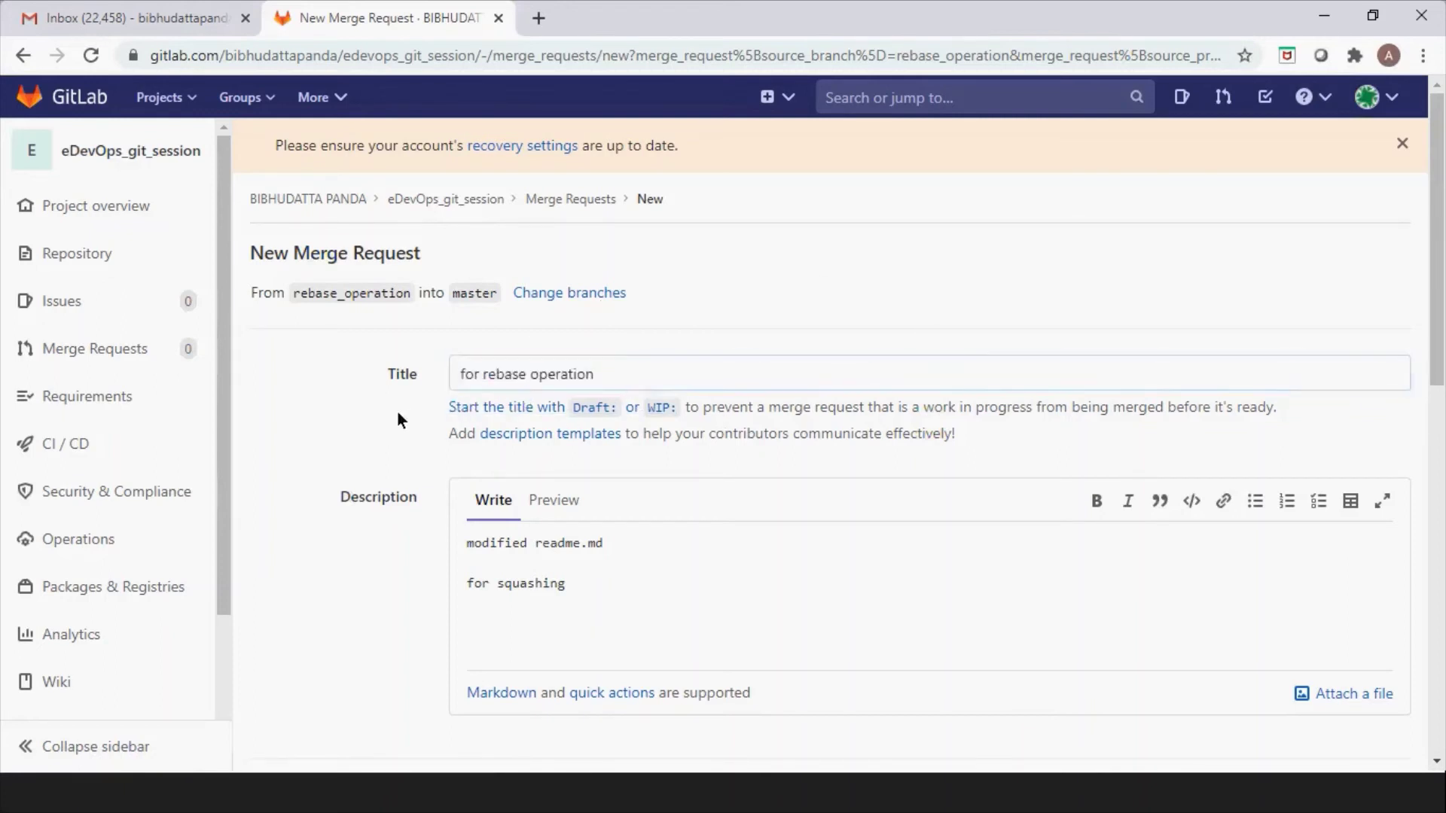
pyautogui.moveTo(455, 375); pyautogui.dragTo(663, 373)
pyautogui.click(932, 284)
pyautogui.moveTo(616, 374); pyautogui.dragTo(482, 381)
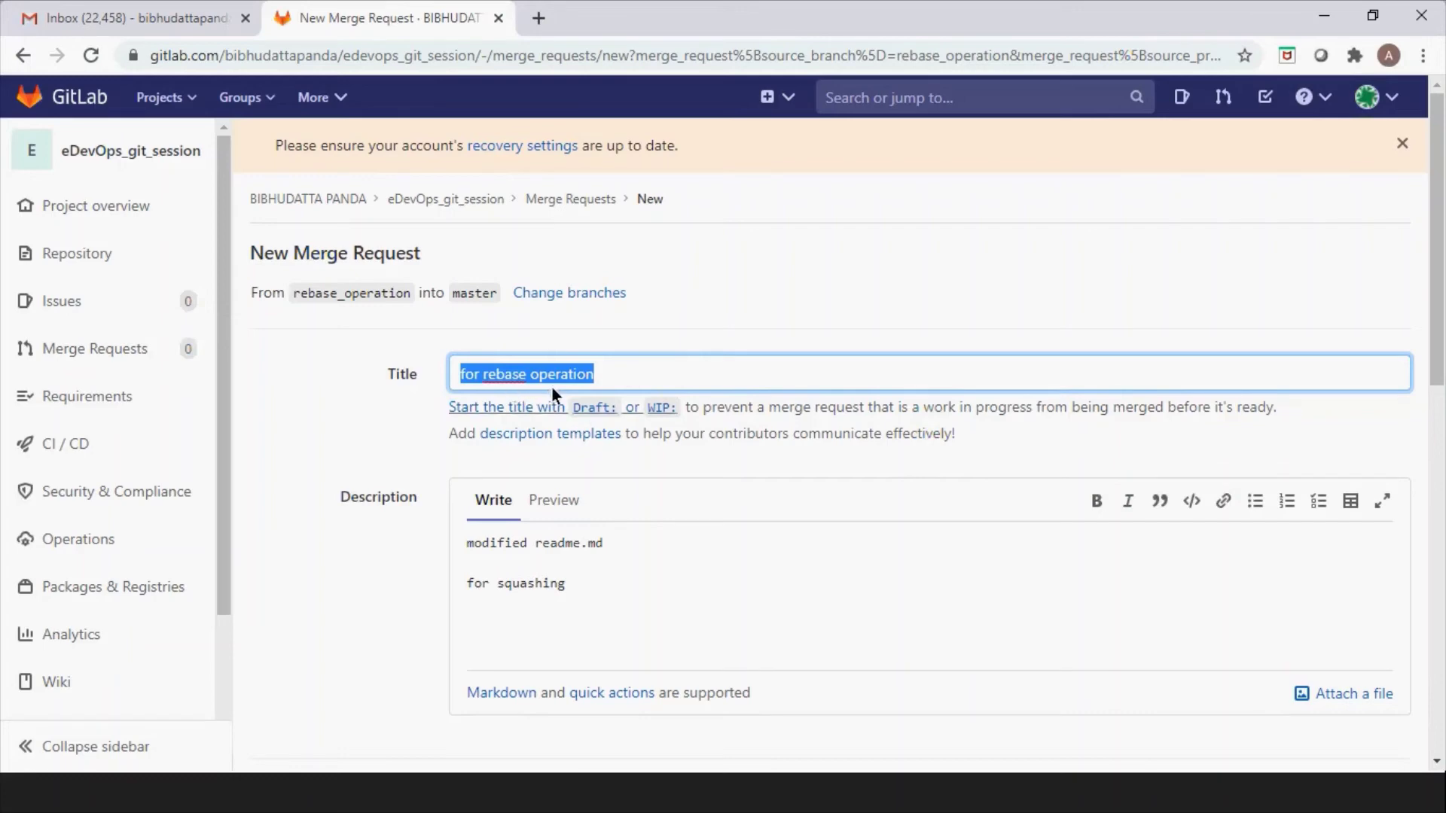
pyautogui.scroll(-2, 354, 486)
pyautogui.scroll(-2, 350, 486)
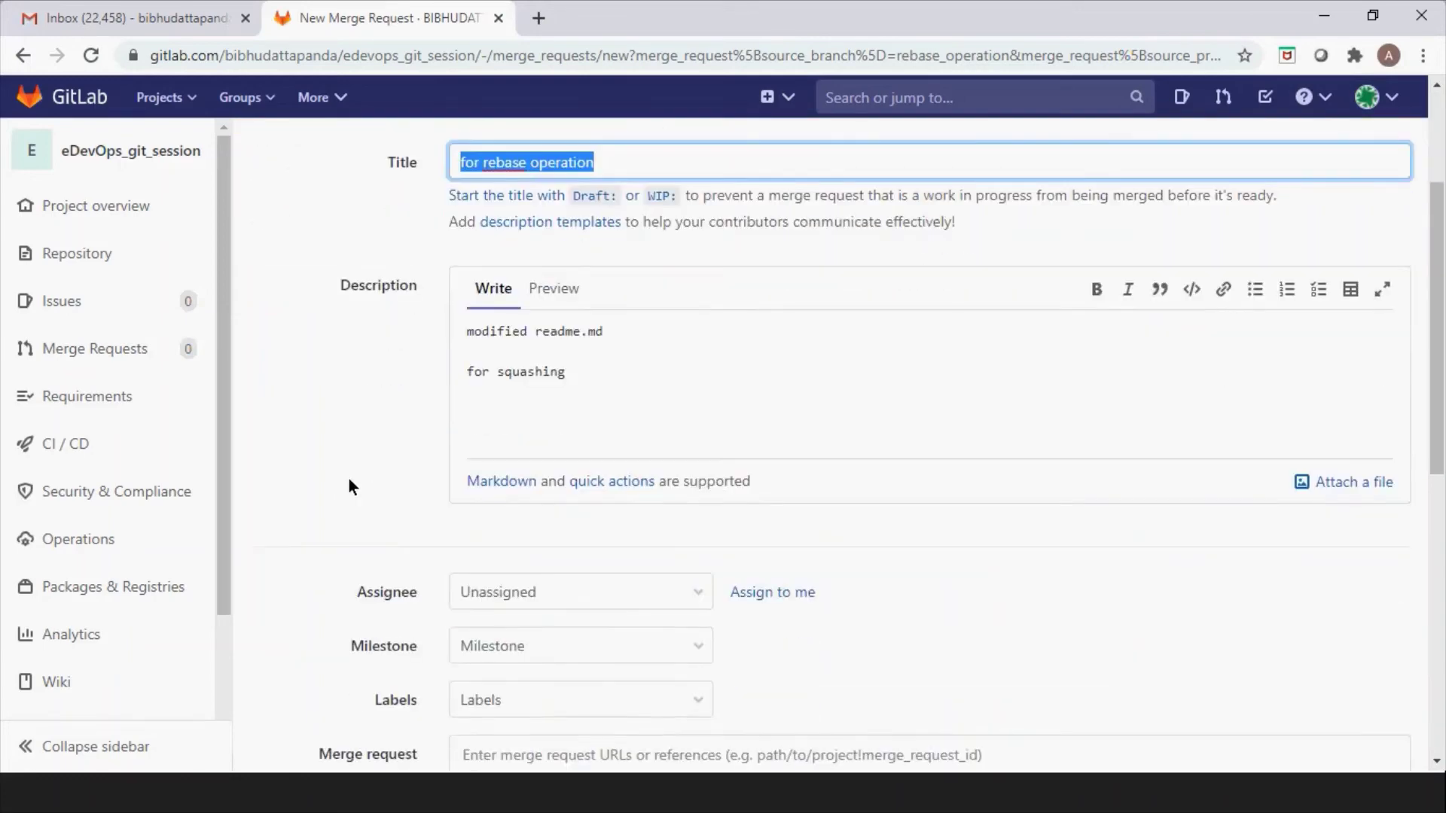
pyautogui.scroll(4, 350, 482)
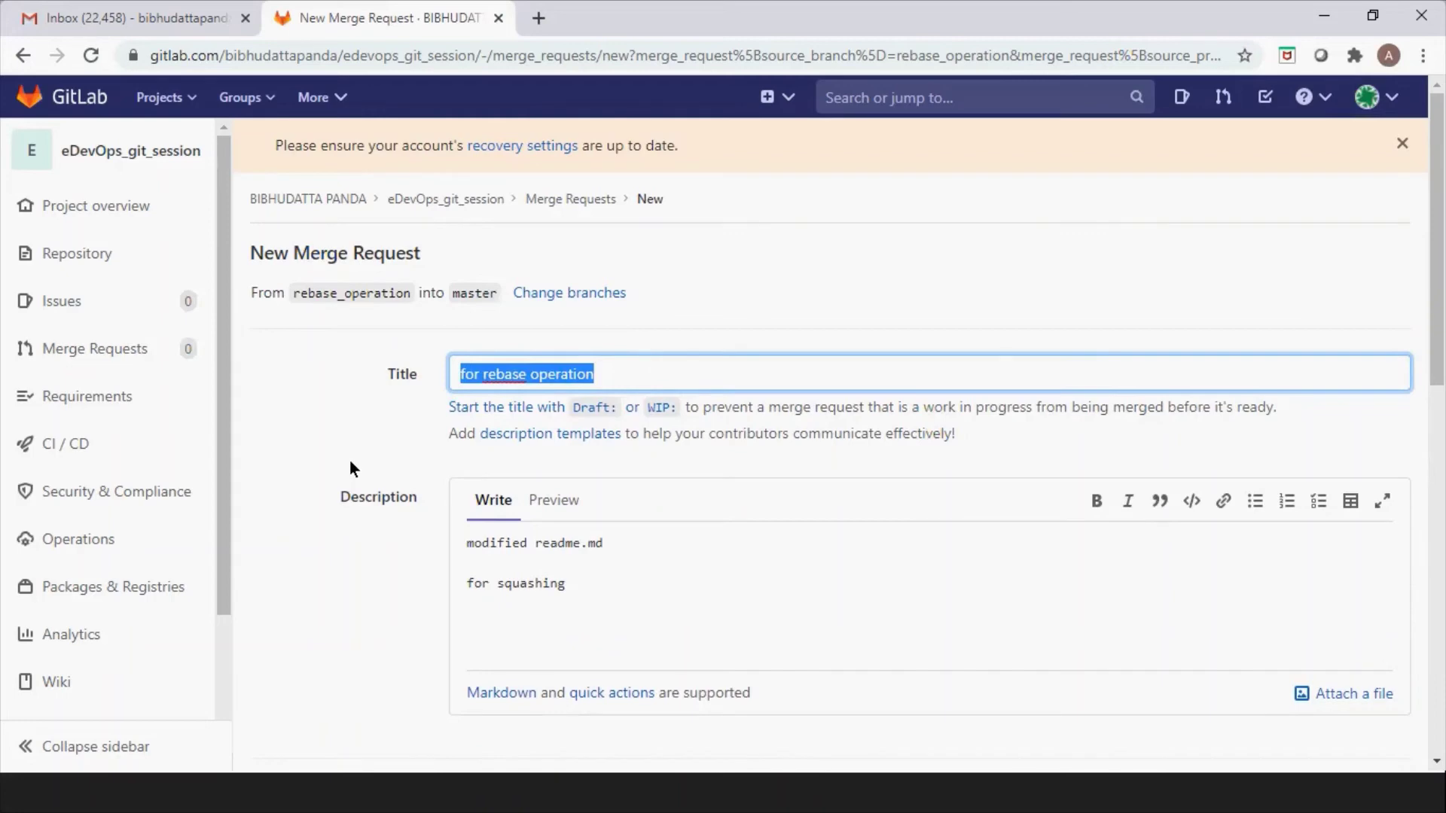
# Highlight the description text "modified readme.md" and "for squashing" and examine it, then clear the selection.
pyautogui.scroll(-2, 349, 468)
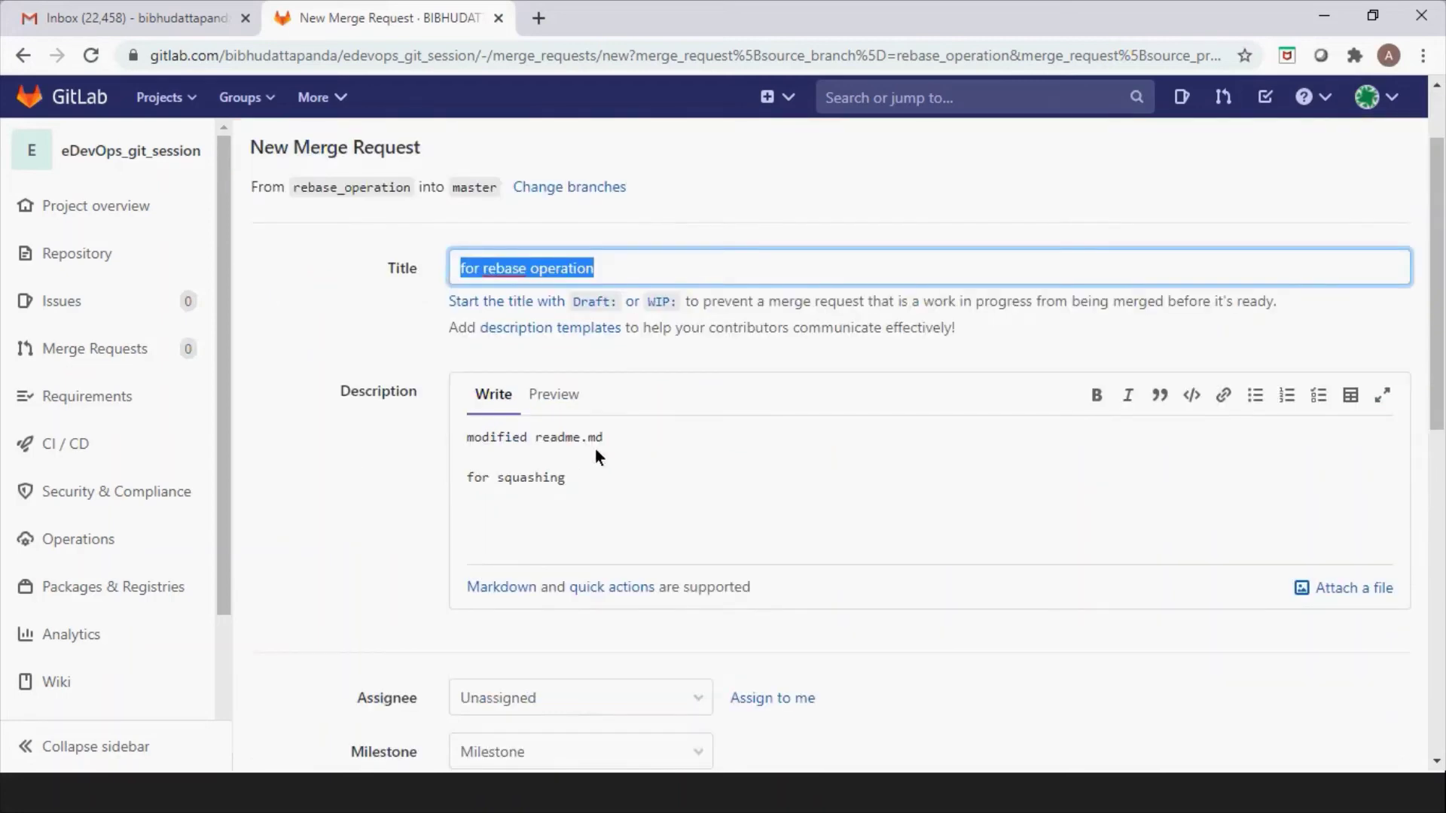
pyautogui.moveTo(577, 484); pyautogui.dragTo(459, 446)
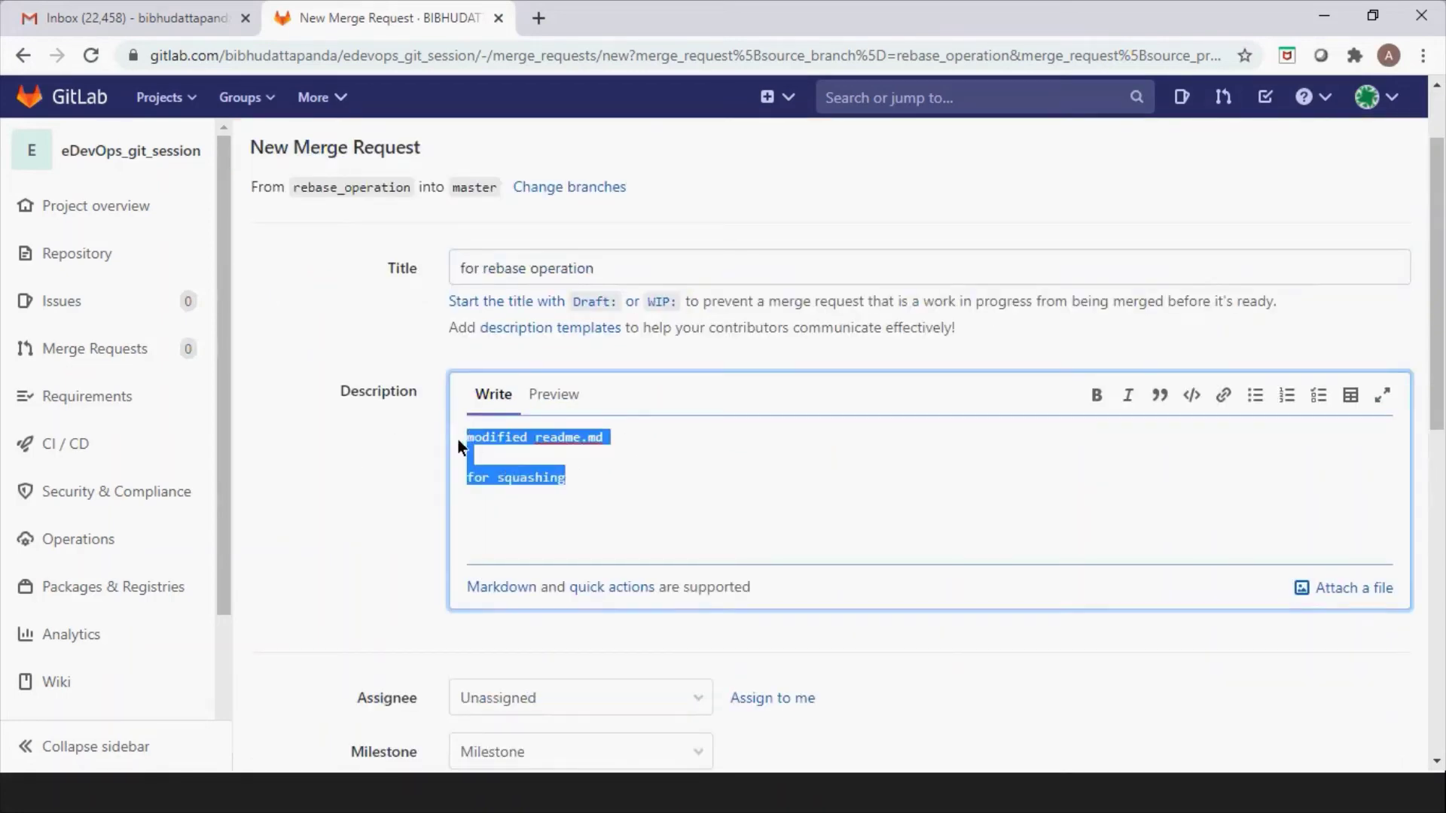
pyautogui.click(649, 492)
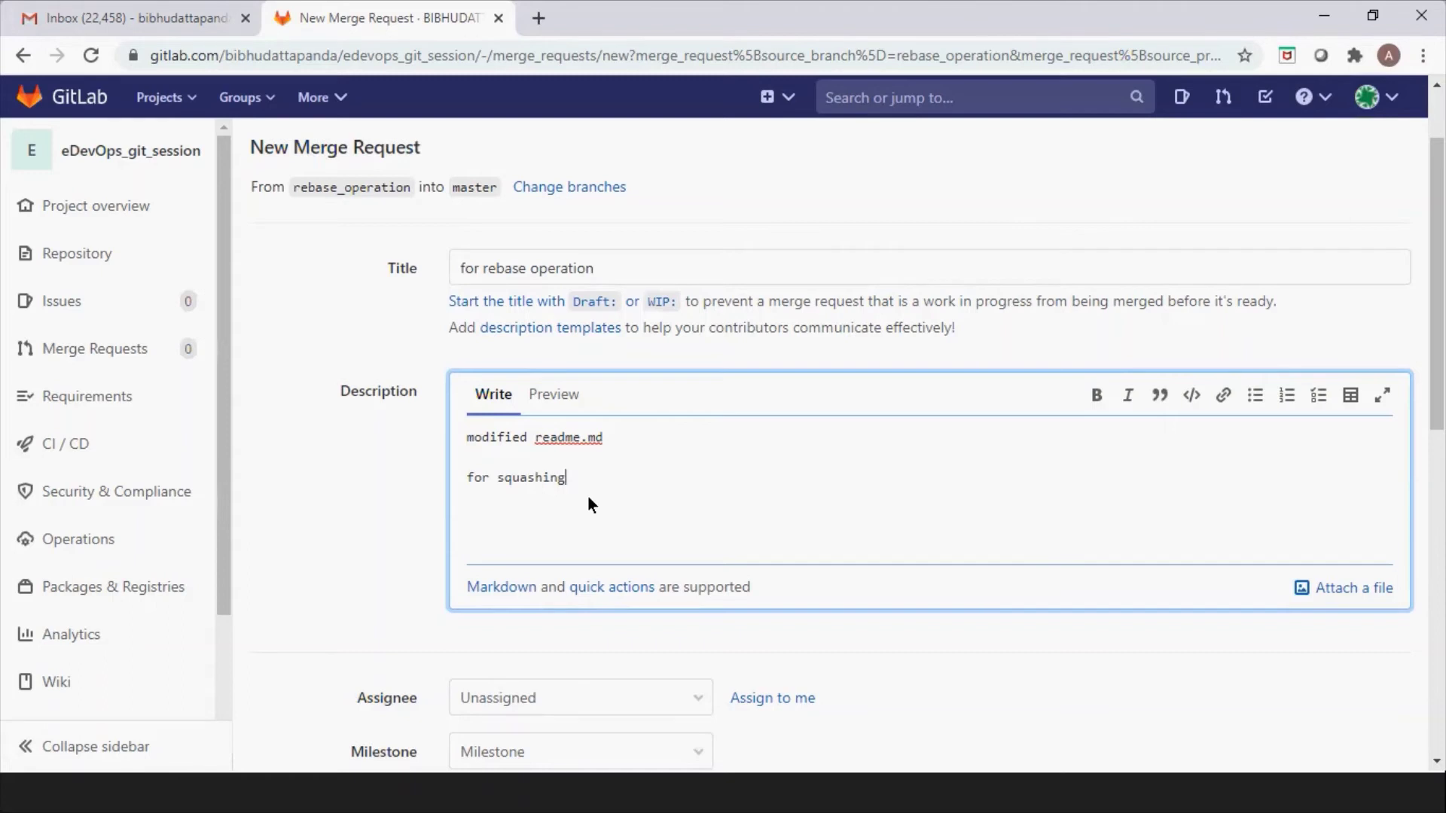
pyautogui.moveTo(508, 453); pyautogui.dragTo(471, 437)
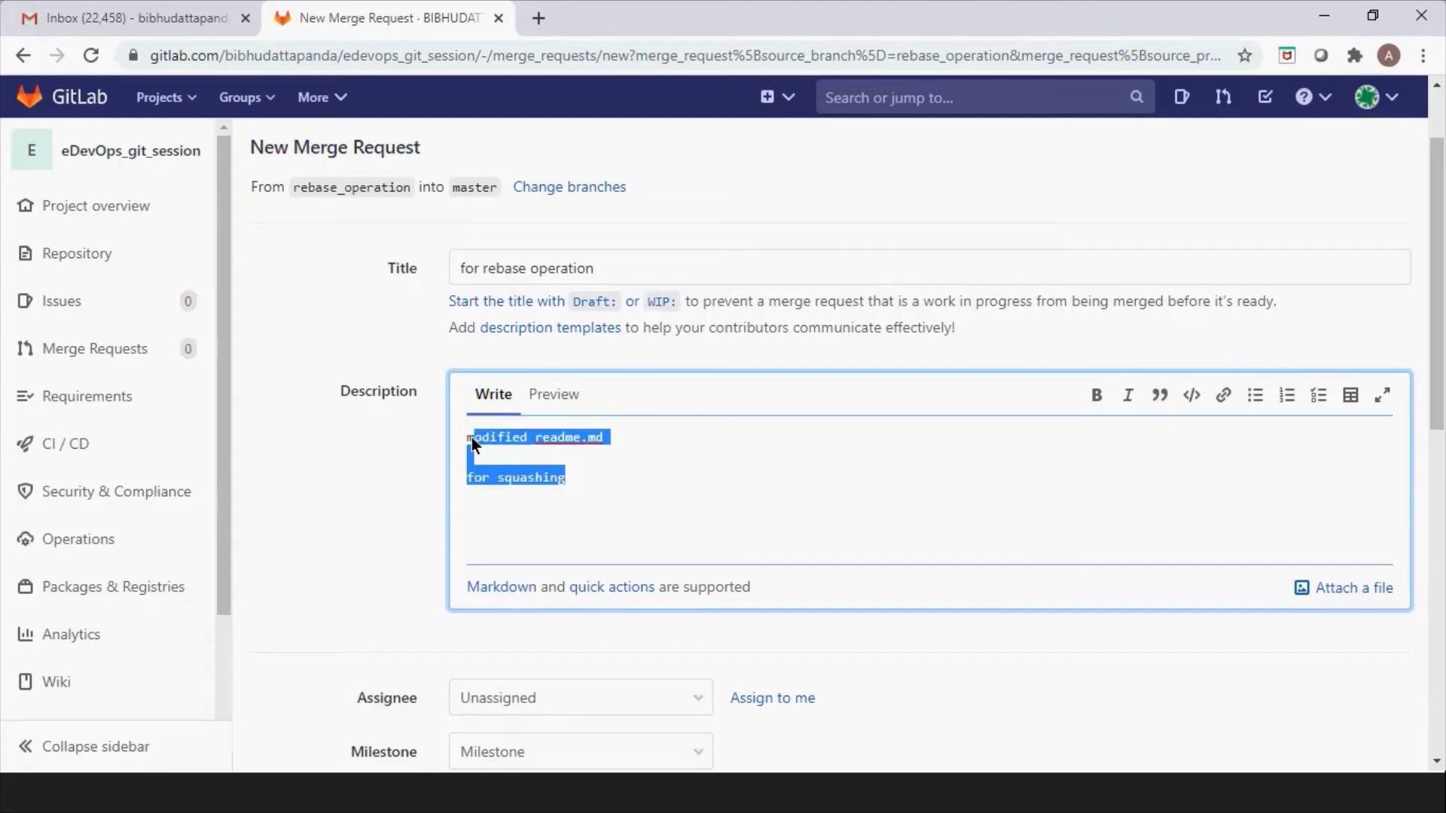
pyautogui.click(694, 488)
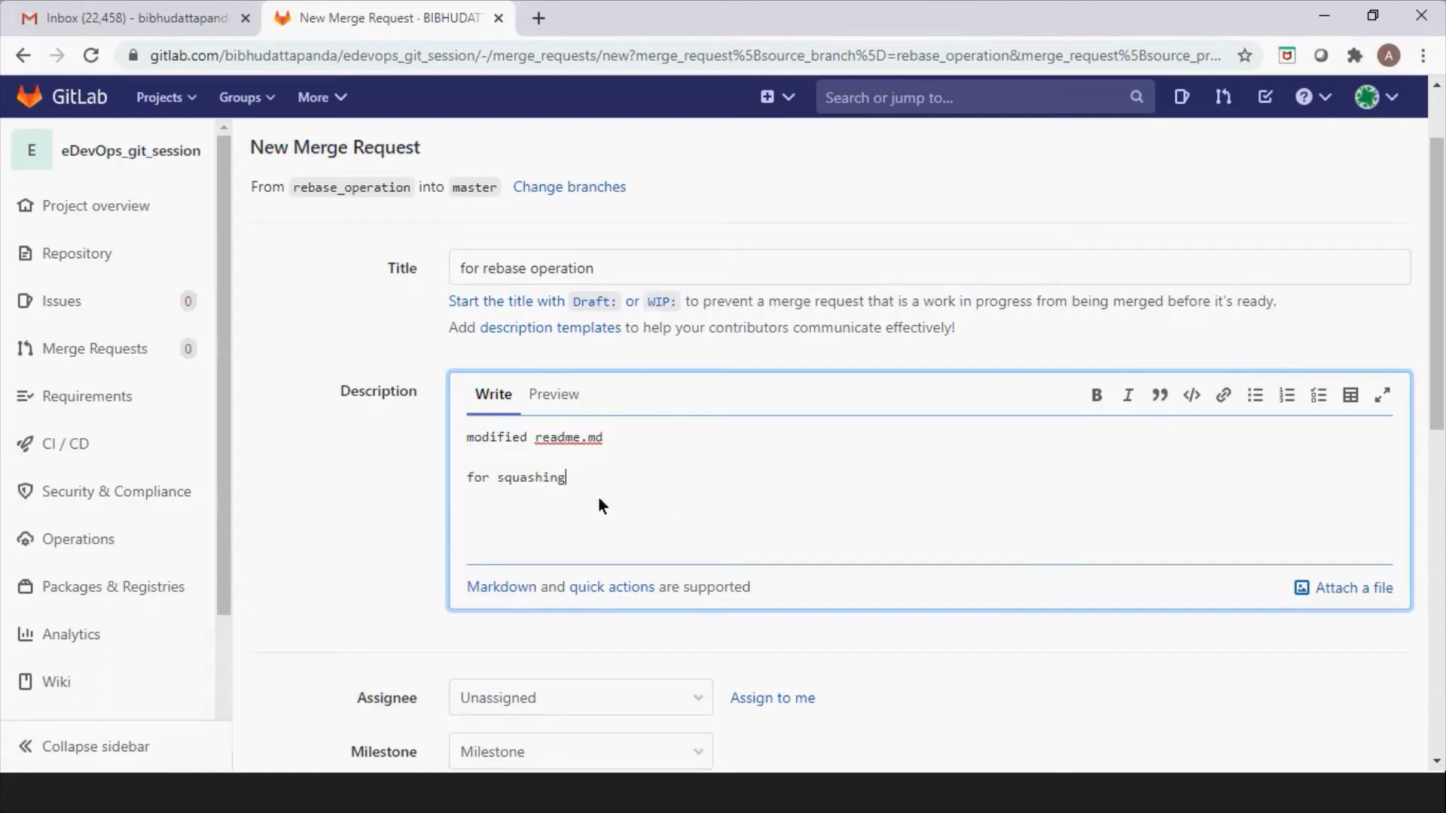
pyautogui.moveTo(568, 482); pyautogui.dragTo(464, 439)
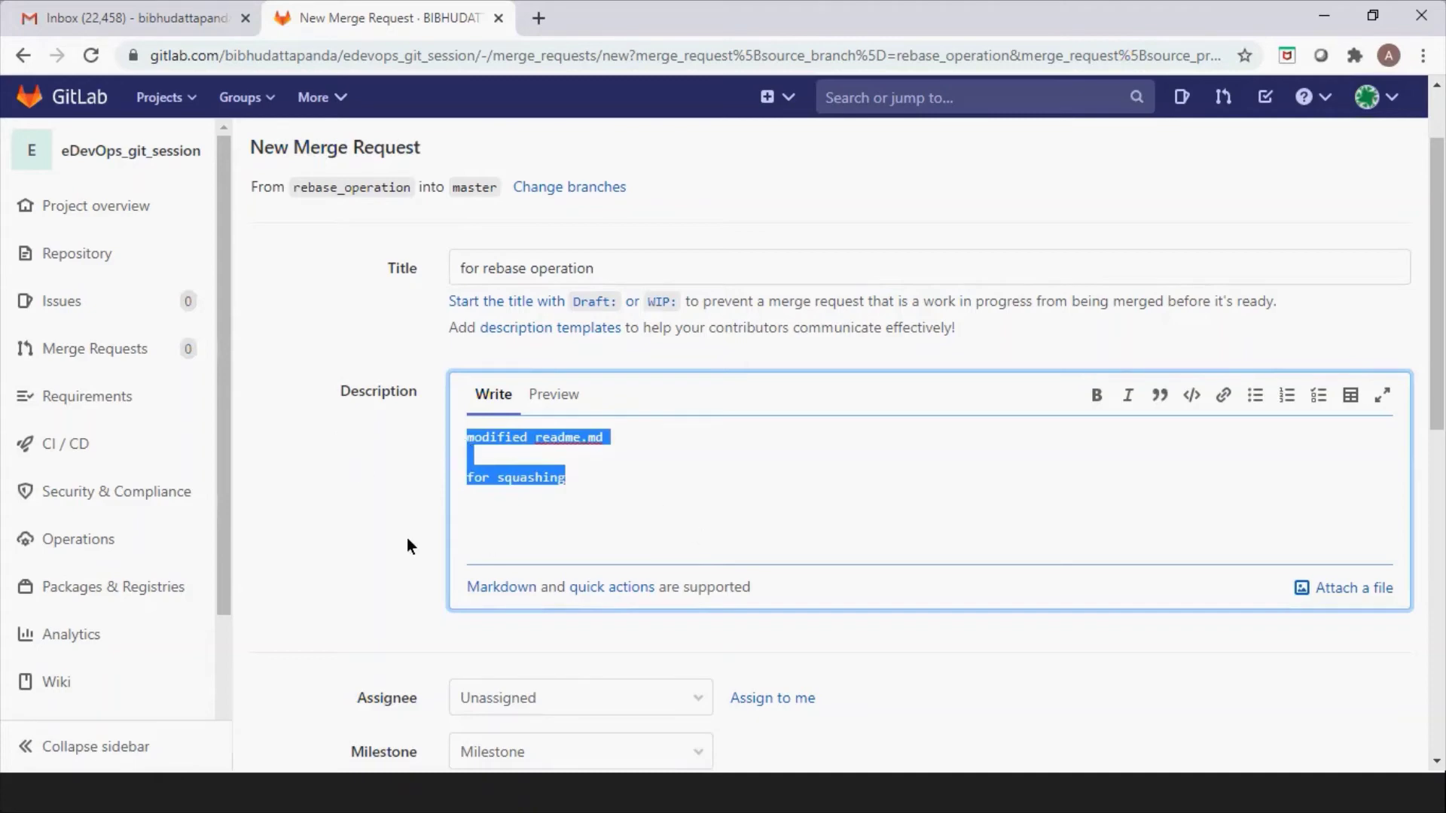
pyautogui.scroll(-4, 387, 542)
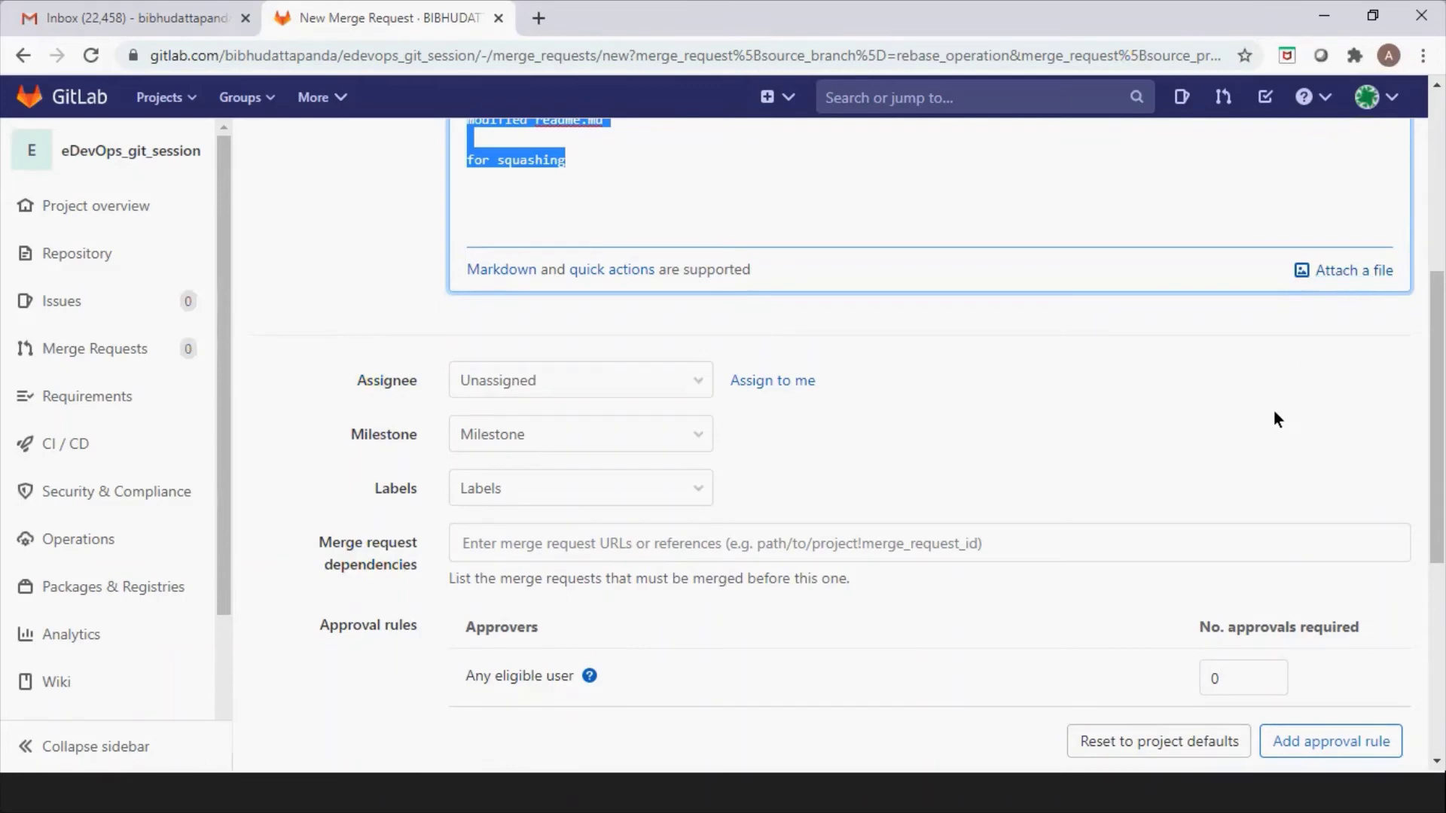
pyautogui.scroll(2, 1274, 412)
pyautogui.click(646, 312)
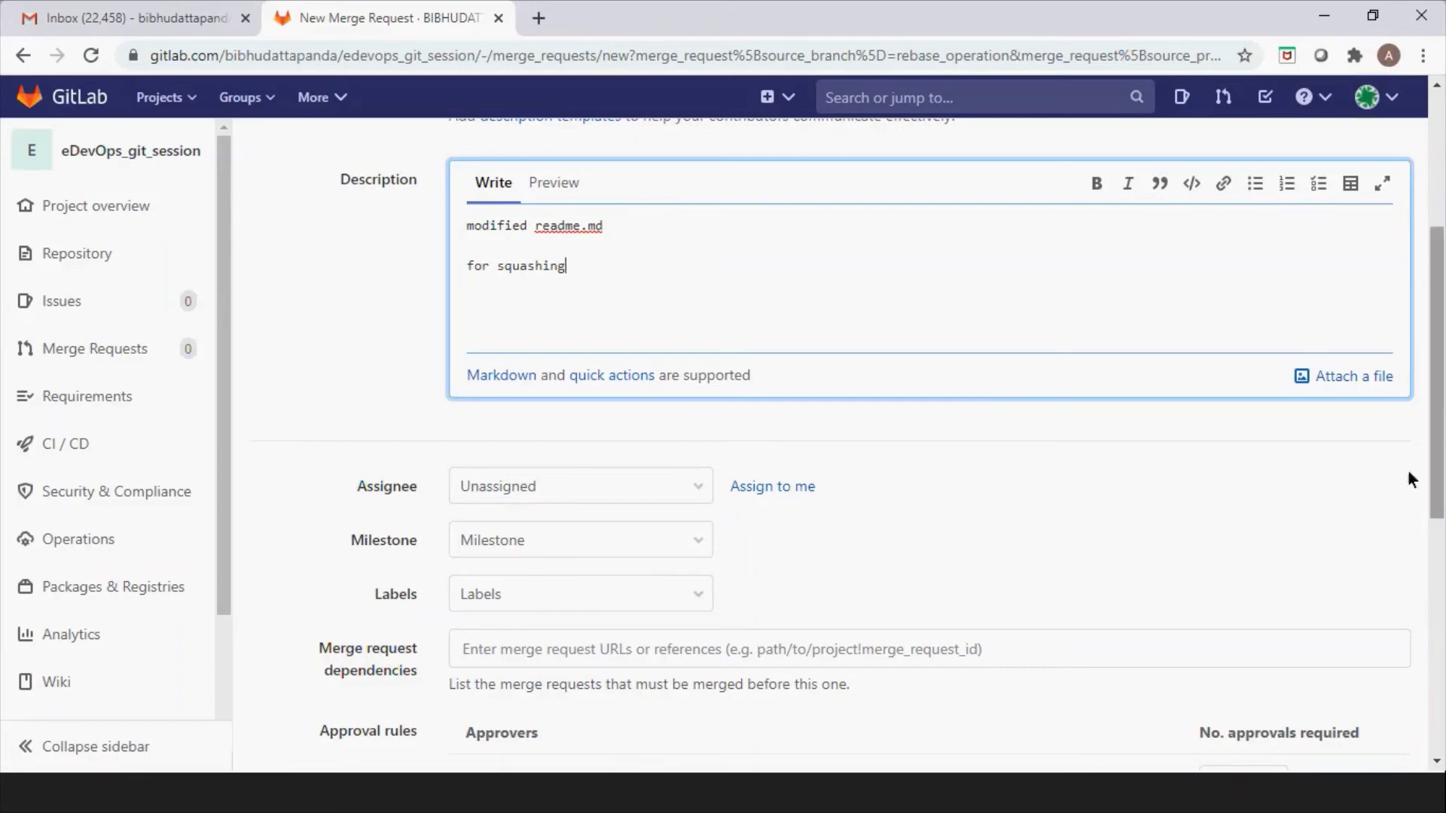
# Examine the users available as assignee for the merge request without selecting one.
pyautogui.scroll(-2, 1077, 457)
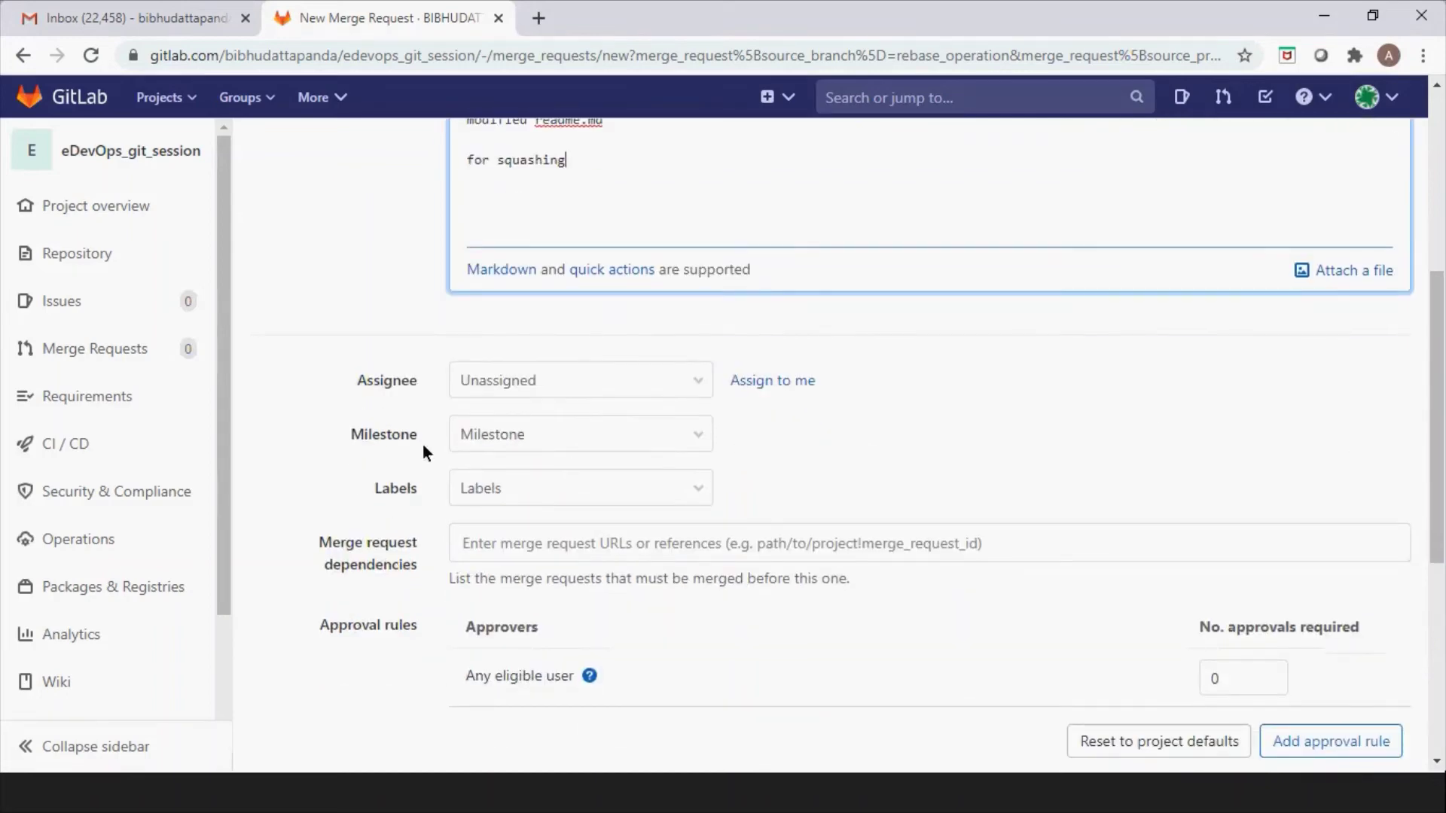
pyautogui.click(697, 379)
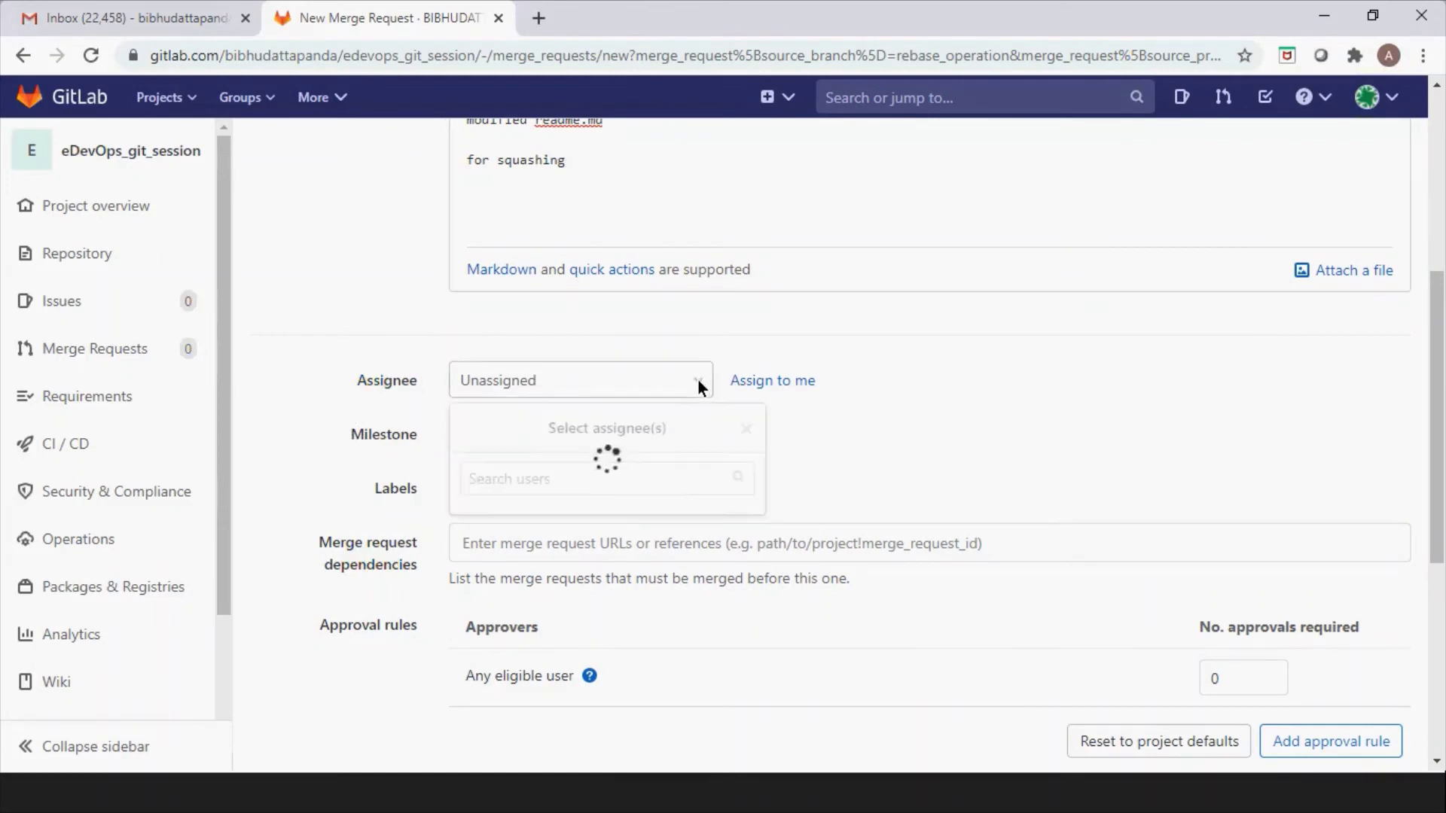
pyautogui.click(1032, 381)
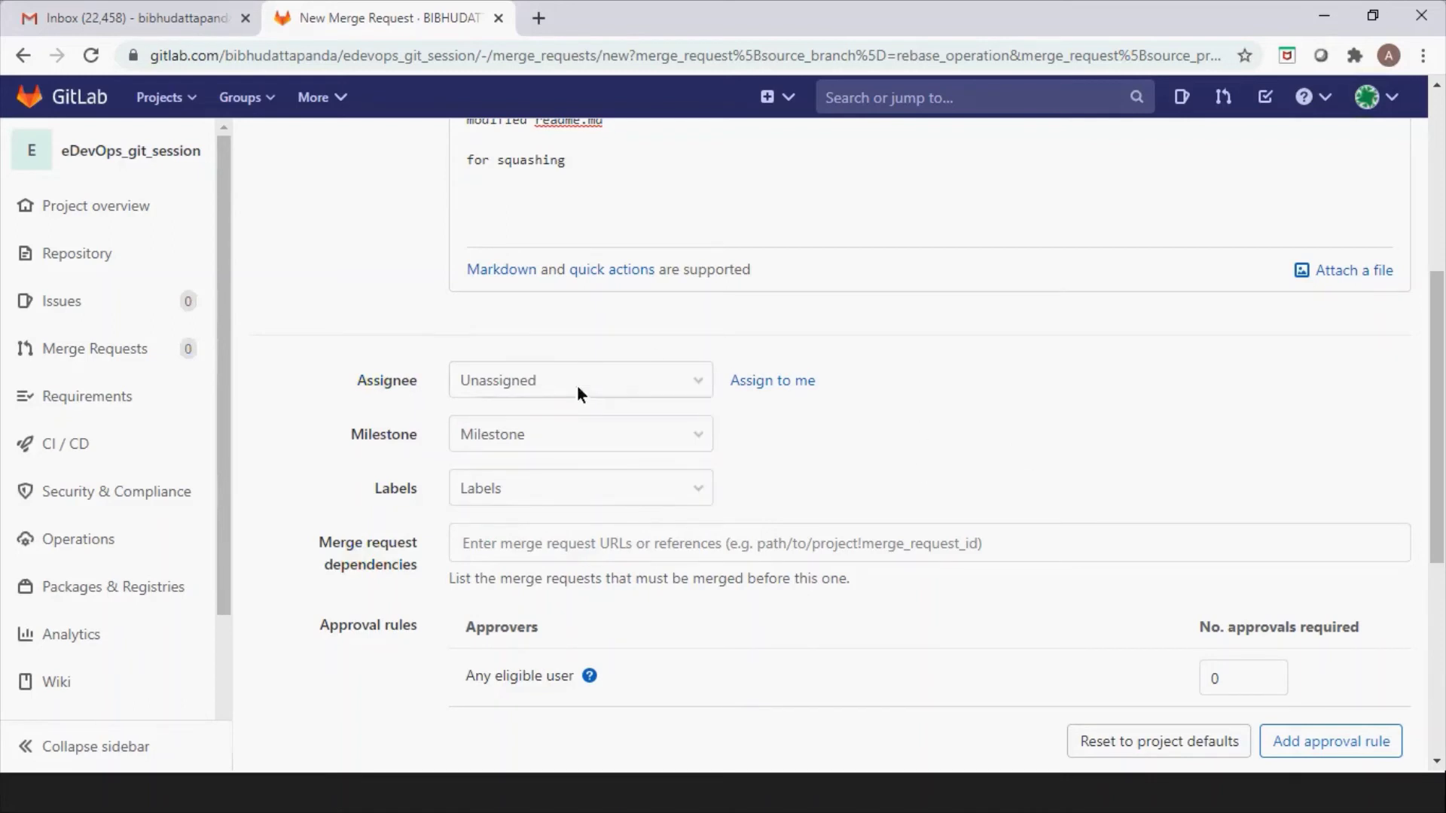
pyautogui.click(698, 379)
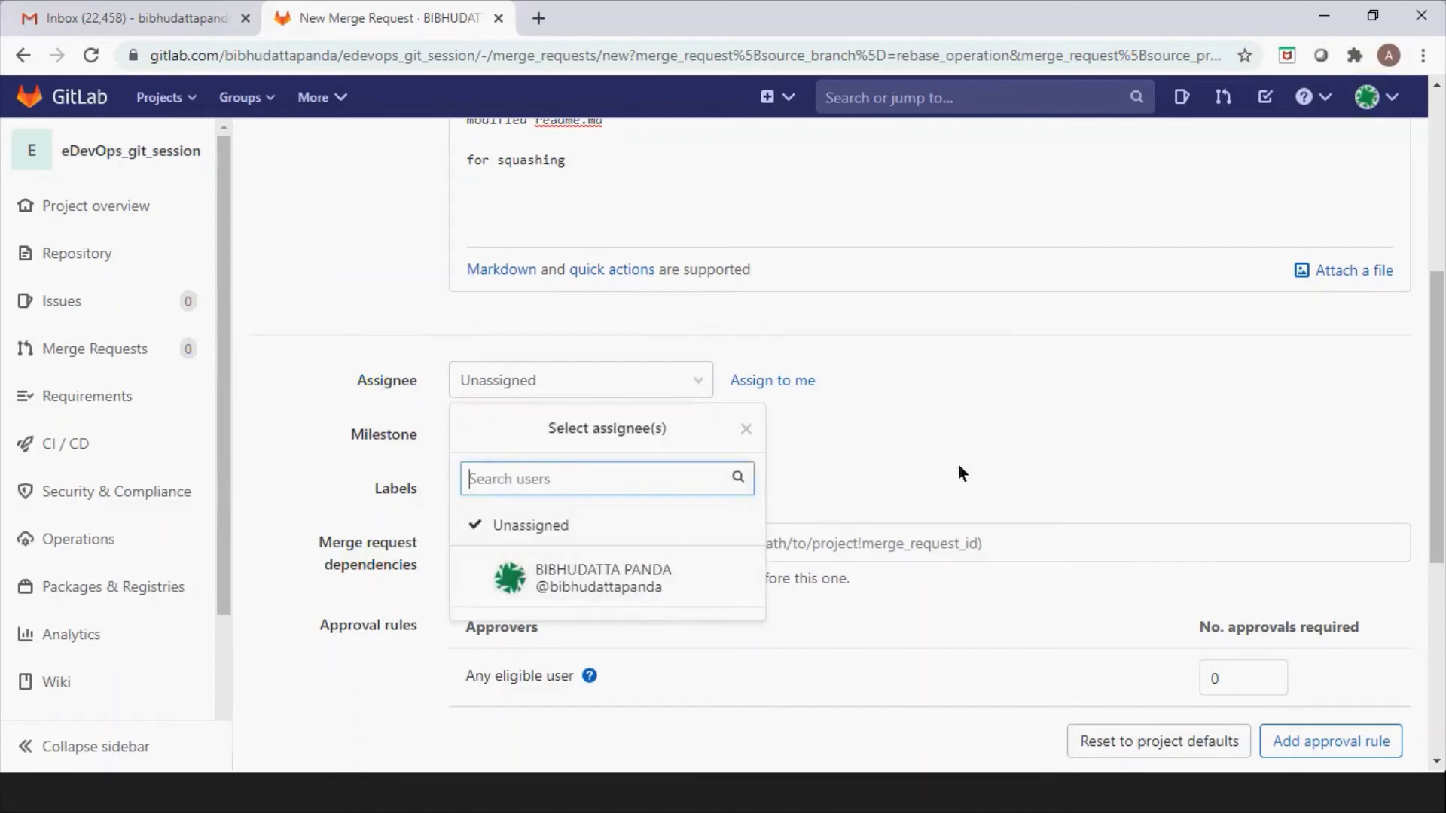
pyautogui.click(1034, 386)
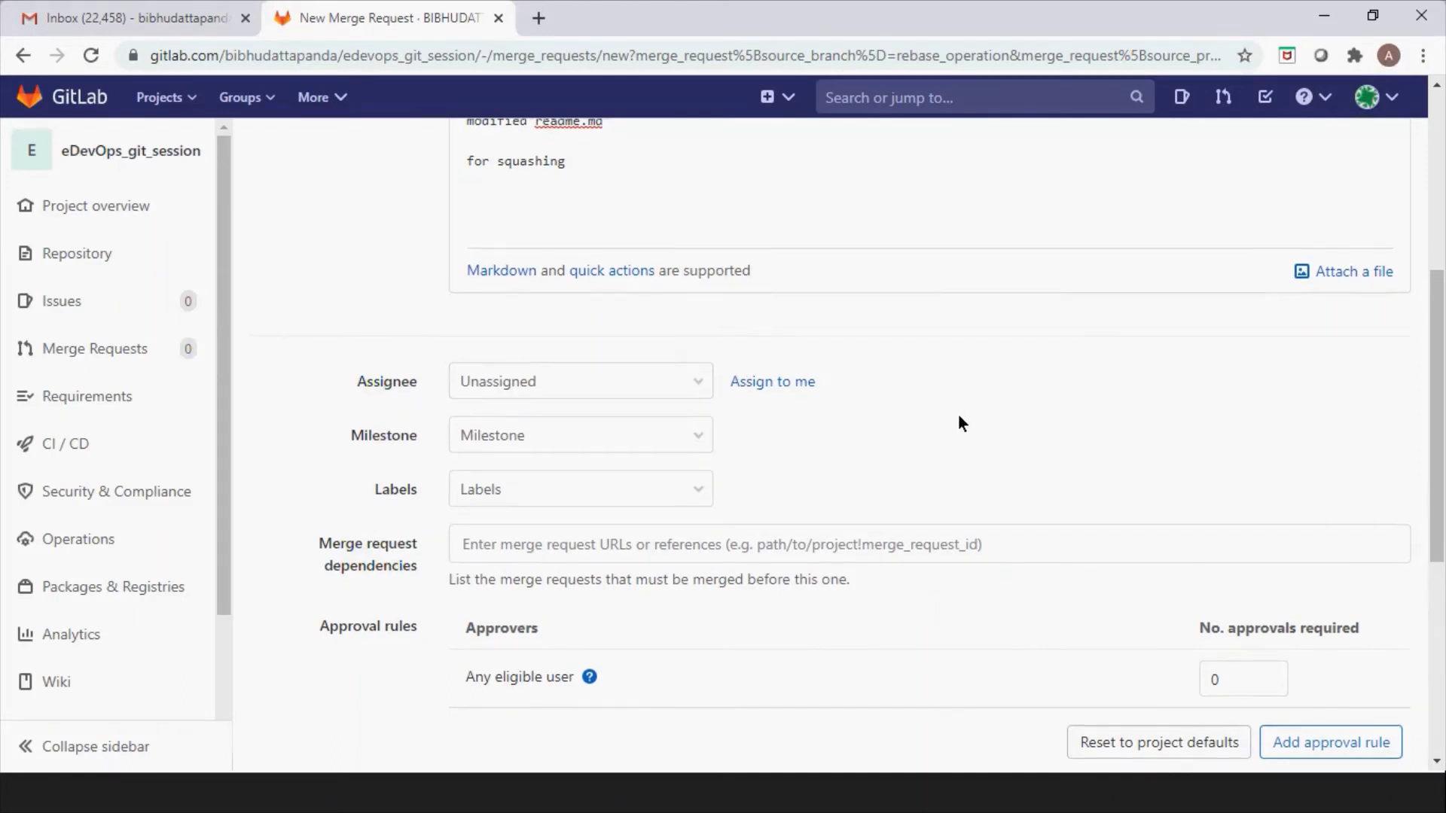
pyautogui.scroll(1, 957, 413)
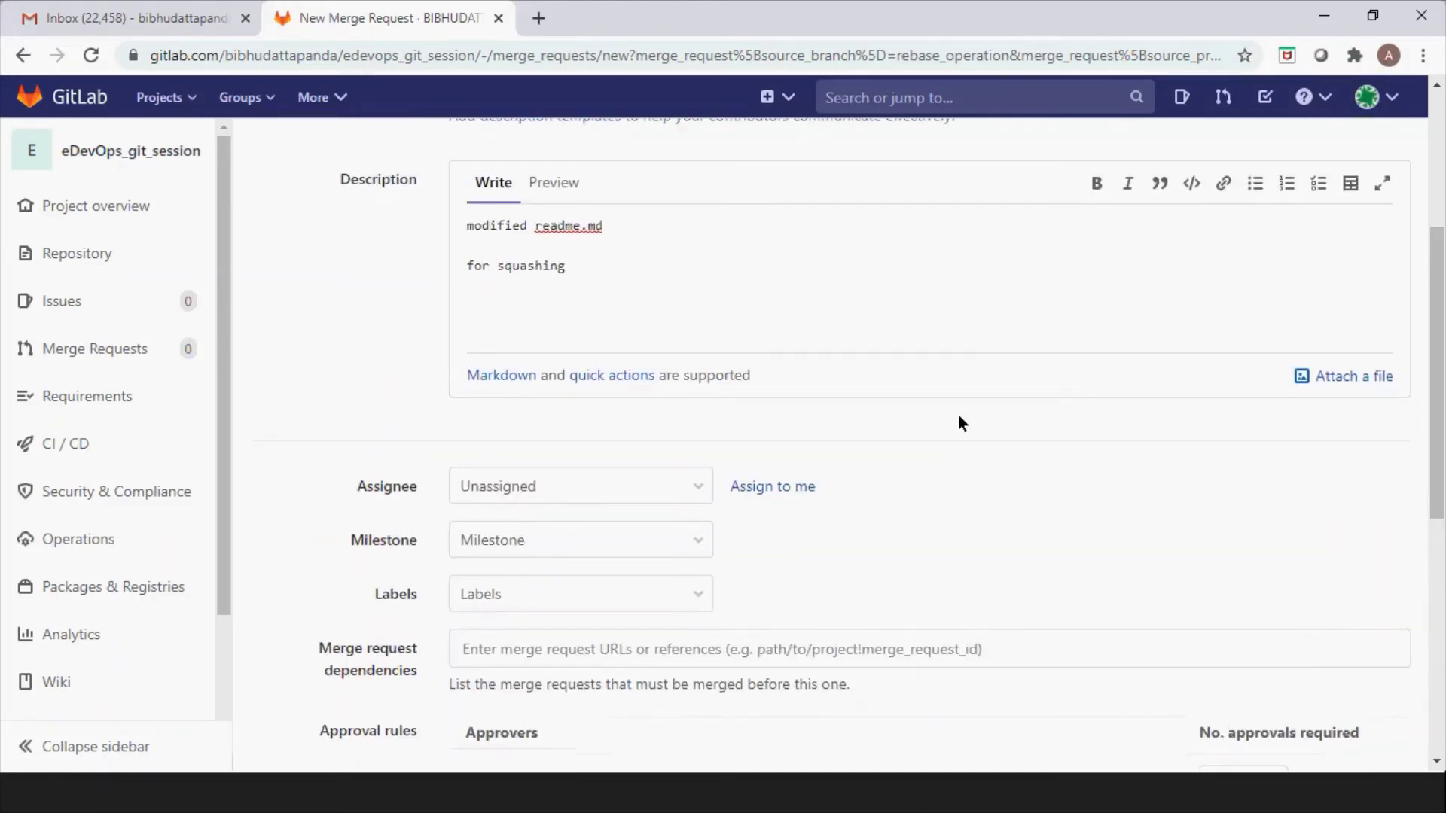
pyautogui.scroll(-1, 958, 422)
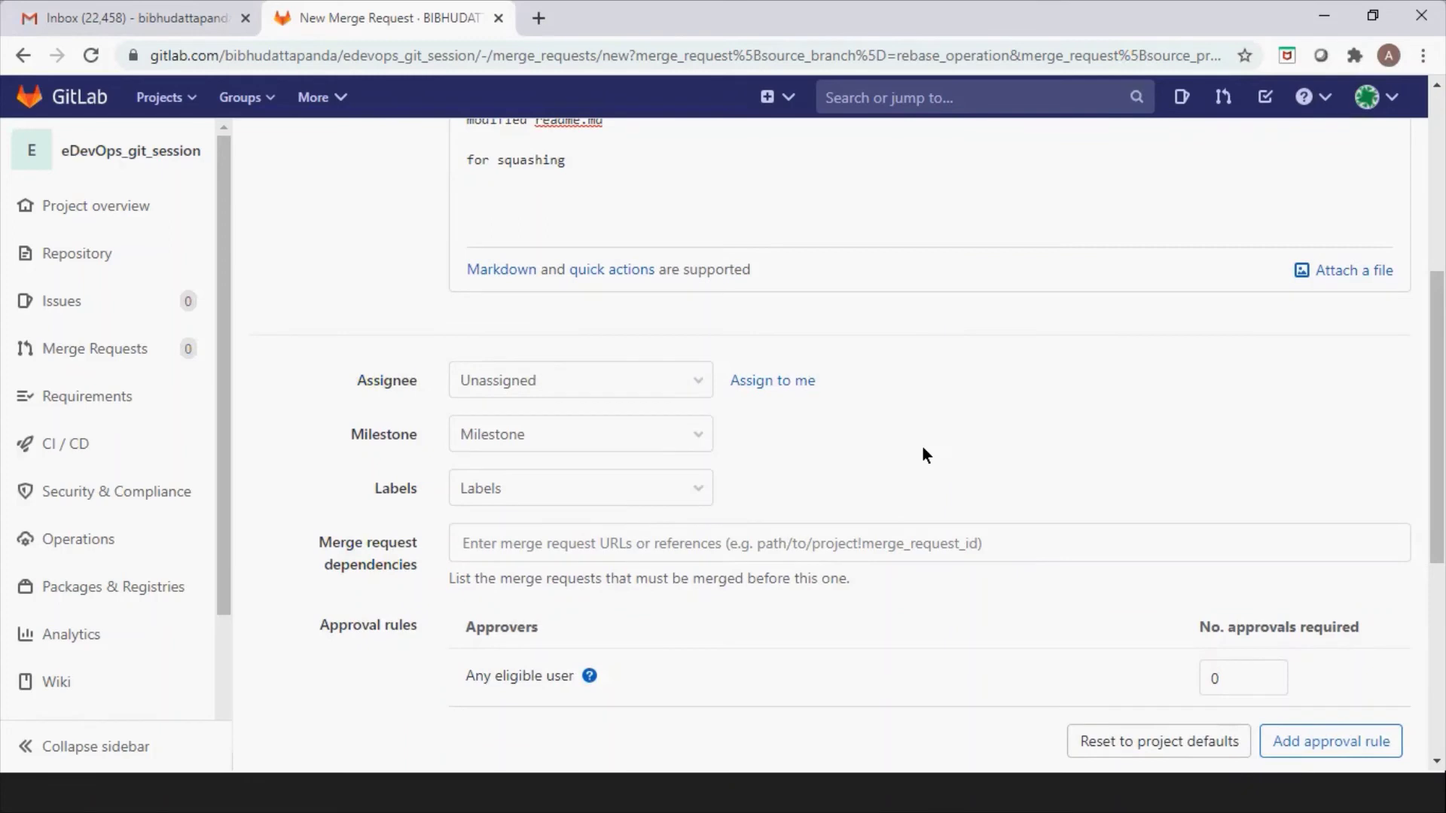
# Examine the milestone and label choices and the merge request dependencies field without filling them in.
pyautogui.scroll(-1, 821, 475)
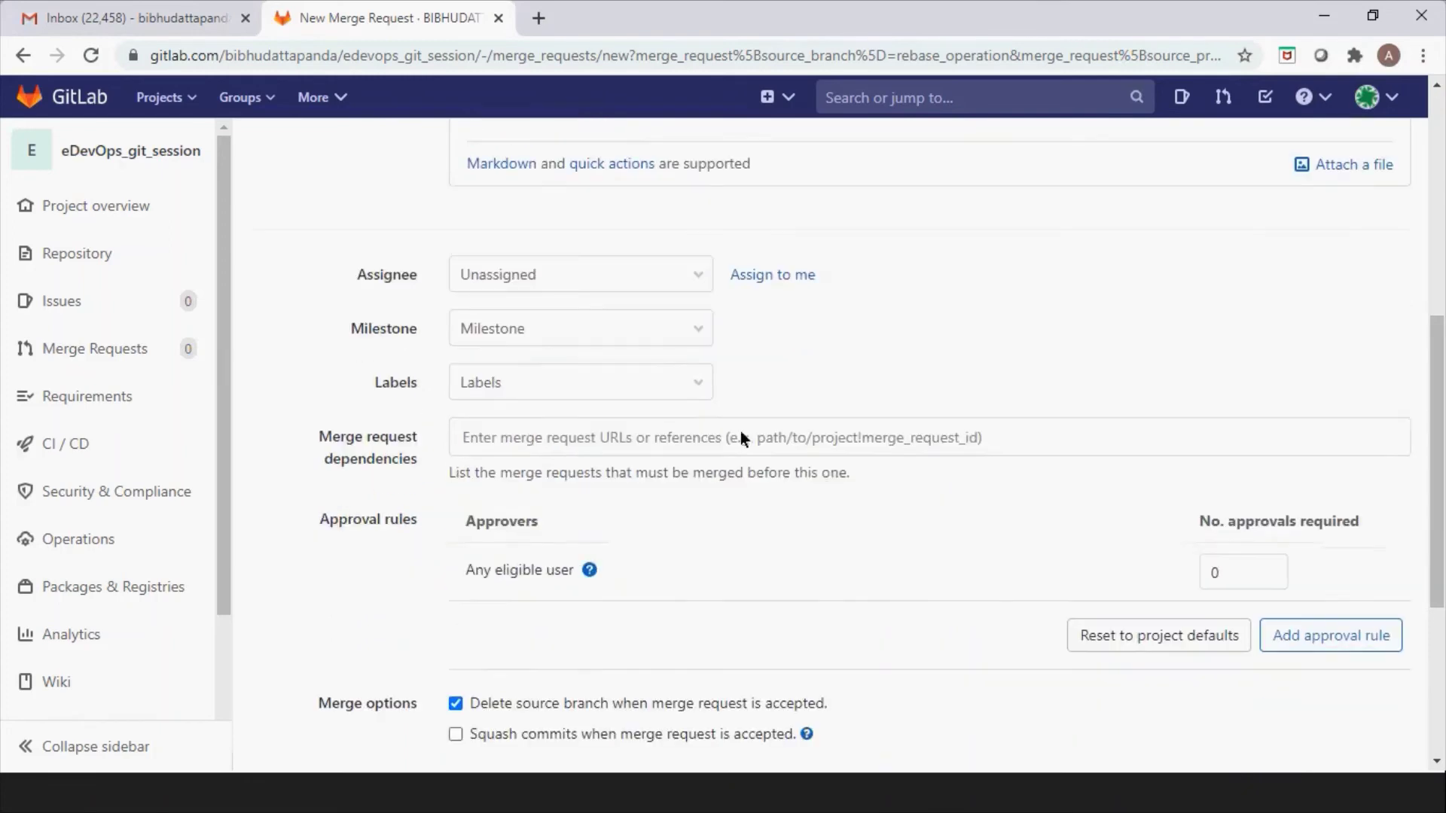
pyautogui.click(694, 334)
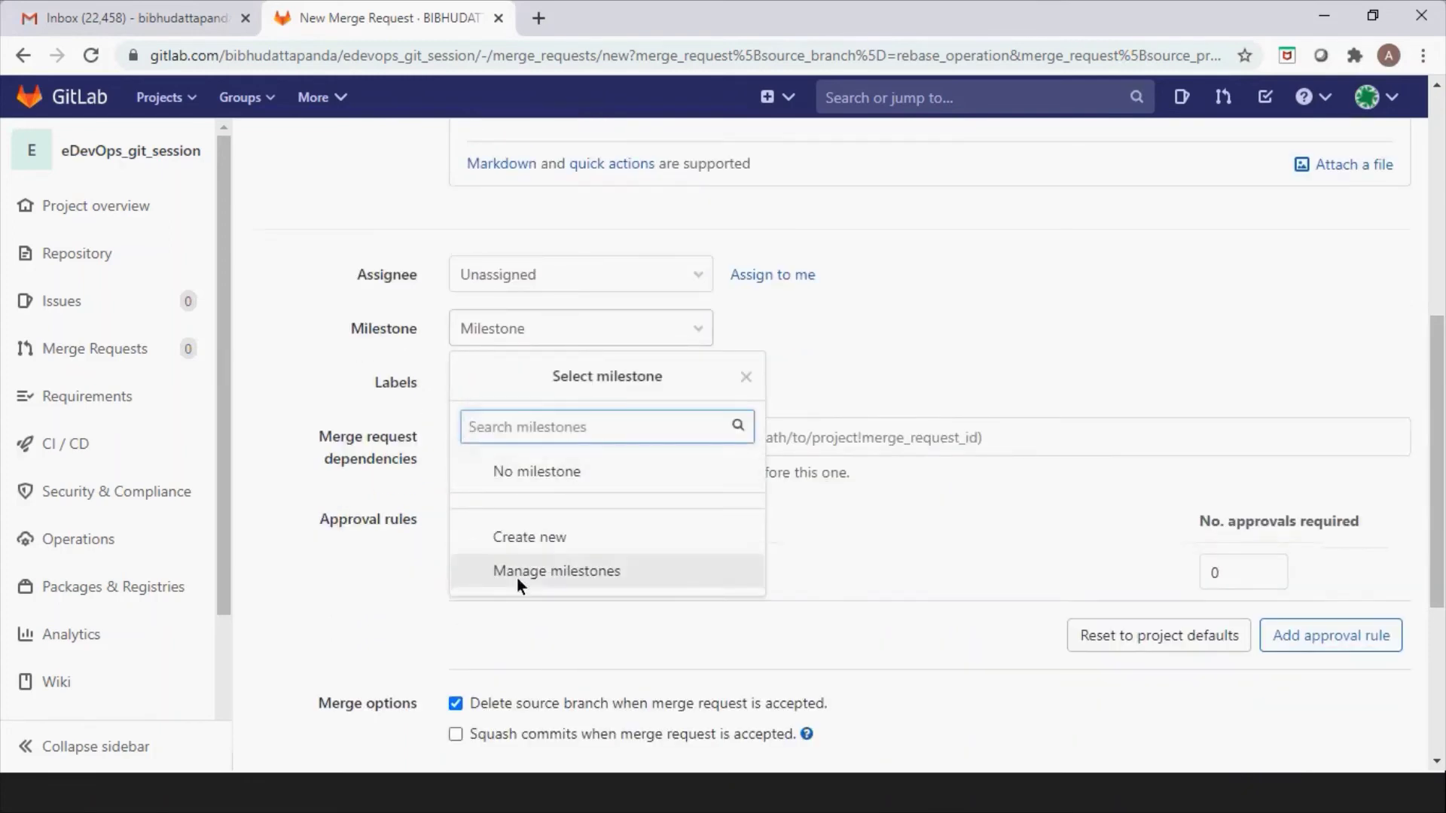
pyautogui.click(953, 343)
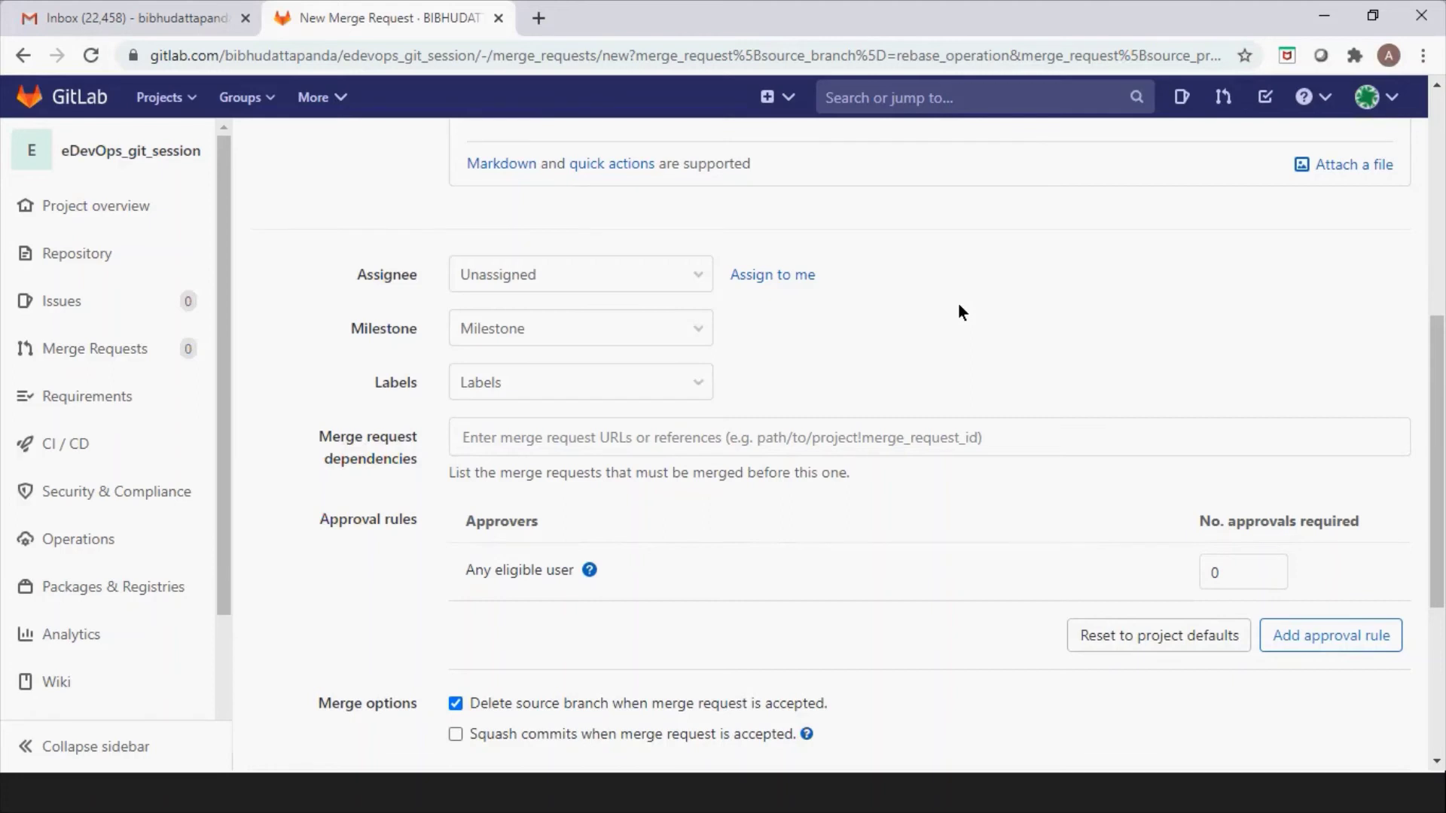
pyautogui.click(697, 380)
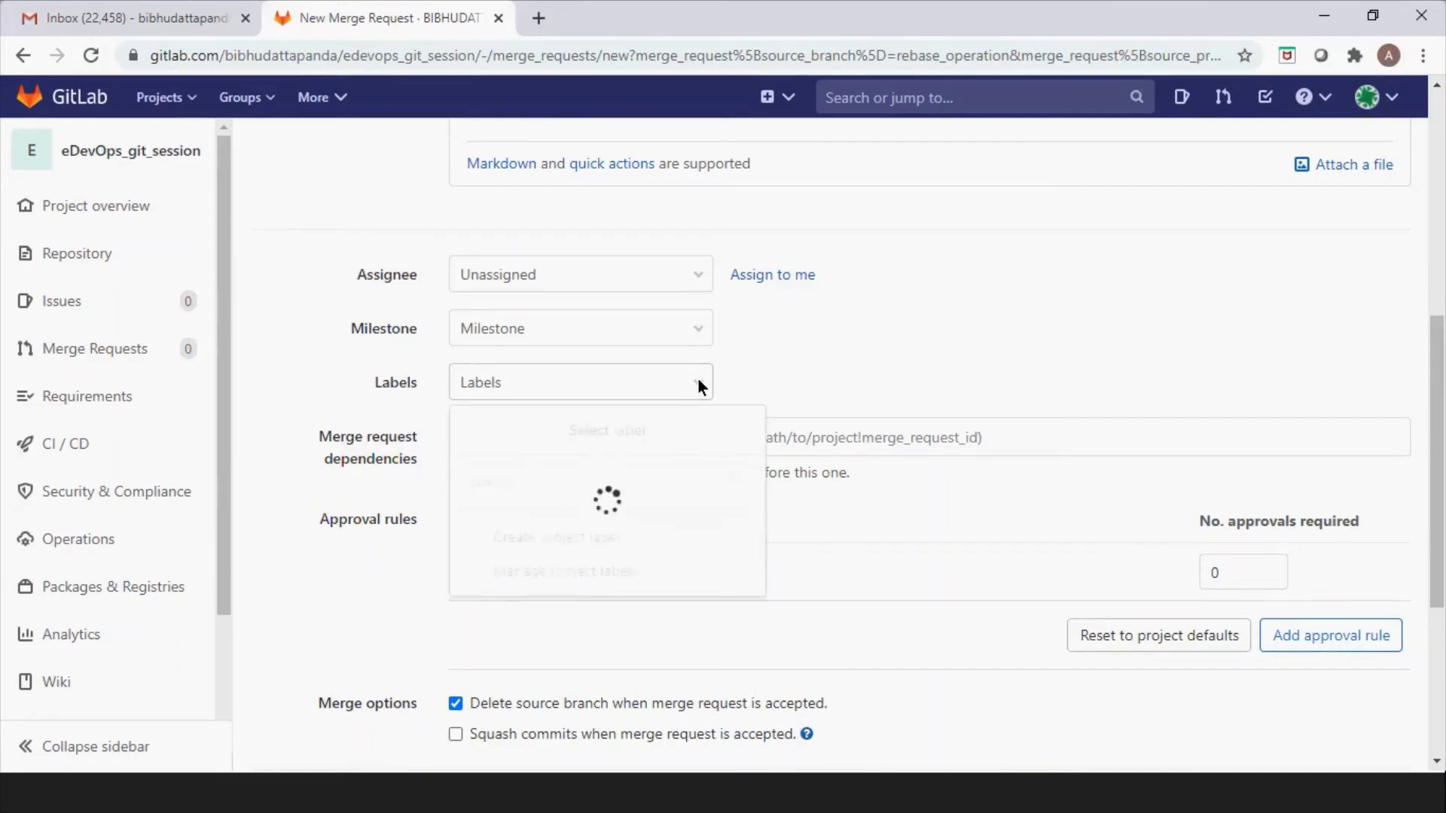
pyautogui.click(1017, 332)
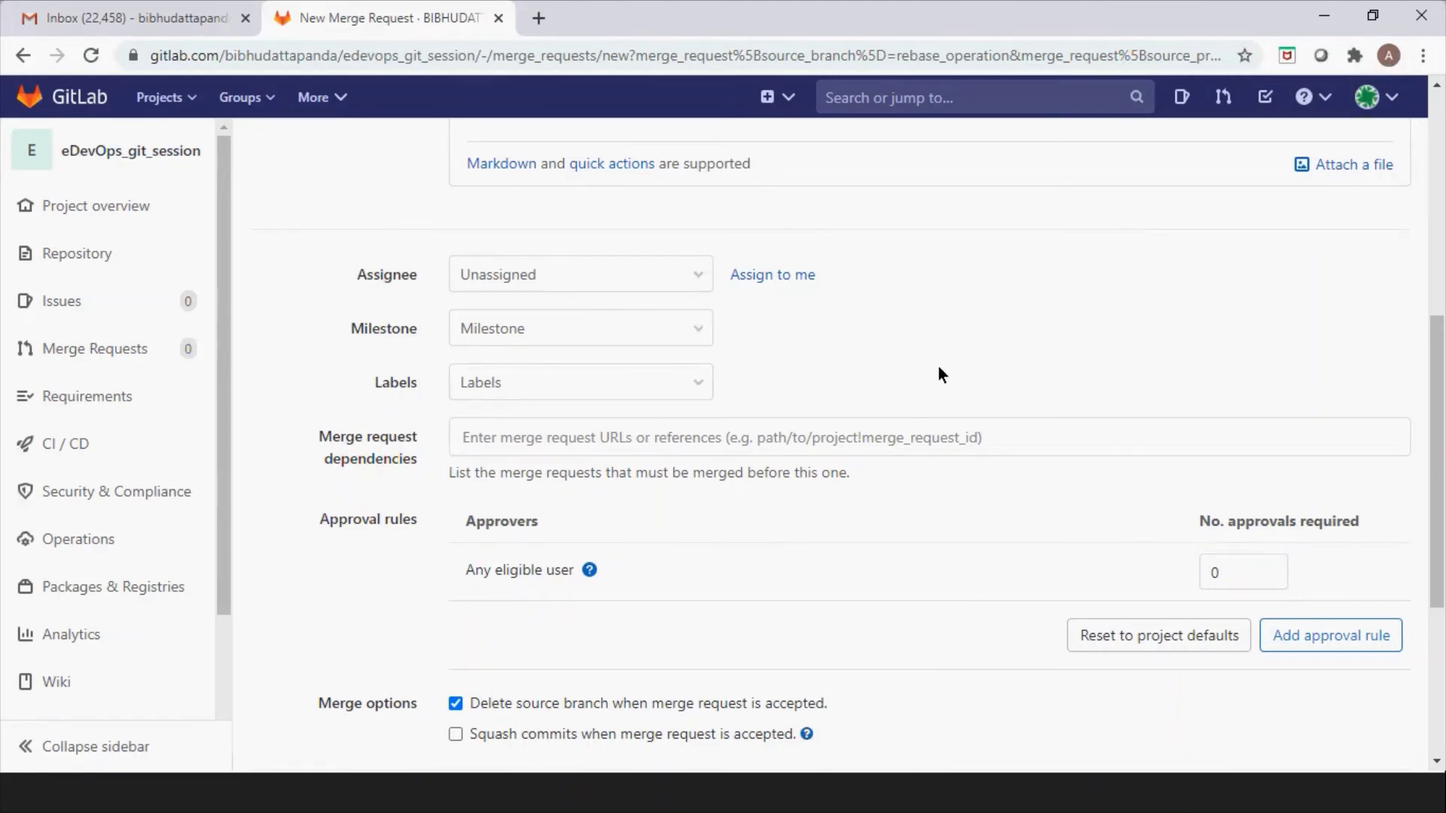
pyautogui.scroll(-2, 938, 364)
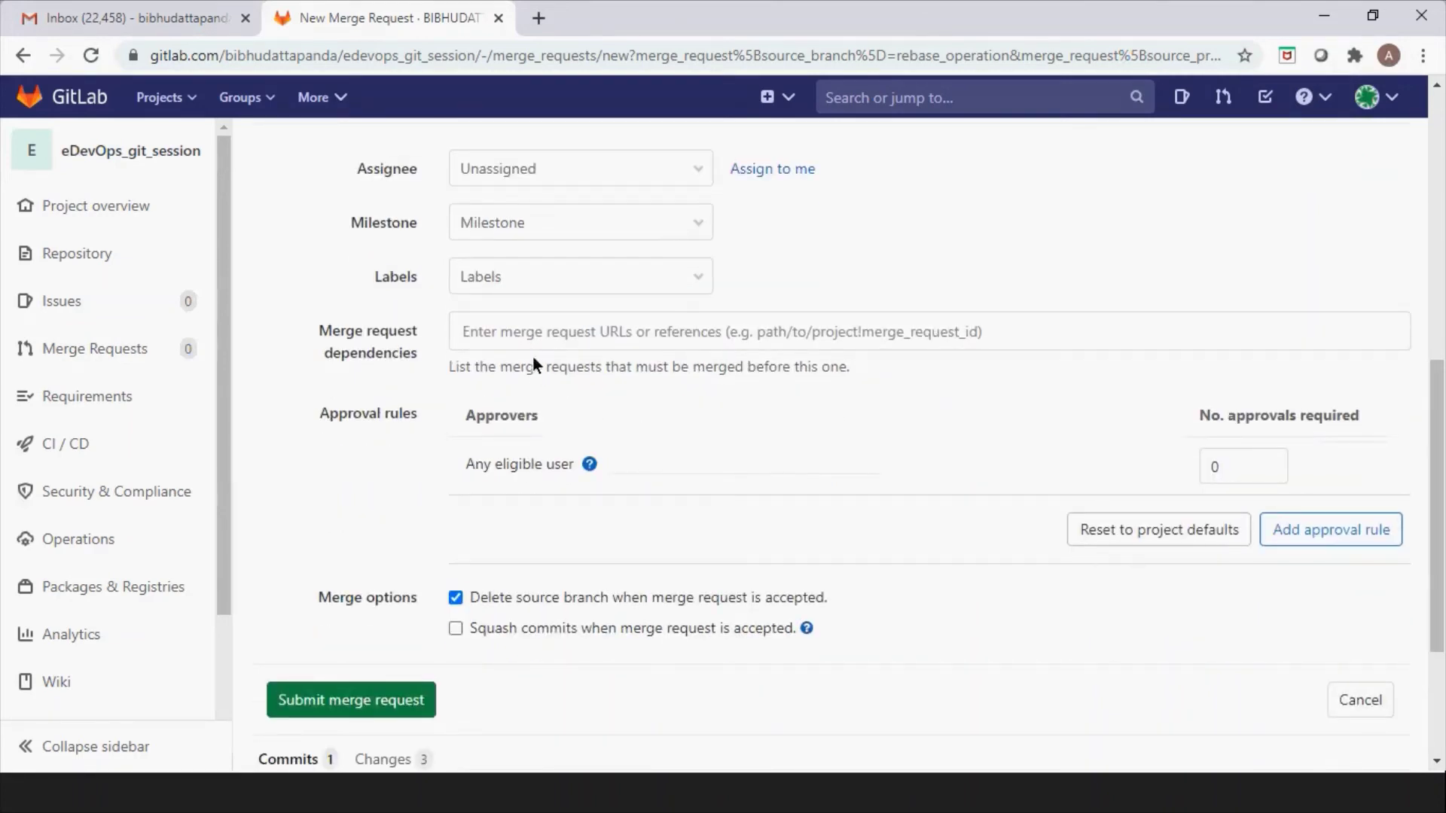
pyautogui.click(735, 336)
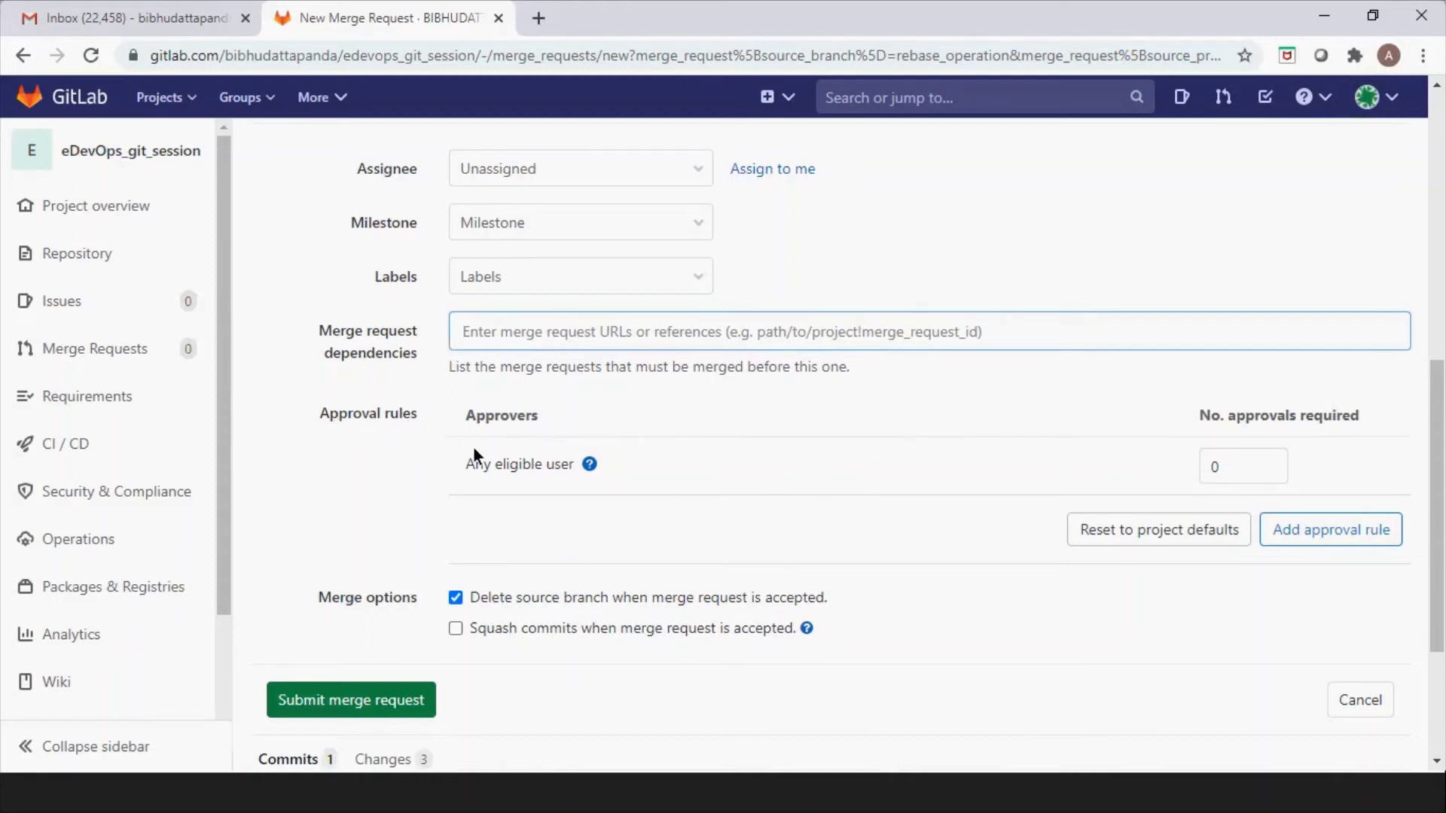
# Try raising the approvals required from any eligible user to 2 and return the number to 0.
pyautogui.scroll(-1, 1240, 598)
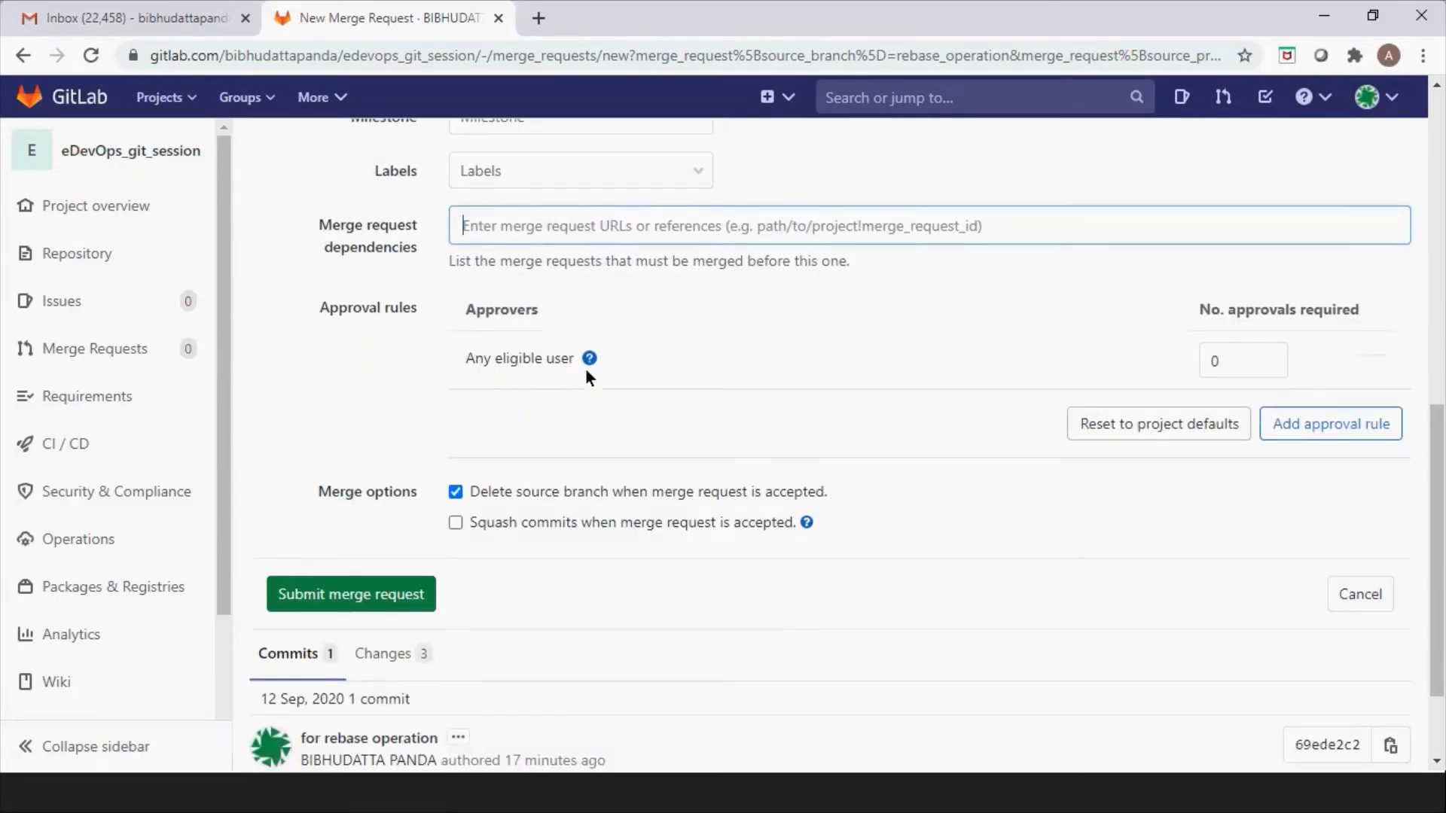
pyautogui.click(1267, 356)
pyautogui.click(1267, 355)
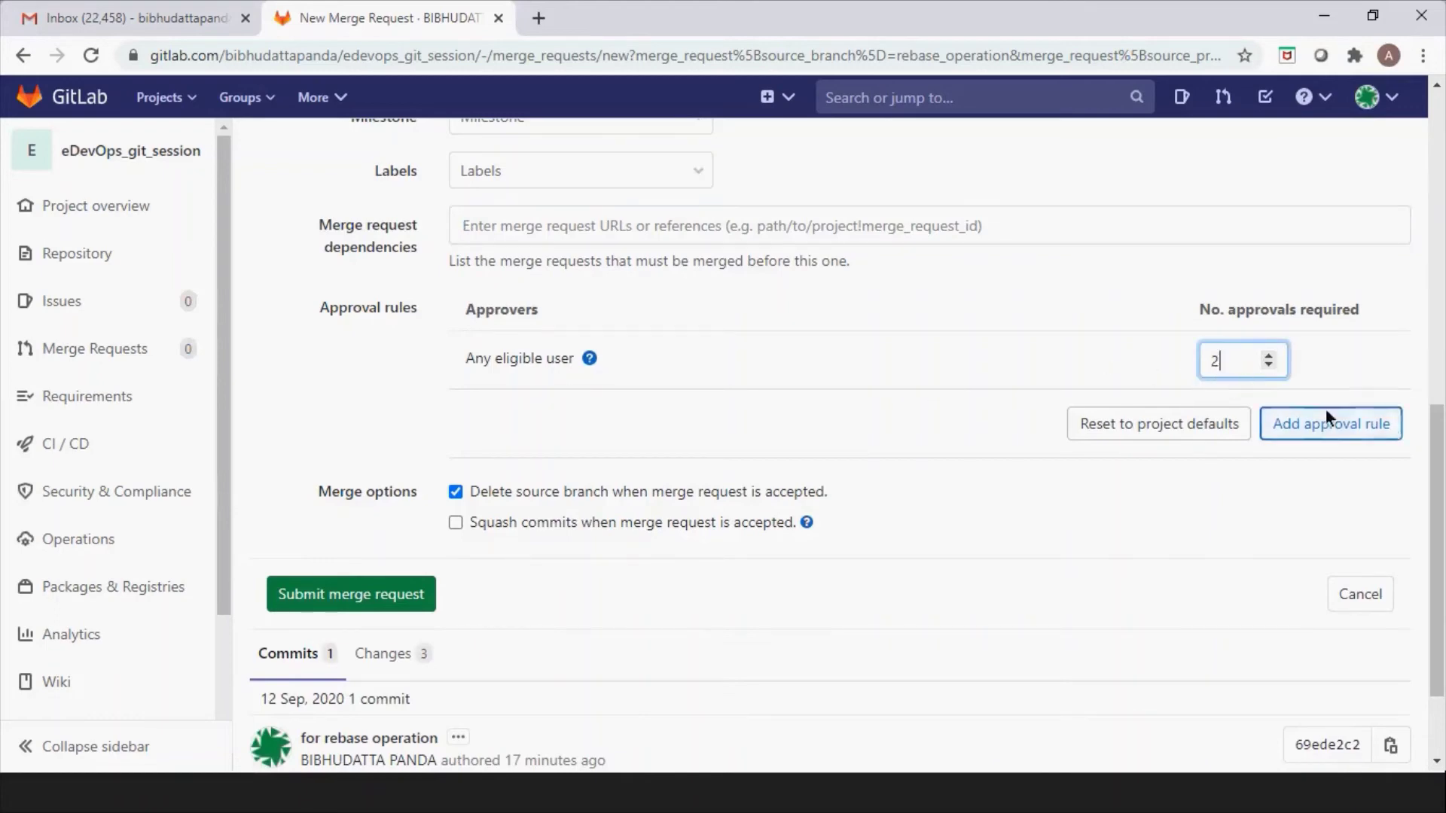
pyautogui.click(1268, 366)
pyautogui.click(1267, 366)
pyautogui.click(1388, 358)
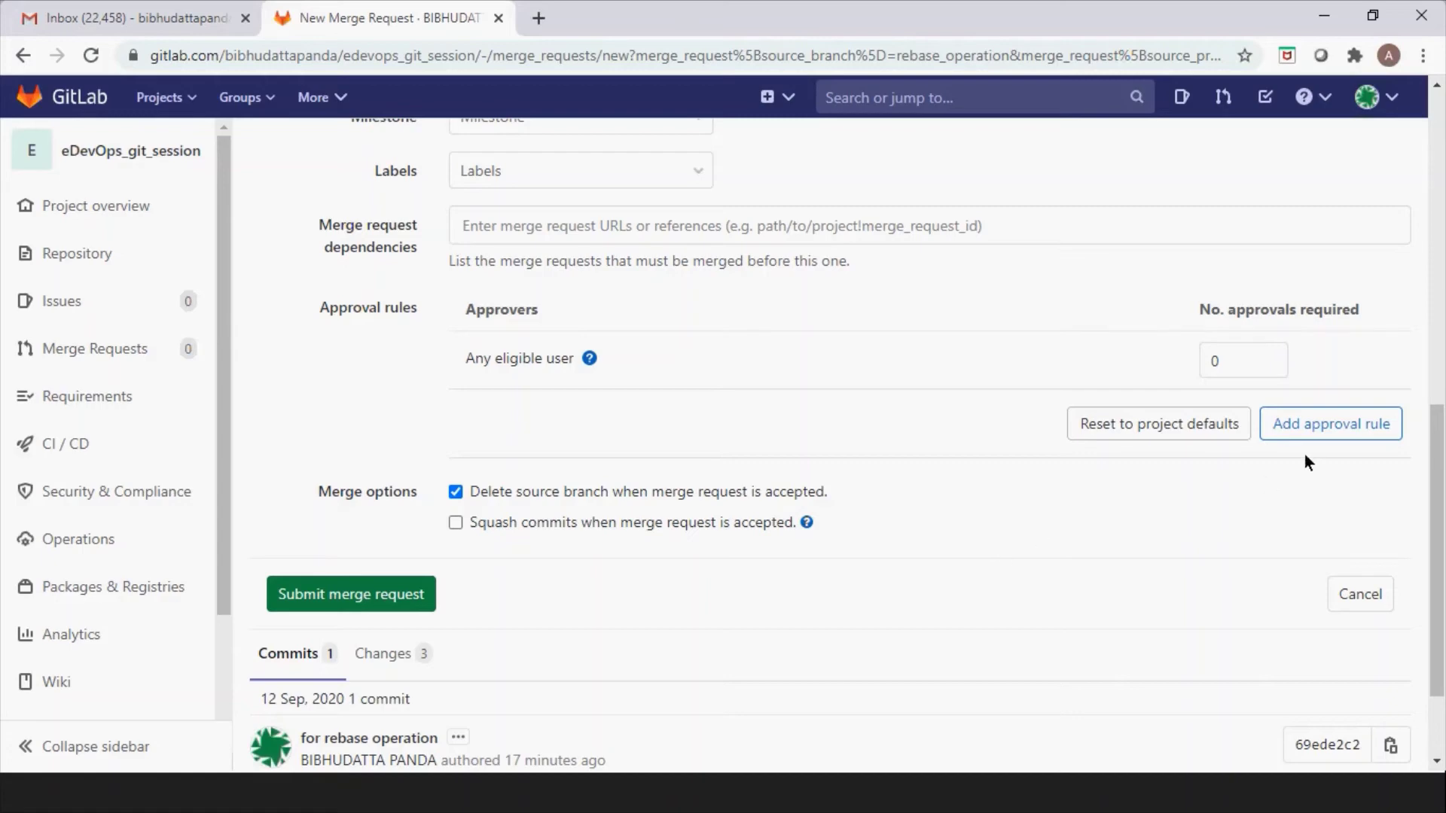
# Open the form for adding an approval rule, check the available approvers and cancel it.
pyautogui.click(1314, 429)
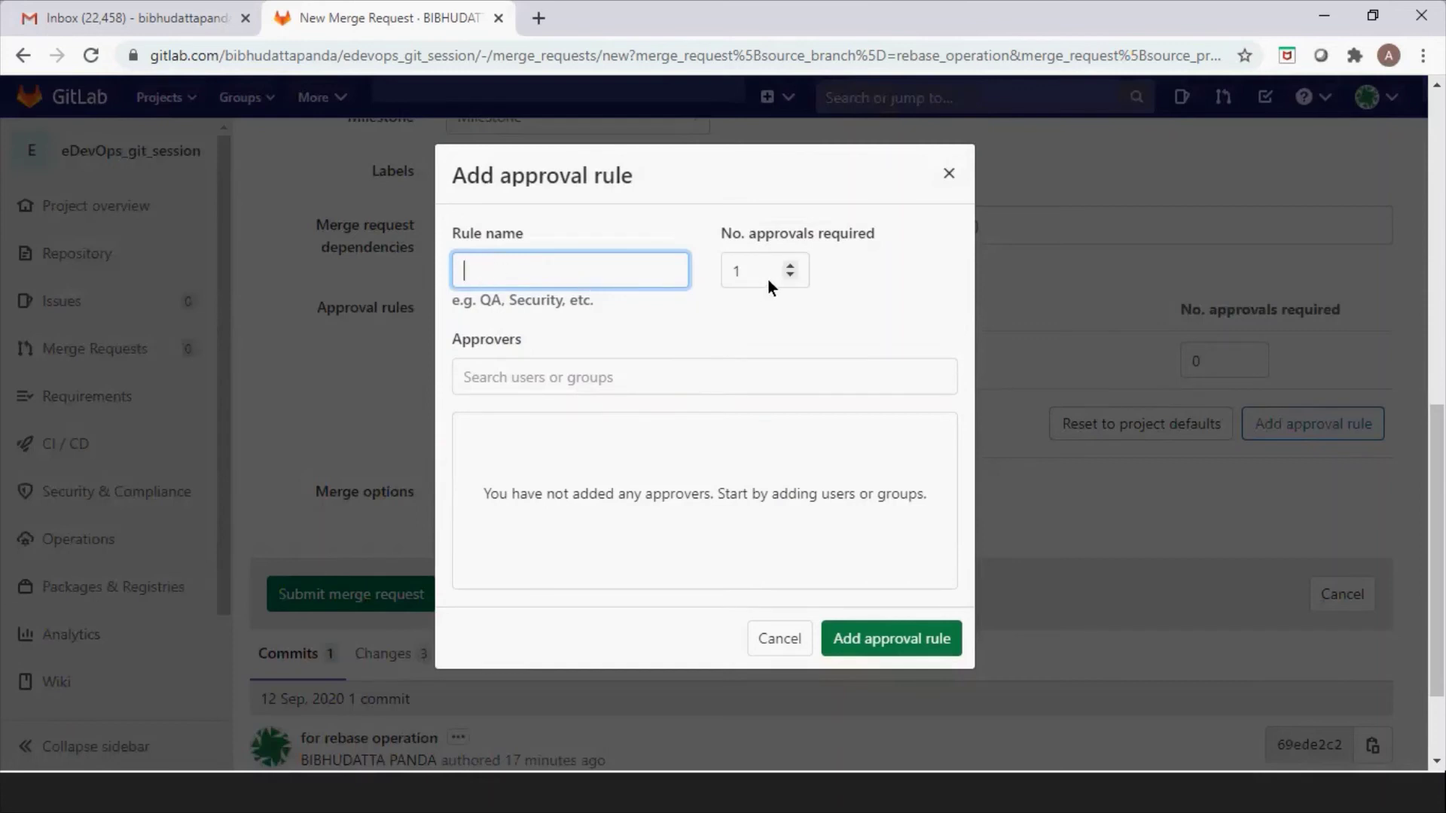
pyautogui.click(530, 378)
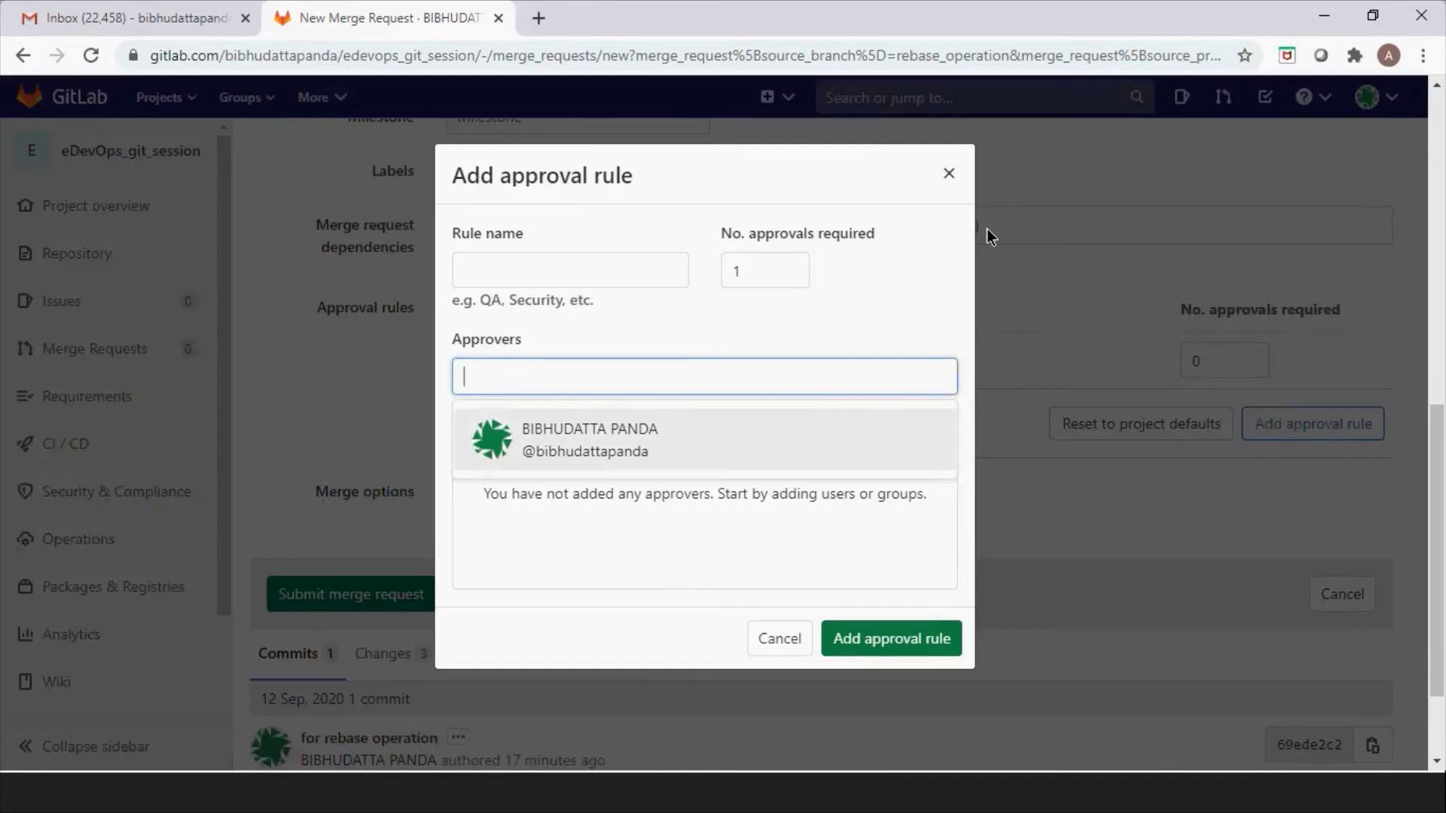
pyautogui.click(951, 173)
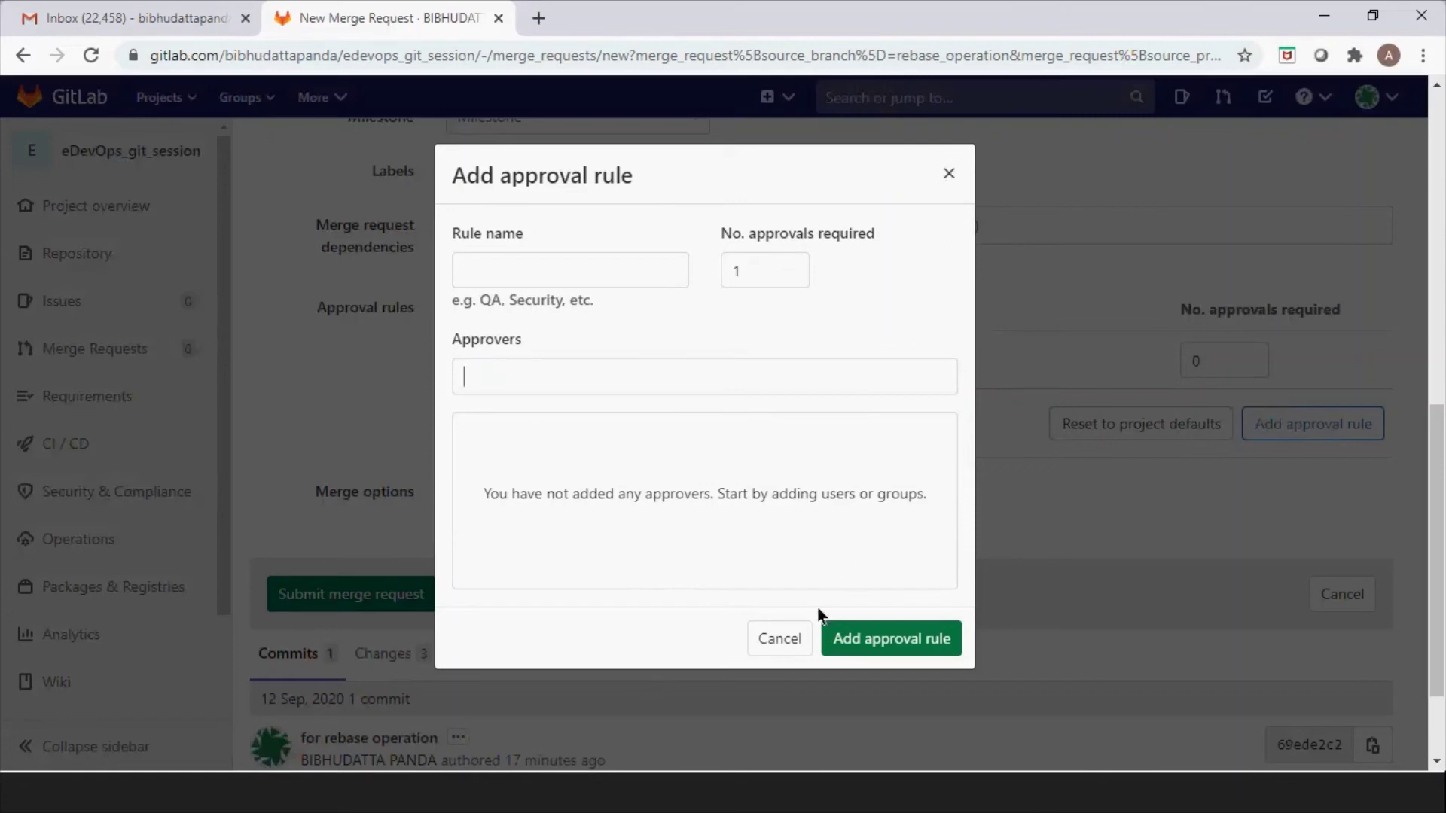
pyautogui.click(780, 642)
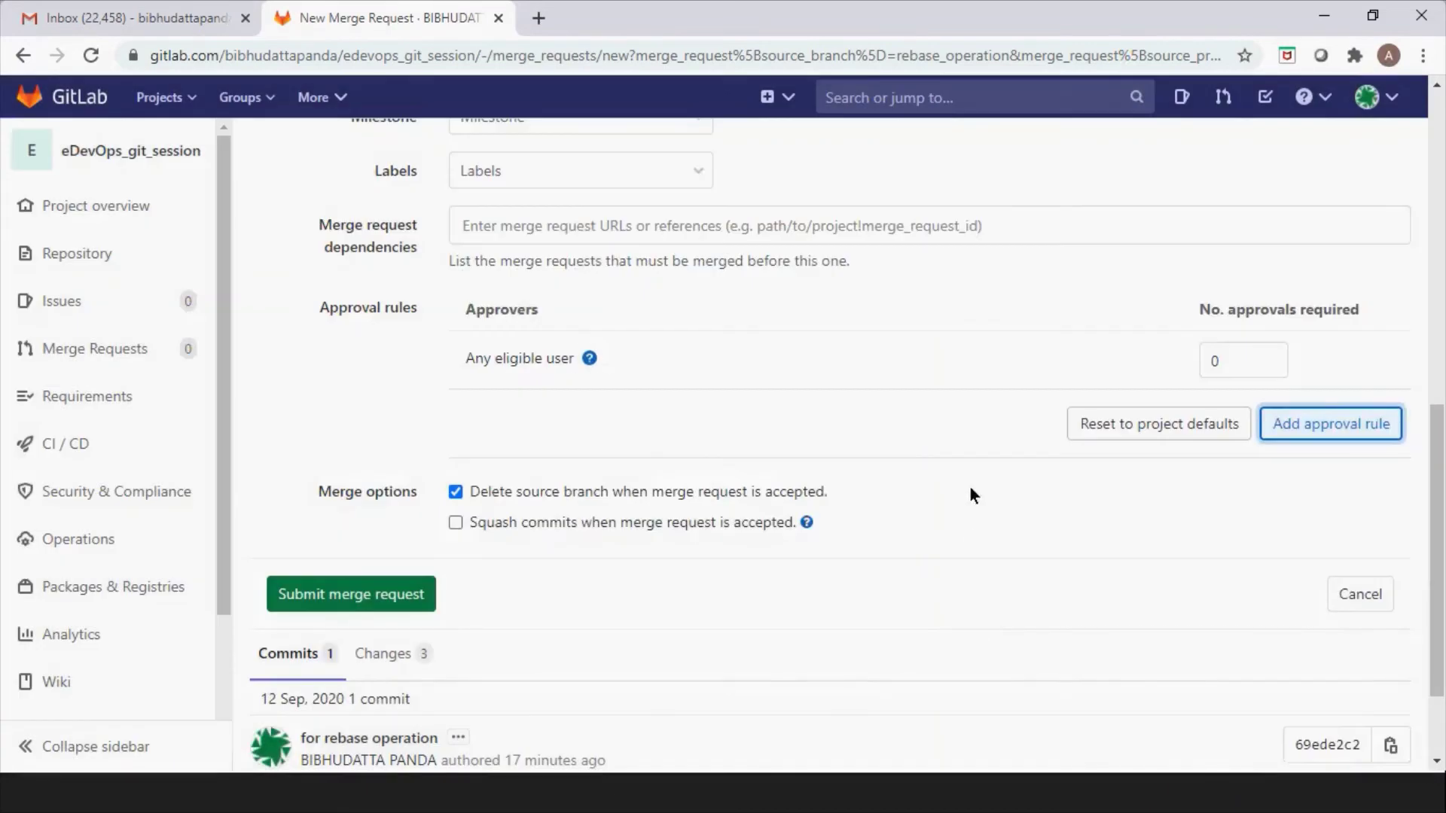
# Assign the merge request to yourself and set the approvals required from any eligible user to 1.
pyautogui.scroll(-2, 1042, 526)
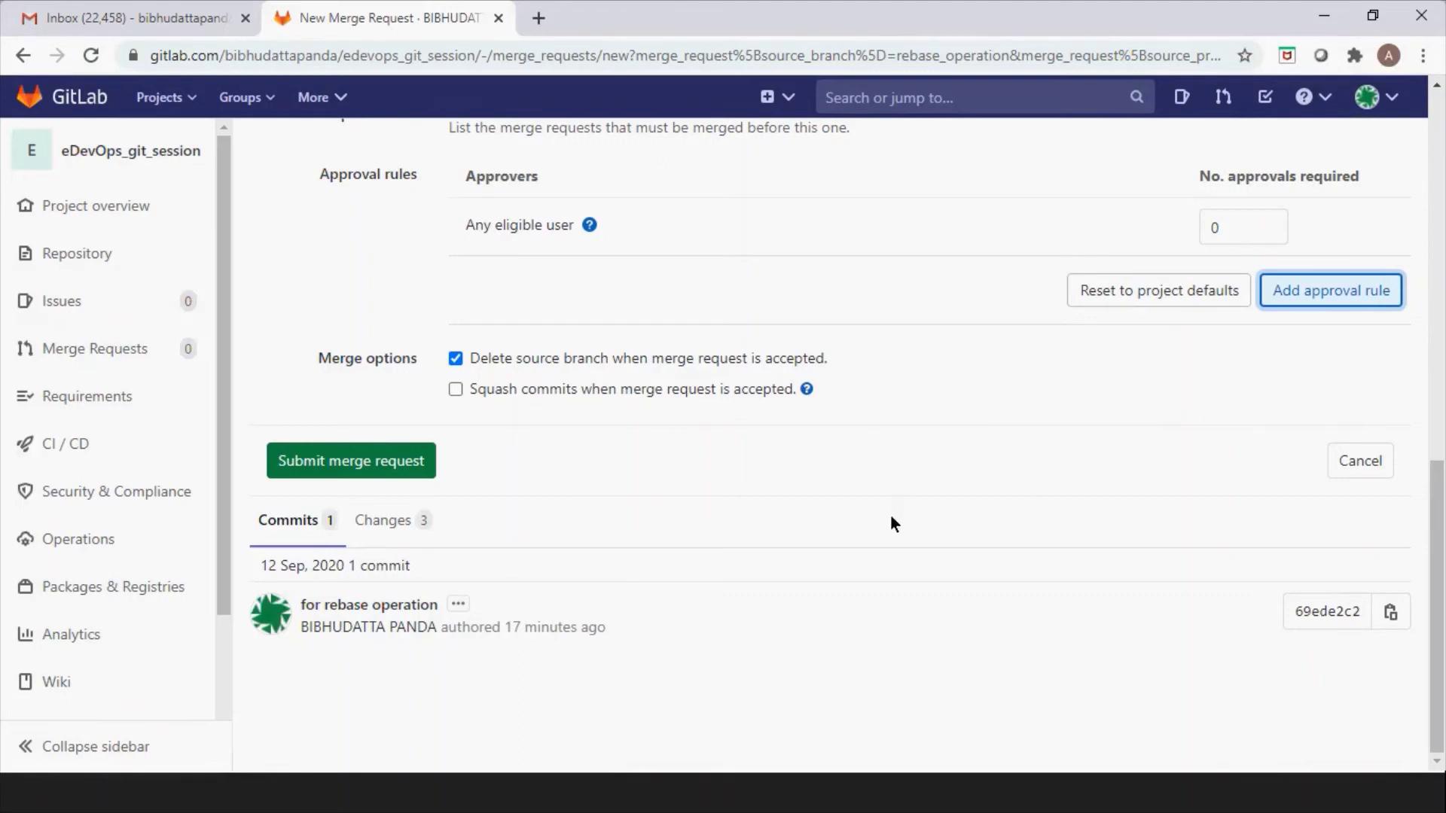
pyautogui.scroll(10, 864, 504)
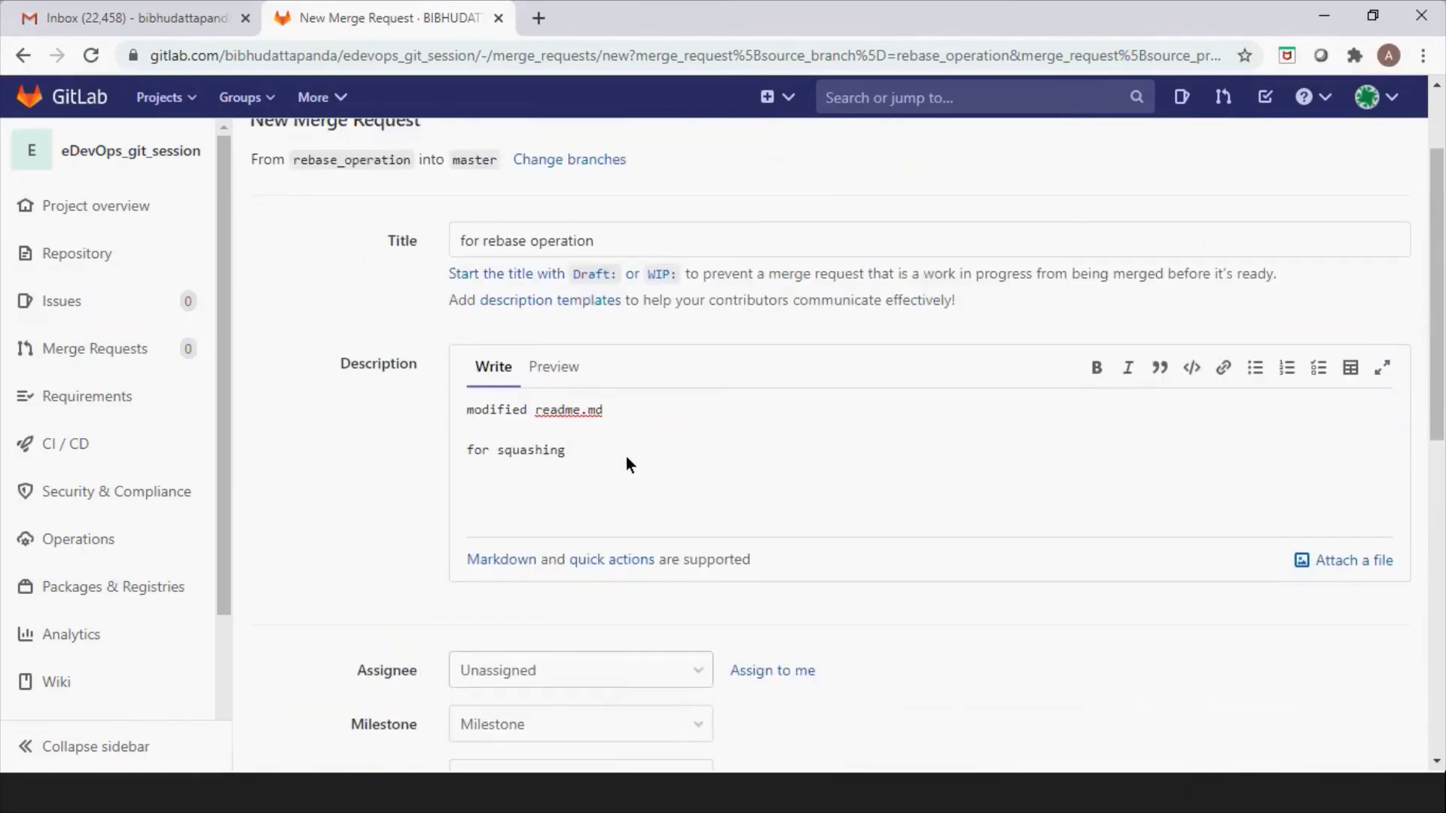
pyautogui.scroll(-4, 565, 435)
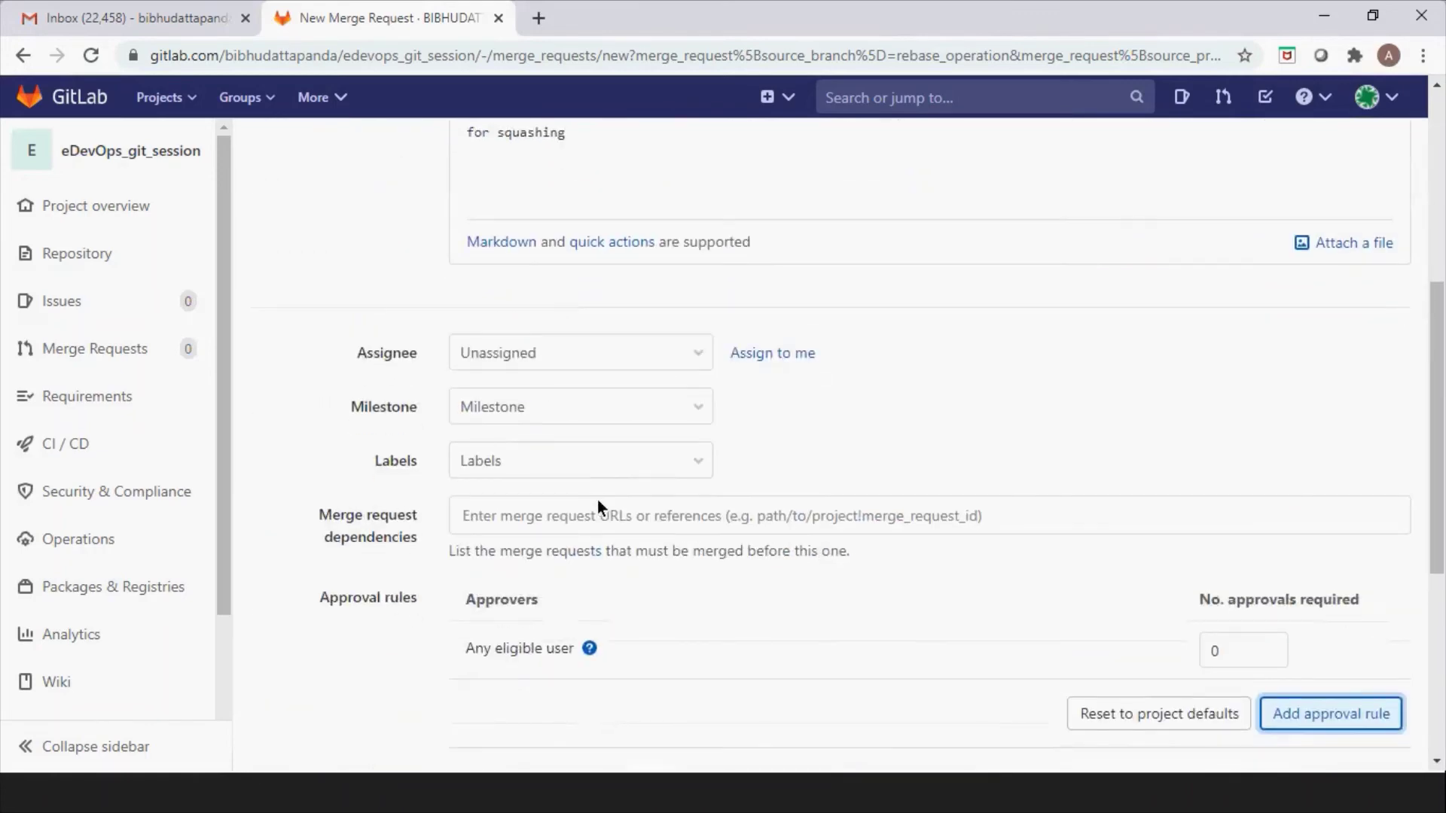
pyautogui.click(779, 351)
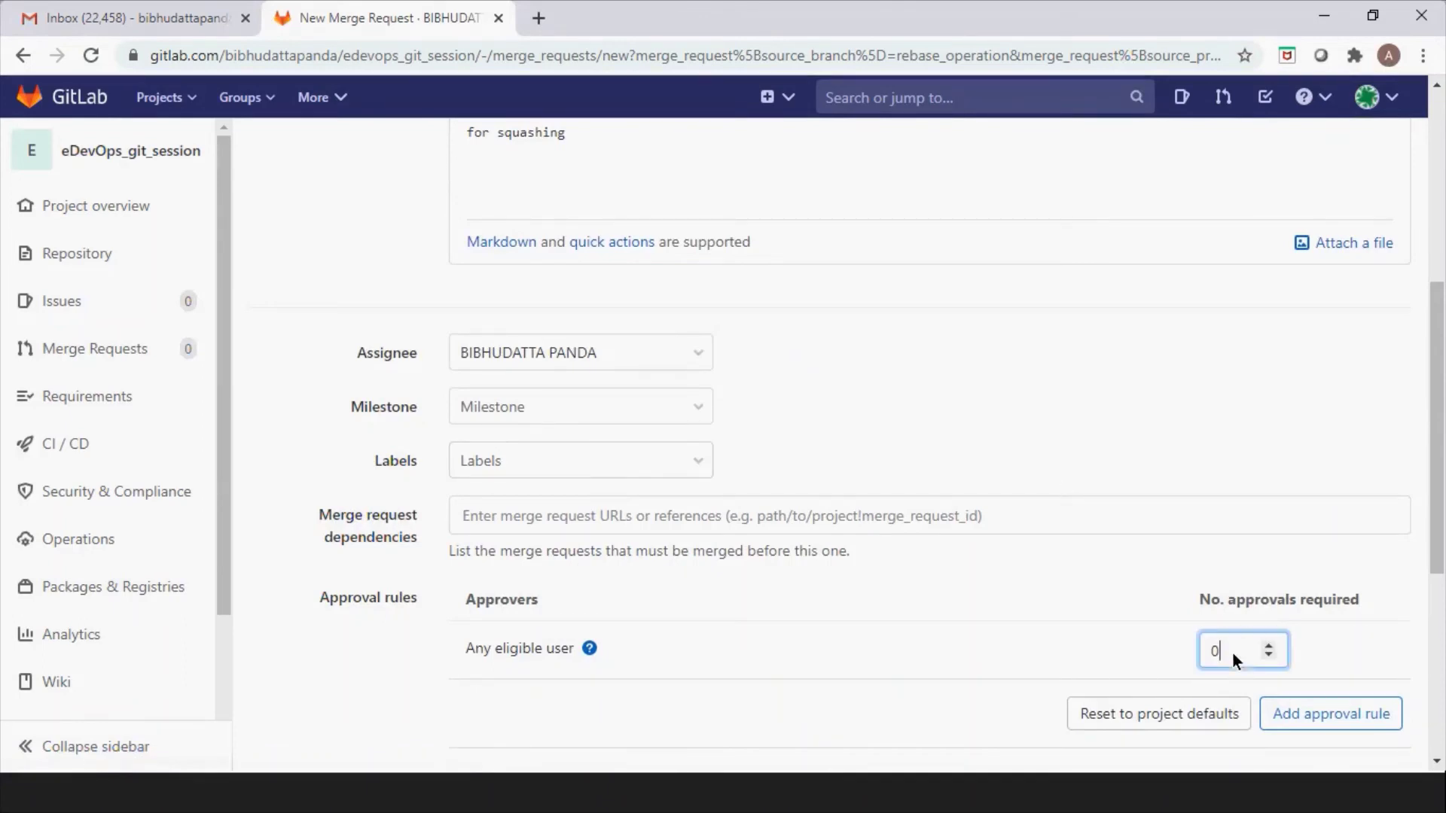
pyautogui.click(1268, 645)
pyautogui.scroll(-3, 1041, 616)
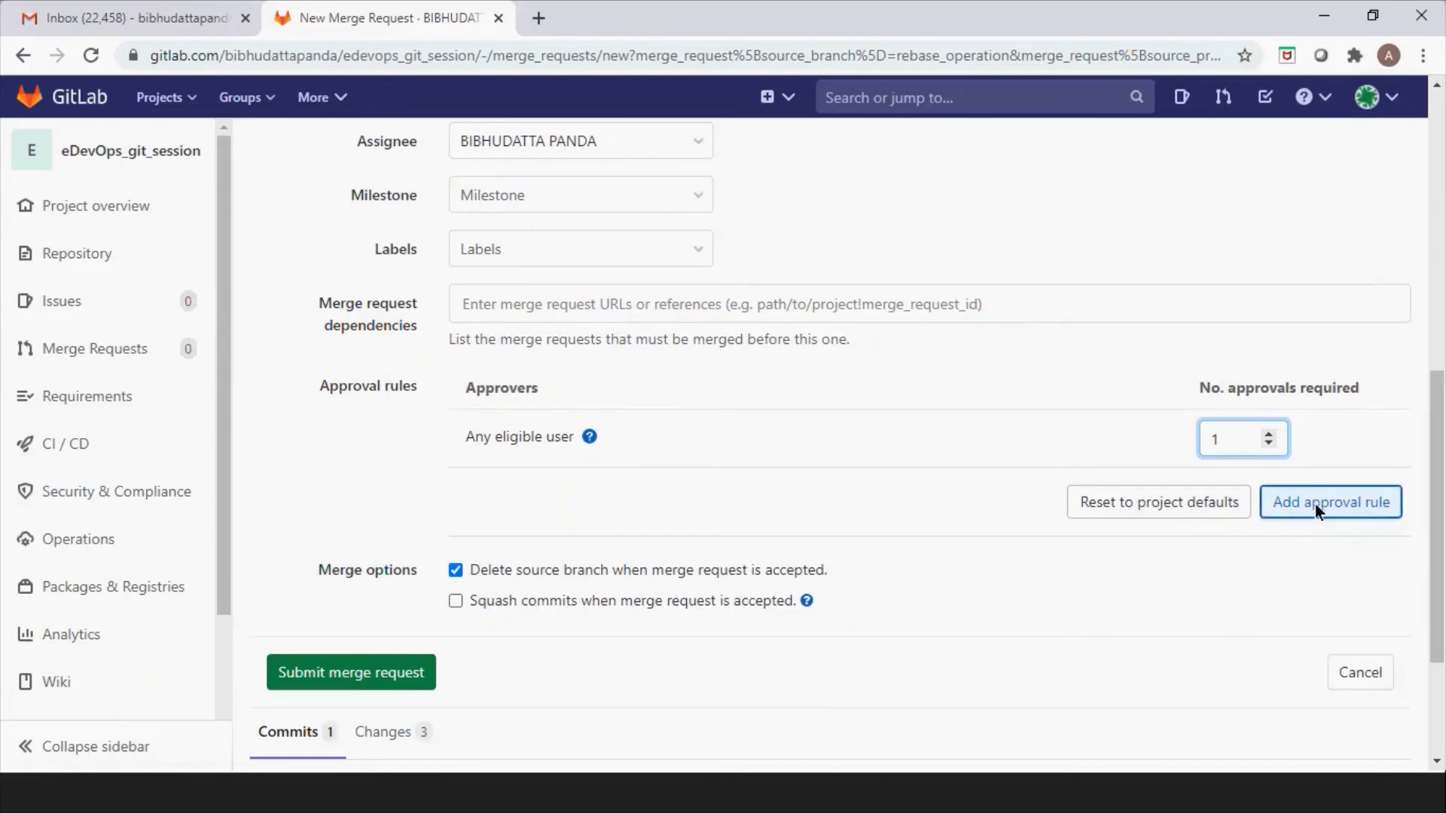
pyautogui.click(995, 435)
pyautogui.scroll(-2, 956, 601)
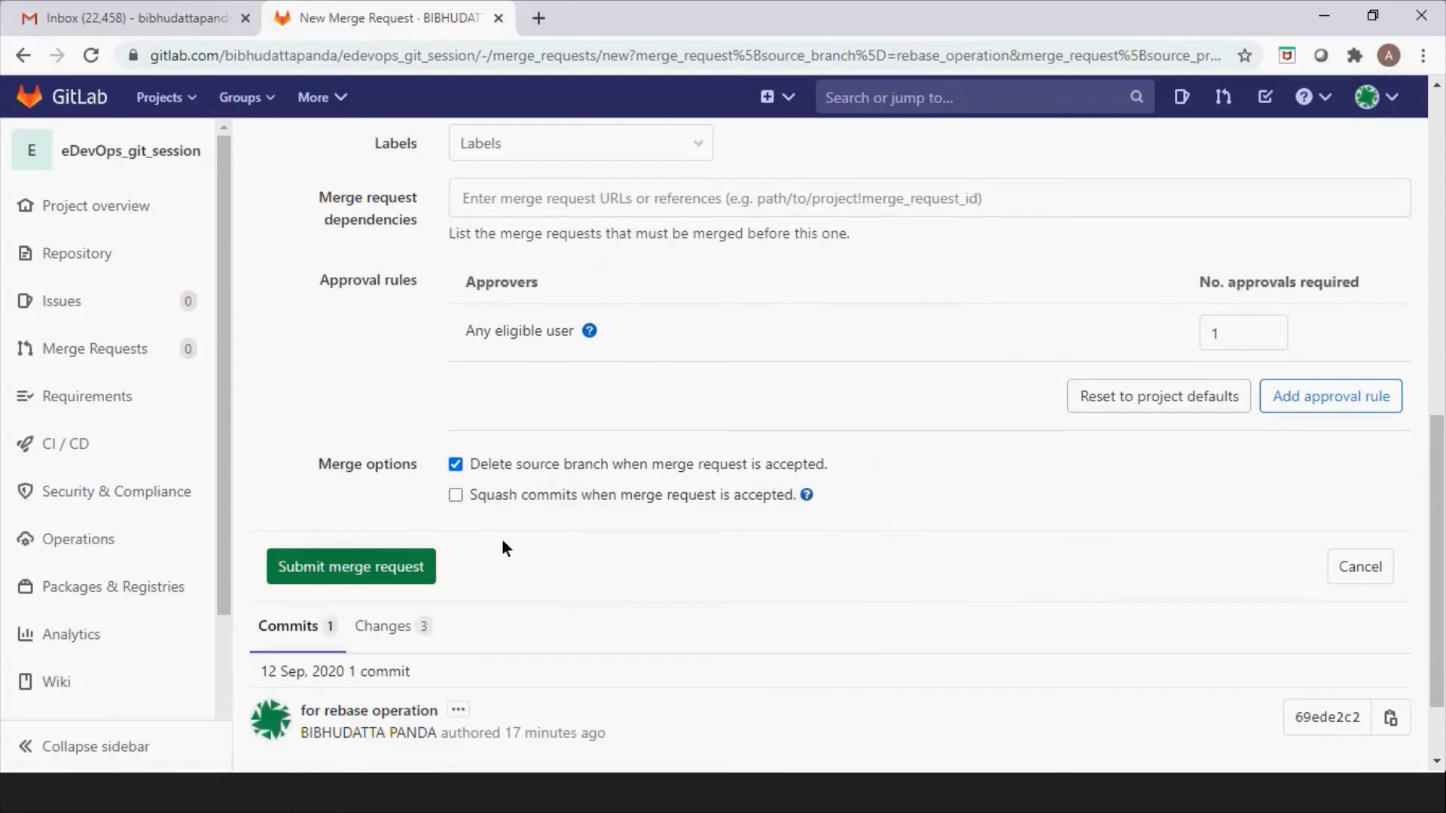
# Submit the merge request with source branch deletion on acceptance enabled, and look through its overview page down to the comment area.
pyautogui.scroll(-2, 583, 577)
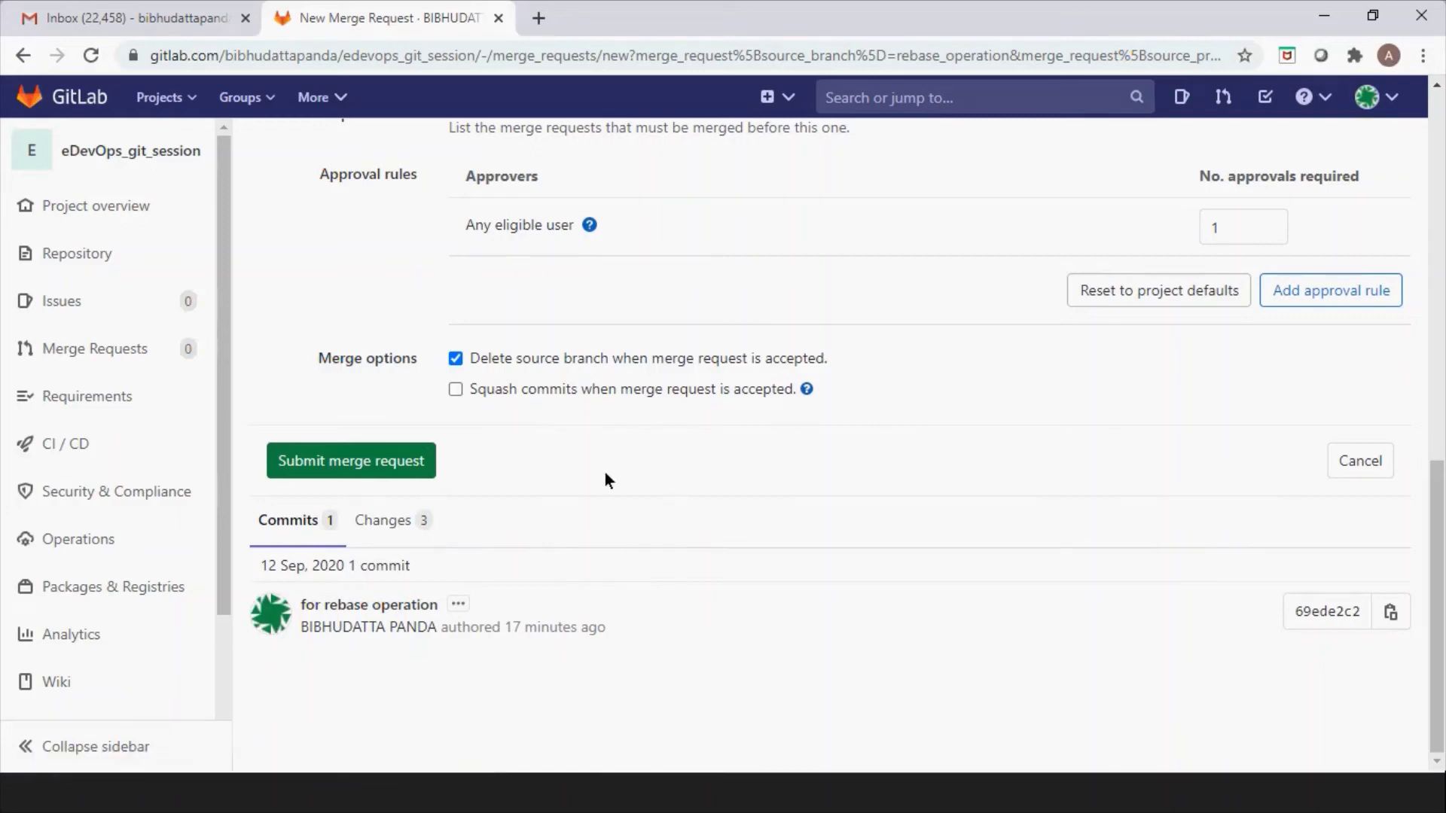
pyautogui.click(332, 460)
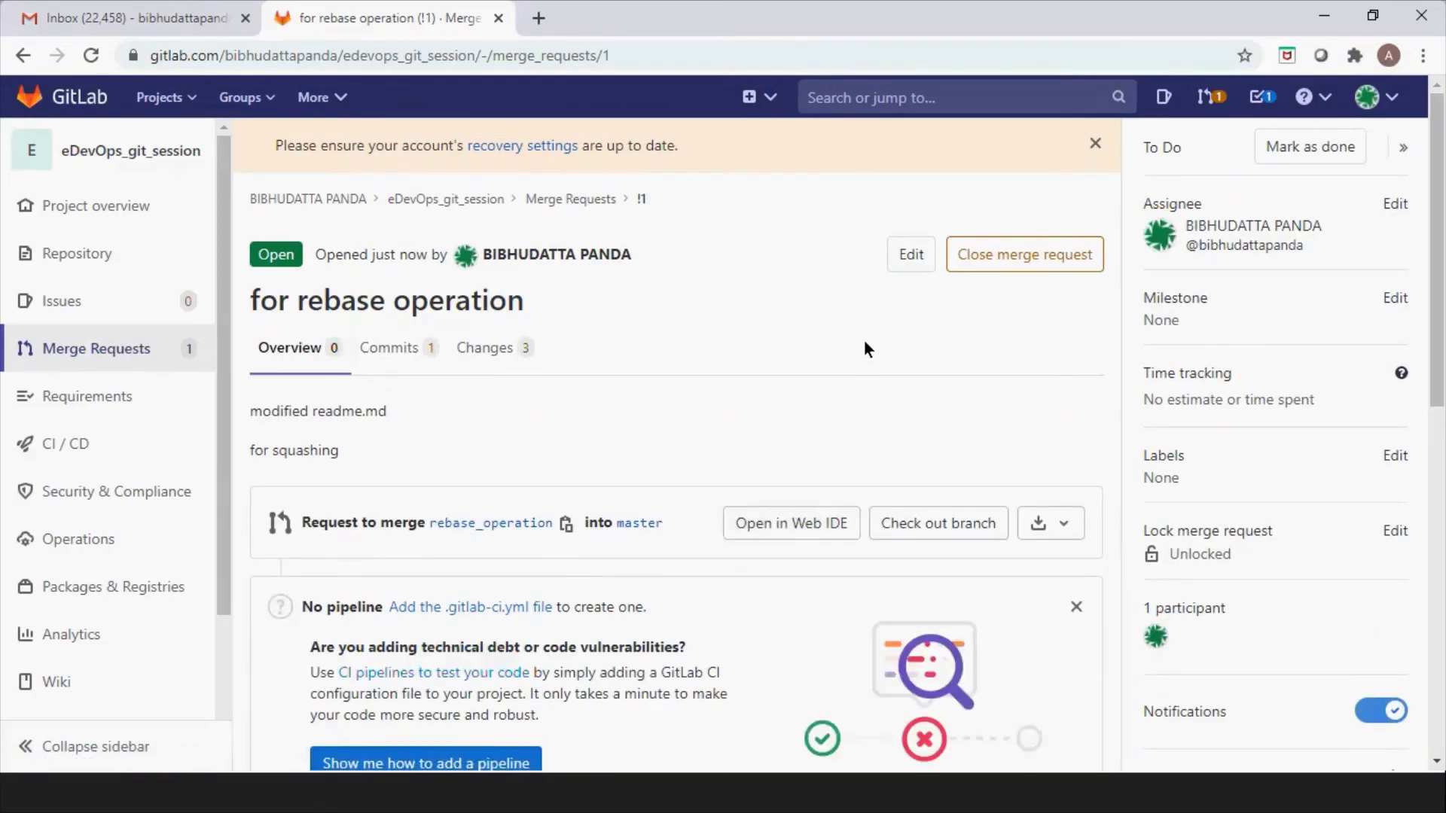
pyautogui.scroll(-3, 864, 344)
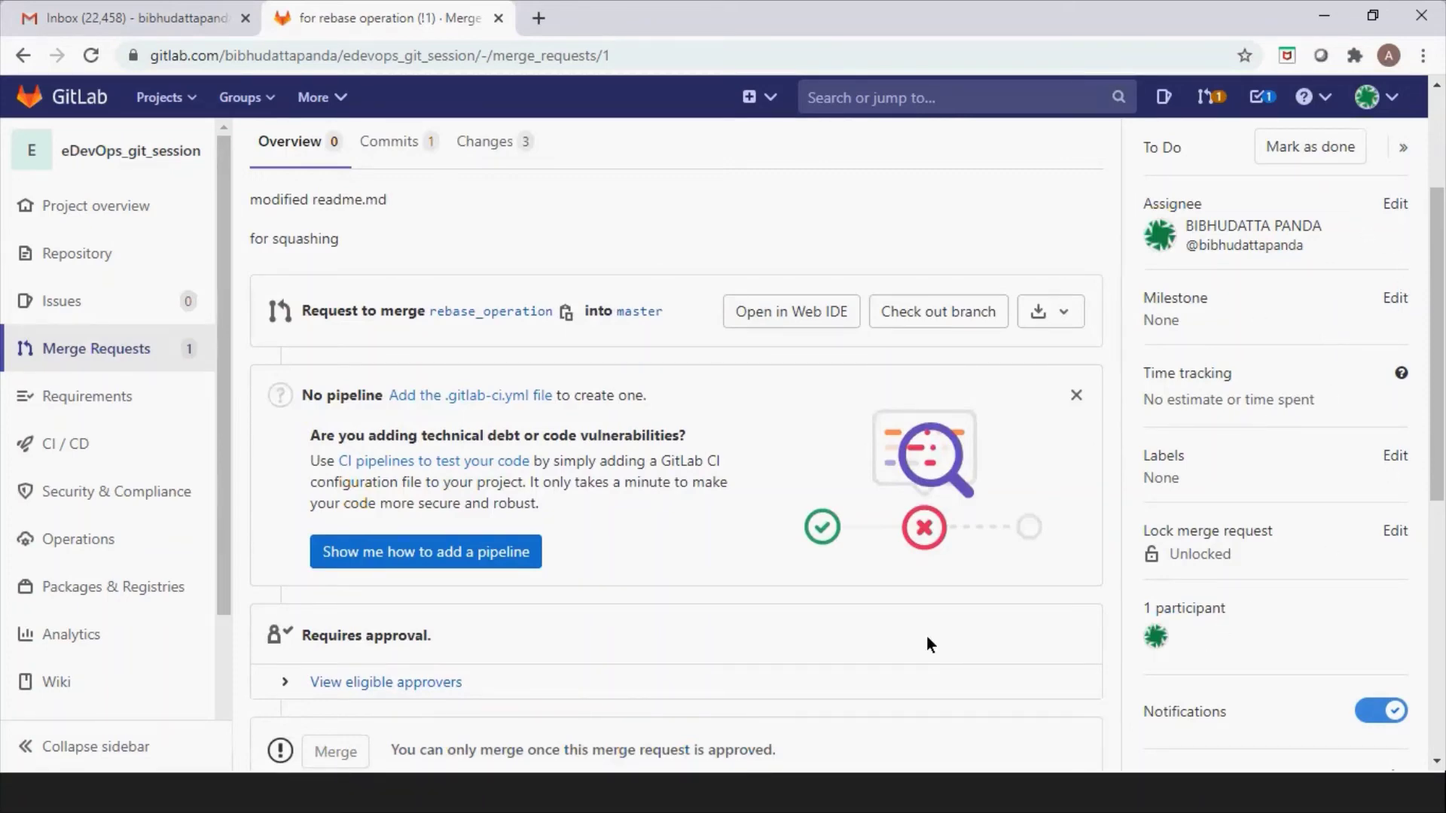
pyautogui.scroll(-5, 926, 635)
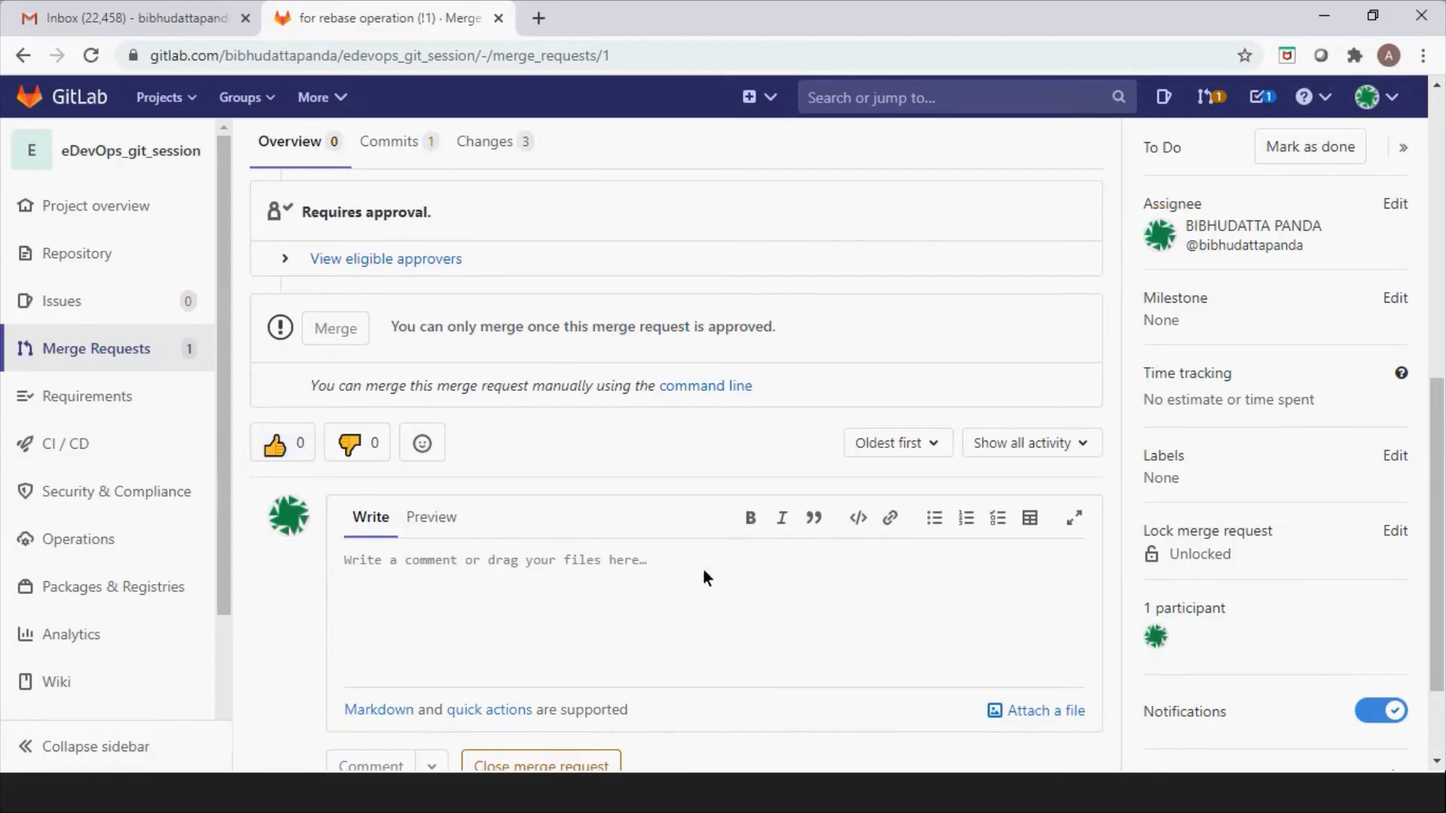
pyautogui.scroll(-2, 863, 627)
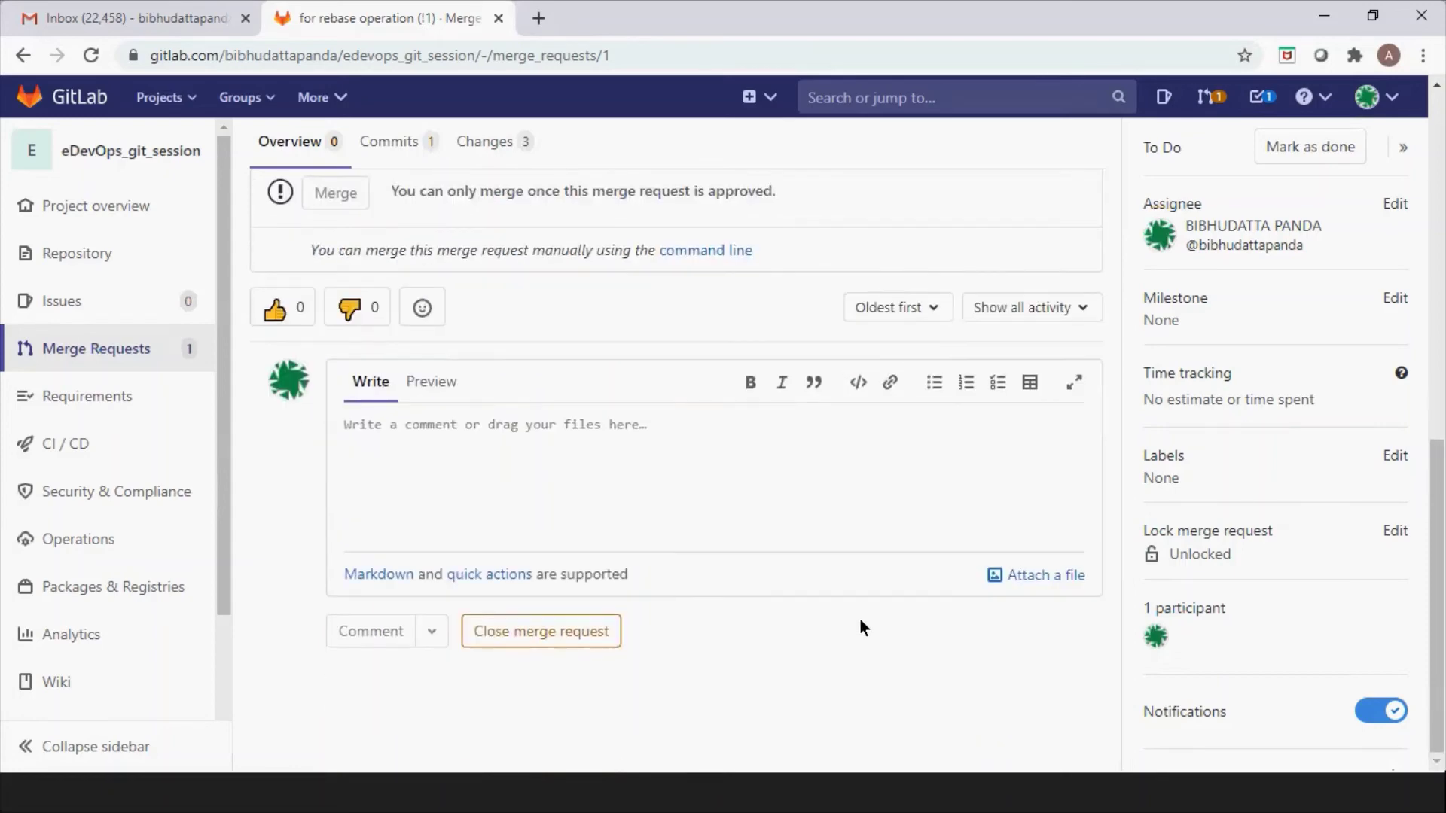
pyautogui.scroll(8, 860, 626)
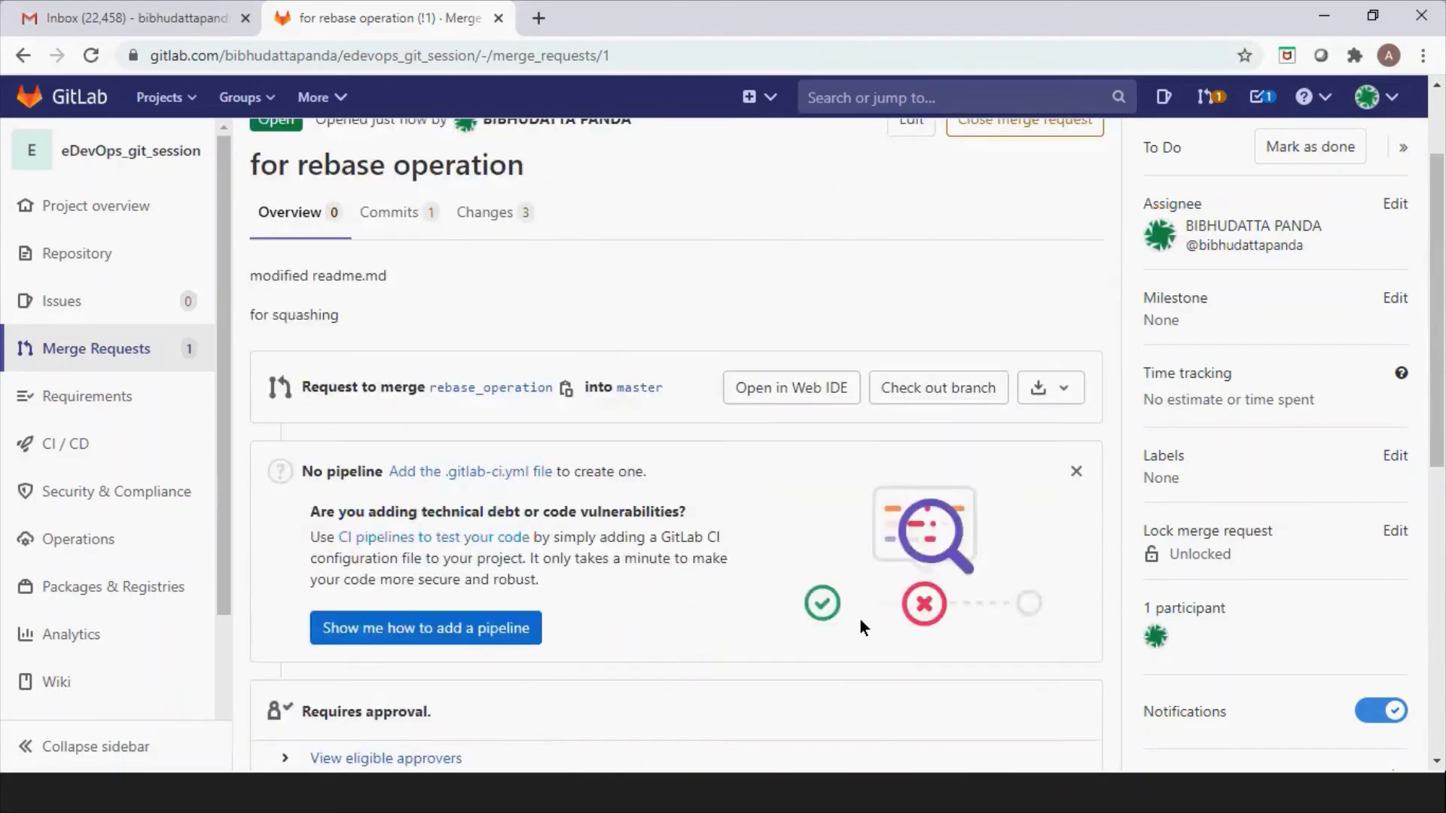
pyautogui.scroll(2, 860, 617)
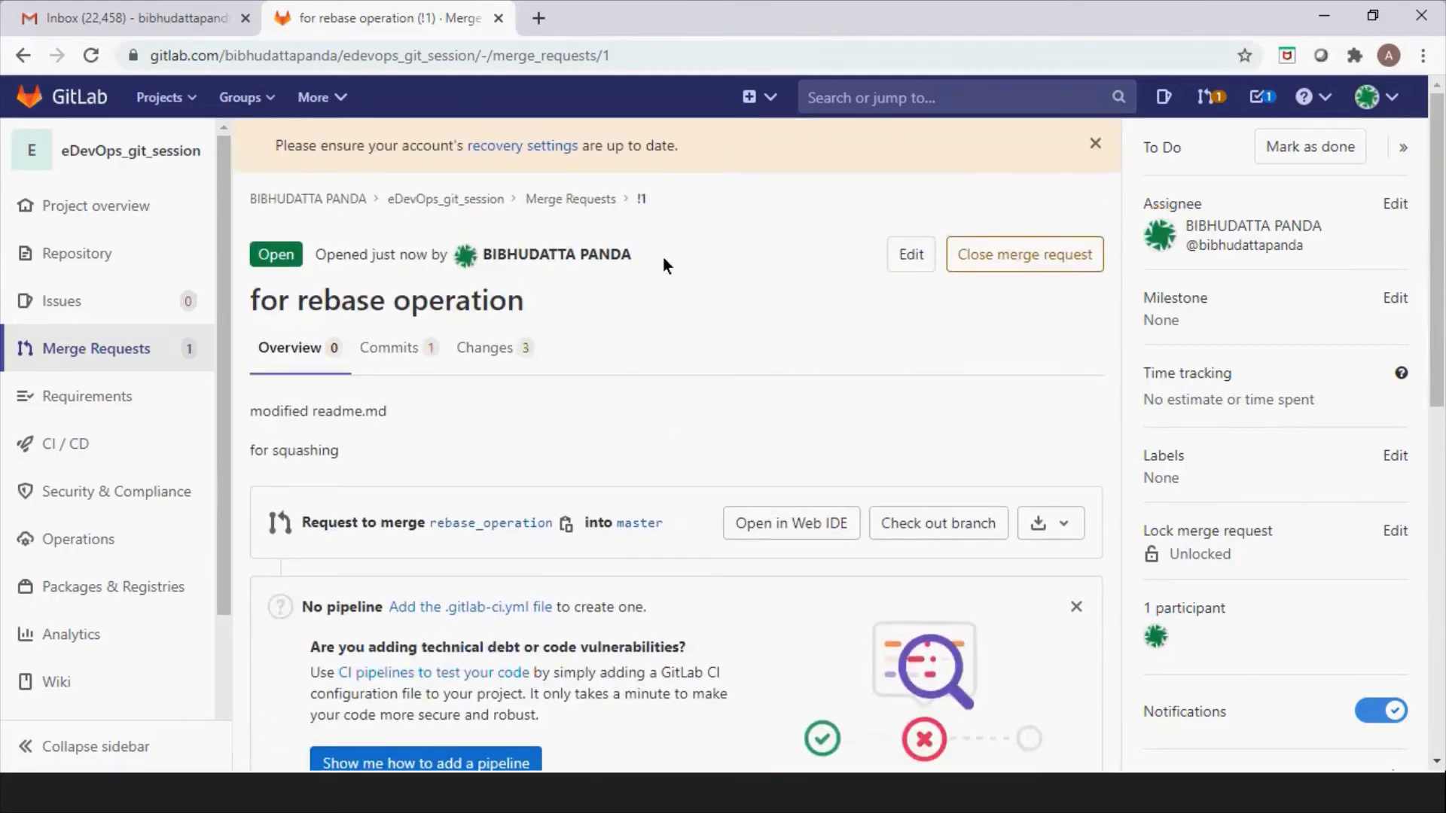
# Collapse the merge request's details sidebar and review the pipeline, approval and merge sections of the overview.
pyautogui.click(1402, 148)
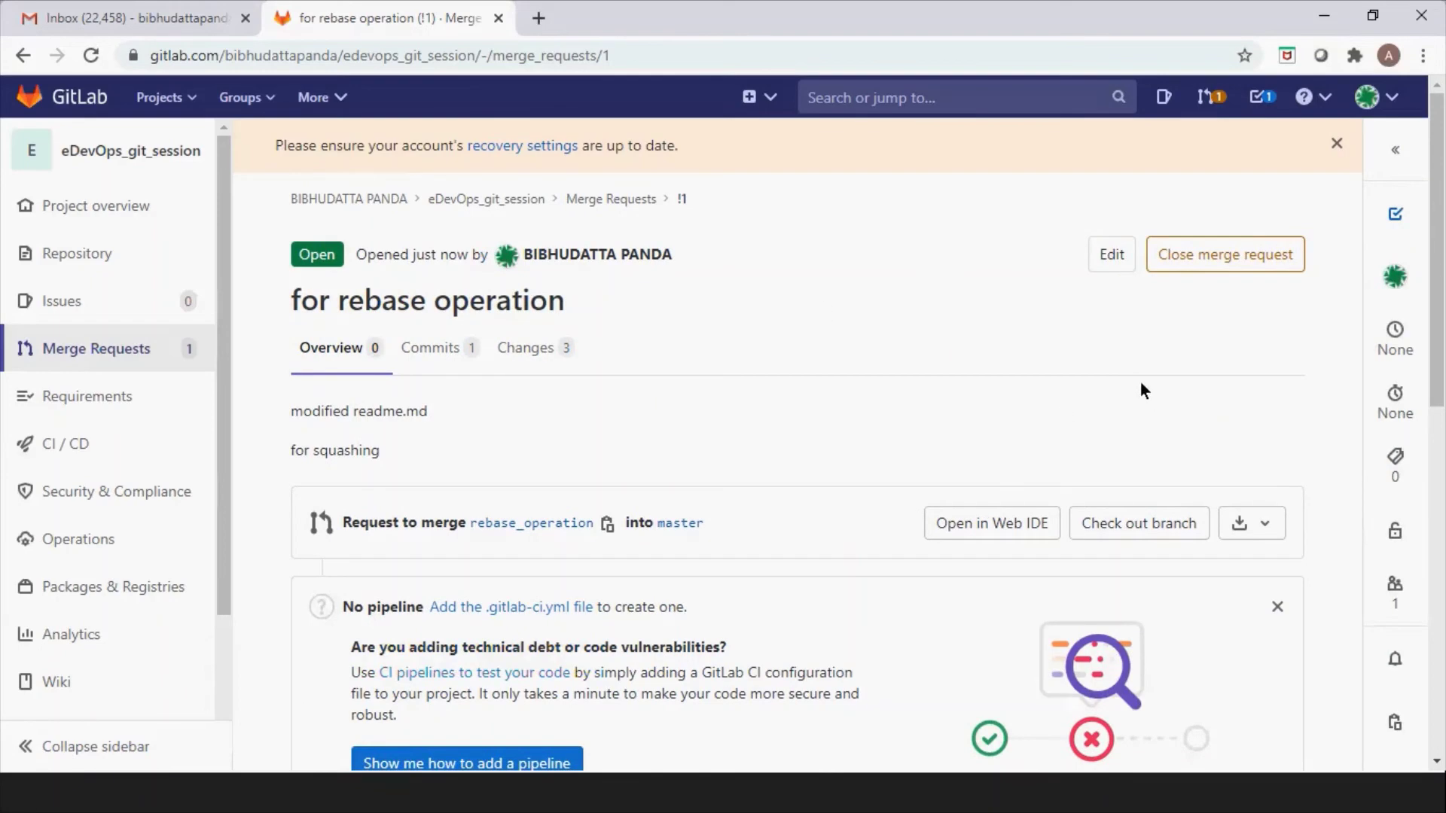
pyautogui.scroll(-1, 1133, 383)
pyautogui.scroll(-2, 1132, 382)
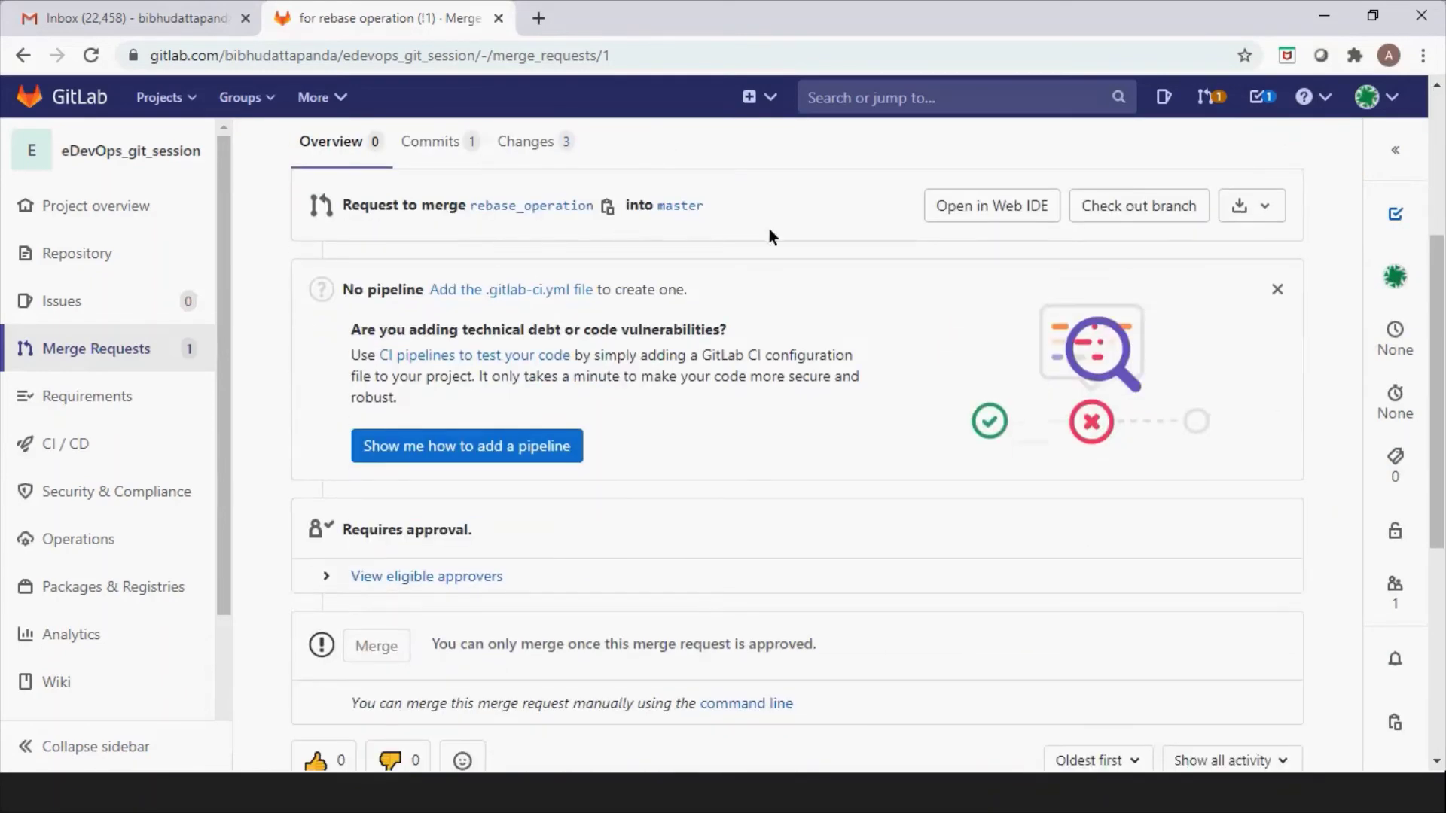
pyautogui.scroll(-2, 906, 329)
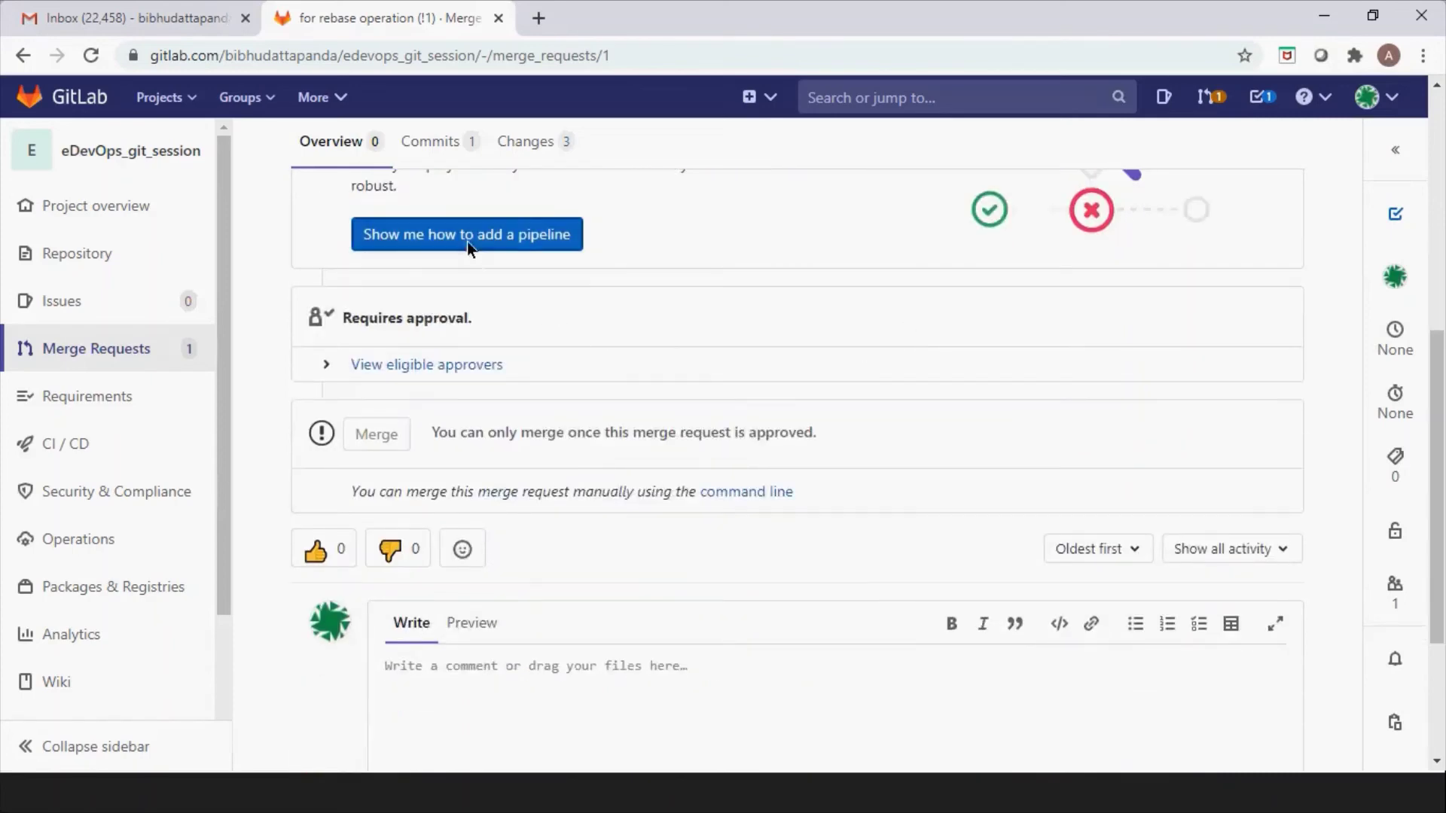
pyautogui.scroll(-1, 861, 512)
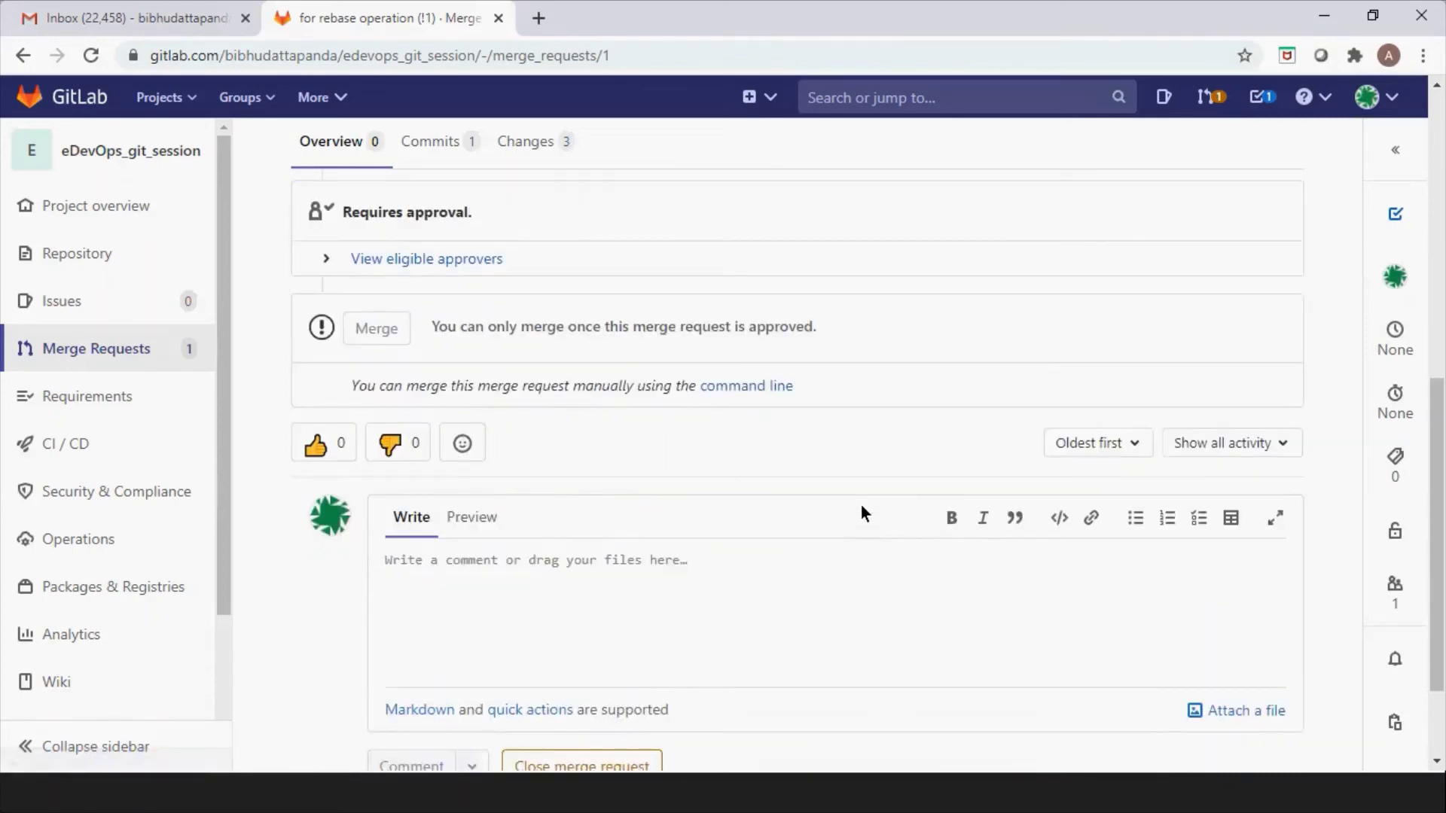
pyautogui.scroll(5, 861, 506)
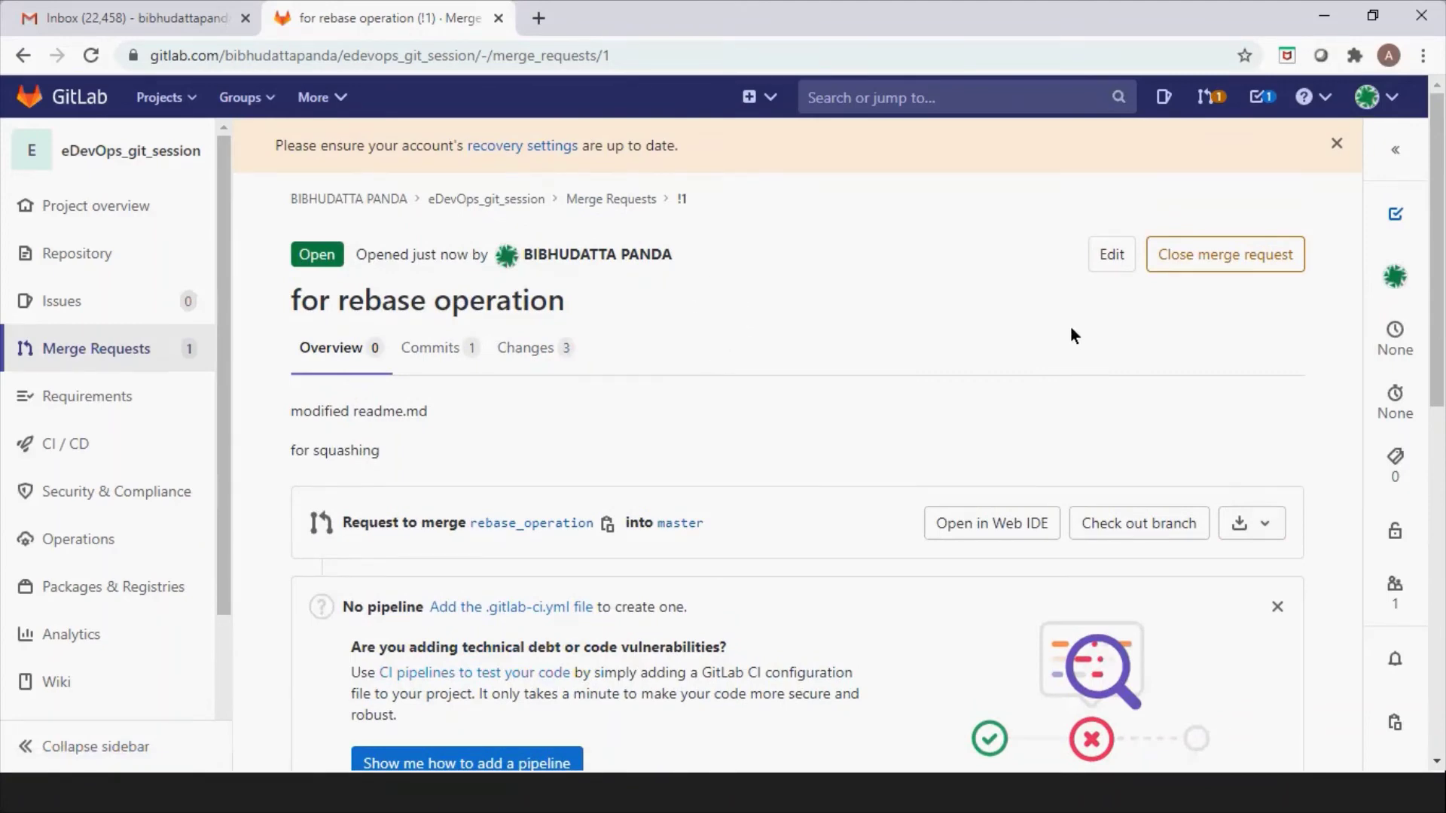
# Add a thumbs-up reaction to the merge request and check the approval and merge sections again.
pyautogui.scroll(-3, 1074, 335)
pyautogui.scroll(-2, 418, 689)
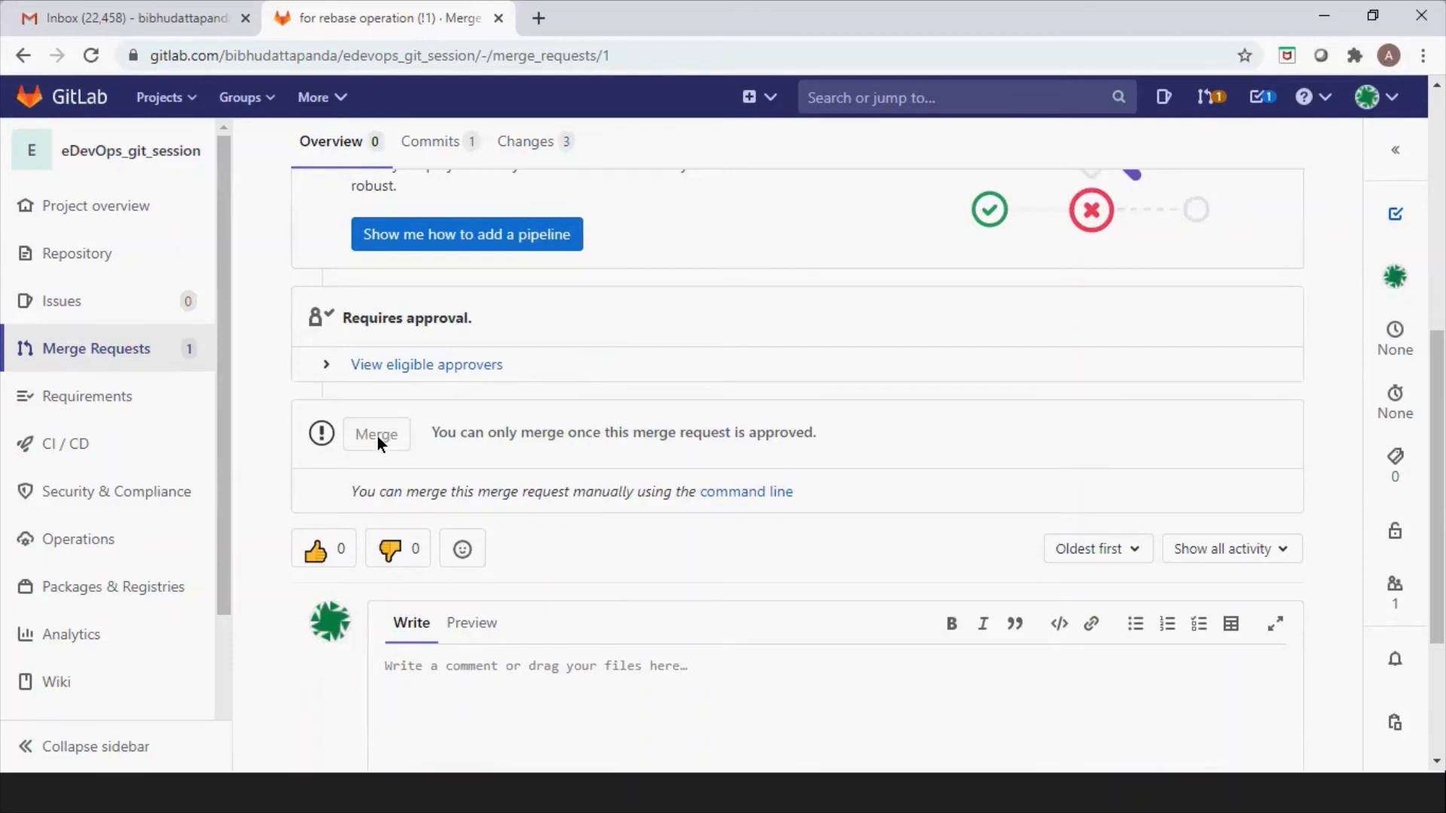
pyautogui.click(315, 551)
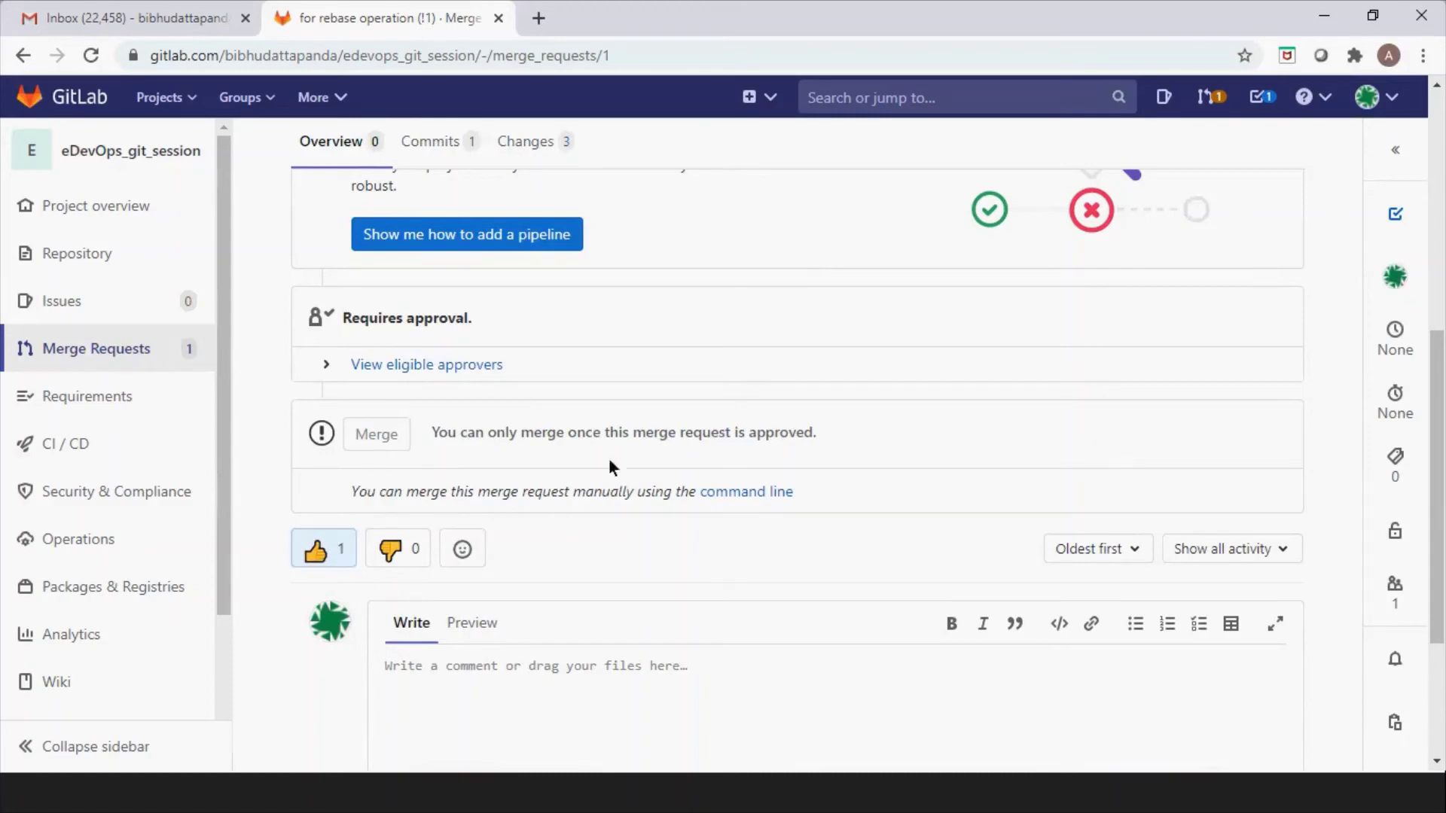
pyautogui.scroll(-3, 812, 550)
pyautogui.scroll(7, 813, 556)
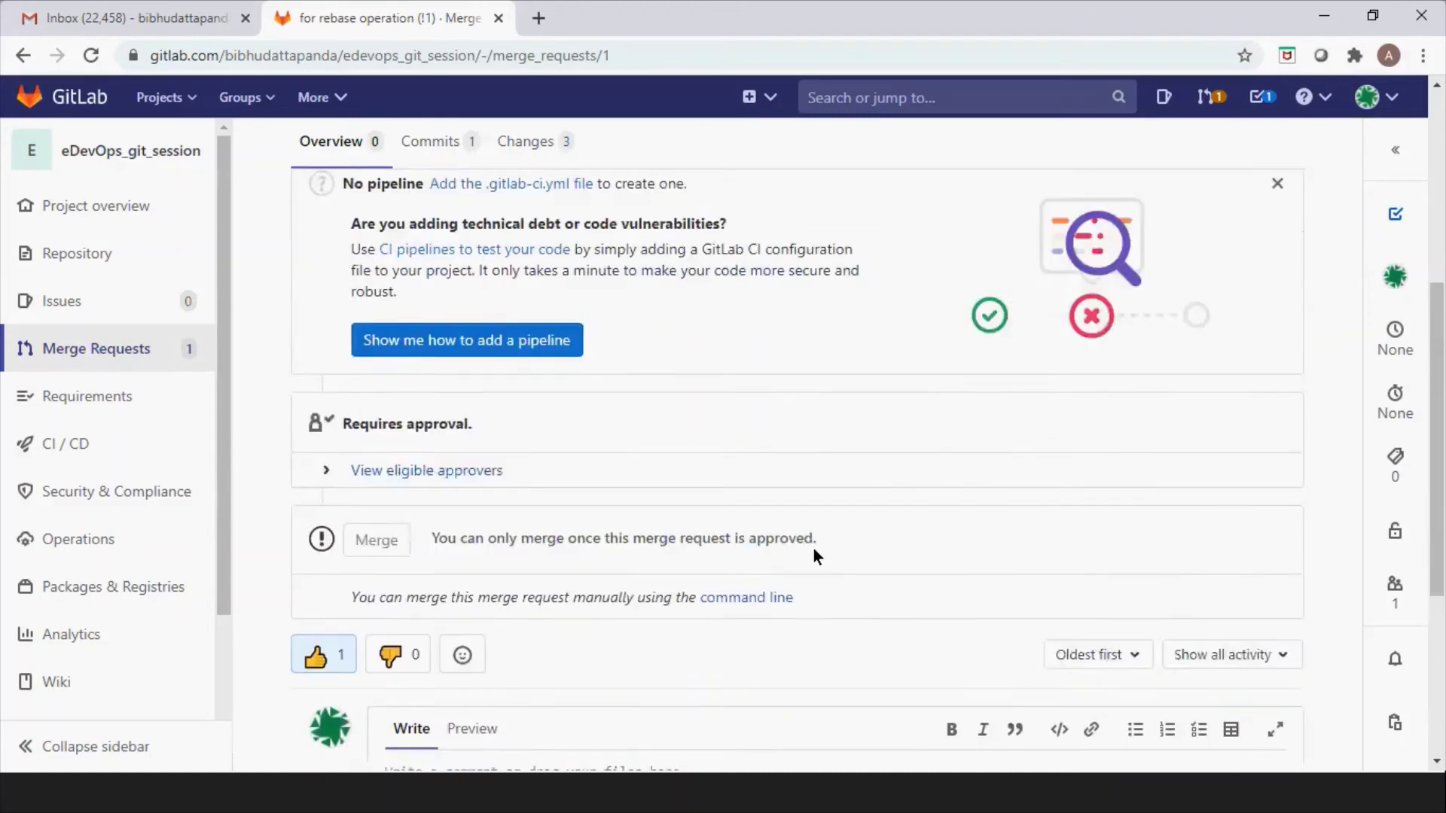
pyautogui.scroll(3, 814, 555)
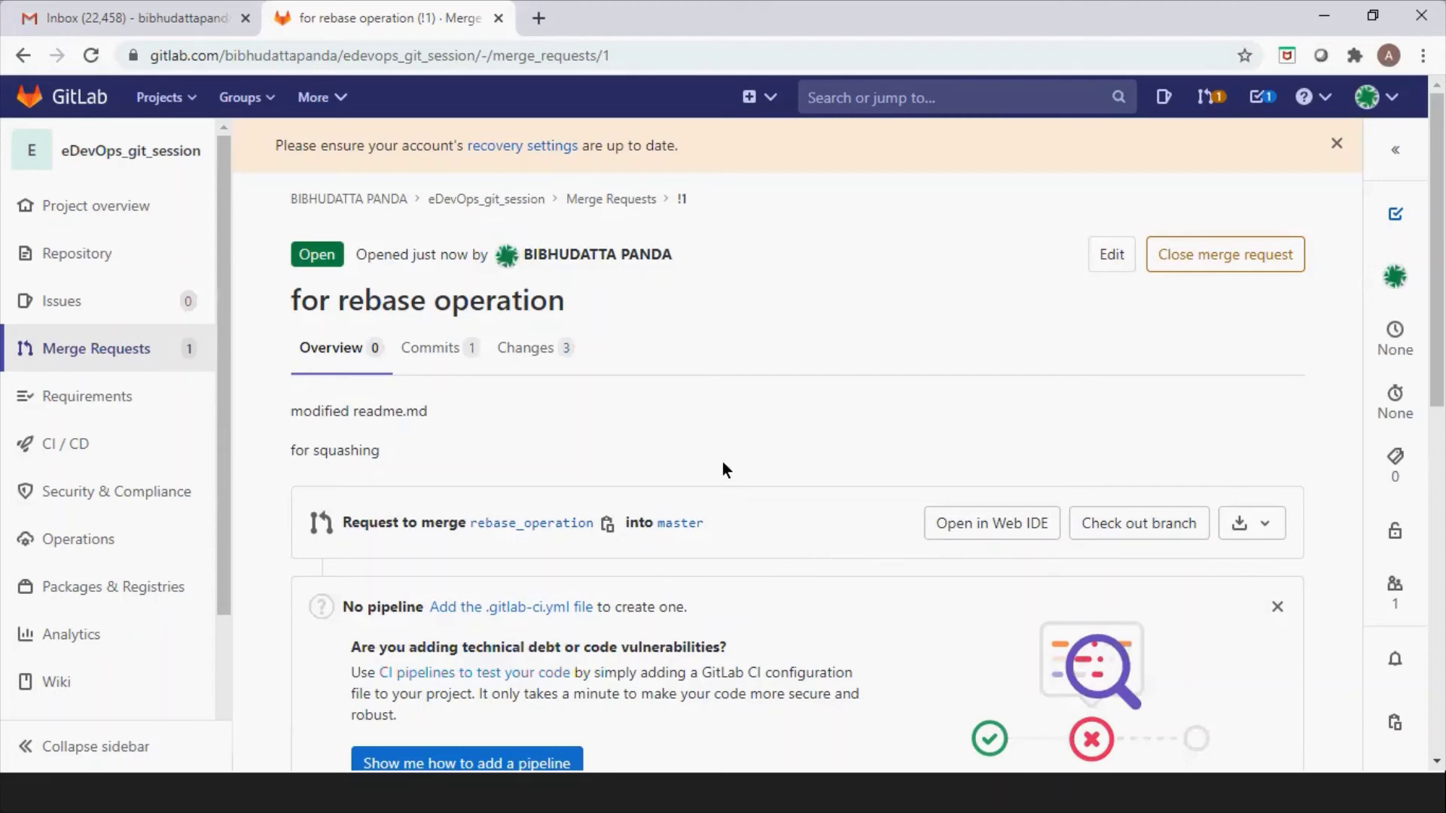
# Review the merge request's file changes and its commit list, and return to the overview.
pyautogui.click(551, 350)
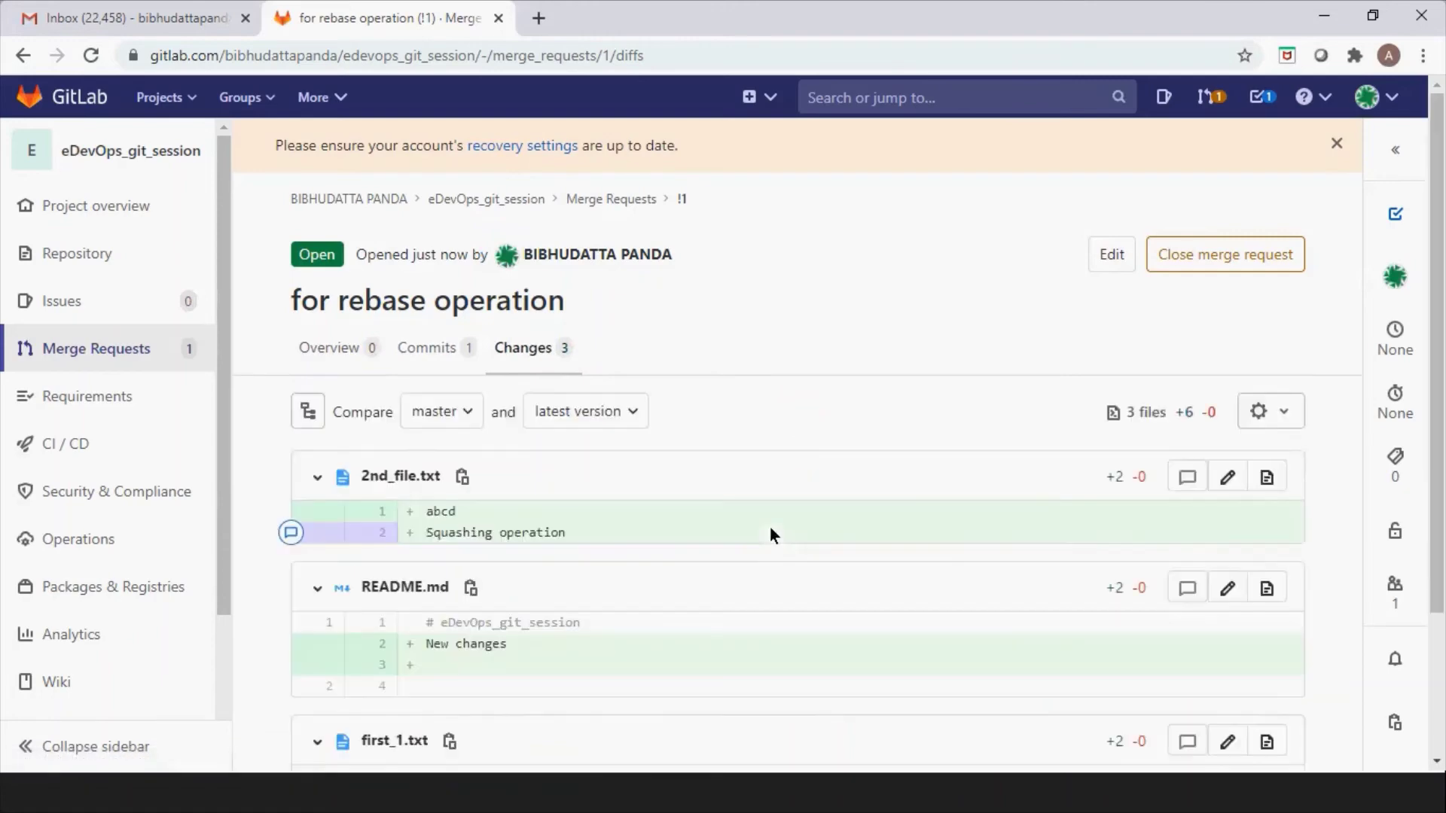
pyautogui.scroll(-1, 825, 536)
pyautogui.scroll(-1, 826, 537)
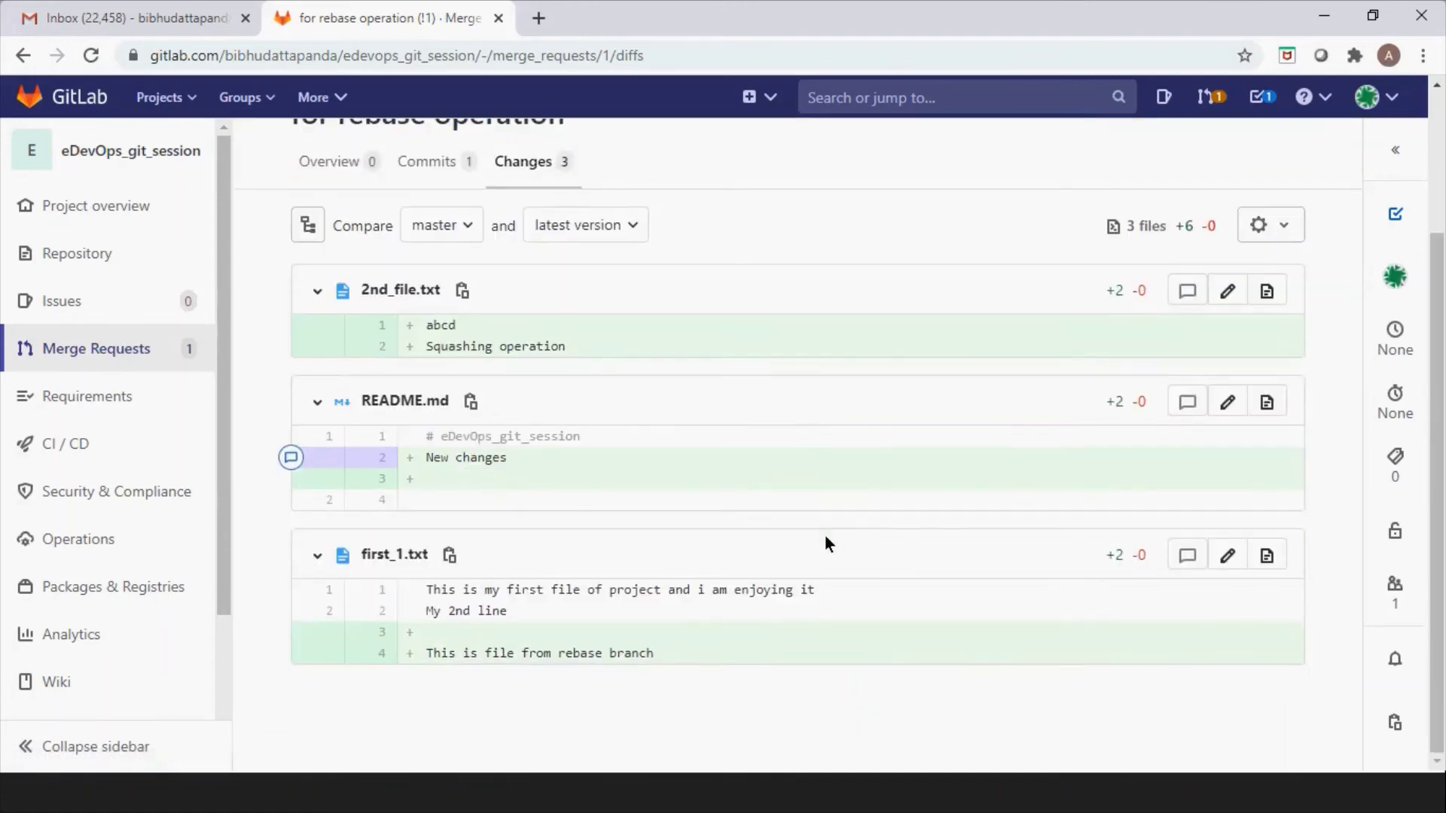
pyautogui.scroll(2, 671, 345)
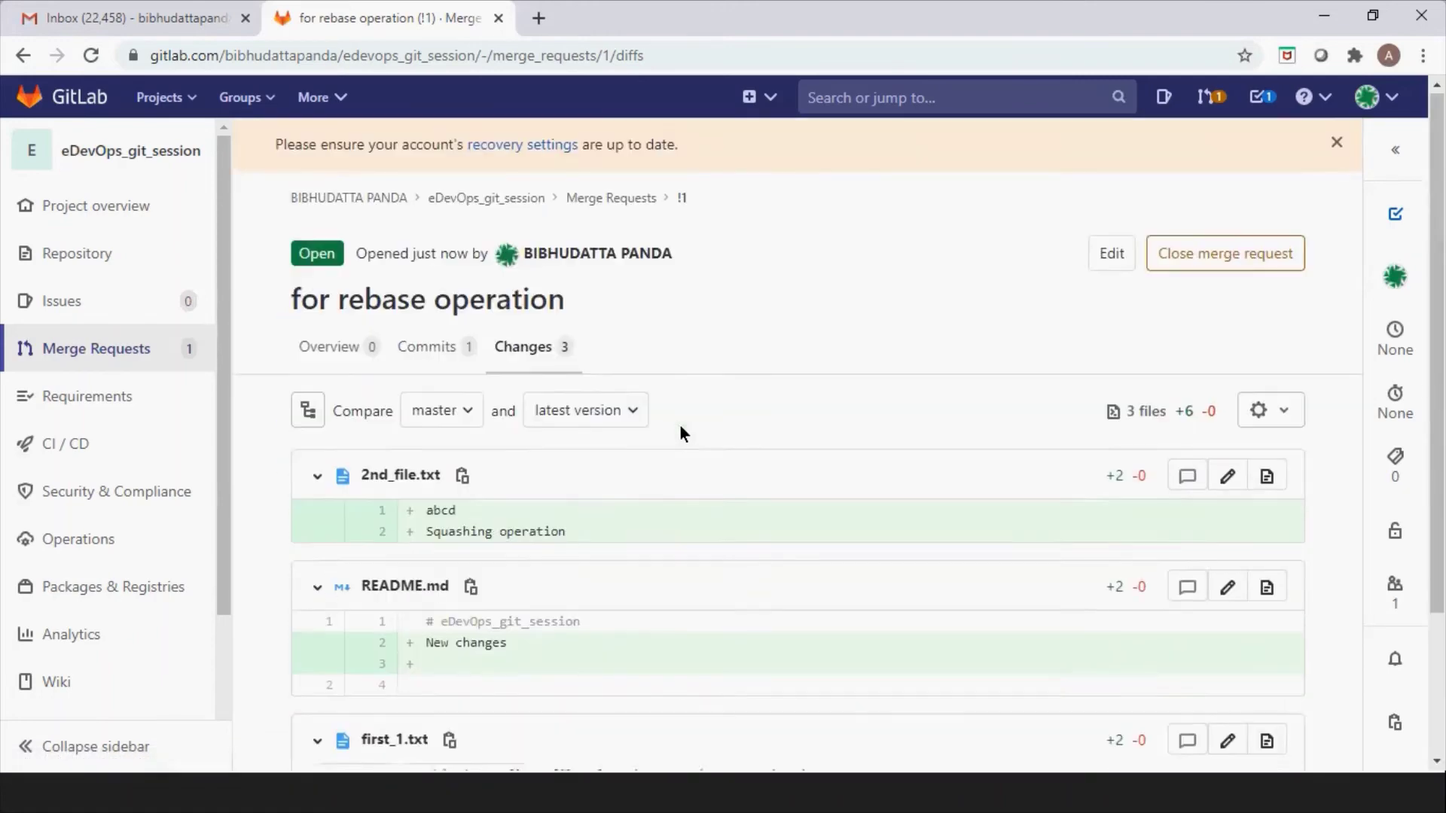
pyautogui.click(430, 347)
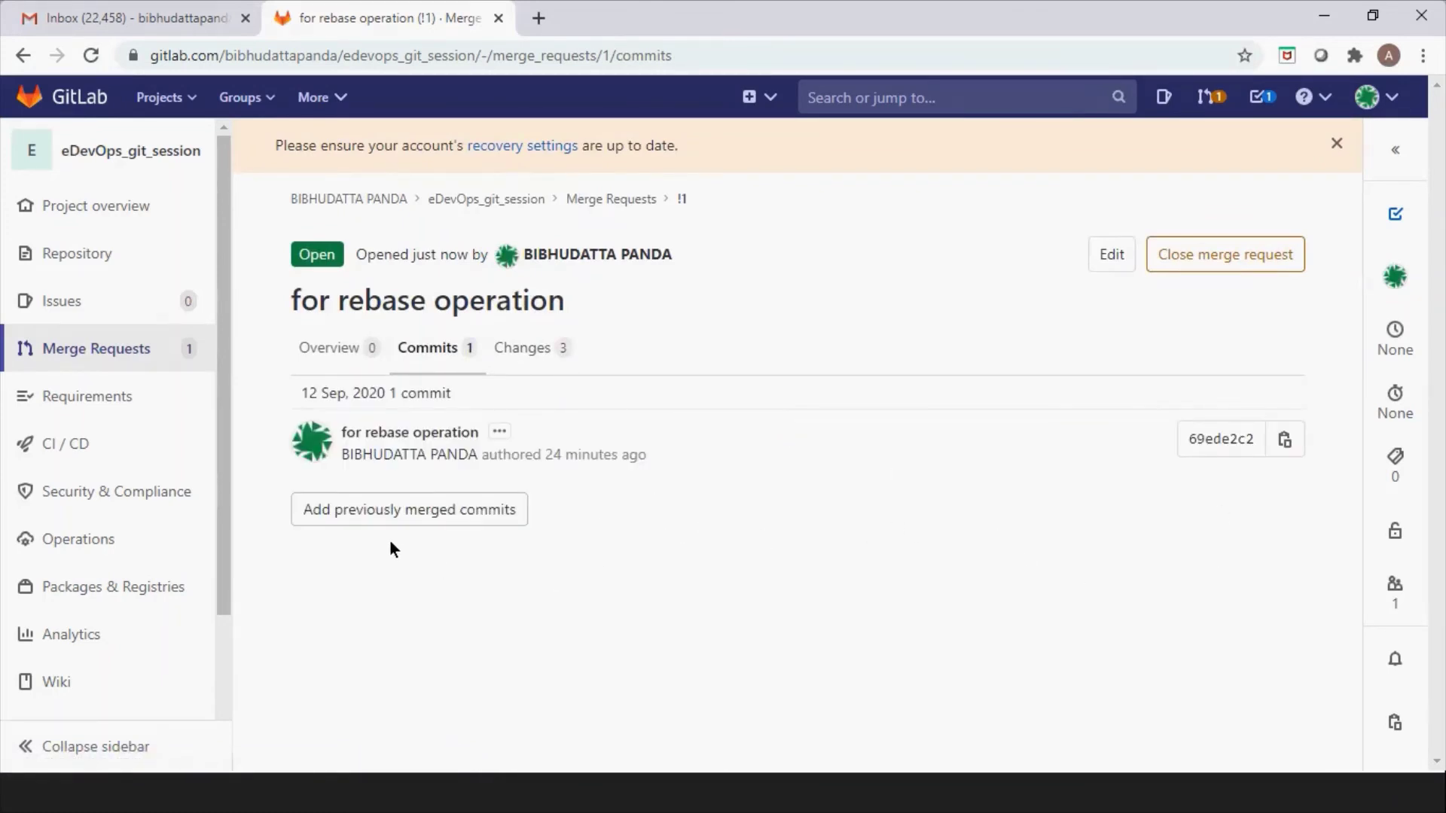
pyautogui.click(332, 351)
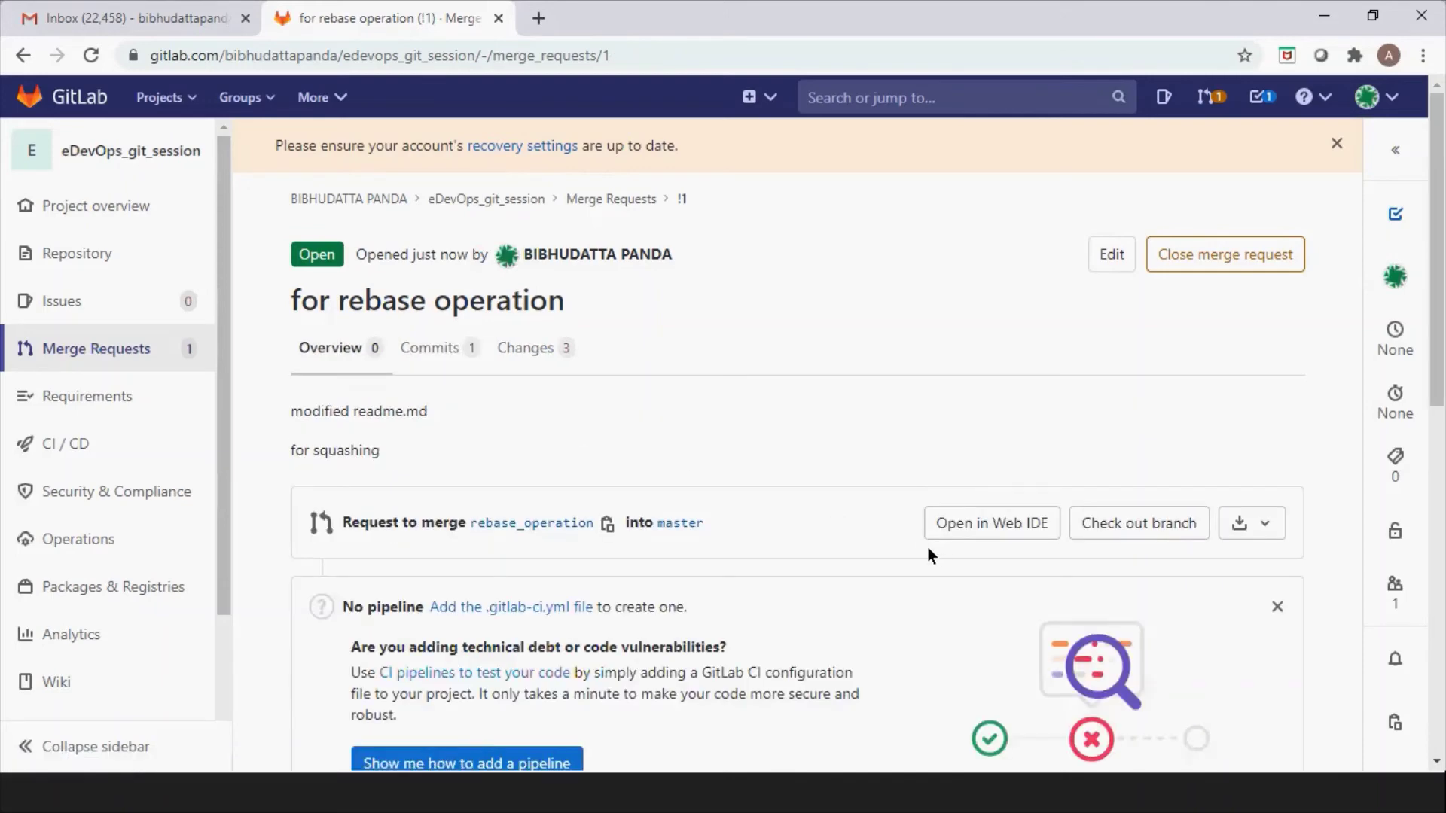
# Look over the merge request overview and expand the eligible approvers in the approval section.
pyautogui.scroll(-3, 865, 569)
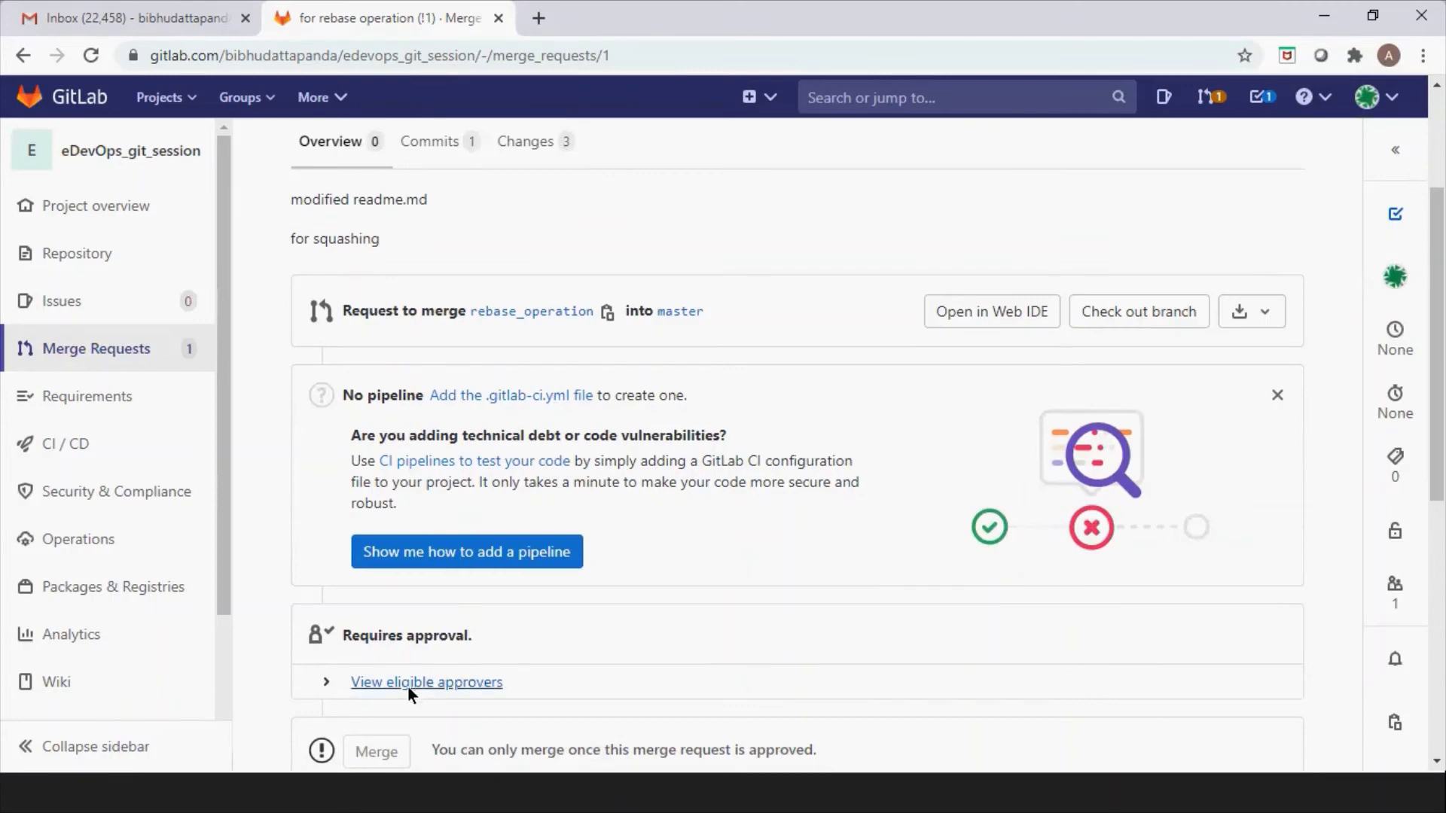
pyautogui.scroll(-1, 409, 687)
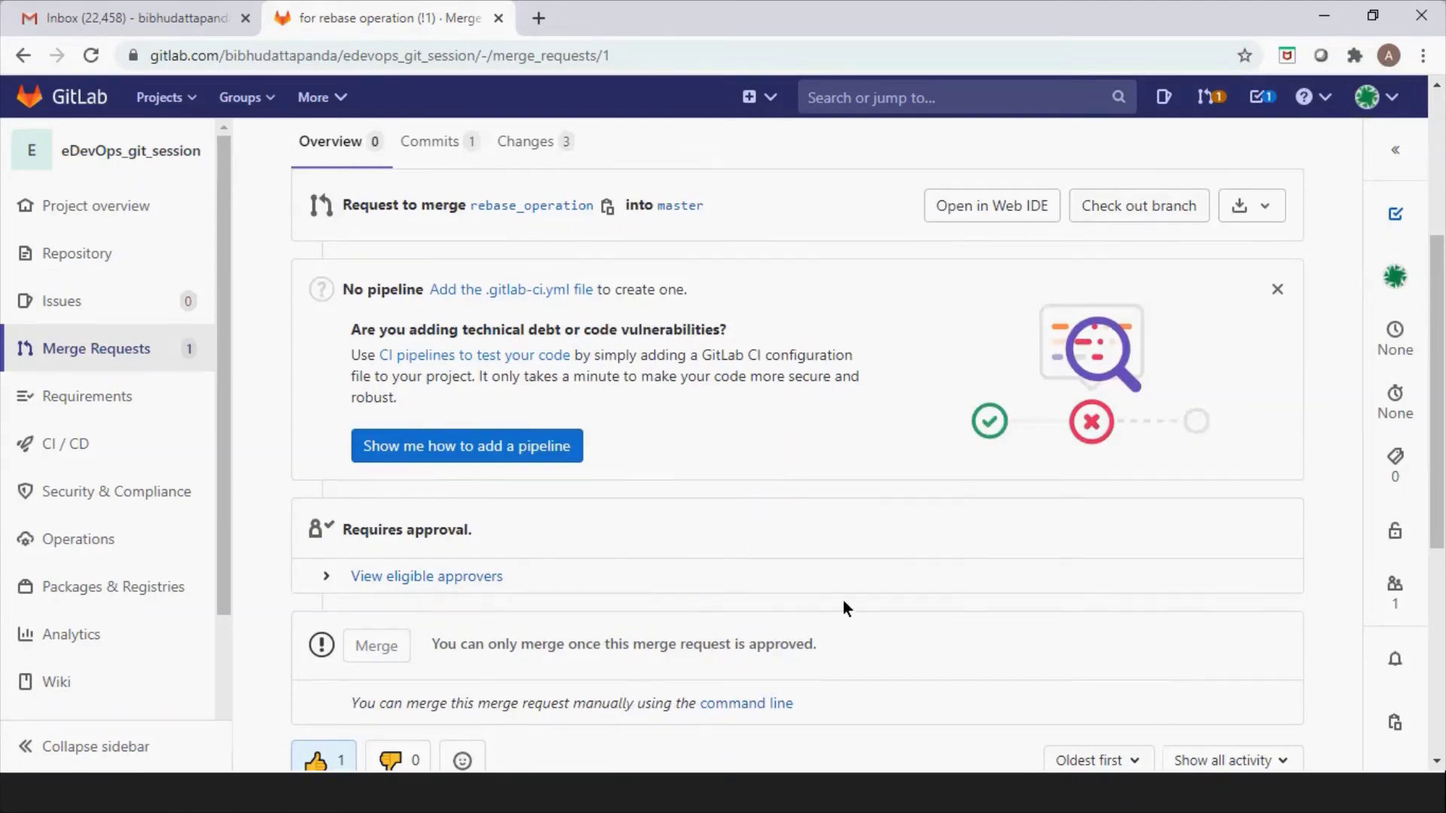
pyautogui.scroll(-4, 844, 603)
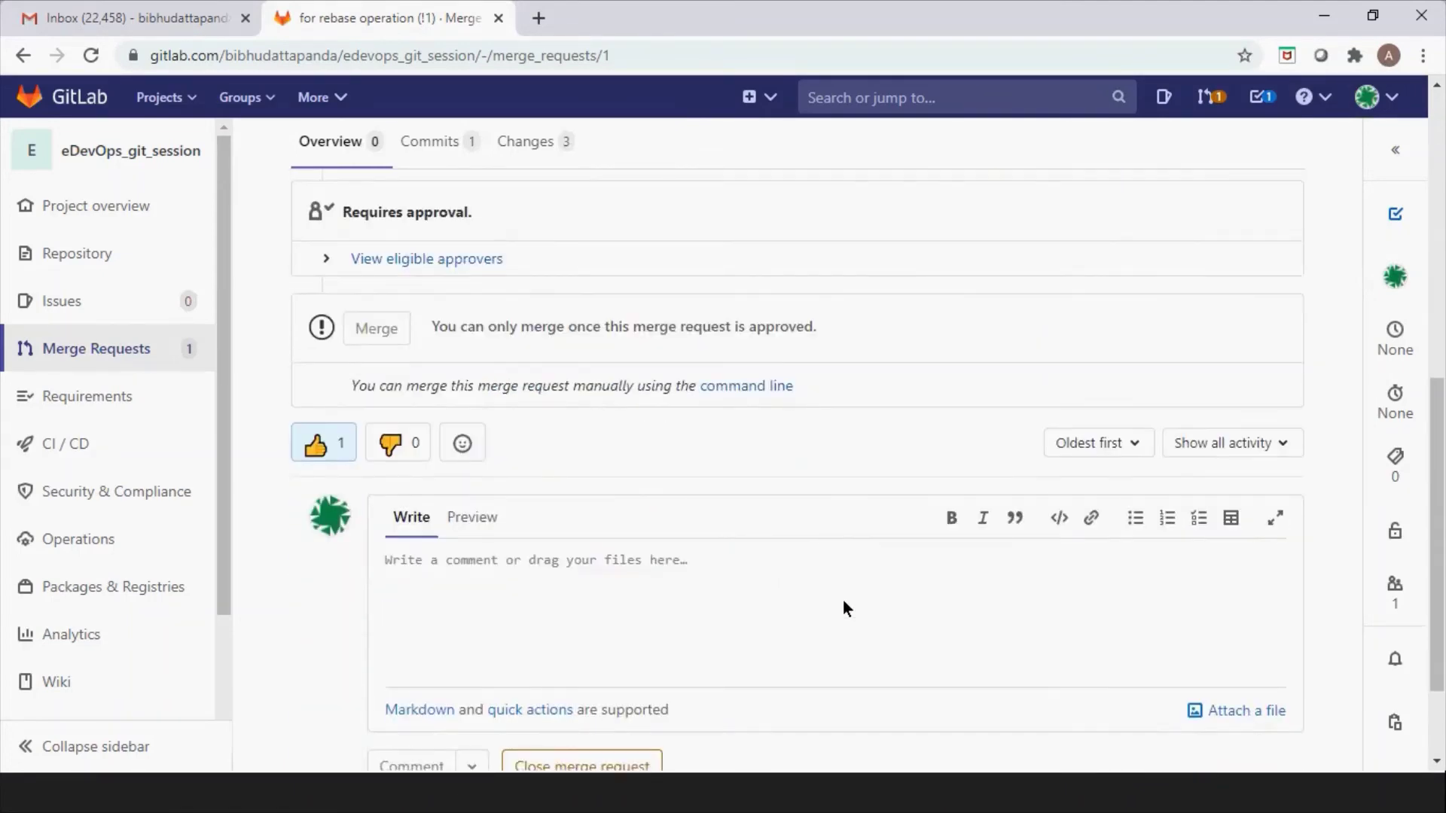
pyautogui.scroll(-2, 843, 602)
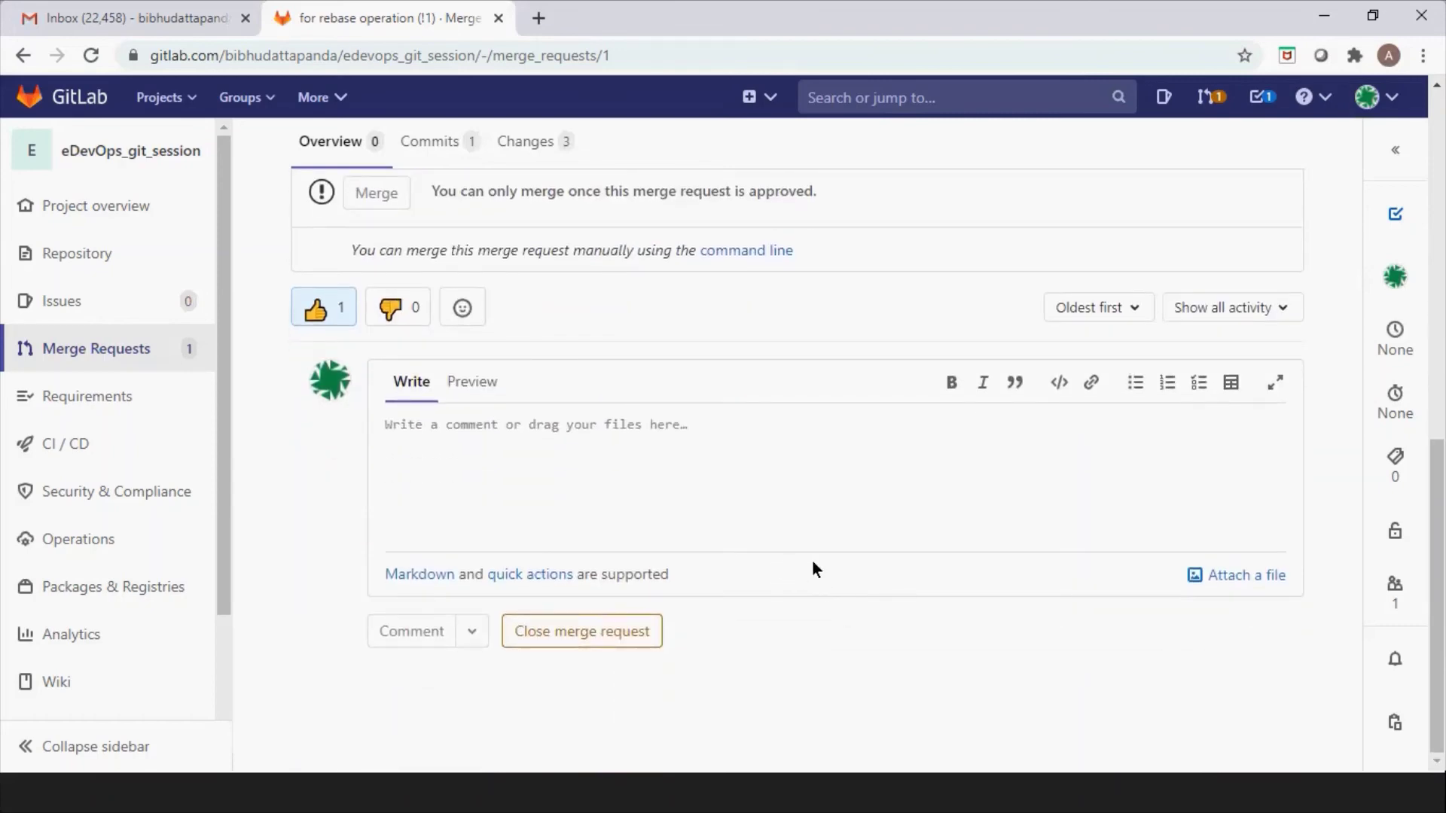
pyautogui.scroll(7, 815, 566)
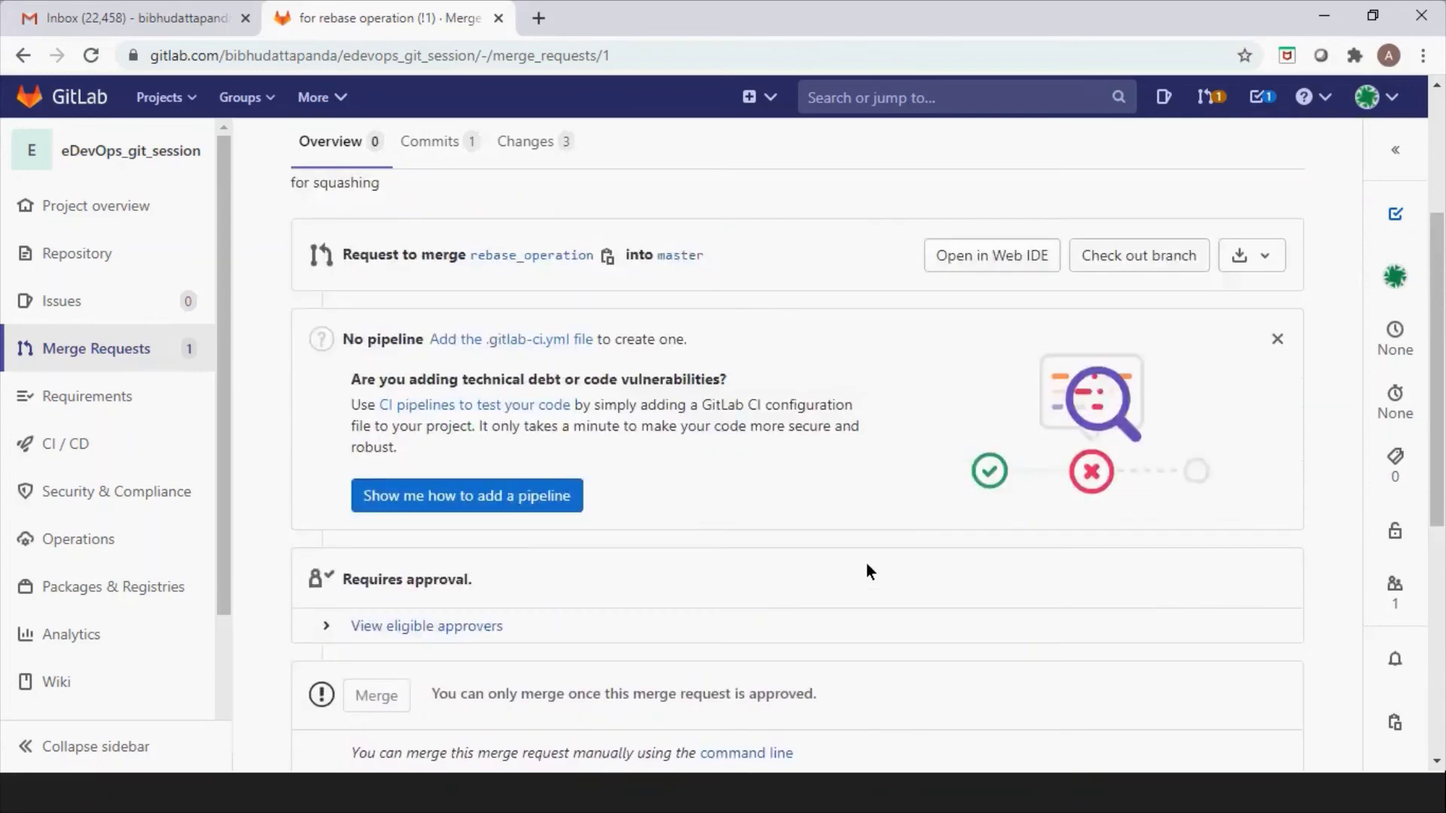
pyautogui.scroll(4, 866, 570)
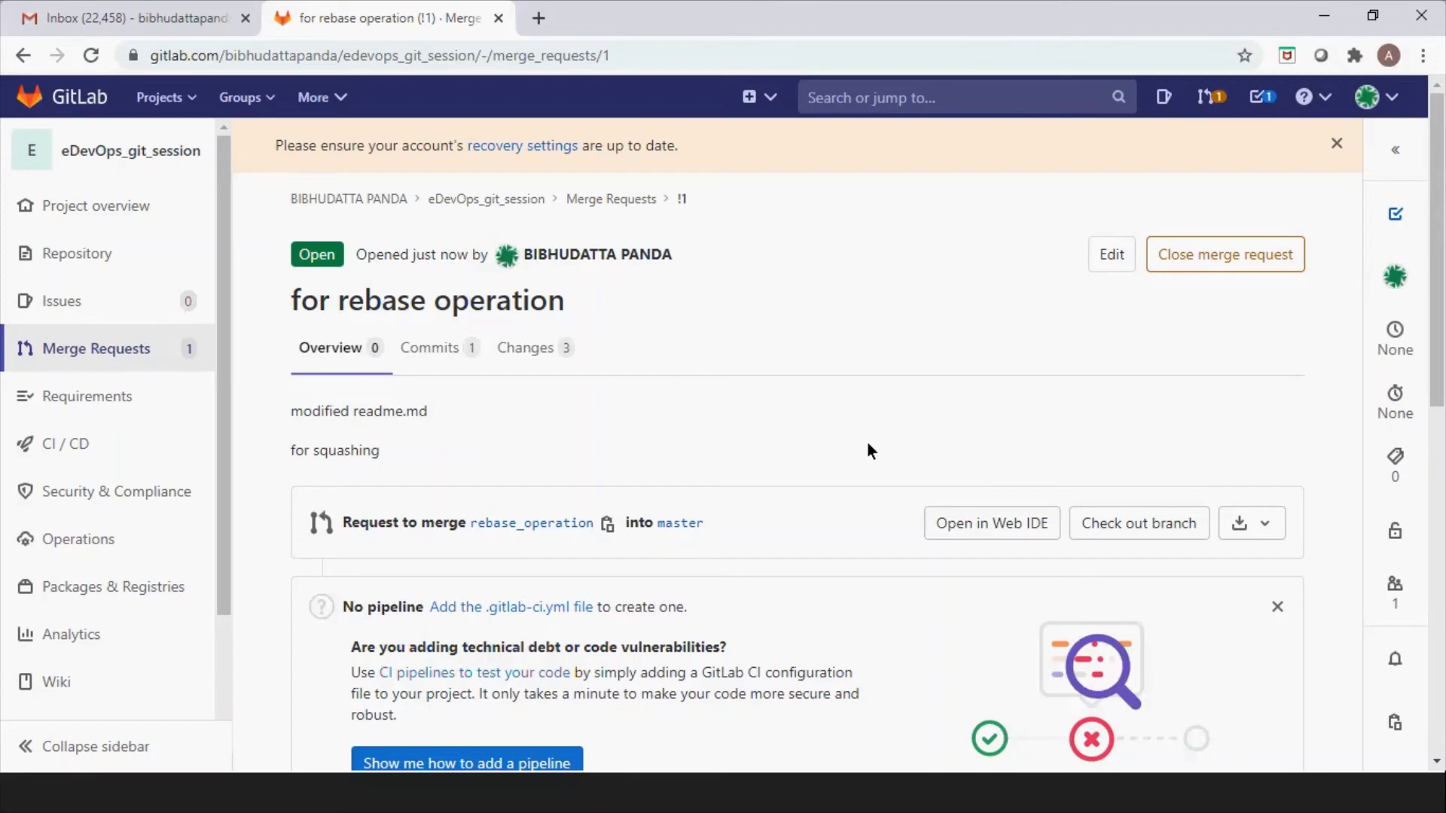
pyautogui.scroll(-3, 868, 450)
pyautogui.scroll(-3, 867, 443)
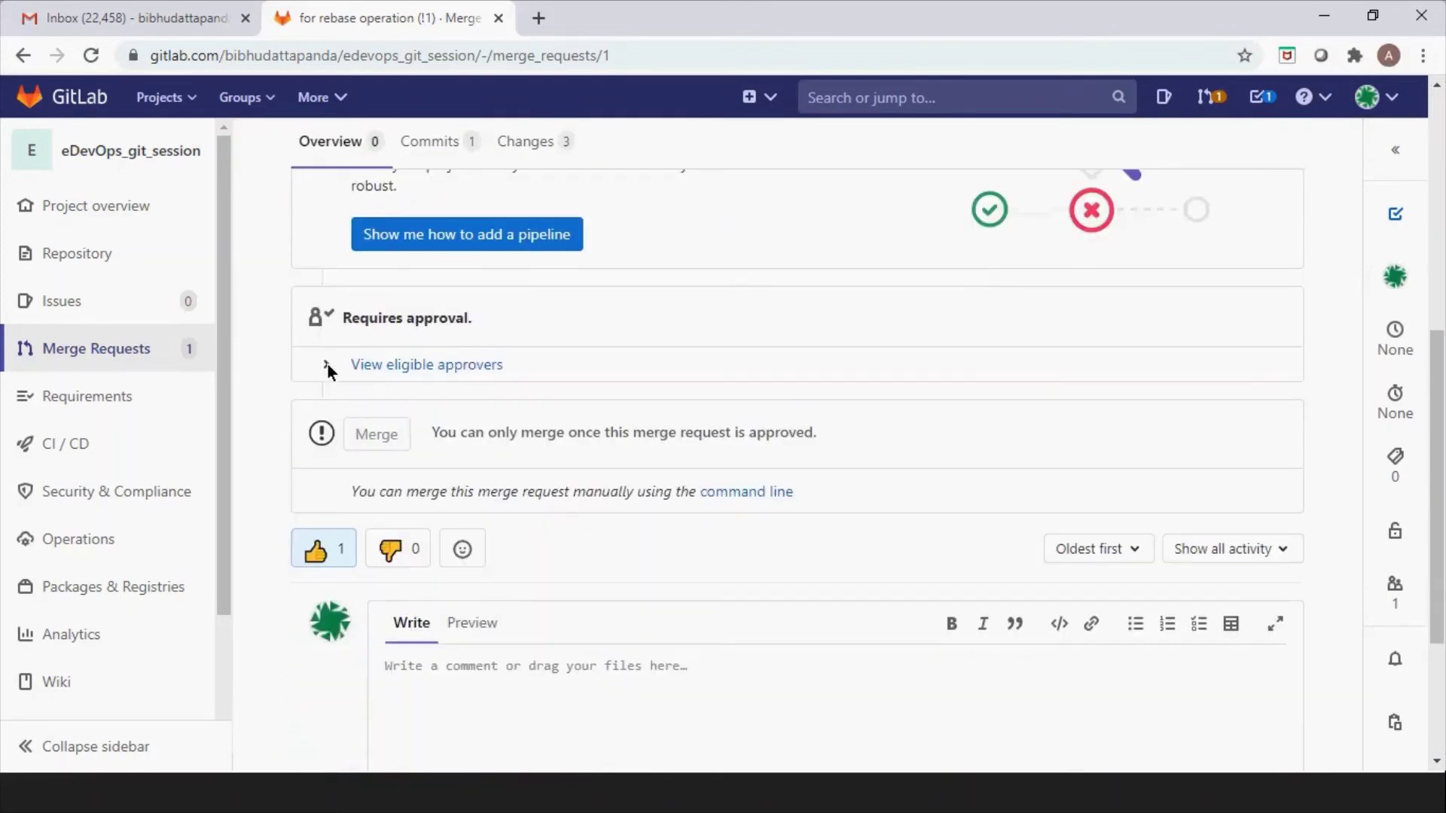
pyautogui.click(328, 364)
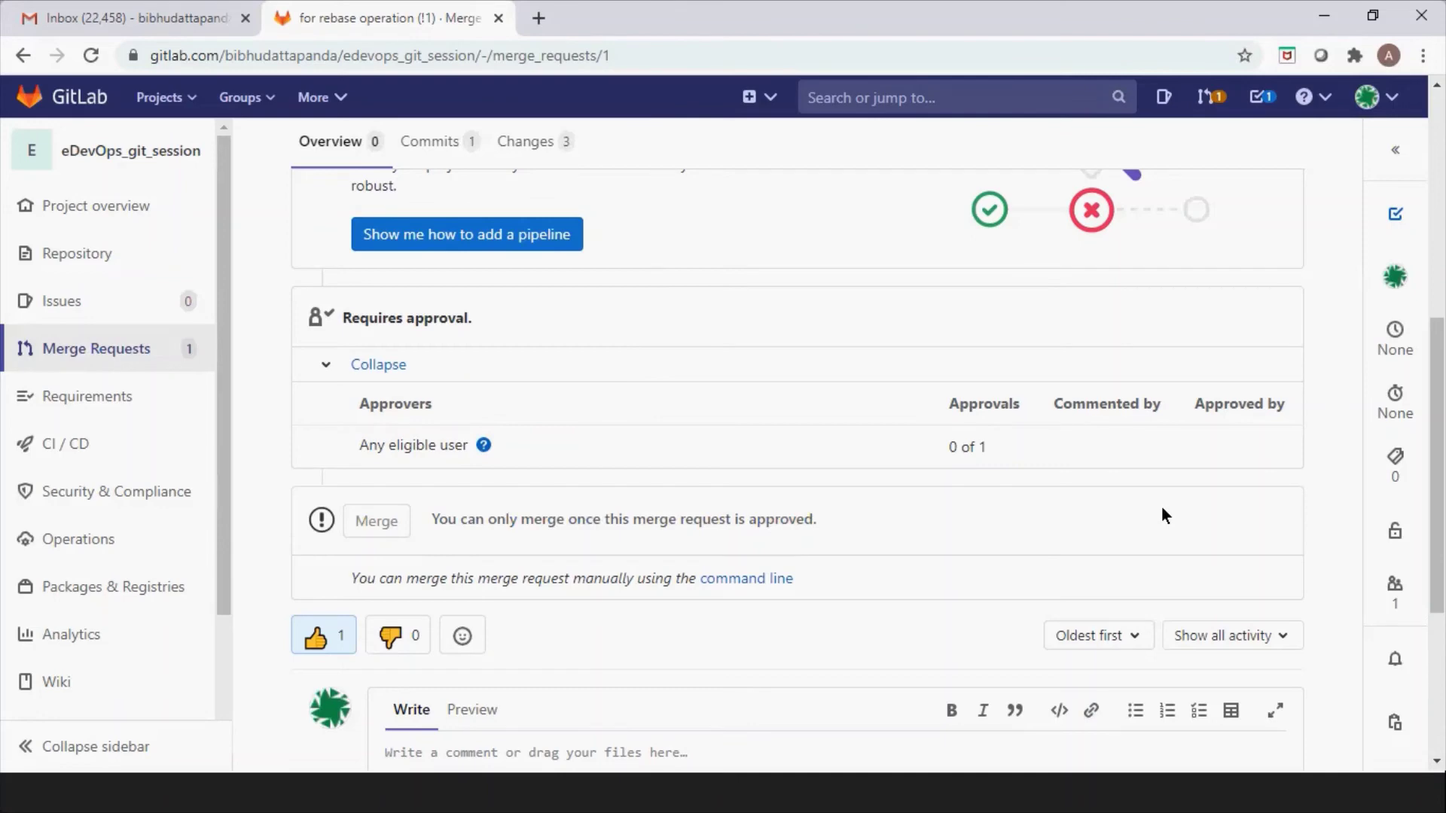
# Examine the approvers table, the merge section and the comment area of the merge request.
pyautogui.scroll(-1, 1161, 508)
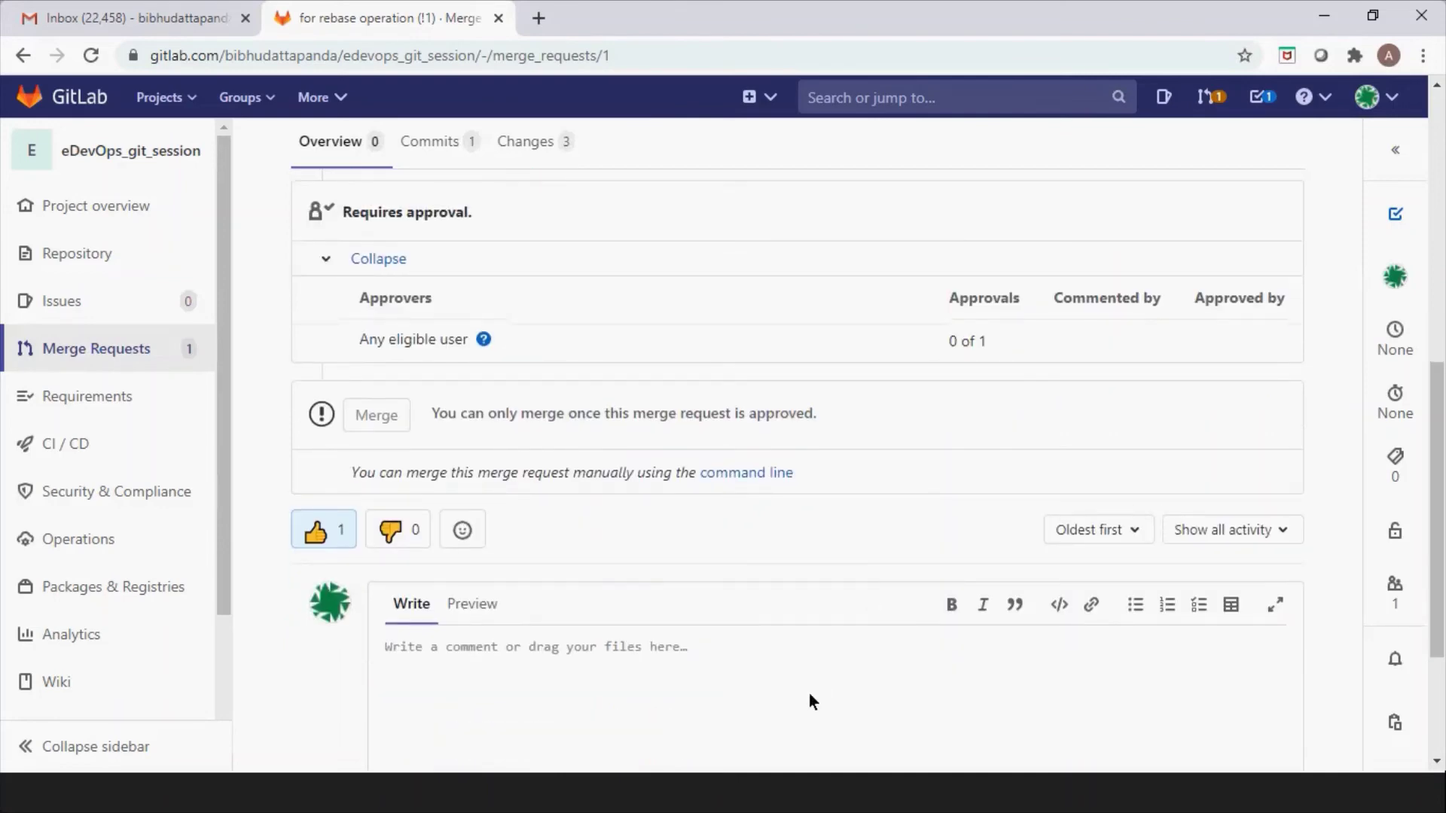
pyautogui.scroll(-2, 797, 647)
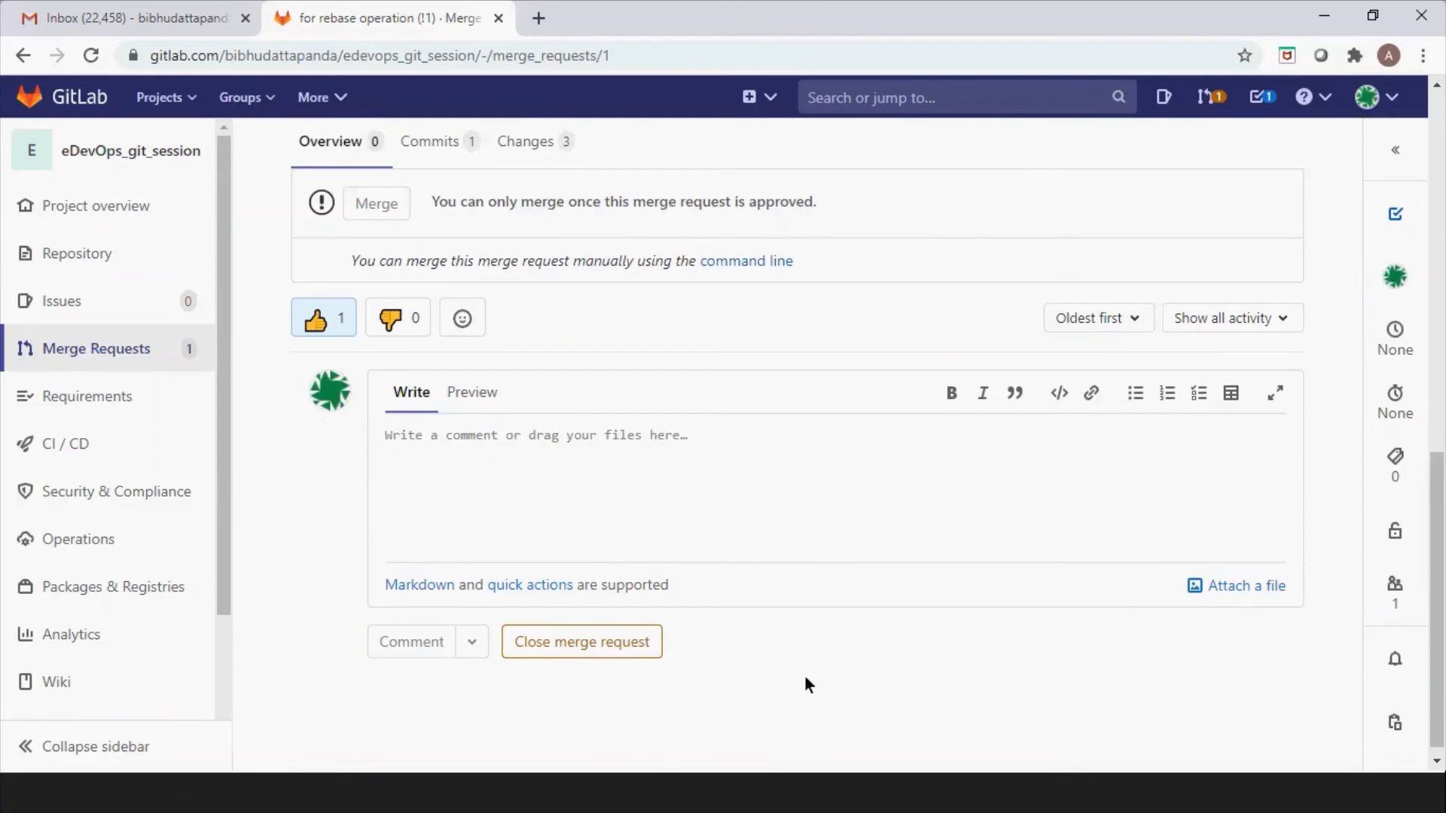
pyautogui.scroll(-1, 872, 620)
pyautogui.scroll(1, 873, 627)
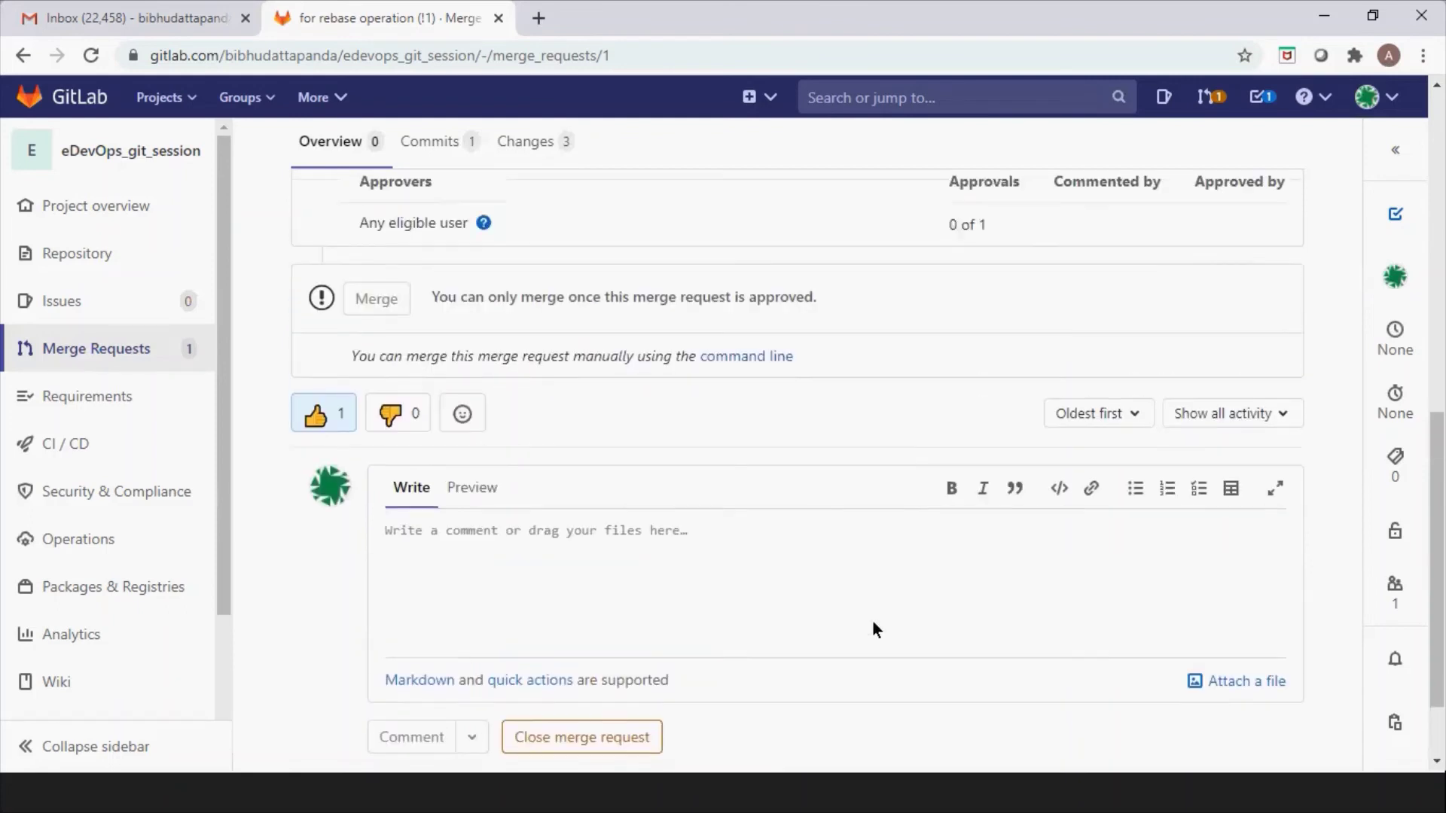
pyautogui.scroll(1, 877, 626)
pyautogui.scroll(2, 877, 627)
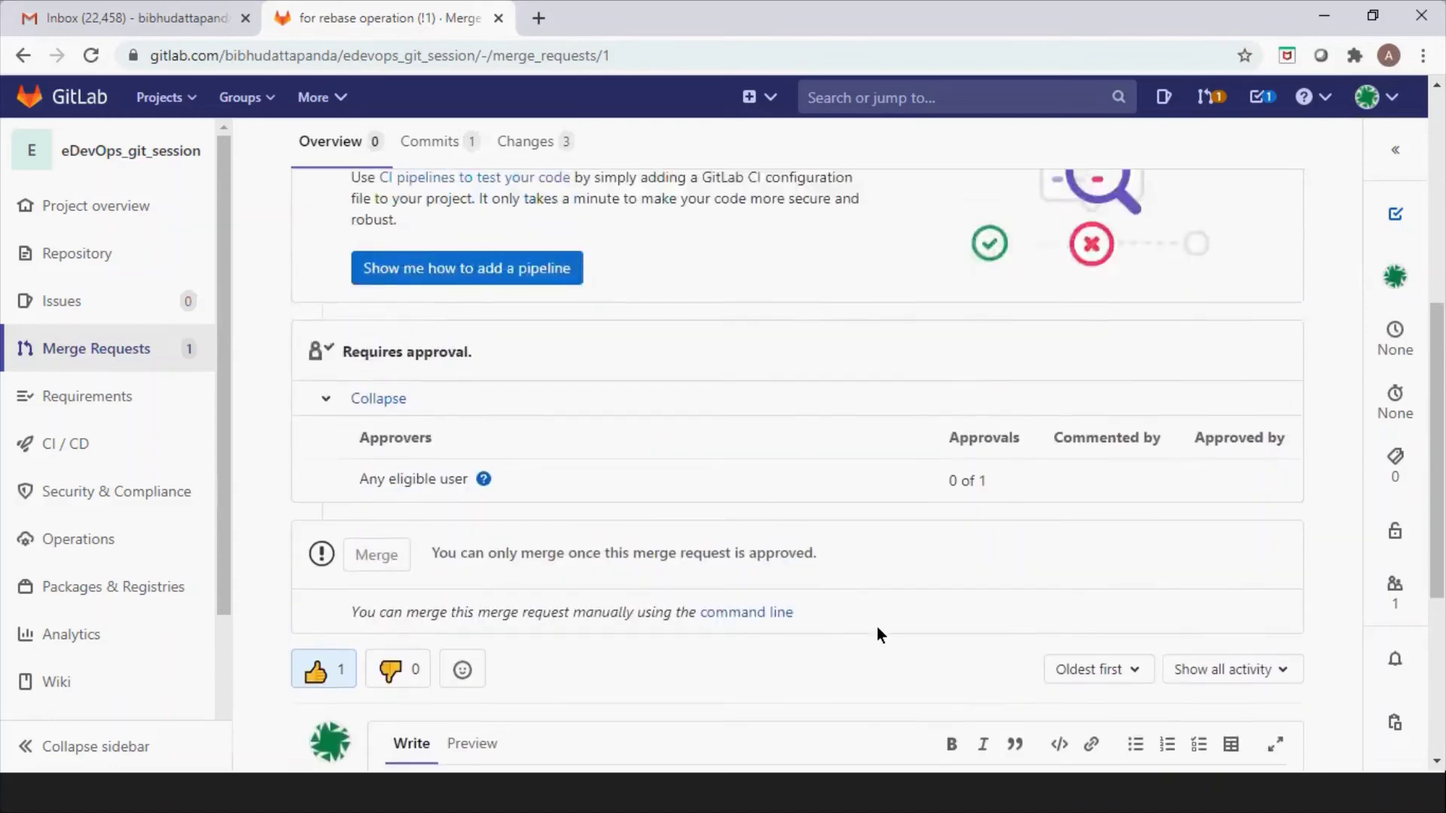
pyautogui.scroll(4, 877, 627)
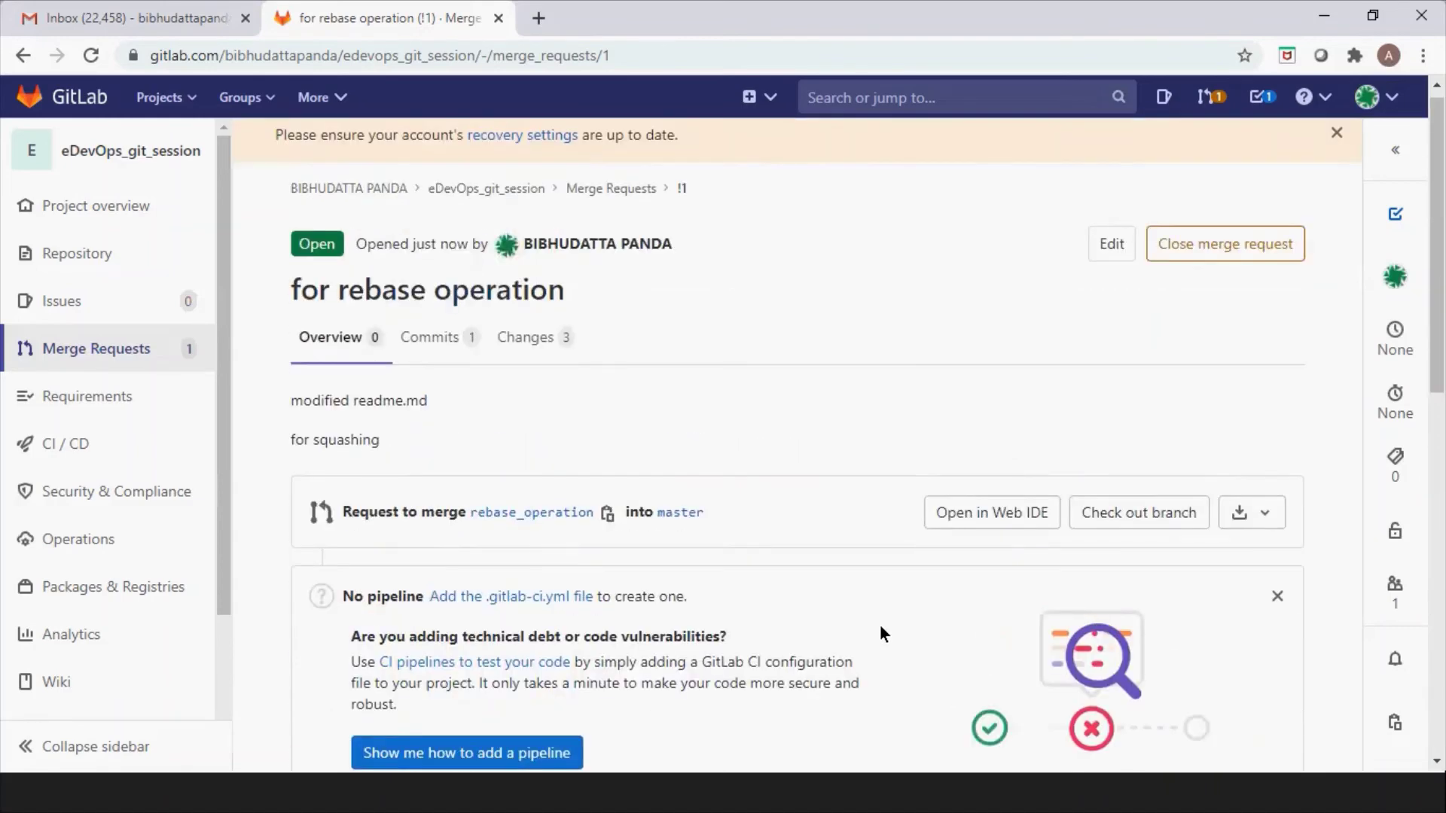
pyautogui.scroll(-7, 880, 625)
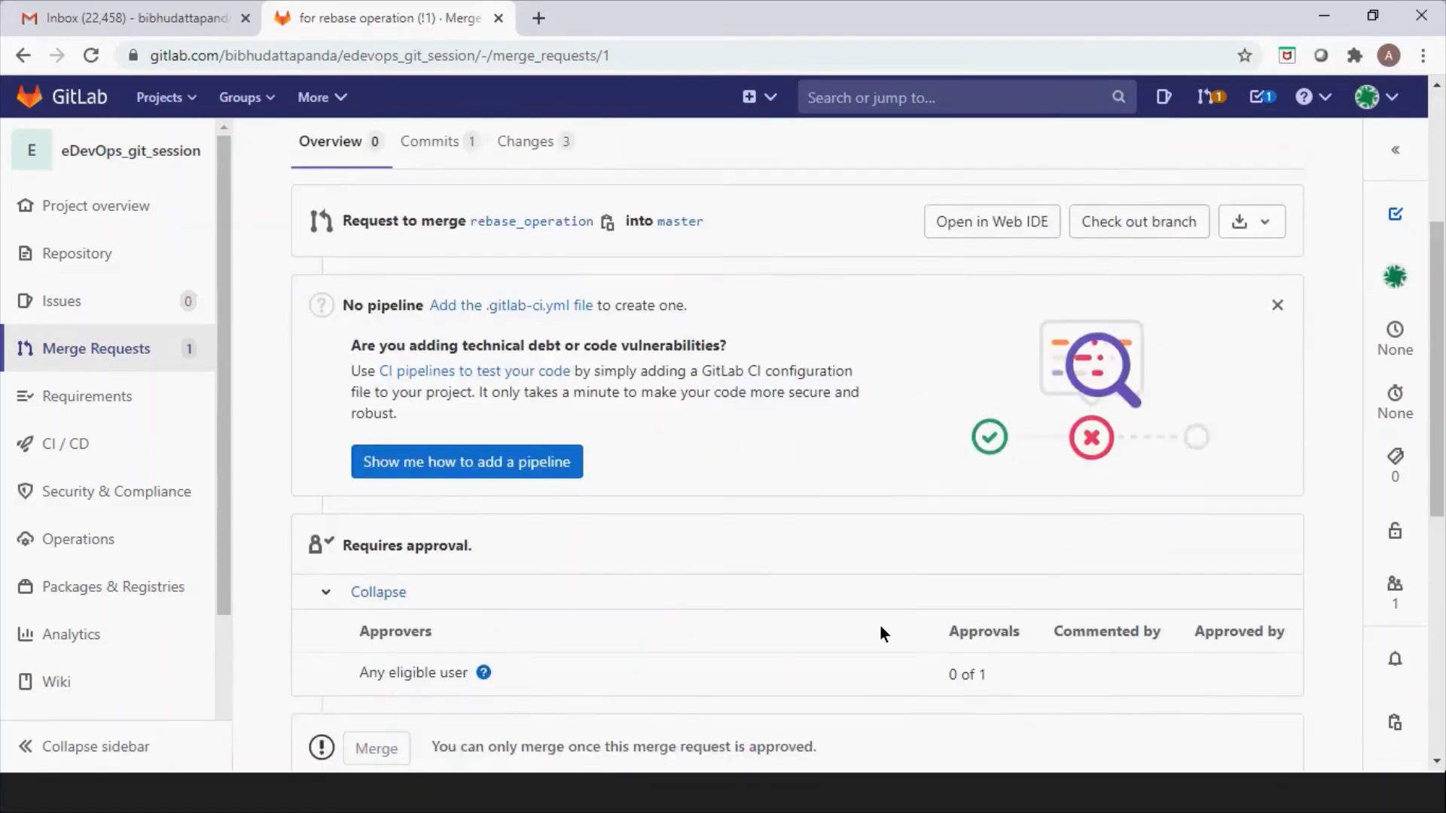
# Check the rest of the merge request overview and return to the project's merge request list.
pyautogui.scroll(-2, 867, 668)
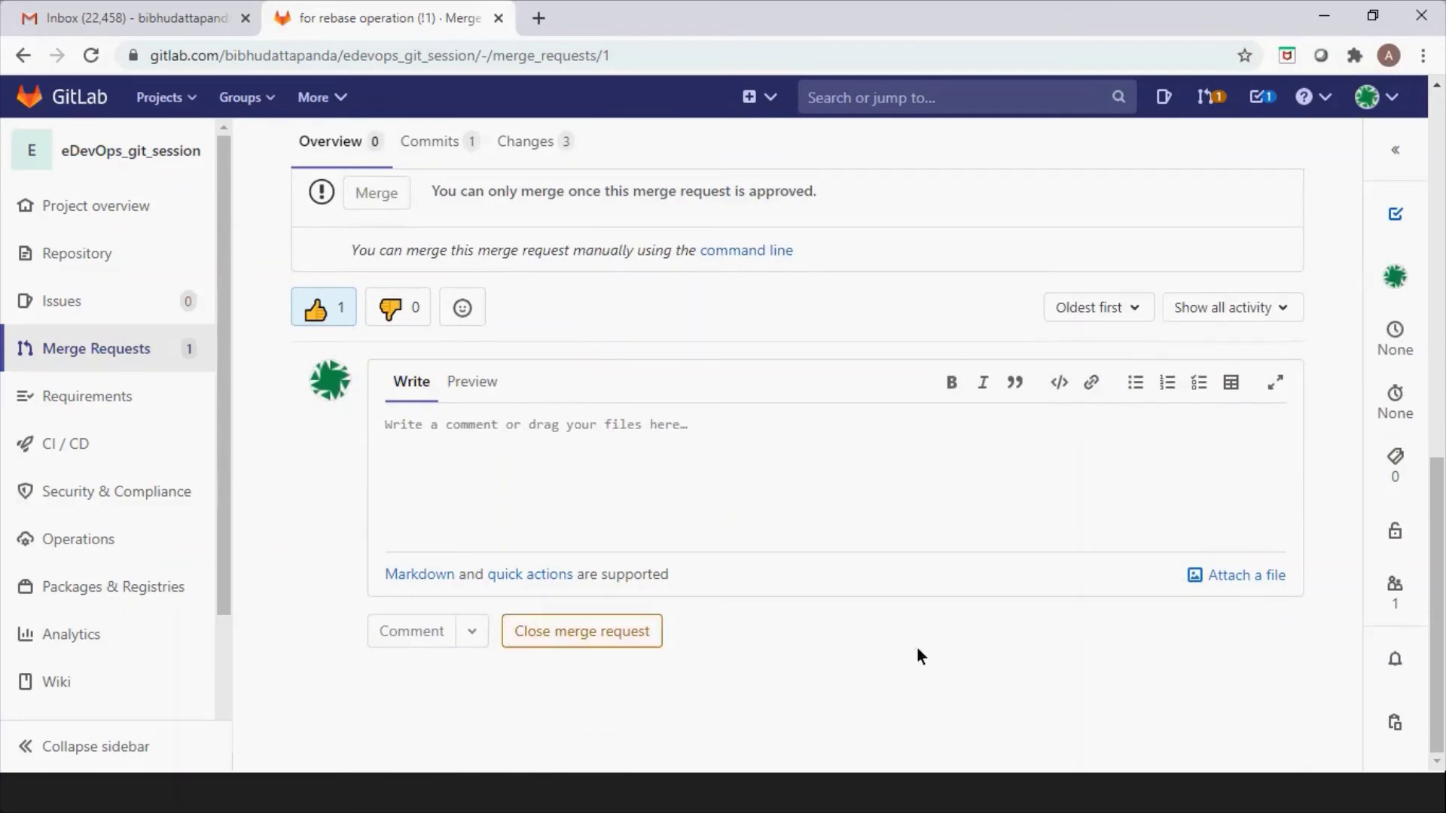
pyautogui.scroll(10, 901, 608)
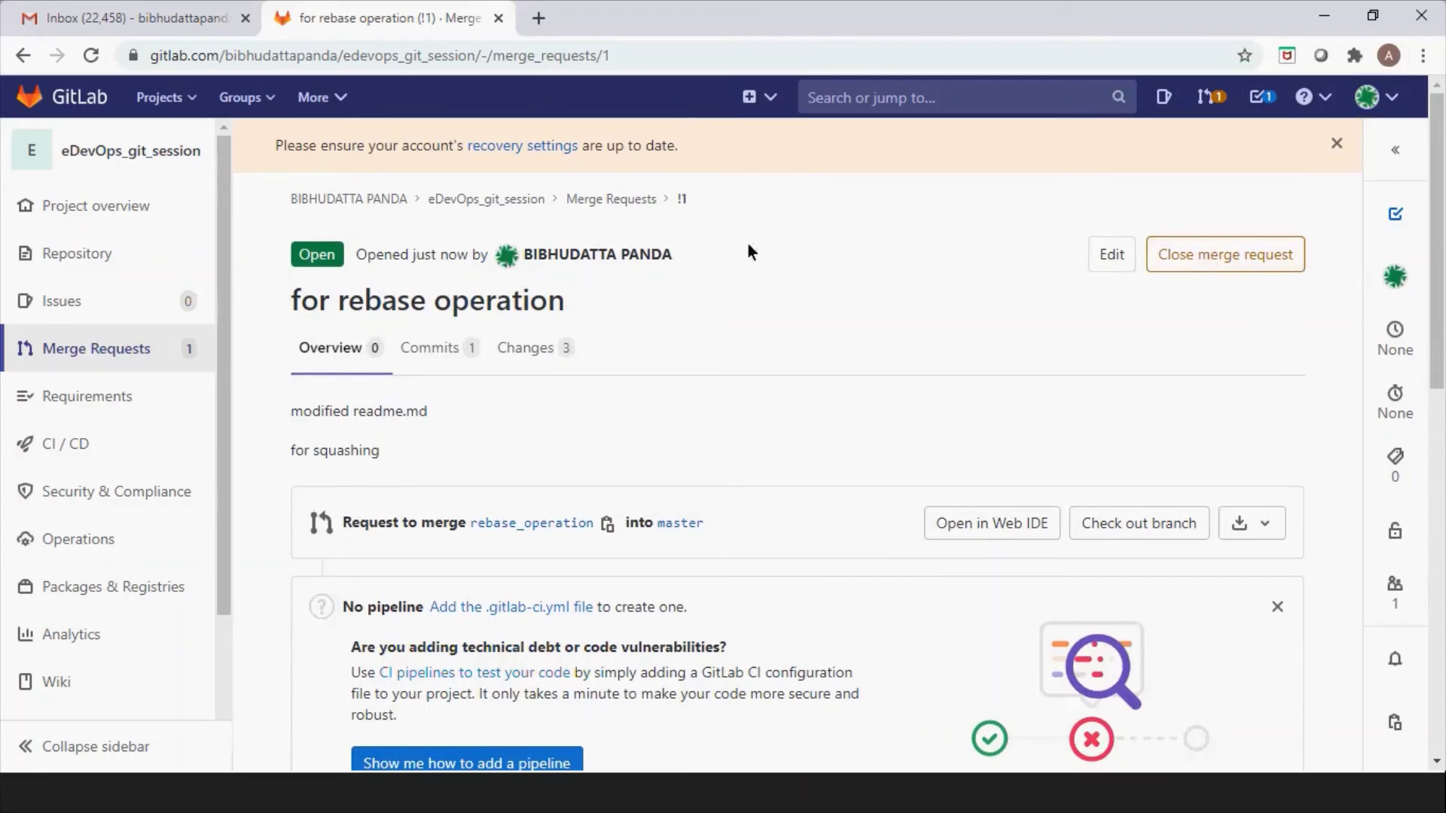
pyautogui.click(616, 199)
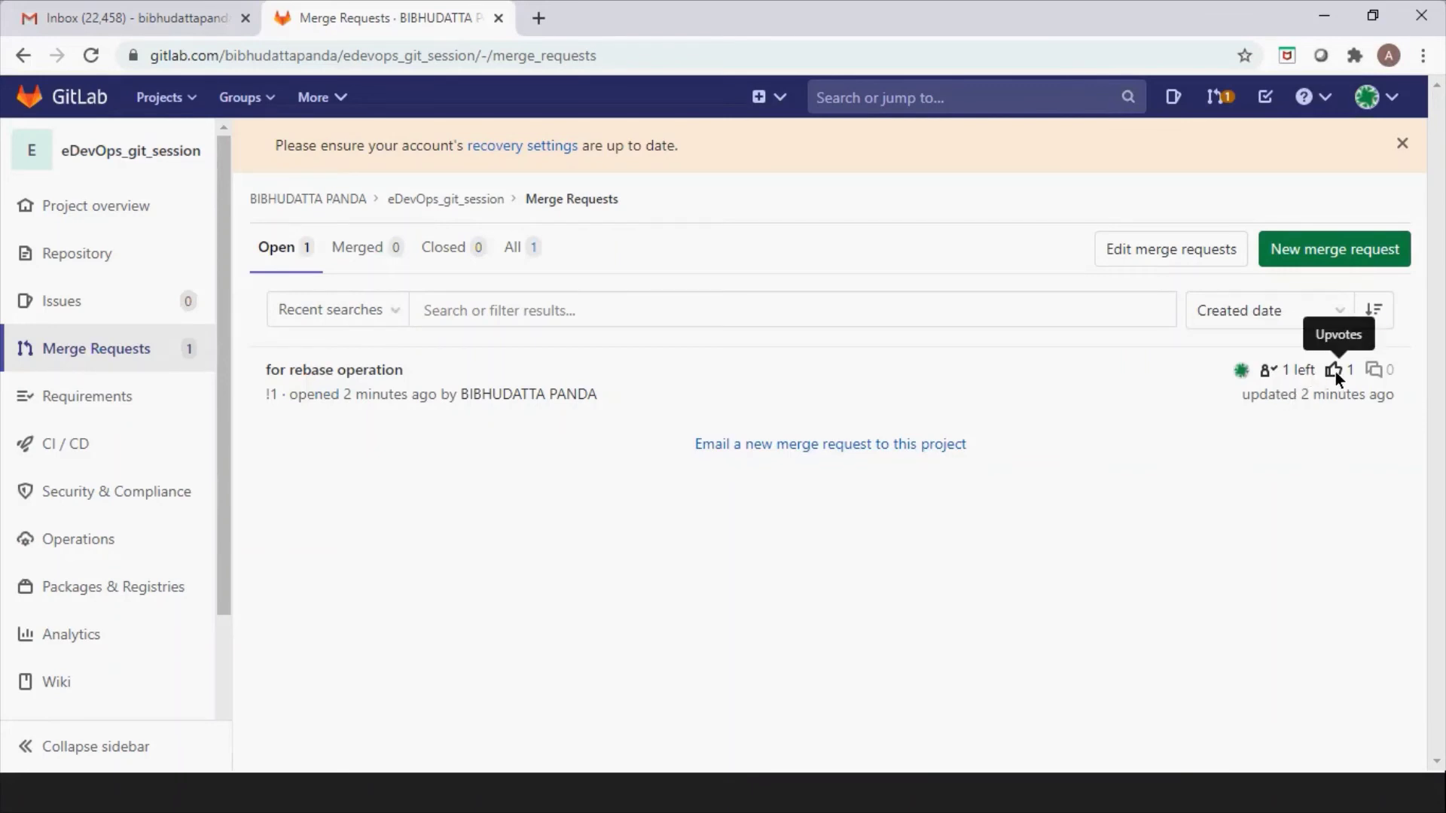
# Open the assignee's profile from the merge request list, look over the activity and projects, and open the eDevOps_git_session project.
pyautogui.click(1244, 370)
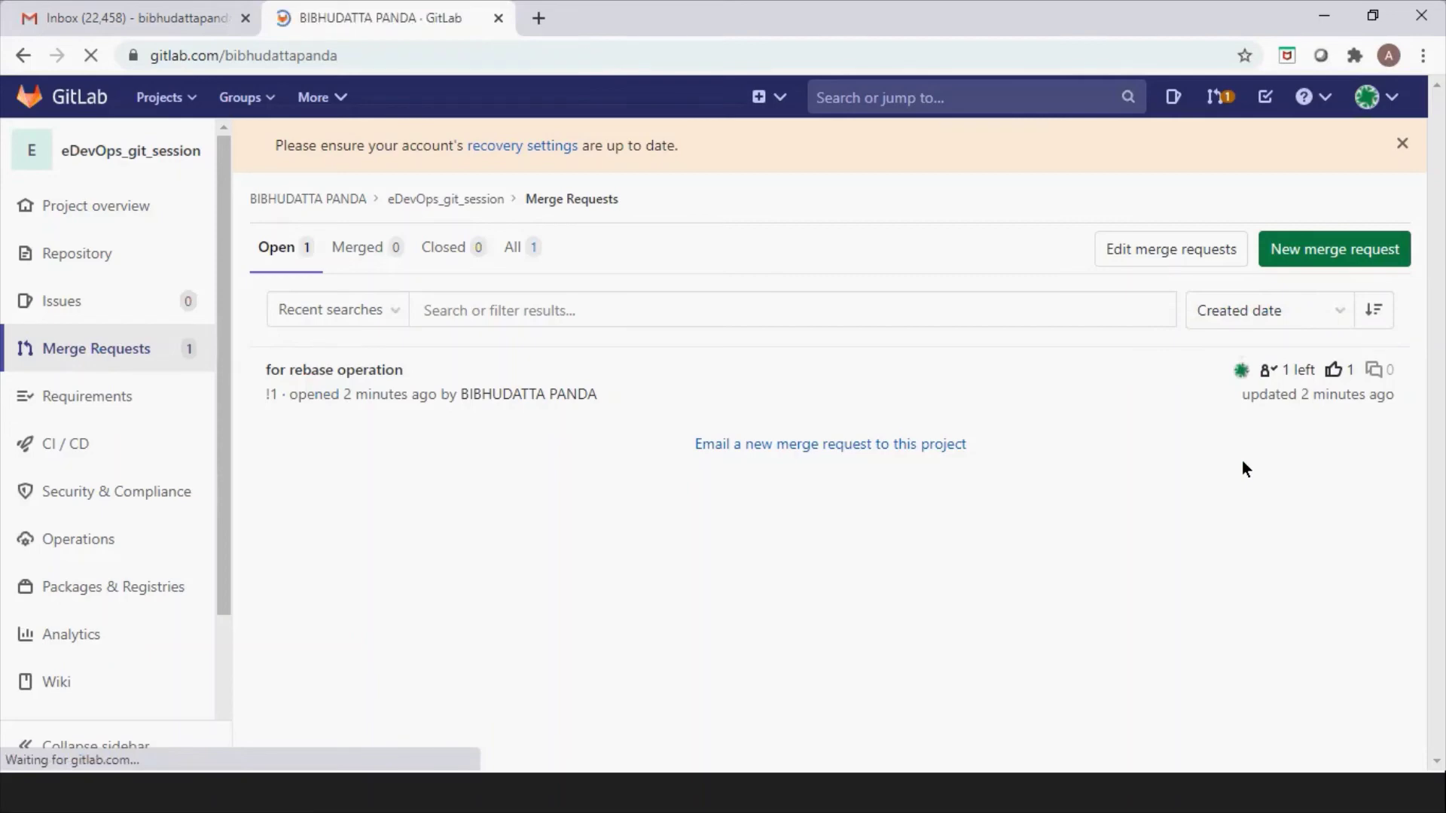
pyautogui.scroll(-5, 1210, 449)
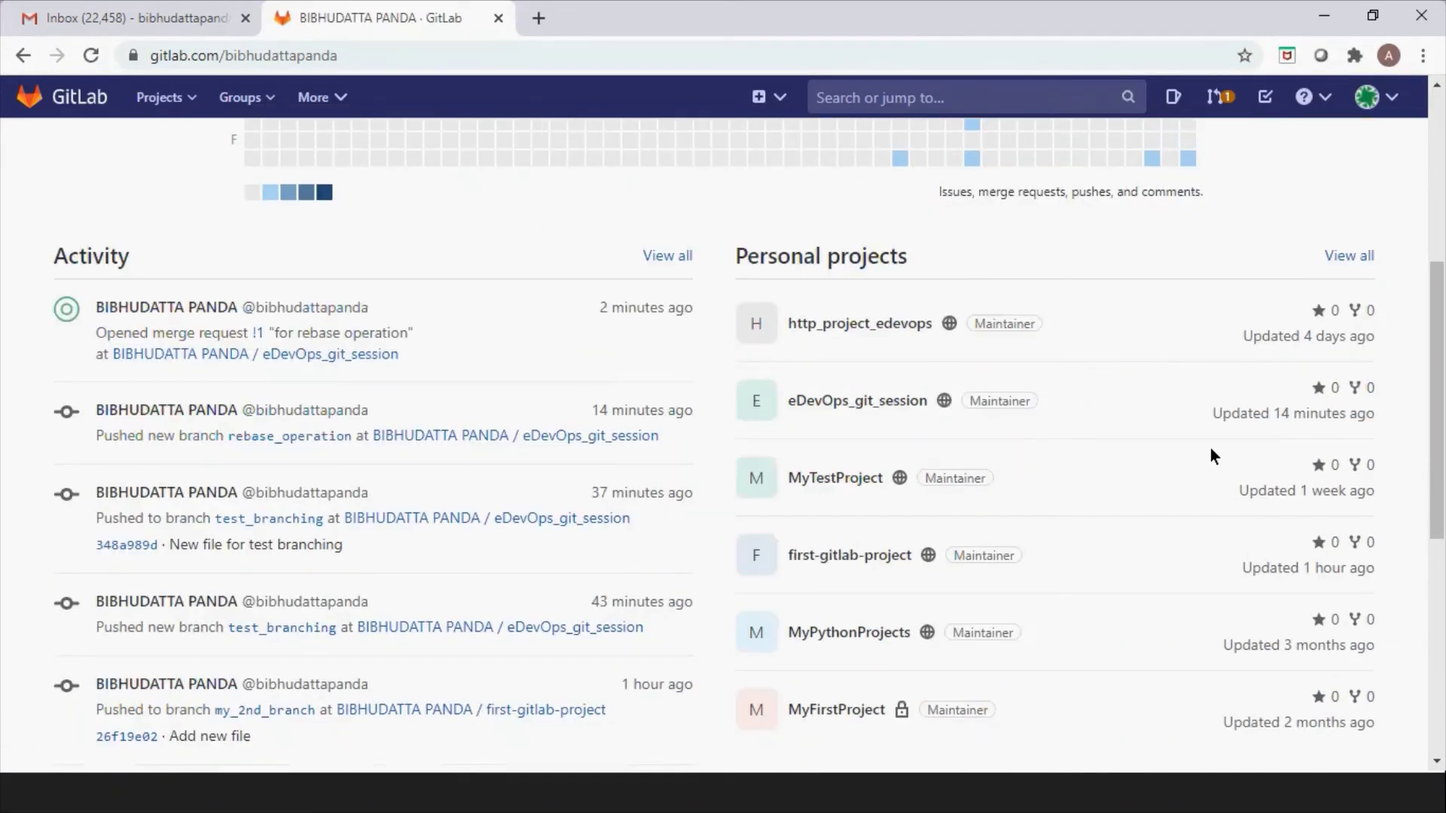
pyautogui.scroll(-1, 1210, 449)
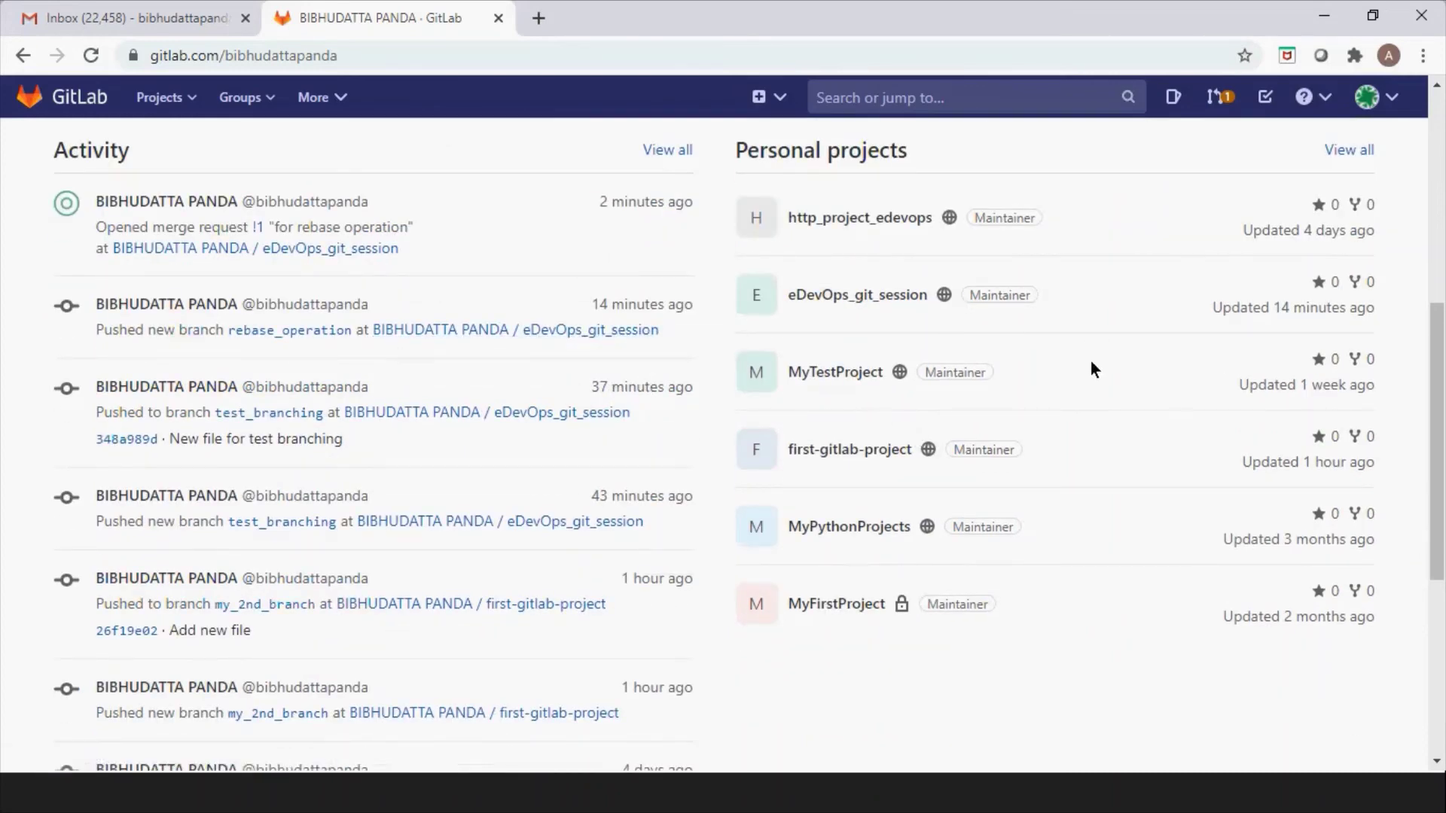
pyautogui.click(558, 328)
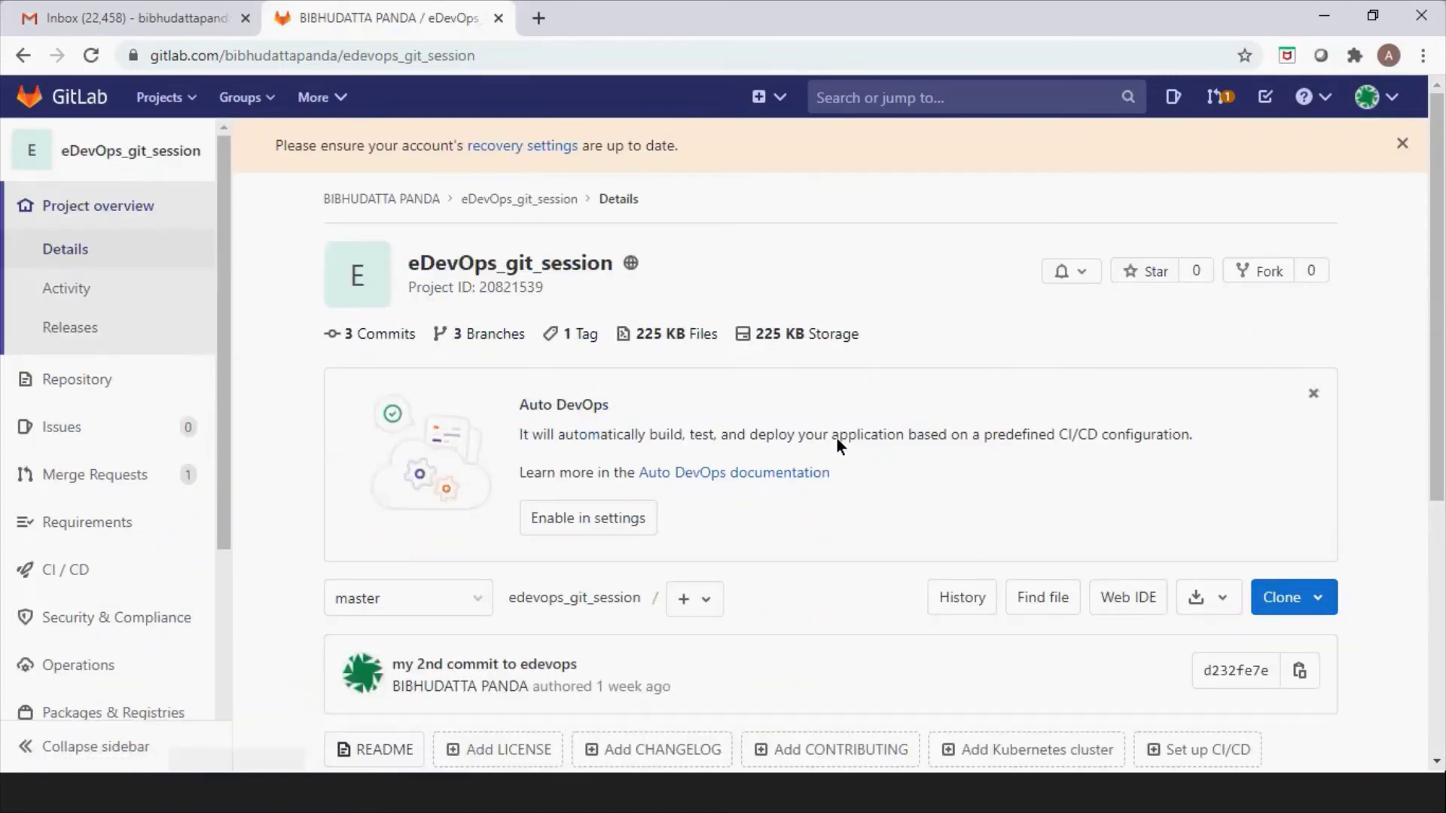
# Look over the eDevOps_git_session details page, including the master branch's file list and README.
pyautogui.scroll(-1, 837, 438)
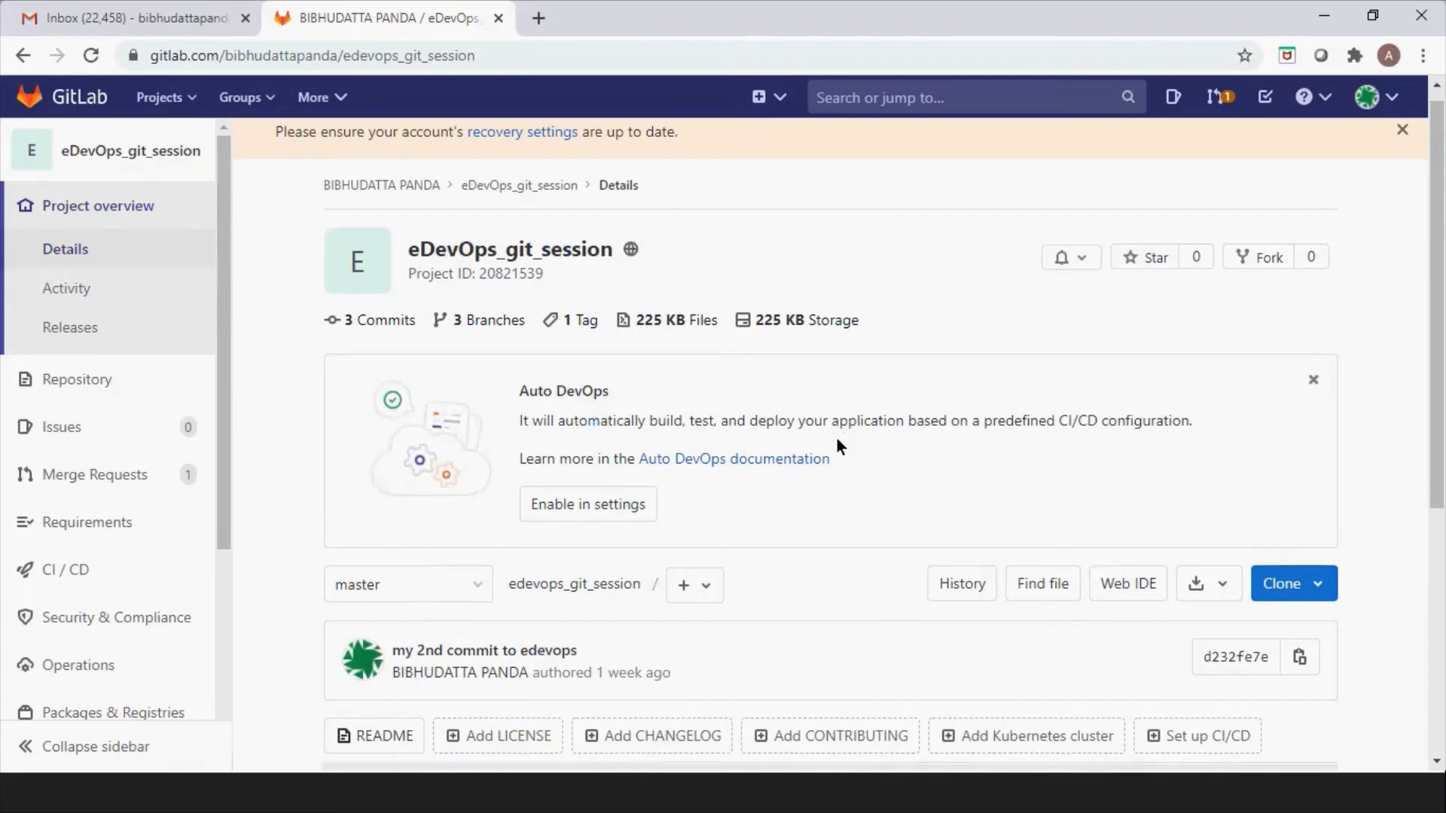
pyautogui.scroll(-5, 838, 438)
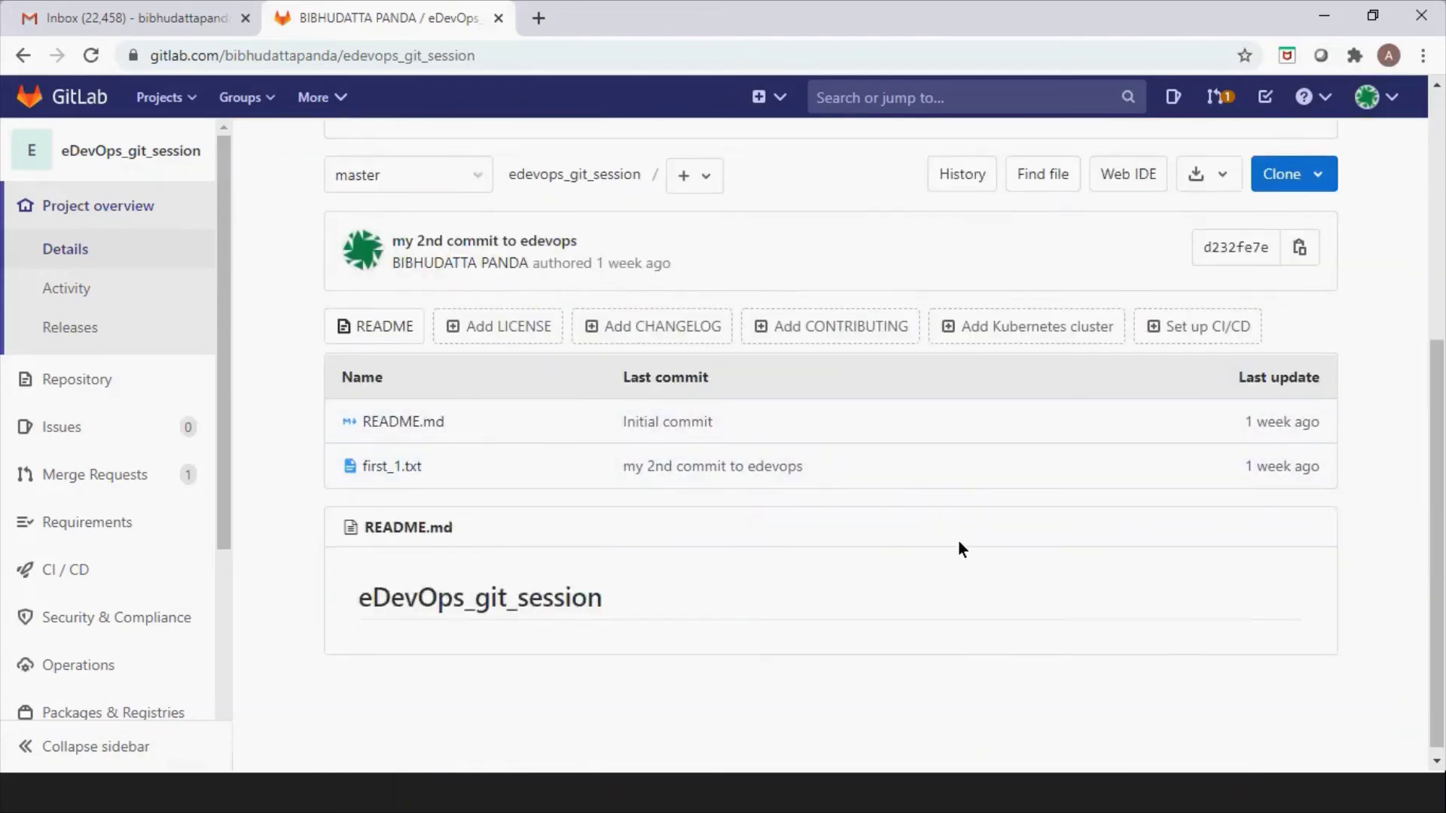
pyautogui.scroll(4, 958, 541)
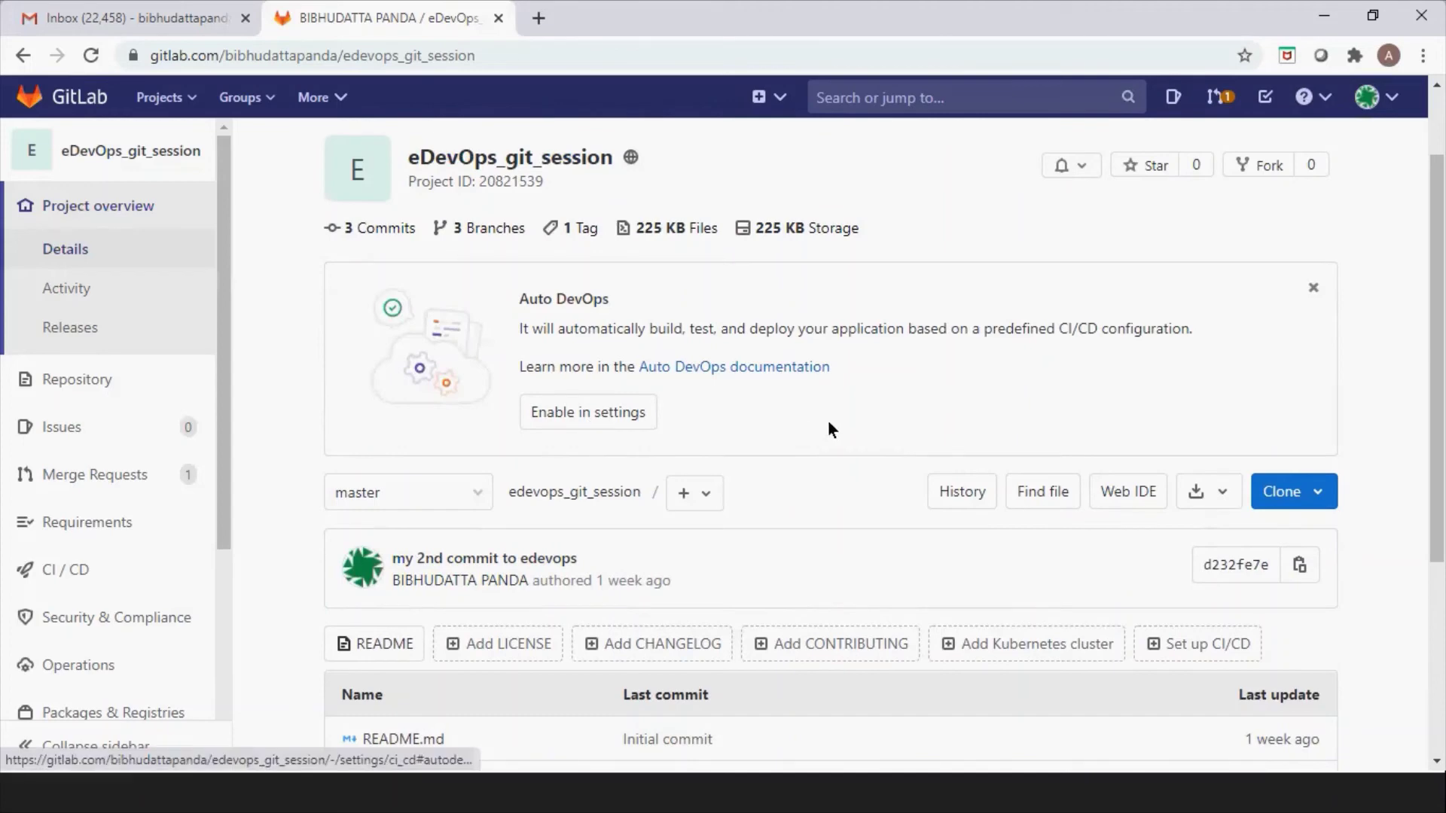
pyautogui.scroll(2, 828, 428)
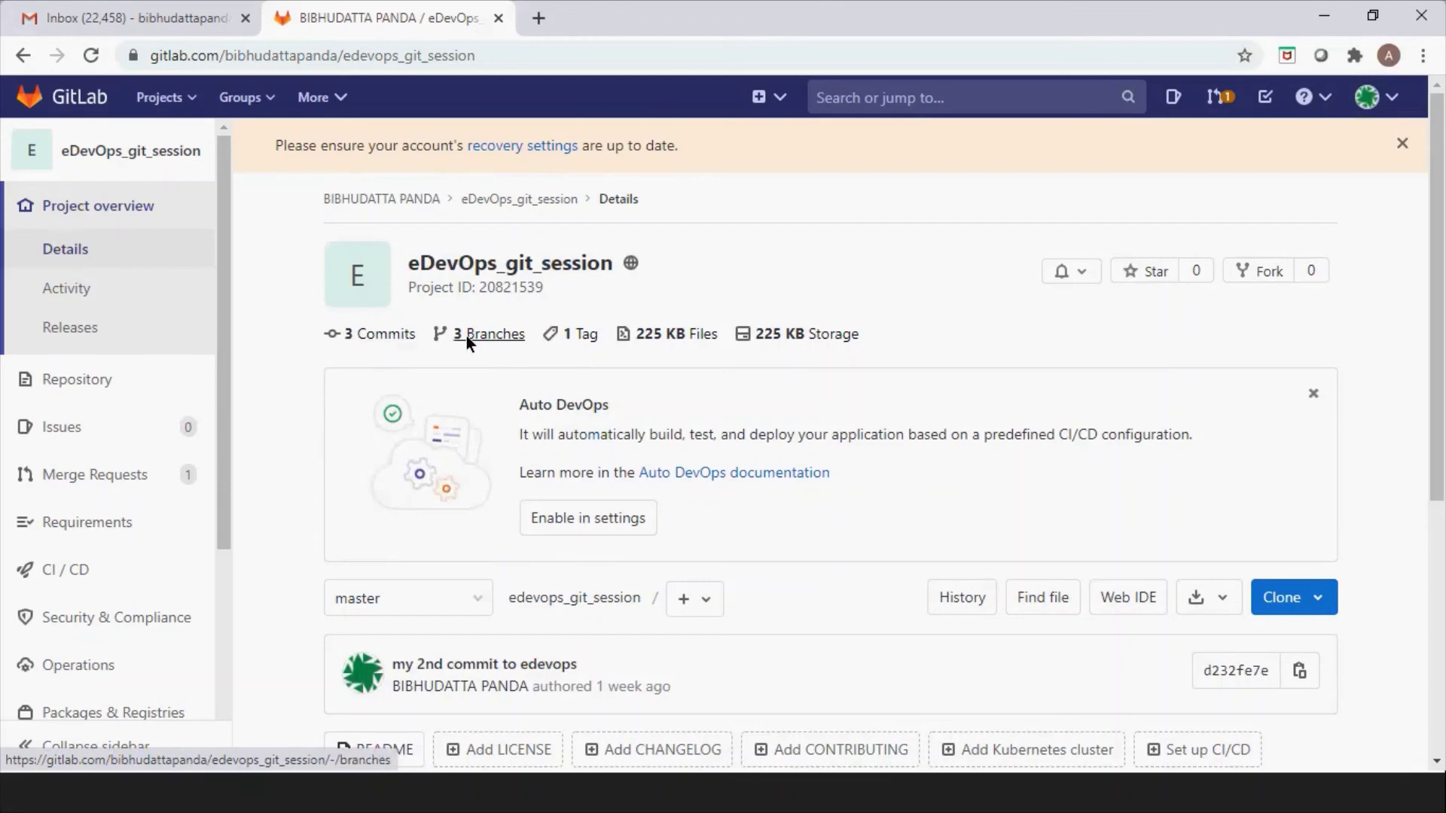
# Open the project's branch list and look over the active branches.
pyautogui.click(489, 333)
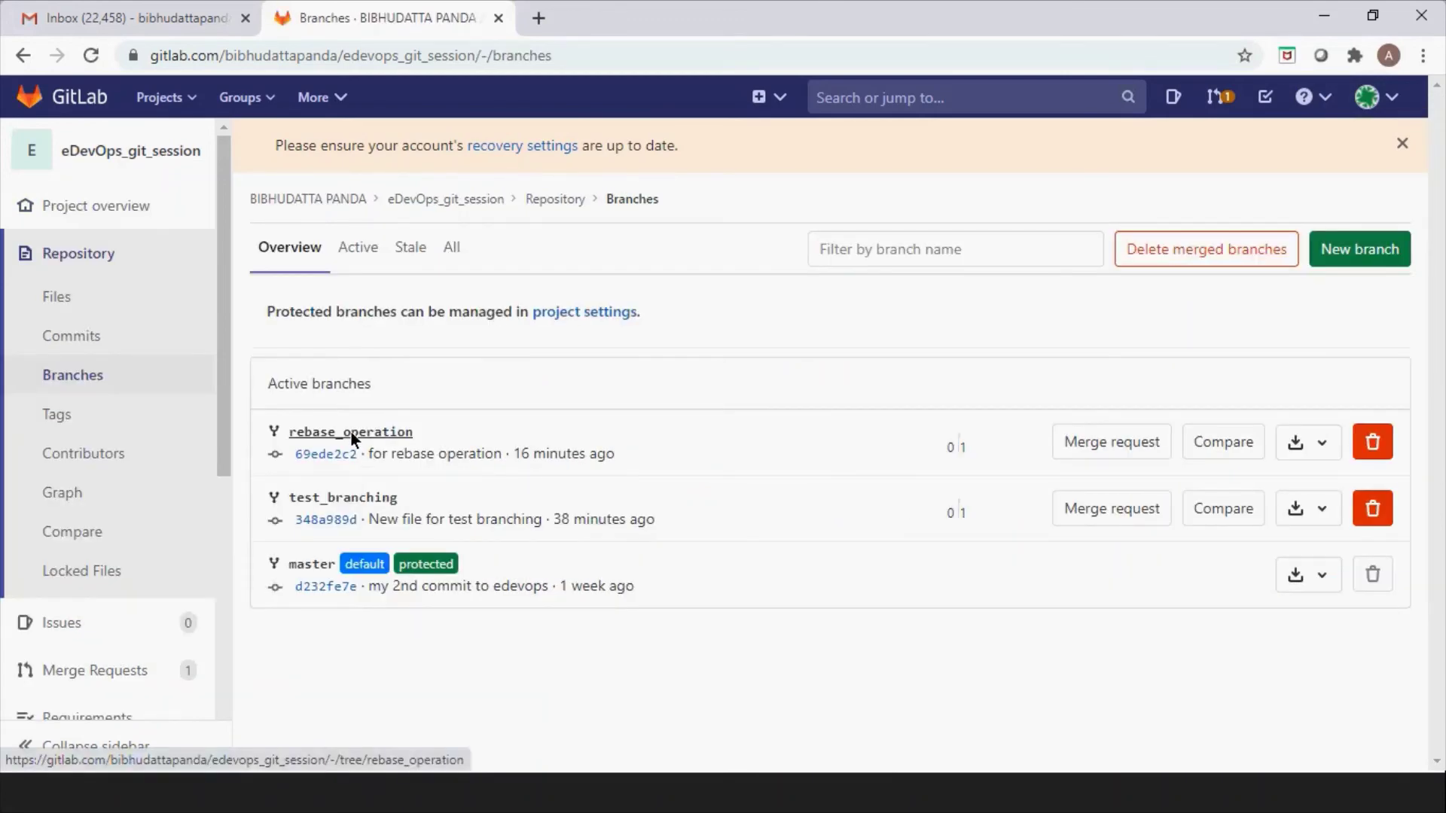
pyautogui.scroll(-2, 229, 402)
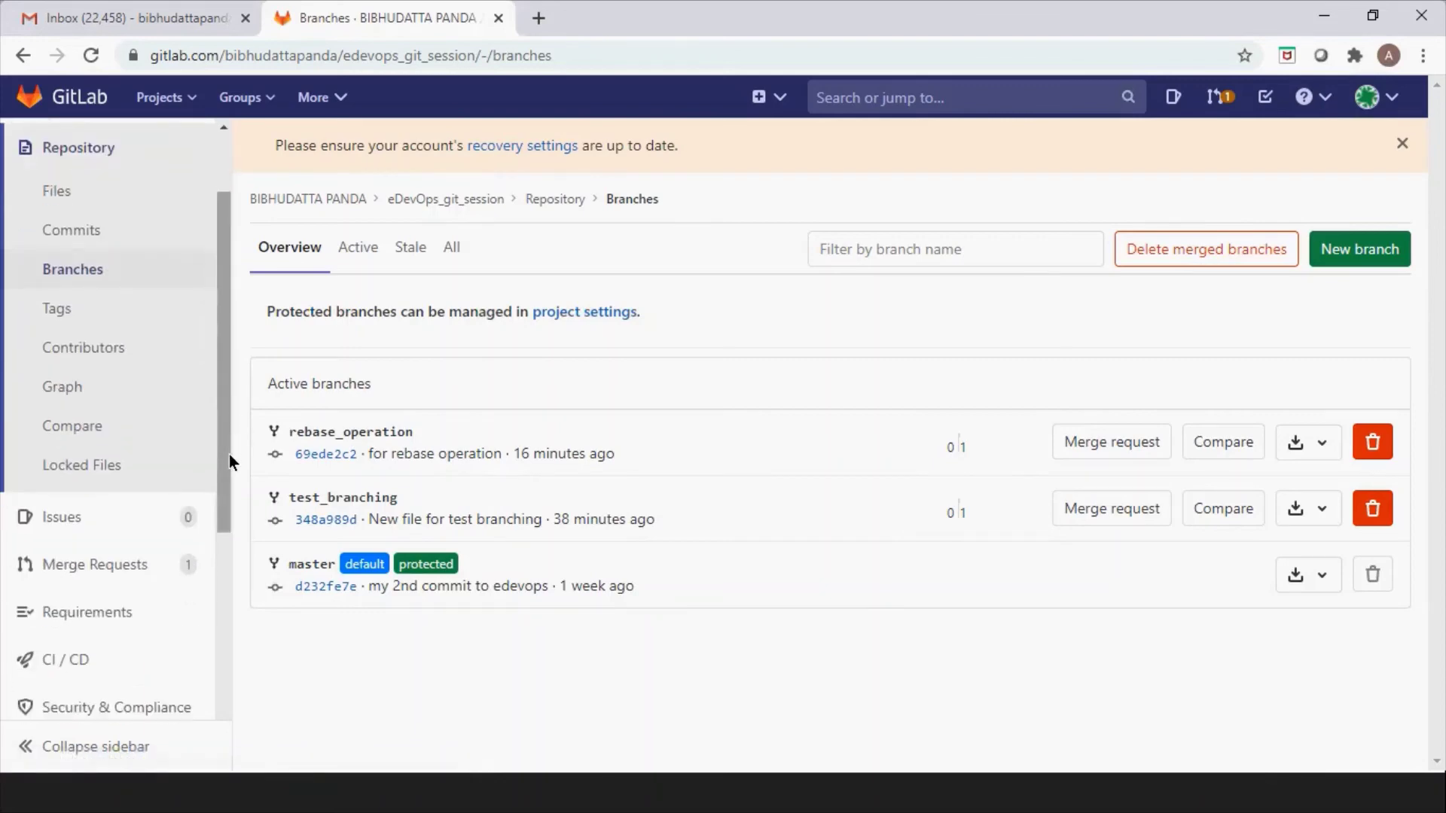
pyautogui.scroll(-4, 229, 454)
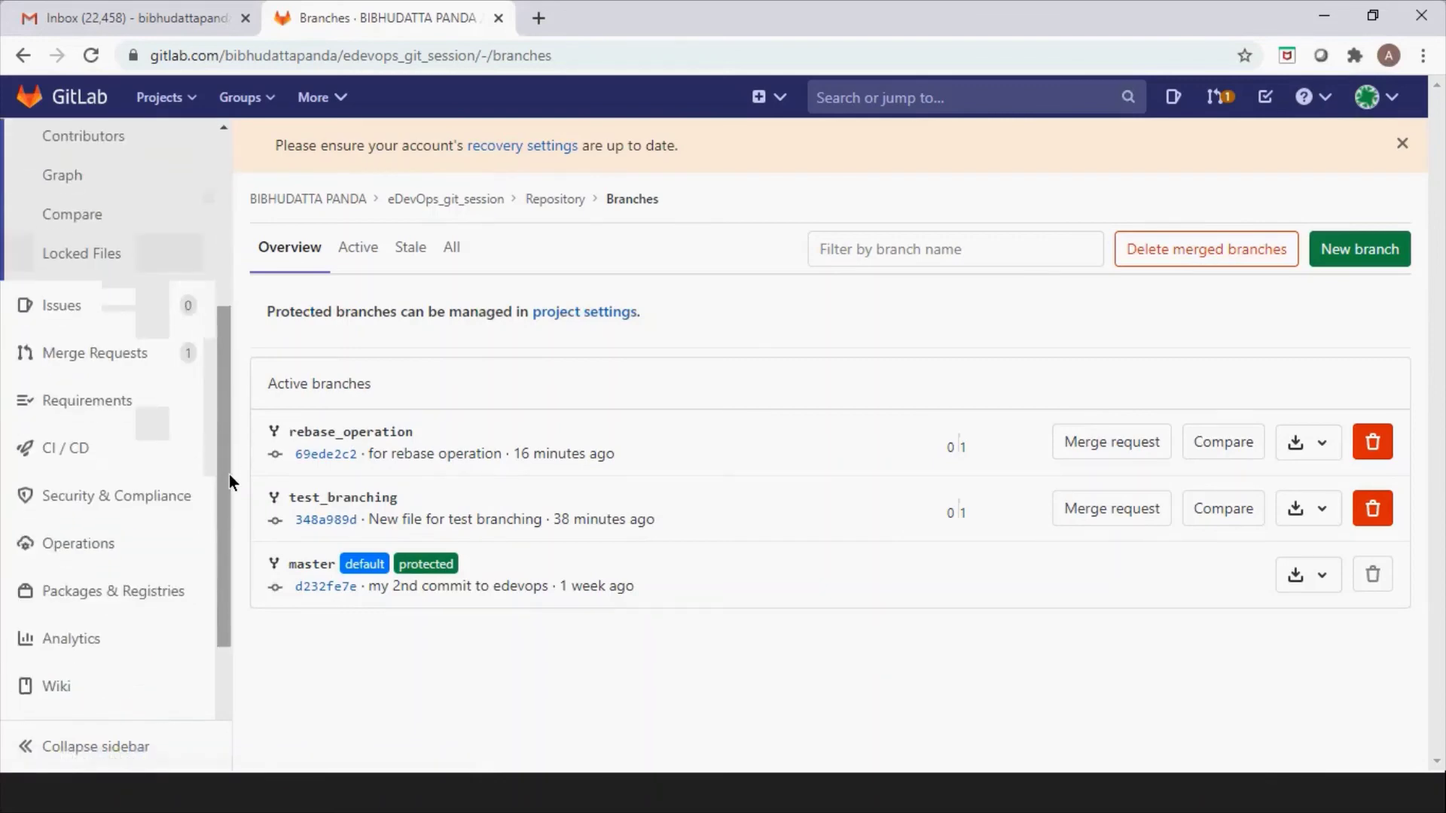
# Go back to the project's merge requests and check the recent searches of the list.
pyautogui.click(115, 355)
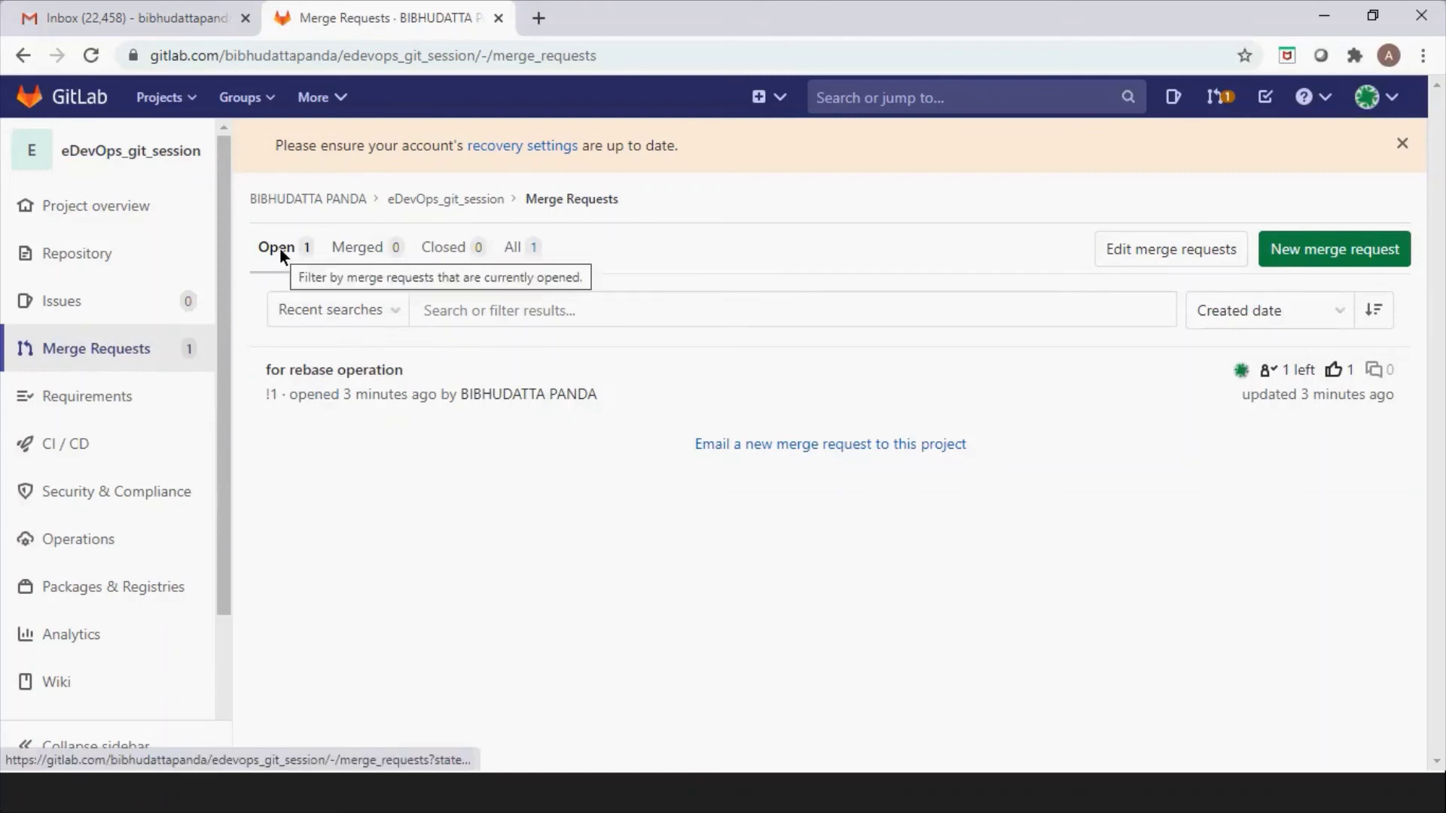
pyautogui.click(399, 318)
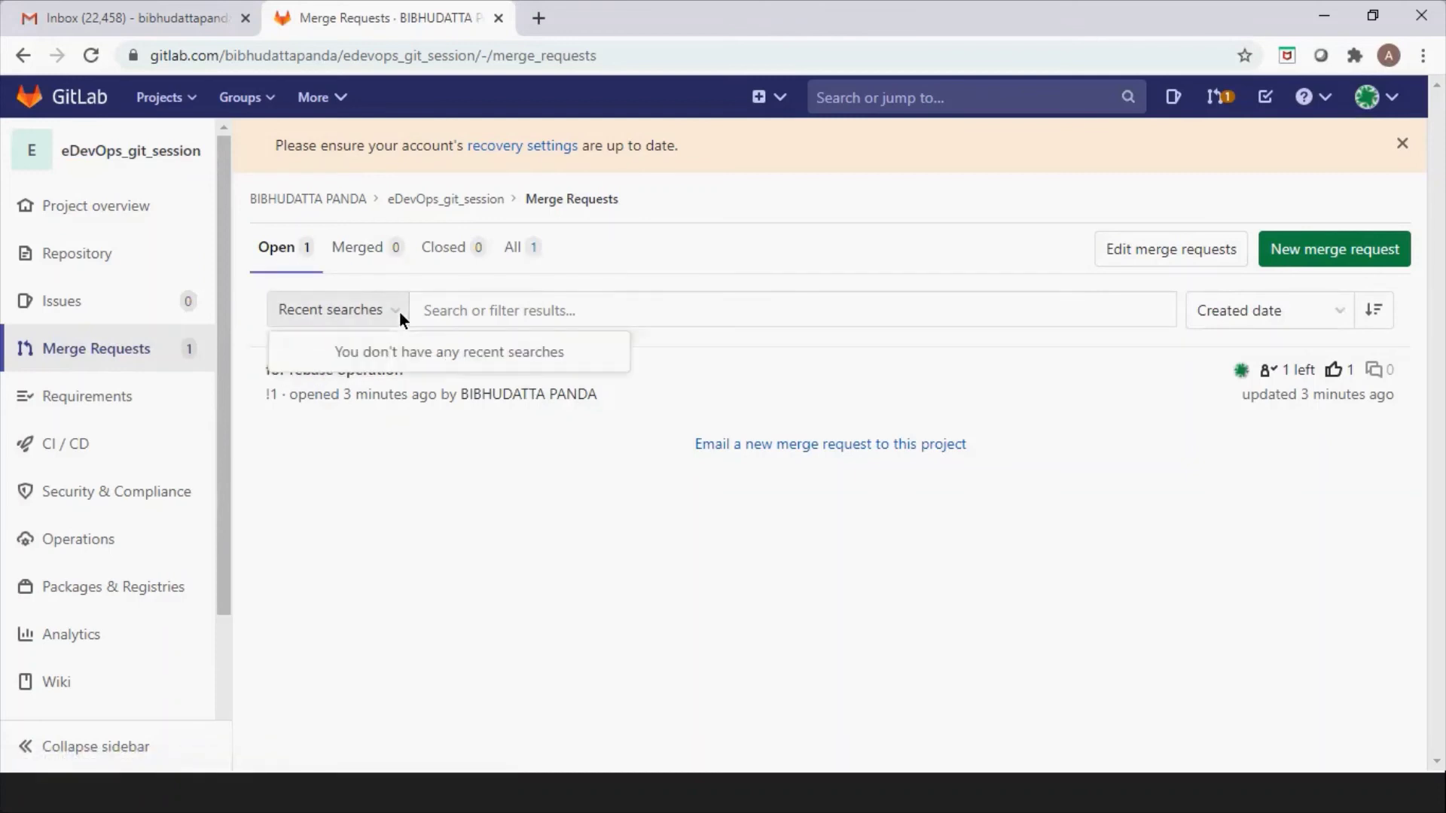
pyautogui.click(775, 561)
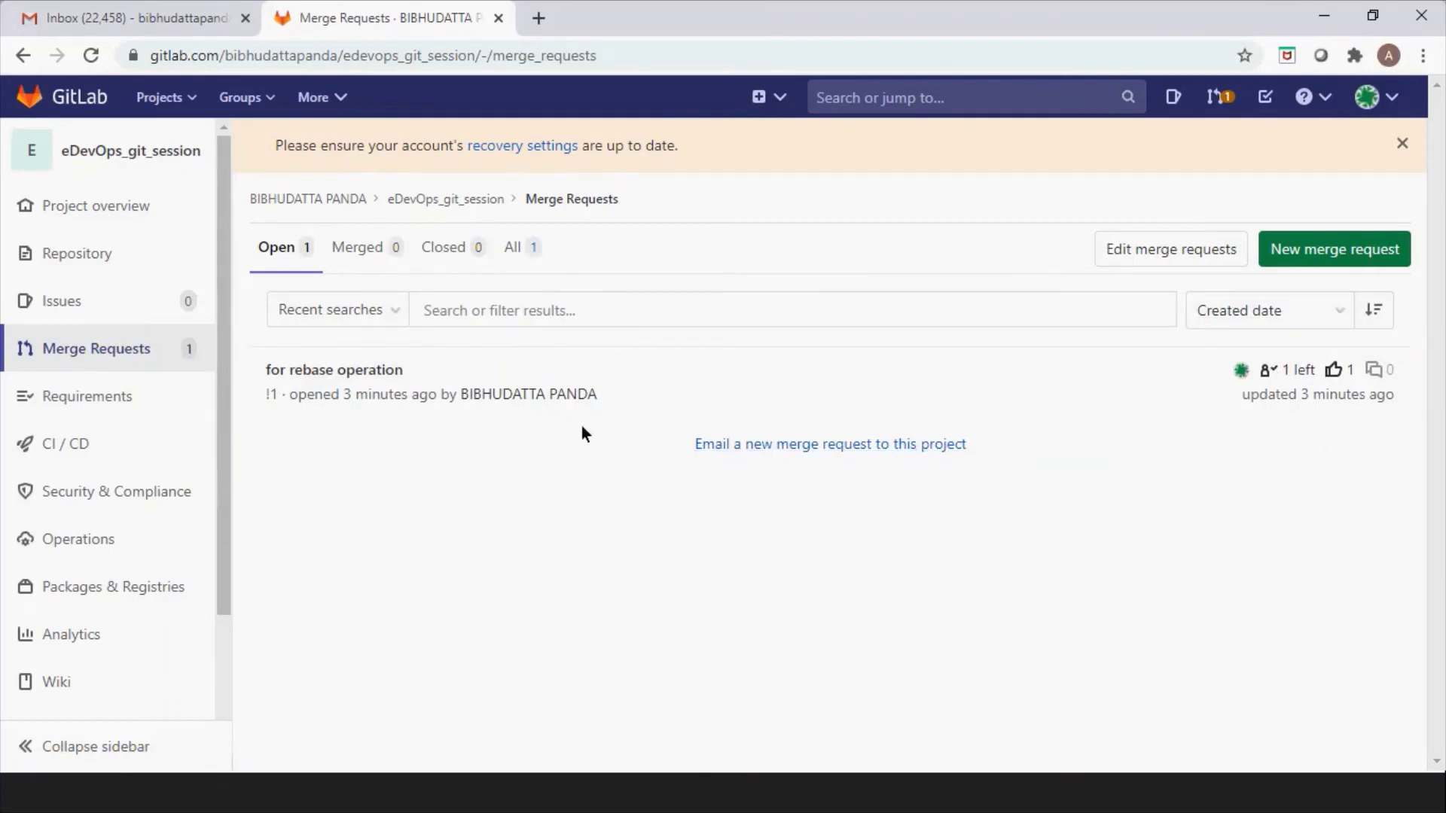
# Reopen the "for rebase operation" merge request and examine its description, approval and merge sections.
pyautogui.click(357, 374)
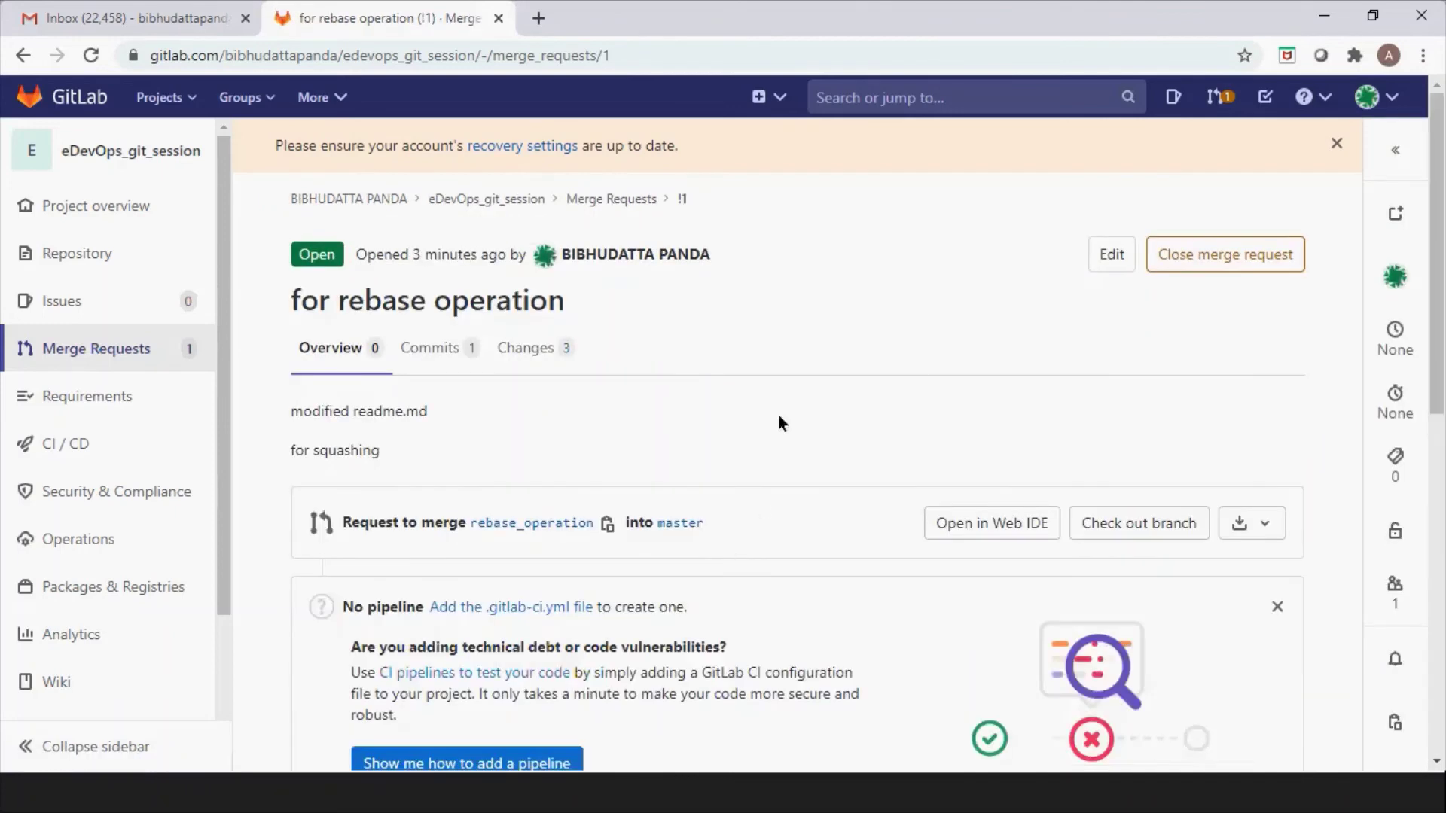
pyautogui.scroll(-5, 882, 405)
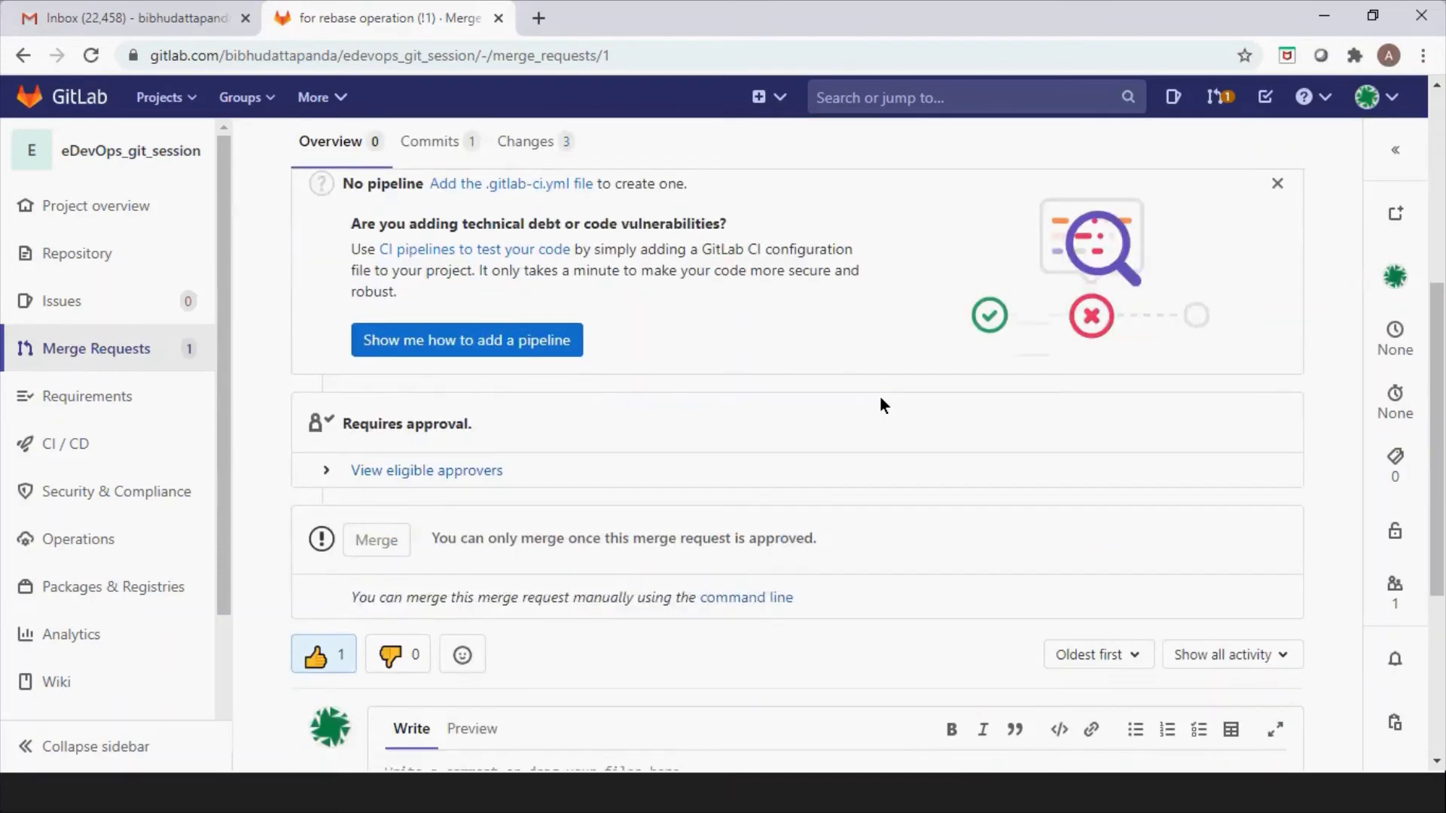
pyautogui.scroll(5, 880, 400)
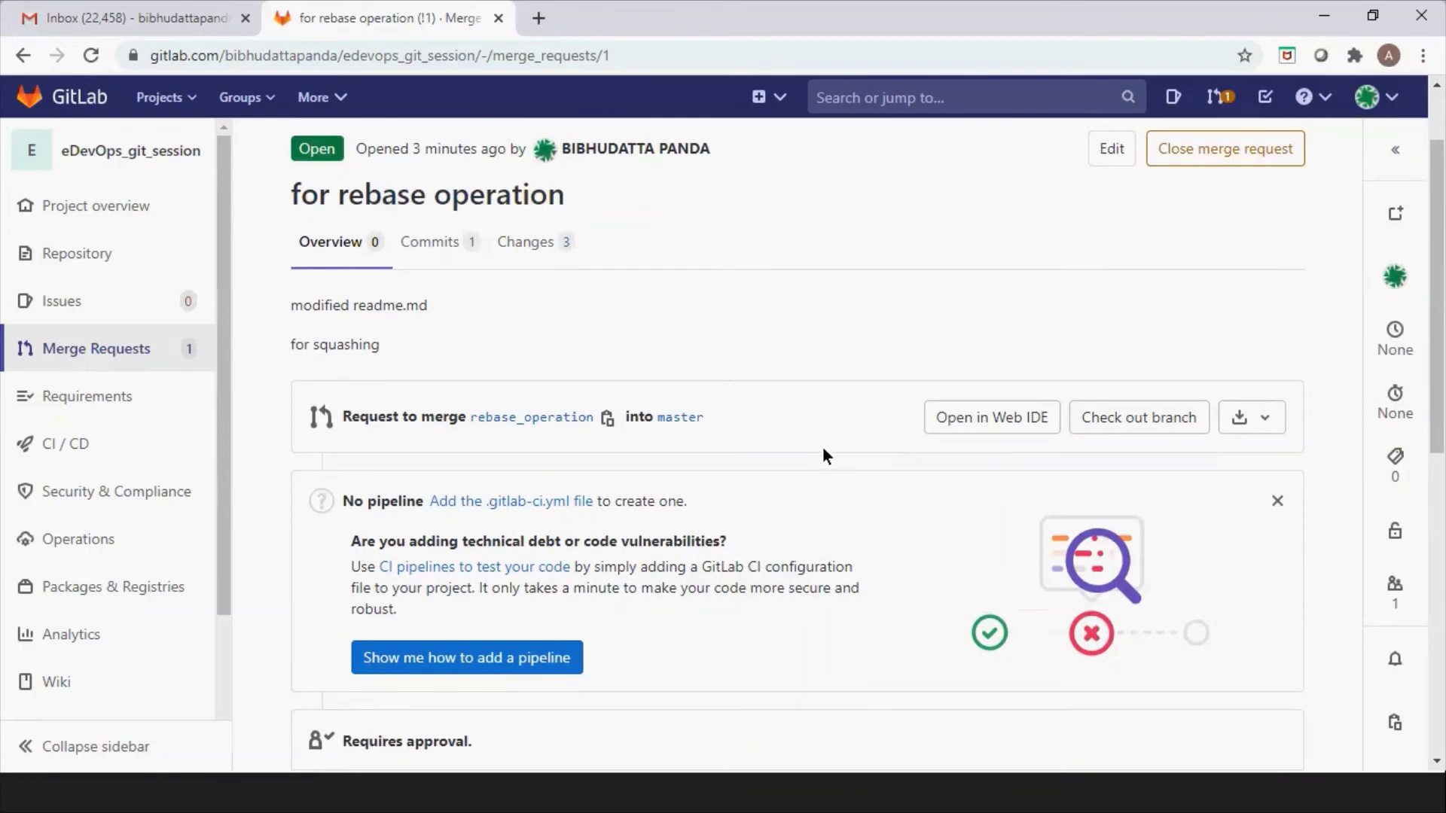
pyautogui.scroll(2, 824, 454)
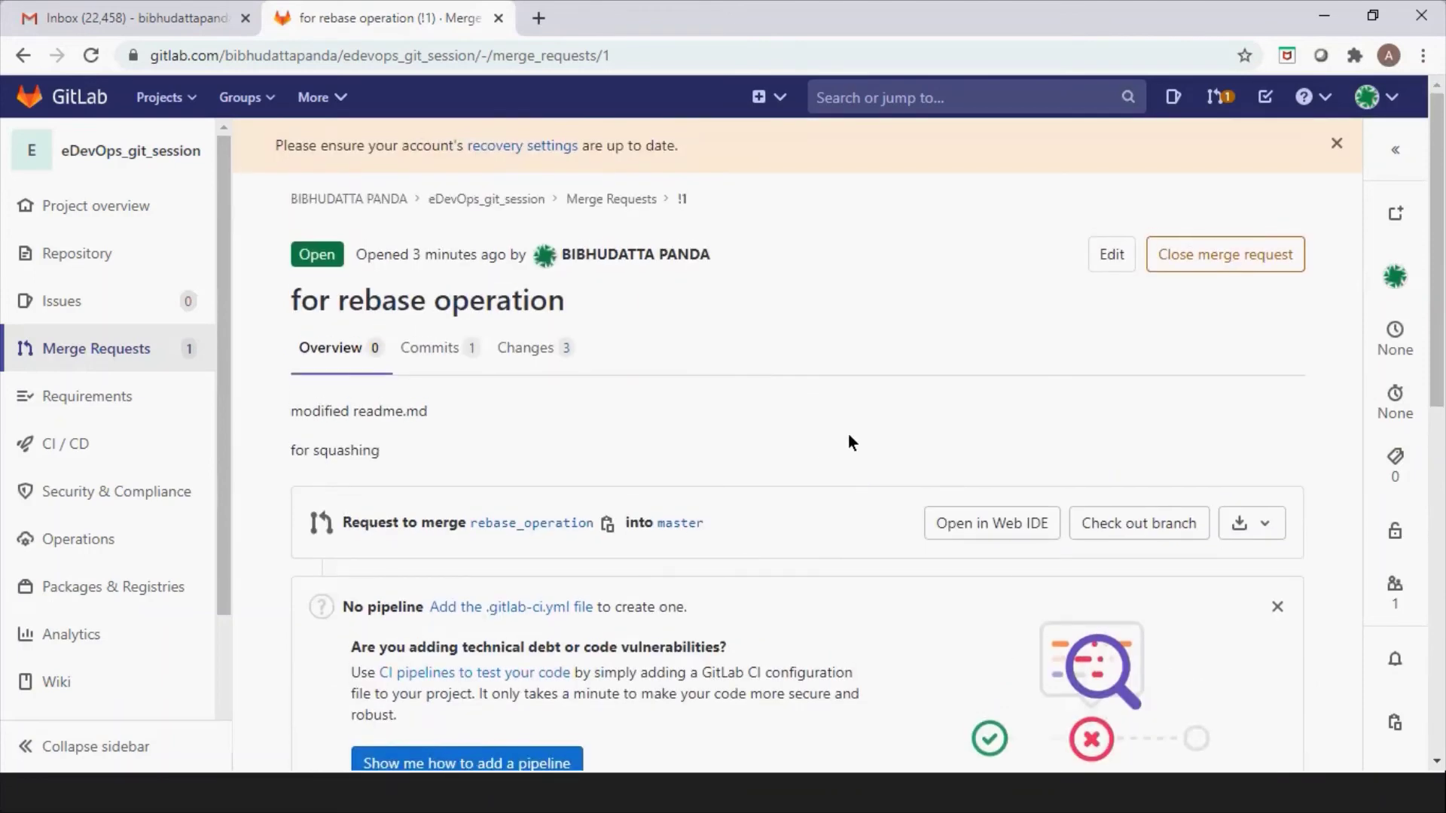
pyautogui.scroll(-2, 849, 441)
pyautogui.scroll(-2, 849, 441)
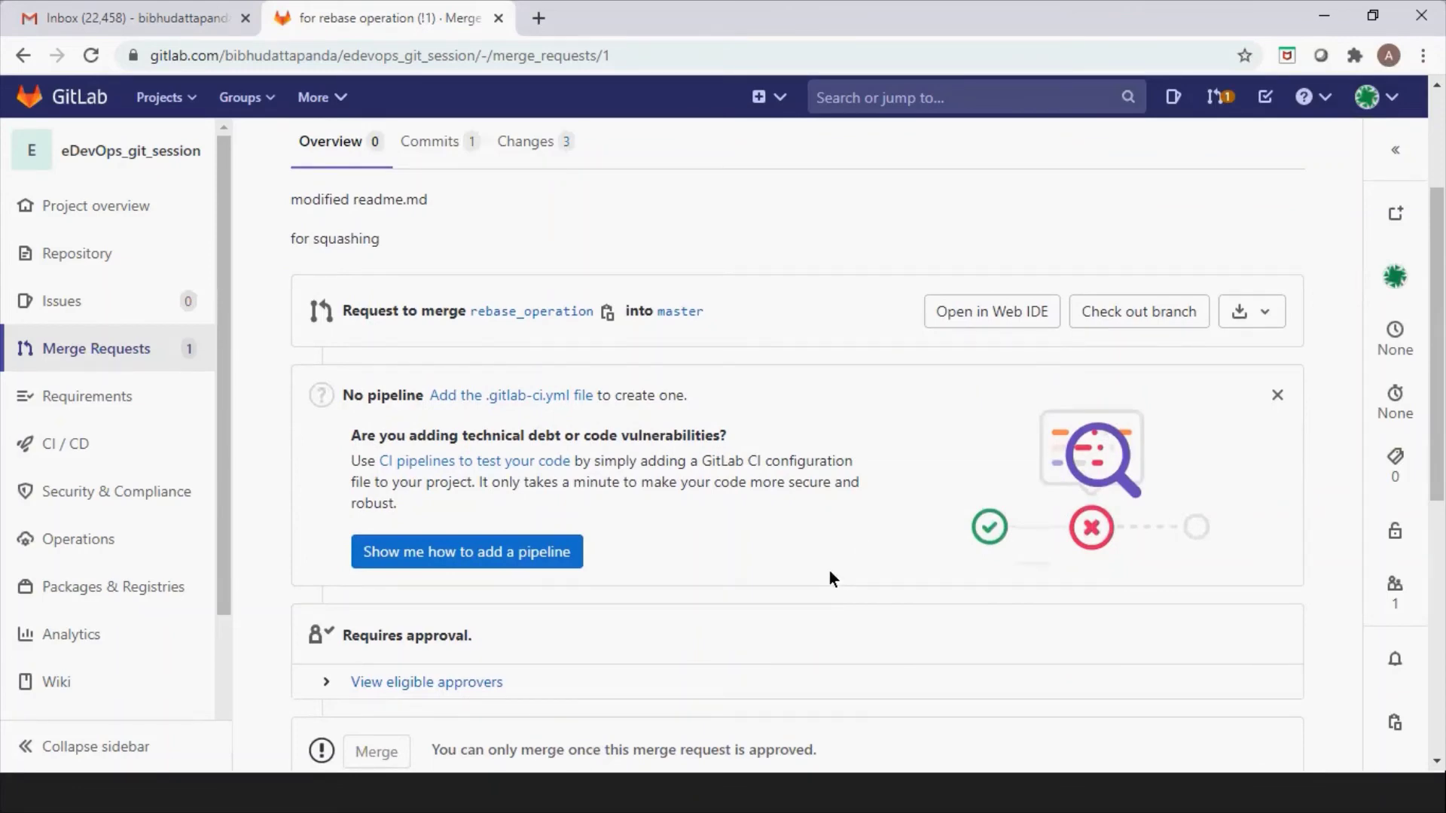
pyautogui.scroll(3, 829, 572)
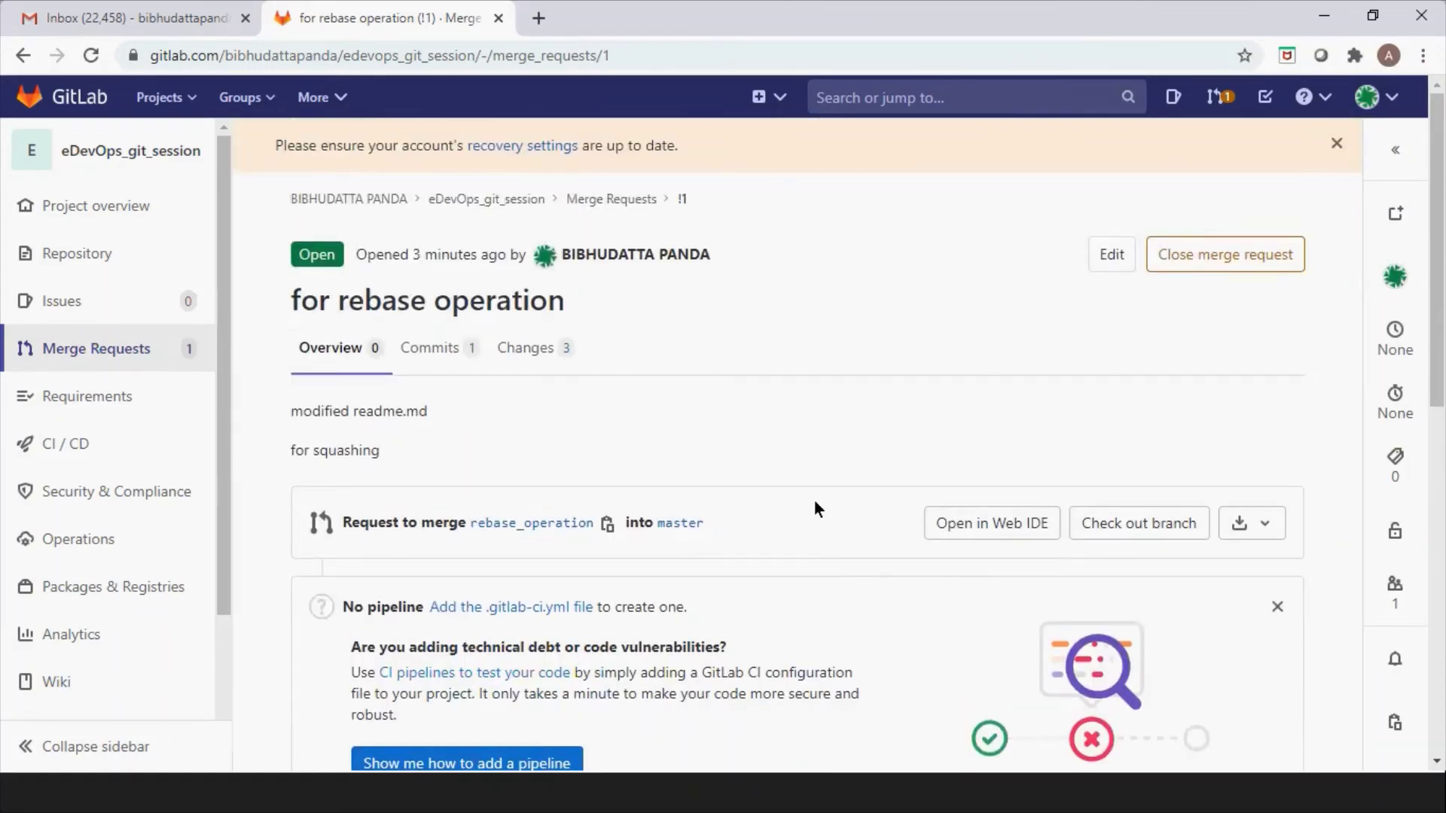
# Check the merge request's commit list and open its file changes.
pyautogui.scroll(-3, 815, 499)
pyautogui.click(443, 142)
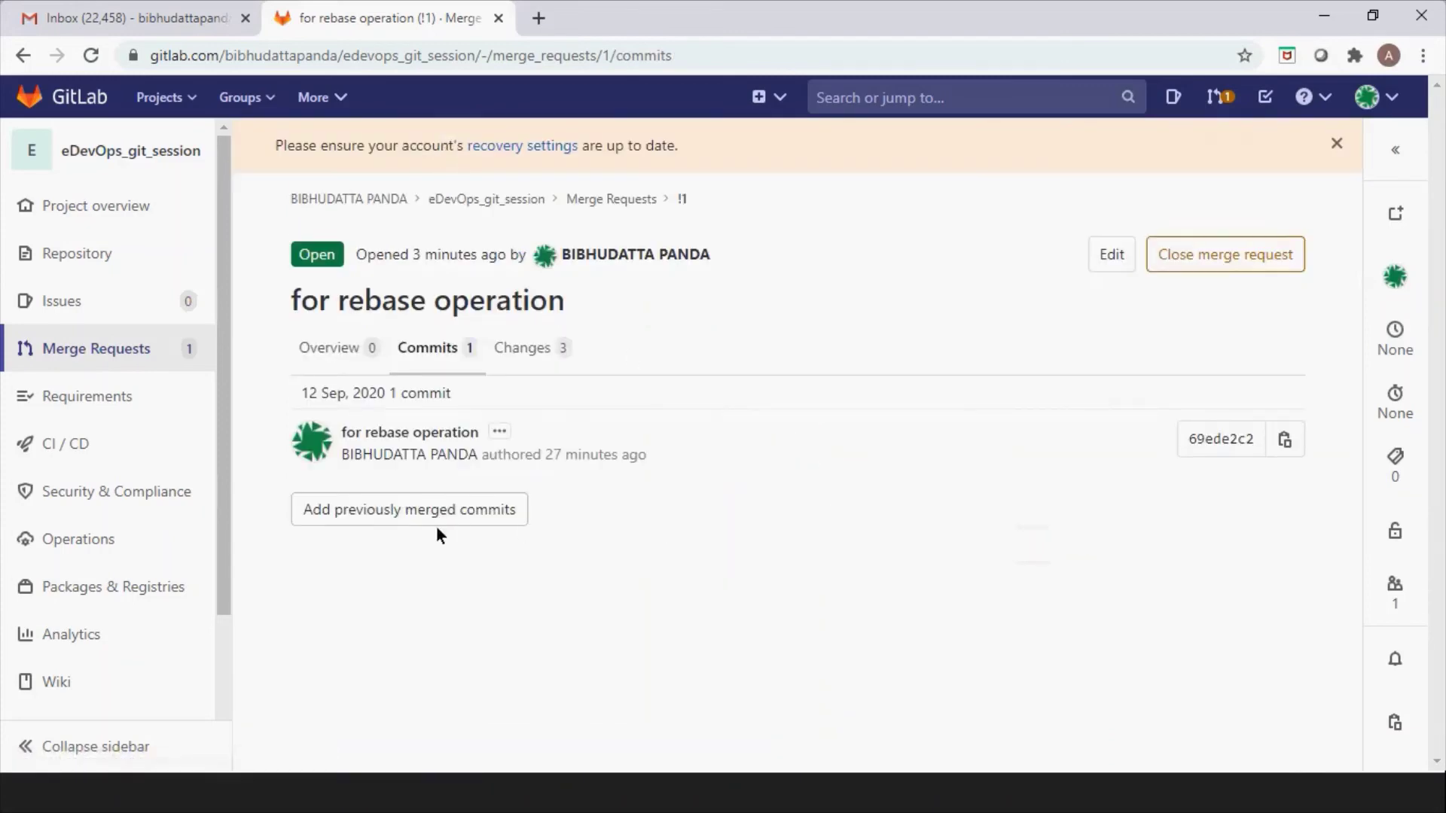
pyautogui.click(520, 348)
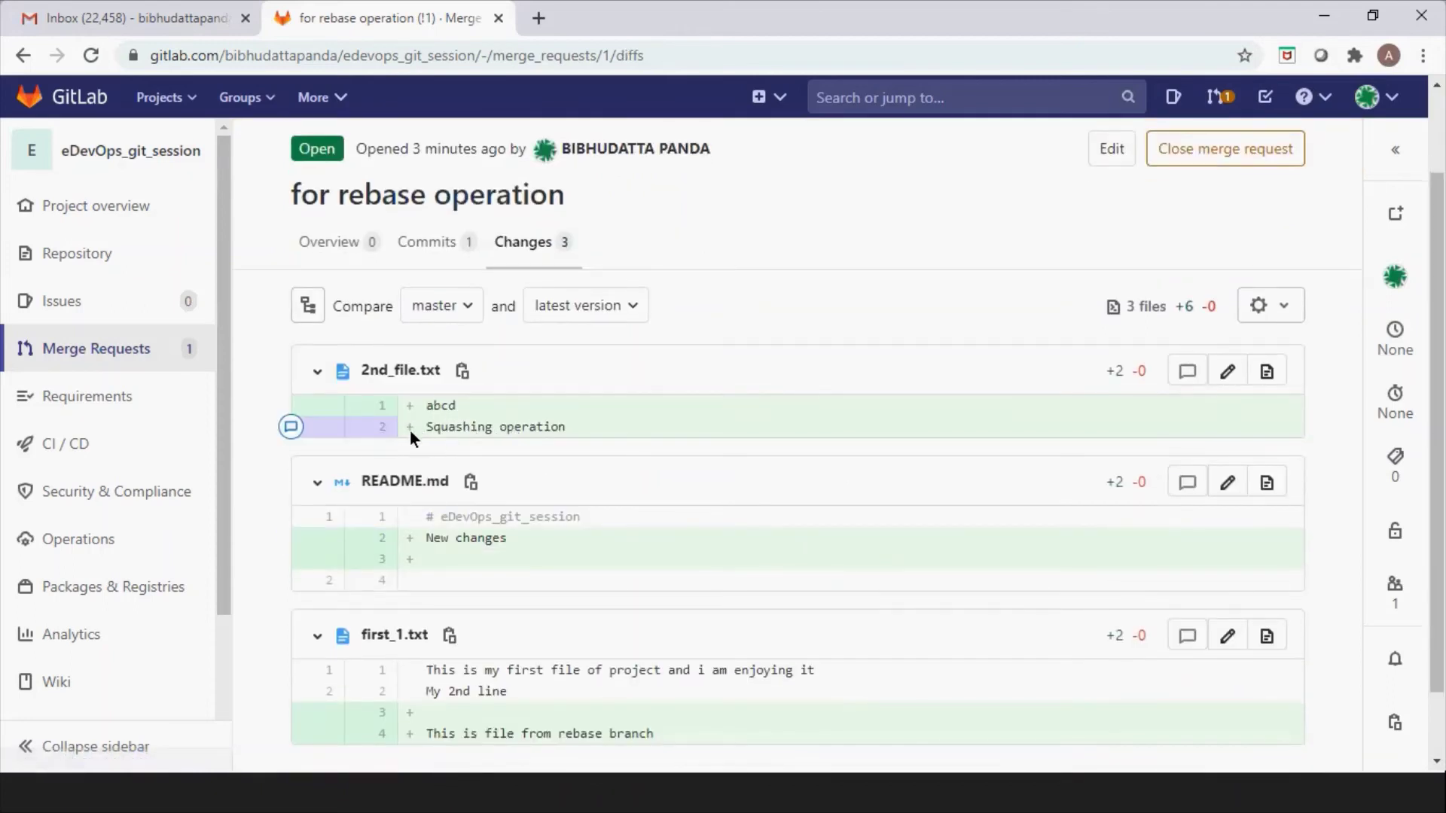
# Start a review with the comment "more code" on line 2 of 2nd_file.txt.
pyautogui.click(291, 427)
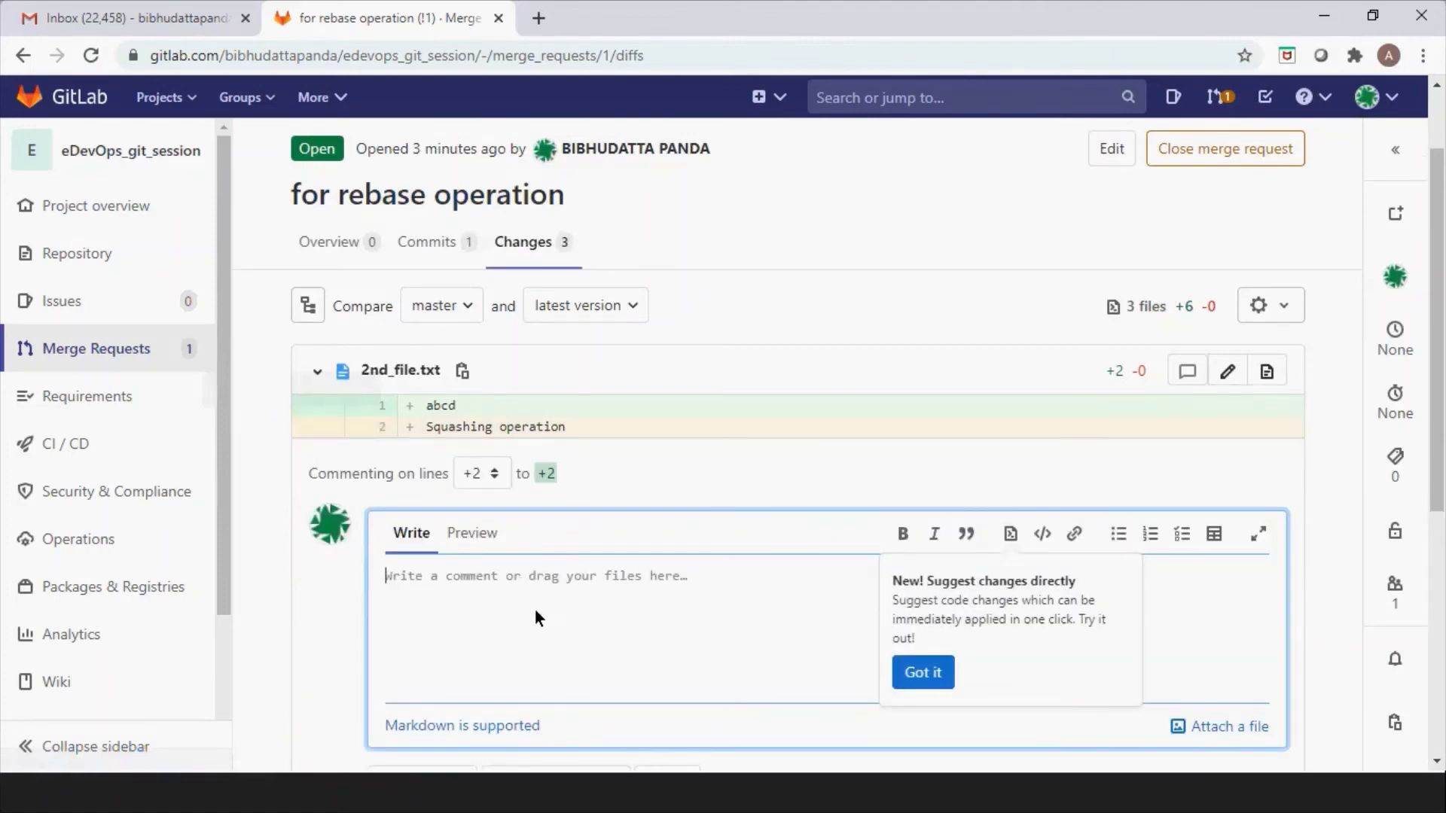
pyautogui.scroll(-1, 535, 608)
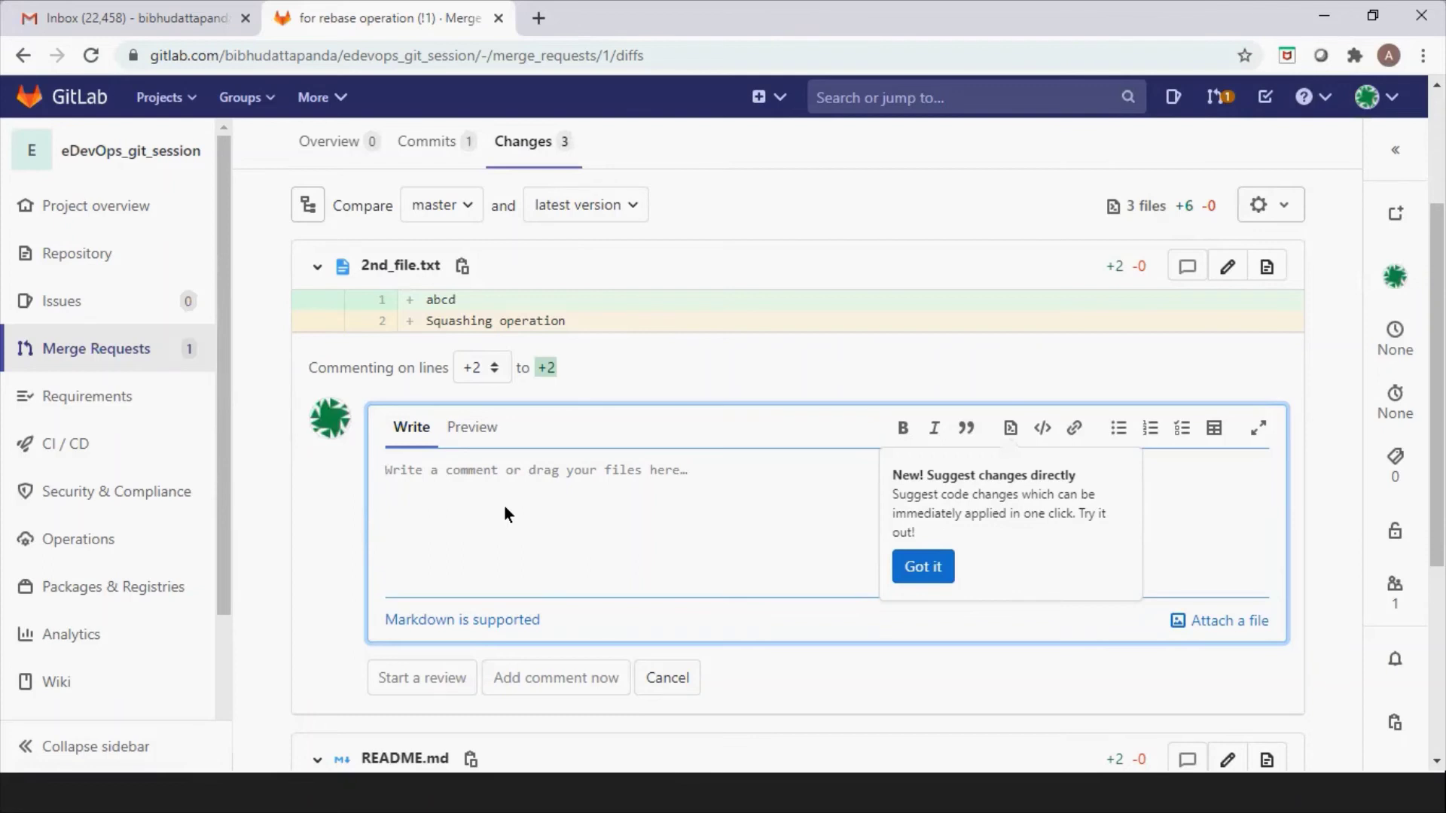
pyautogui.write('more ')
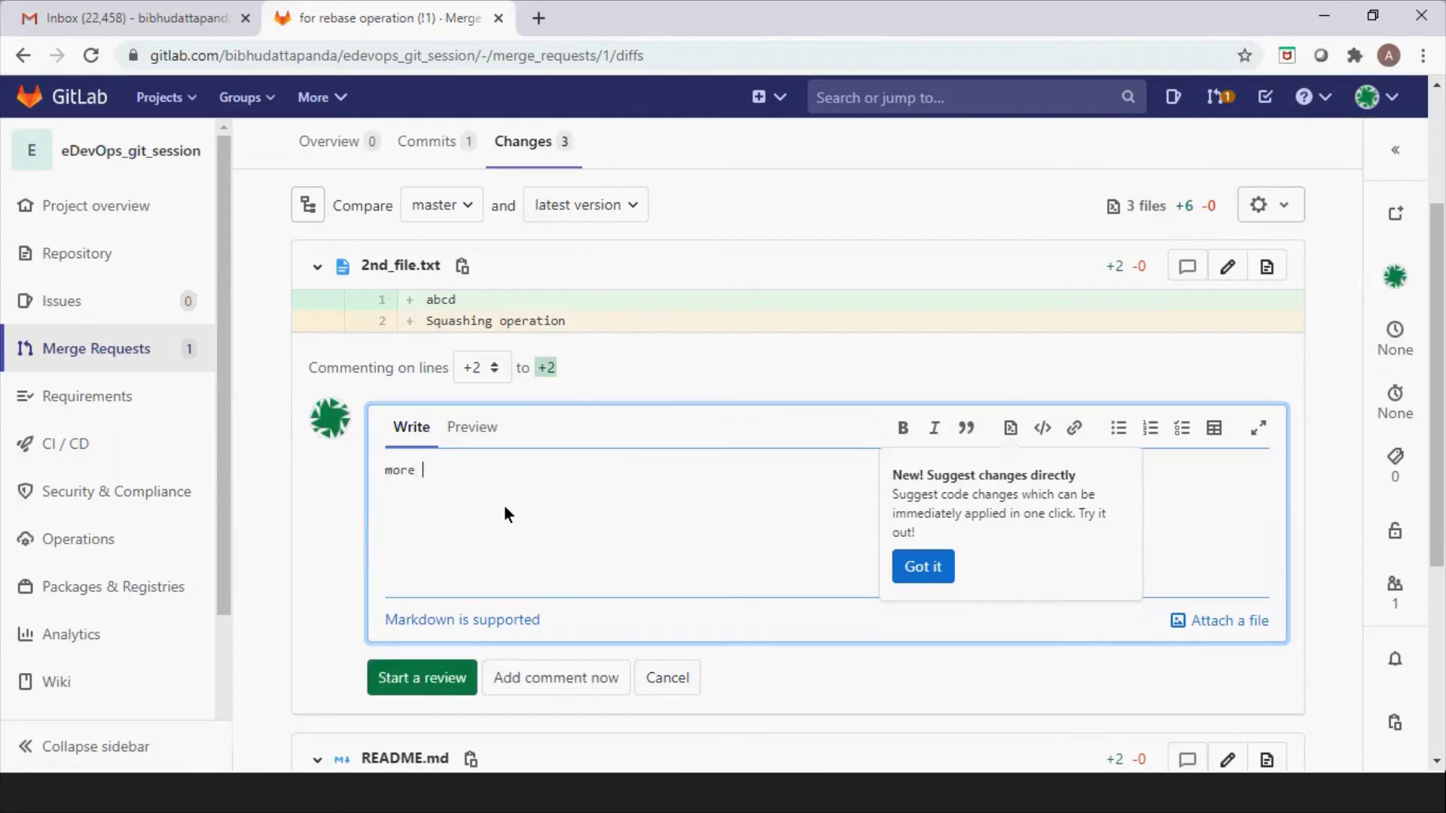
pyautogui.write('code')
pyautogui.click(440, 680)
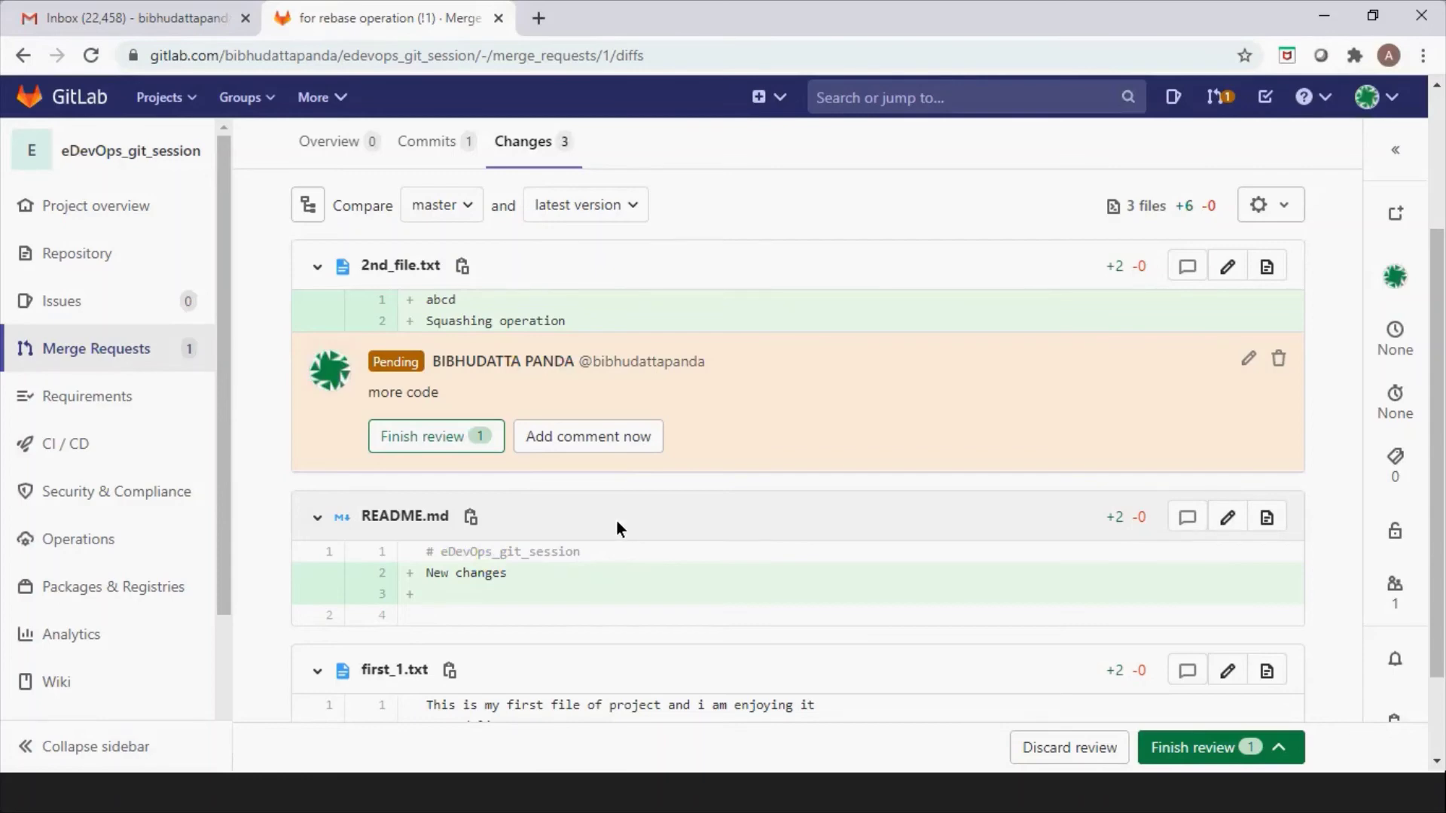
# Look through the changed files, finish and submit the review with its pending comment, and check the posted thread.
pyautogui.scroll(2, 616, 520)
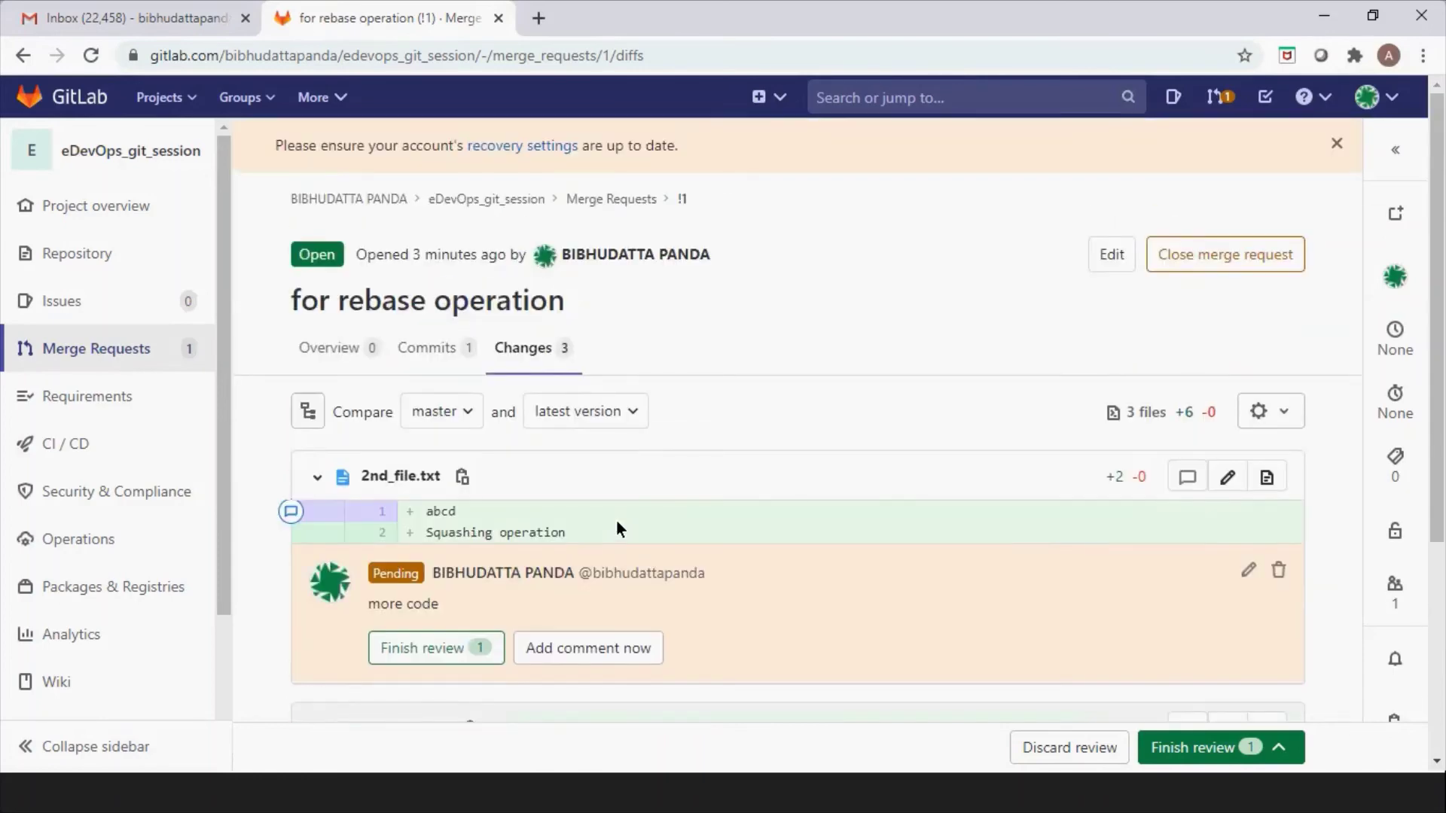
pyautogui.scroll(-1, 616, 519)
pyautogui.scroll(-1, 616, 522)
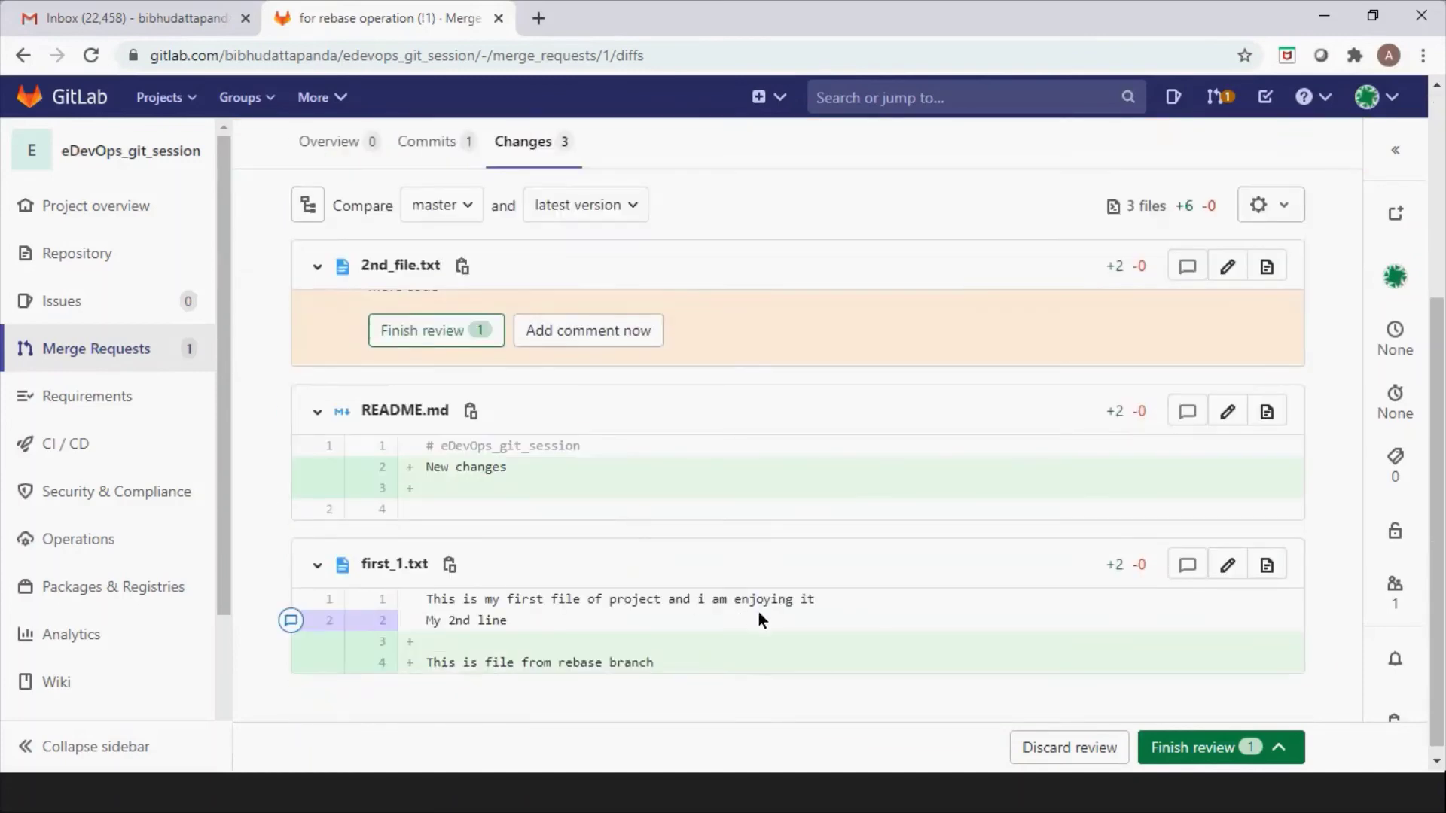
pyautogui.scroll(1, 758, 614)
pyautogui.scroll(1, 757, 615)
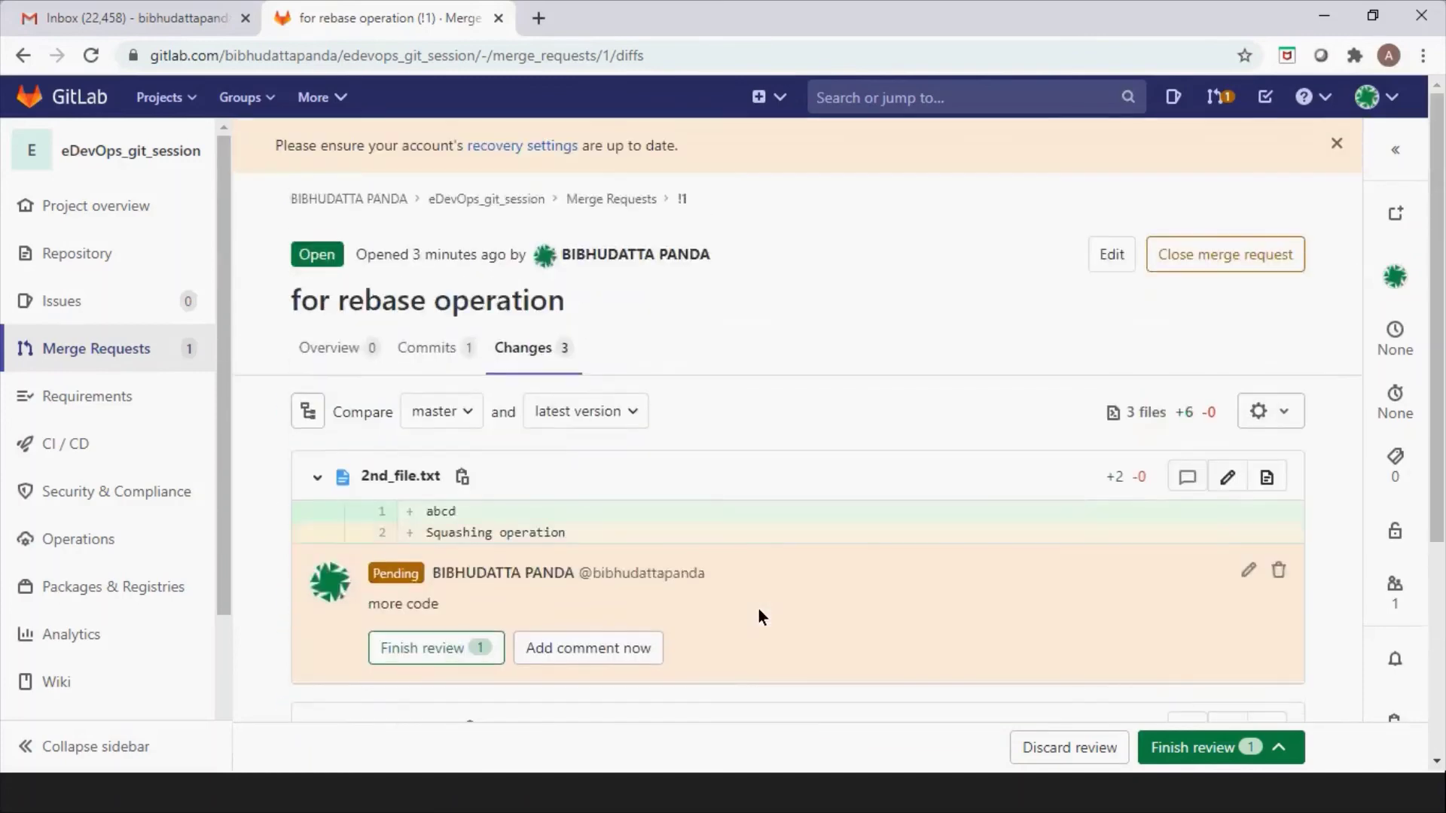
pyautogui.click(1203, 748)
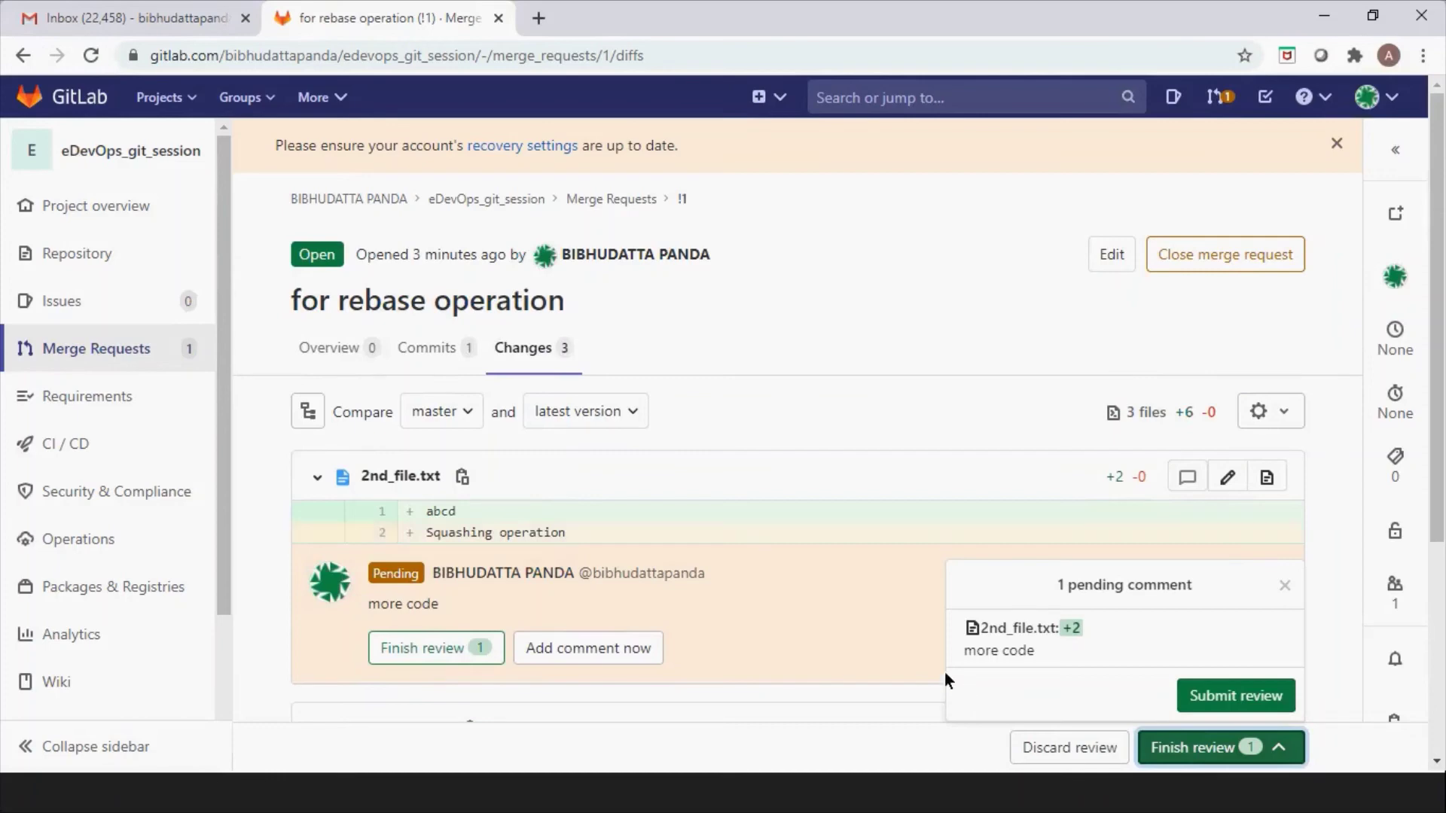
pyautogui.click(1223, 699)
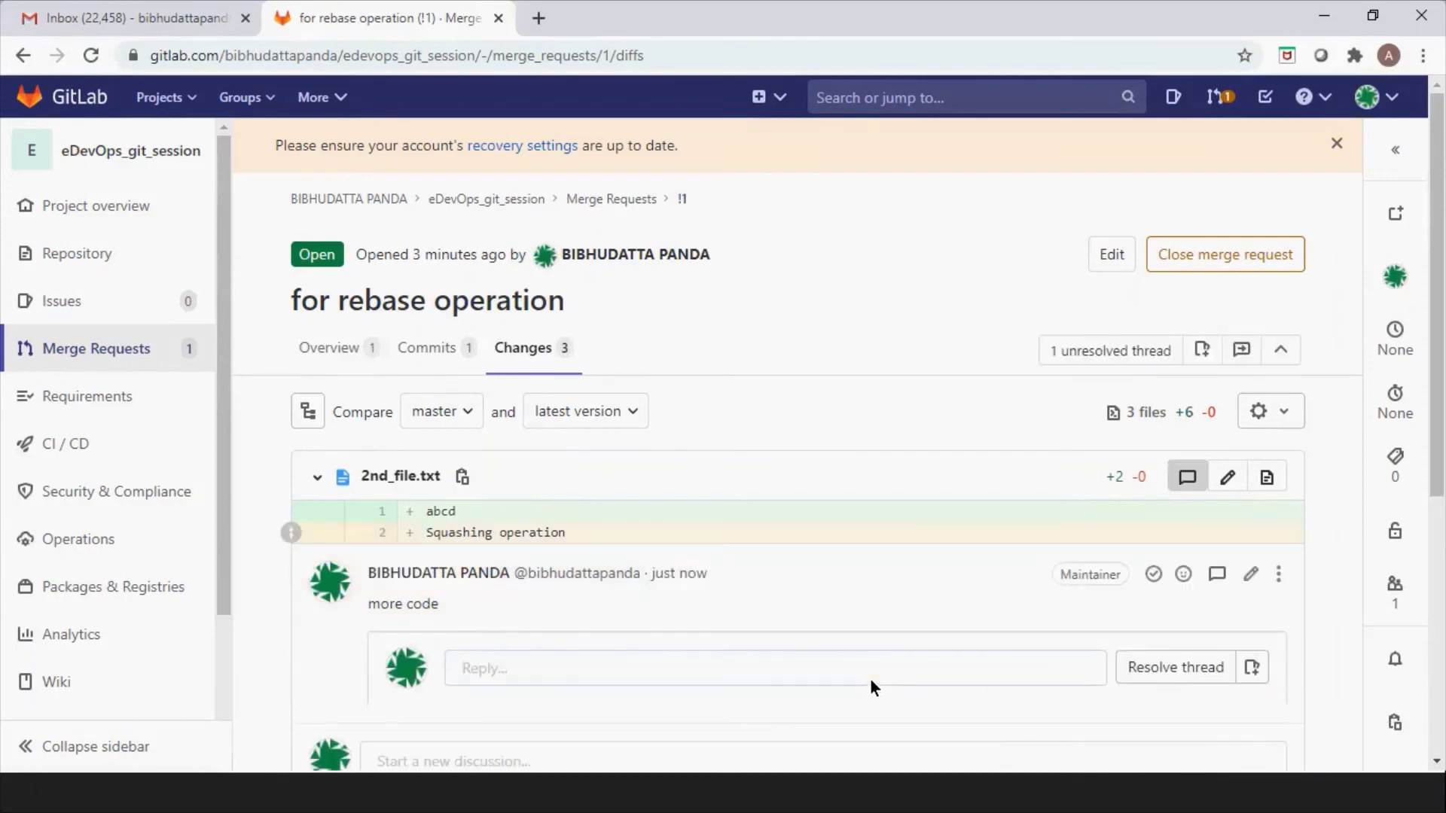
pyautogui.scroll(-3, 871, 682)
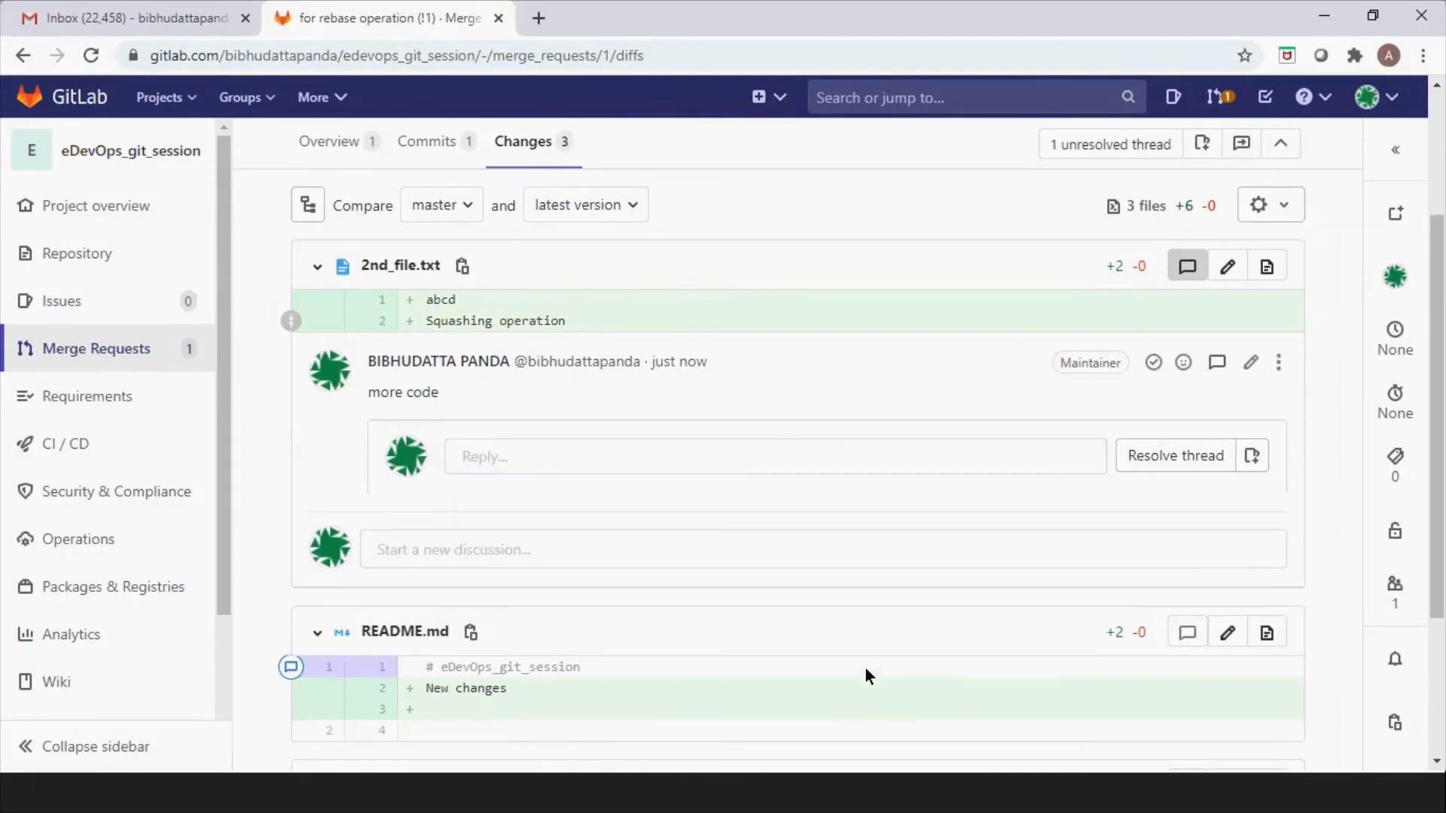
# Recheck the review thread on 2nd_file.txt, return to the merge request overview and examine its approval and merge sections.
pyautogui.scroll(3, 848, 652)
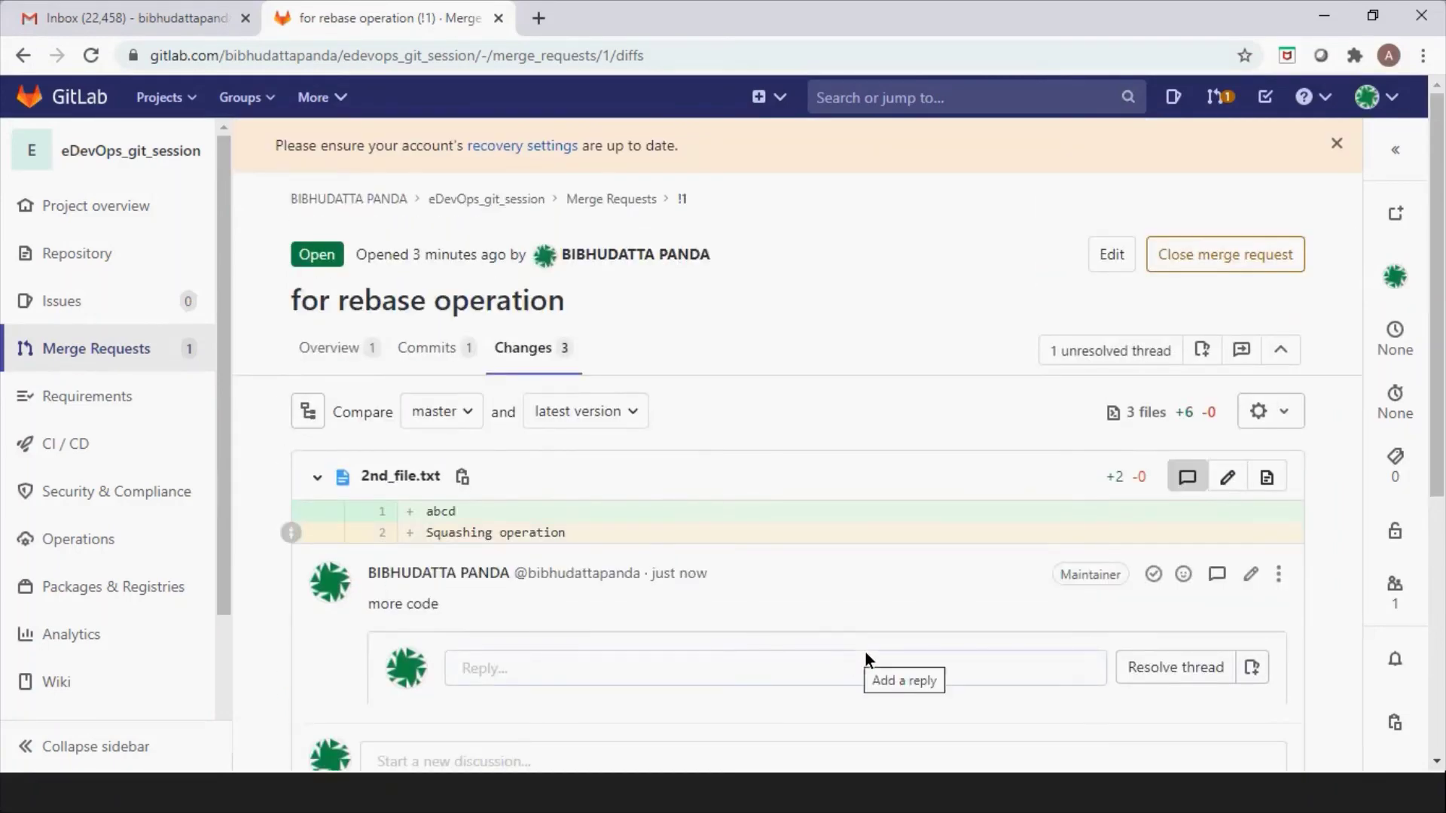
pyautogui.scroll(-5, 874, 664)
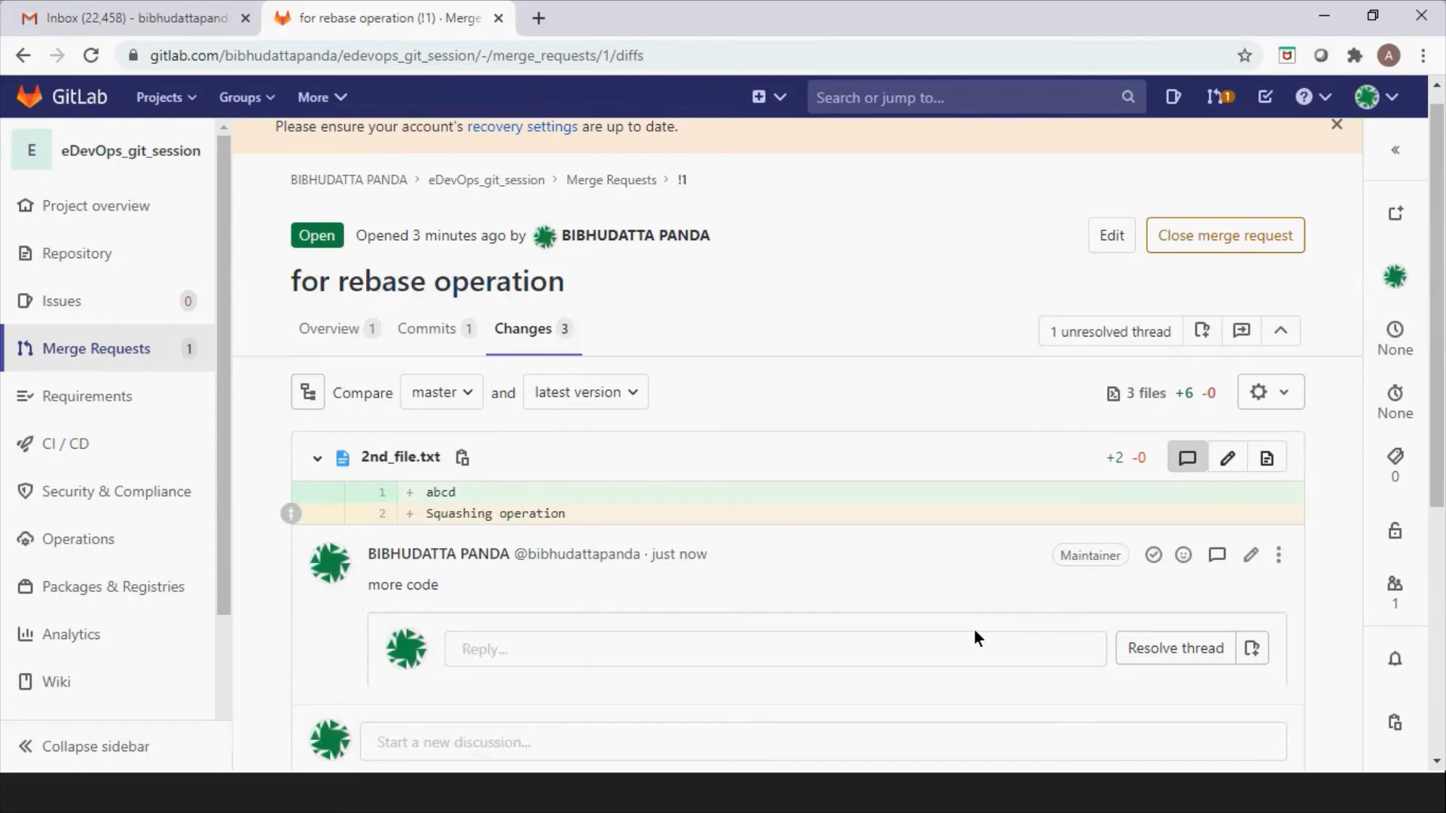
pyautogui.scroll(1, 976, 638)
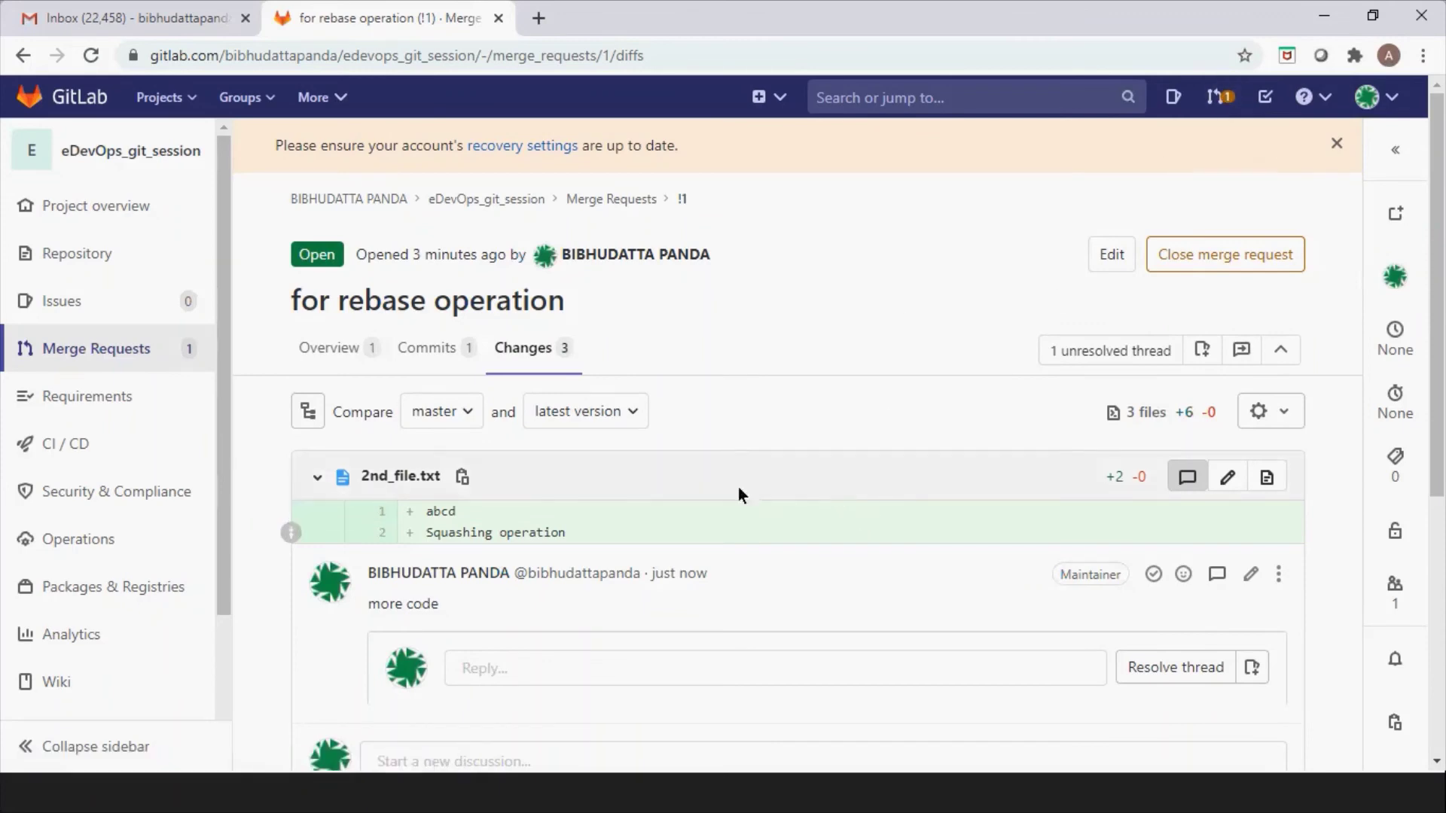
pyautogui.click(333, 354)
pyautogui.scroll(-3, 1050, 512)
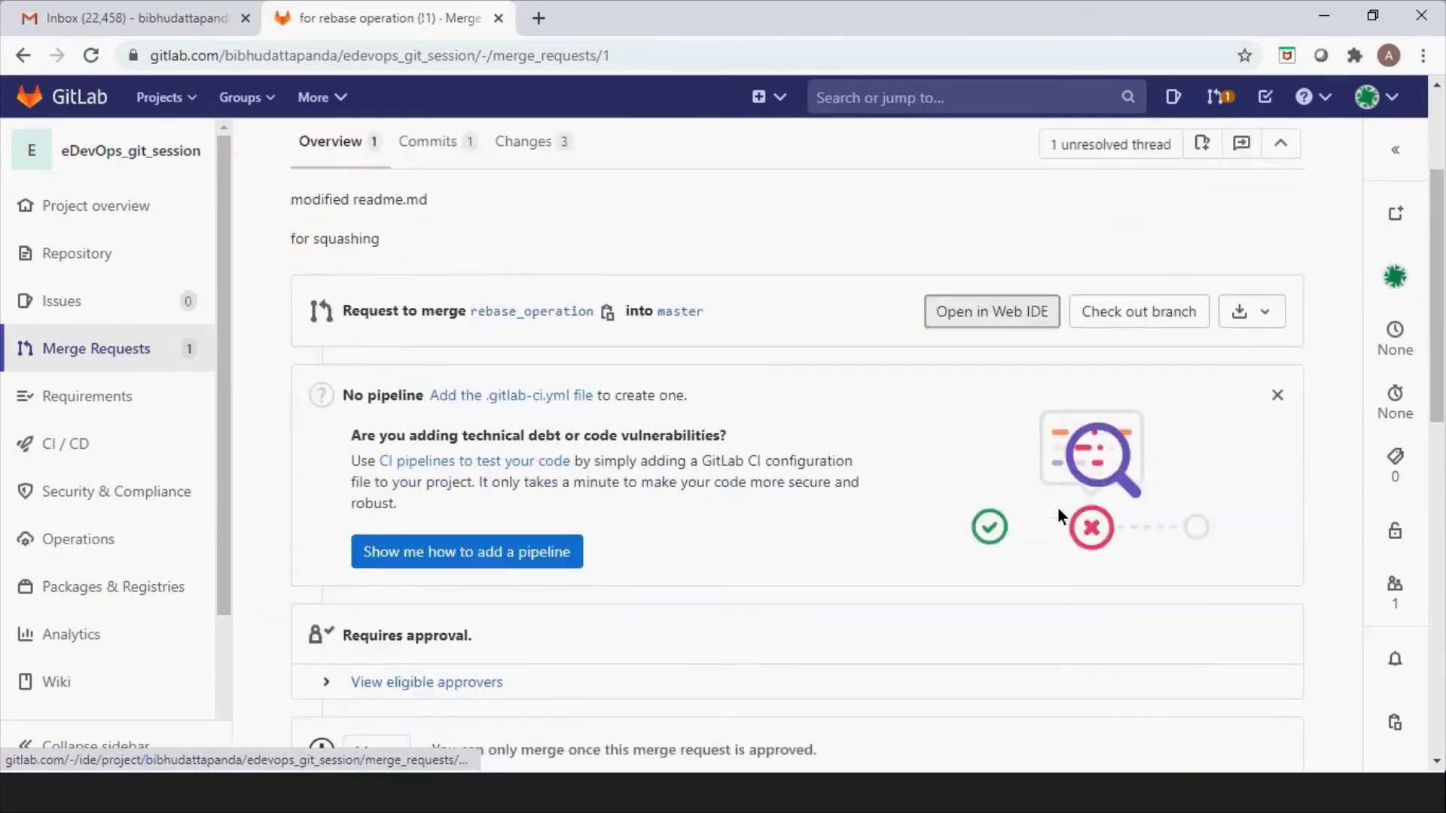
pyautogui.scroll(-3, 859, 557)
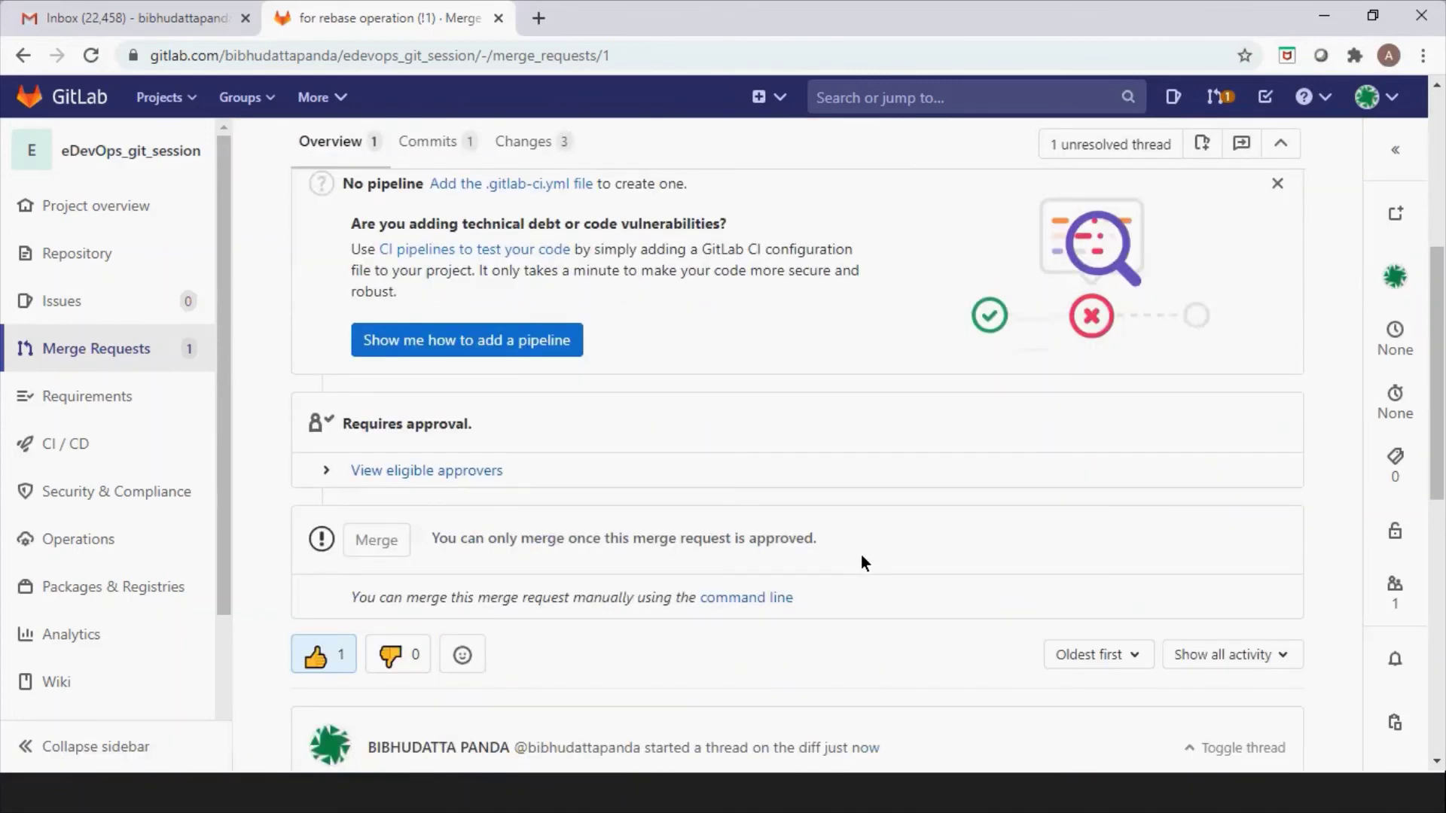
pyautogui.scroll(-3, 848, 537)
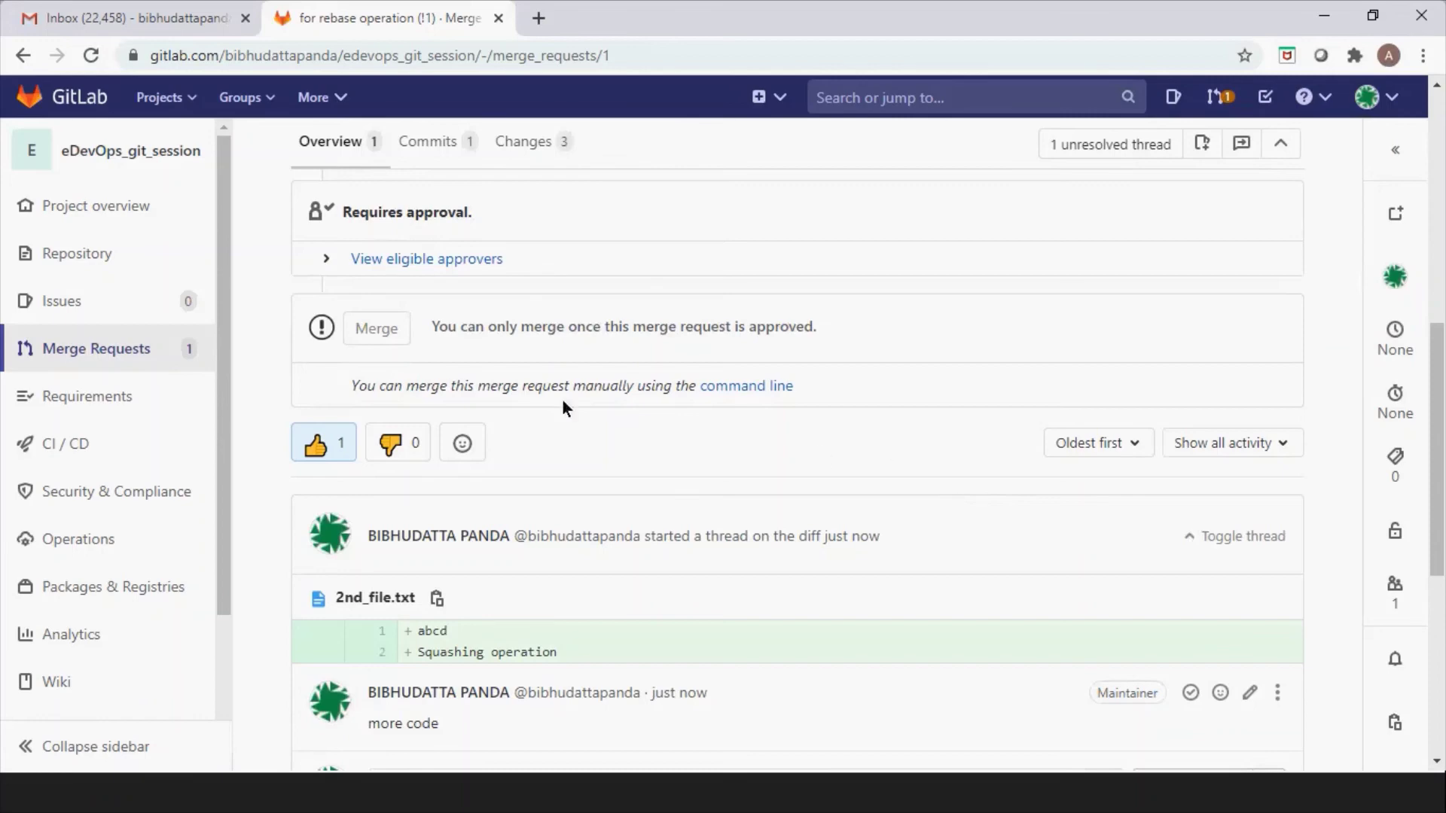
# Try toggling the merge request's thumbs-up reaction and look over its description, approval and merge sections.
pyautogui.click(317, 445)
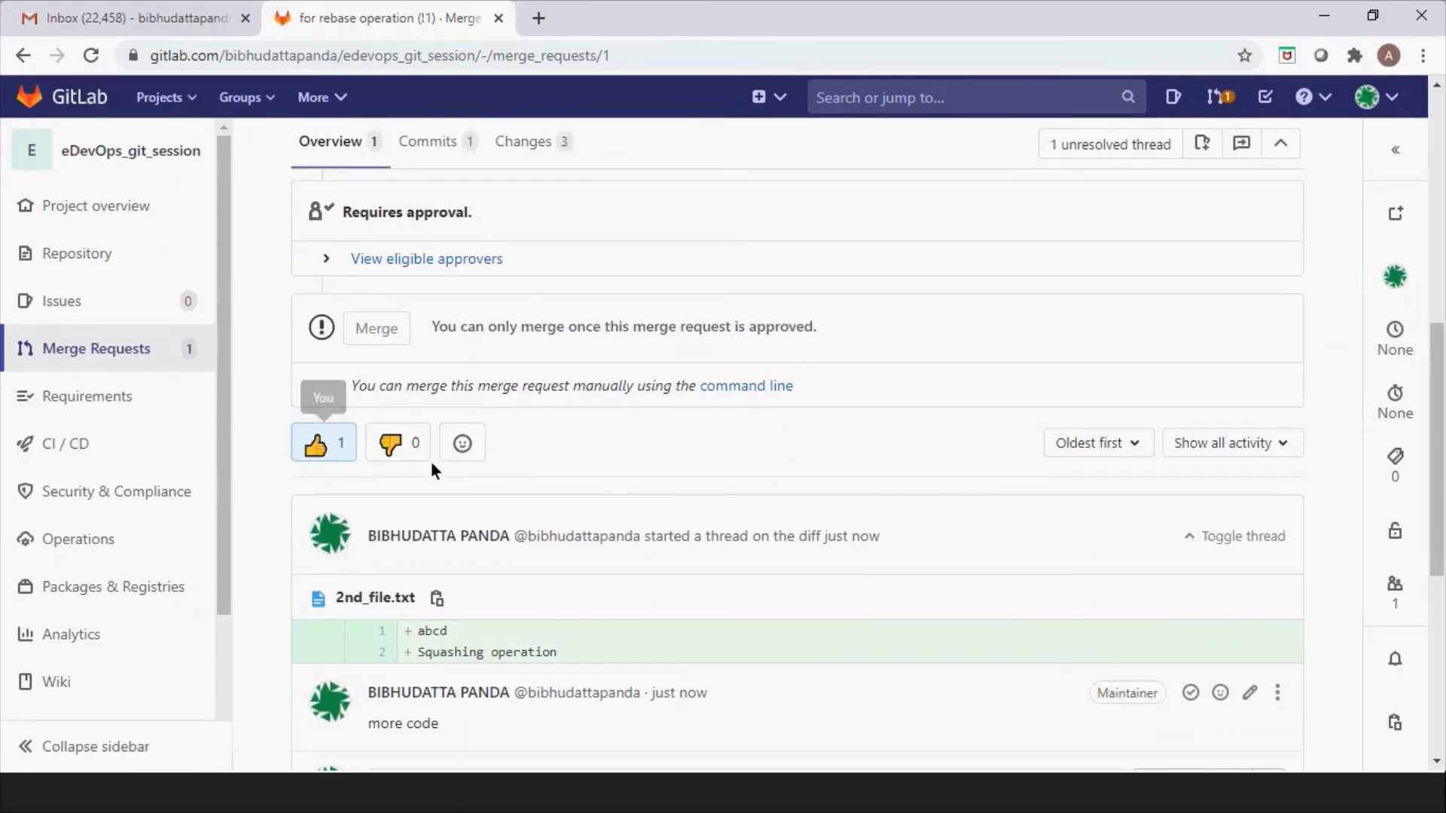
pyautogui.click(315, 447)
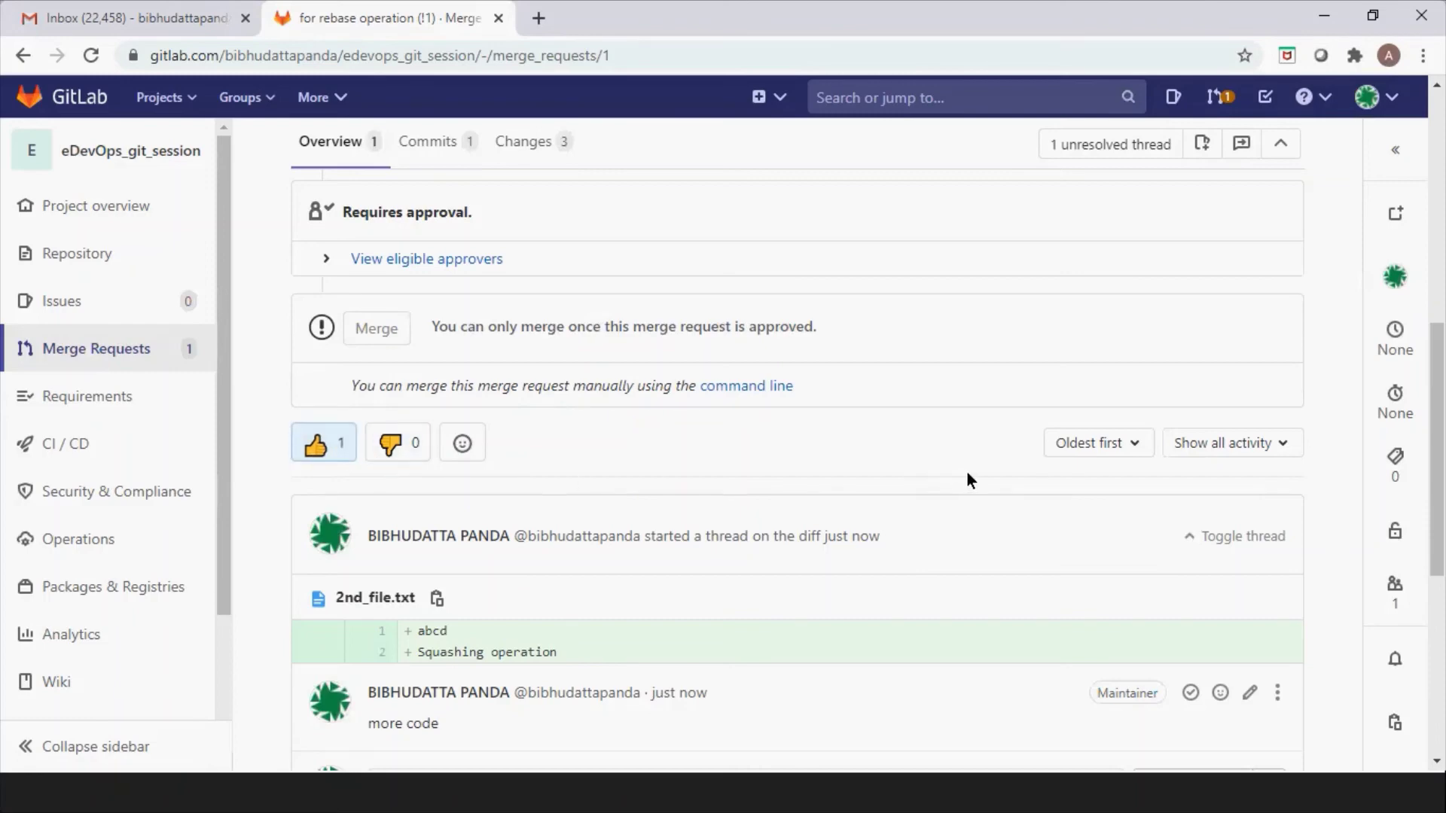
pyautogui.scroll(1, 965, 472)
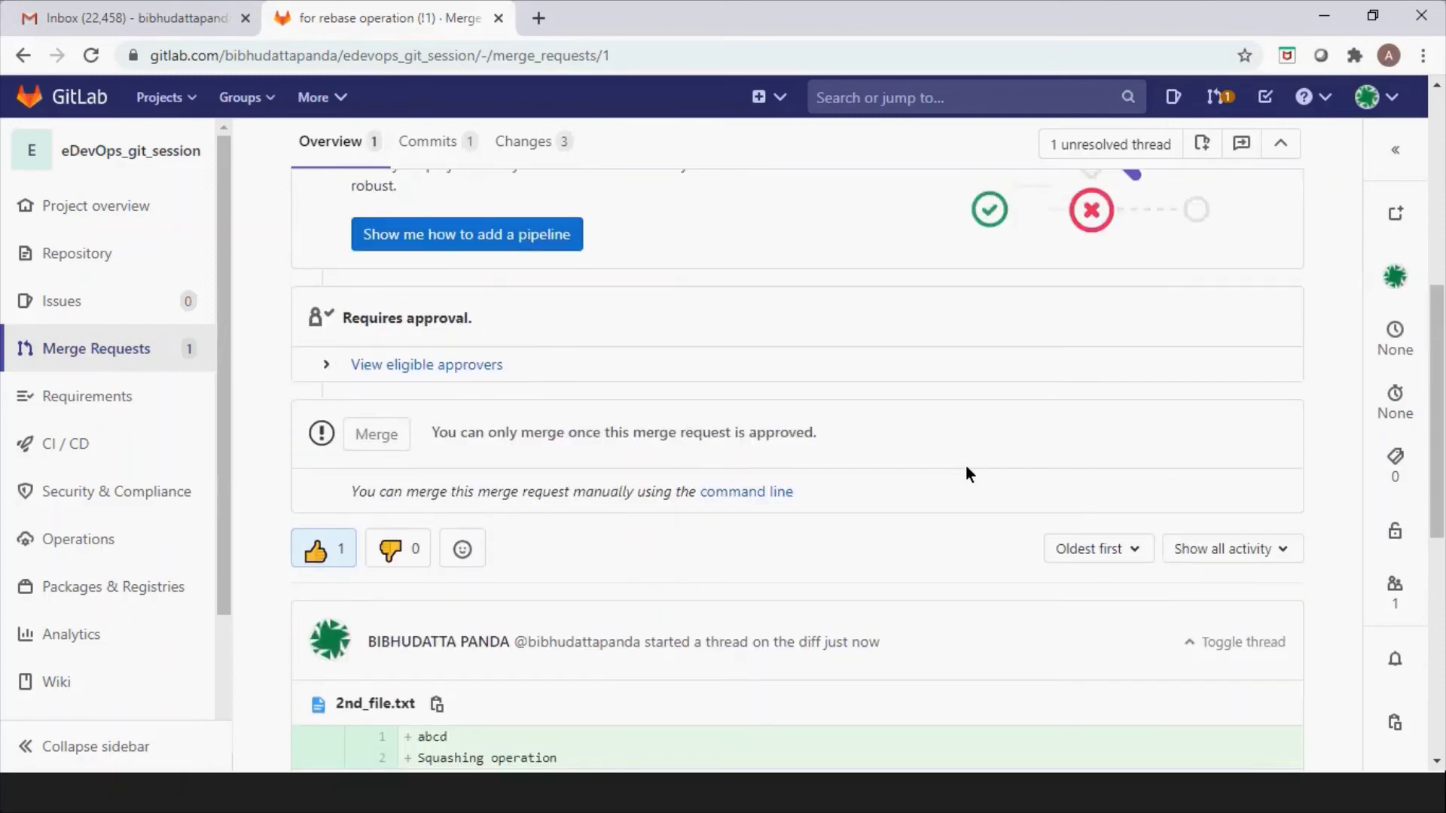
pyautogui.scroll(-1, 968, 473)
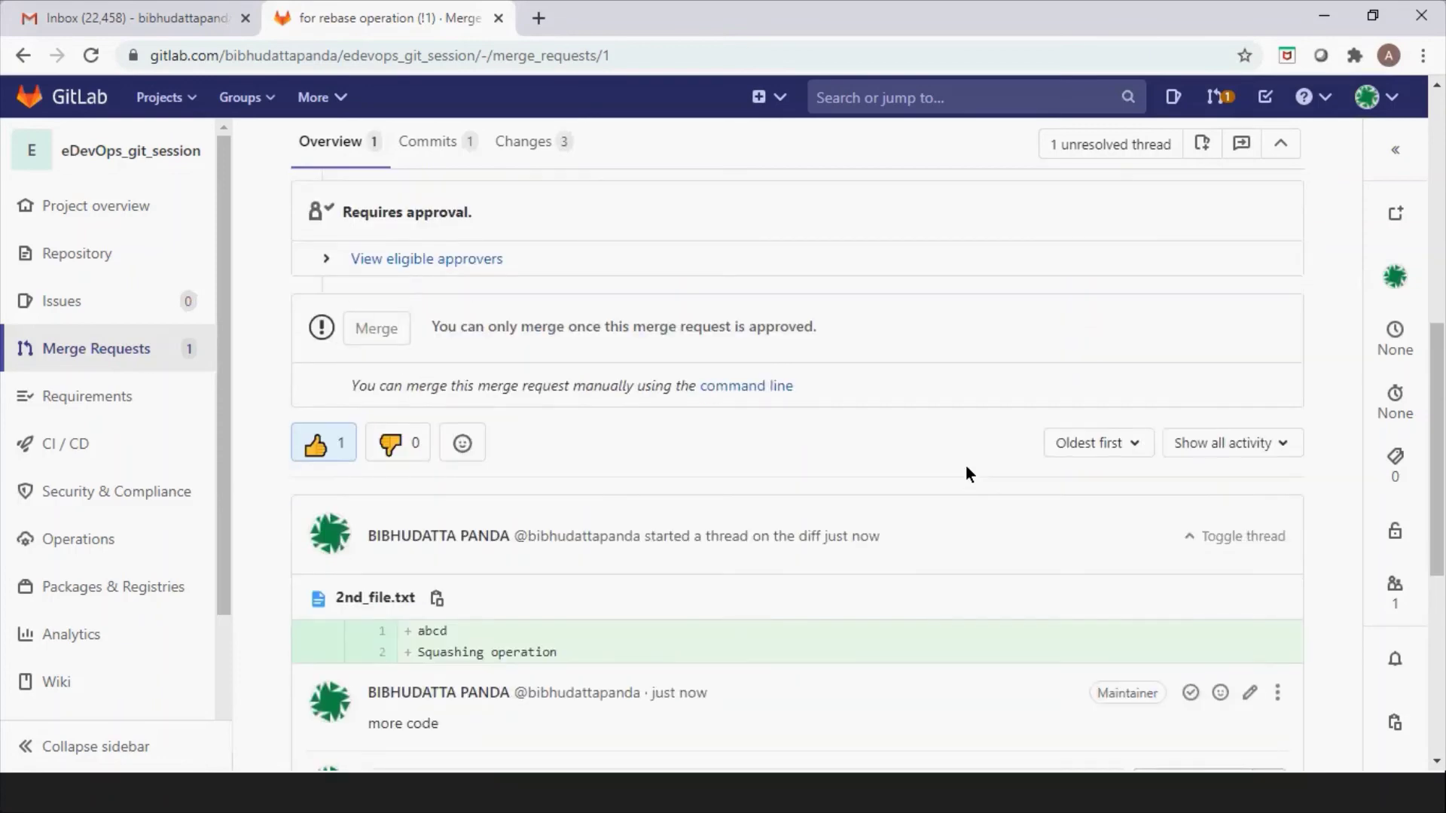
pyautogui.scroll(1, 966, 473)
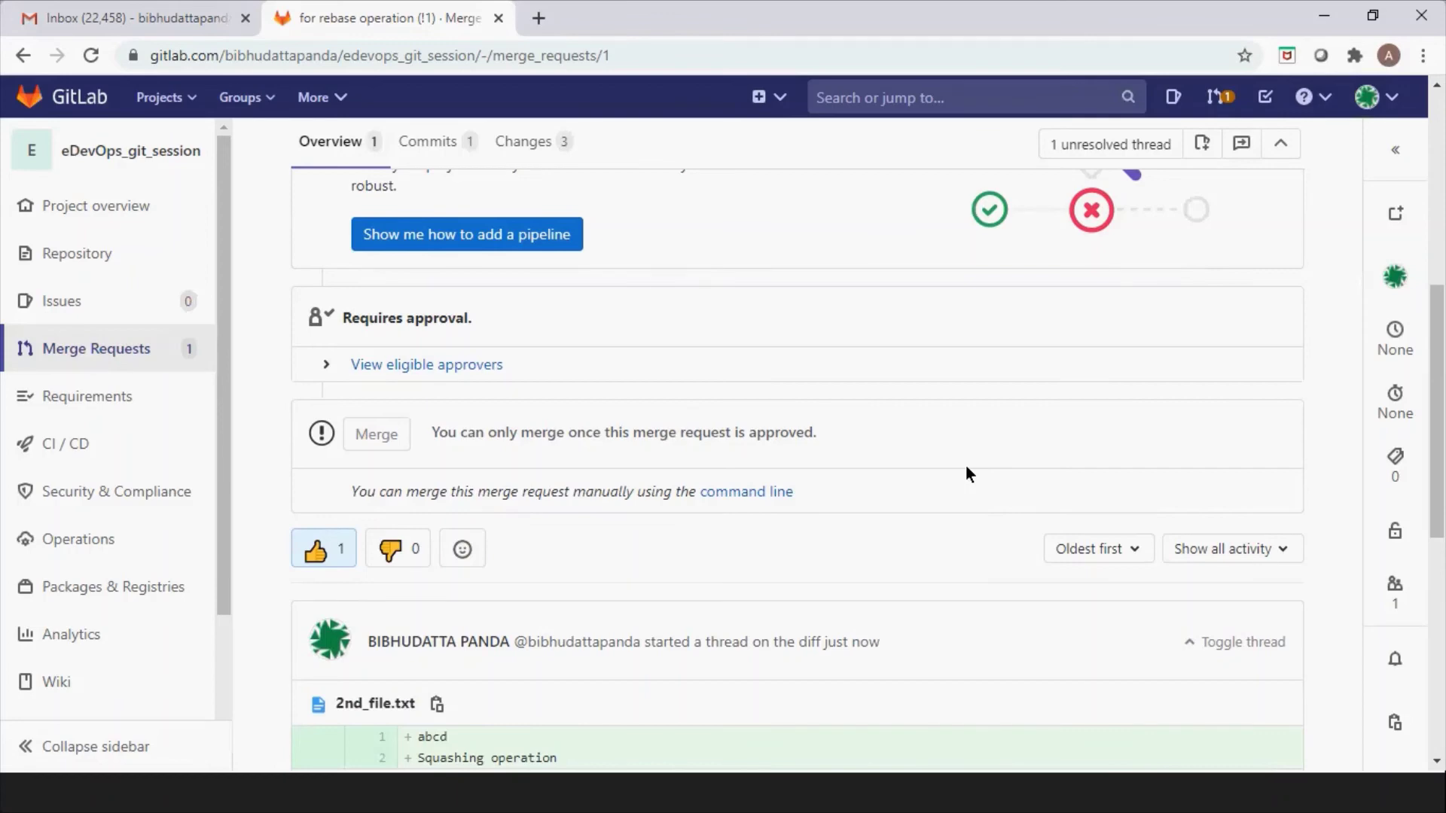
pyautogui.scroll(1, 965, 473)
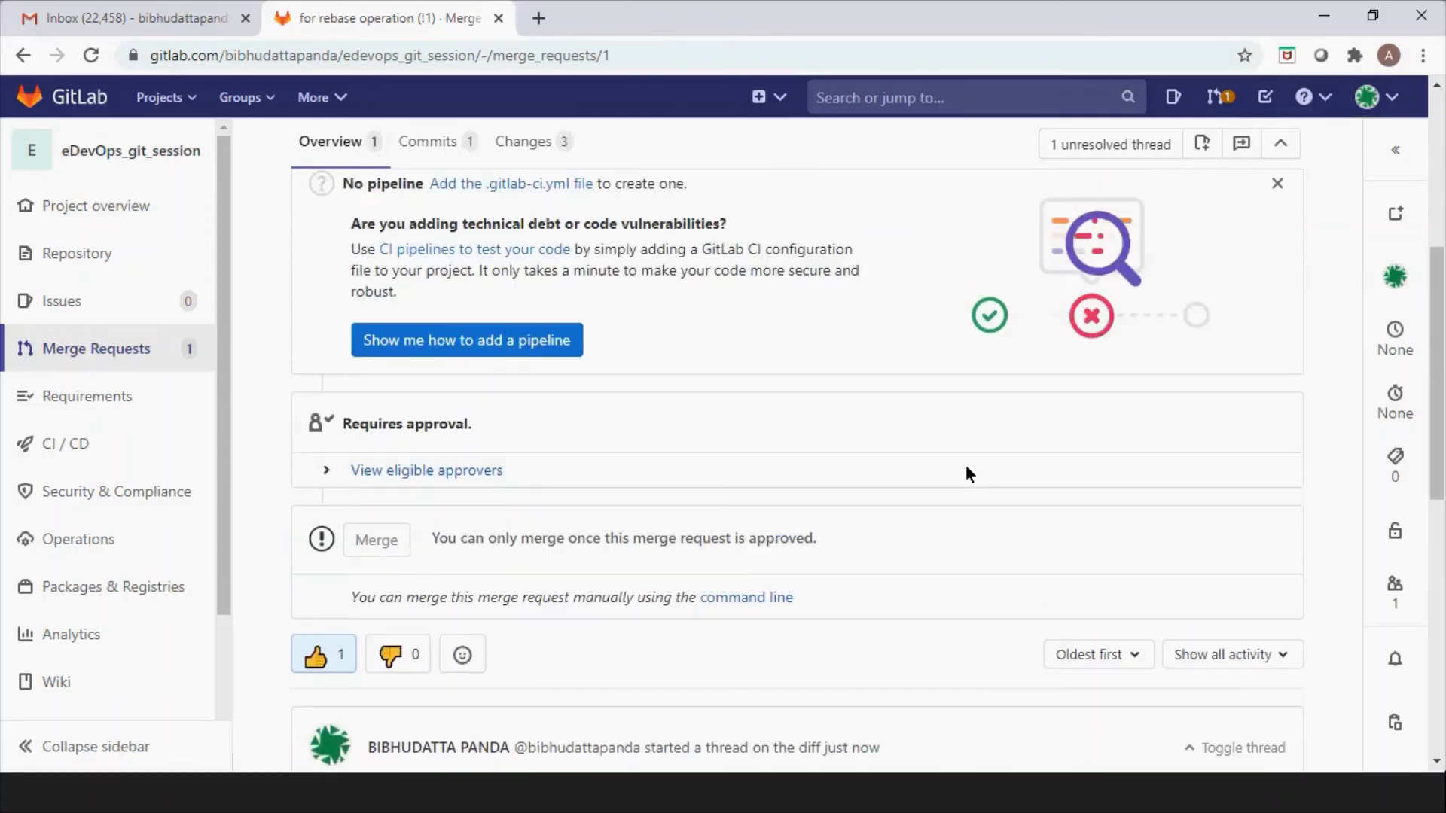
pyautogui.scroll(4, 966, 469)
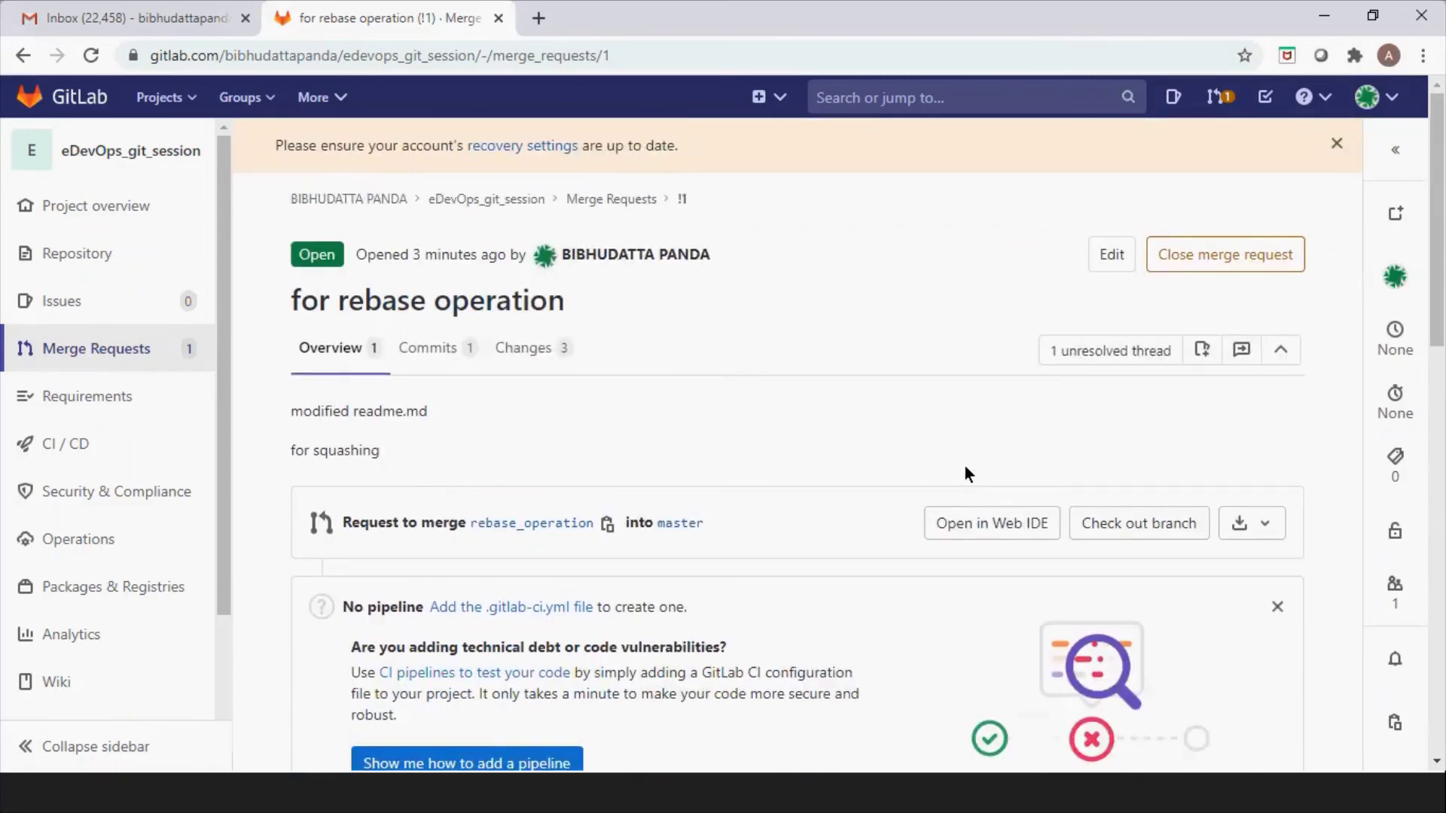
pyautogui.scroll(-1, 966, 473)
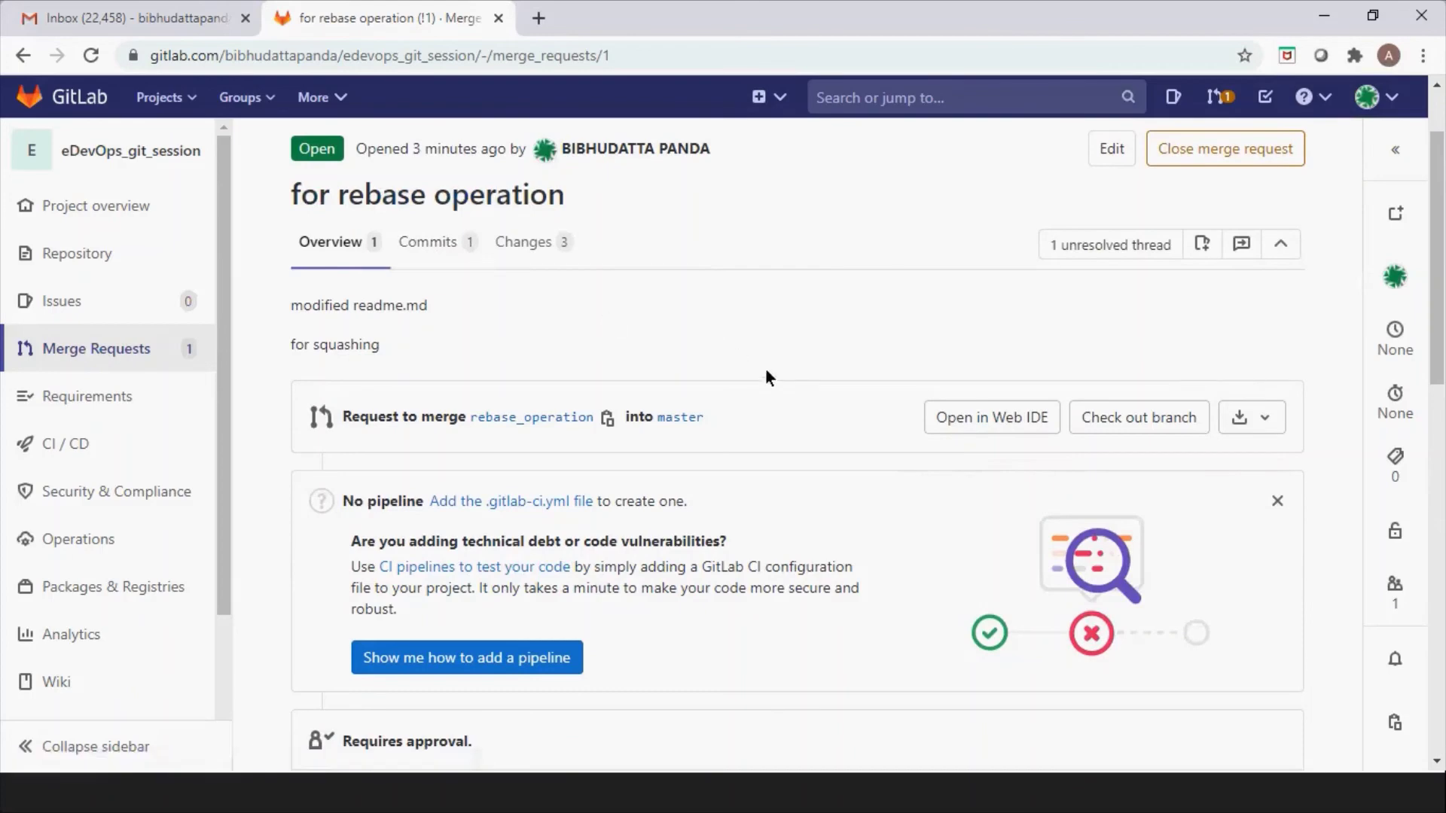
pyautogui.scroll(-4, 786, 385)
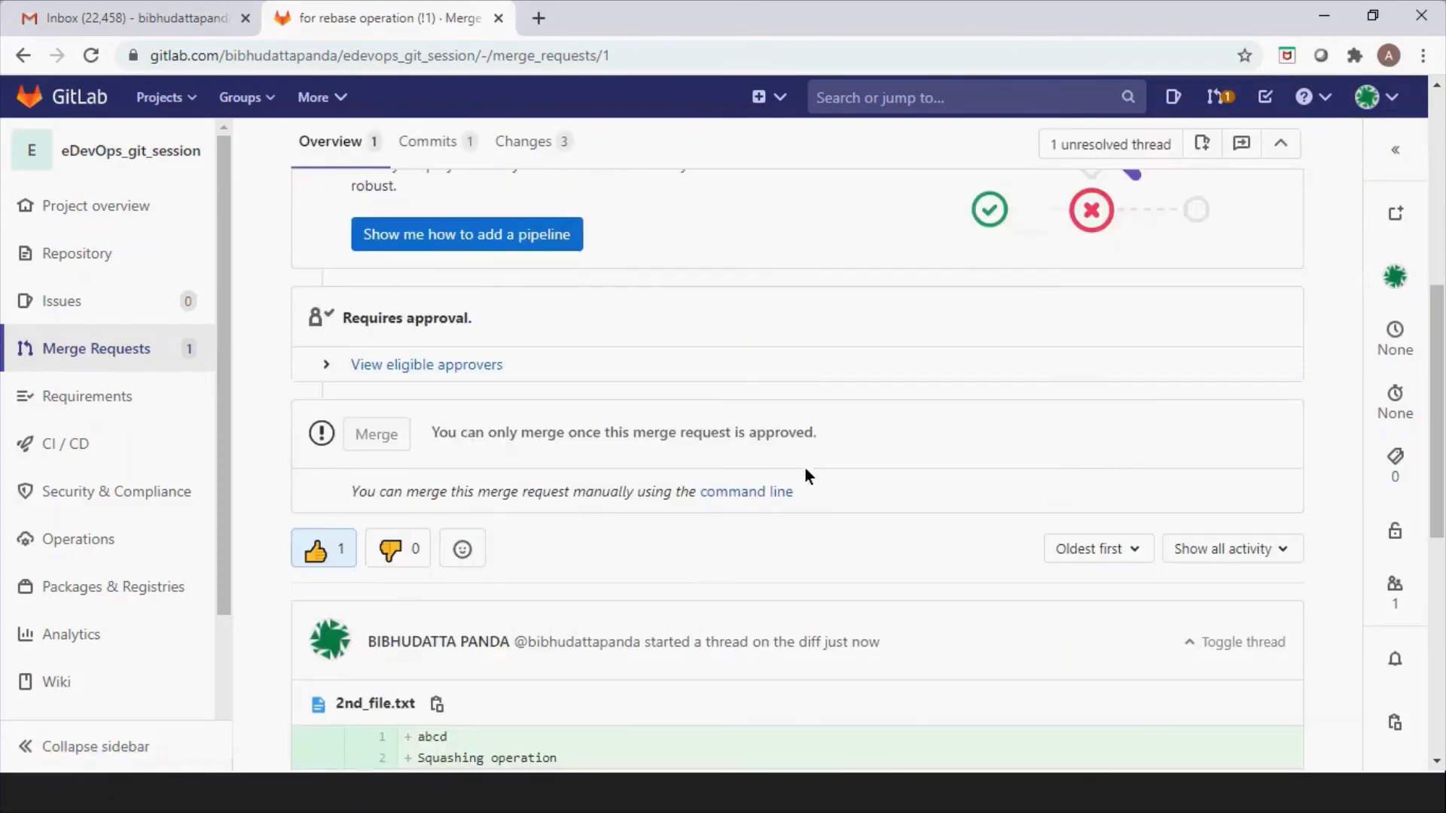
pyautogui.click(315, 556)
pyautogui.click(314, 557)
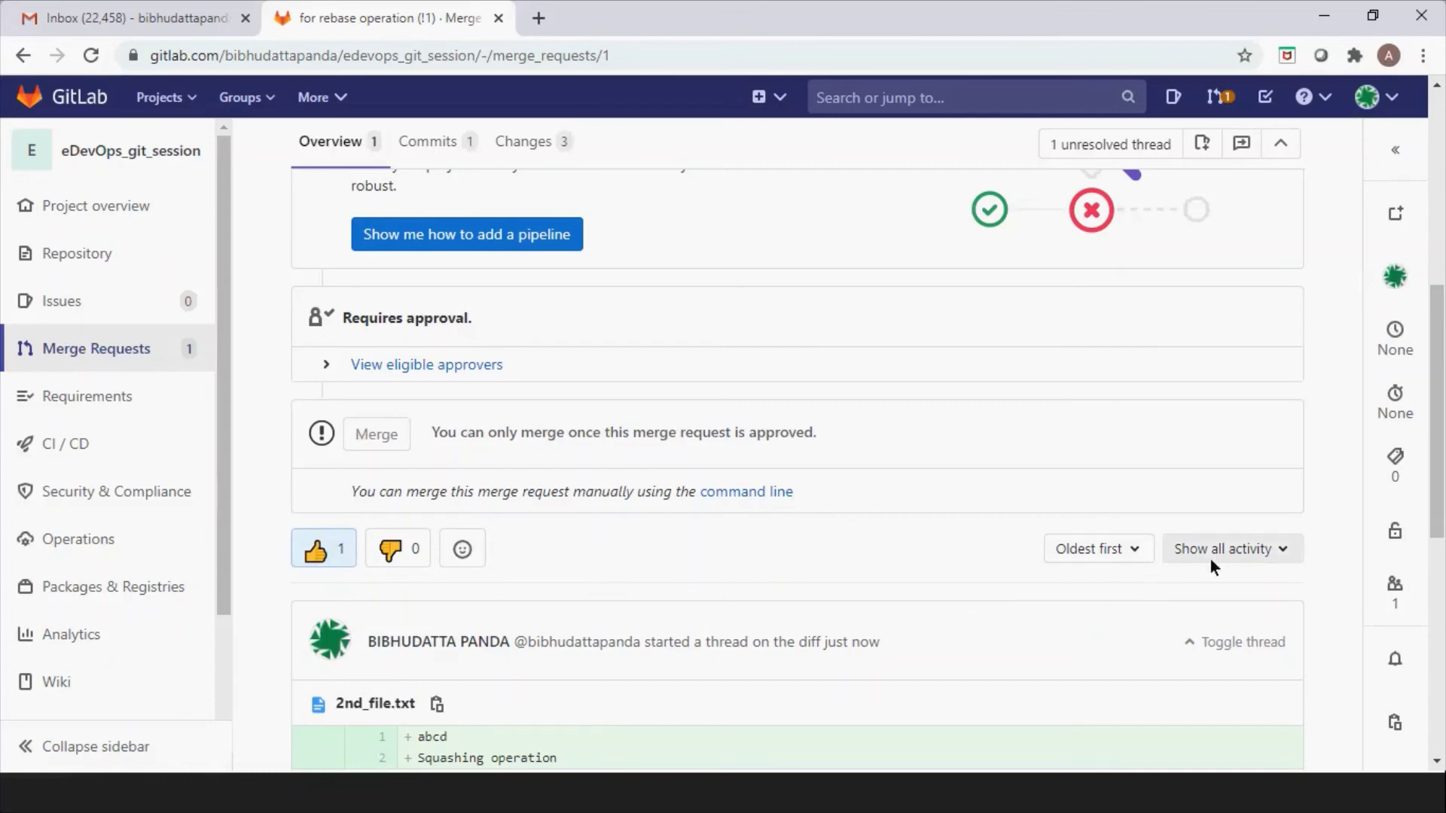
# Check the activity filter and sort order options, and look through the 2nd_file.txt thread down to the comment form.
pyautogui.click(1284, 556)
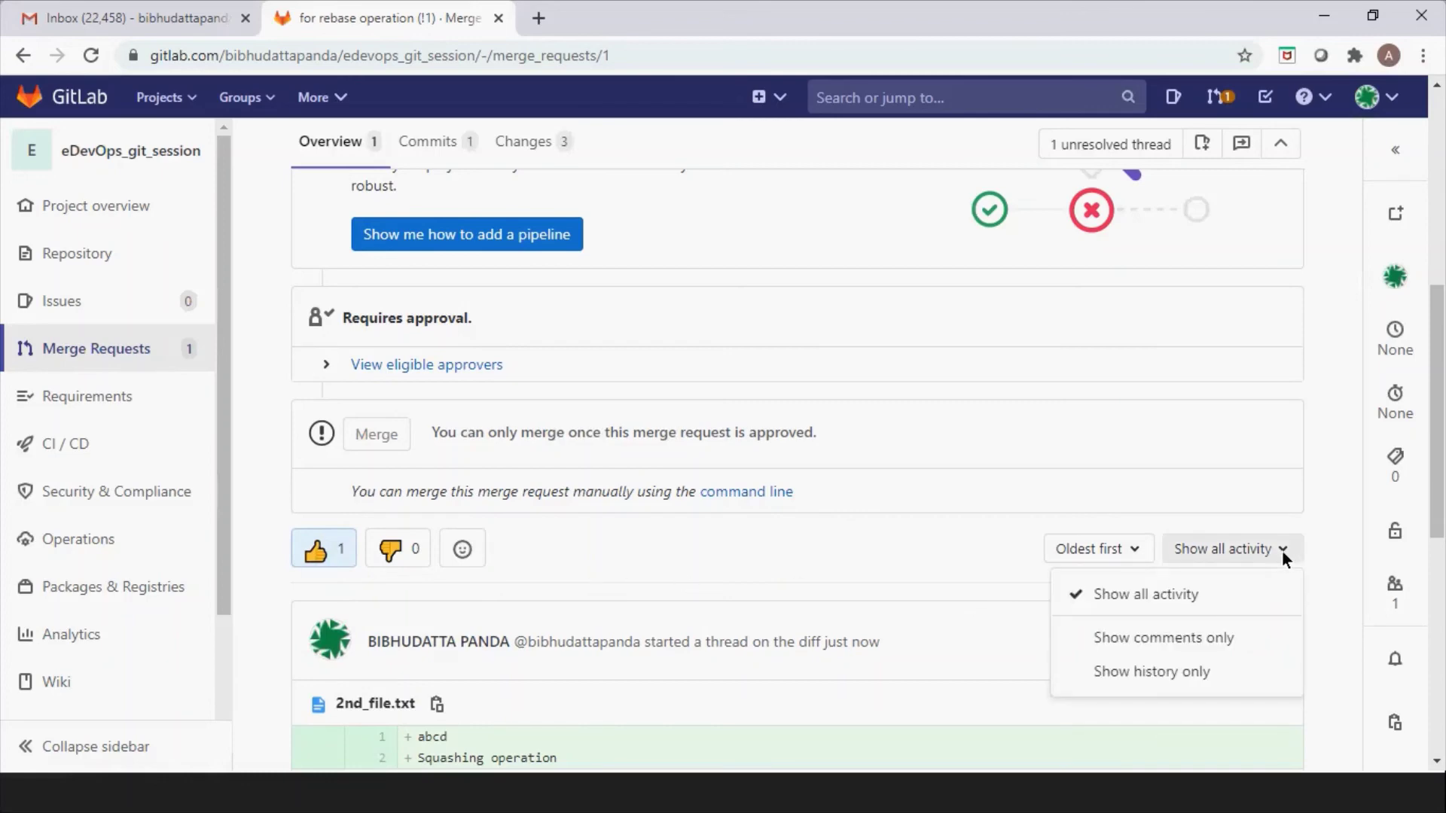
pyautogui.click(1208, 486)
pyautogui.click(1136, 553)
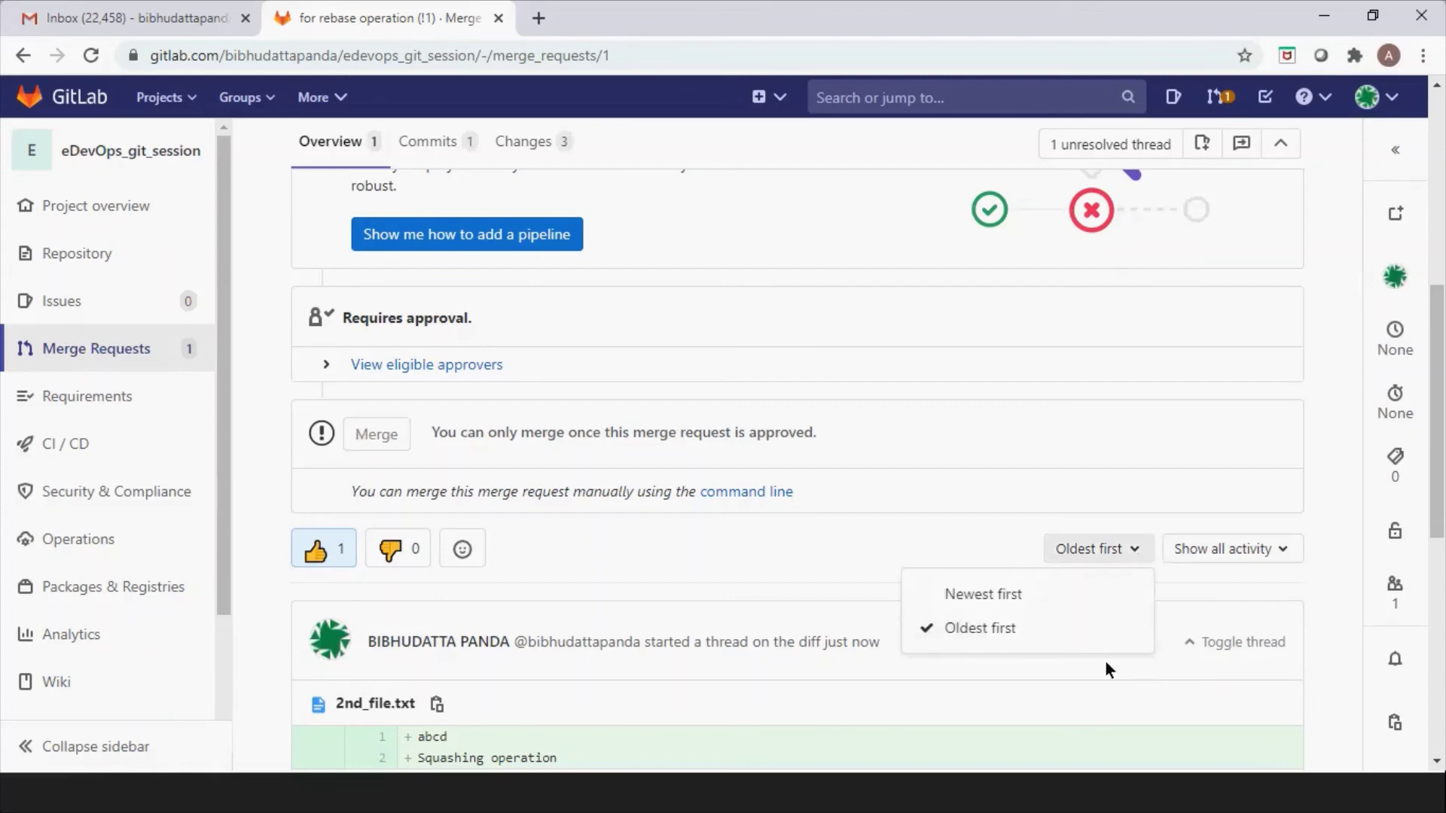
pyautogui.click(1100, 679)
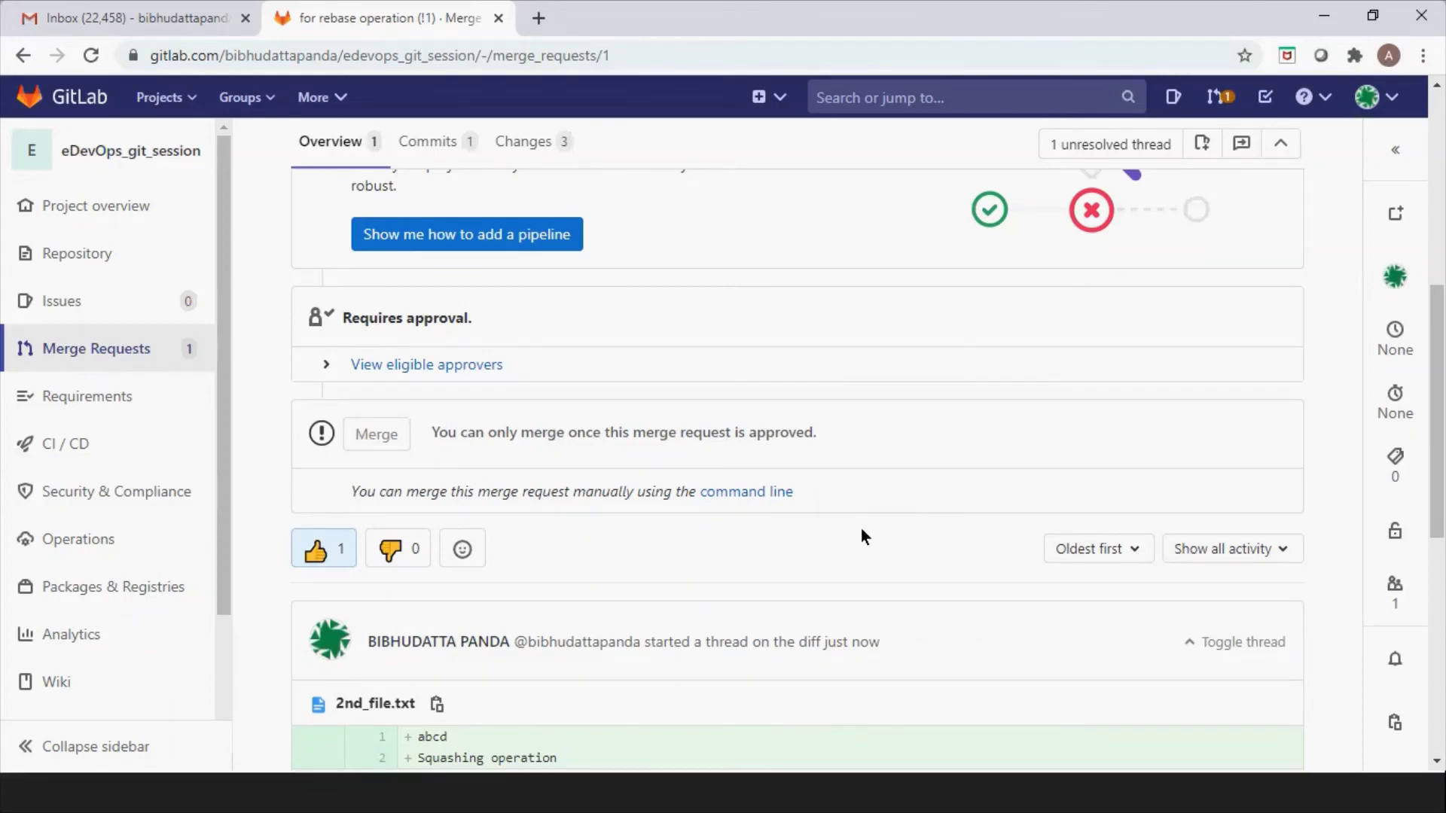
pyautogui.scroll(-2, 861, 536)
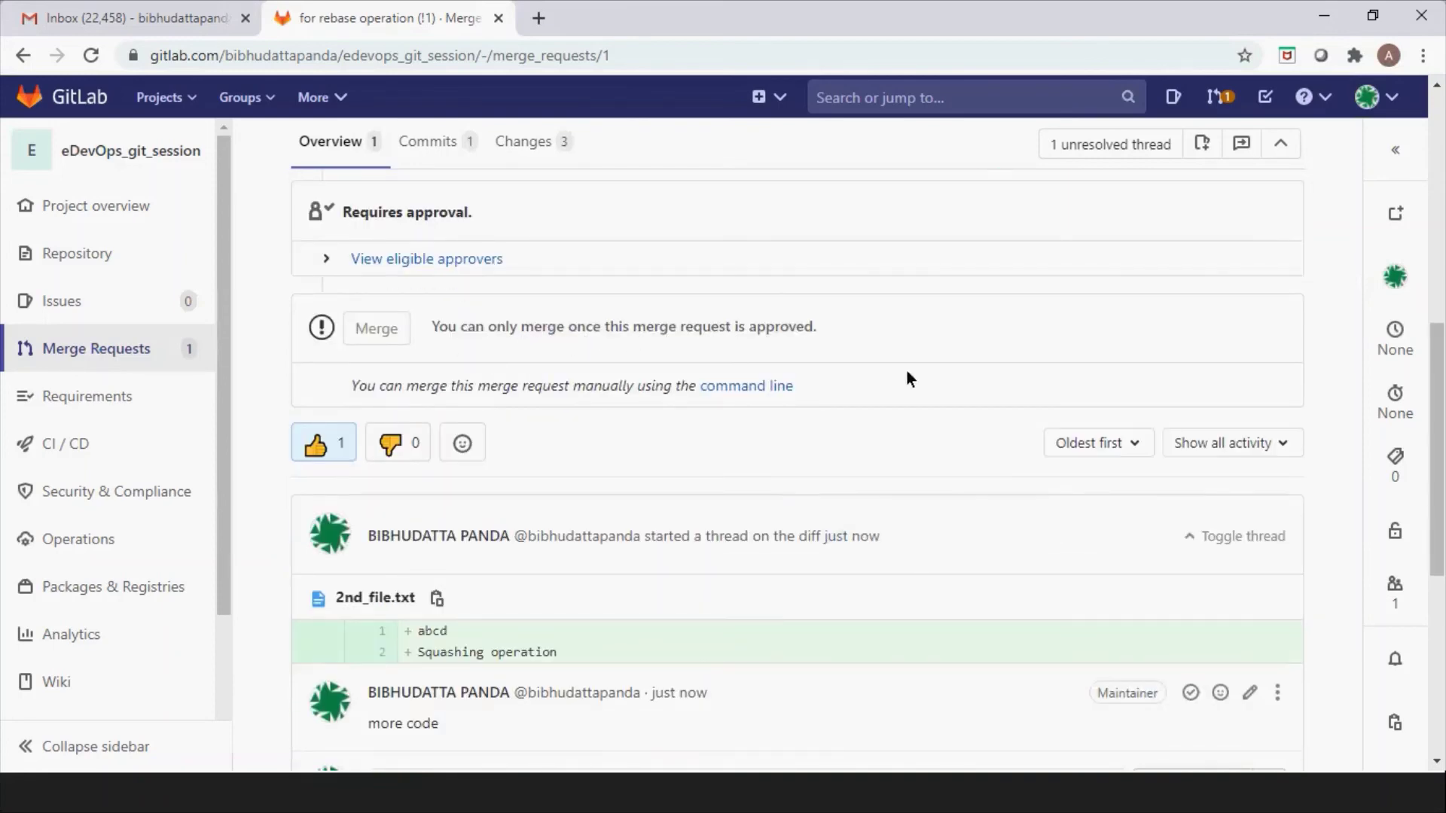
pyautogui.scroll(-2, 948, 384)
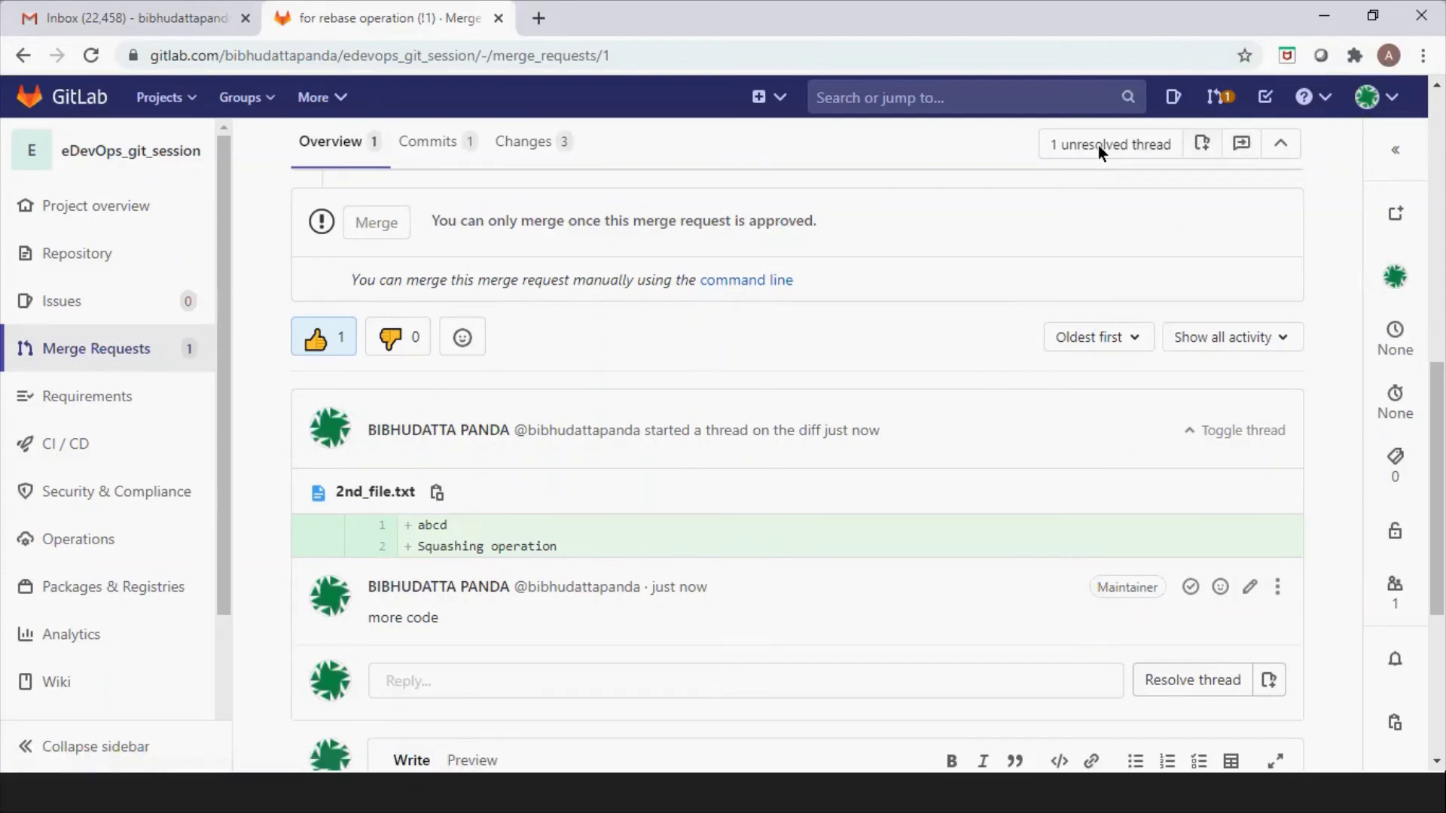
pyautogui.scroll(-5, 986, 527)
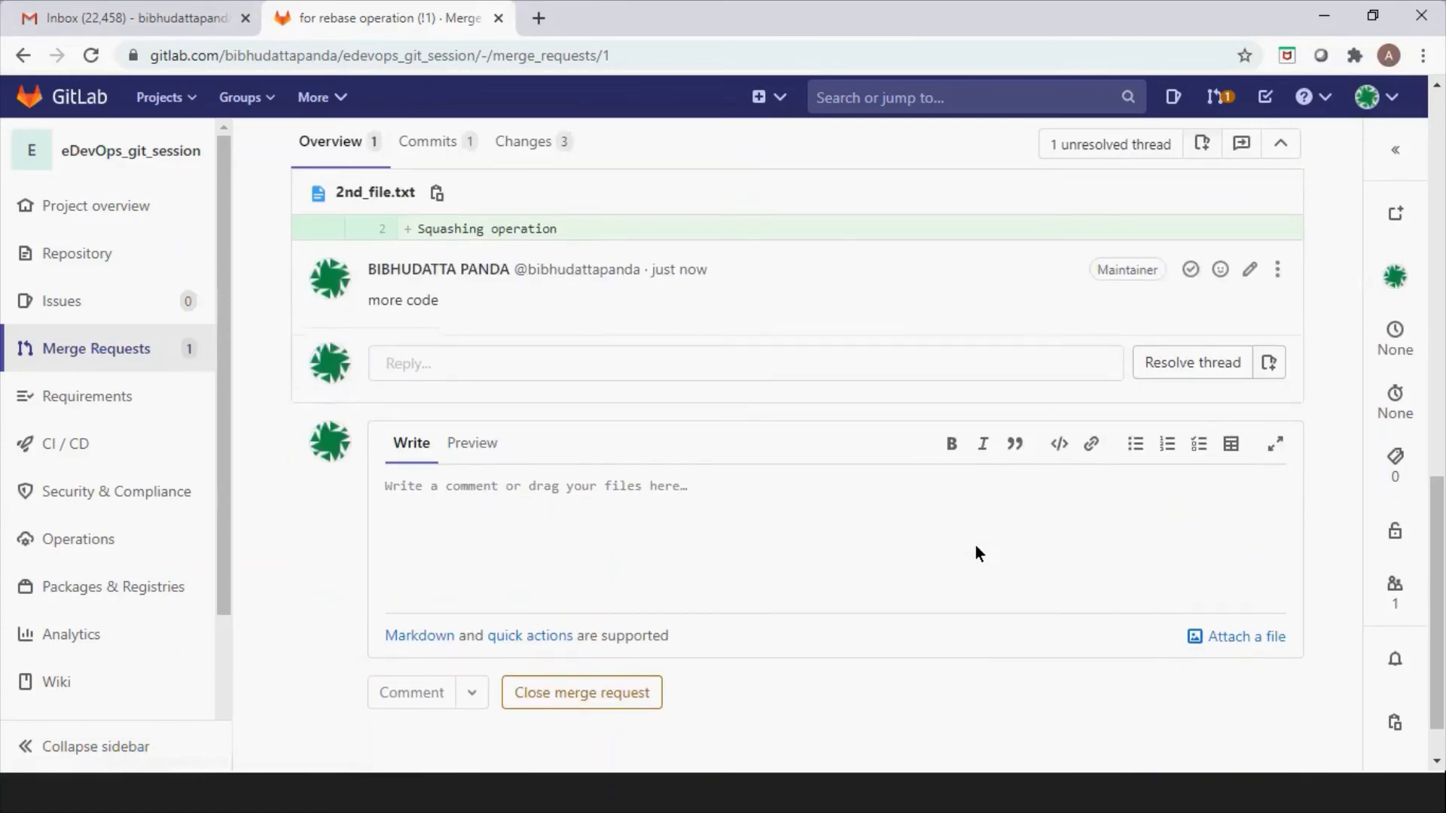
pyautogui.scroll(-1, 976, 546)
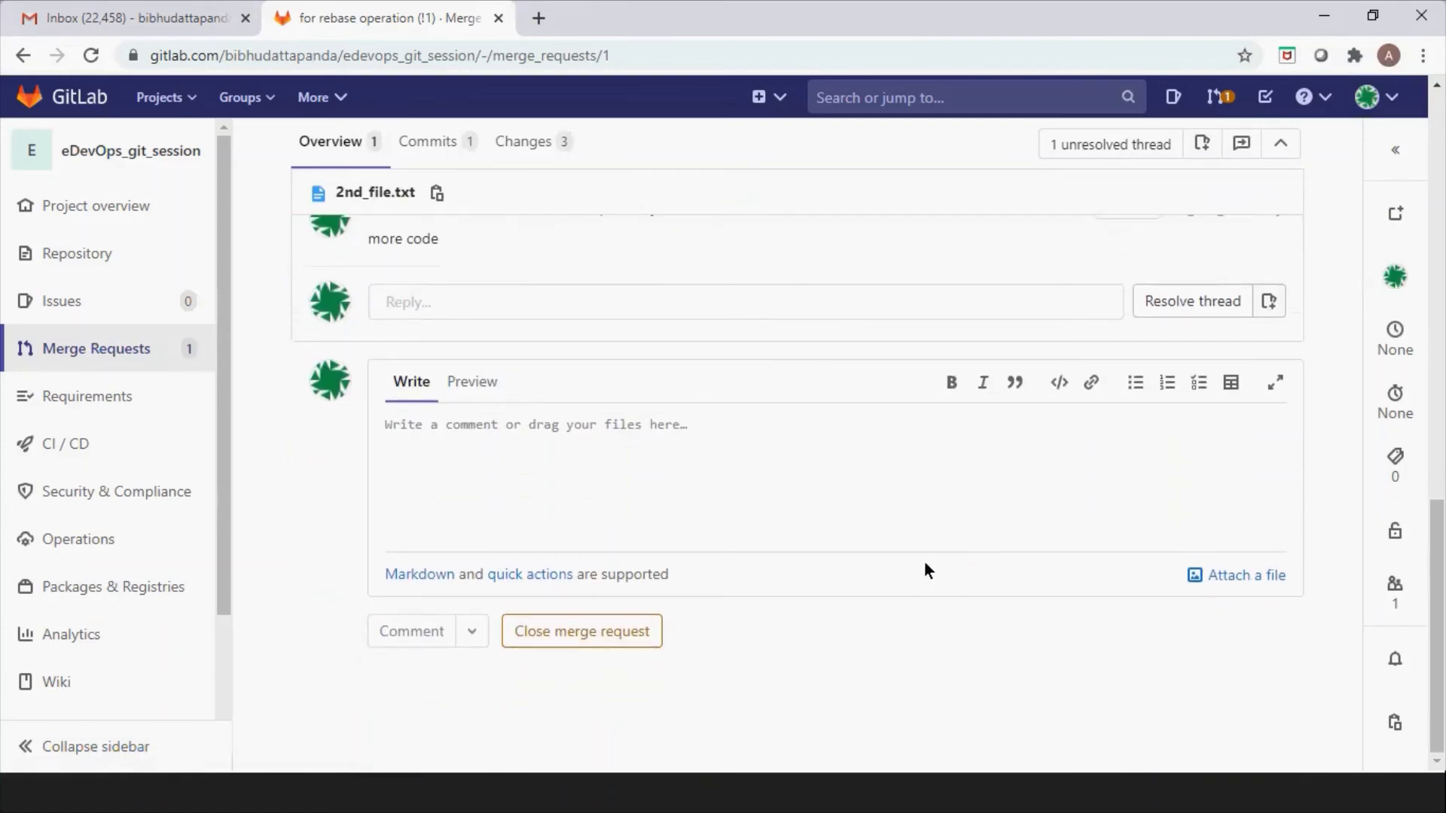
# Expand the eligible approvers of the merge request and read the Eligible Approvers help page on who can approve.
pyautogui.scroll(10, 911, 569)
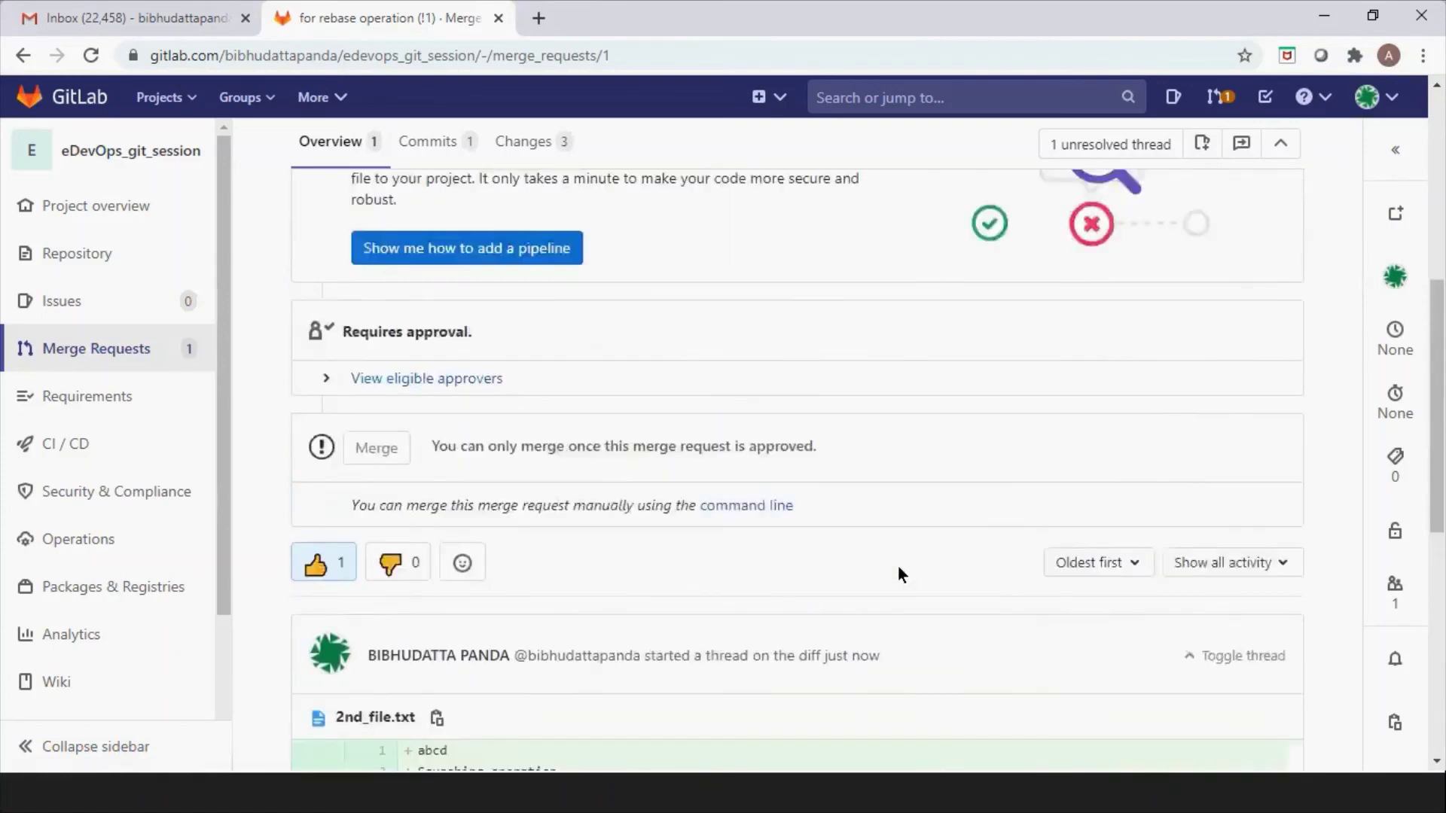
pyautogui.scroll(2, 1115, 485)
pyautogui.scroll(-5, 988, 531)
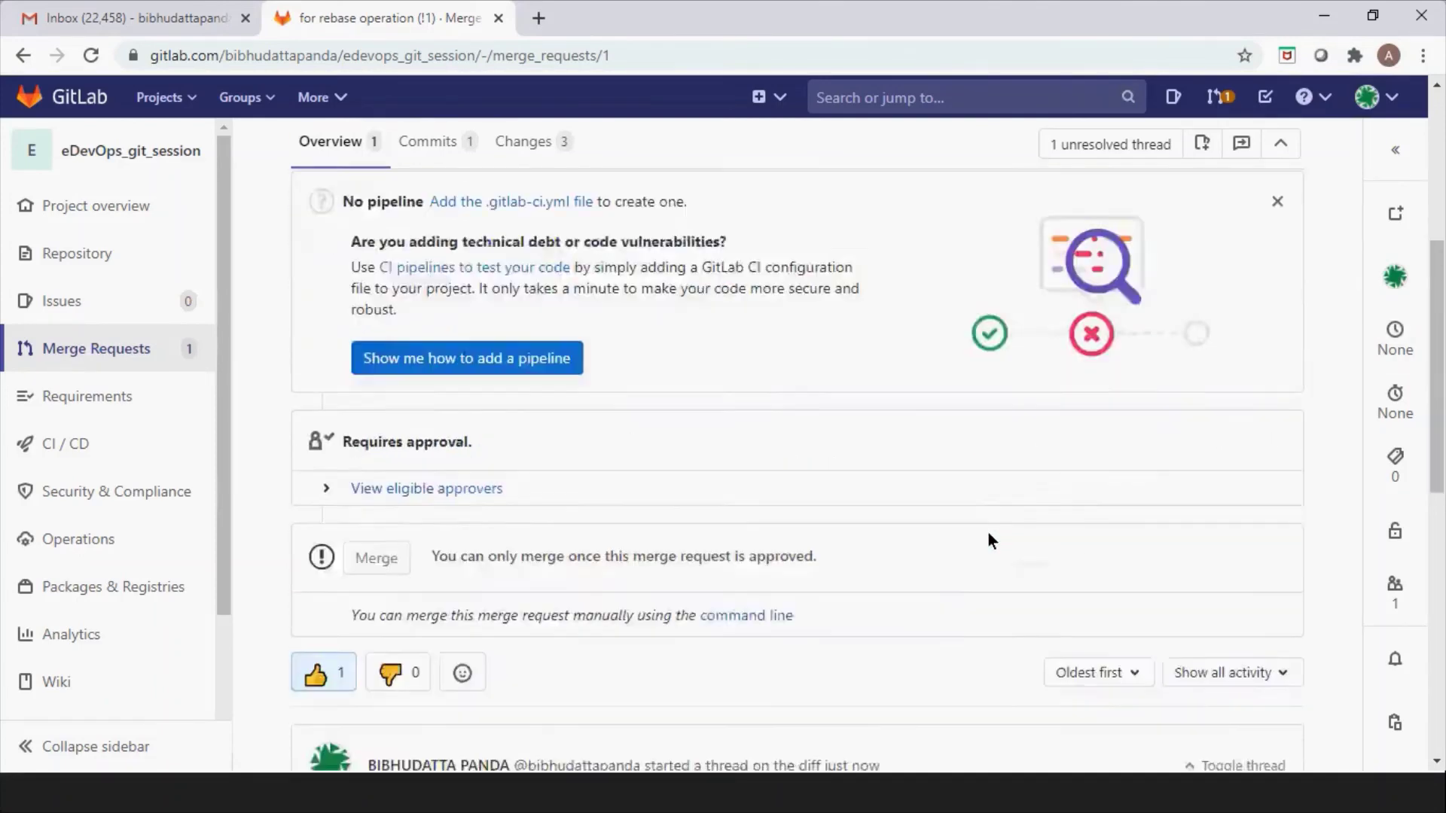
pyautogui.click(449, 410)
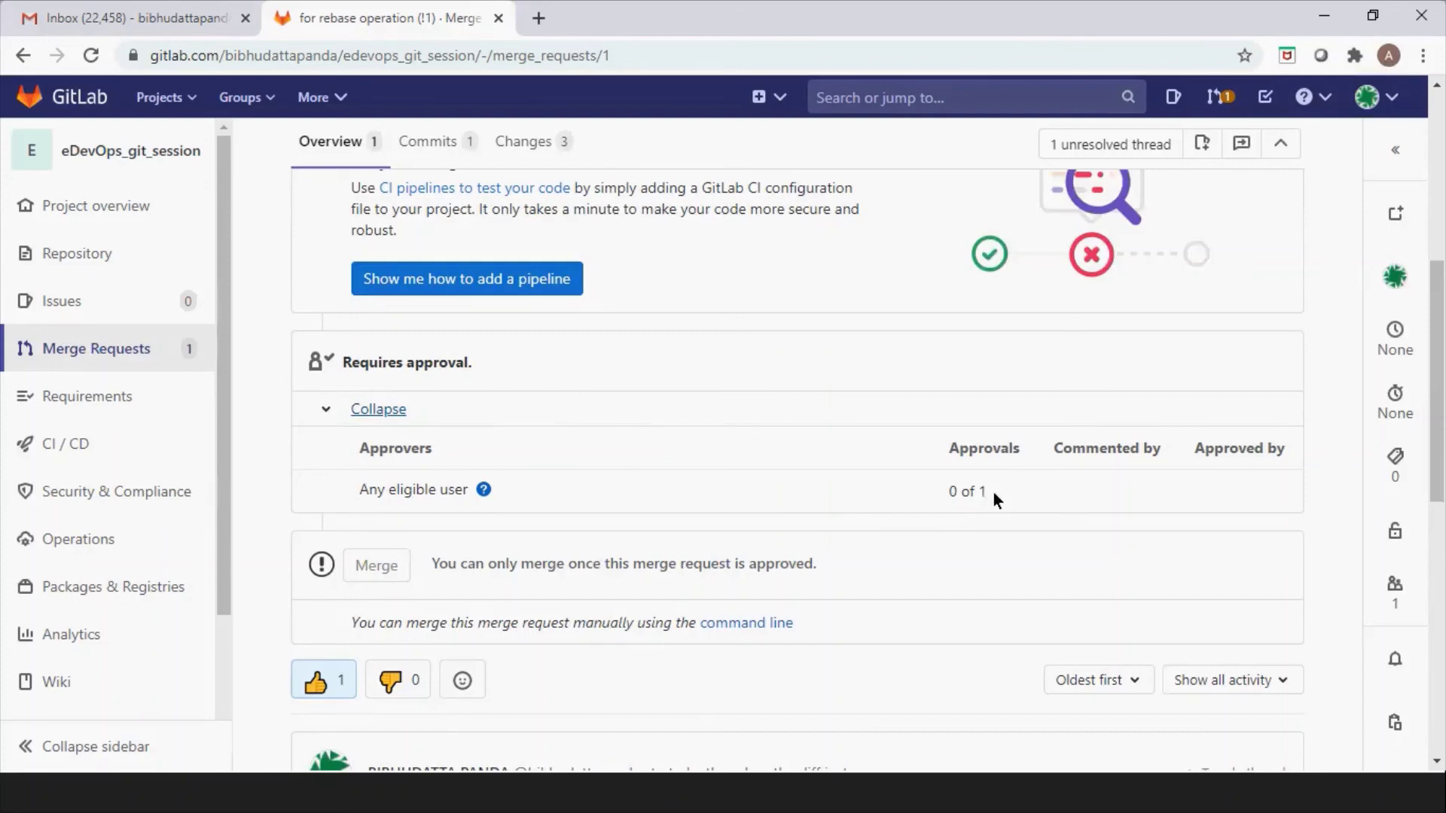
pyautogui.moveTo(485, 493)
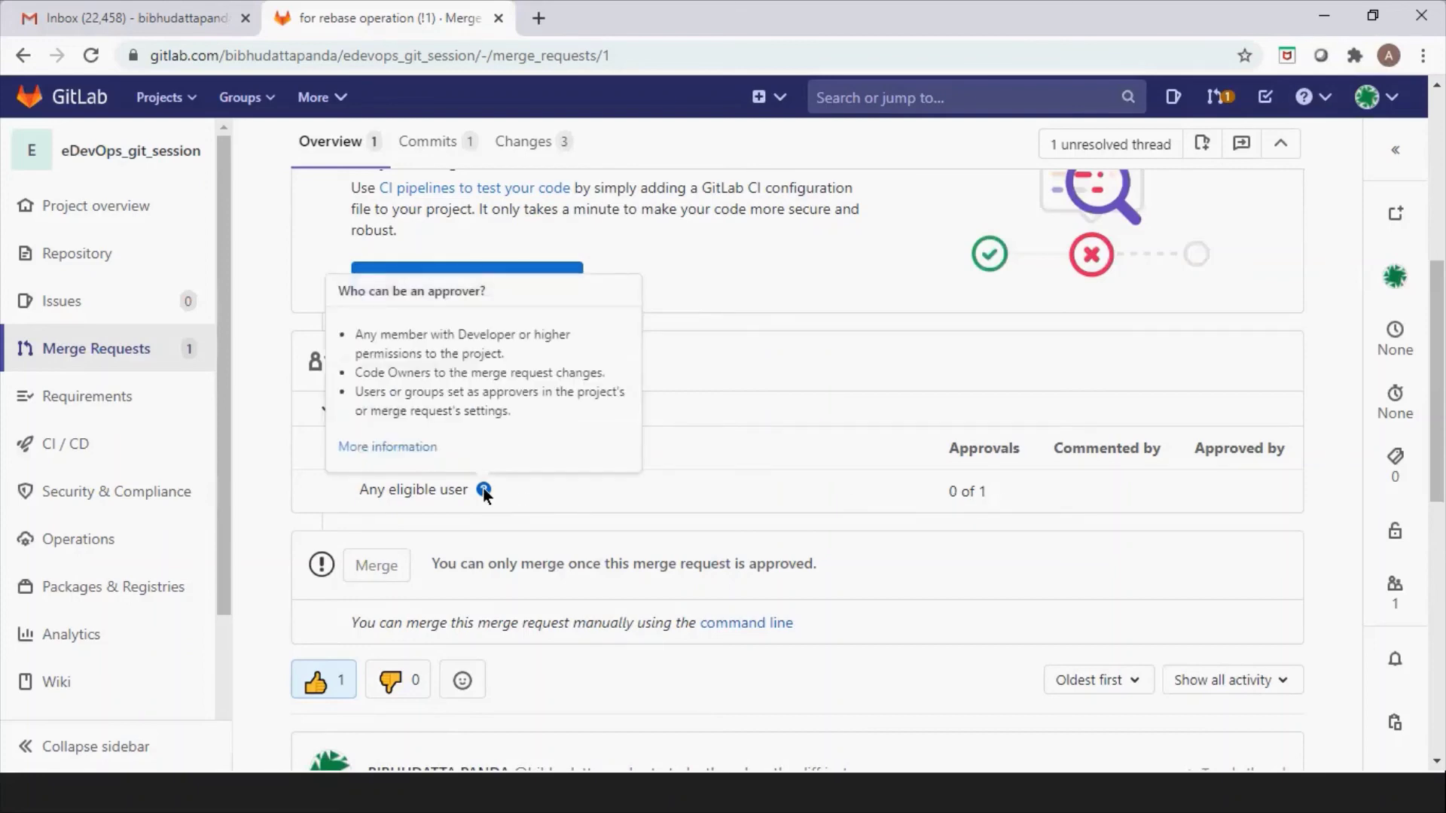
pyautogui.click(418, 450)
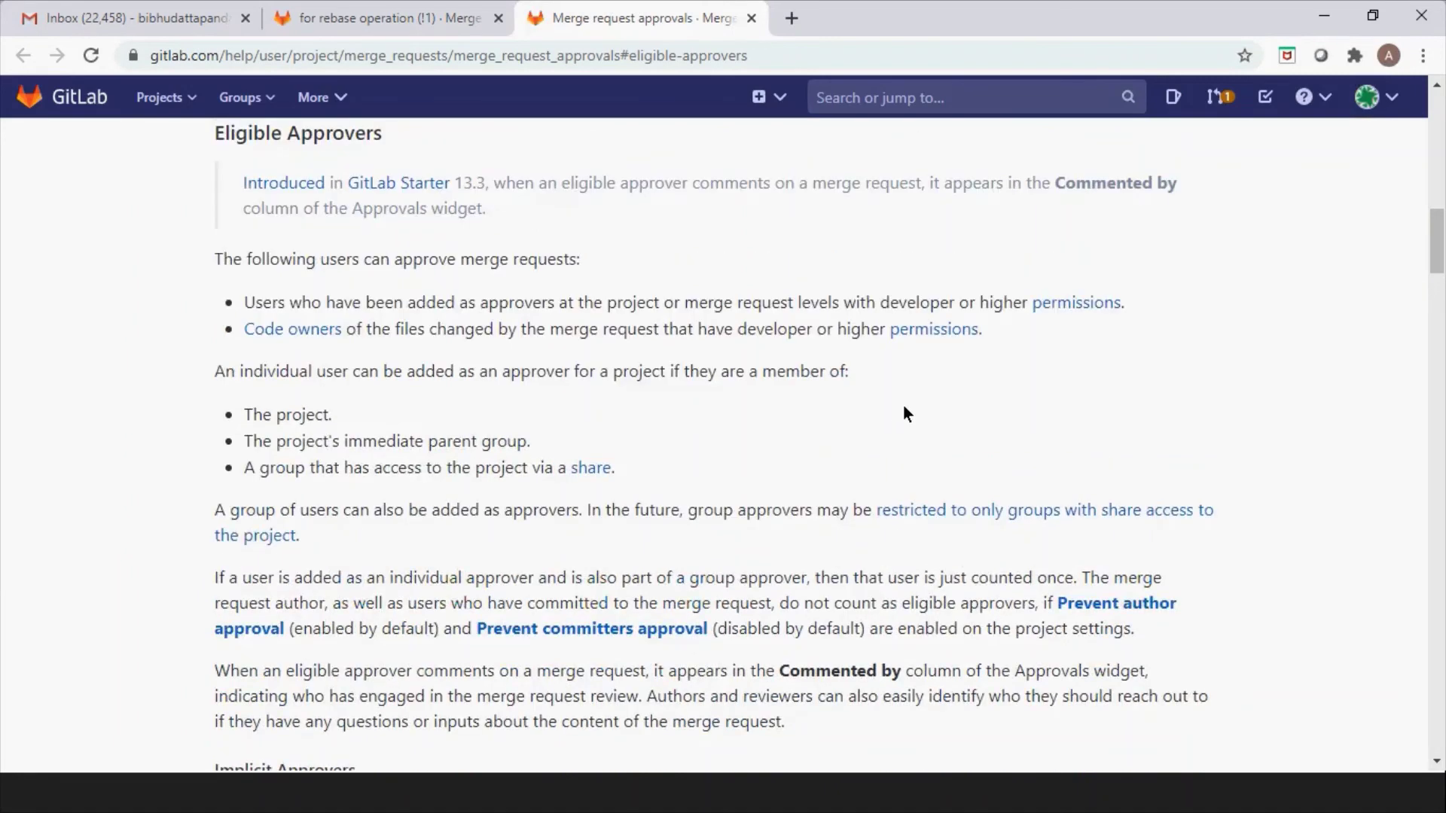
pyautogui.scroll(1, 903, 428)
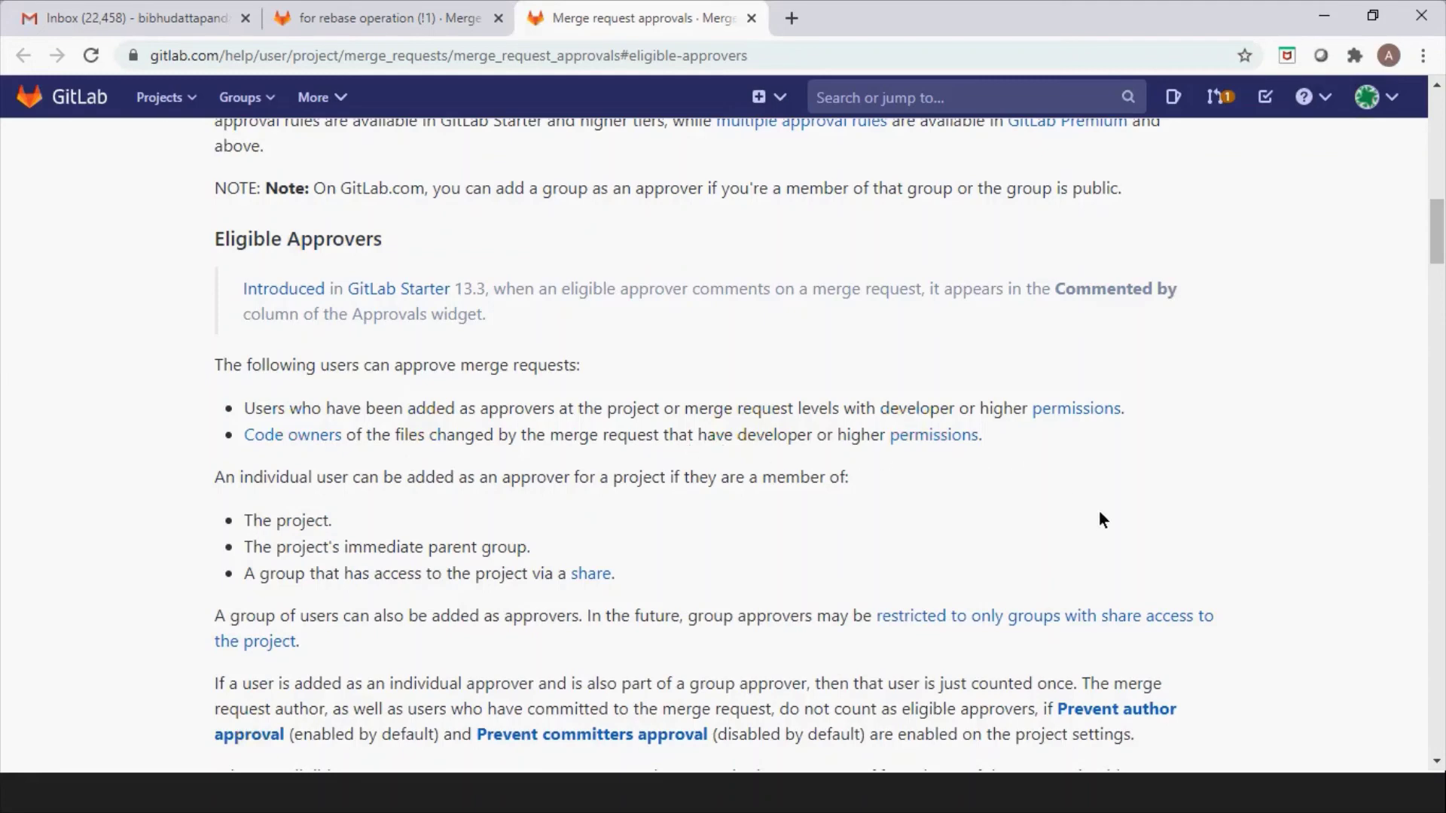
pyautogui.scroll(-1, 1098, 519)
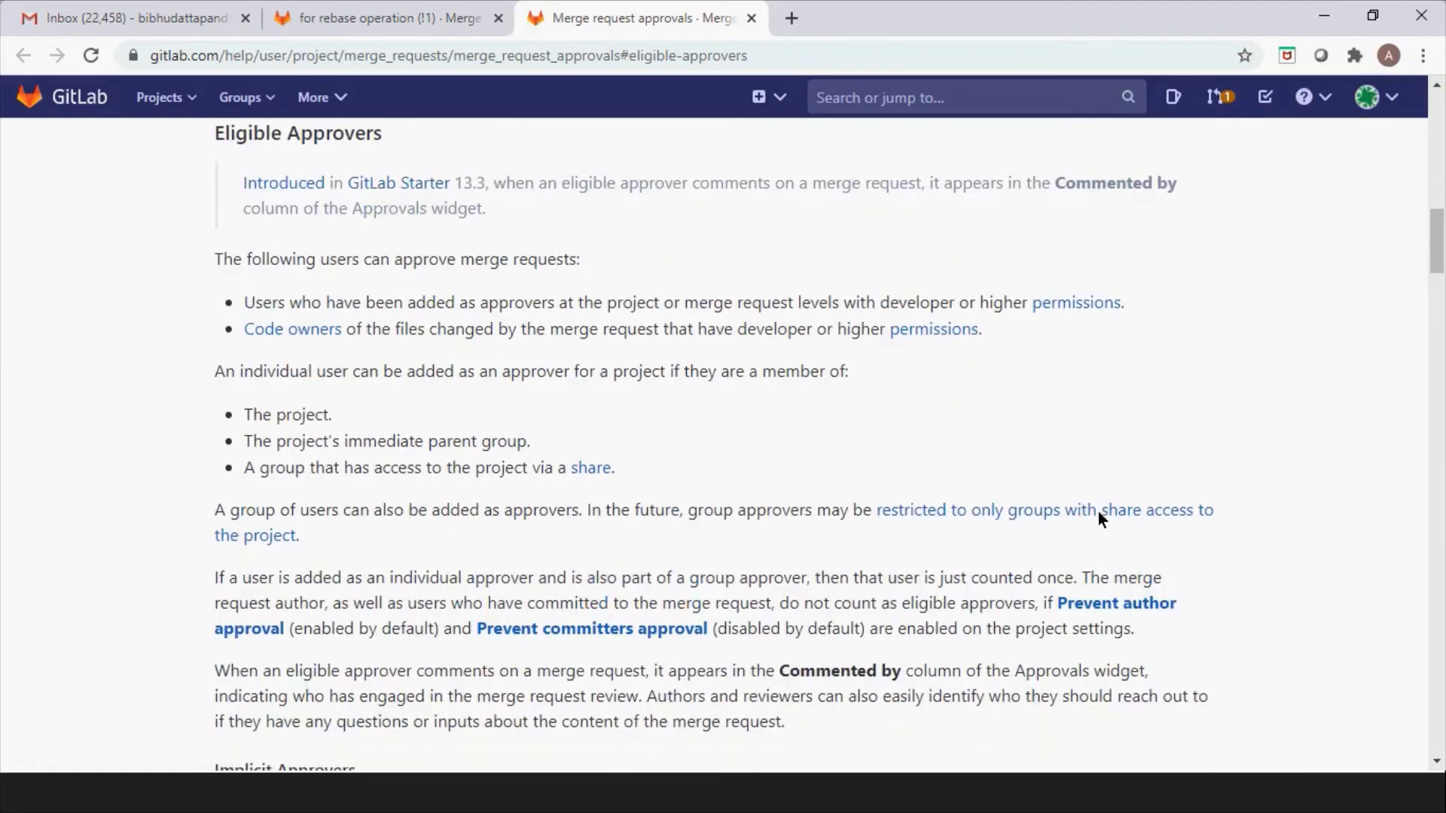
# Return to the merge request and expand its details sidebar to examine the assignee, milestone, labels and participants.
pyautogui.click(382, 18)
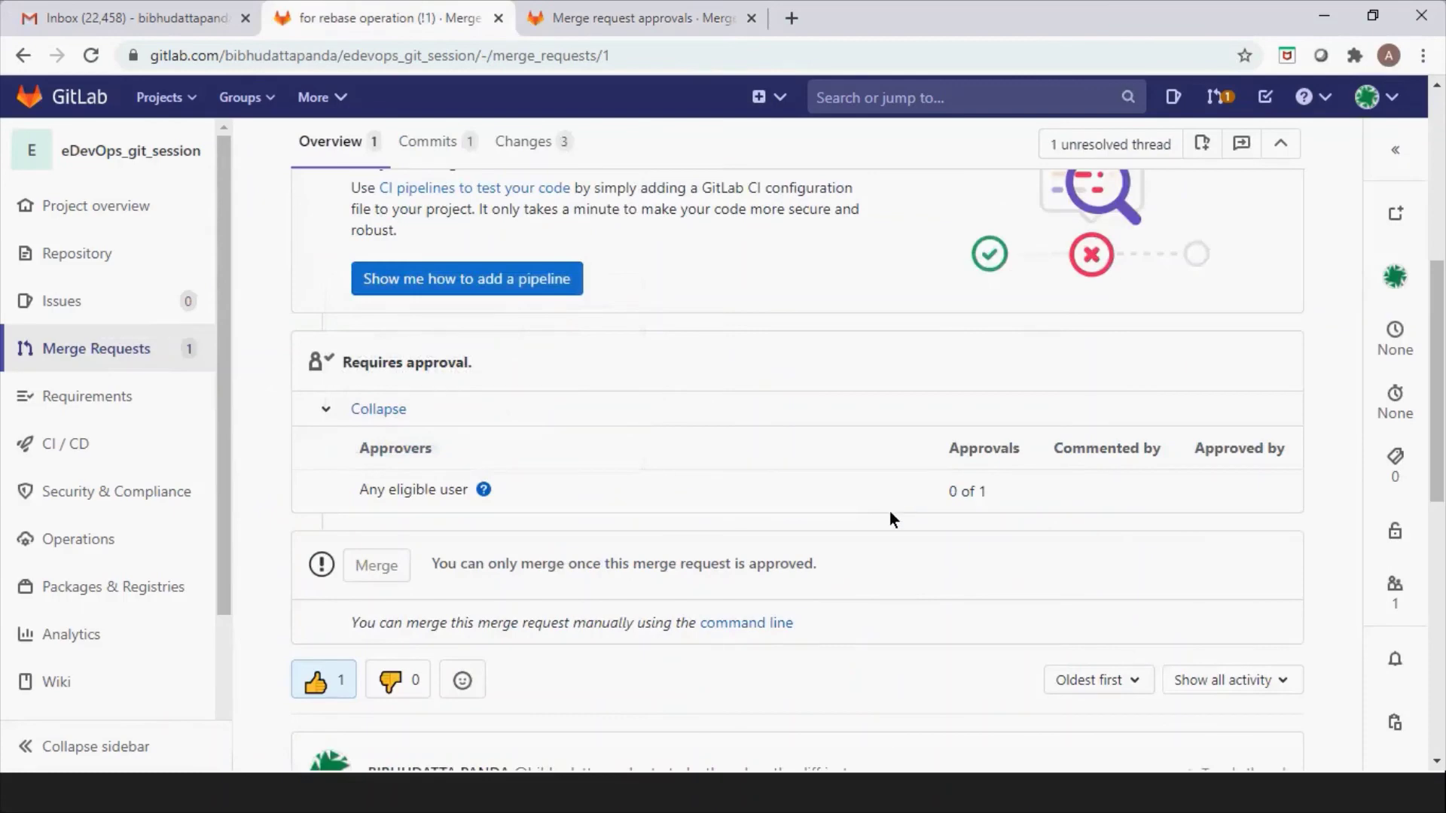
pyautogui.scroll(2, 890, 512)
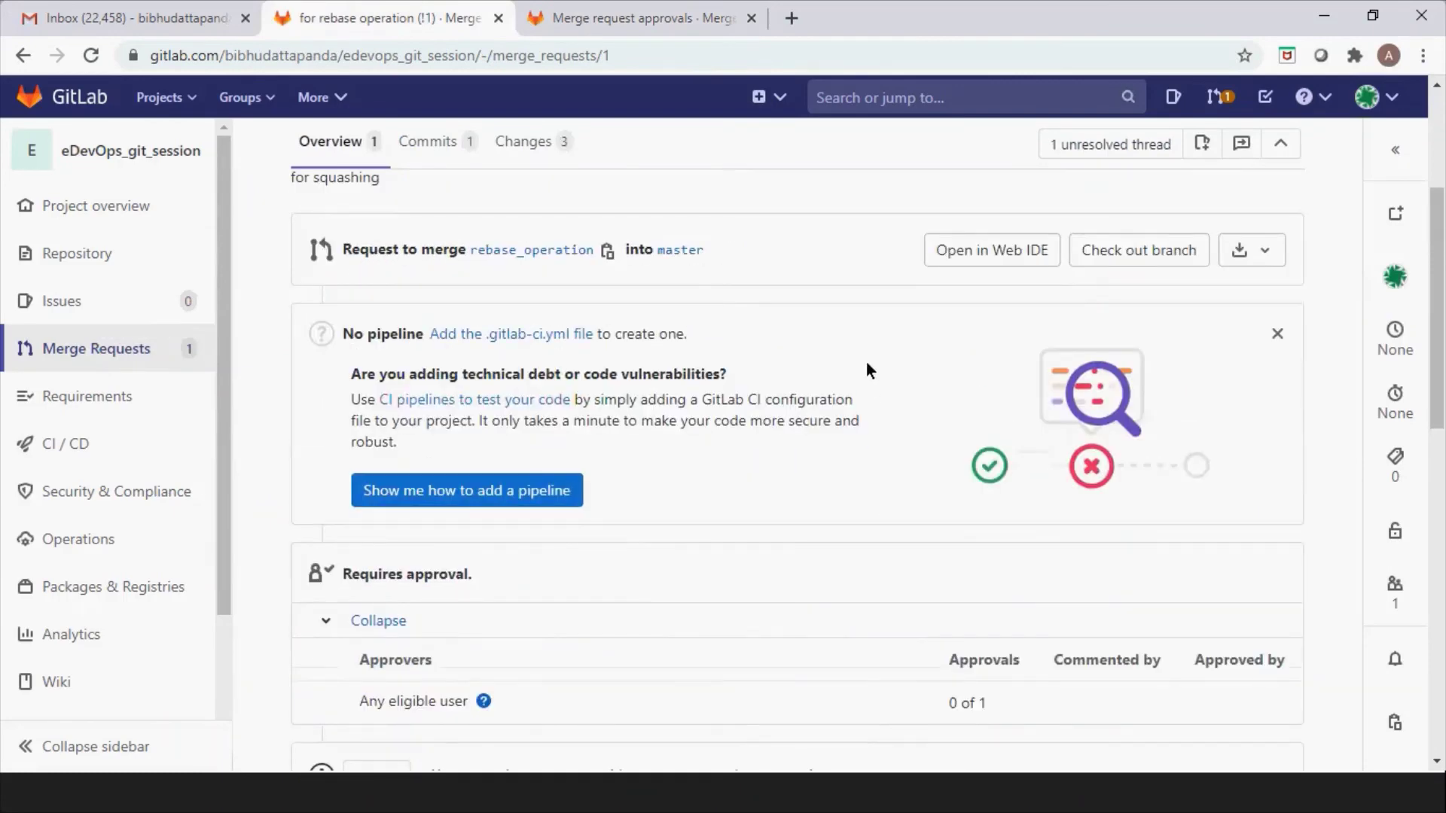
pyautogui.scroll(3, 866, 363)
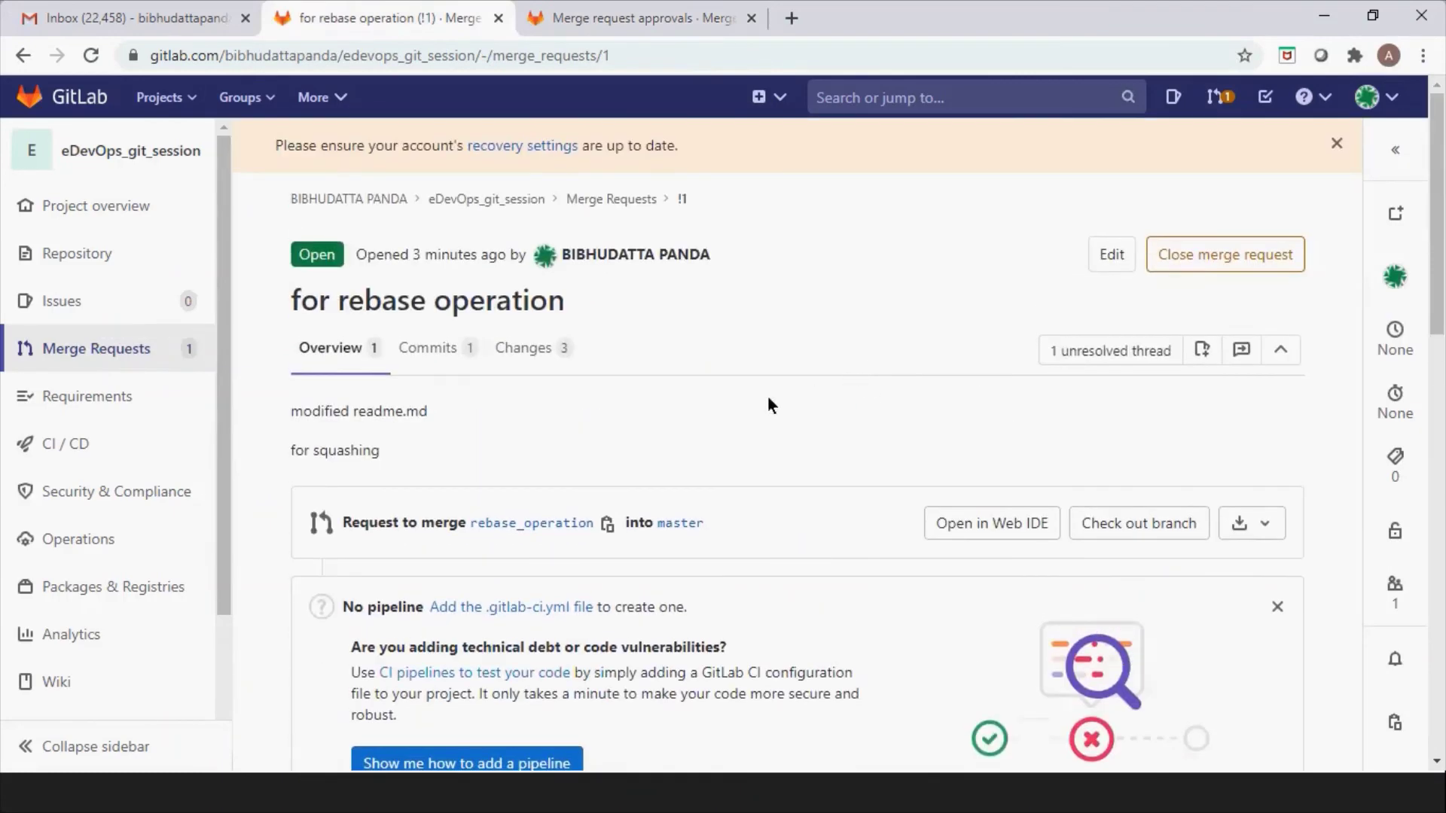
pyautogui.scroll(-1, 766, 398)
pyautogui.click(1393, 149)
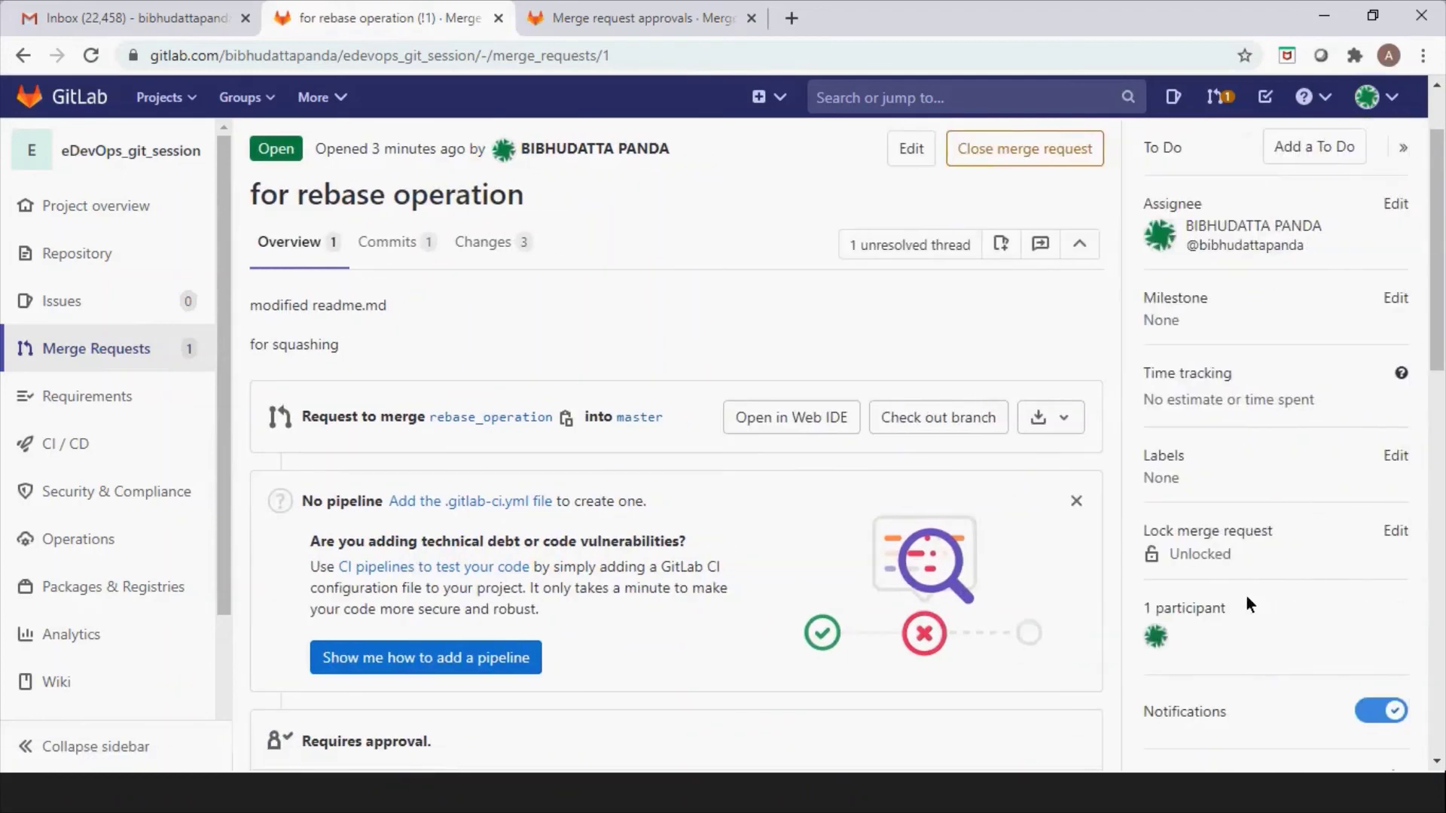
pyautogui.scroll(1, 1271, 666)
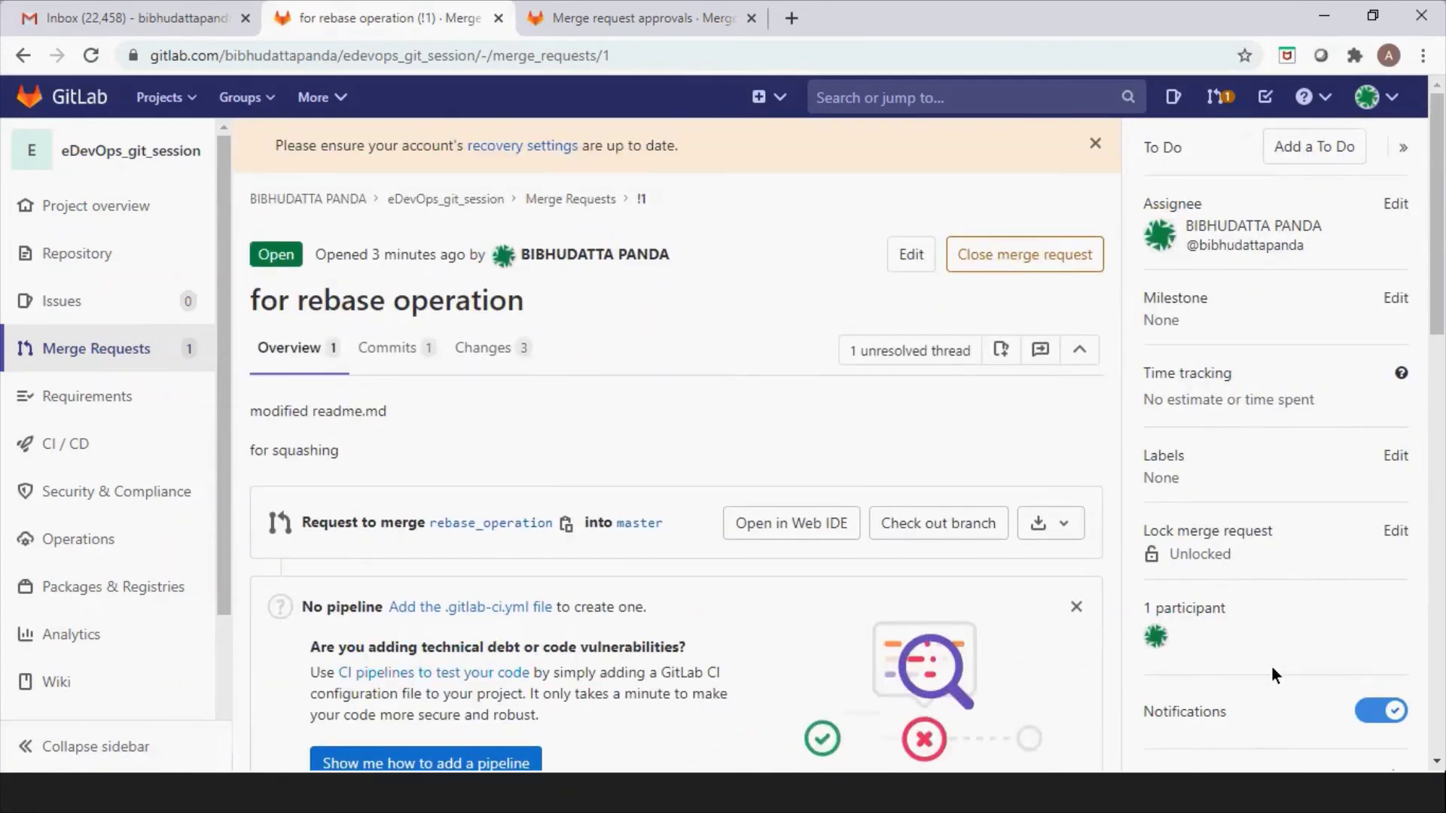
# Check the merge request's lock option, cancel the lock prompt, and look through the account menu options.
pyautogui.scroll(-1, 1281, 497)
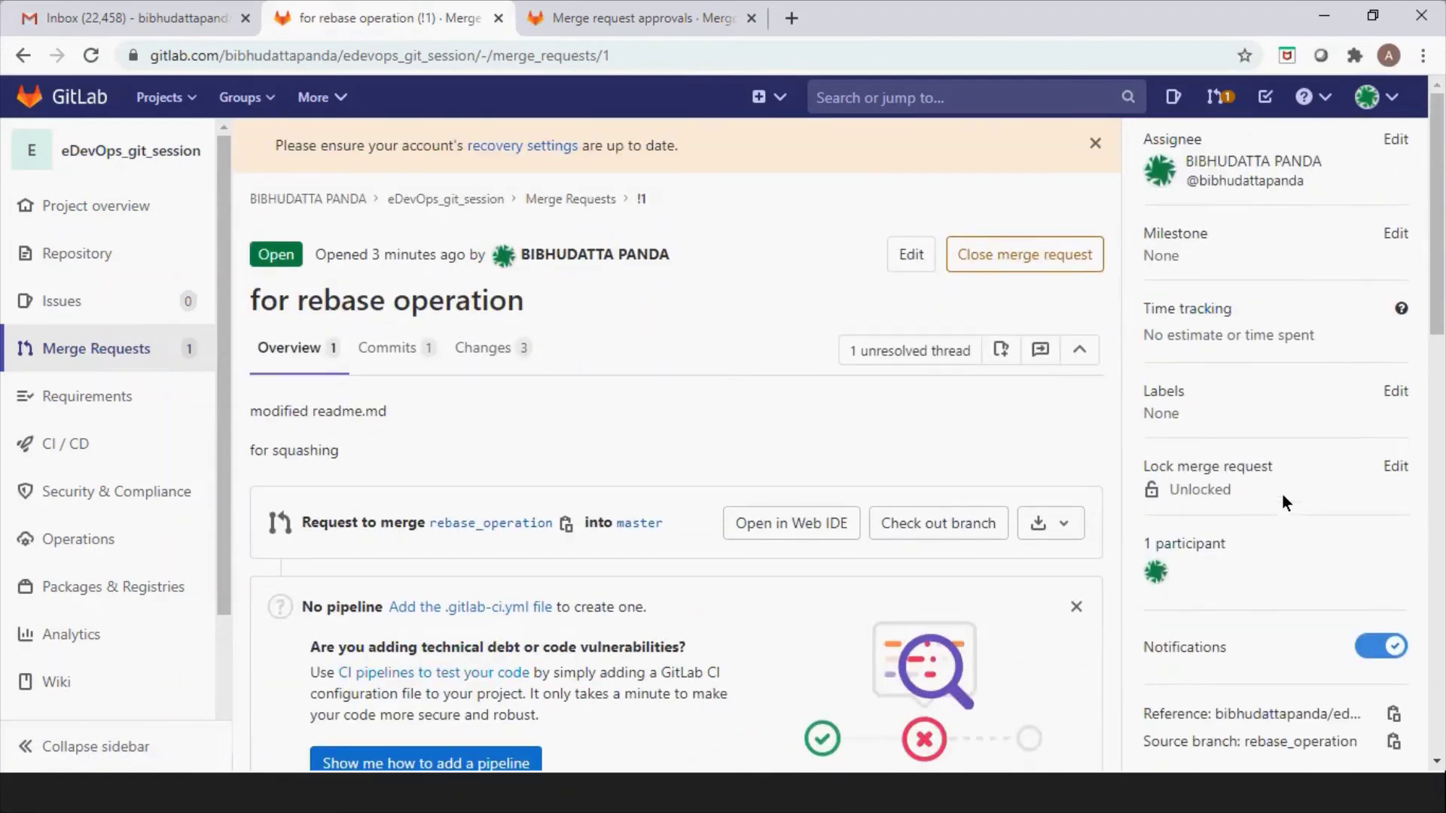
pyautogui.click(1394, 465)
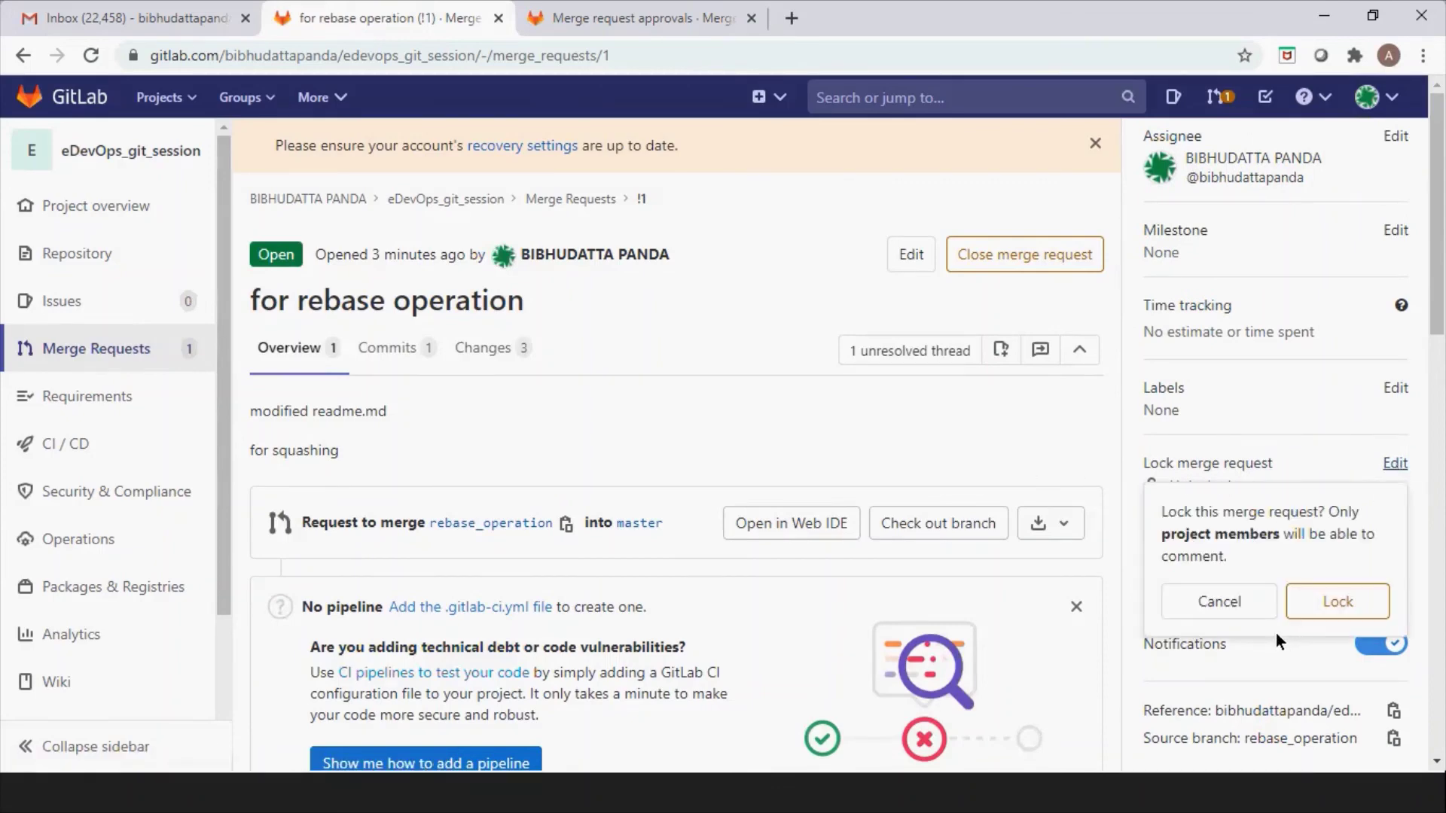
pyautogui.click(1185, 594)
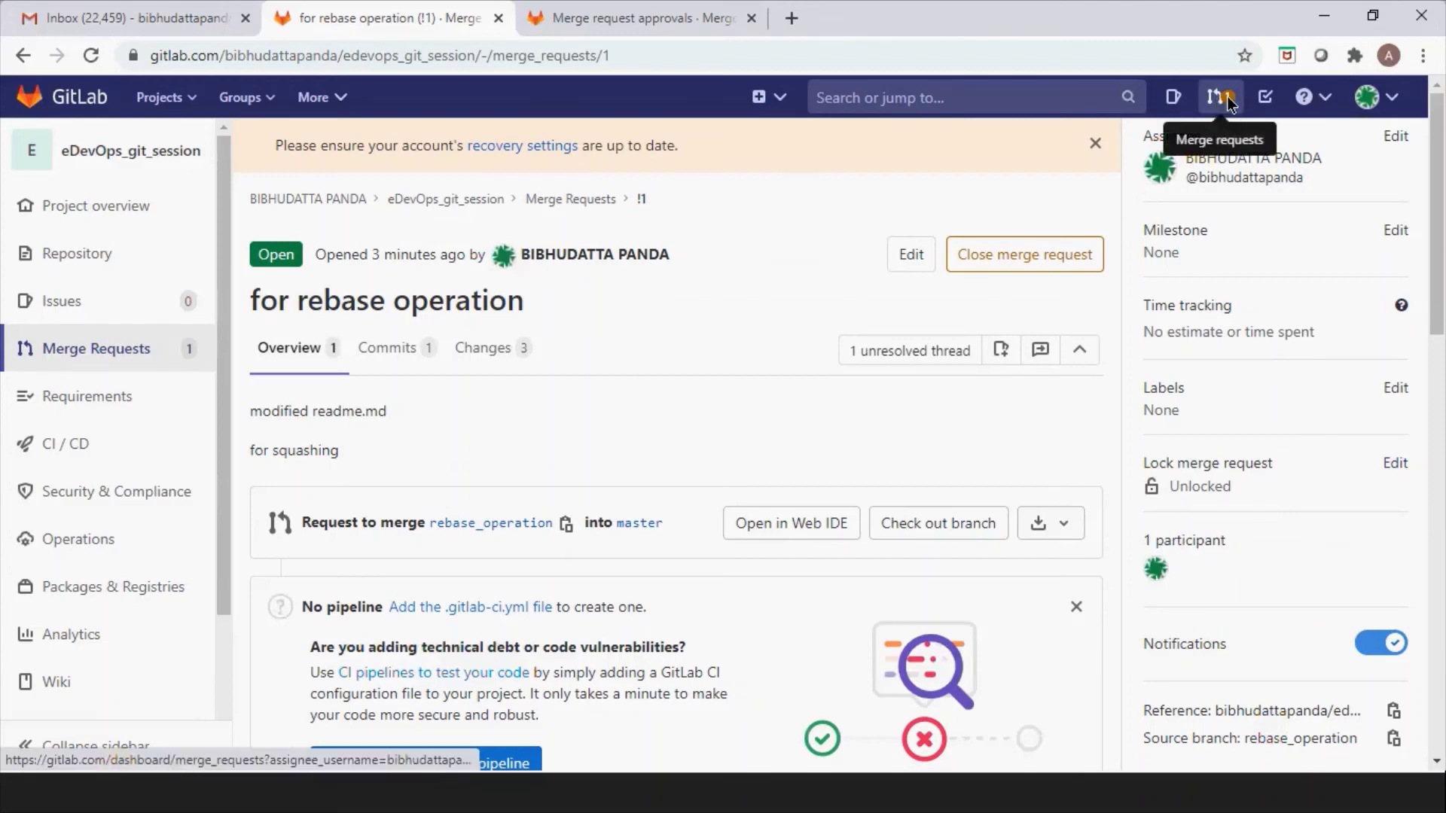
pyautogui.click(1383, 99)
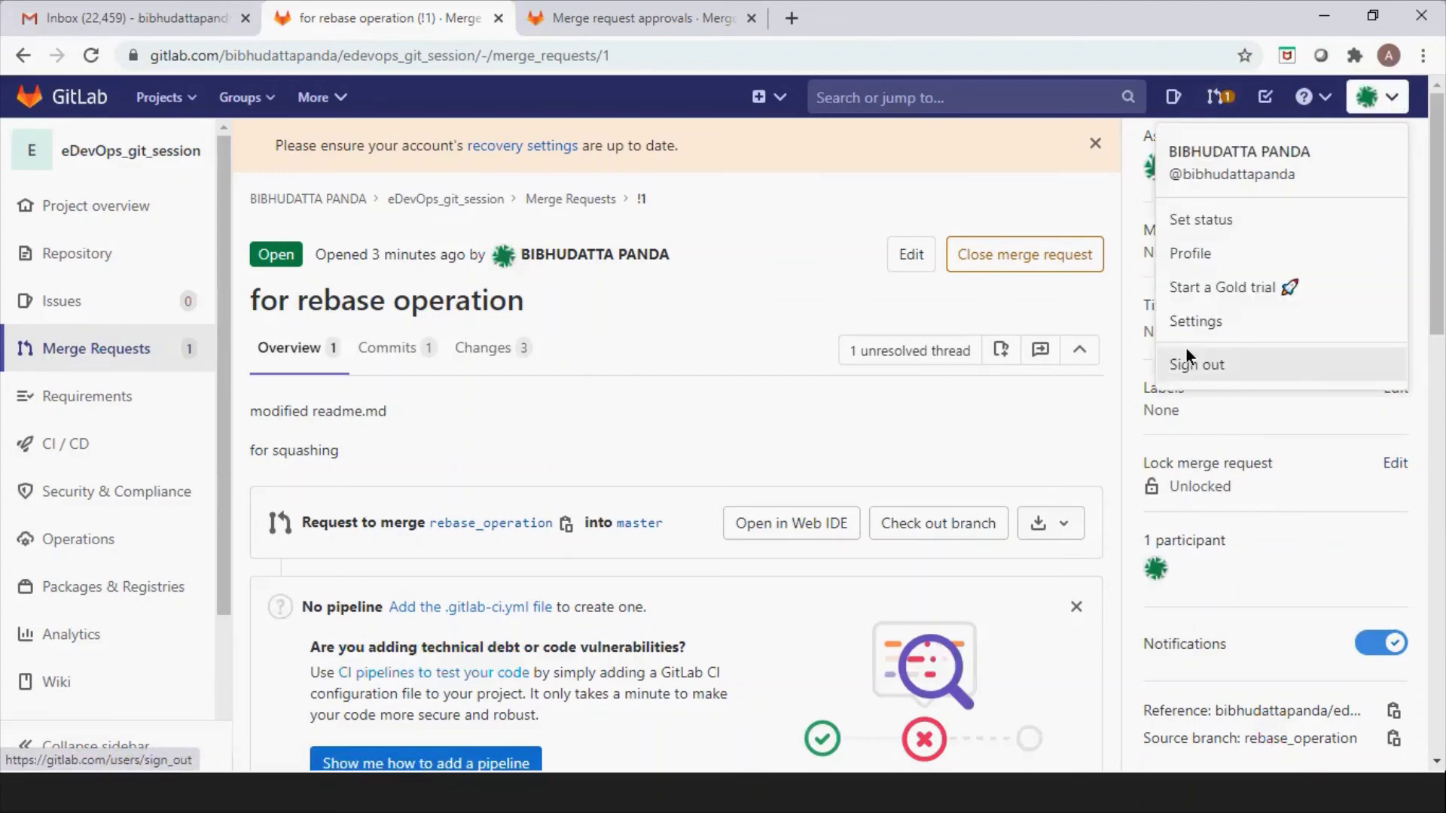
pyautogui.click(988, 185)
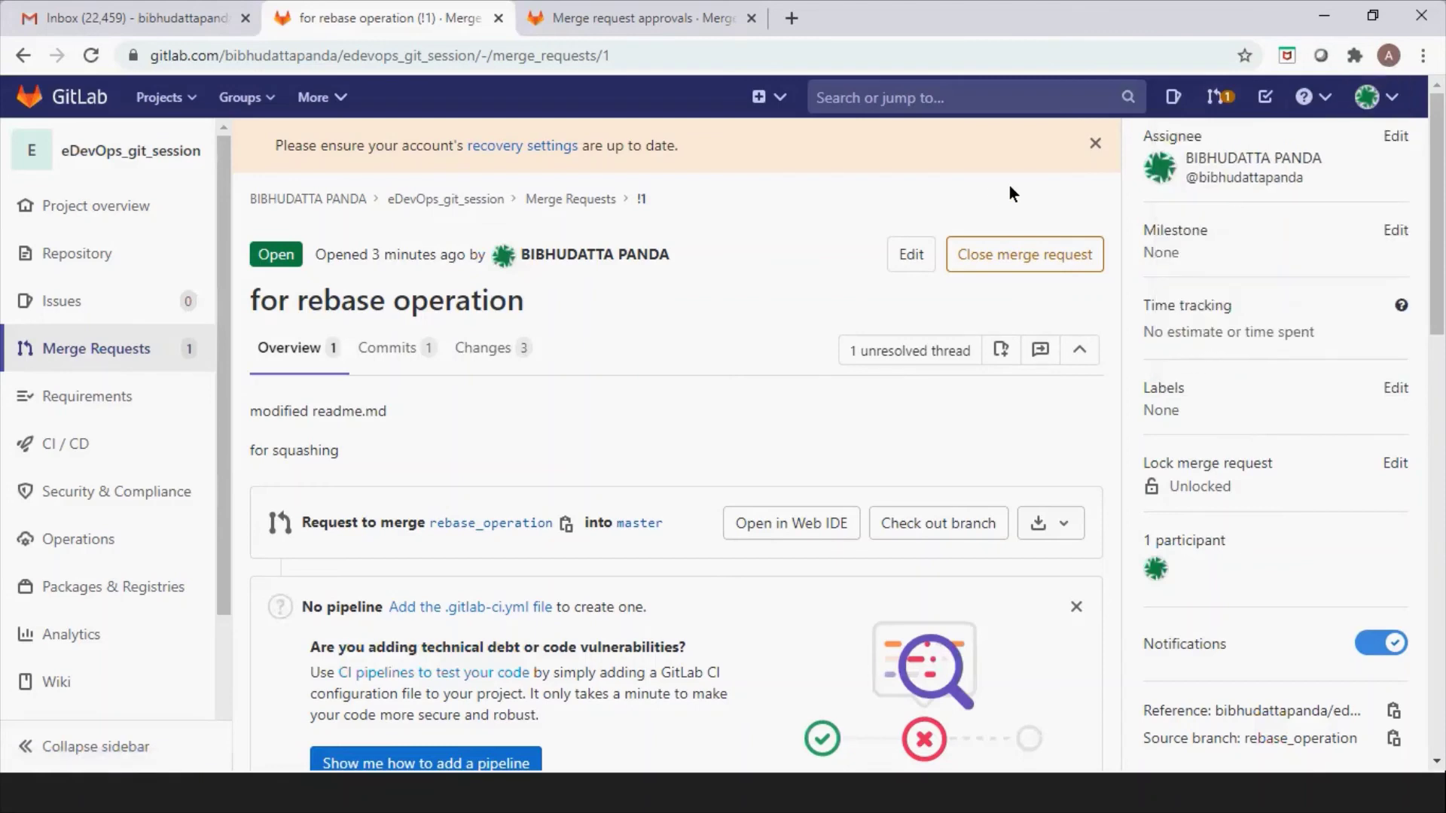
# Open the dashboard of assigned merge requests and select eDevOps_git_session as the project for creating a new merge request.
pyautogui.click(1217, 97)
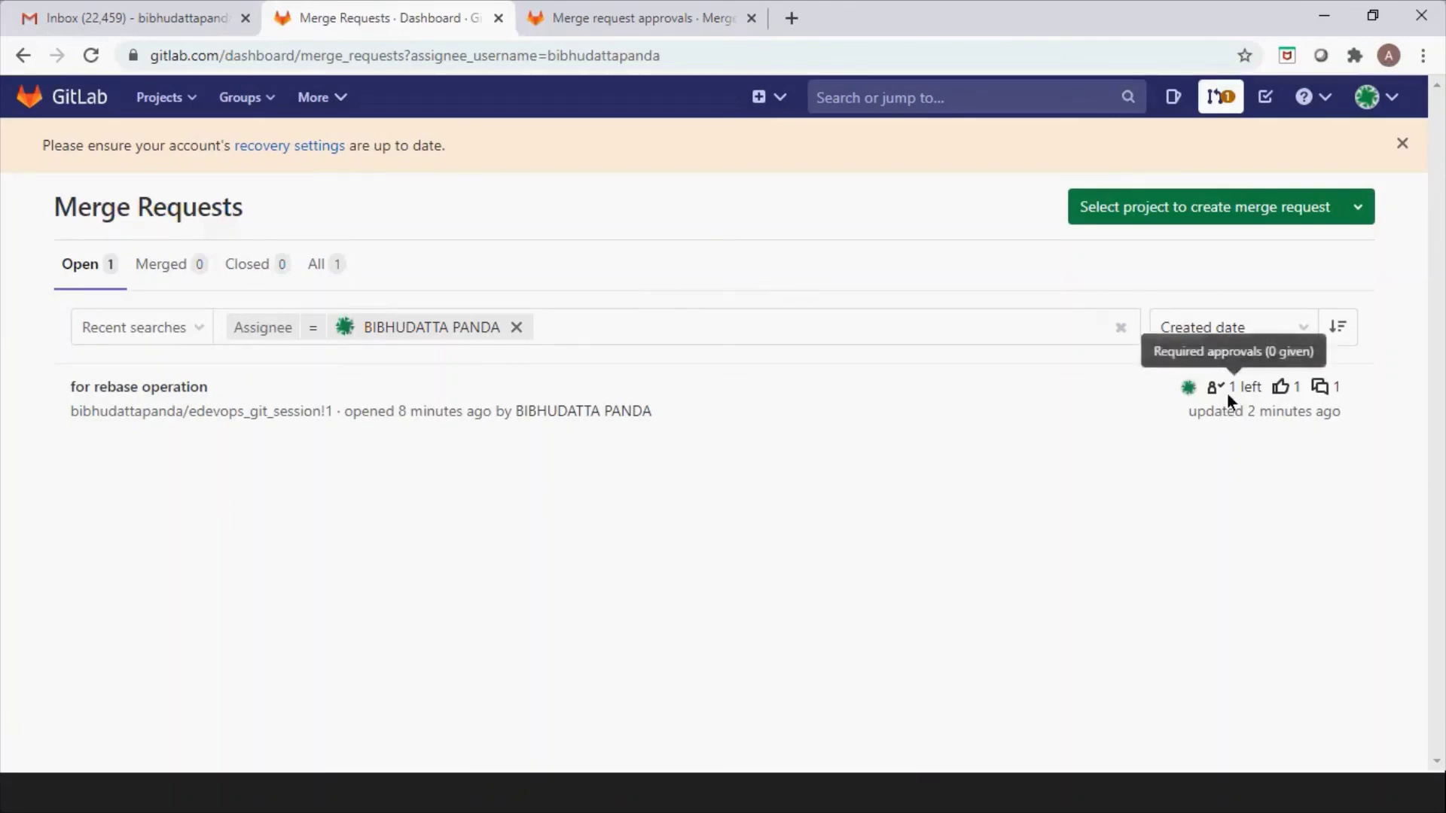
pyautogui.click(1364, 206)
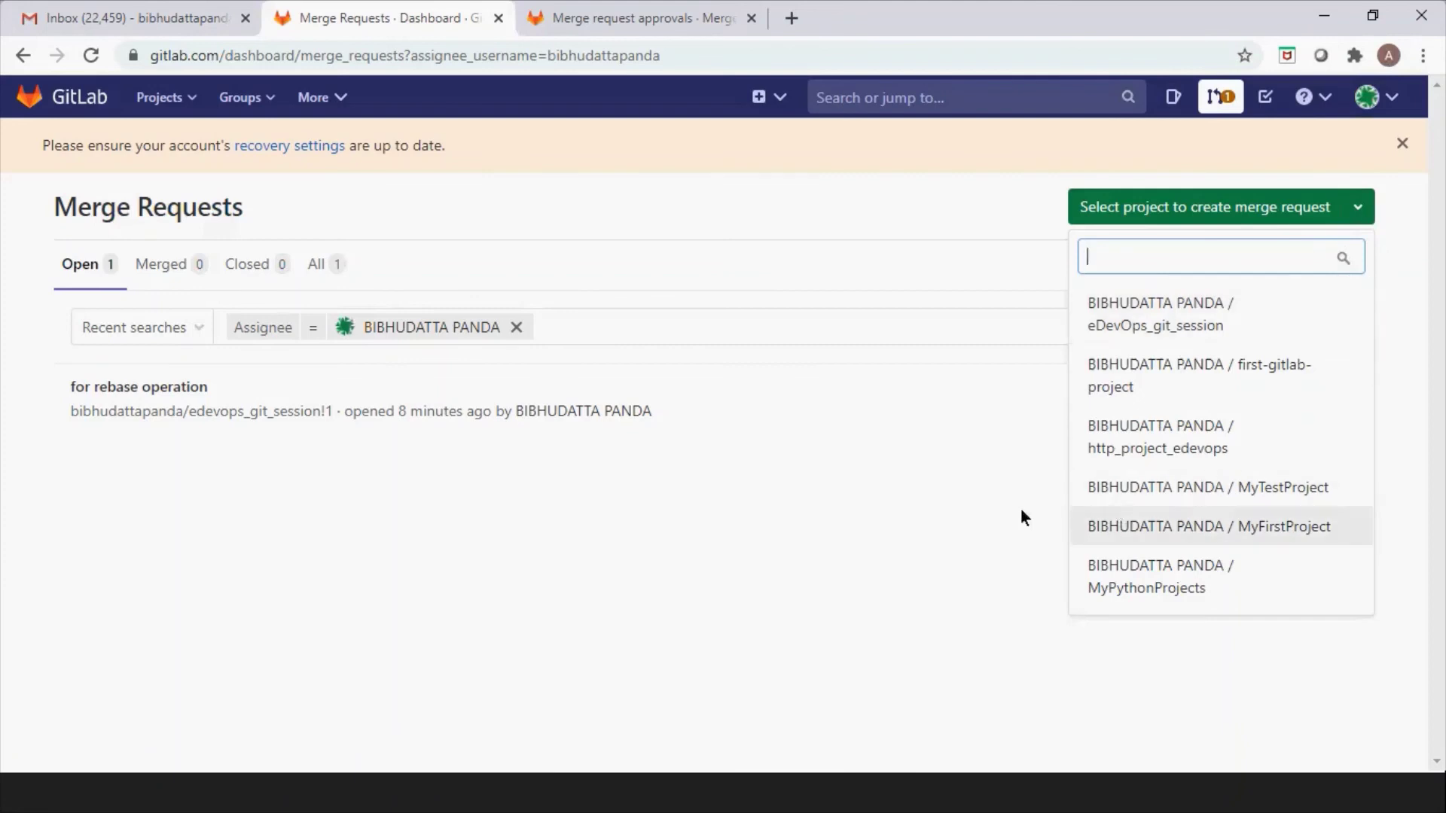
pyautogui.click(1159, 320)
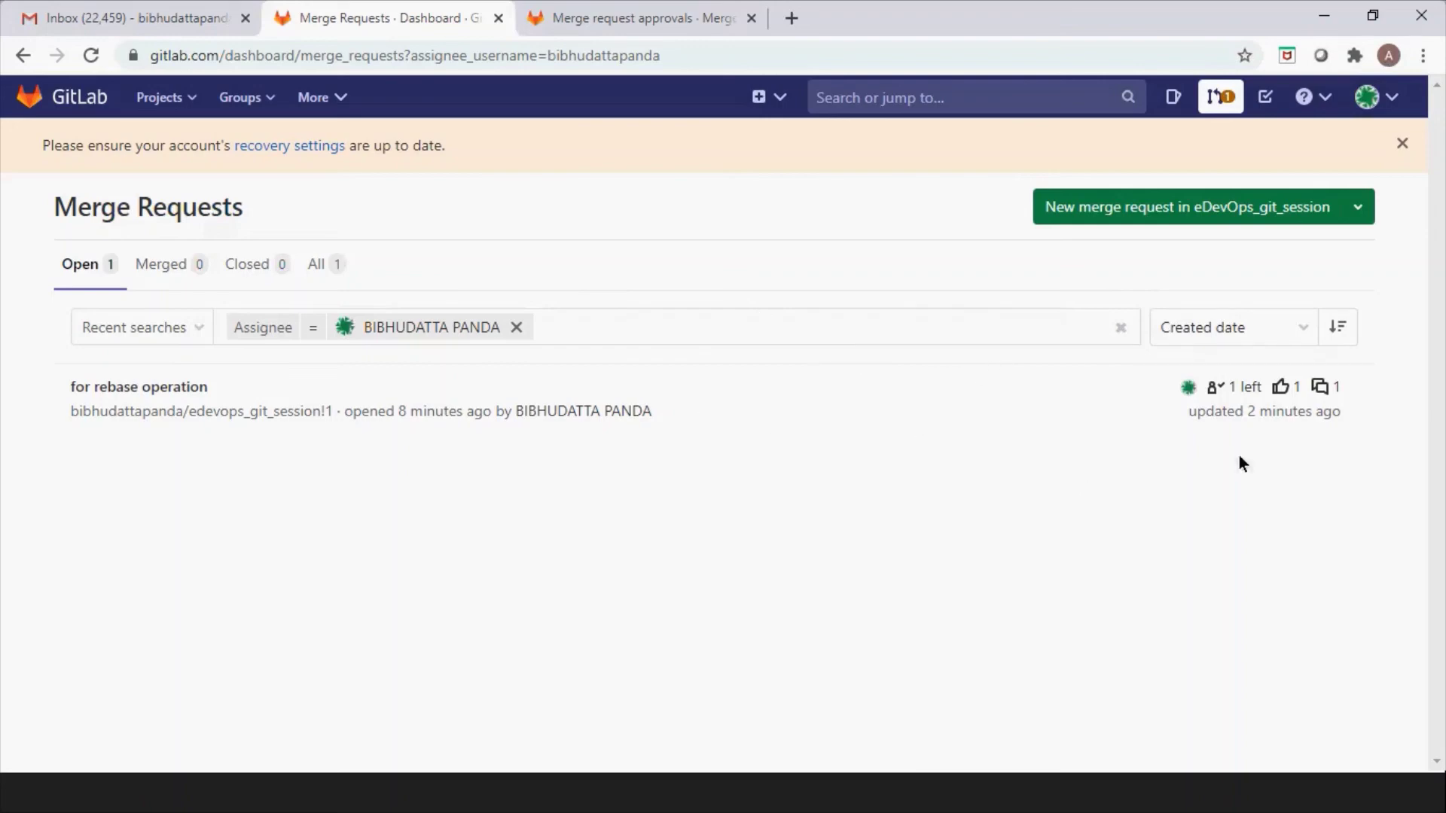
# Open the assignee's profile from the merge request list, go to the eDevOps_git_session project, and look through its overview and files.
pyautogui.moveTo(1213, 386)
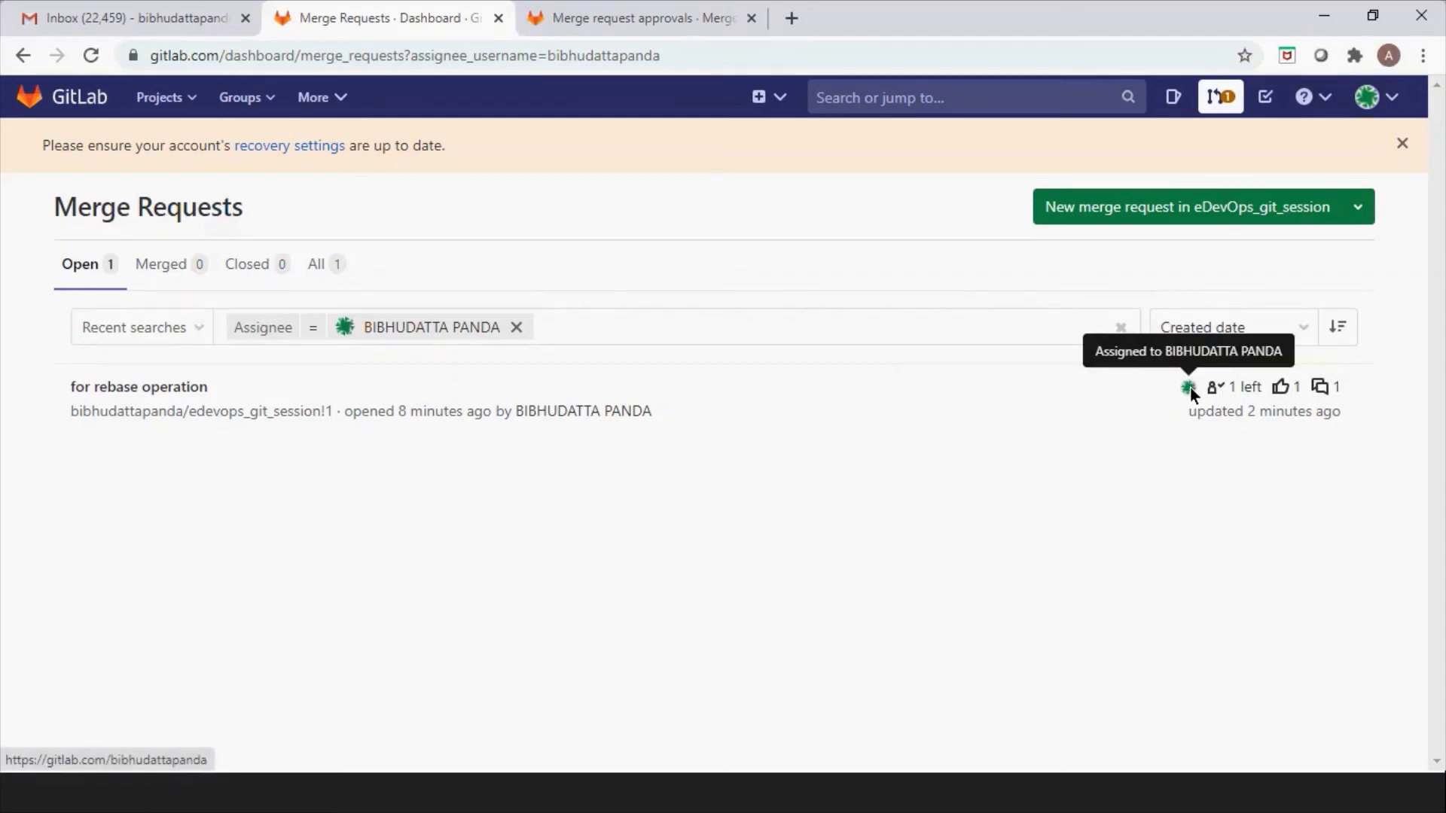
pyautogui.click(1190, 387)
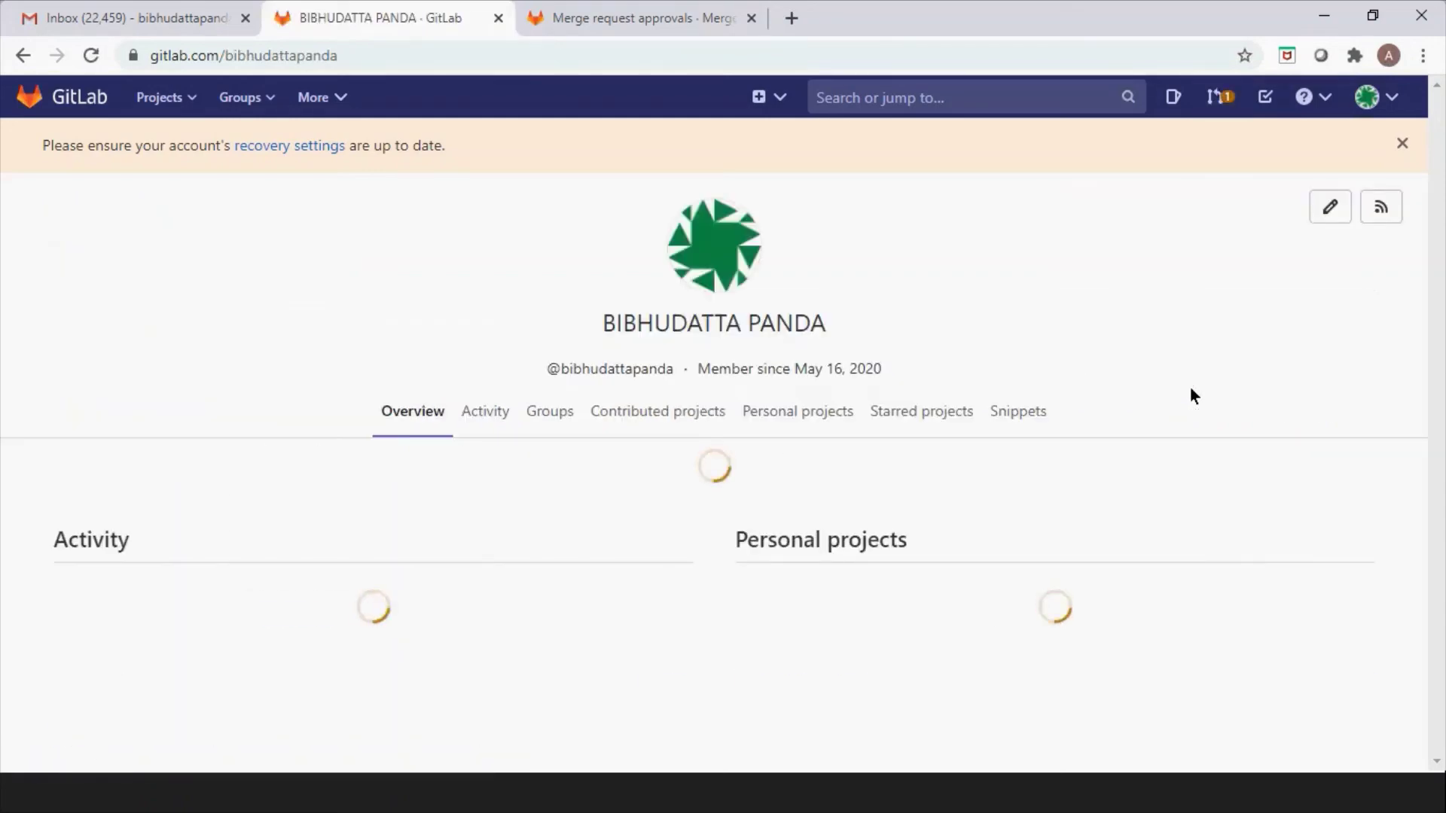
pyautogui.scroll(-5, 1190, 387)
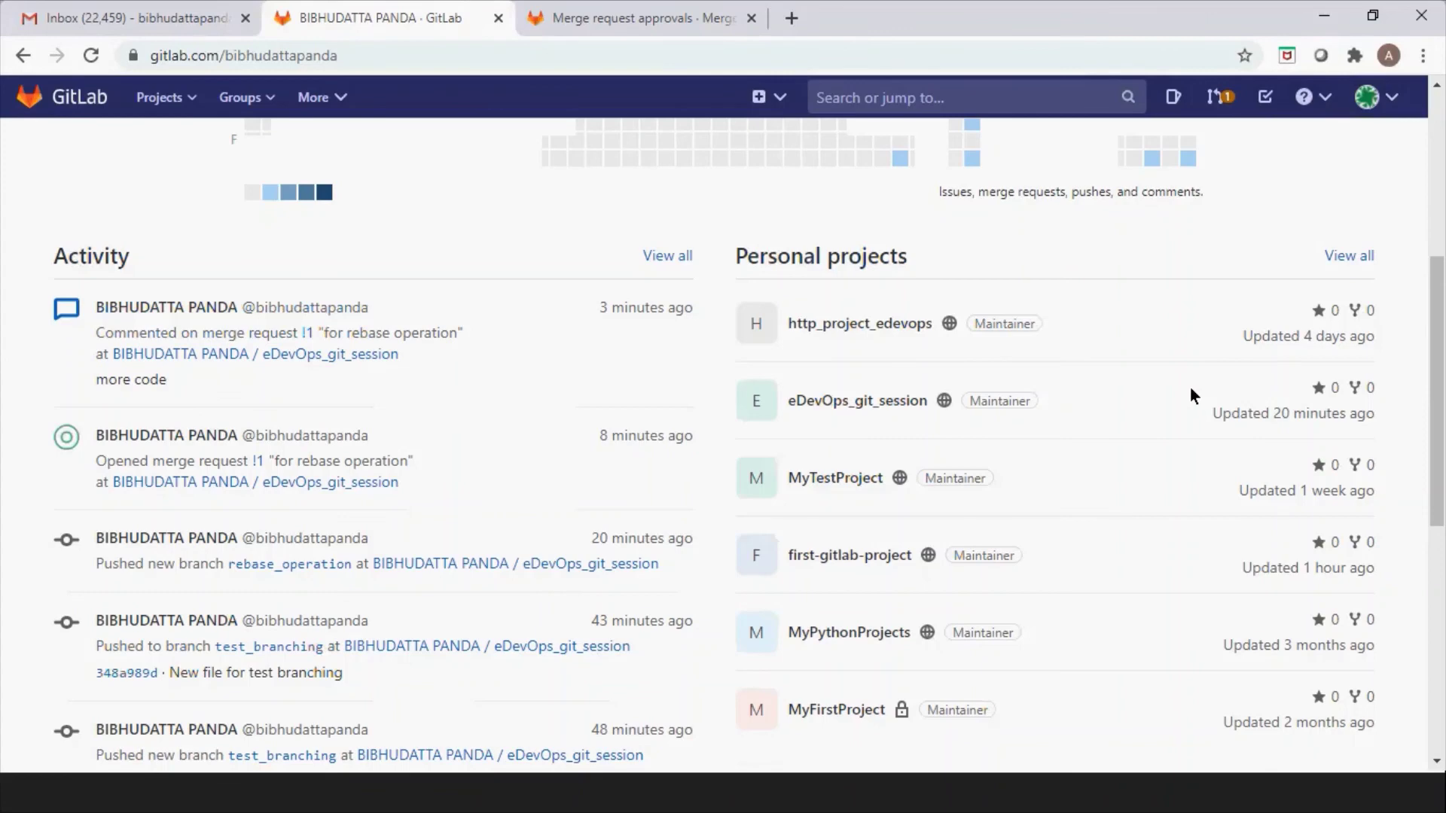
pyautogui.click(872, 402)
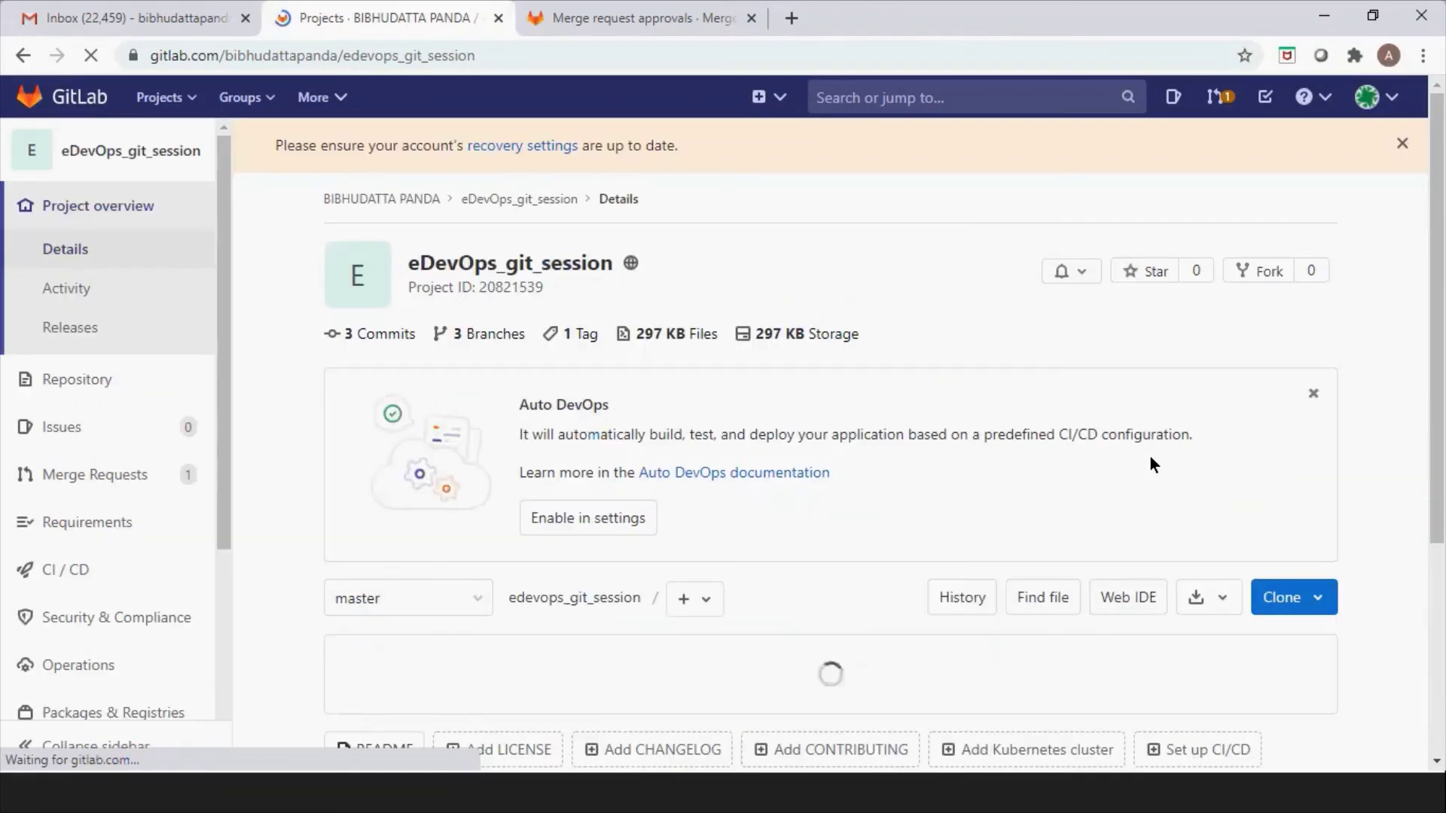
pyautogui.scroll(-3, 1150, 460)
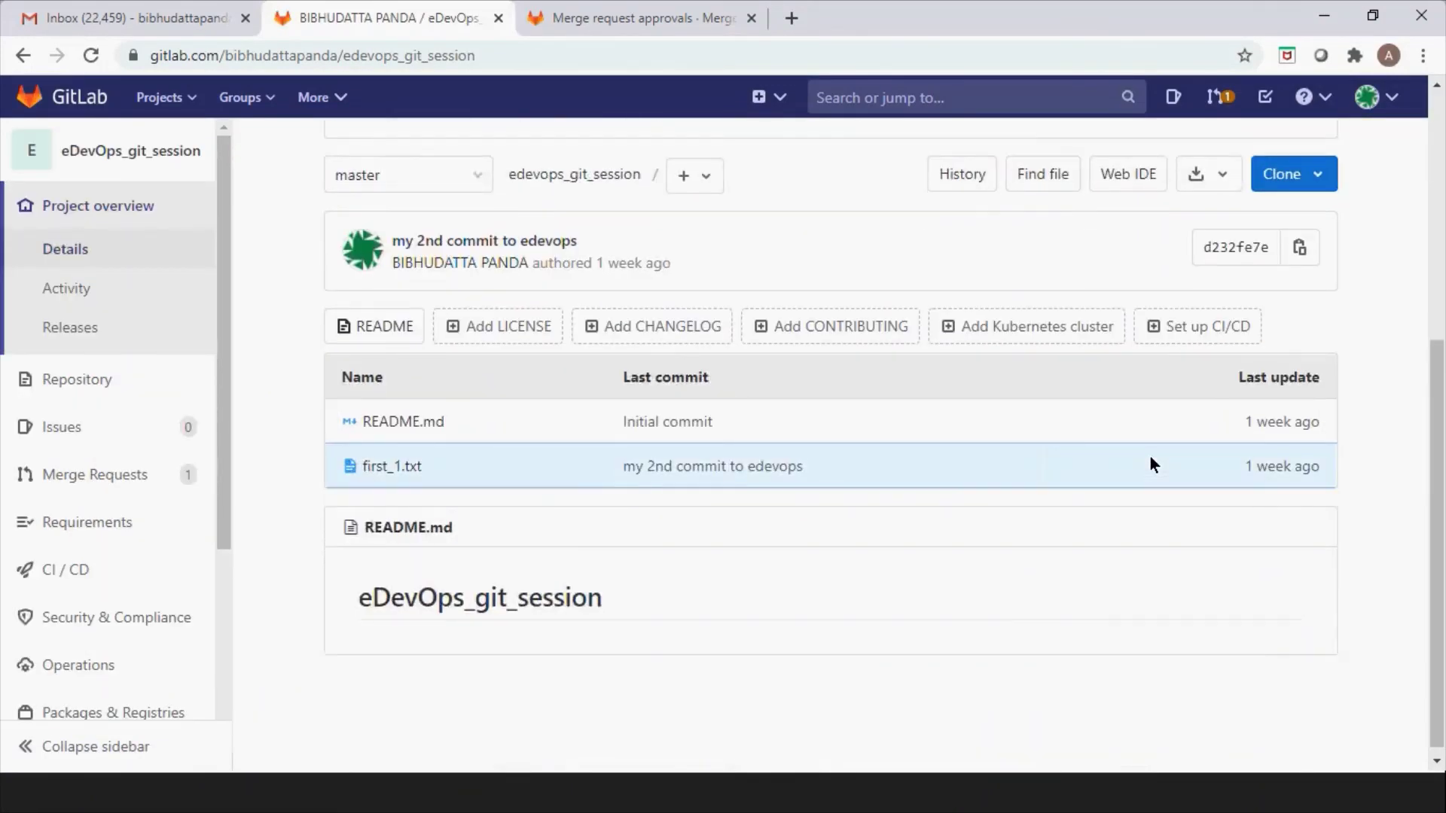
pyautogui.scroll(1, 1151, 459)
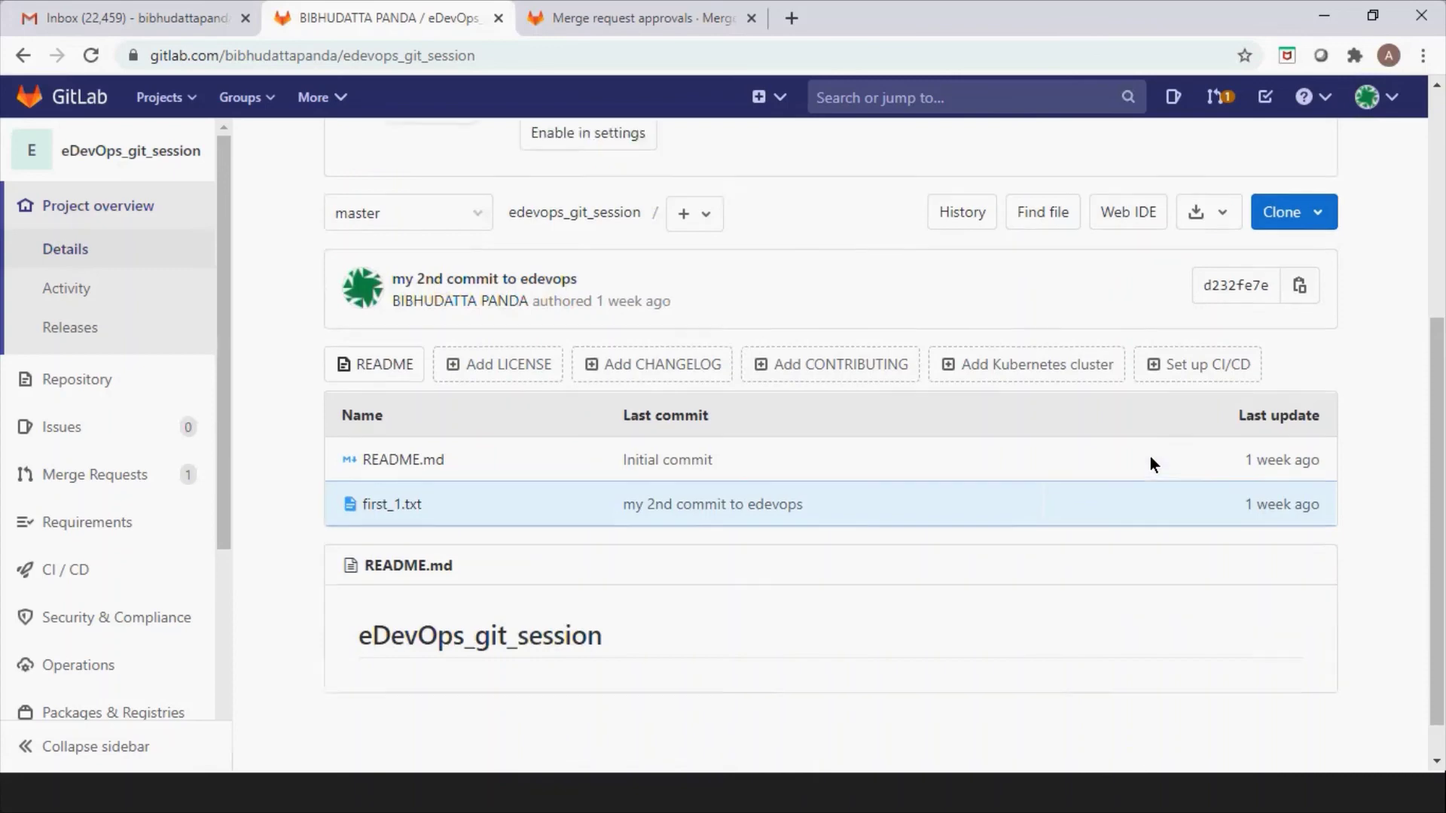
pyautogui.scroll(2, 1150, 460)
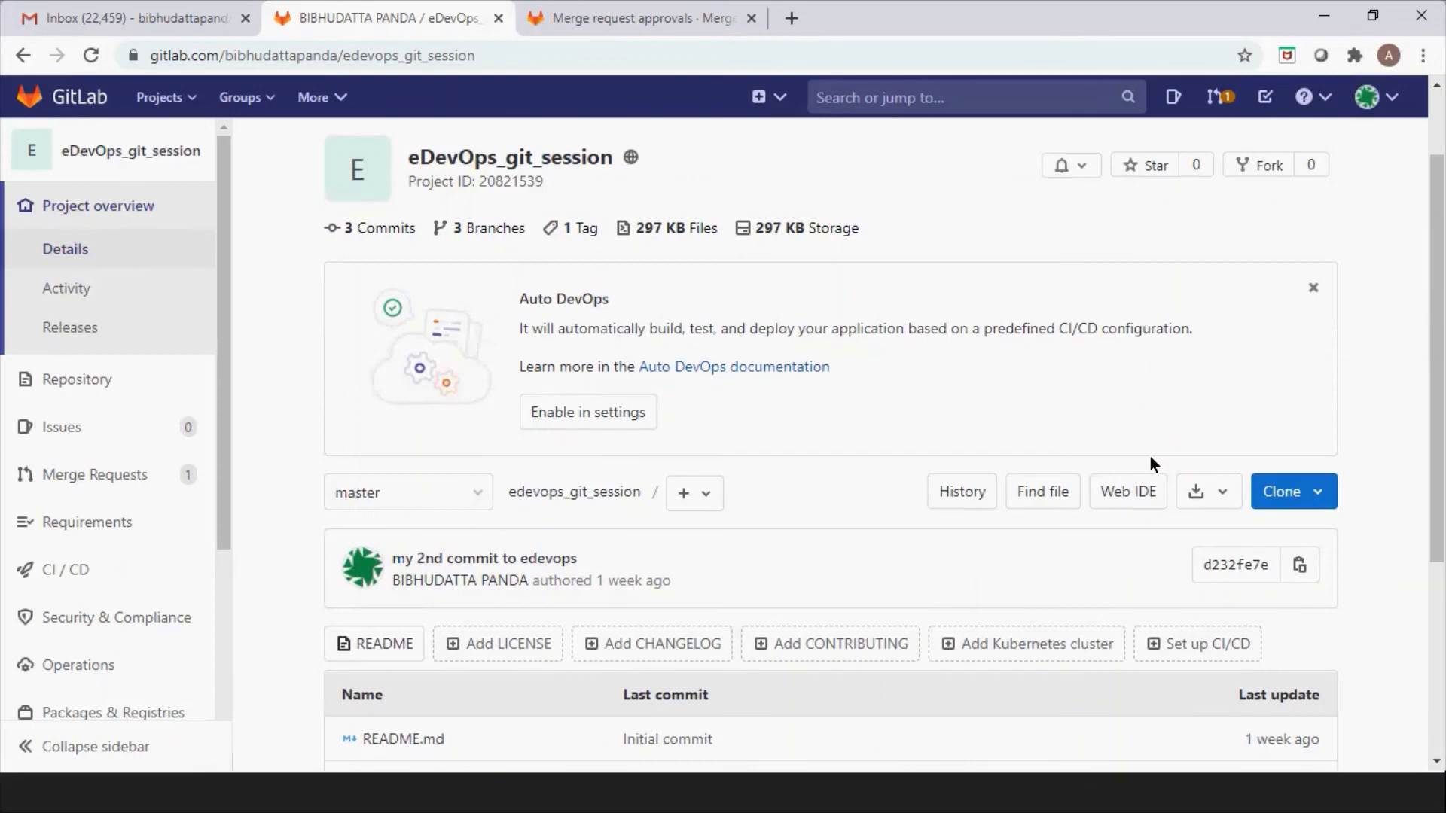
# Open the project's merge requests in bulk edit mode and examine the sort order and status options.
pyautogui.click(132, 474)
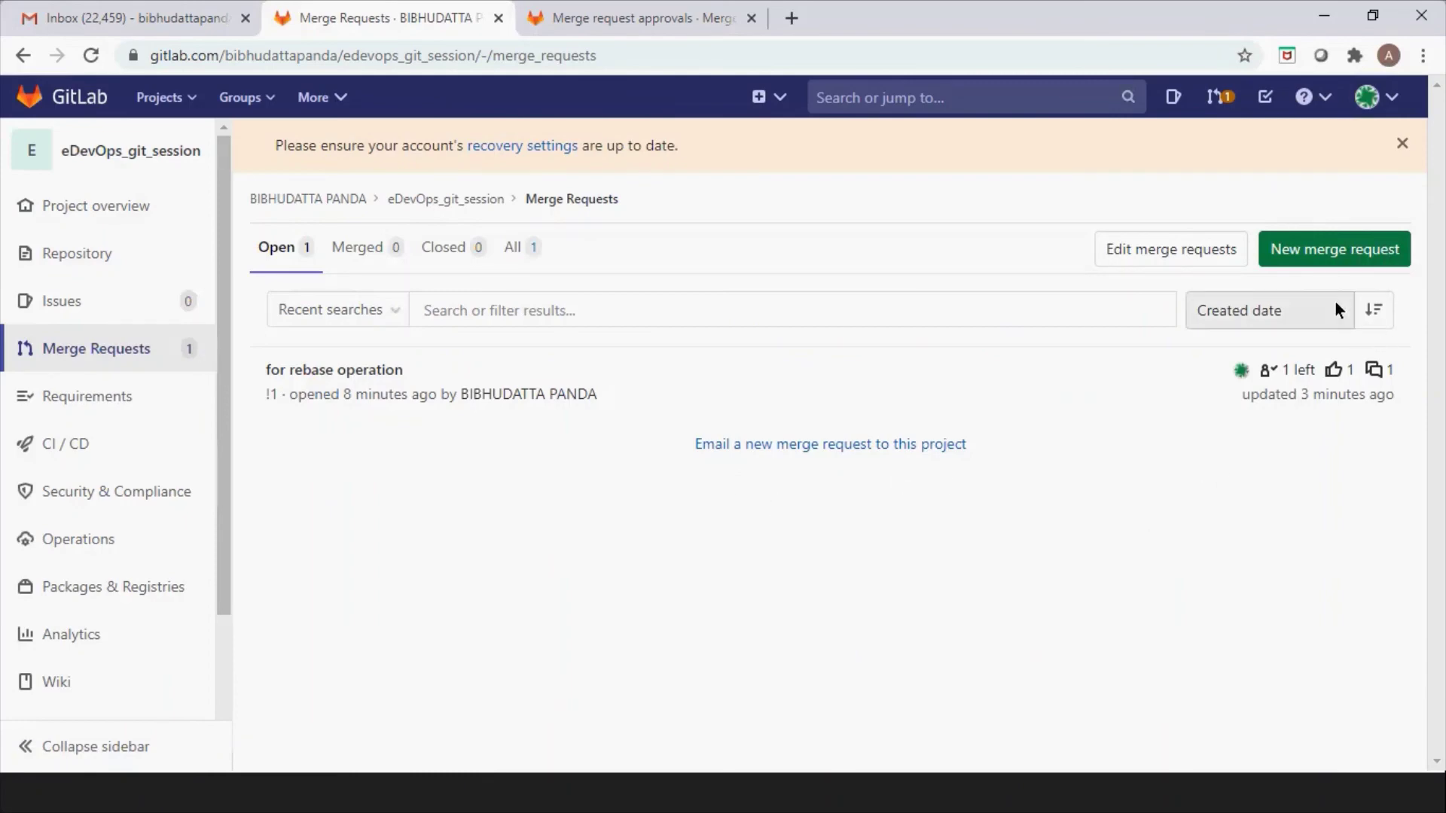
pyautogui.click(1179, 251)
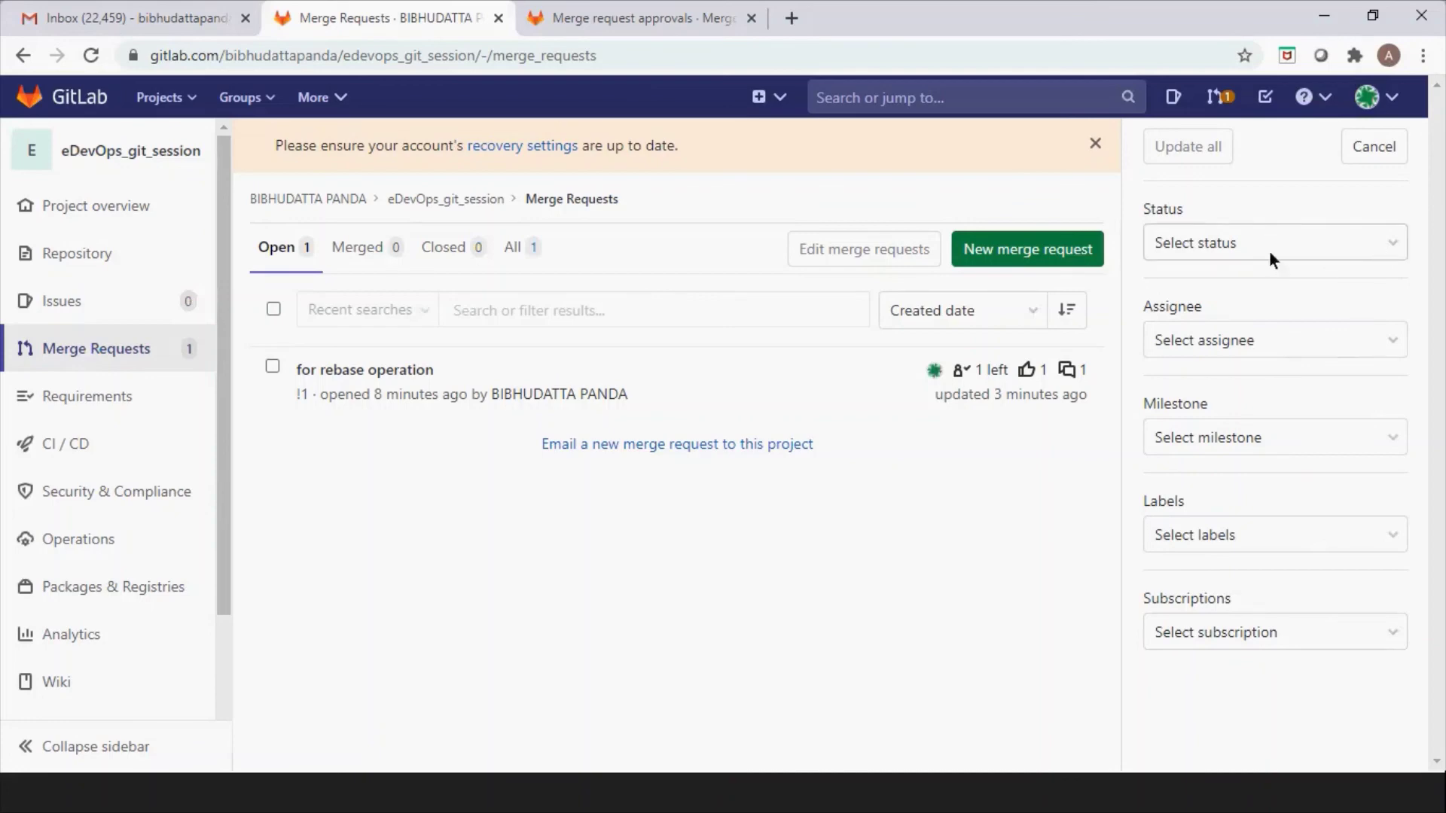
pyautogui.click(1036, 329)
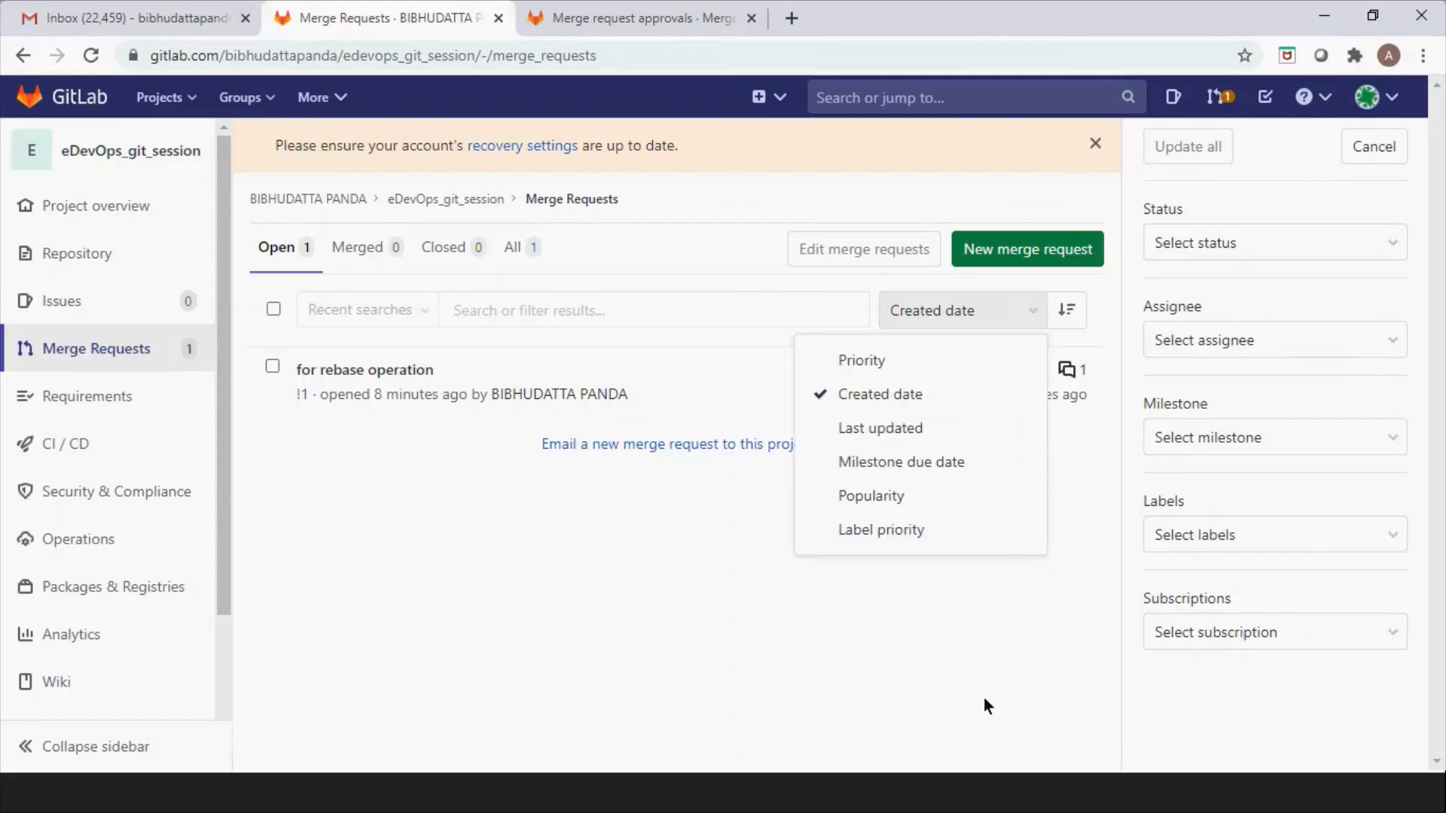
pyautogui.click(1025, 564)
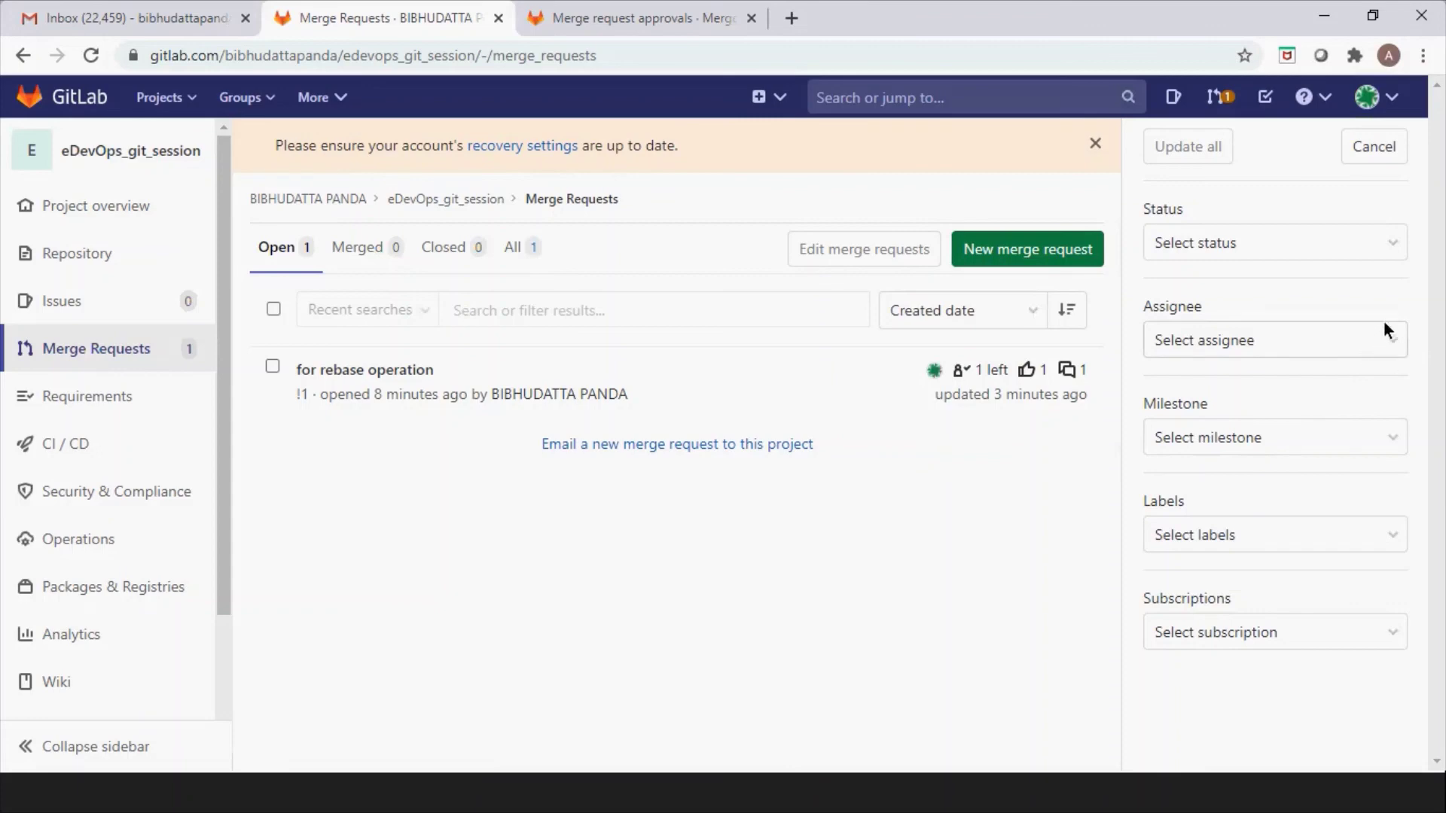
pyautogui.click(1391, 244)
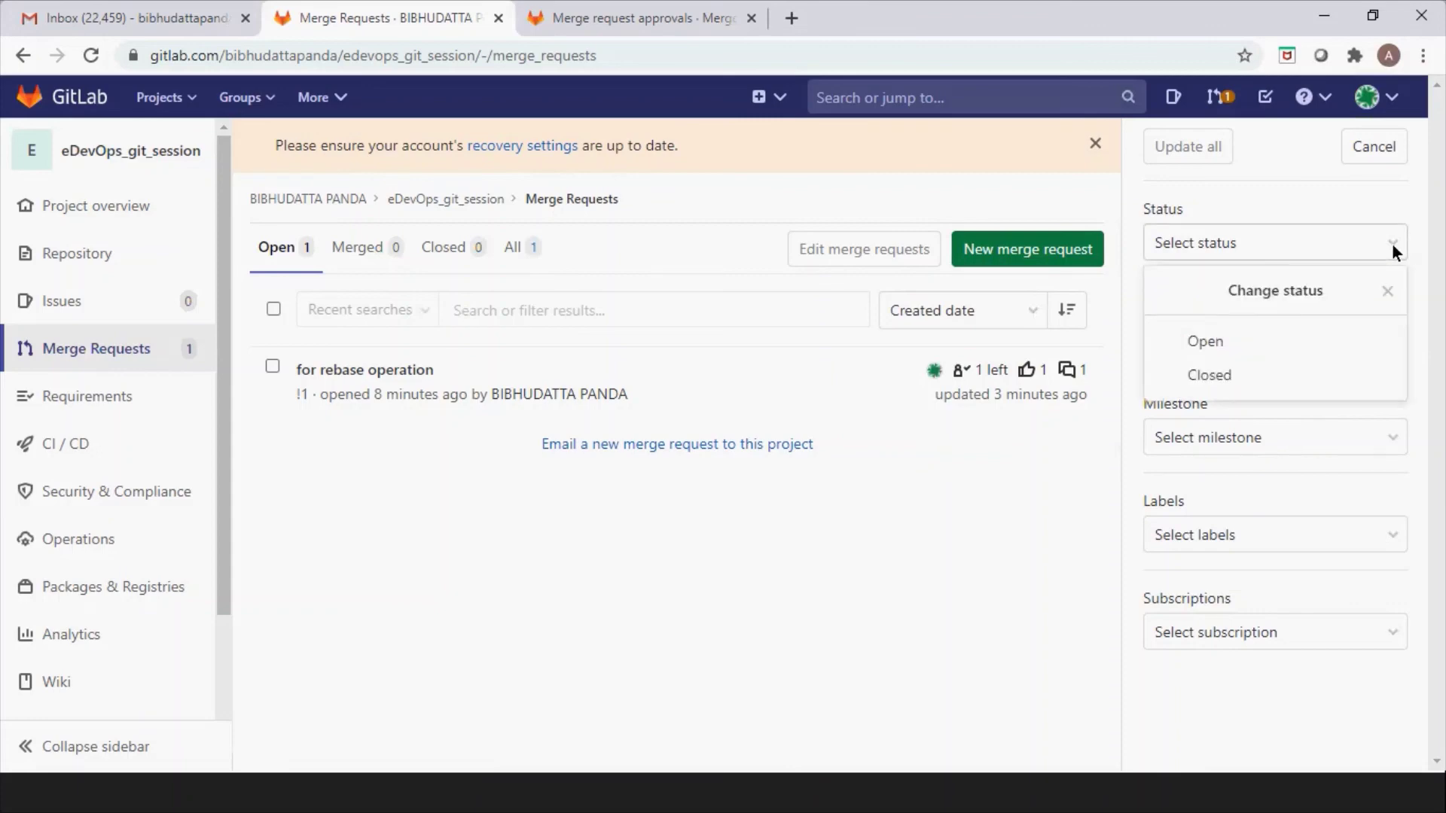
pyautogui.click(1391, 243)
pyautogui.click(1390, 245)
pyautogui.click(1025, 506)
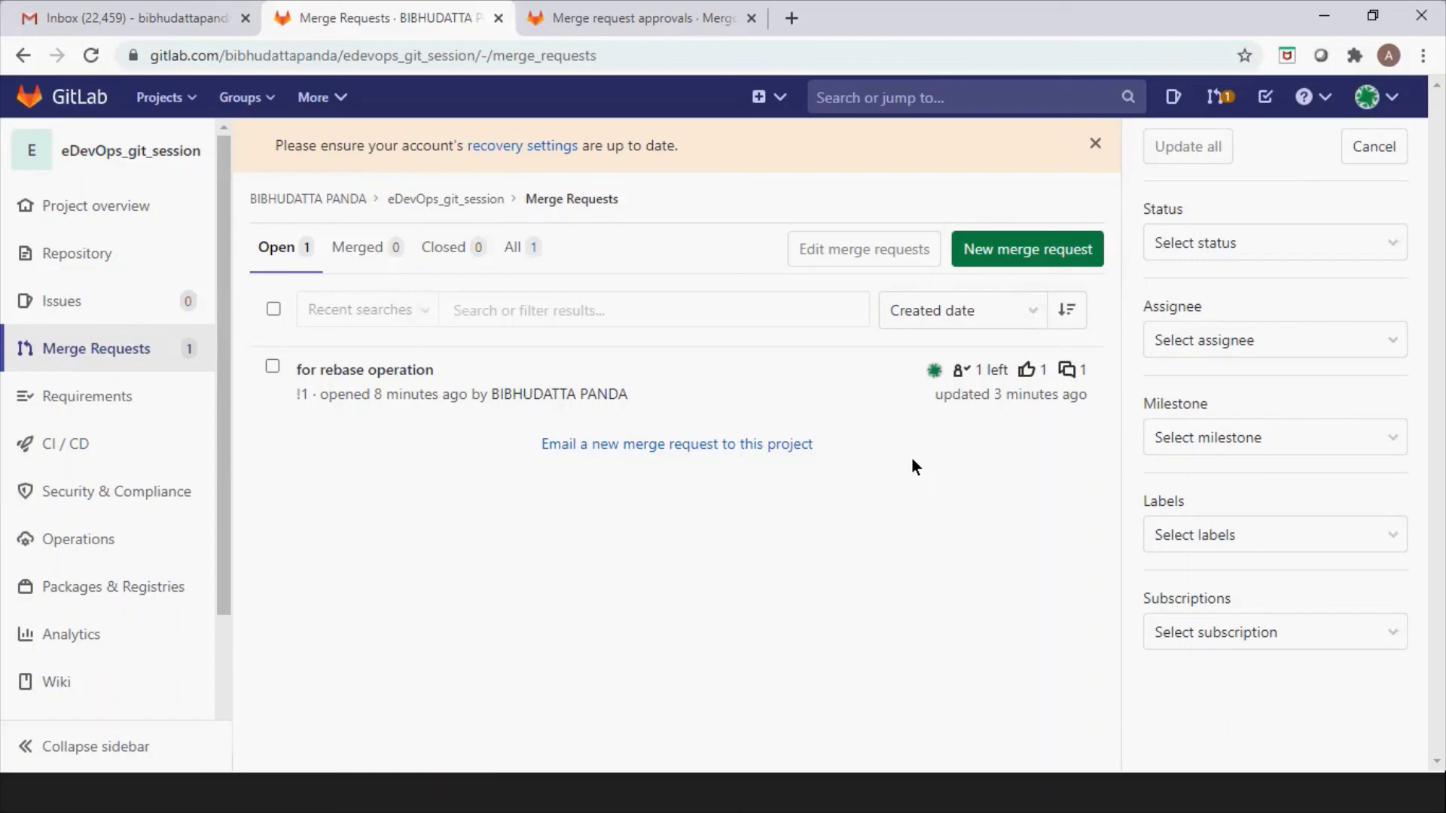
# Select the "for rebase operation" merge request and bulk update its assignee to Unassigned.
pyautogui.click(272, 366)
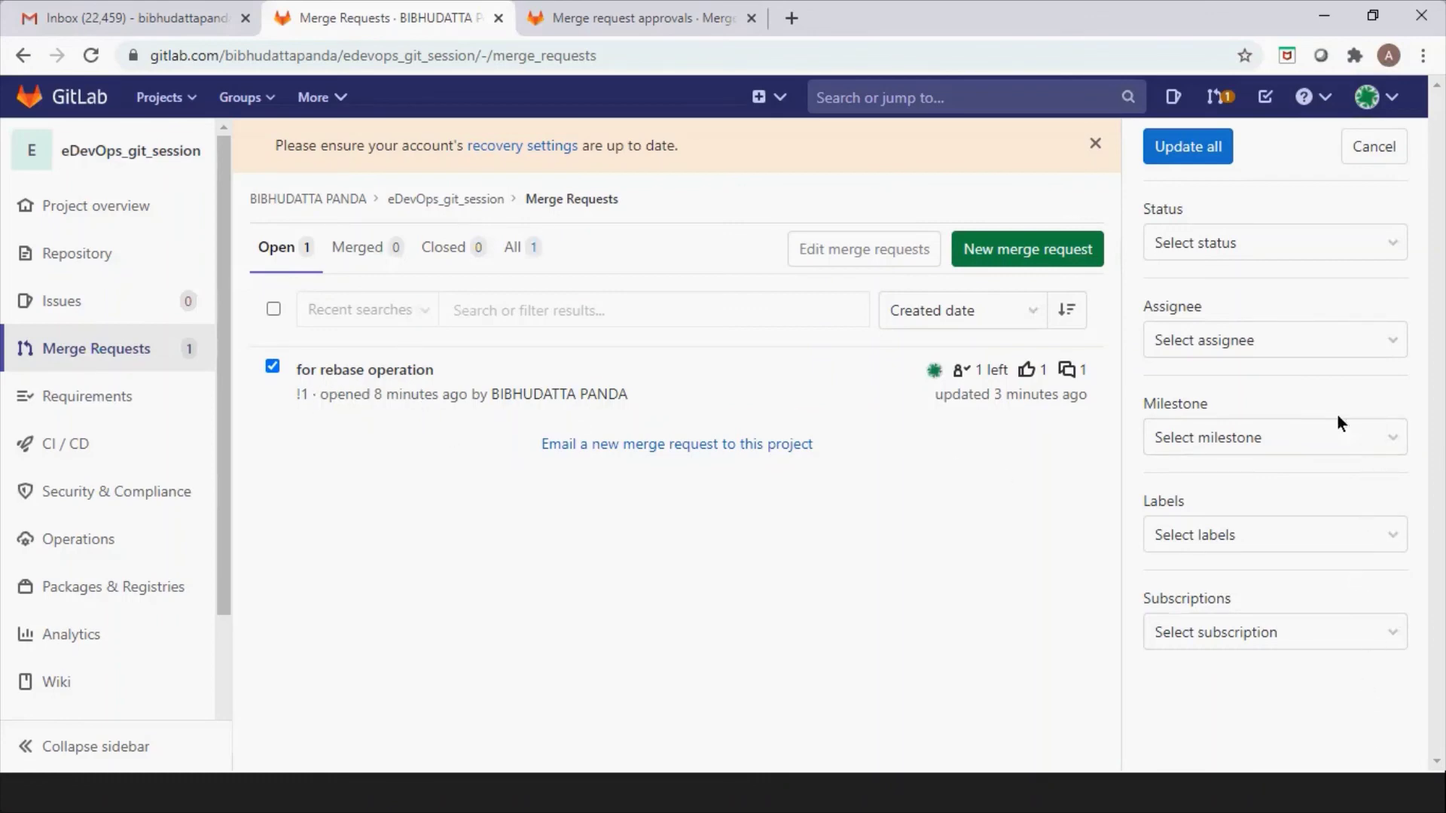
pyautogui.click(1390, 243)
pyautogui.click(1390, 242)
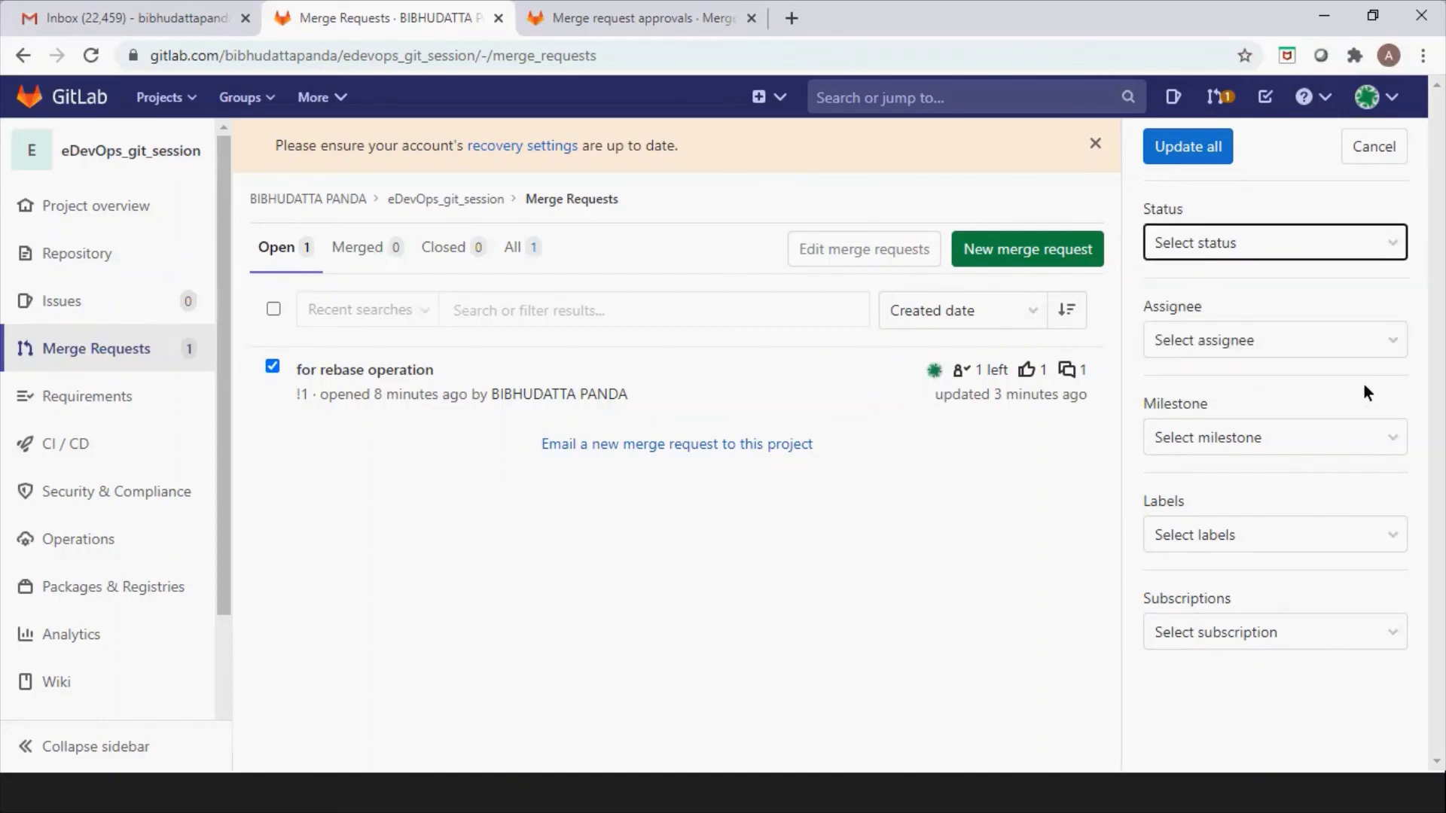
pyautogui.click(1388, 339)
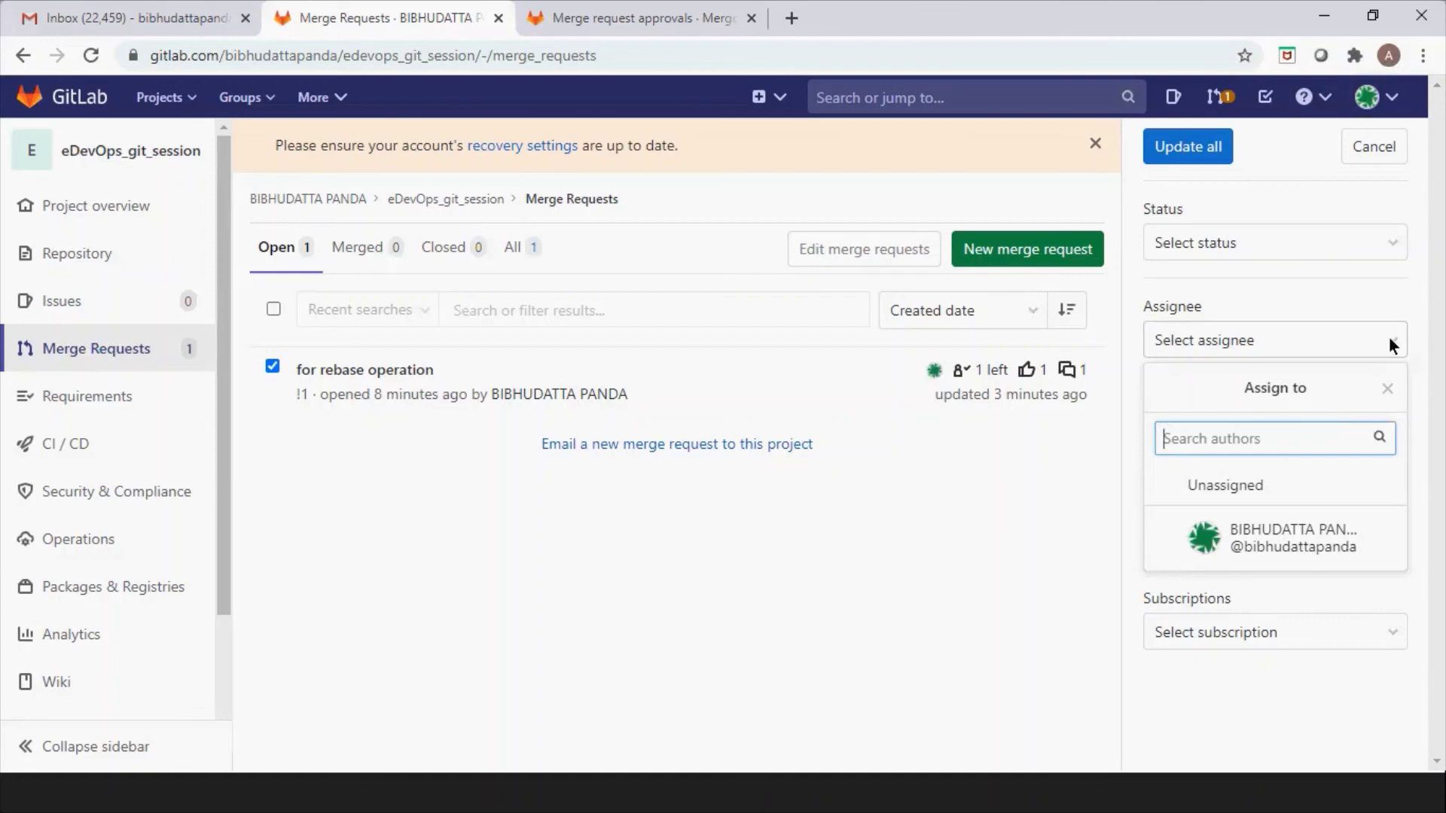
pyautogui.click(1243, 486)
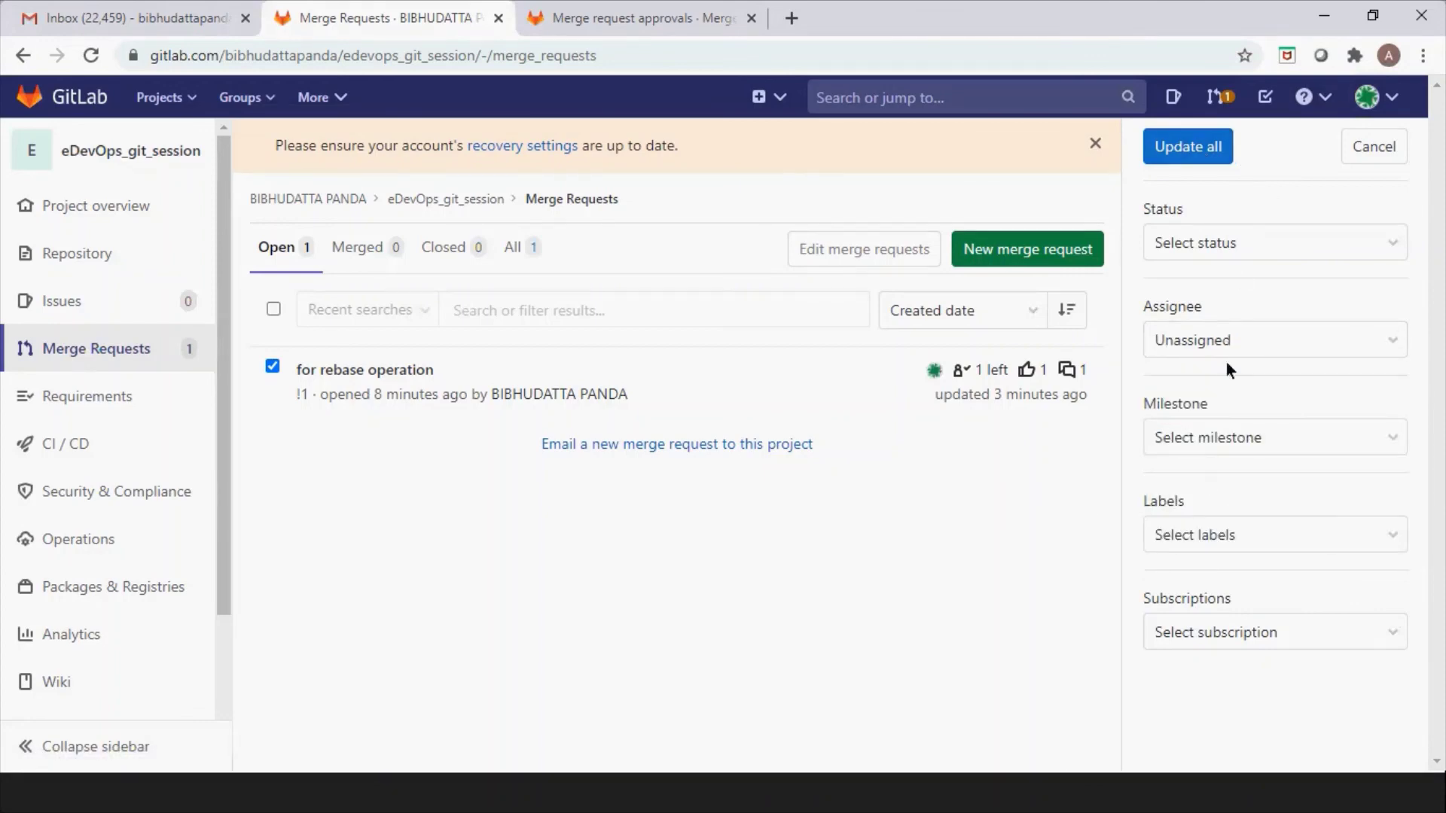
pyautogui.click(1179, 148)
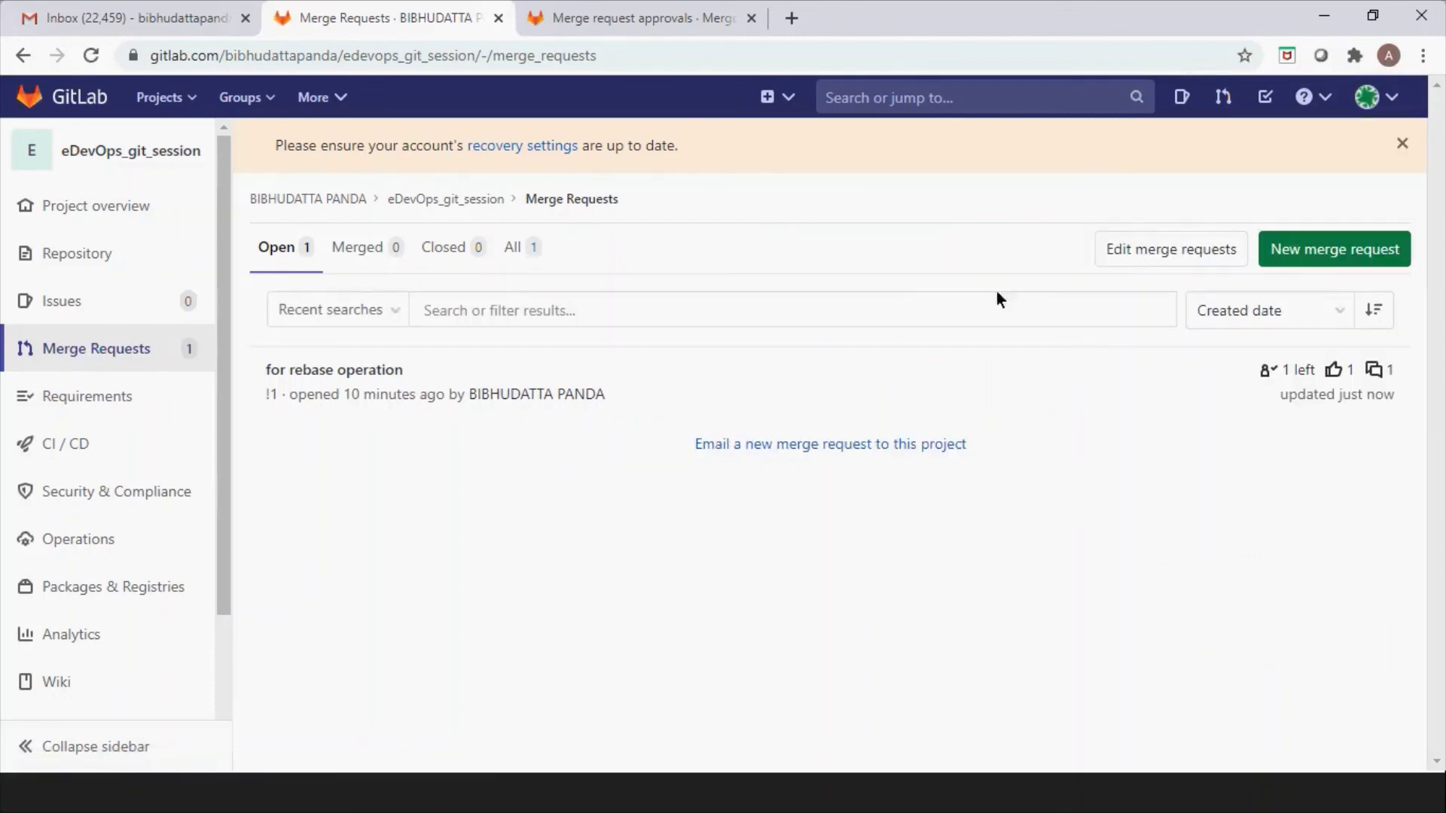
# Open the "for rebase operation" merge request from the project's list and review its assignee, approval, merge and activity sections.
pyautogui.click(454, 202)
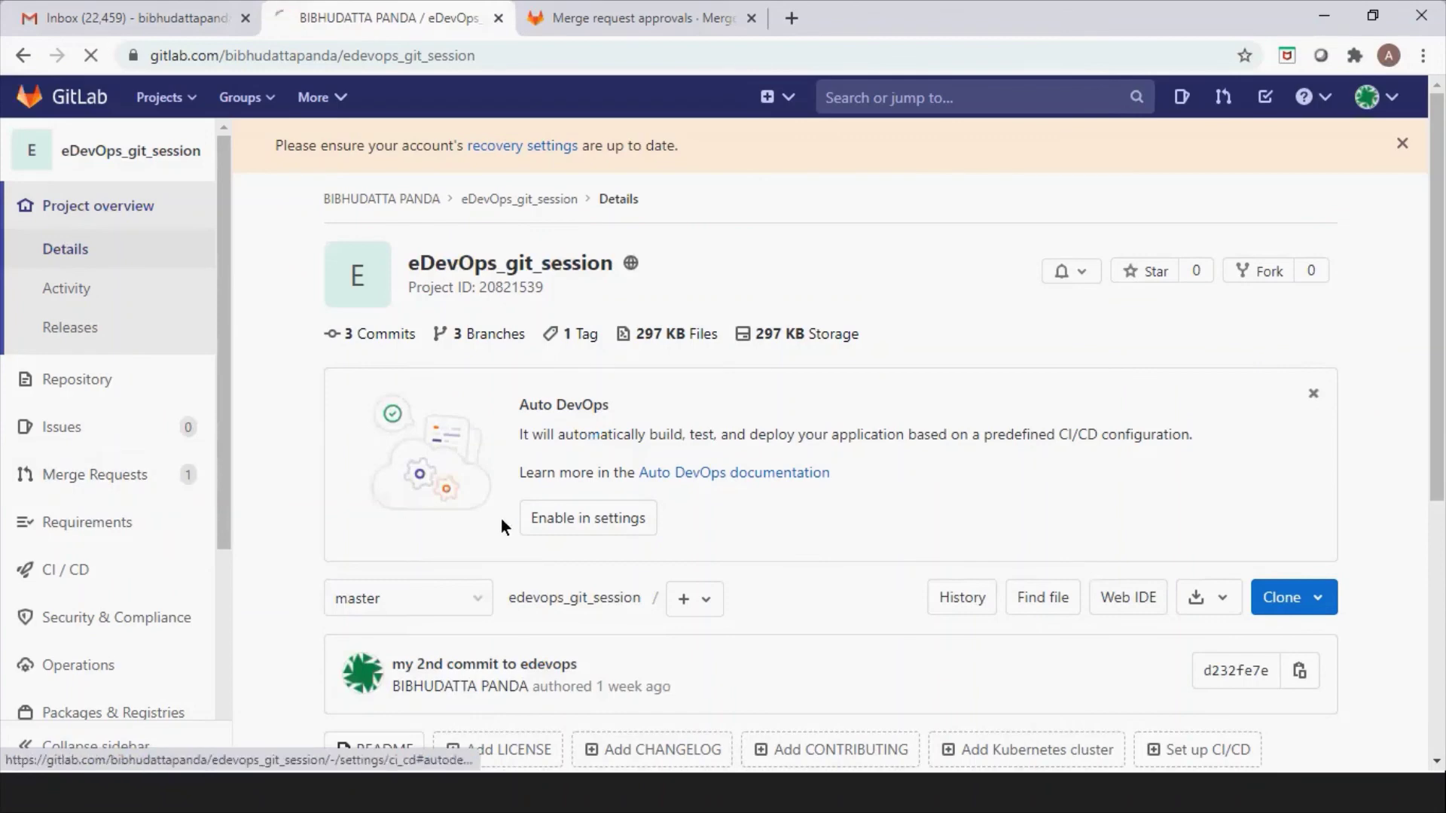
pyautogui.hotkey('alt', 'Left')
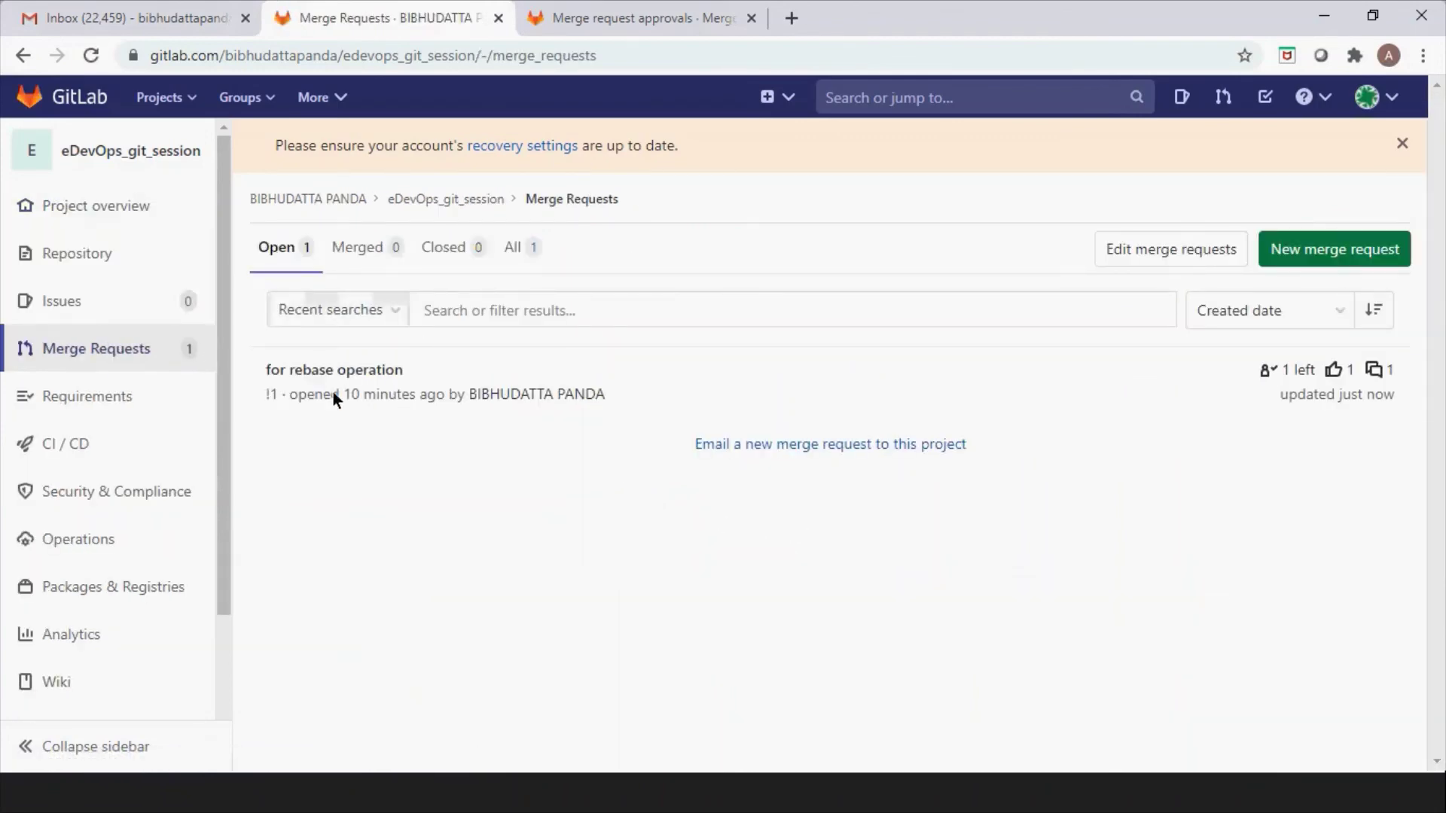
pyautogui.click(345, 369)
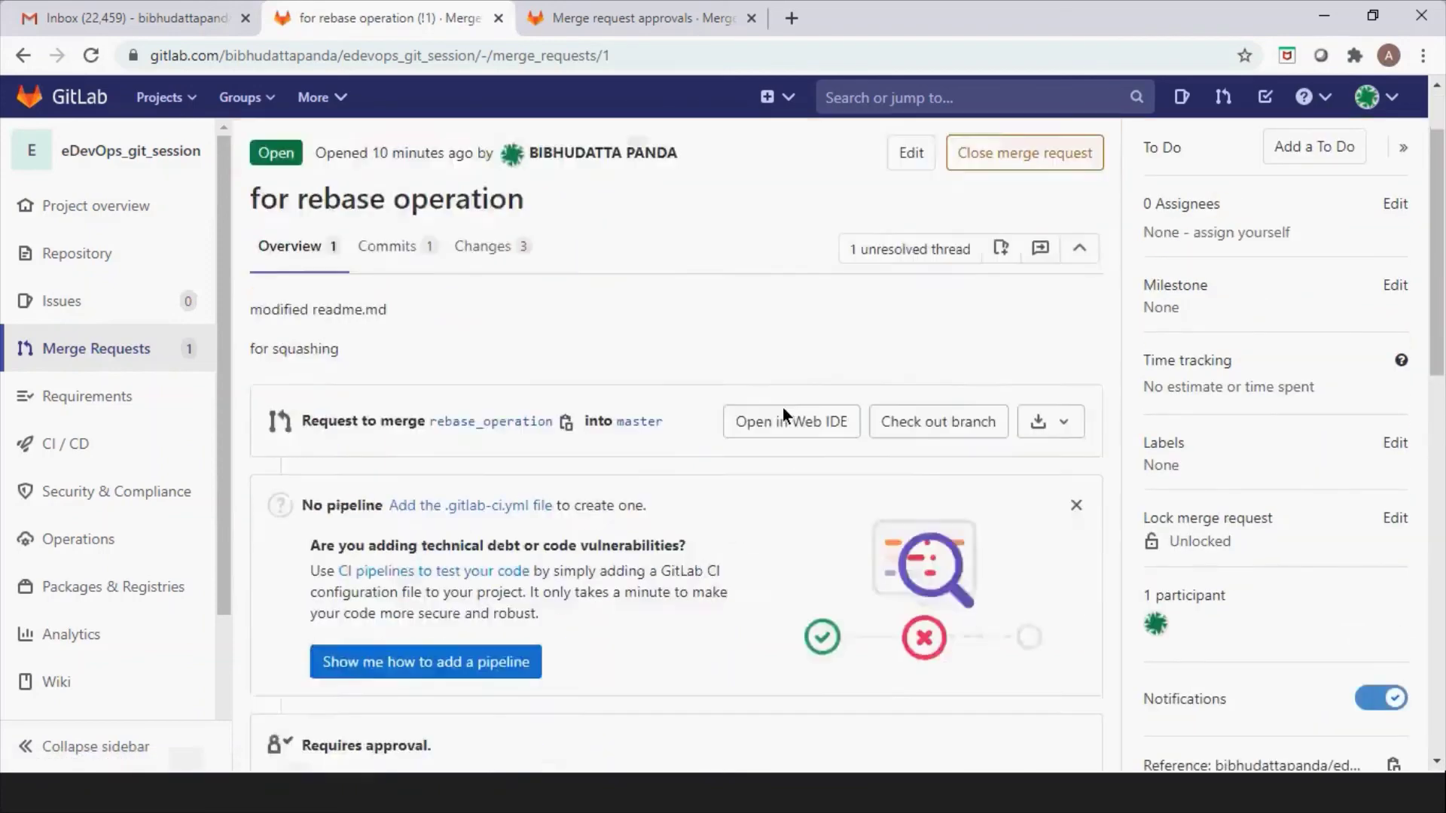
pyautogui.scroll(-3, 757, 529)
pyautogui.scroll(-1, 755, 523)
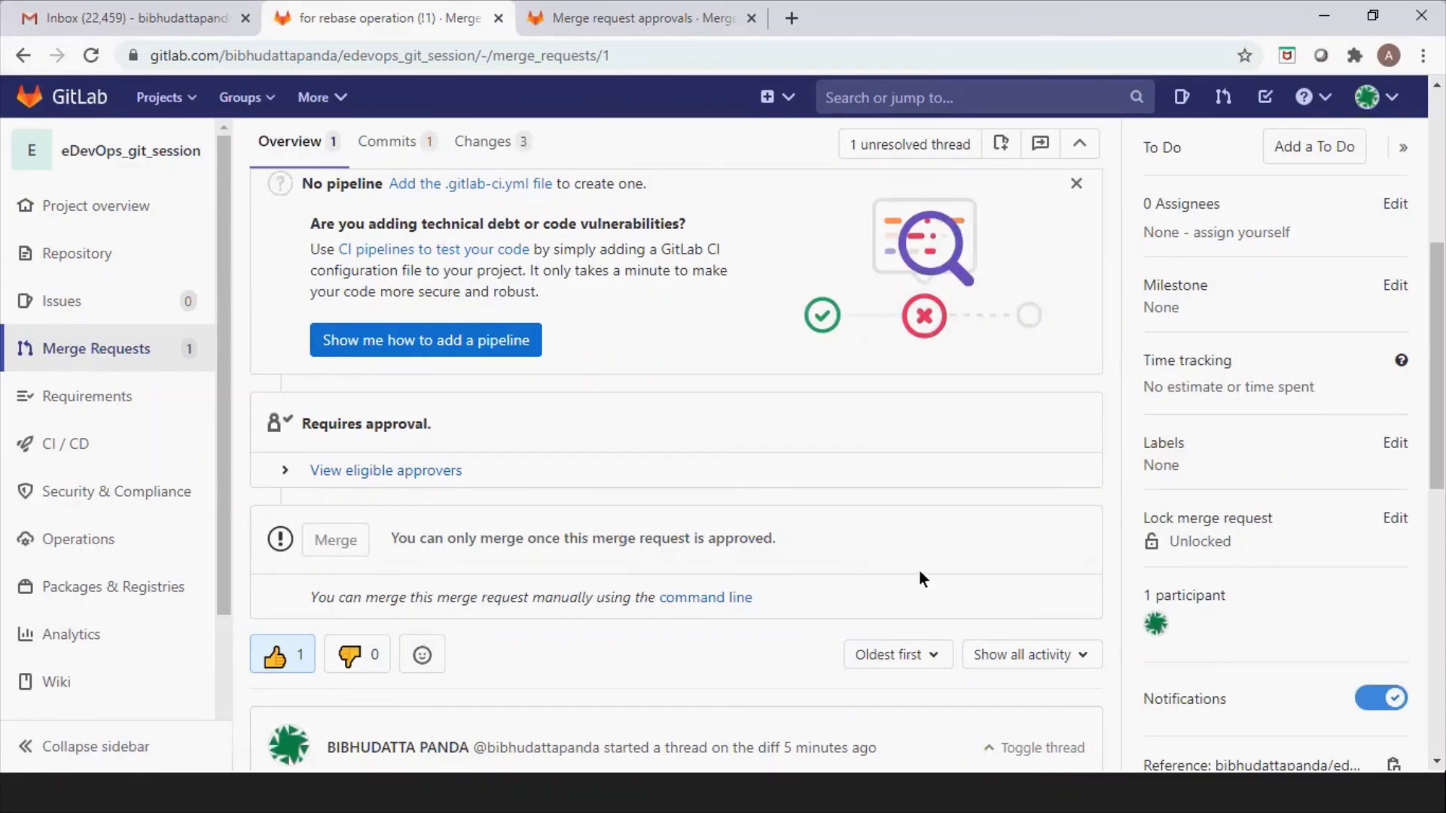
pyautogui.scroll(-8, 920, 579)
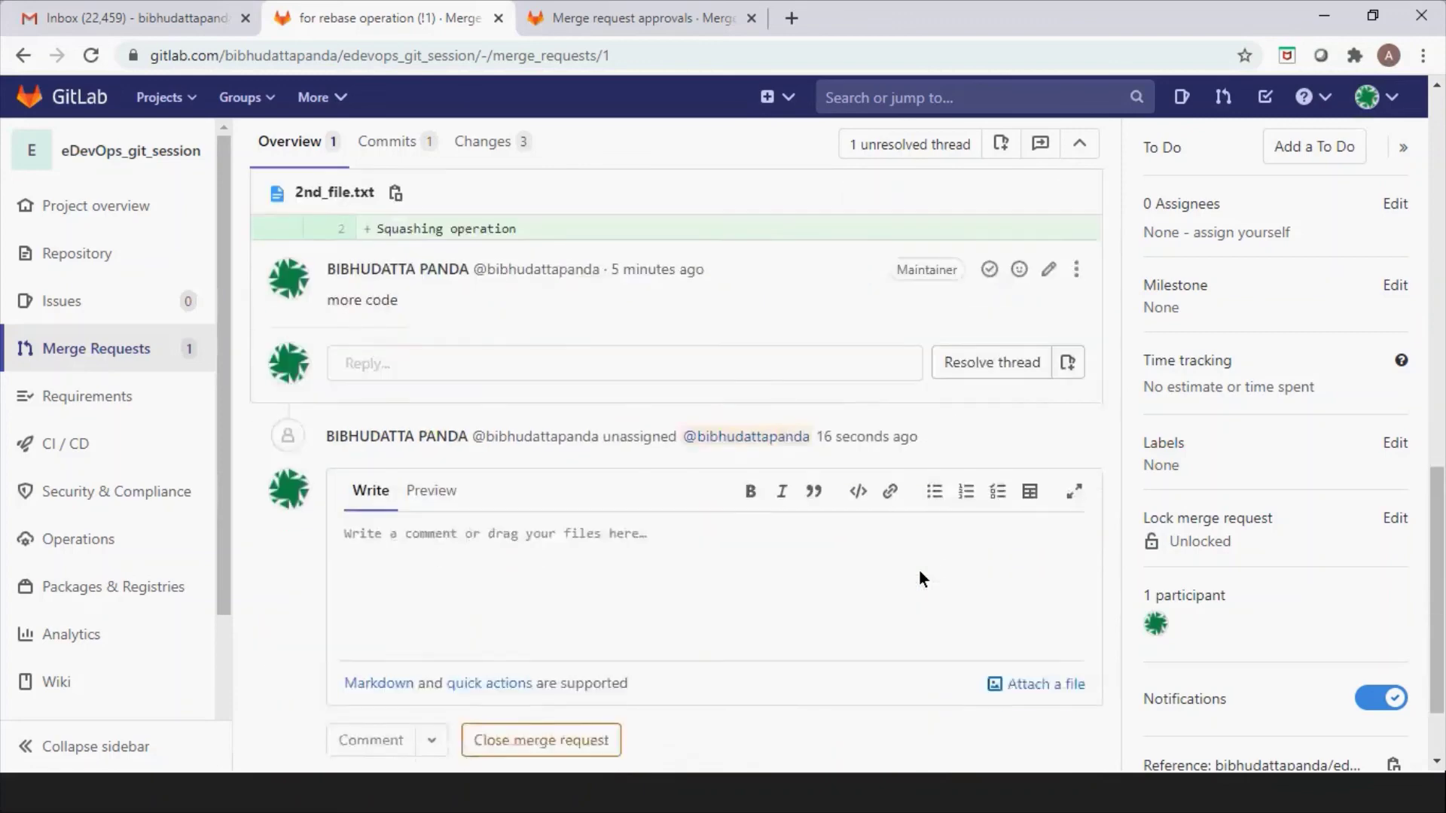
pyautogui.scroll(-2, 919, 576)
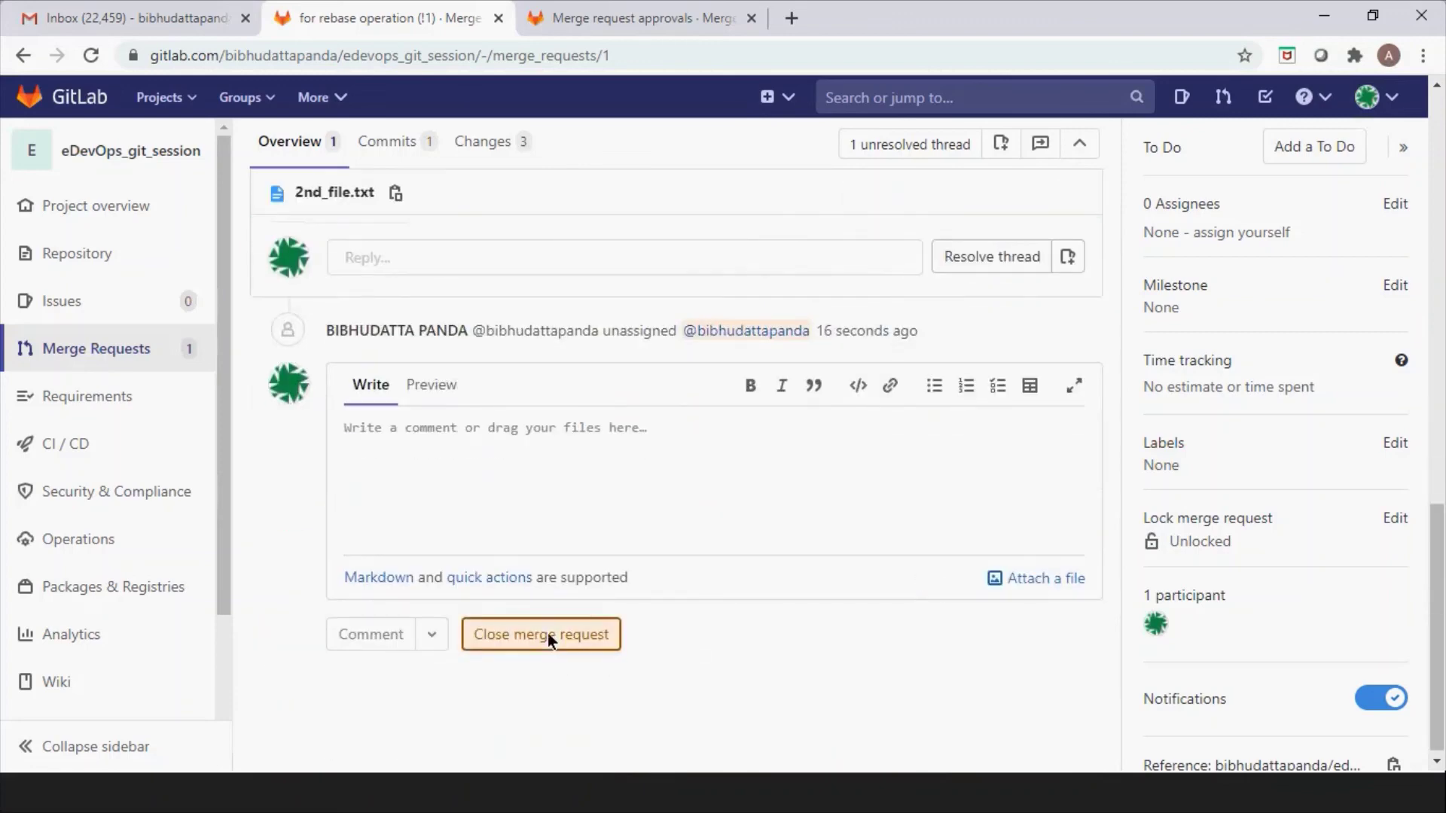
pyautogui.scroll(10, 870, 568)
pyautogui.scroll(3, 780, 394)
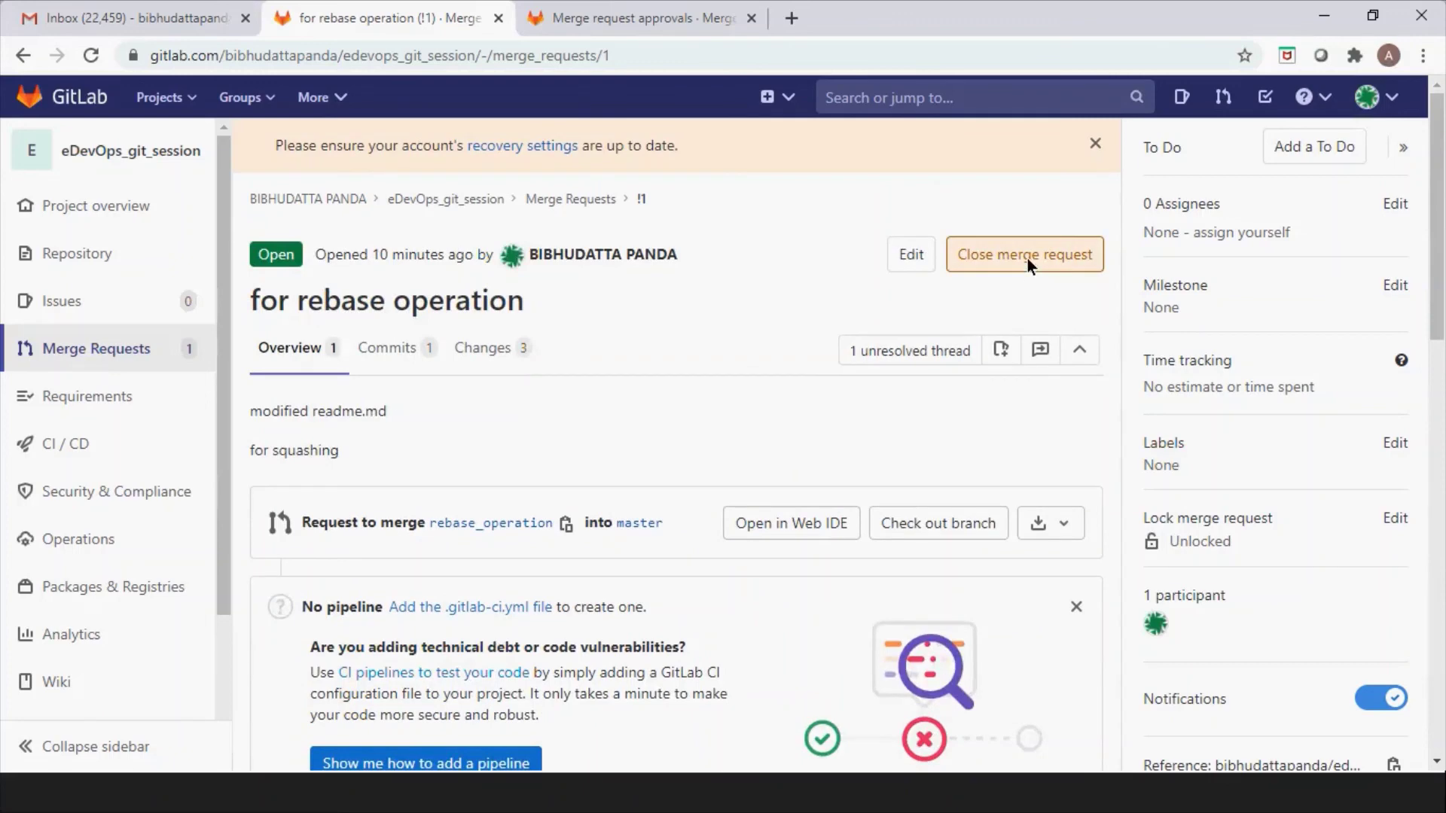
# Close the "for rebase operation" merge request without merging and check its closure details.
pyautogui.click(1027, 259)
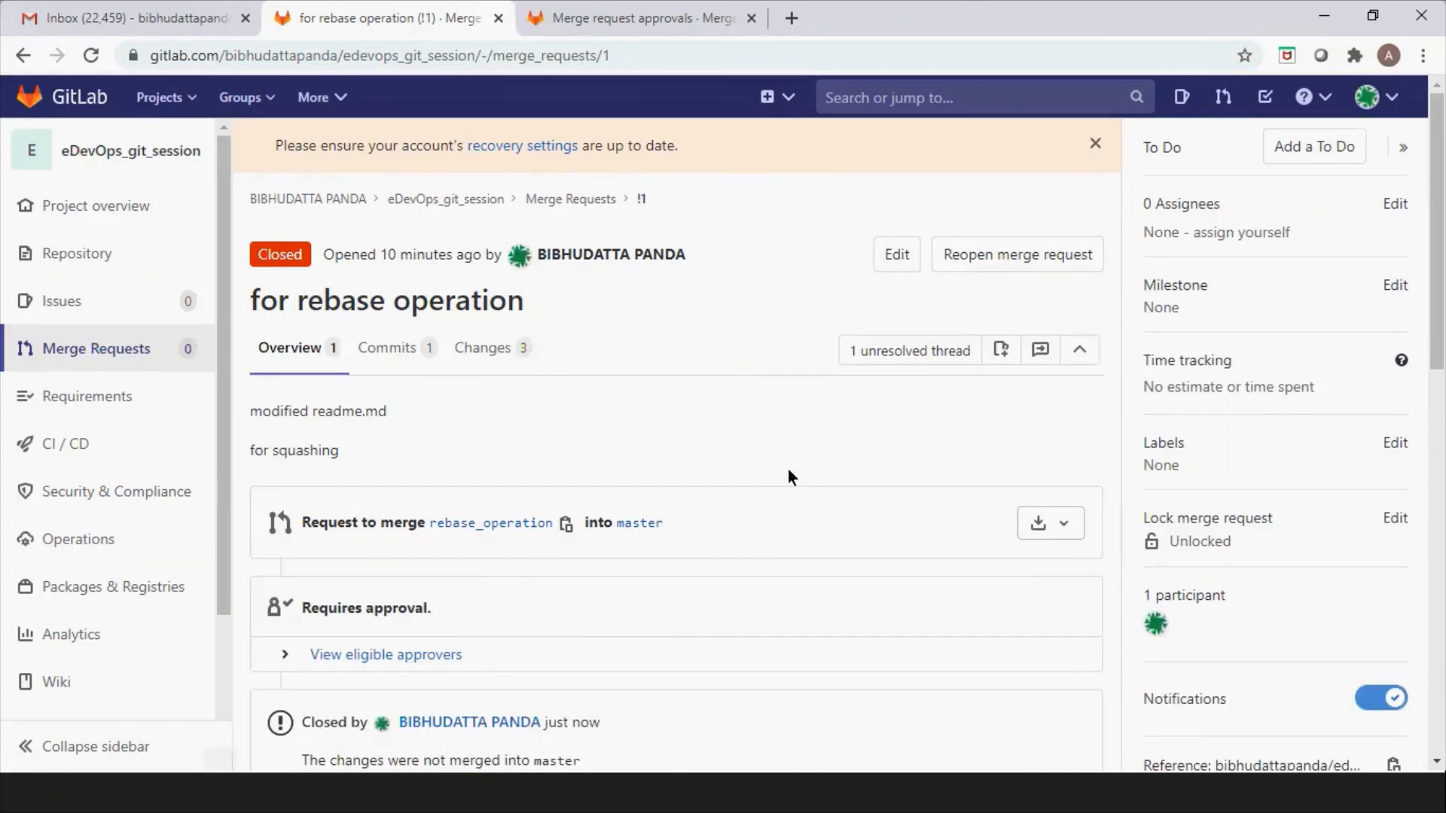
pyautogui.scroll(-1, 789, 470)
pyautogui.scroll(-1, 788, 470)
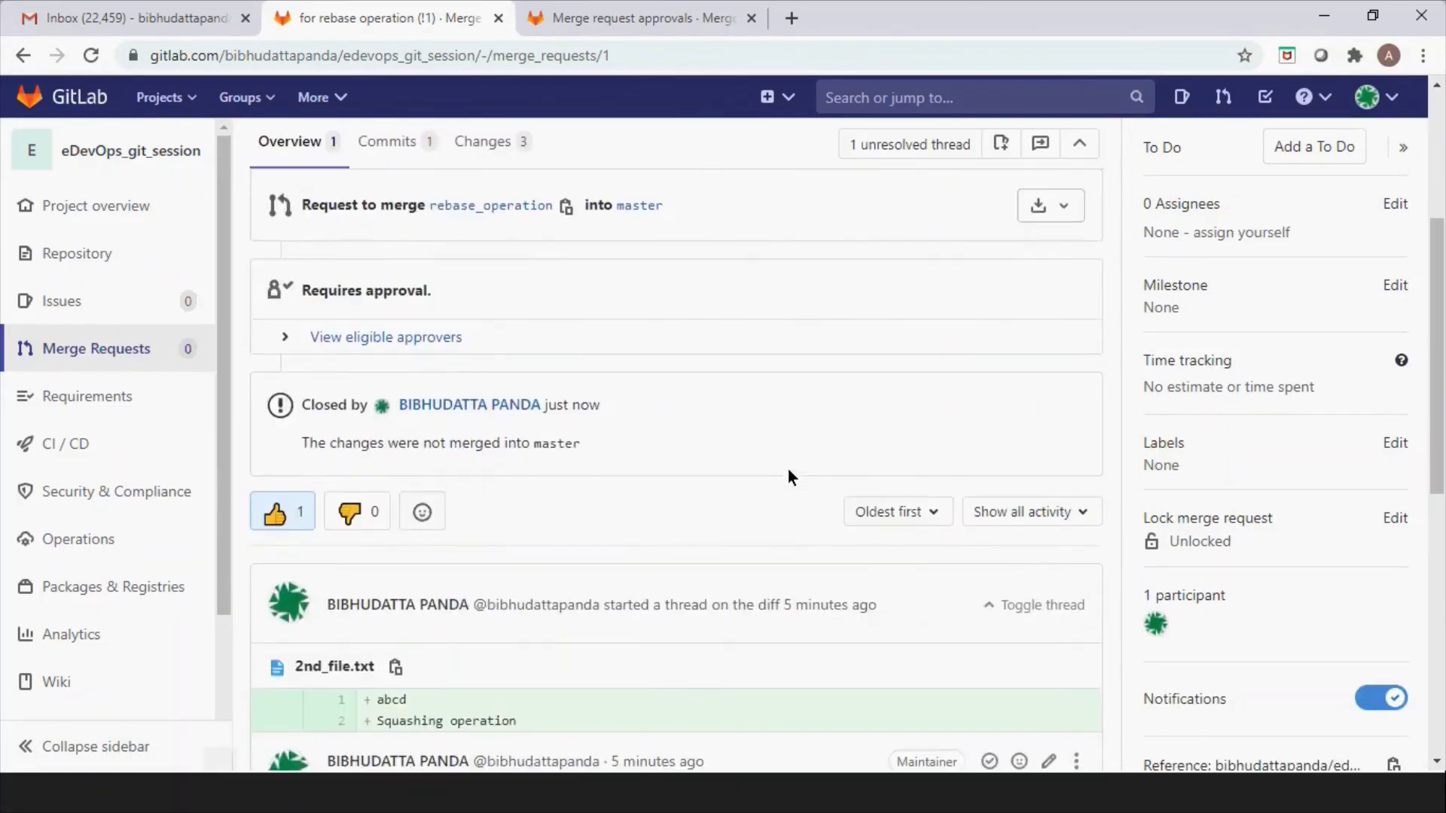
# Examine the closed merge request's closure notice, approval section, diff thread and assignment and closure activity.
pyautogui.scroll(-5, 788, 470)
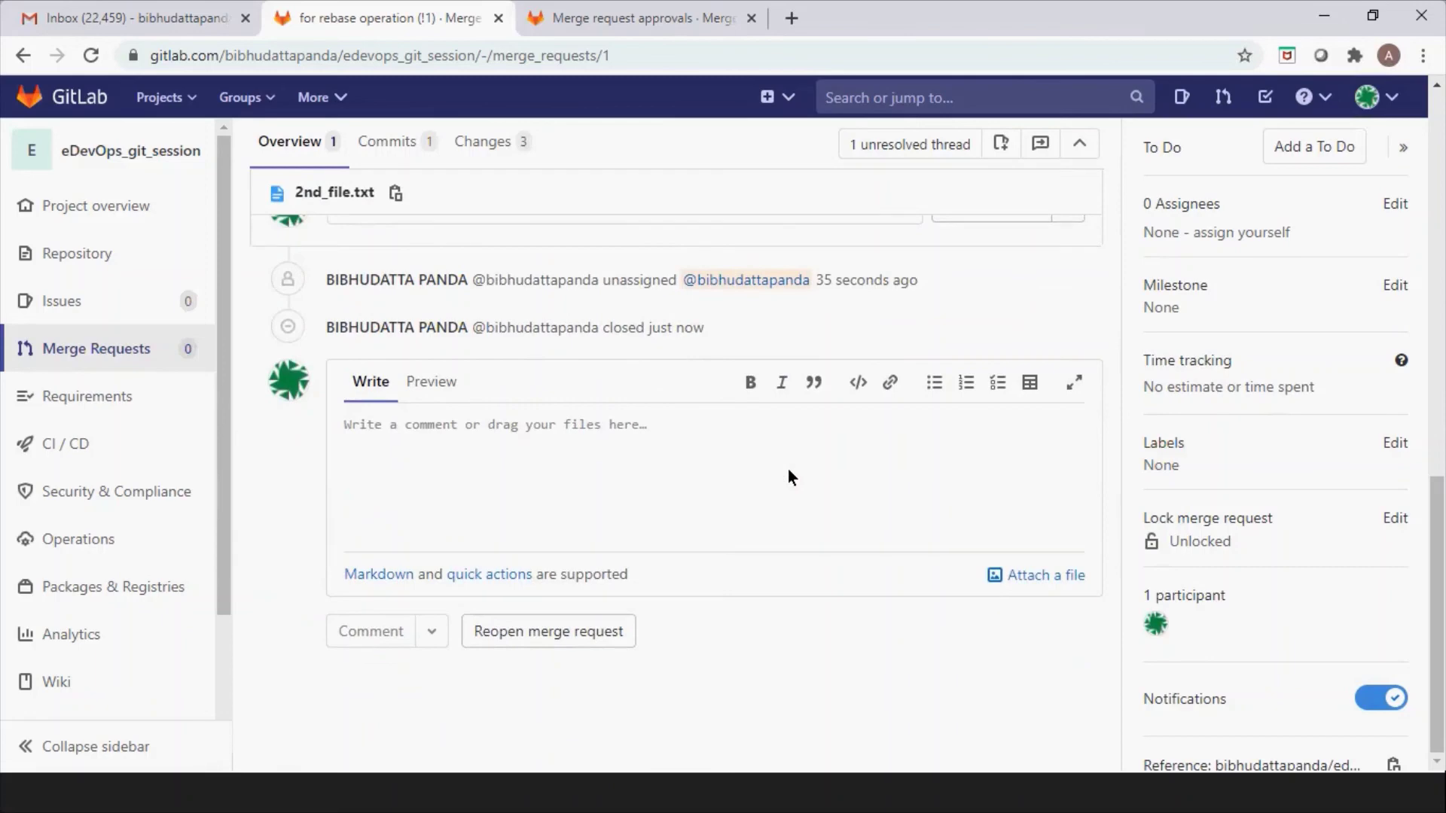
pyautogui.scroll(8, 787, 468)
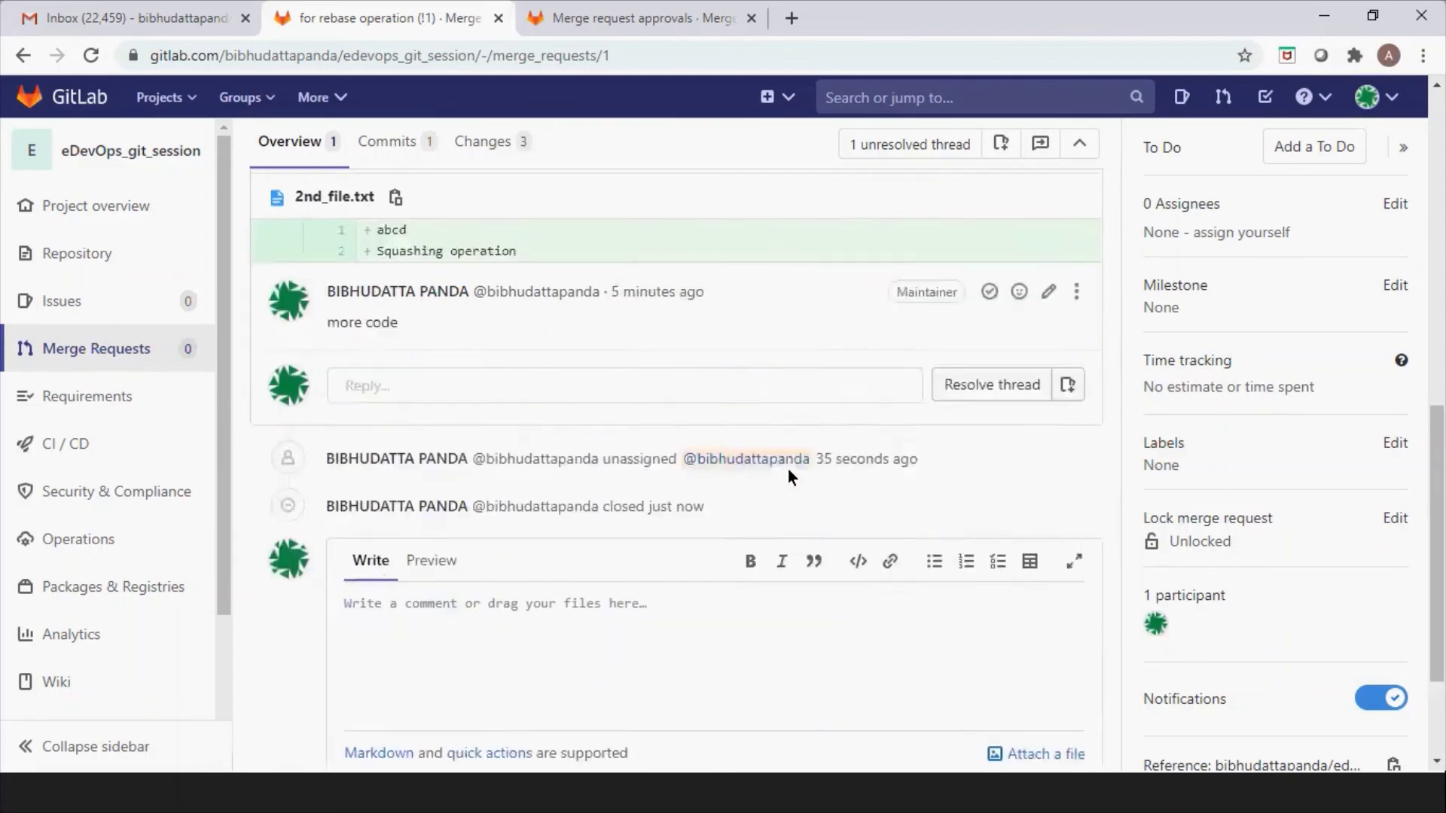
pyautogui.scroll(3, 788, 469)
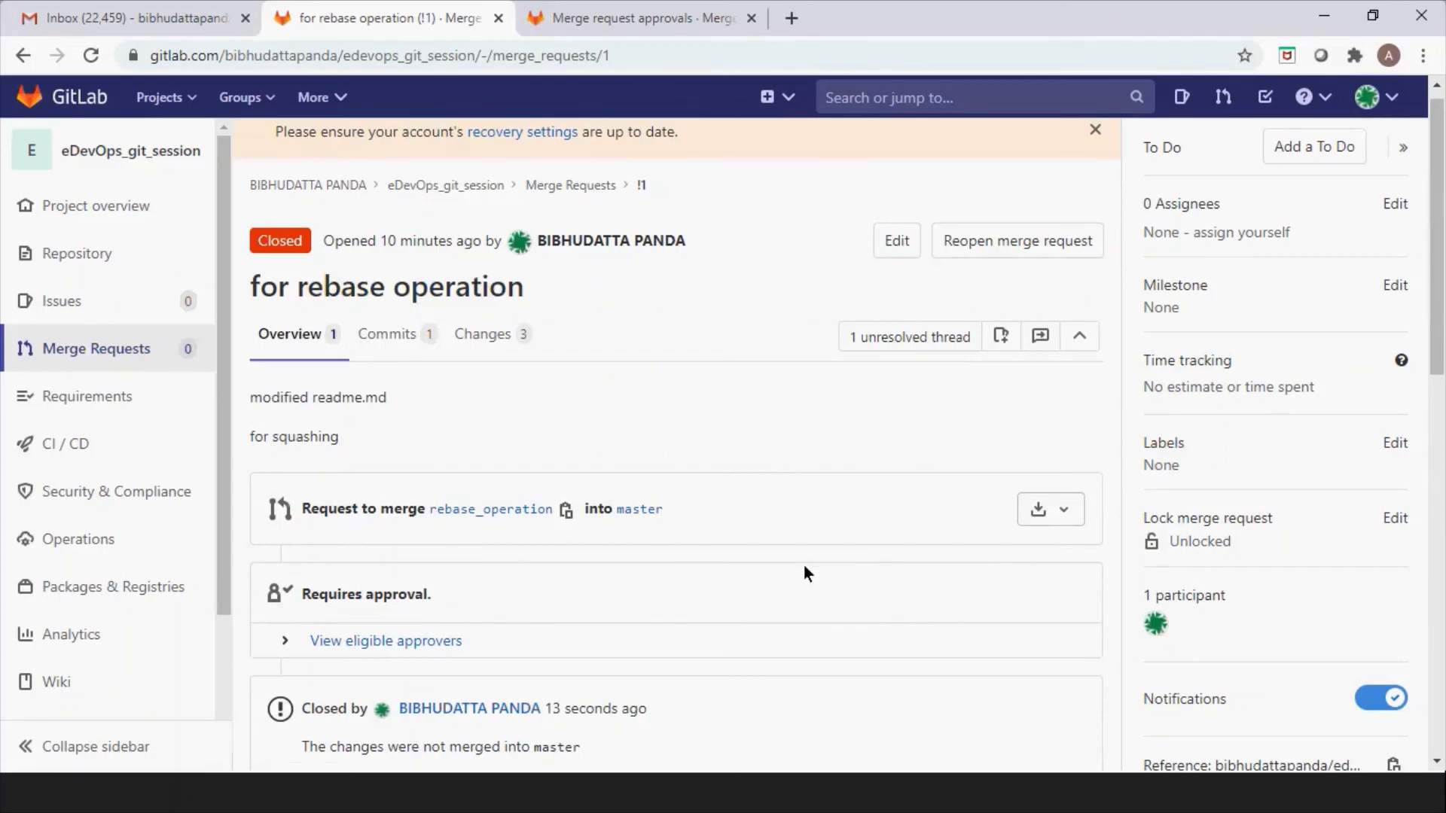
pyautogui.scroll(-3, 804, 573)
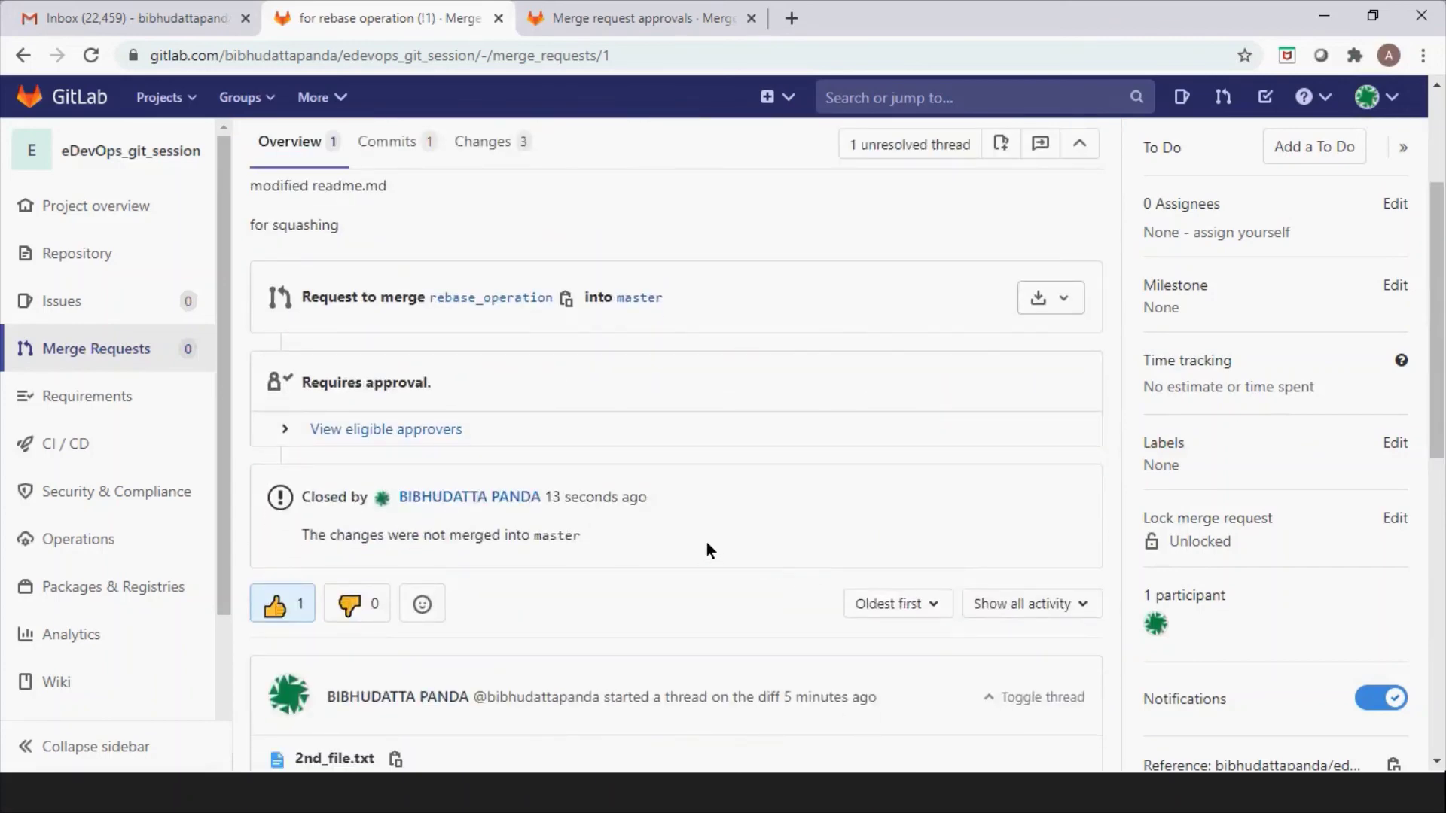
pyautogui.scroll(-3, 706, 542)
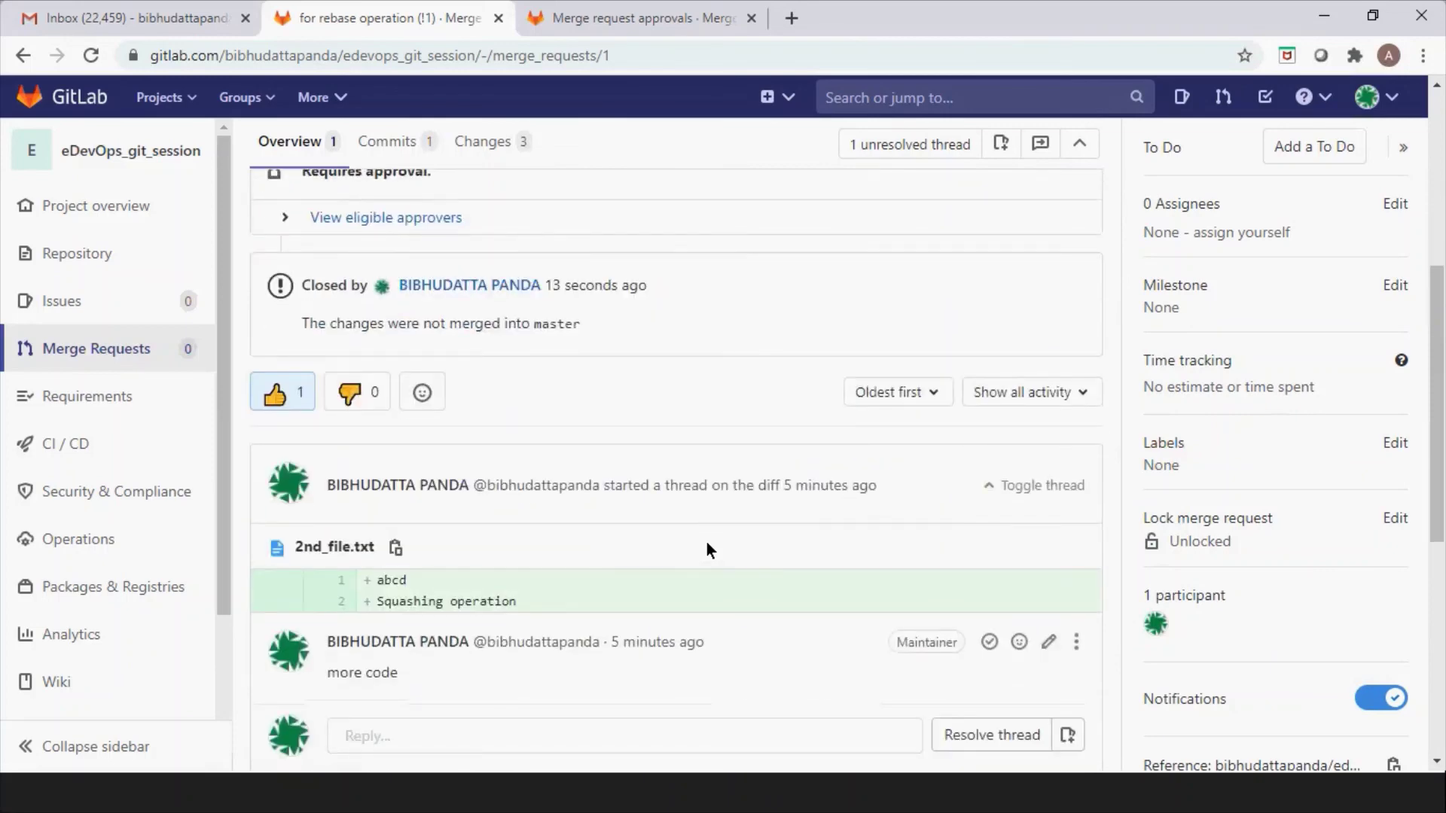
pyautogui.scroll(-3, 707, 549)
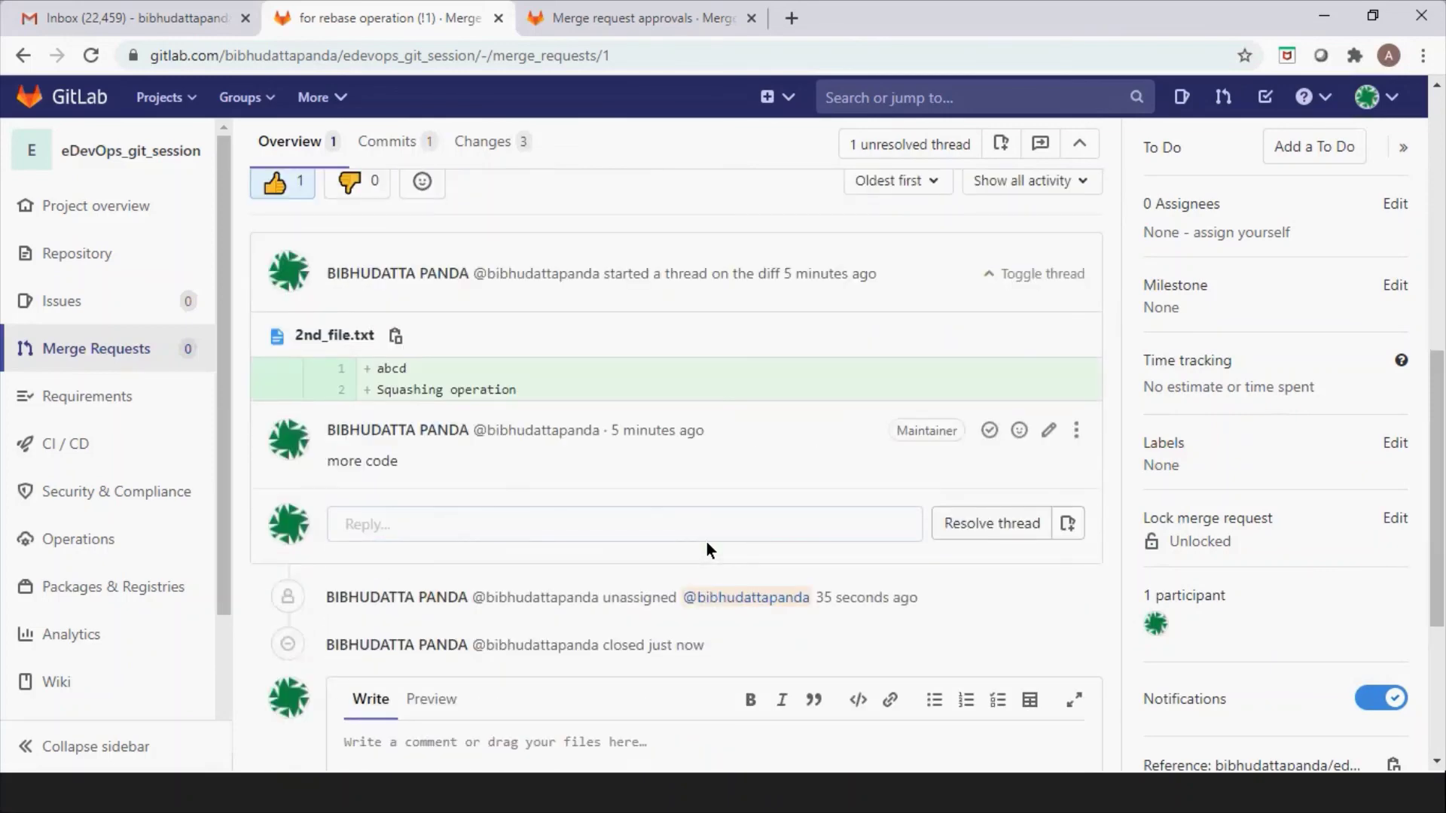
pyautogui.scroll(-2, 706, 543)
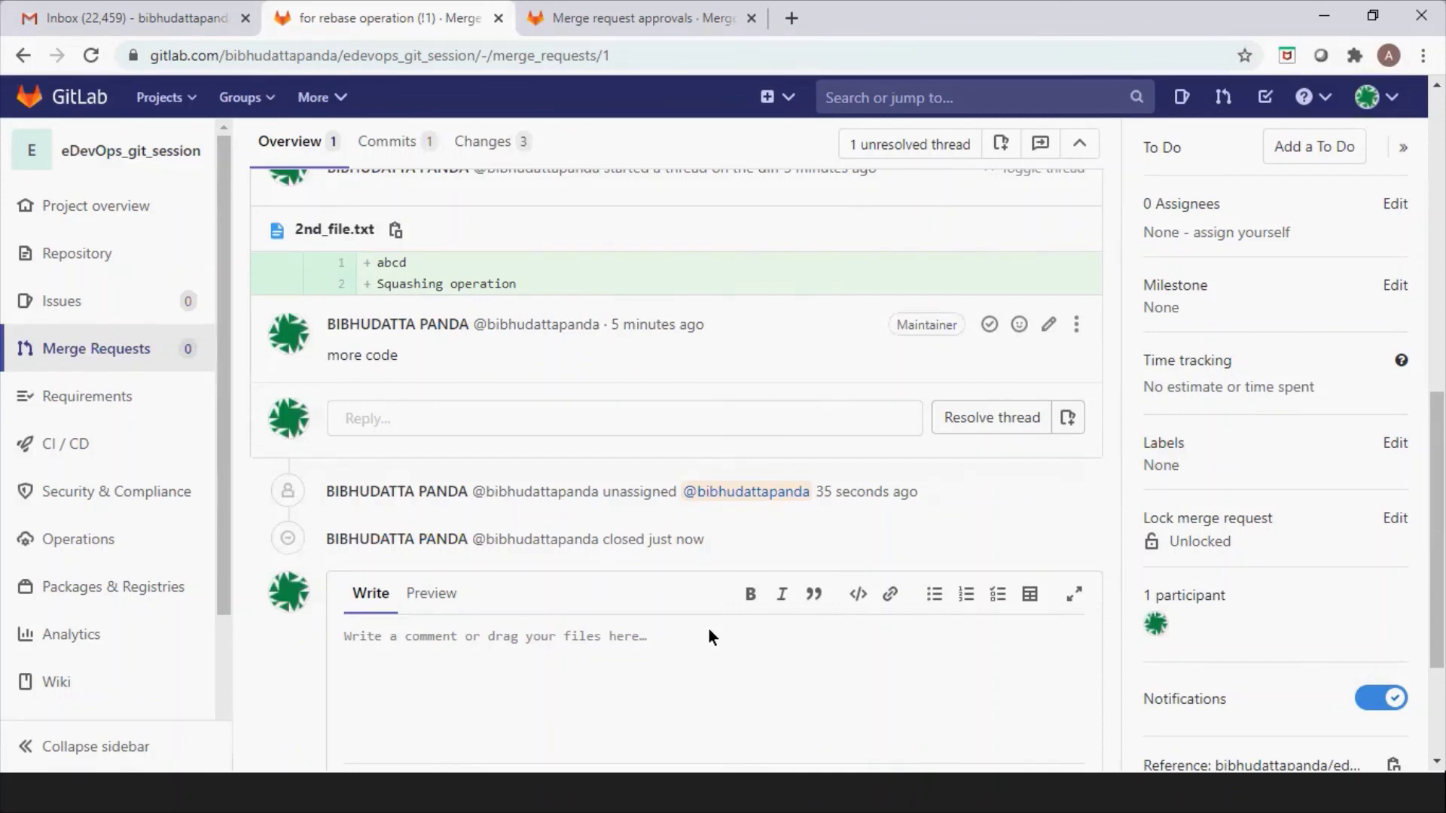
pyautogui.scroll(2, 708, 633)
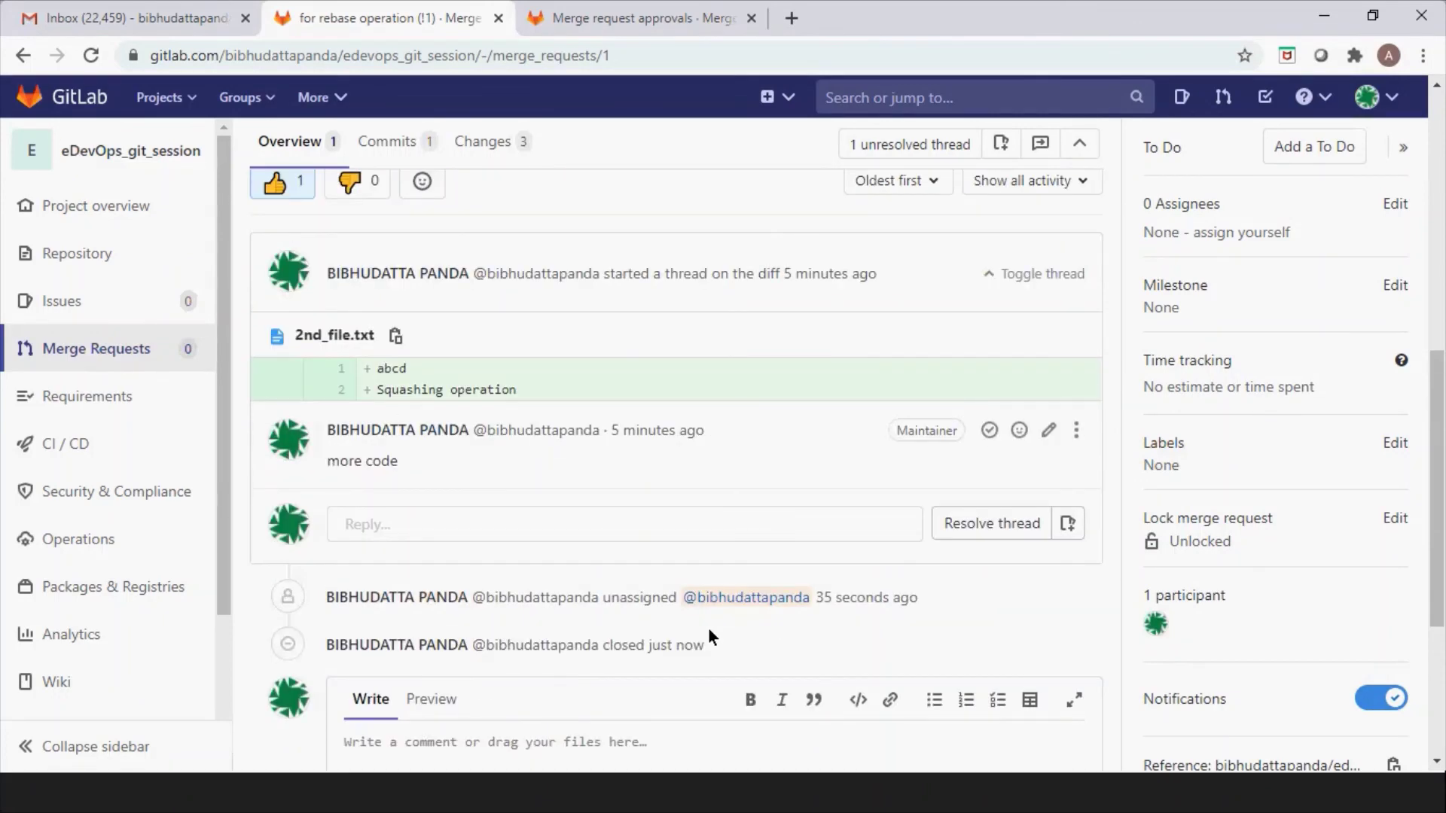
pyautogui.scroll(2, 707, 635)
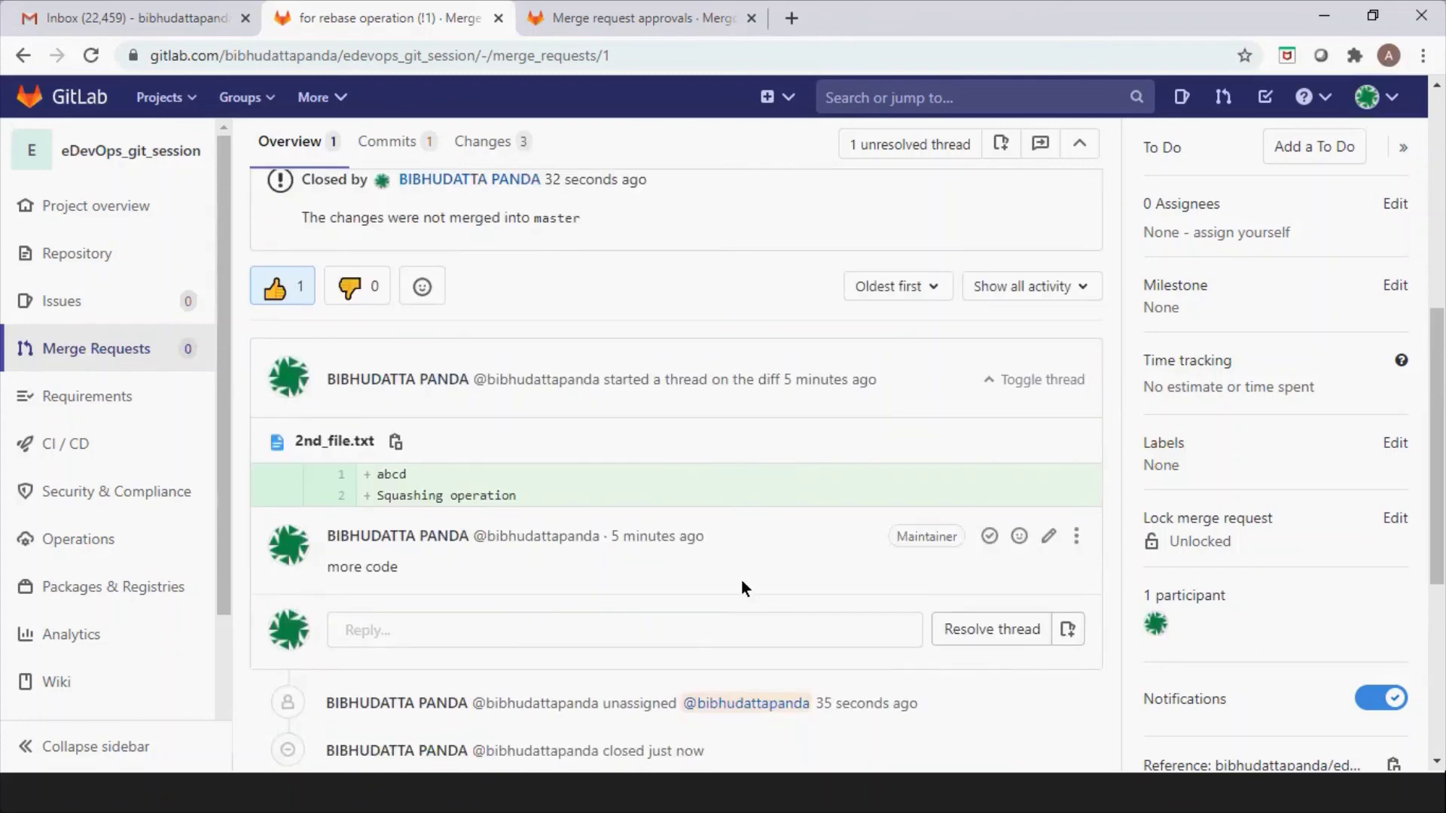
pyautogui.scroll(4, 740, 584)
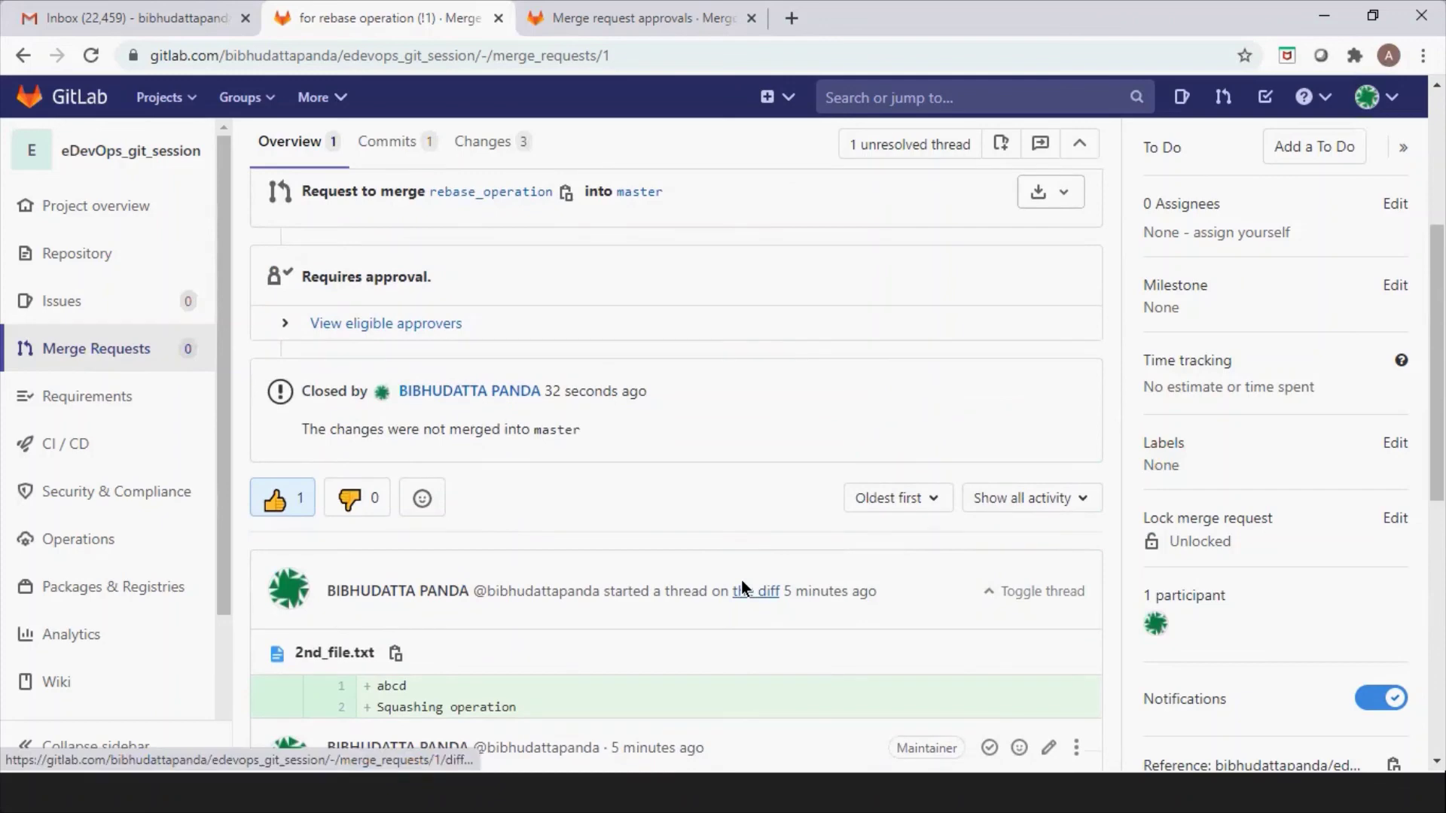
pyautogui.scroll(2, 741, 581)
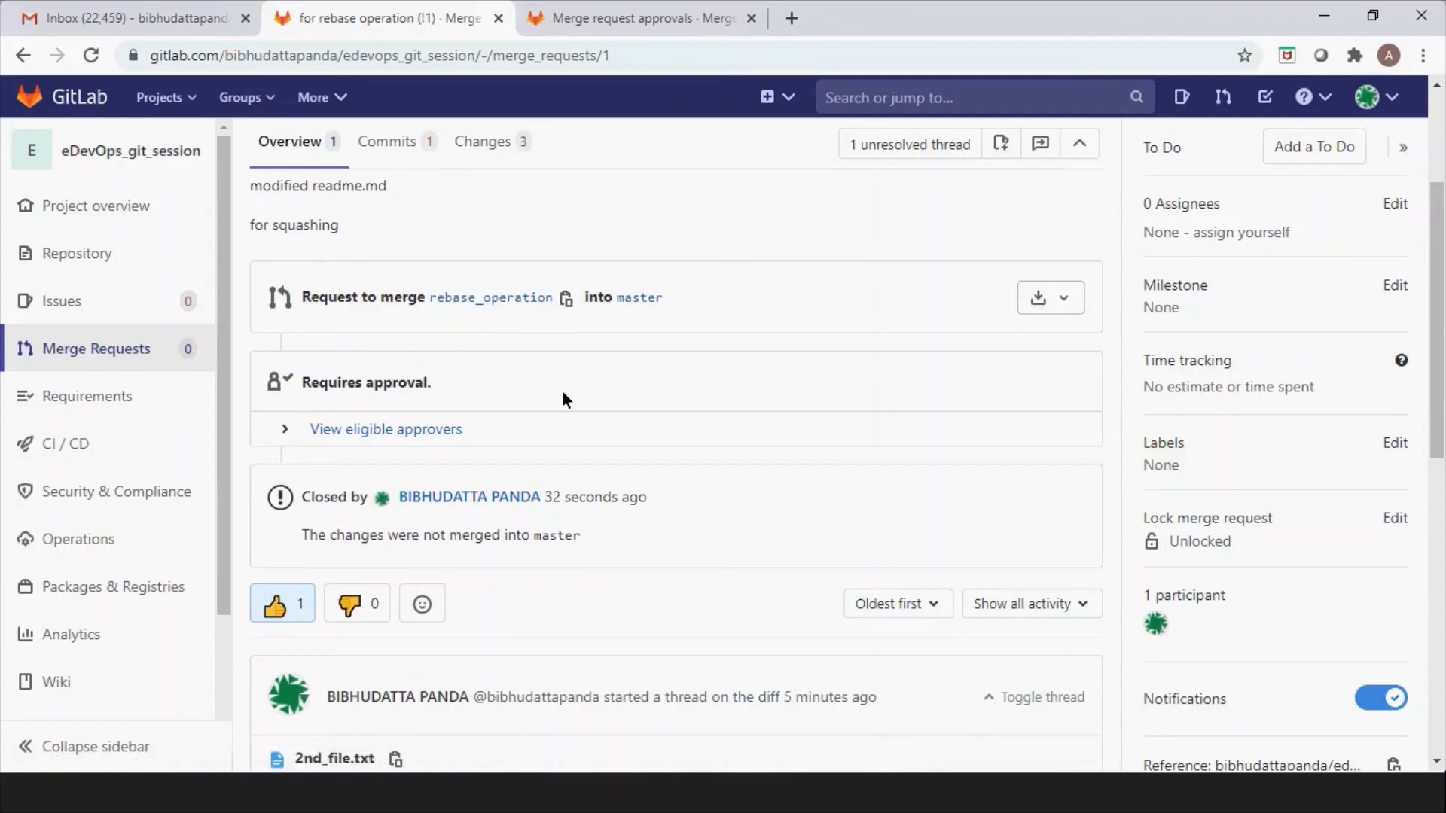
pyautogui.scroll(3, 565, 392)
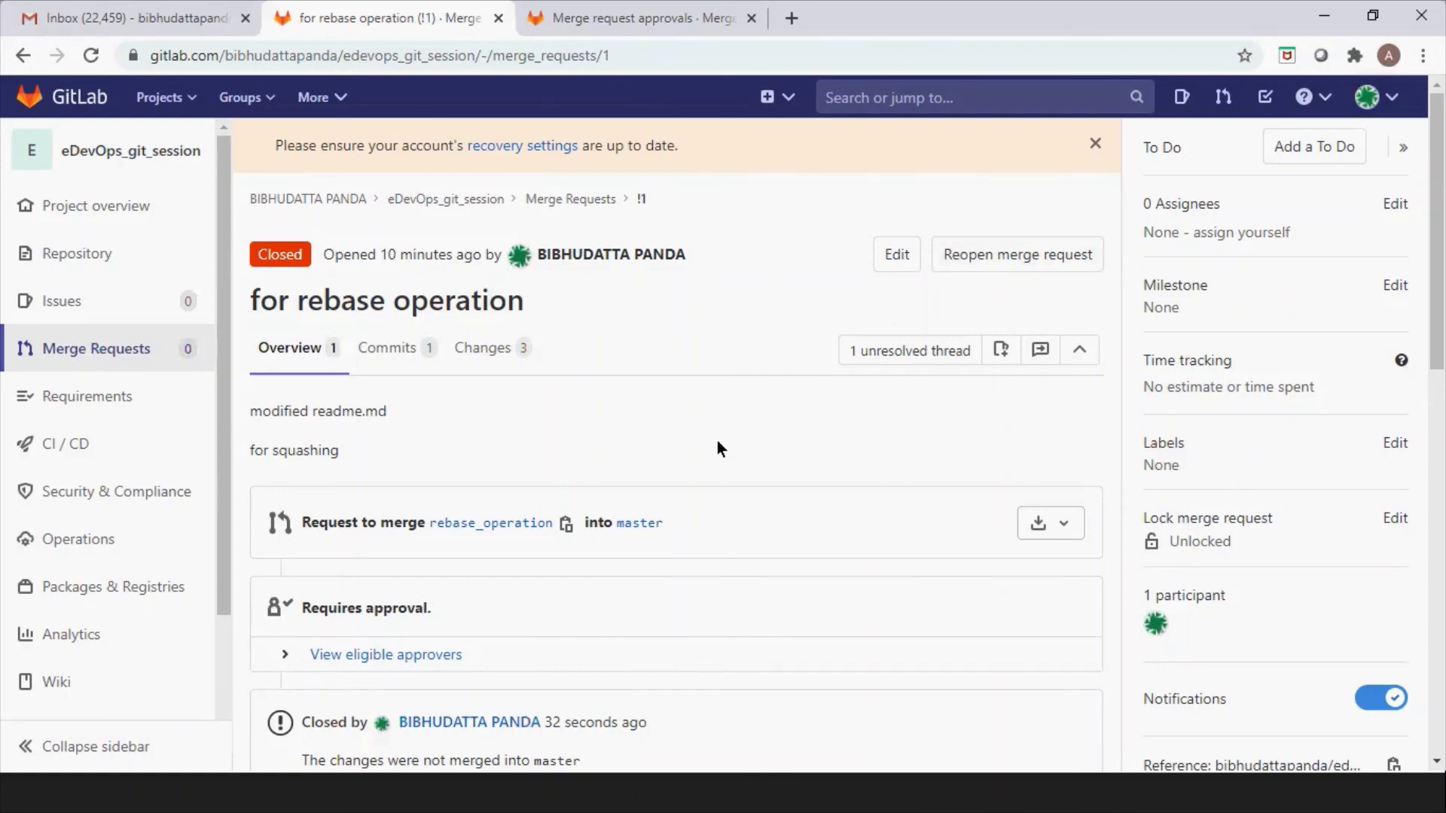
# Reopen the "for rebase operation" merge request and examine its eligible approvers and merge section.
pyautogui.hotkey('alt', 'Tab')
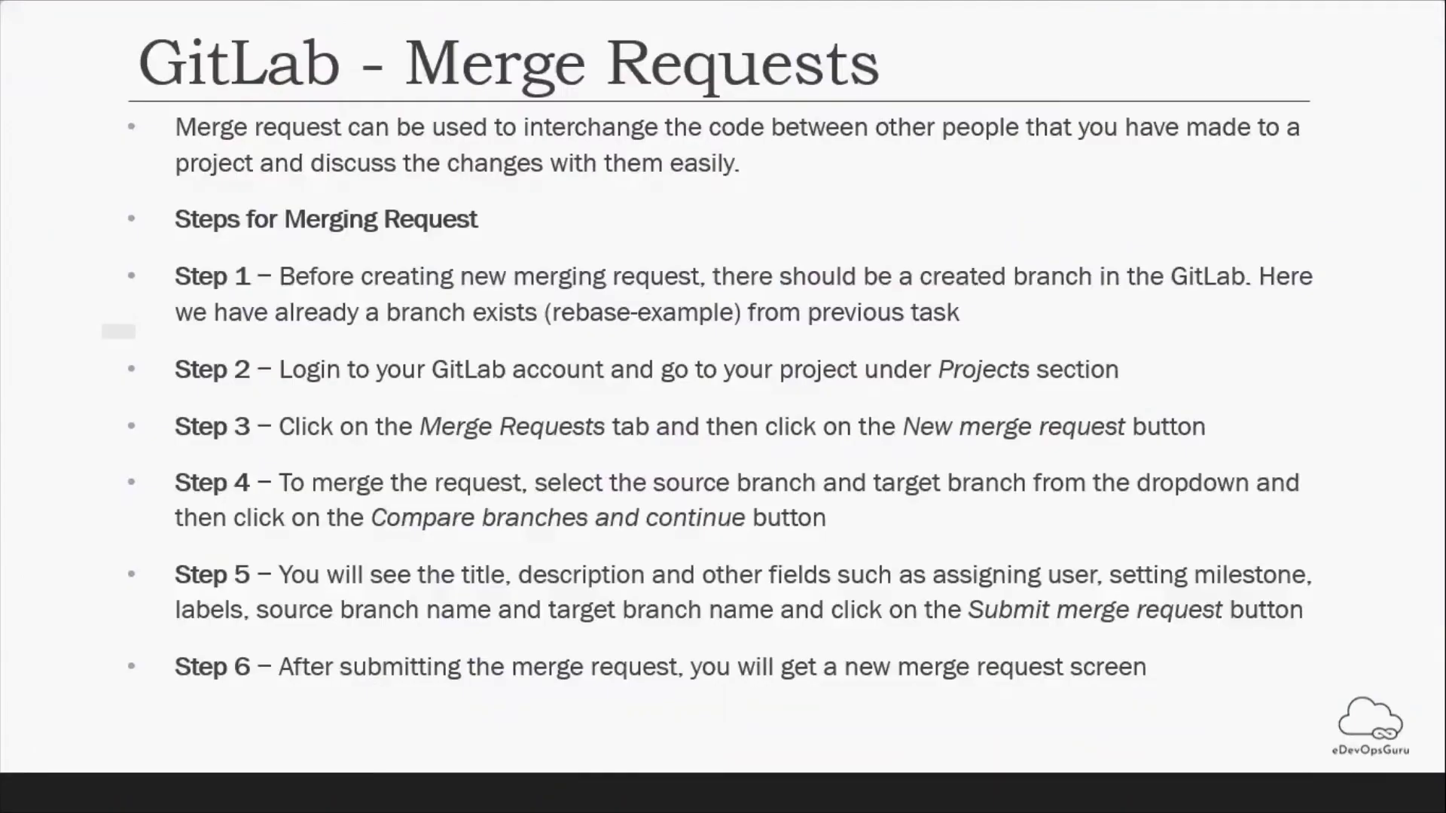
pyautogui.hotkey('alt', 'Tab')
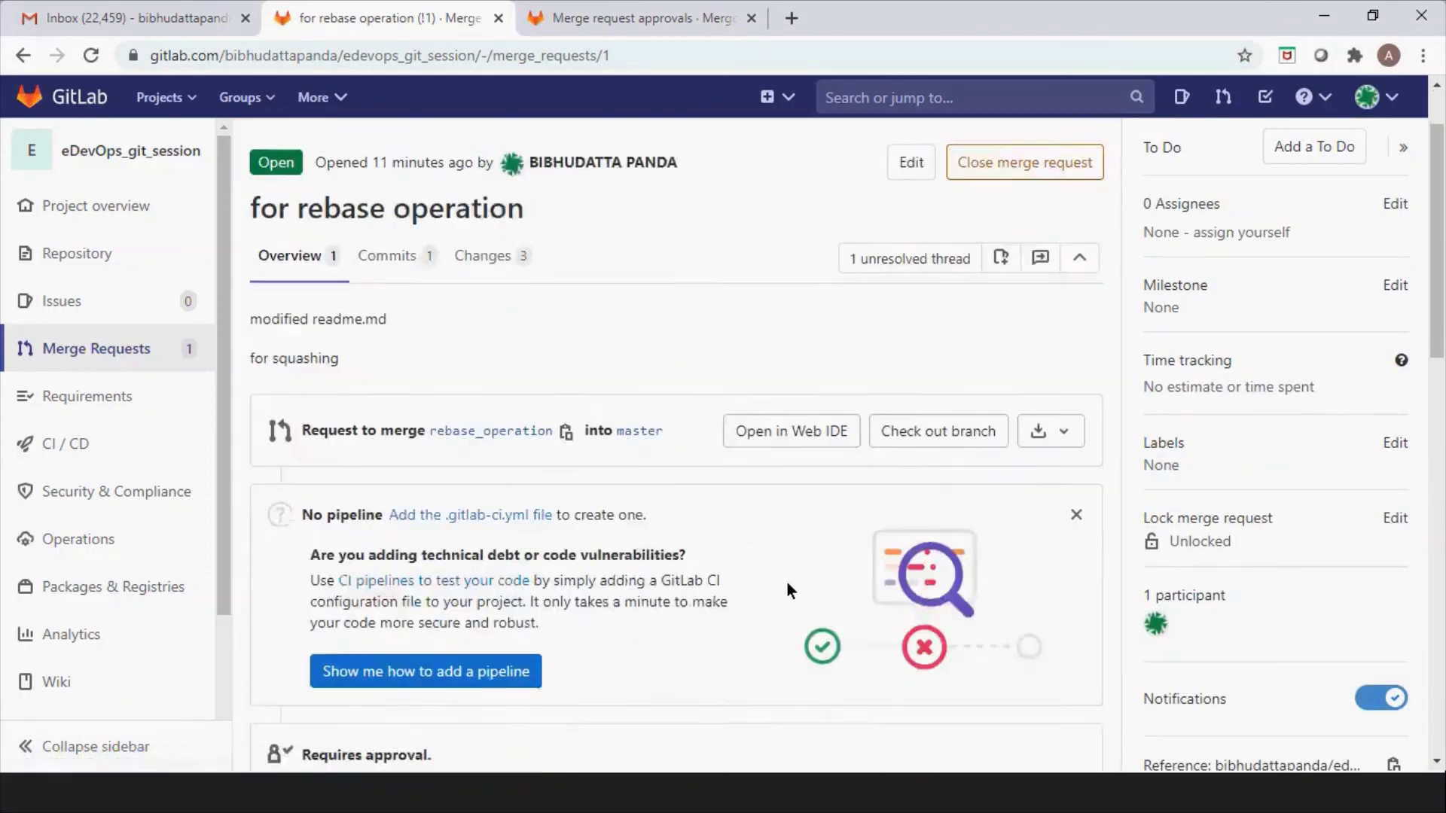
pyautogui.scroll(-5, 786, 581)
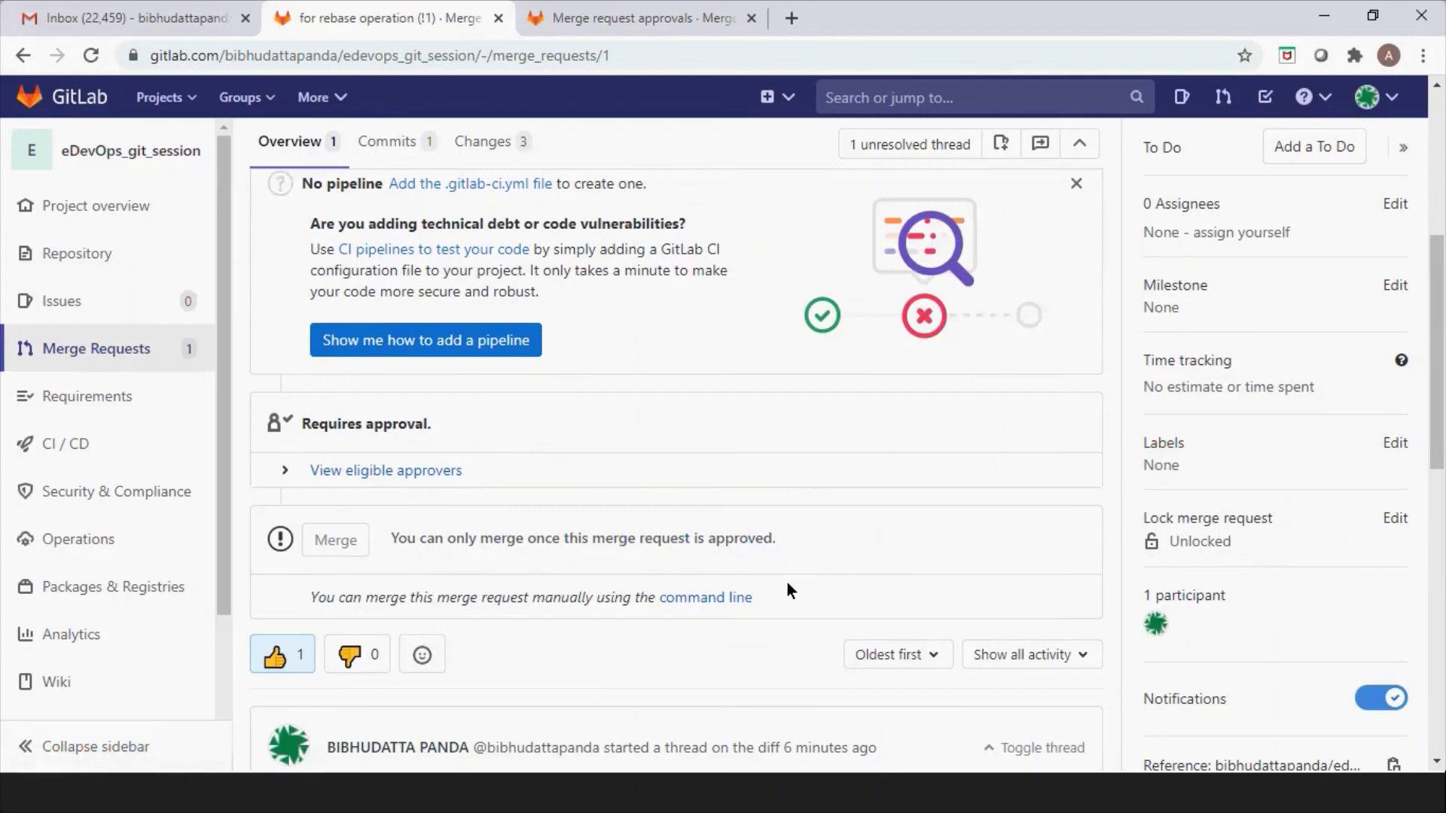
pyautogui.click(386, 471)
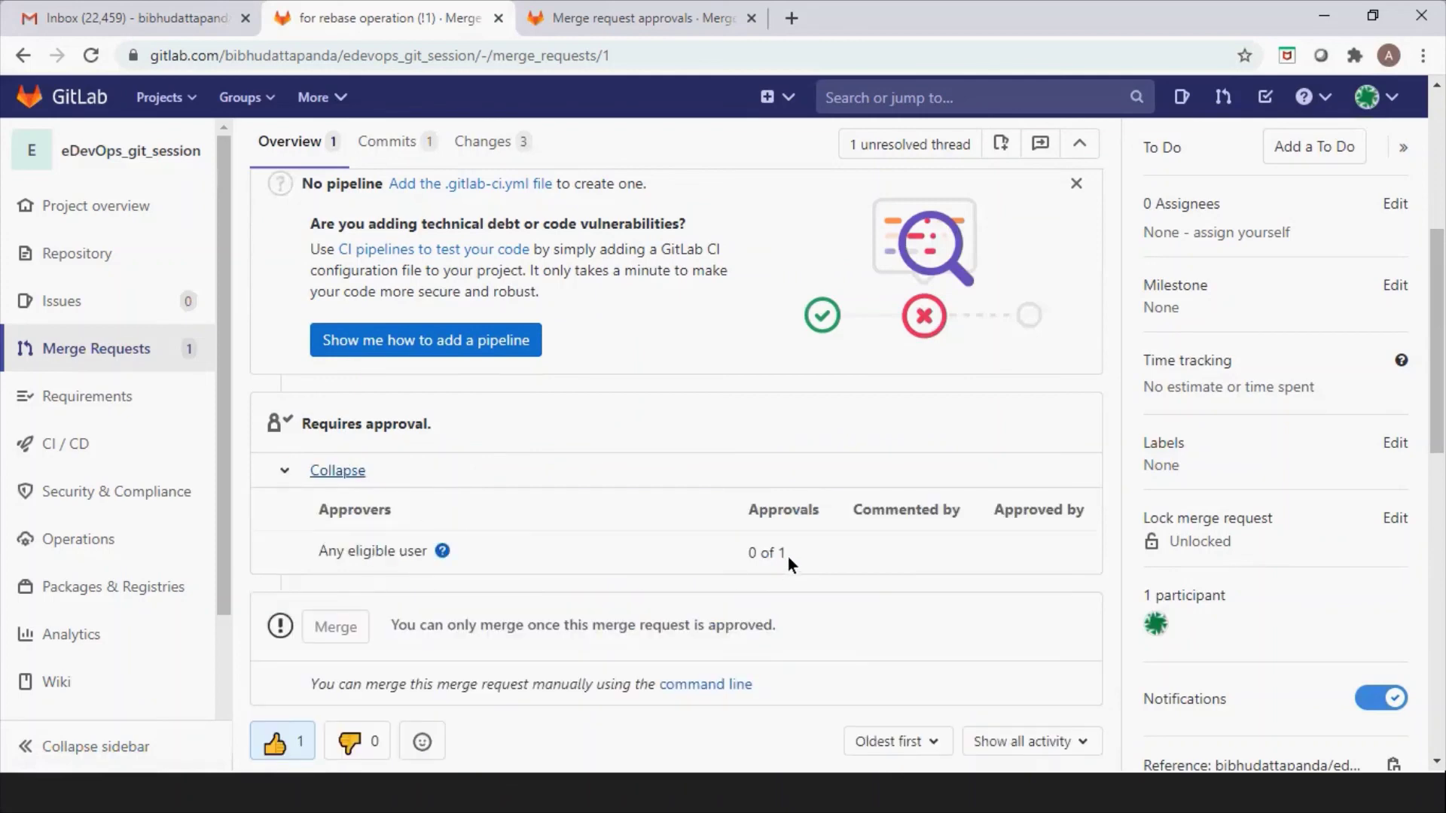
pyautogui.scroll(-3, 788, 553)
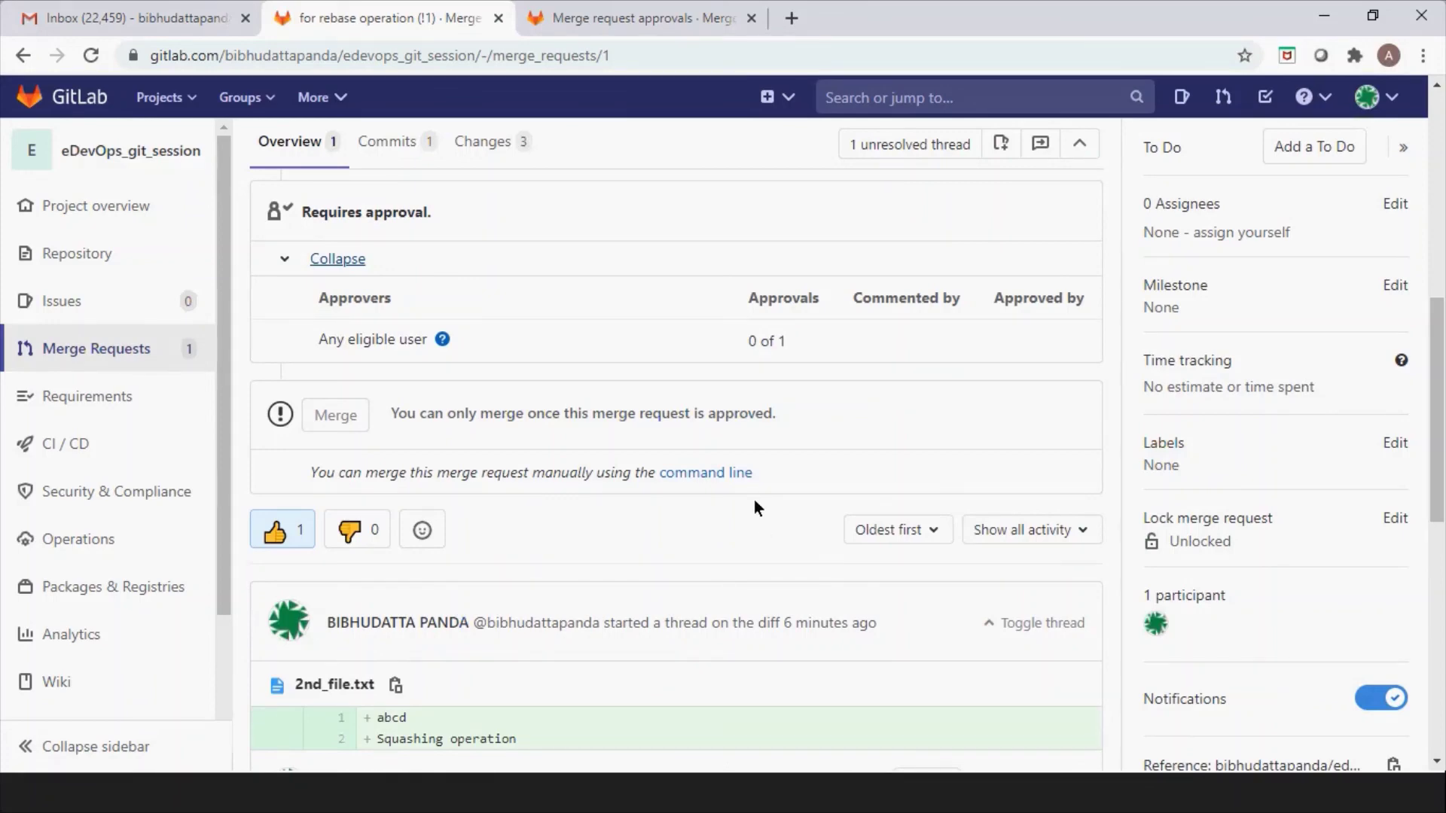
pyautogui.scroll(5, 752, 496)
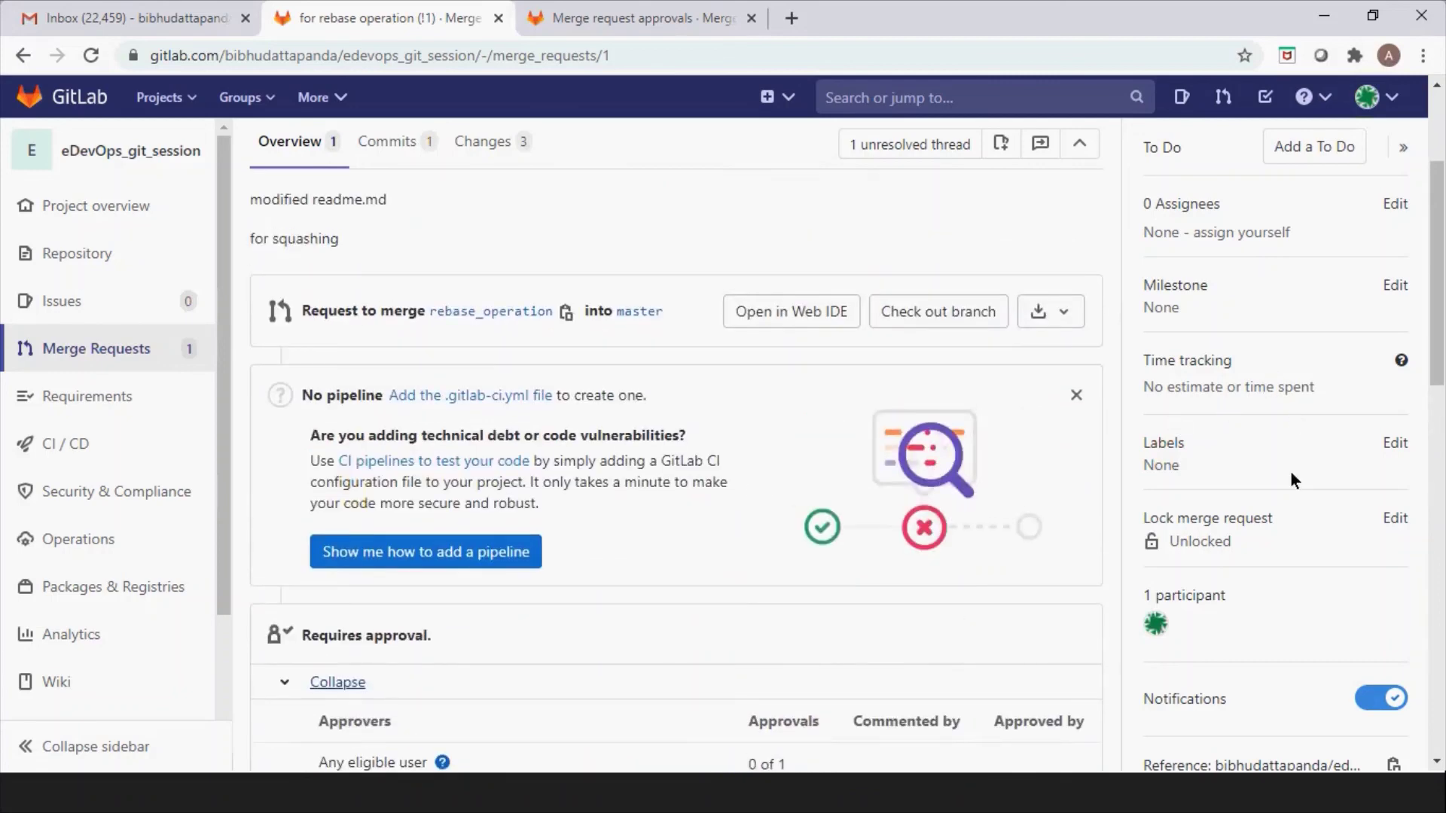
pyautogui.scroll(-1, 1298, 594)
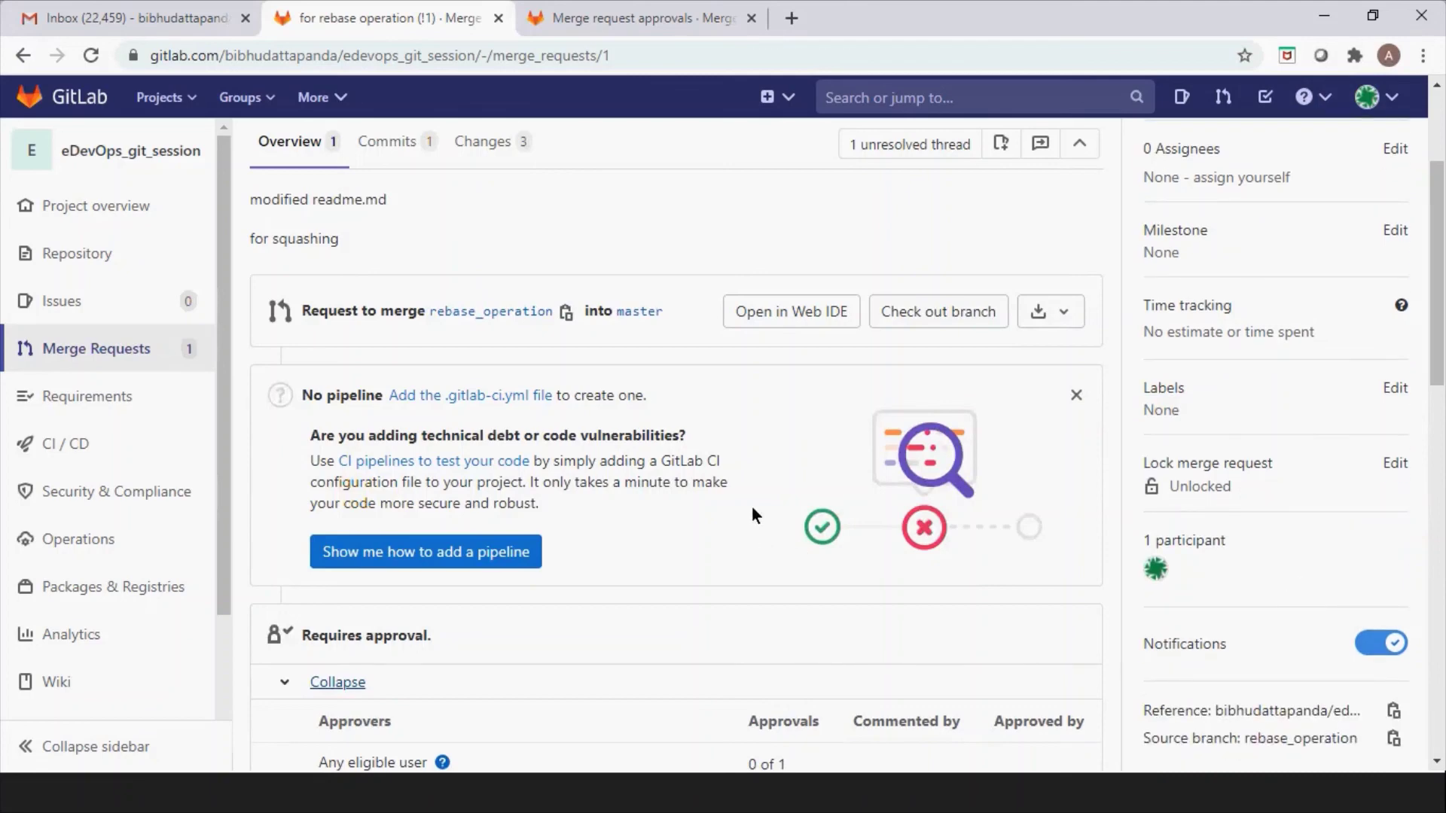
pyautogui.scroll(3, 722, 488)
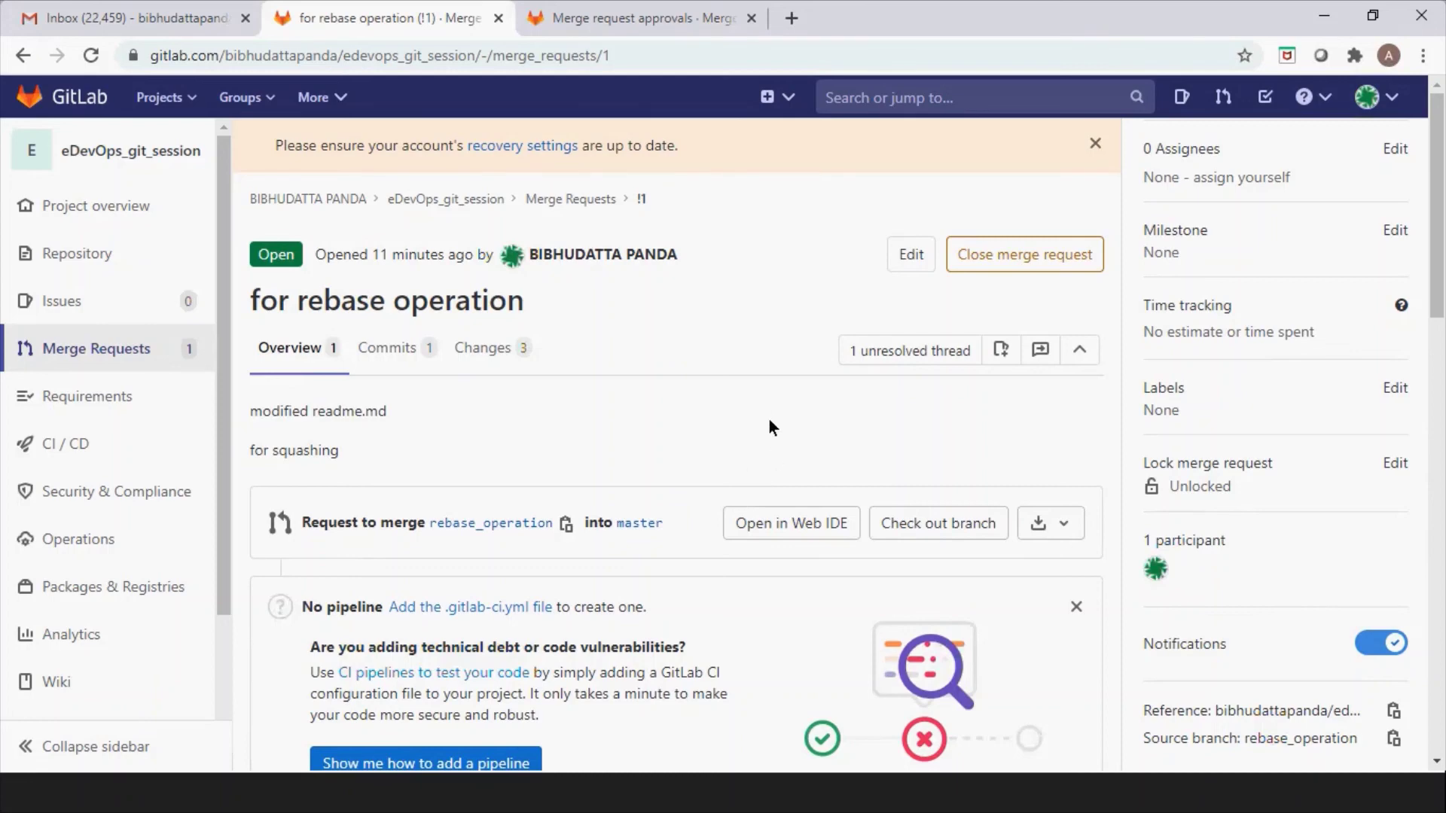
# Open the "for rebase operation" merge request for editing and find its approval rules.
pyautogui.click(912, 256)
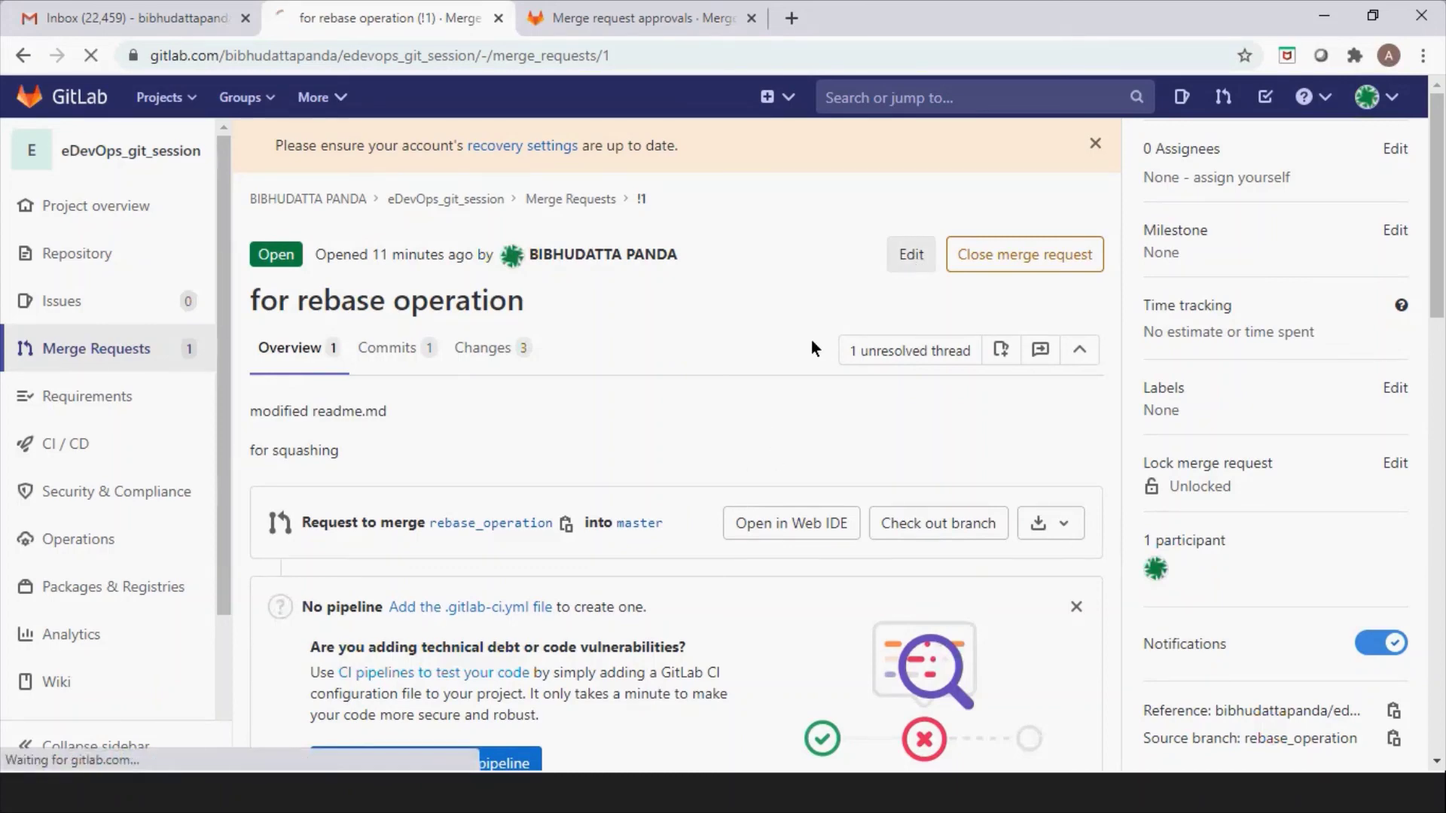
pyautogui.scroll(-7, 851, 527)
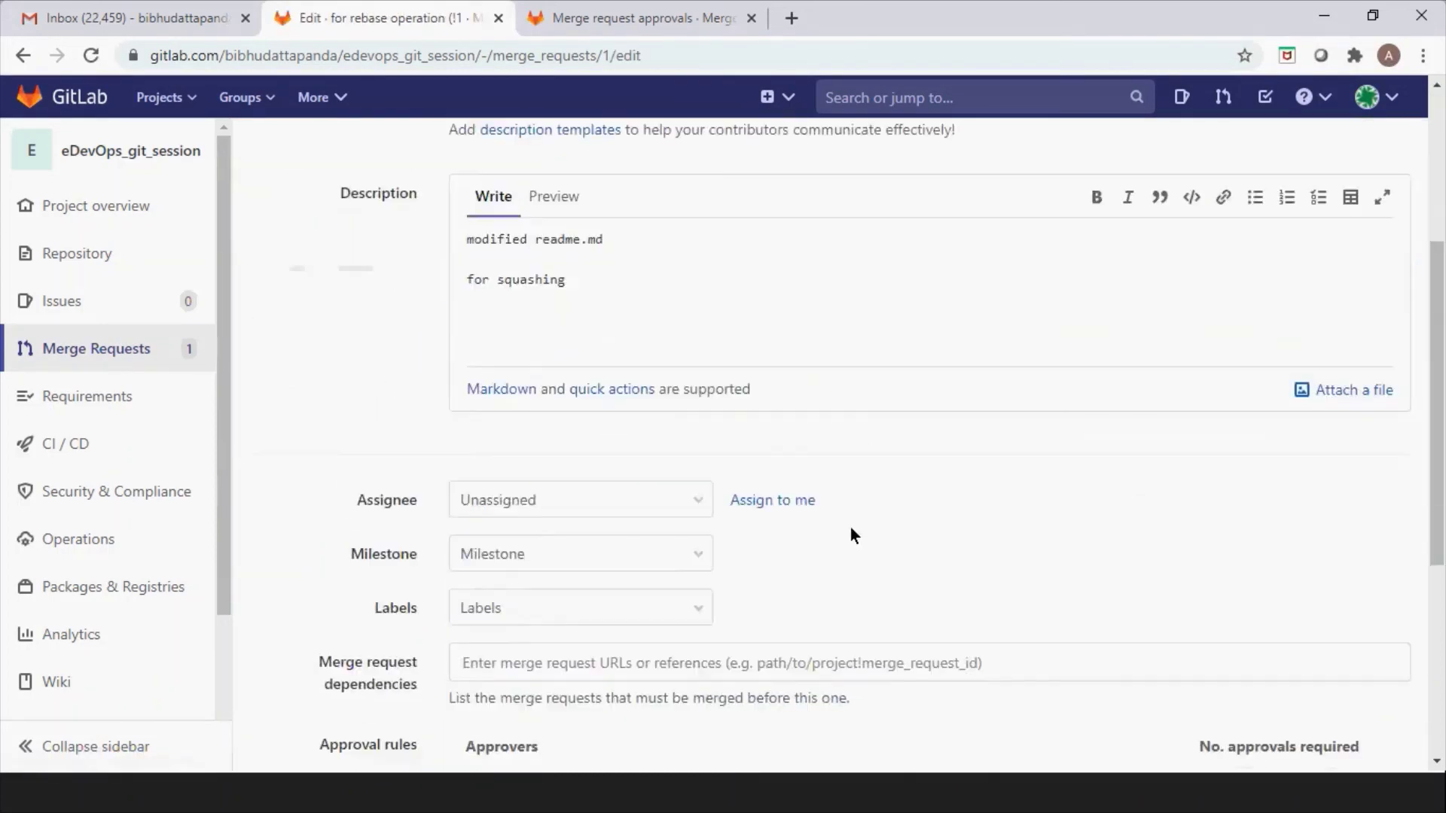
pyautogui.scroll(-3, 852, 531)
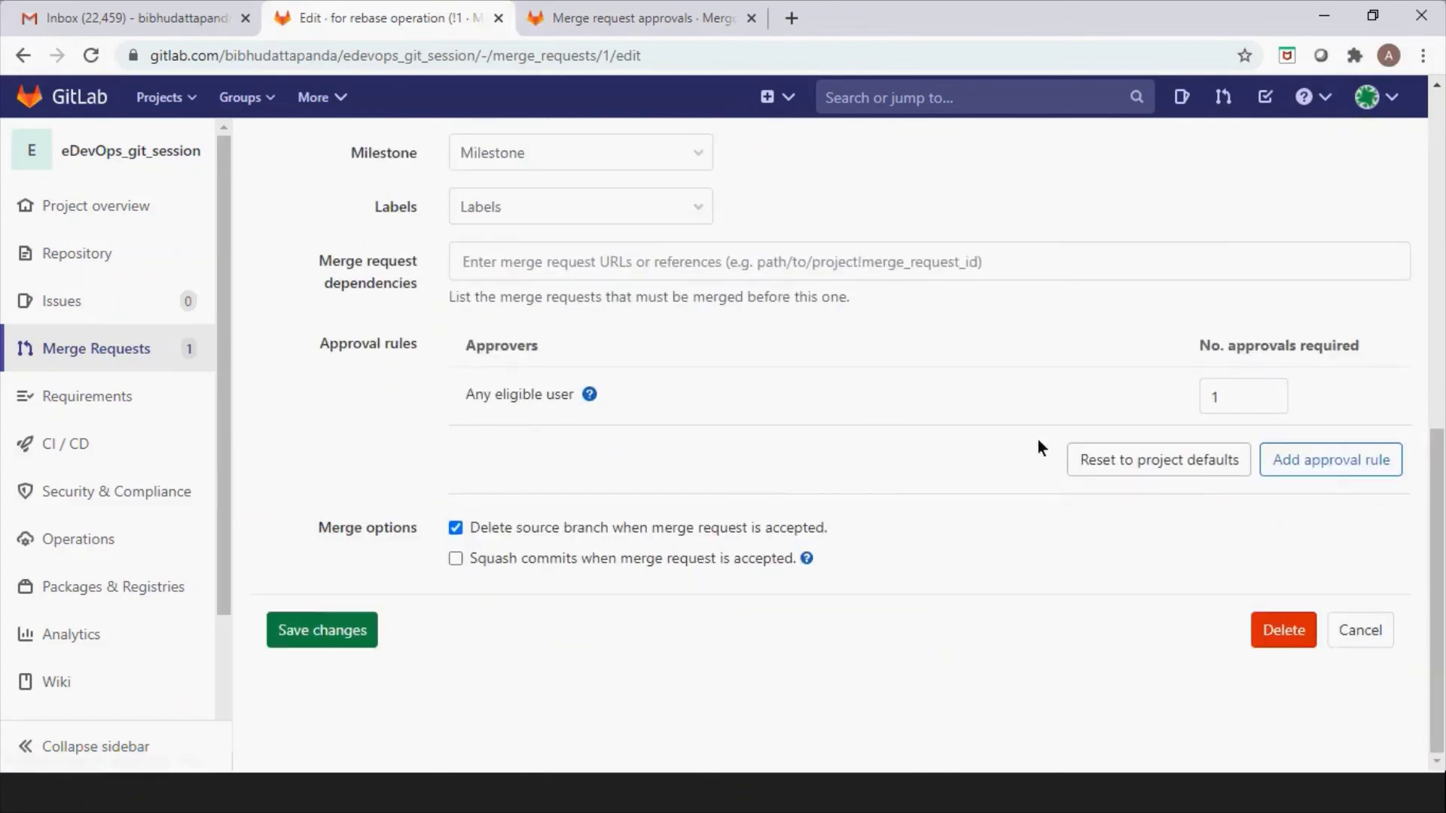
# Try 2 and 0 required approvals for any eligible user, and return the count to 1.
pyautogui.click(1230, 395)
pyautogui.click(1269, 391)
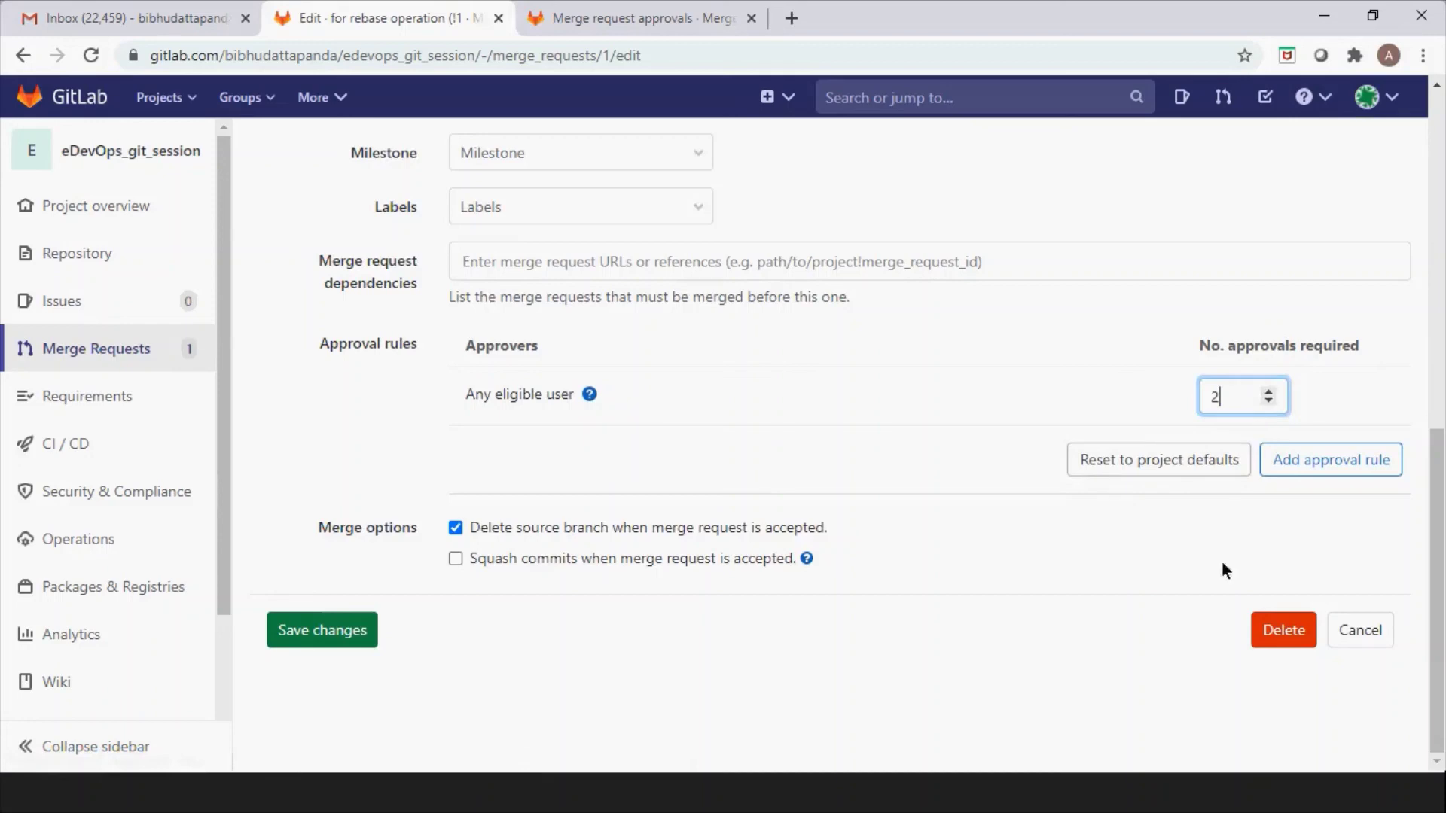
pyautogui.click(1268, 401)
pyautogui.click(1268, 401)
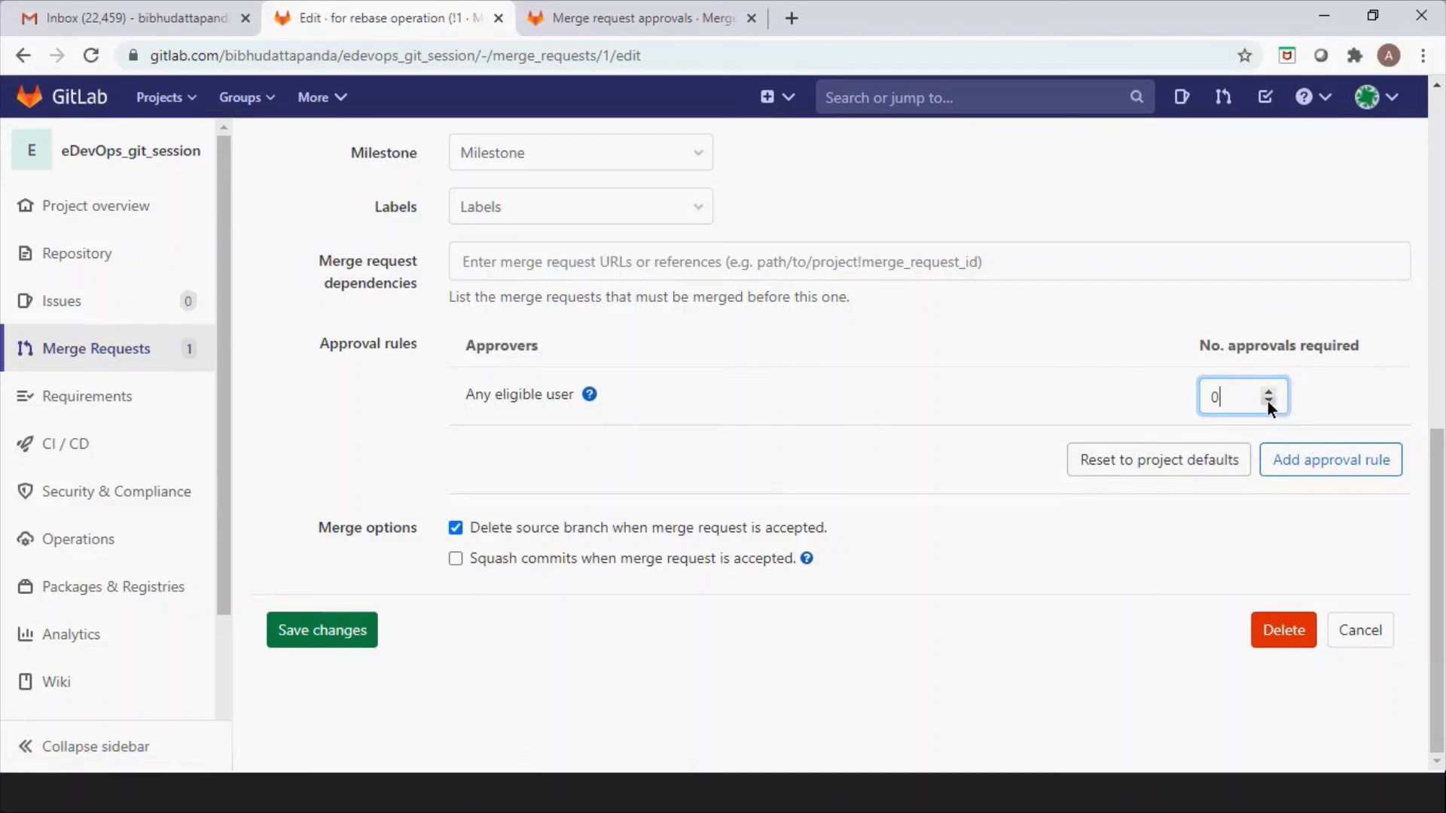
pyautogui.click(1086, 572)
pyautogui.click(1268, 390)
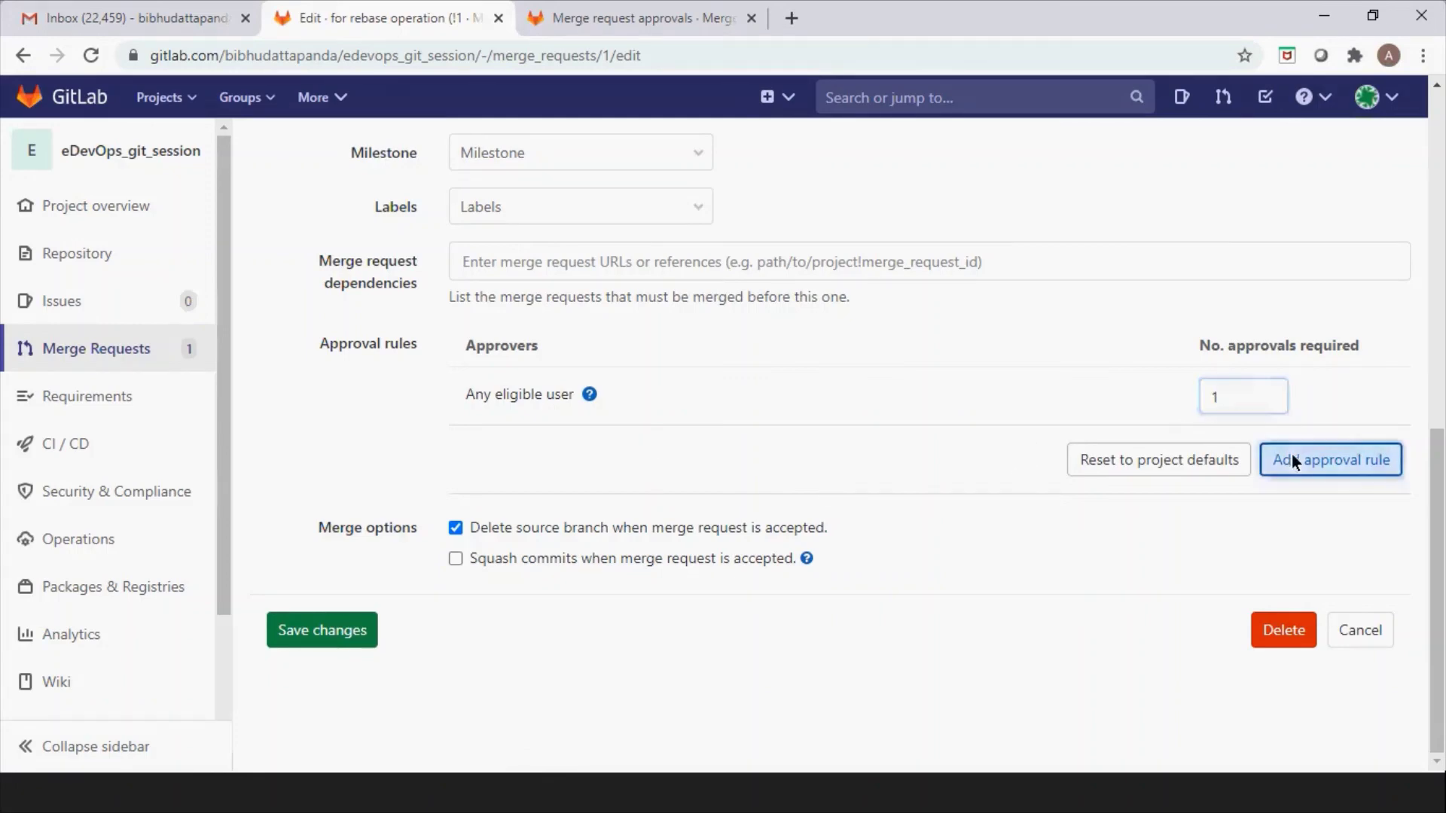
# Add an approval rule named QA with the suggested project member as its approver.
pyautogui.click(1325, 459)
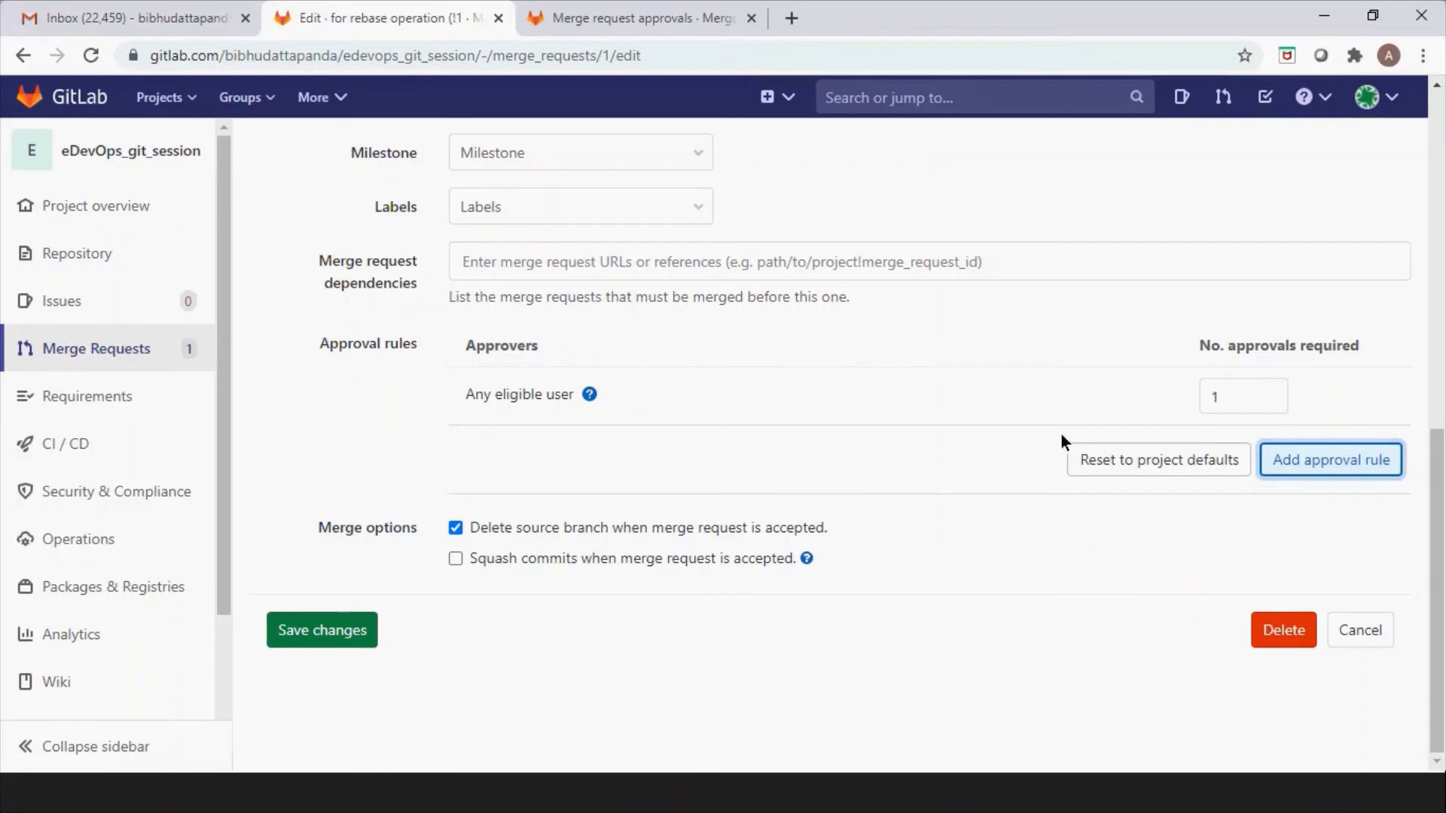
pyautogui.click(1307, 459)
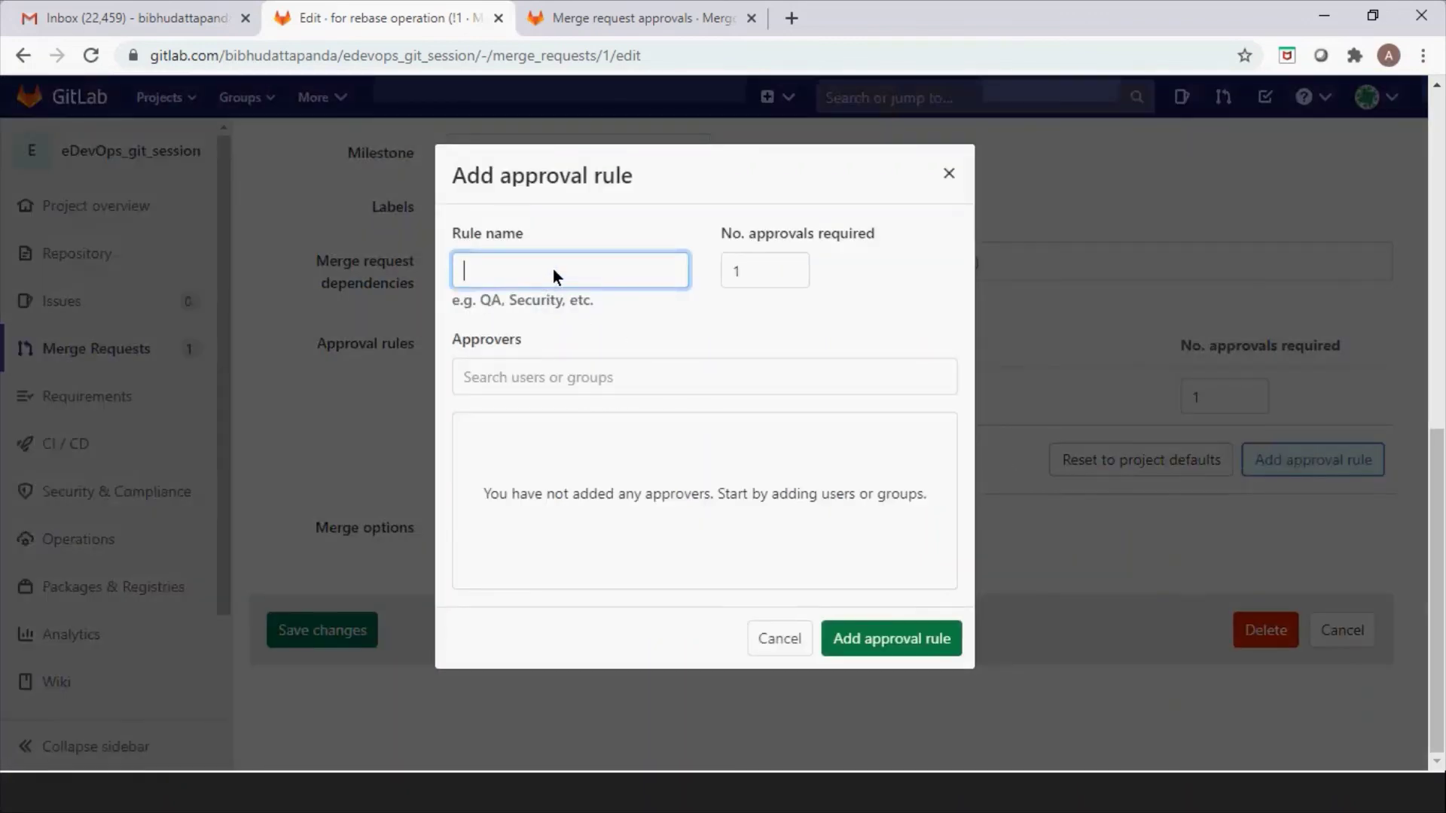
pyautogui.write('QA')
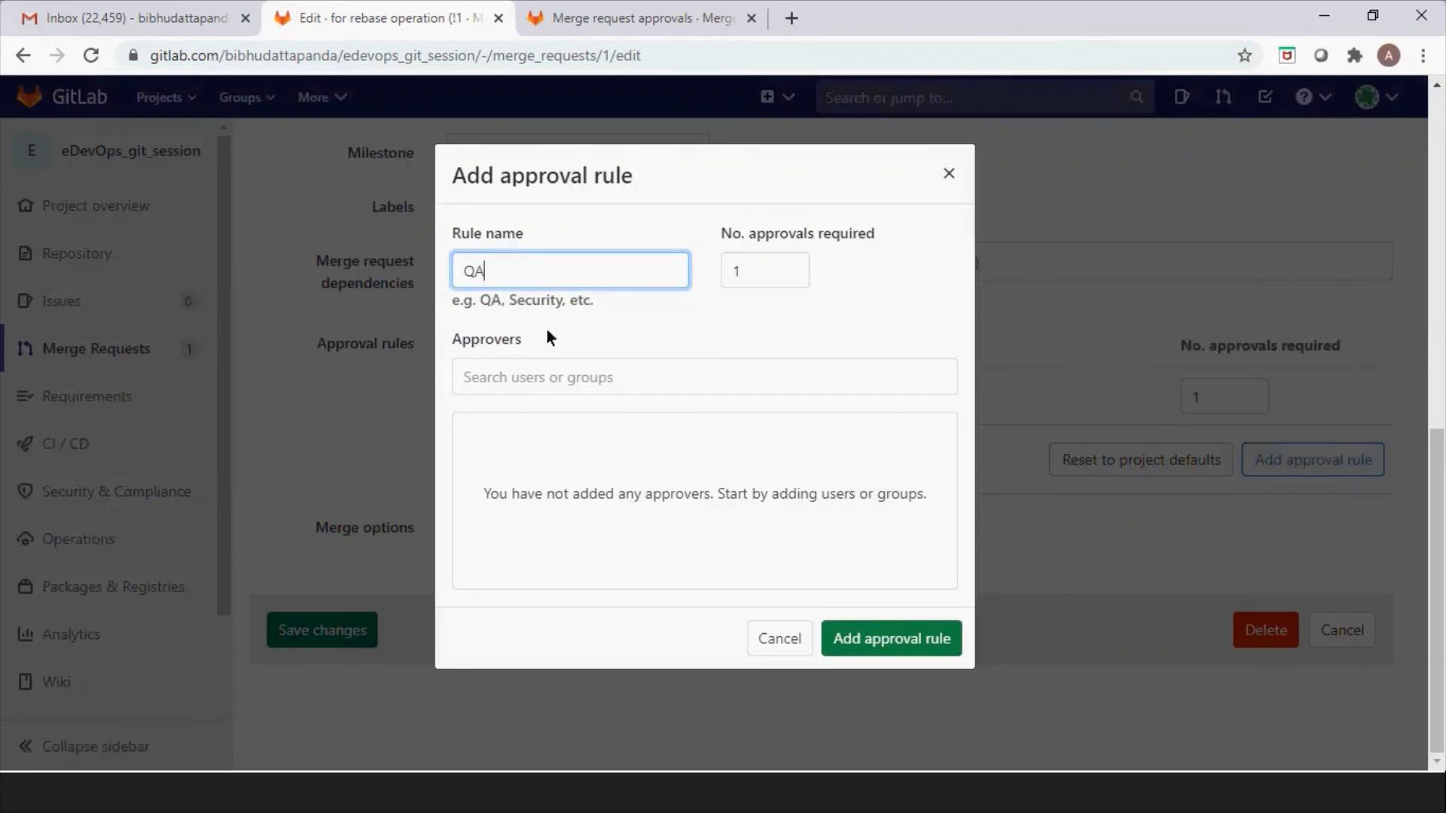
pyautogui.click(505, 377)
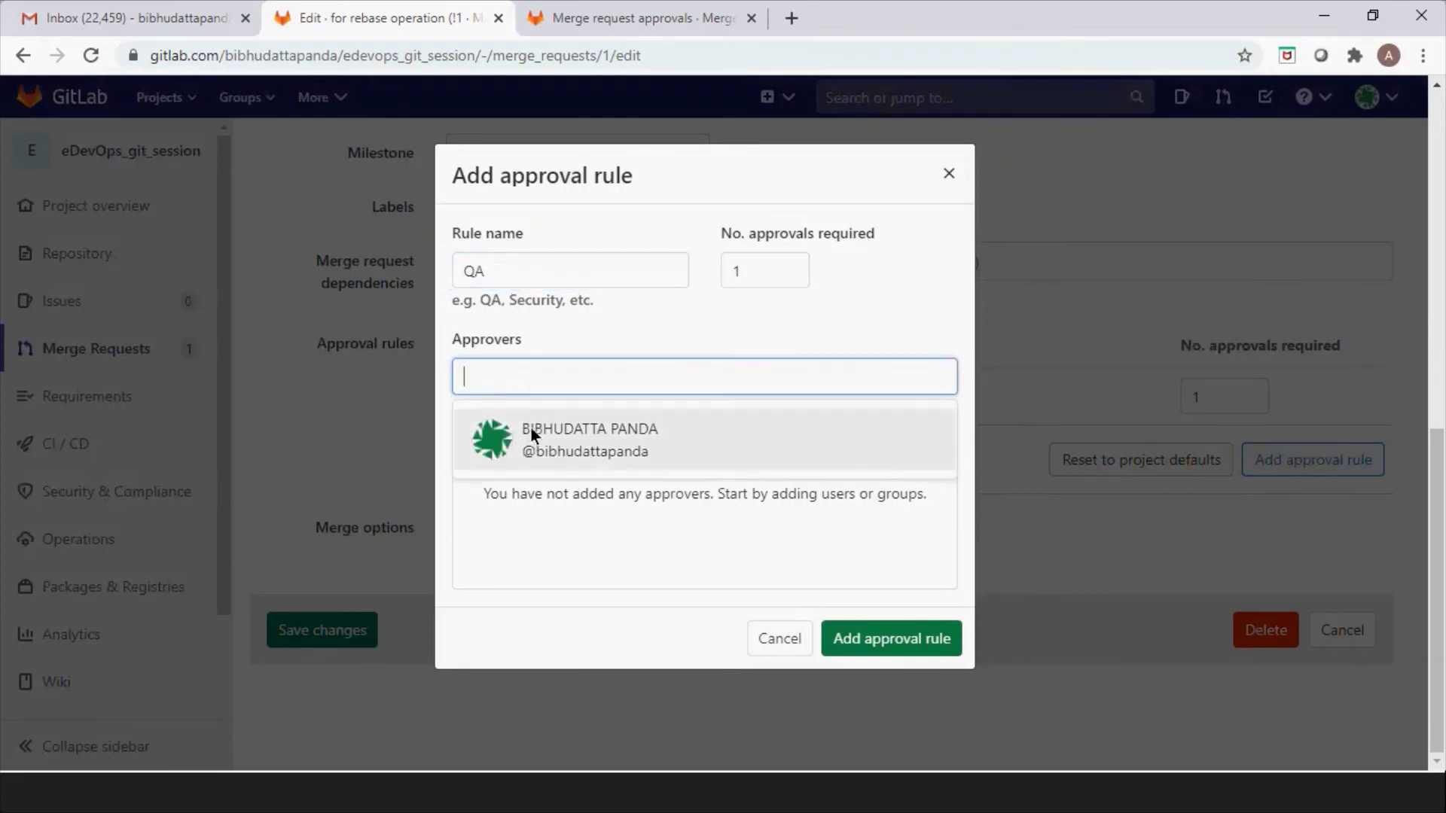
pyautogui.click(532, 429)
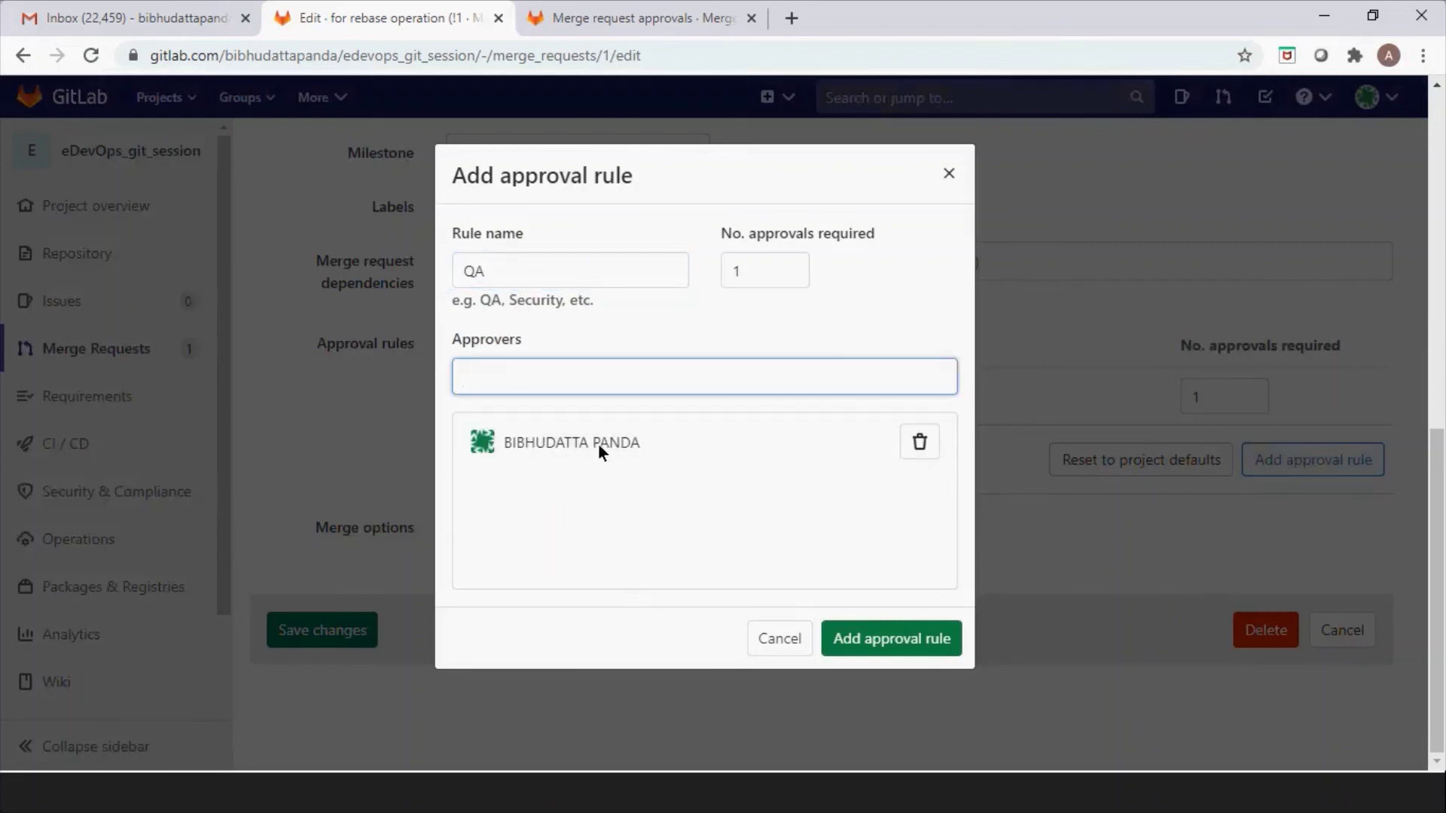
pyautogui.click(888, 637)
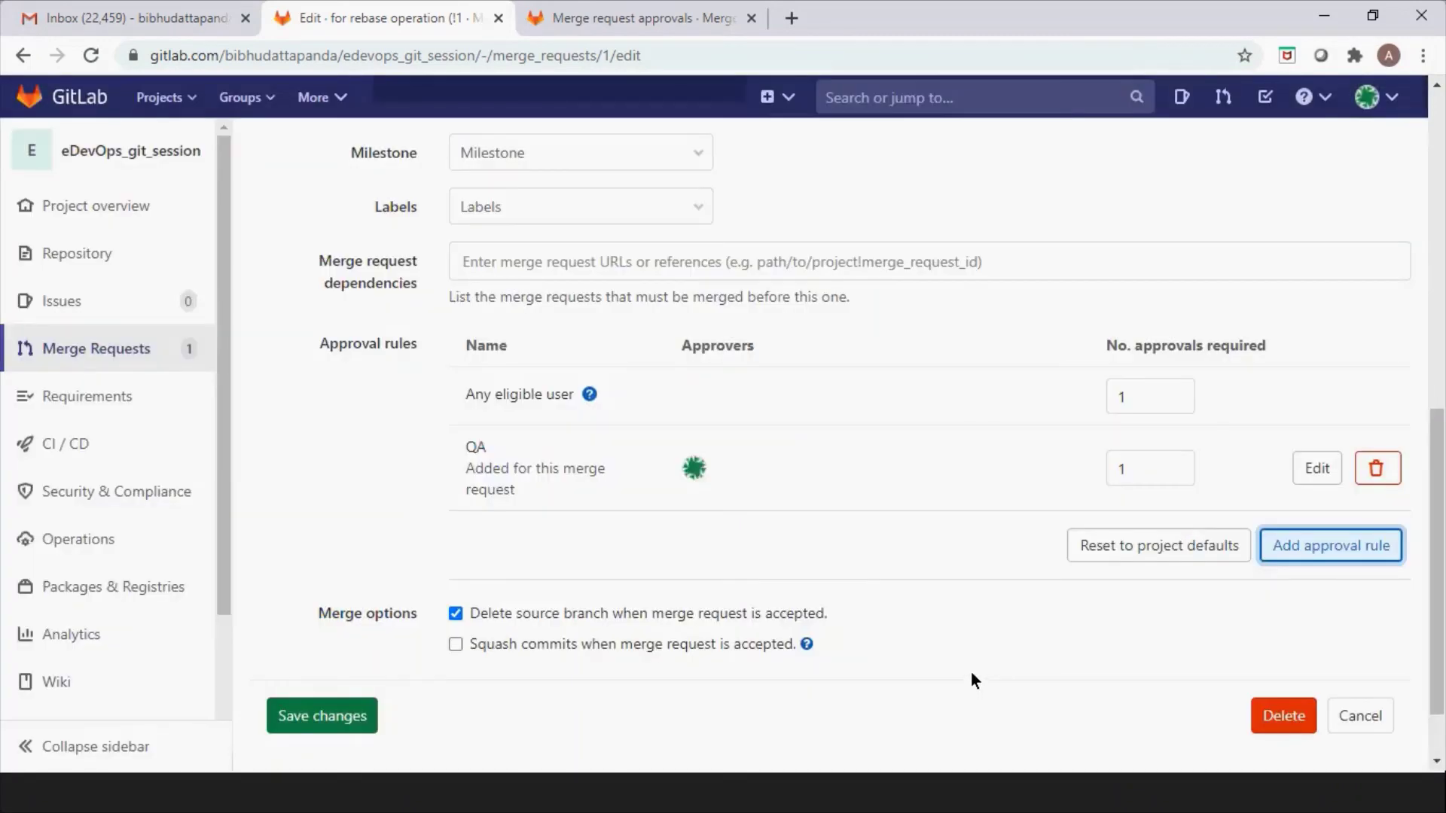
# Save the merge request changes and check its approval requirement.
pyautogui.click(328, 716)
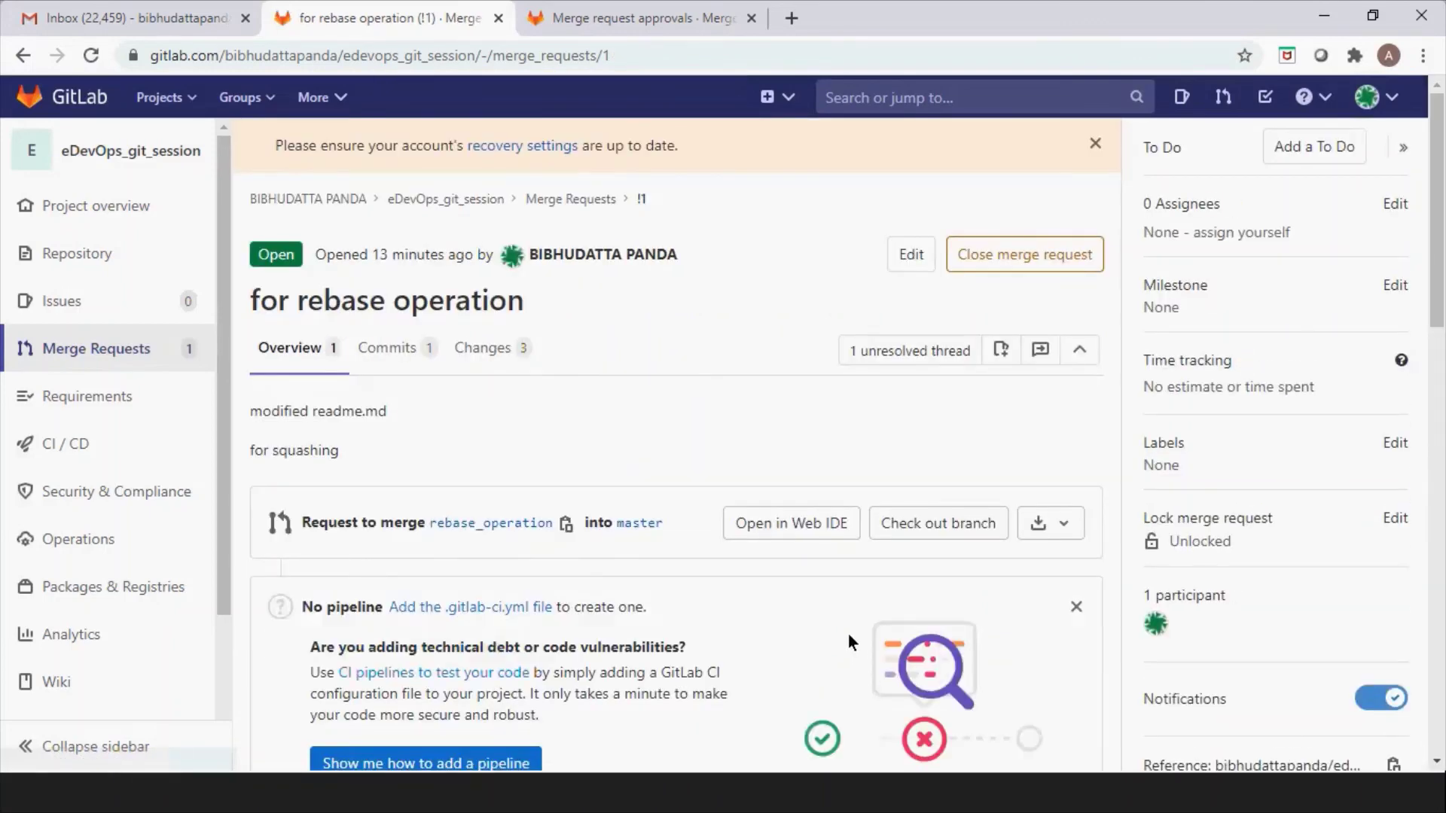
pyautogui.scroll(-4, 848, 634)
pyautogui.scroll(-3, 849, 638)
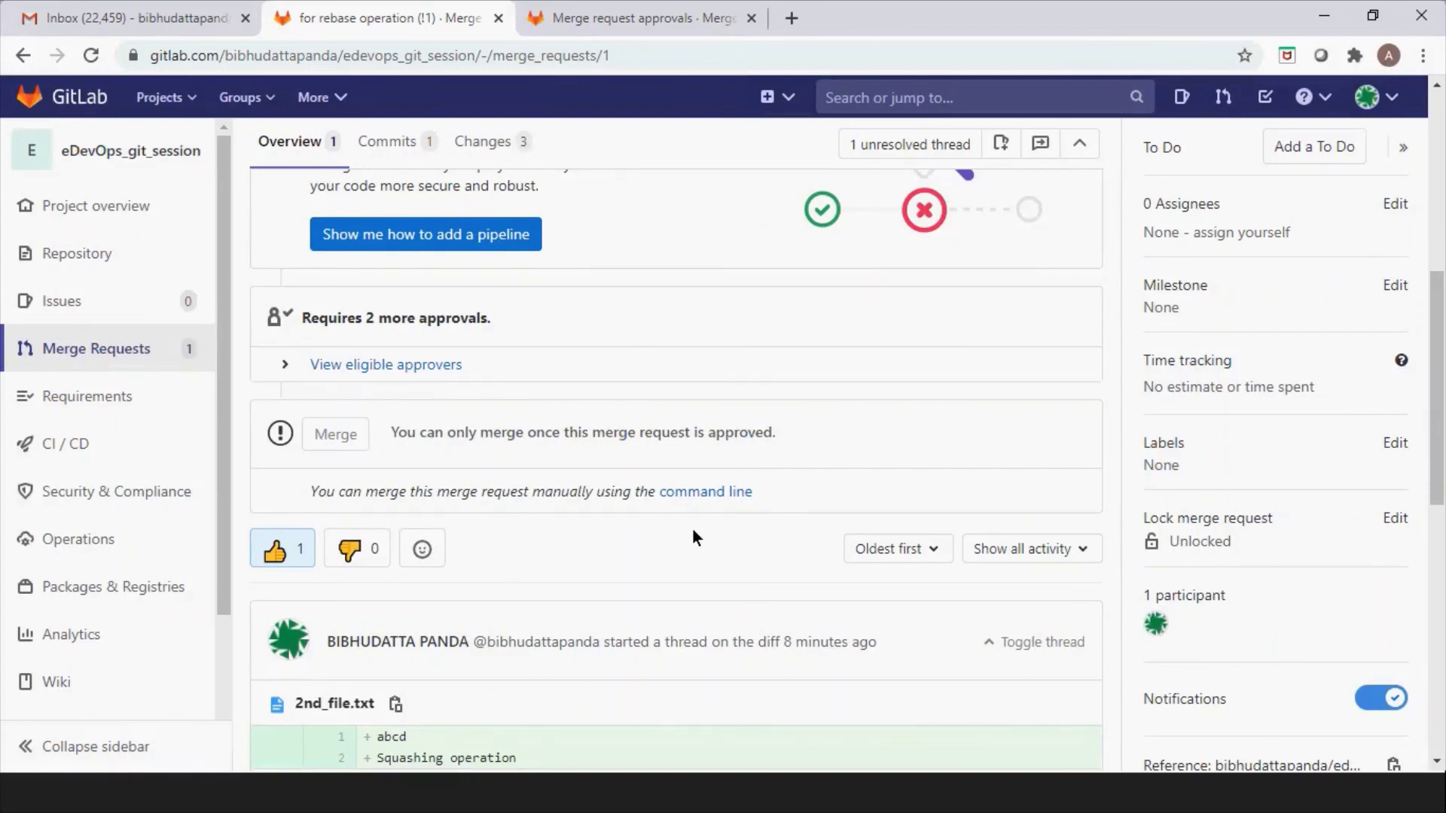
pyautogui.scroll(1, 692, 535)
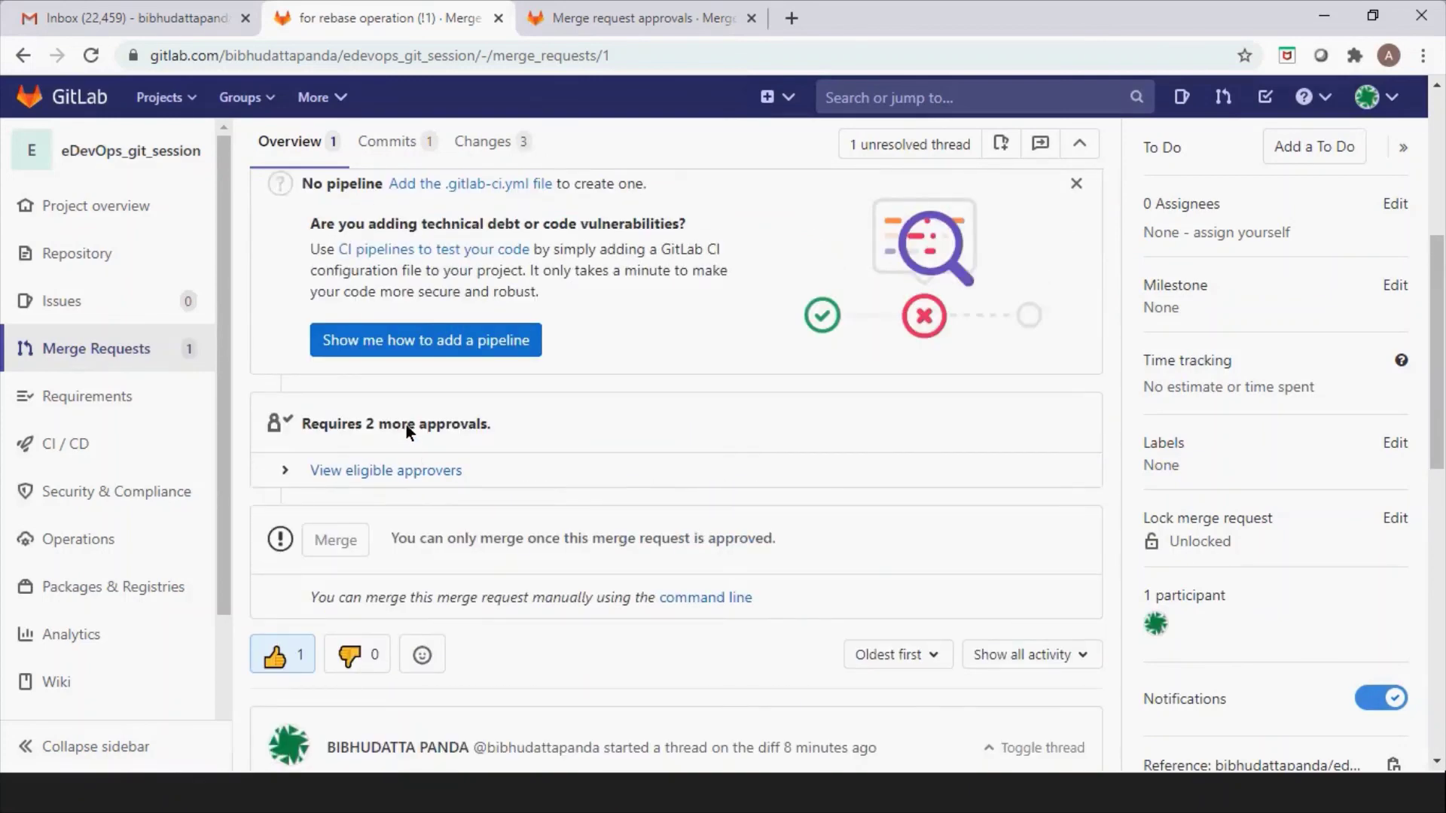
# Assign the "for rebase operation" merge request to the listed project member.
pyautogui.click(279, 658)
pyautogui.click(1395, 203)
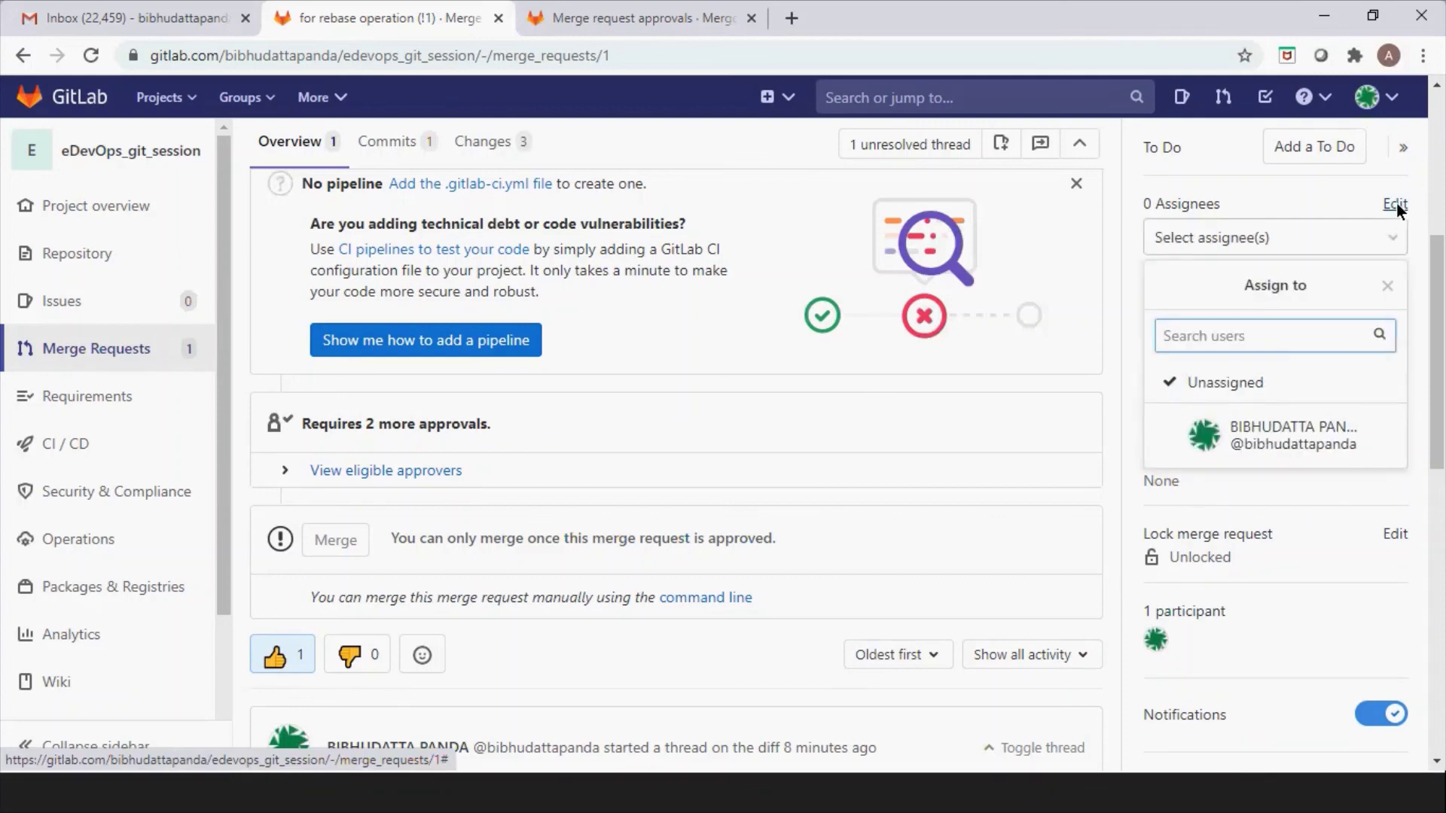
pyautogui.click(1288, 431)
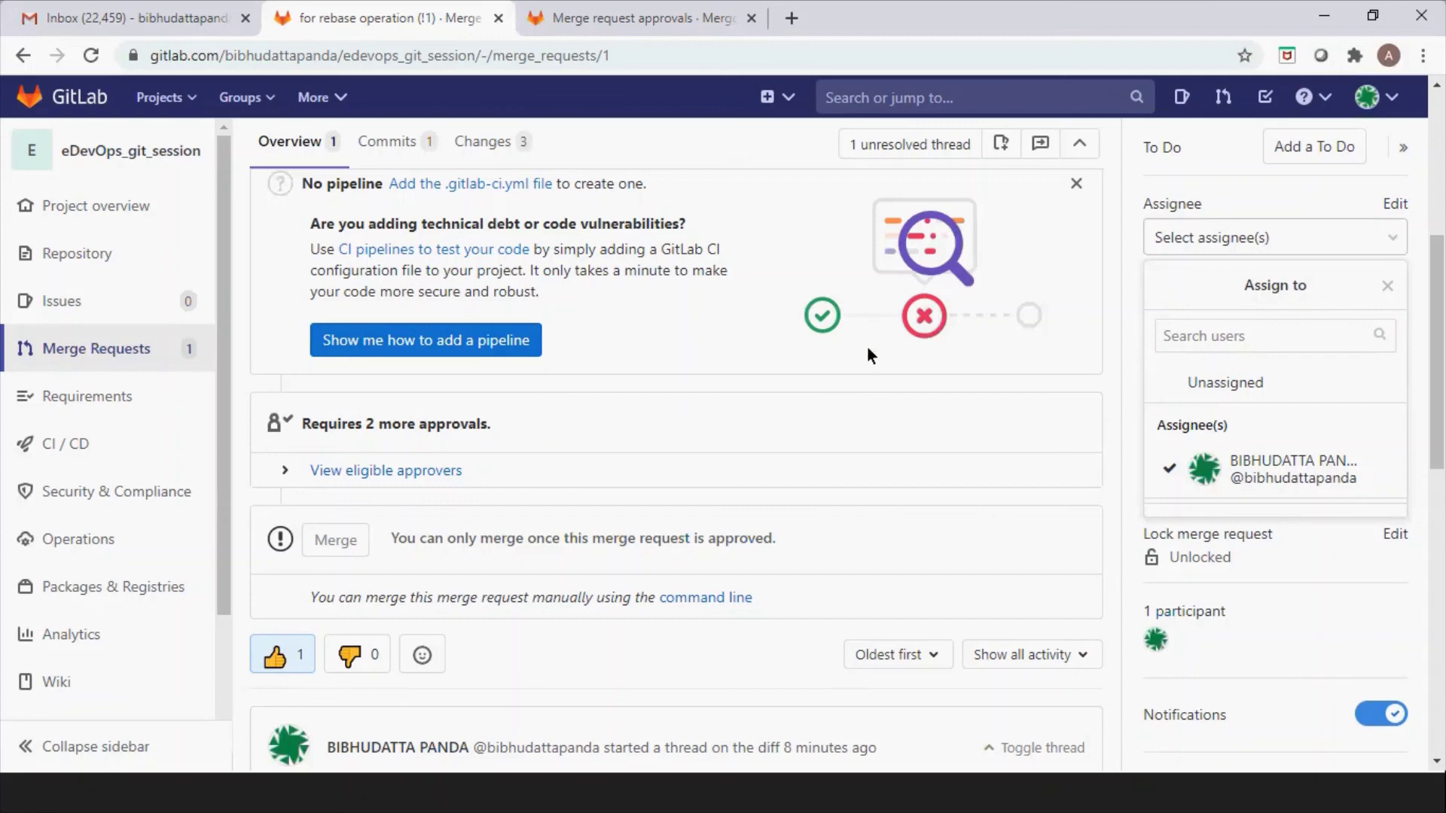
pyautogui.scroll(2, 866, 348)
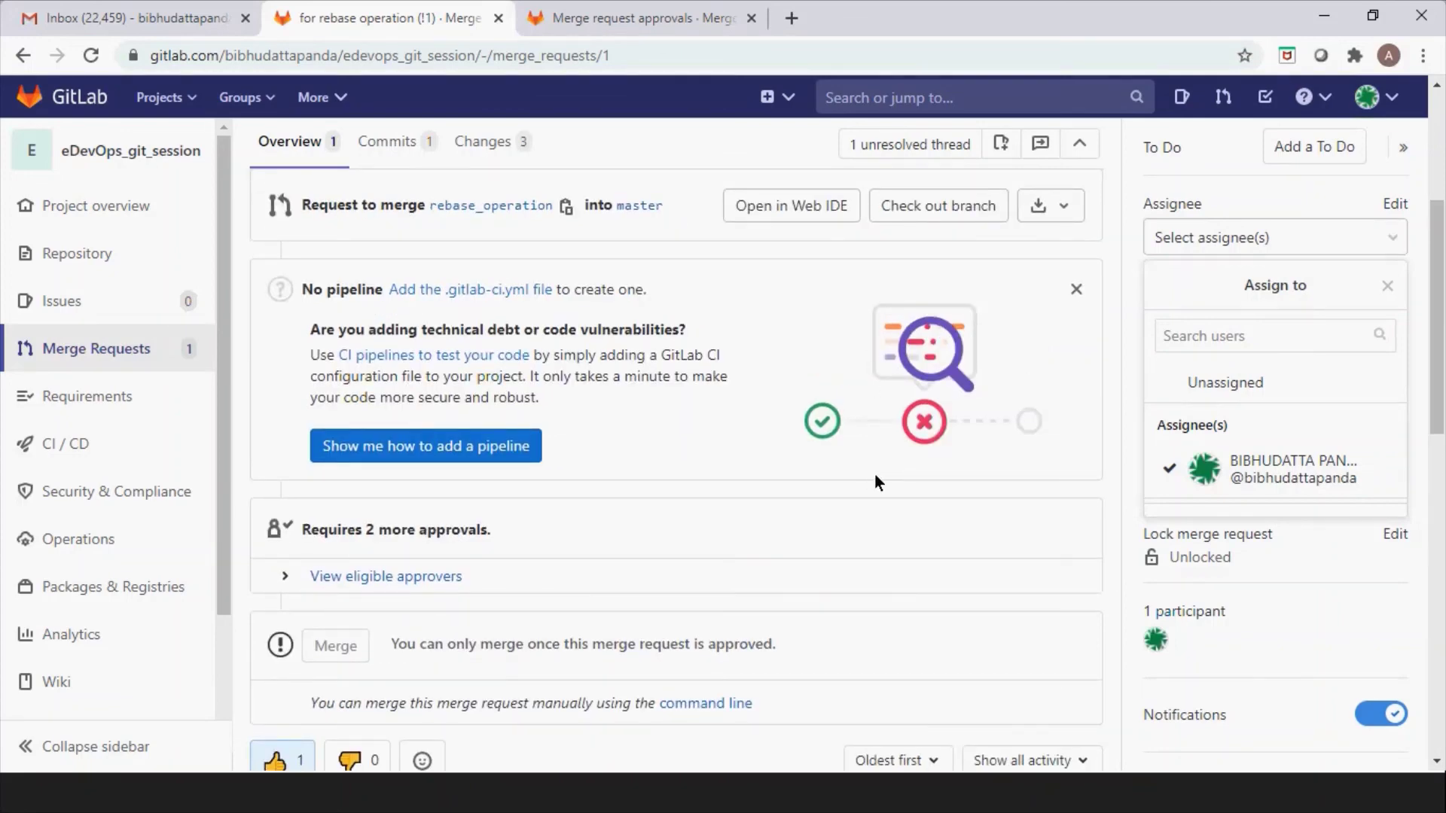
pyautogui.scroll(-1, 1299, 612)
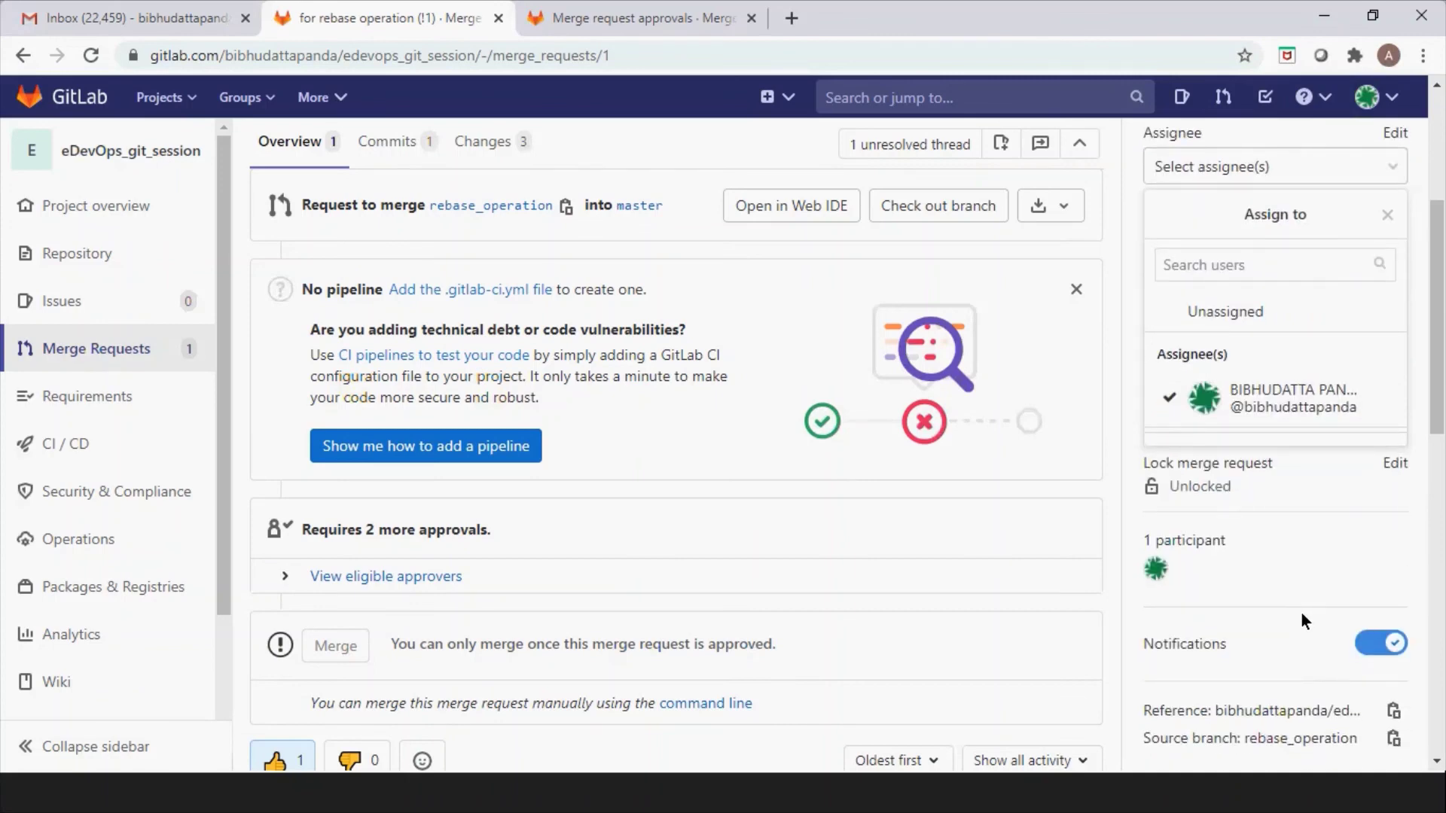
pyautogui.scroll(-2, 1303, 647)
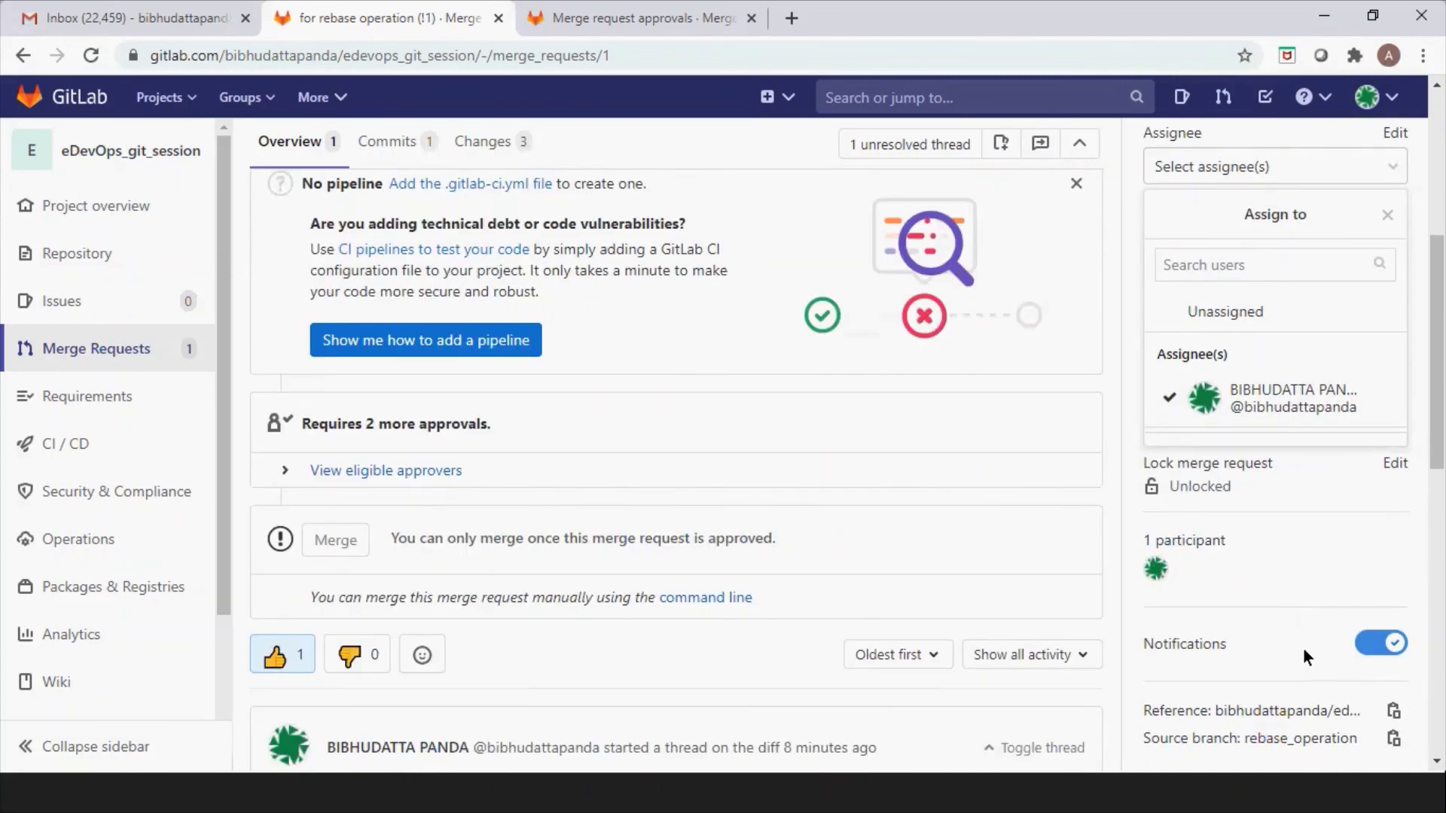
pyautogui.scroll(1, 1304, 642)
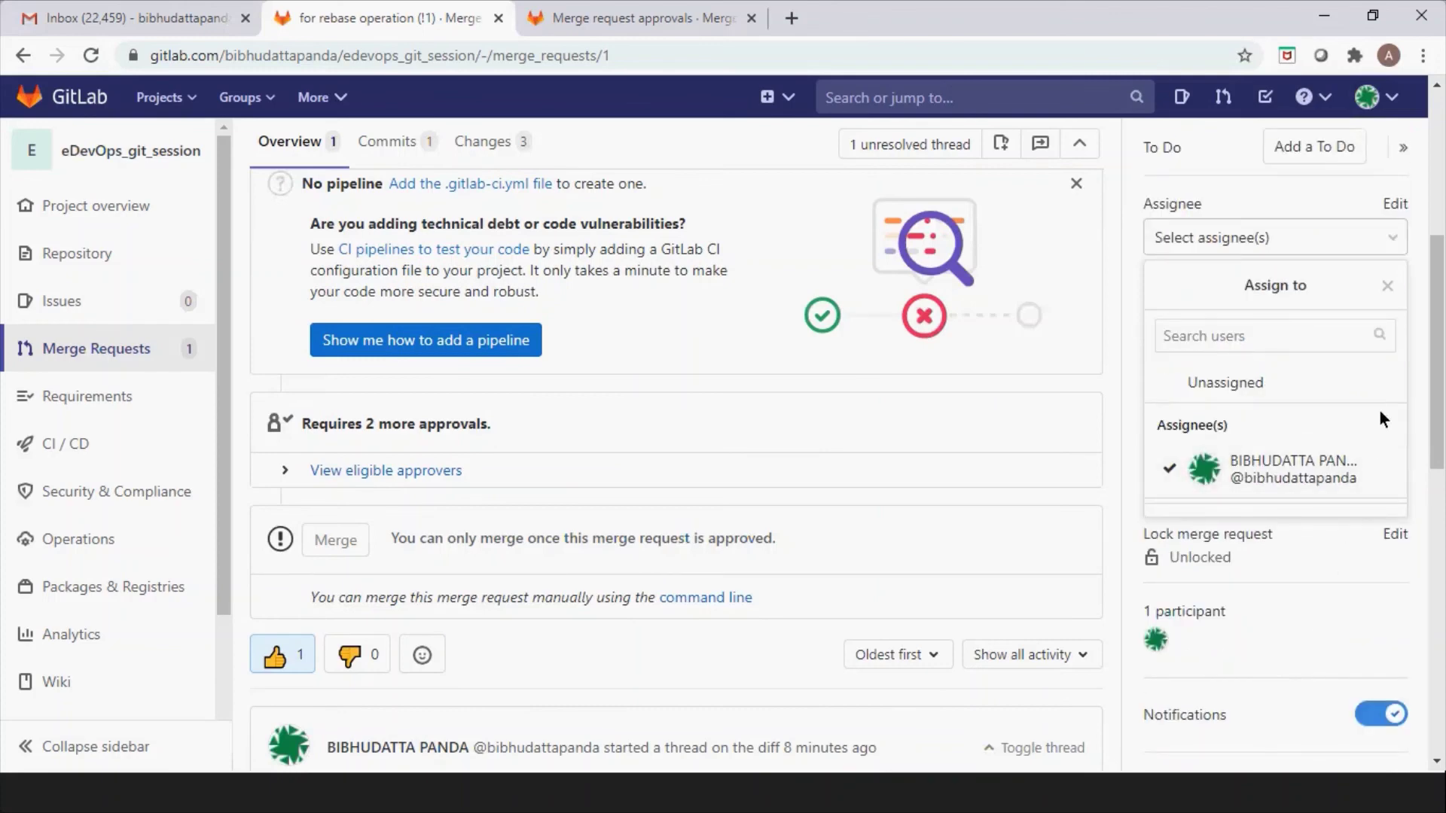
pyautogui.click(1396, 240)
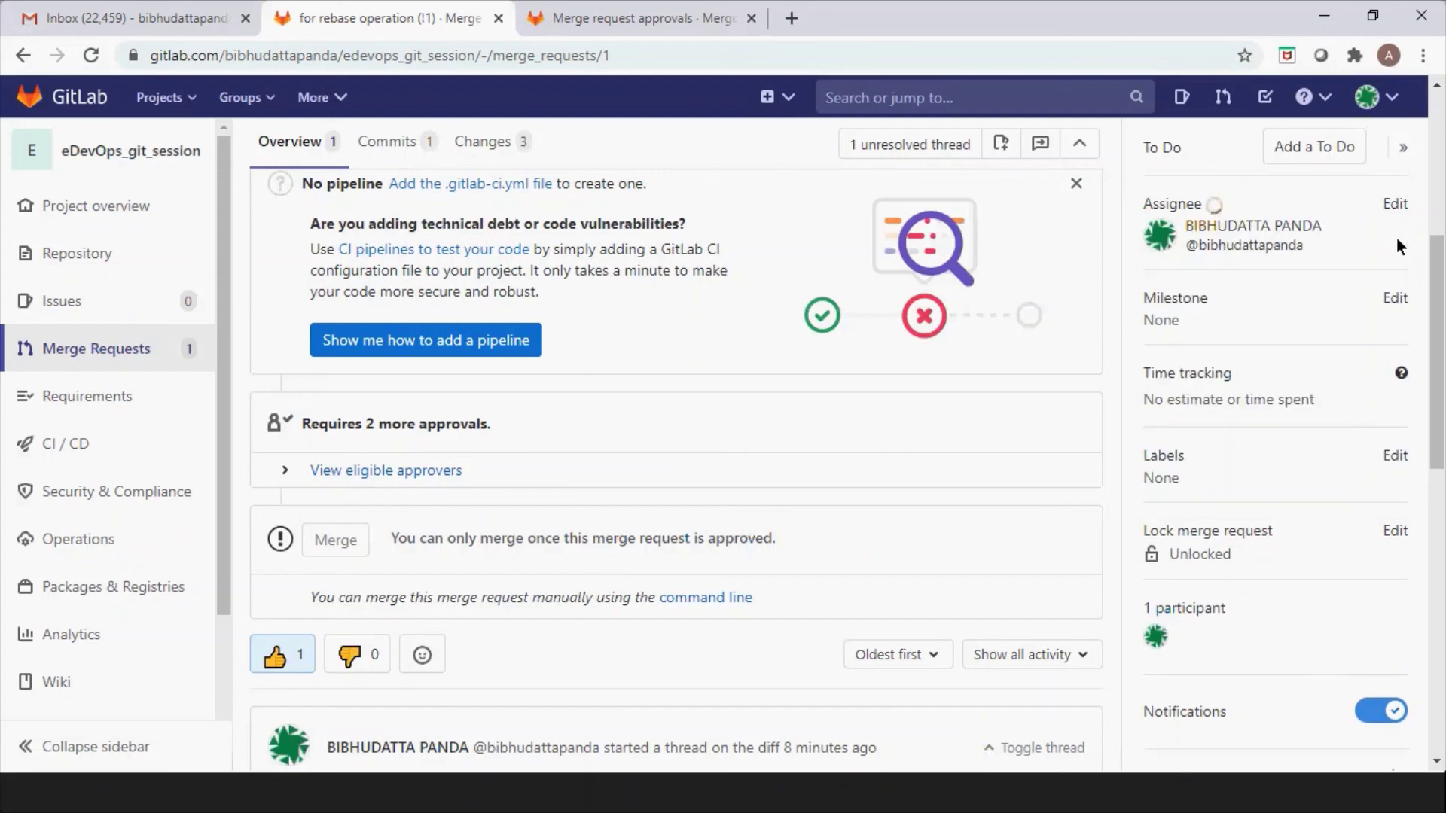
# Look over the assignee's profile activity and return to the merge request through the eDevOps_git_session project.
pyautogui.click(1230, 243)
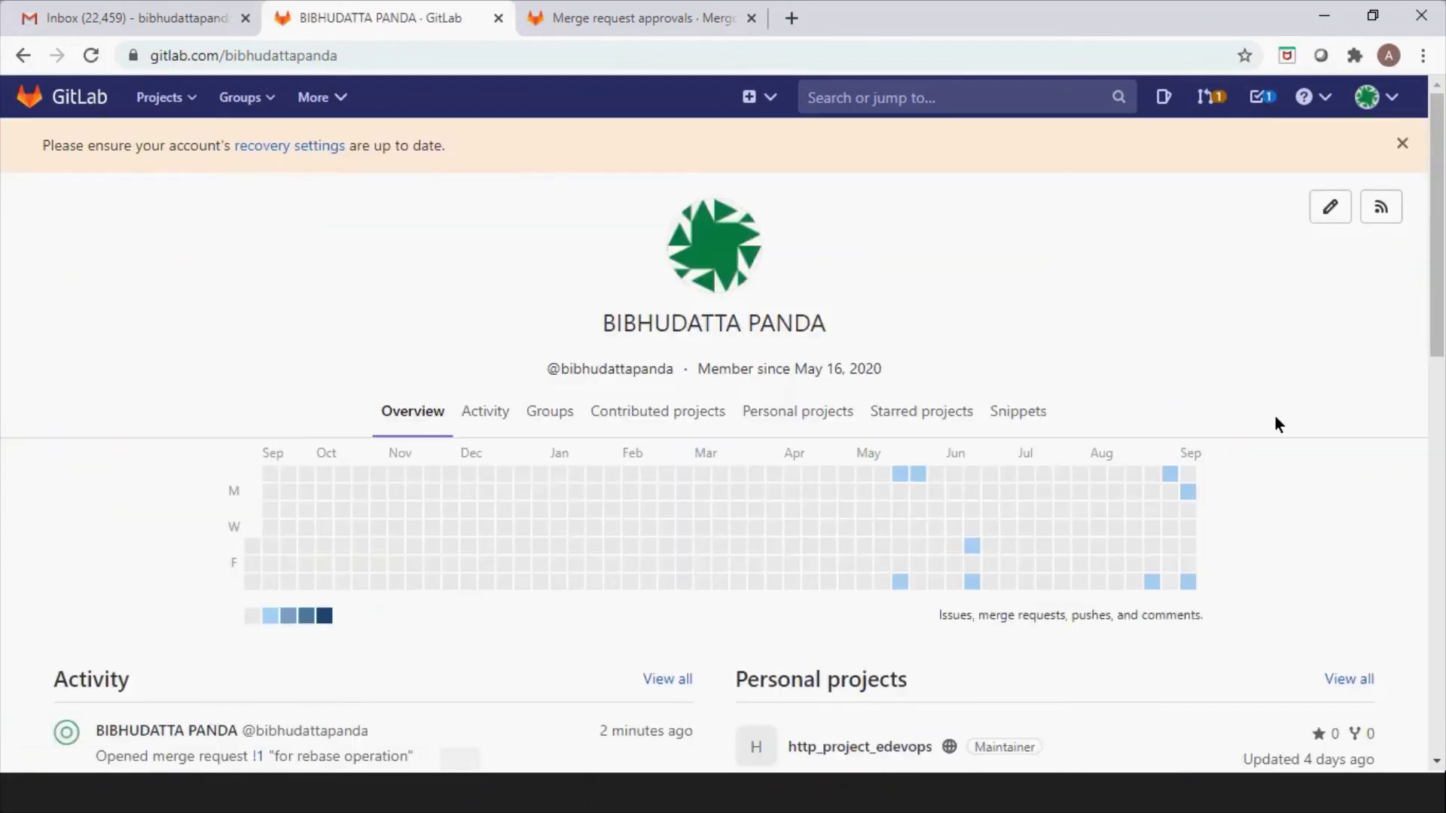
pyautogui.scroll(-3, 1274, 414)
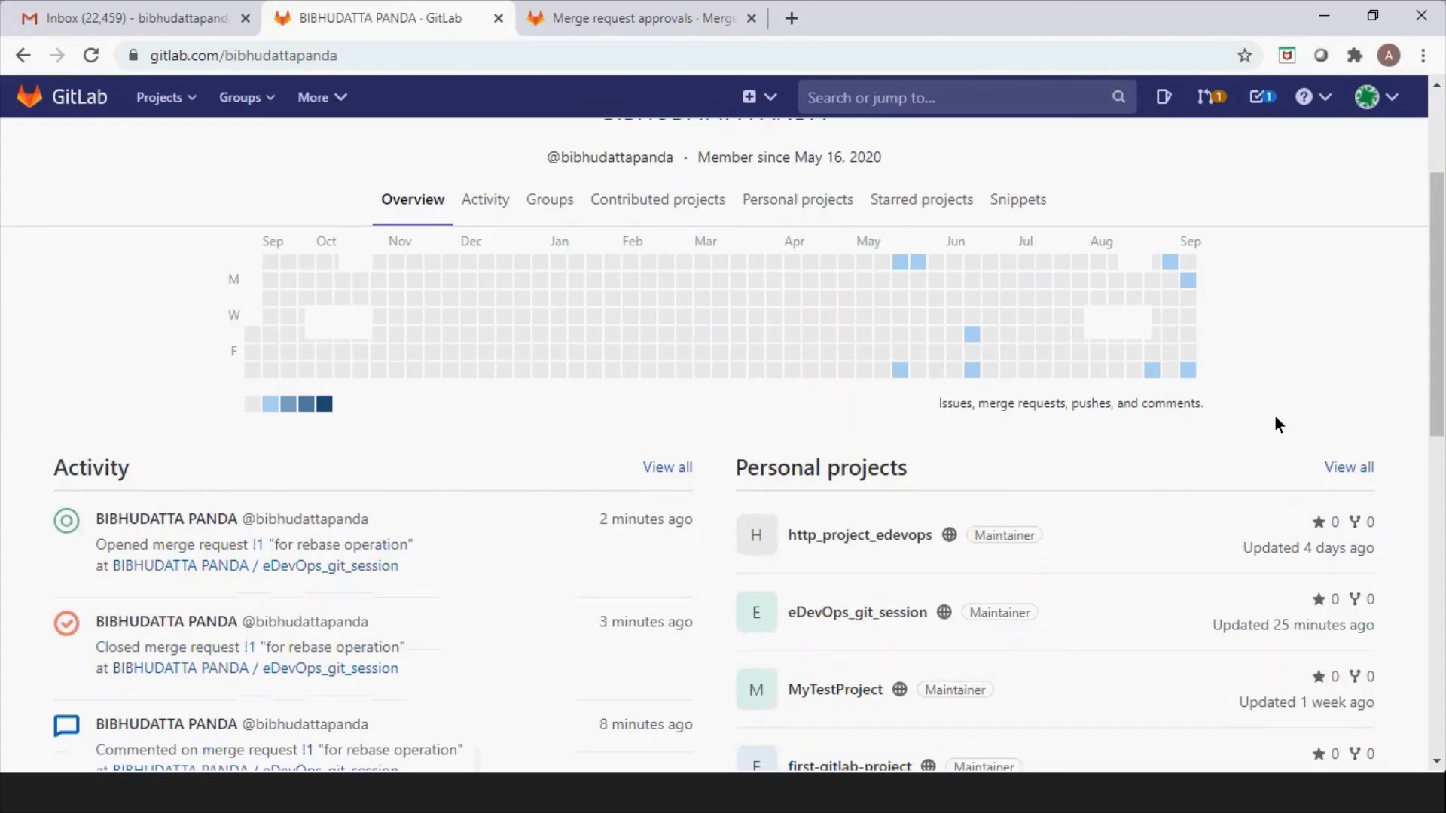
pyautogui.scroll(-1, 1278, 423)
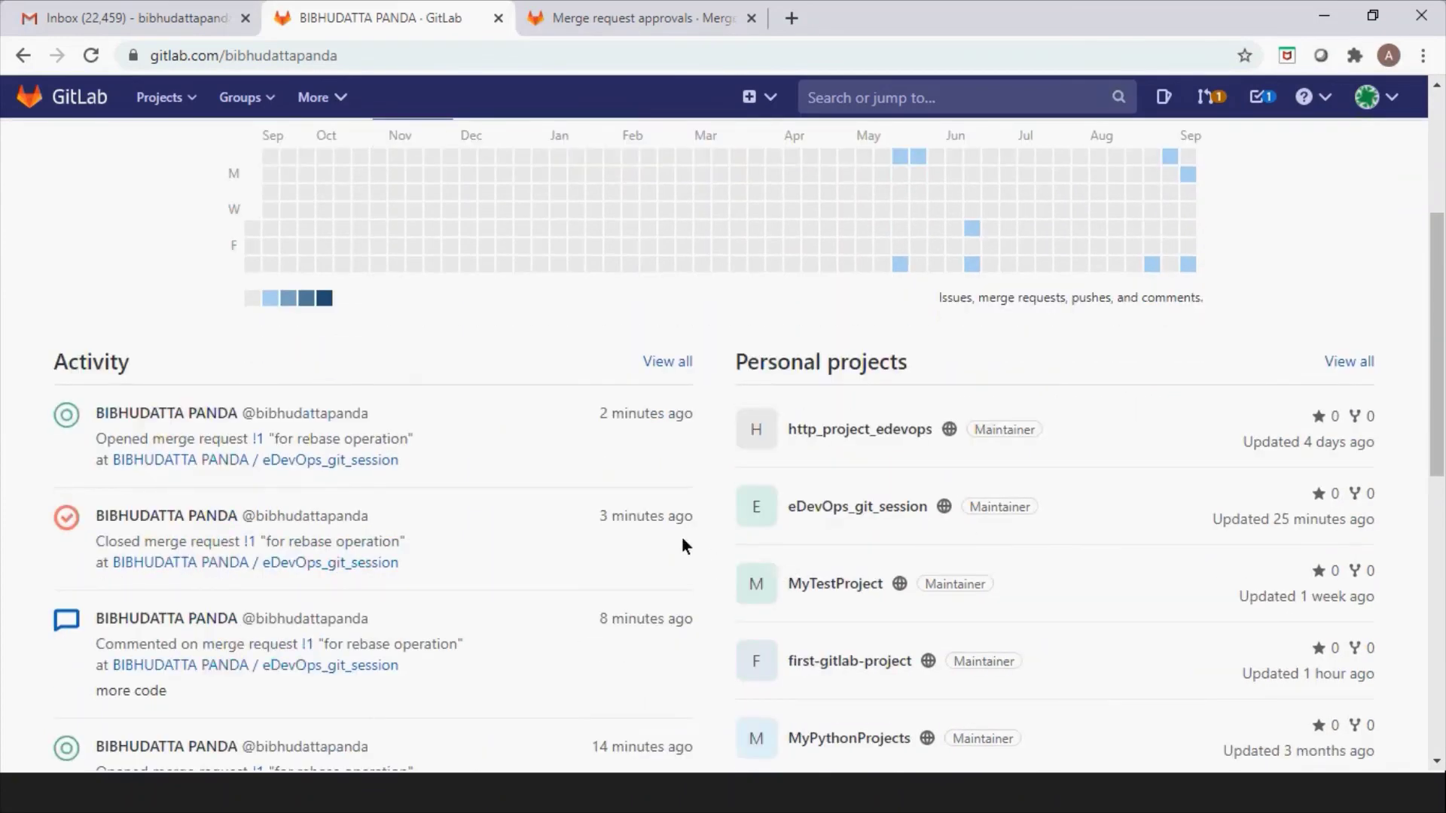
pyautogui.click(880, 506)
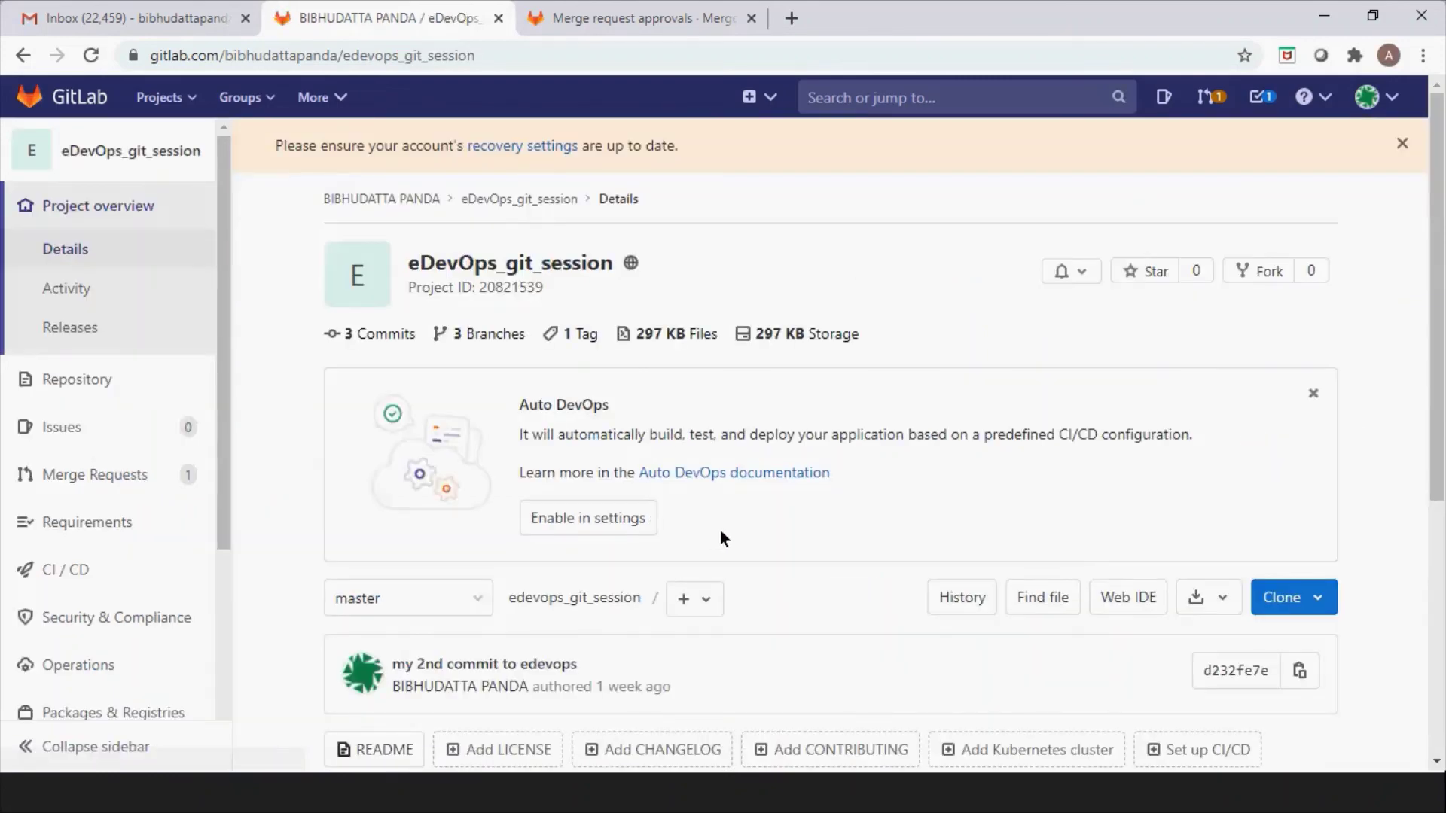
pyautogui.click(120, 476)
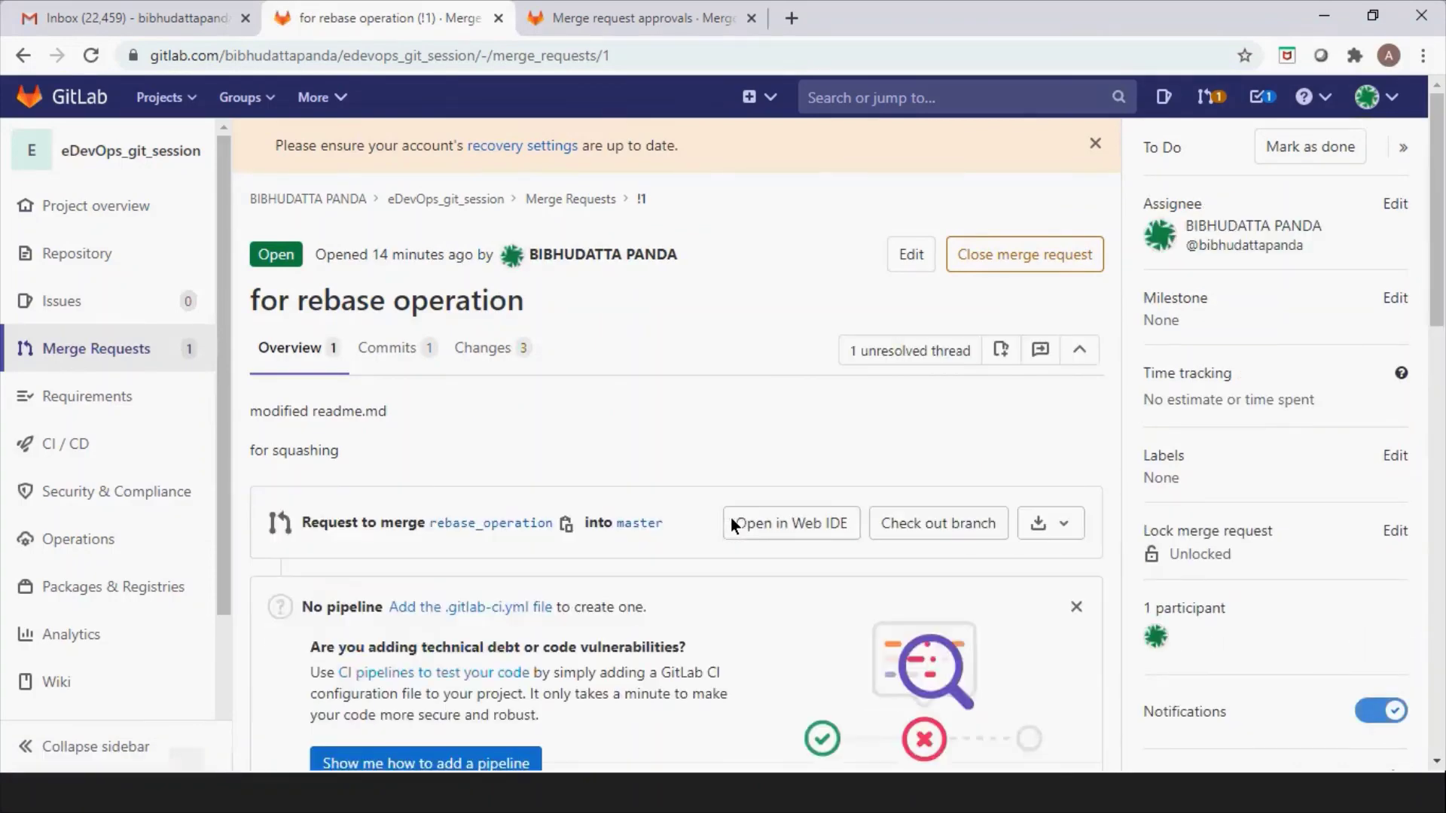
# Resolve the open "more code" thread on 2nd_file.txt in the merge request discussion.
pyautogui.scroll(-3, 731, 517)
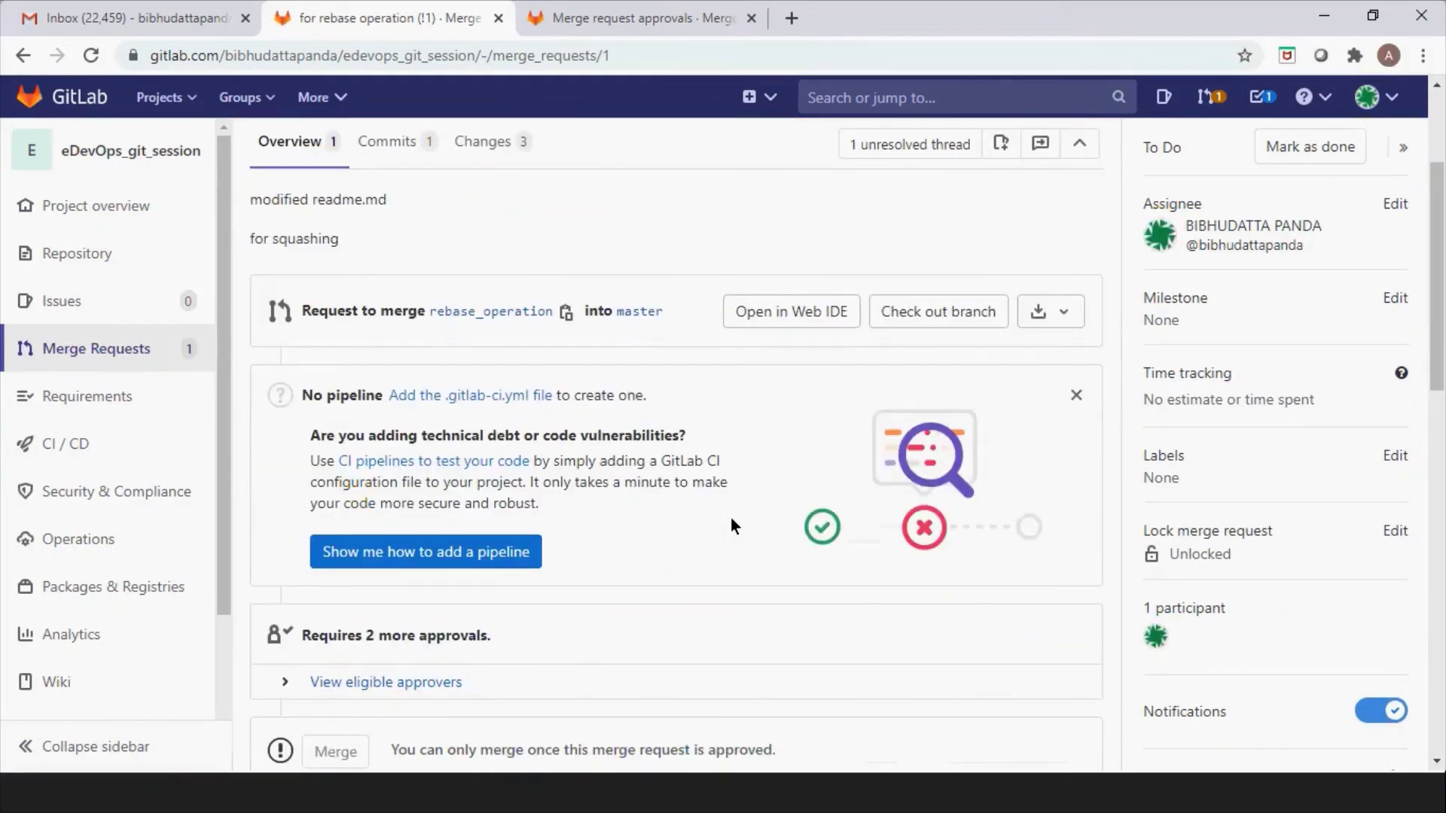
pyautogui.scroll(-3, 730, 517)
pyautogui.scroll(-4, 731, 524)
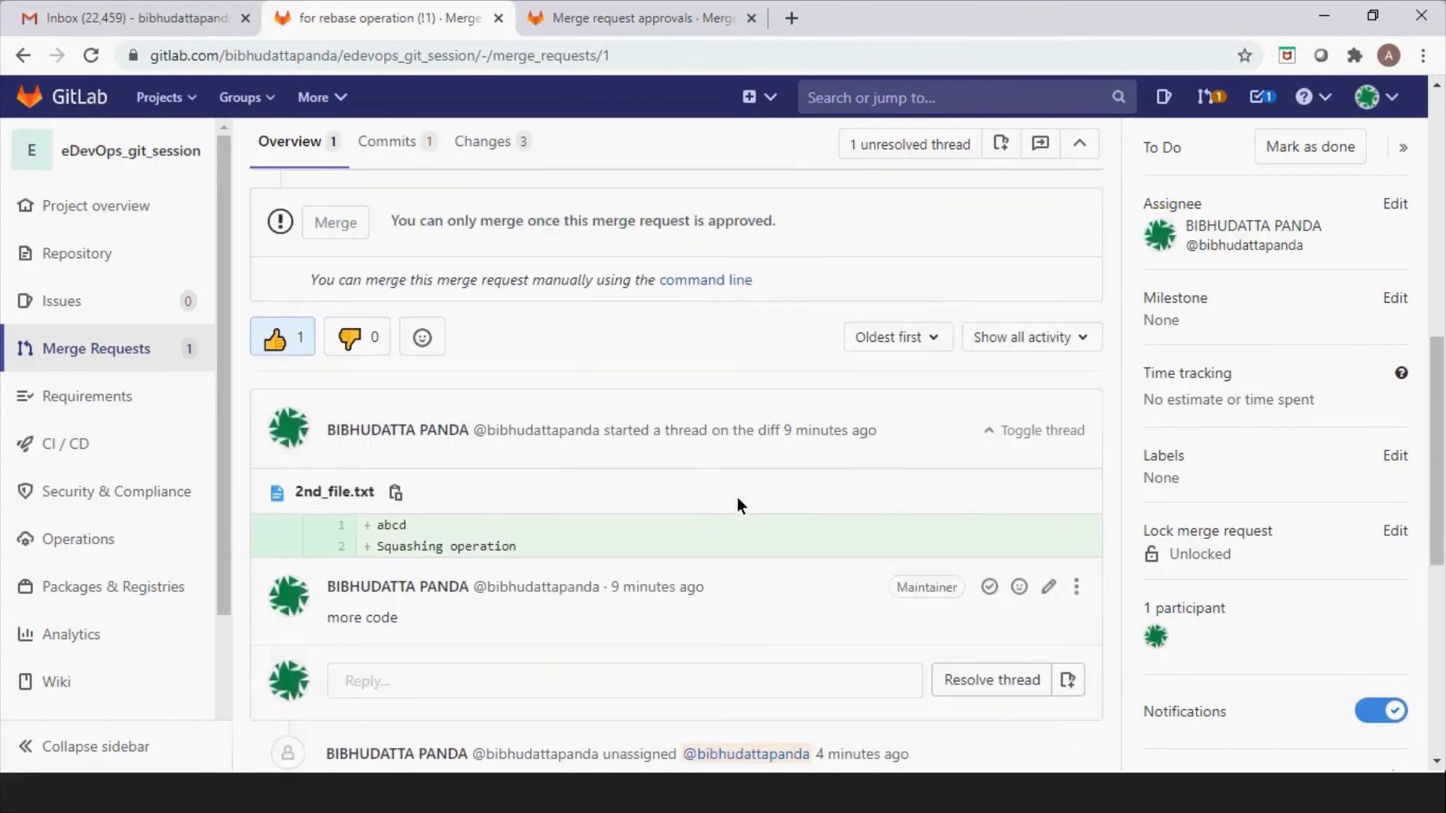
pyautogui.scroll(-1, 738, 499)
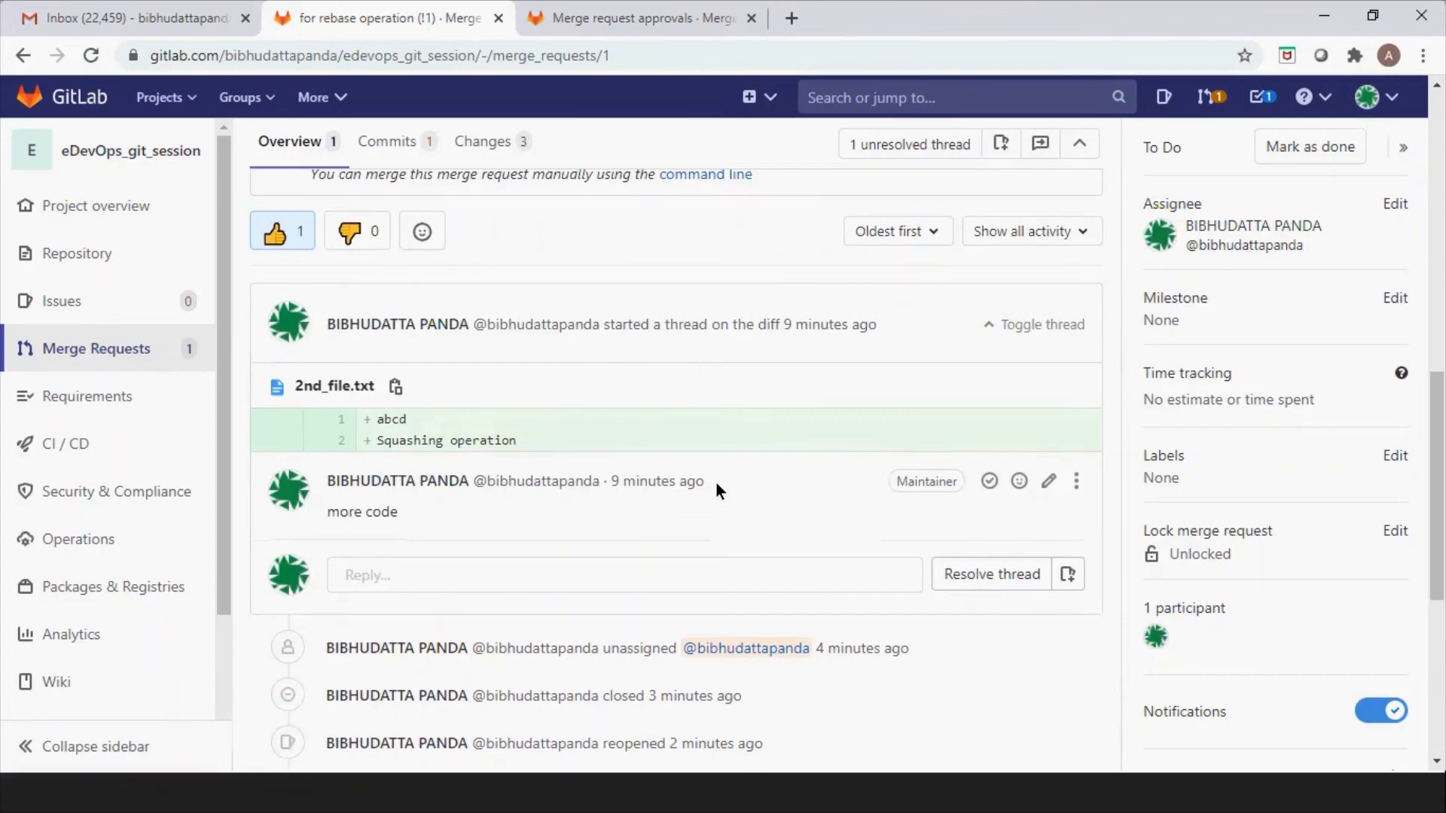
pyautogui.scroll(-1, 716, 489)
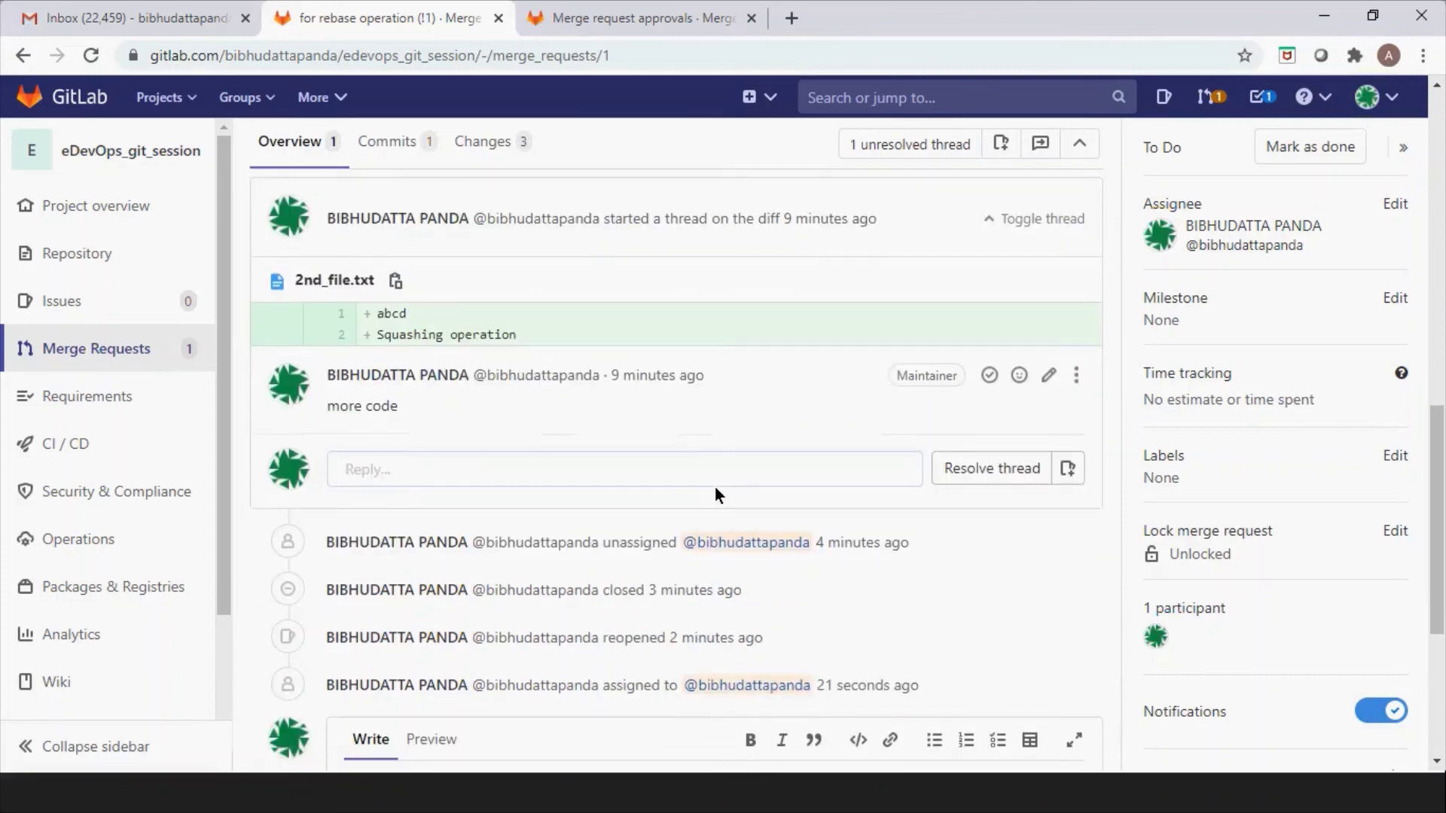
pyautogui.scroll(-1, 970, 600)
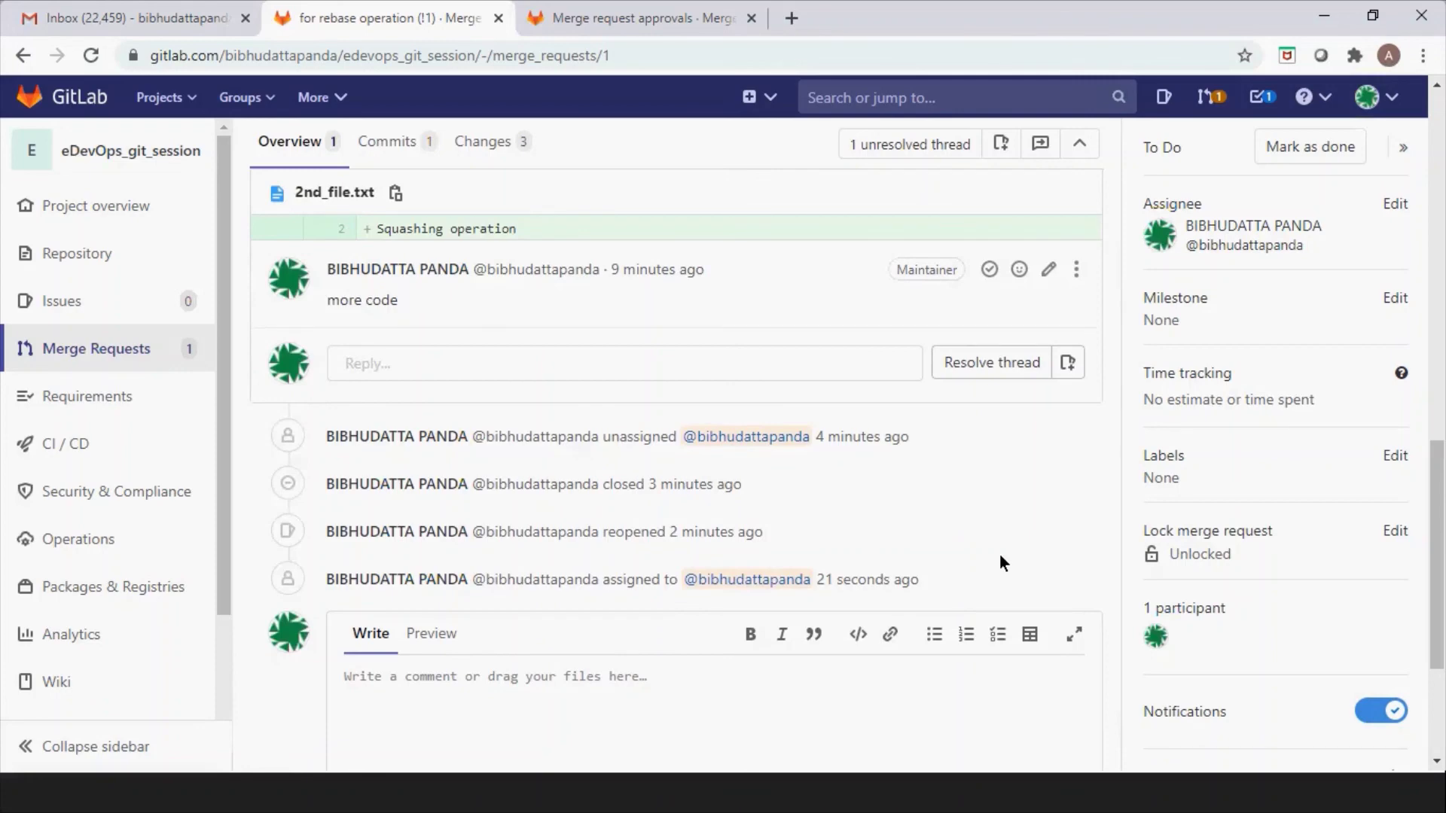
pyautogui.scroll(-2, 1000, 553)
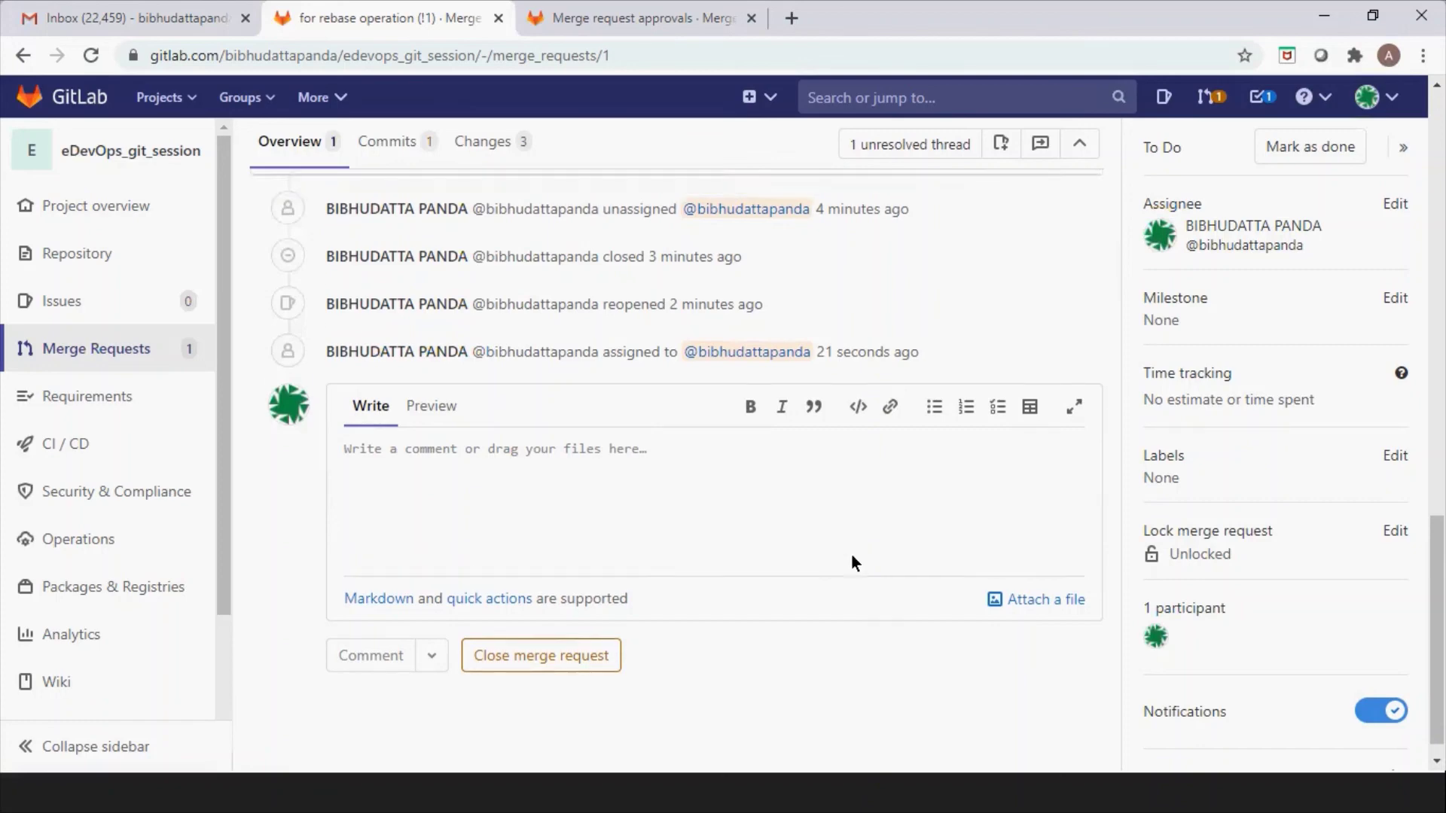
pyautogui.scroll(3, 852, 556)
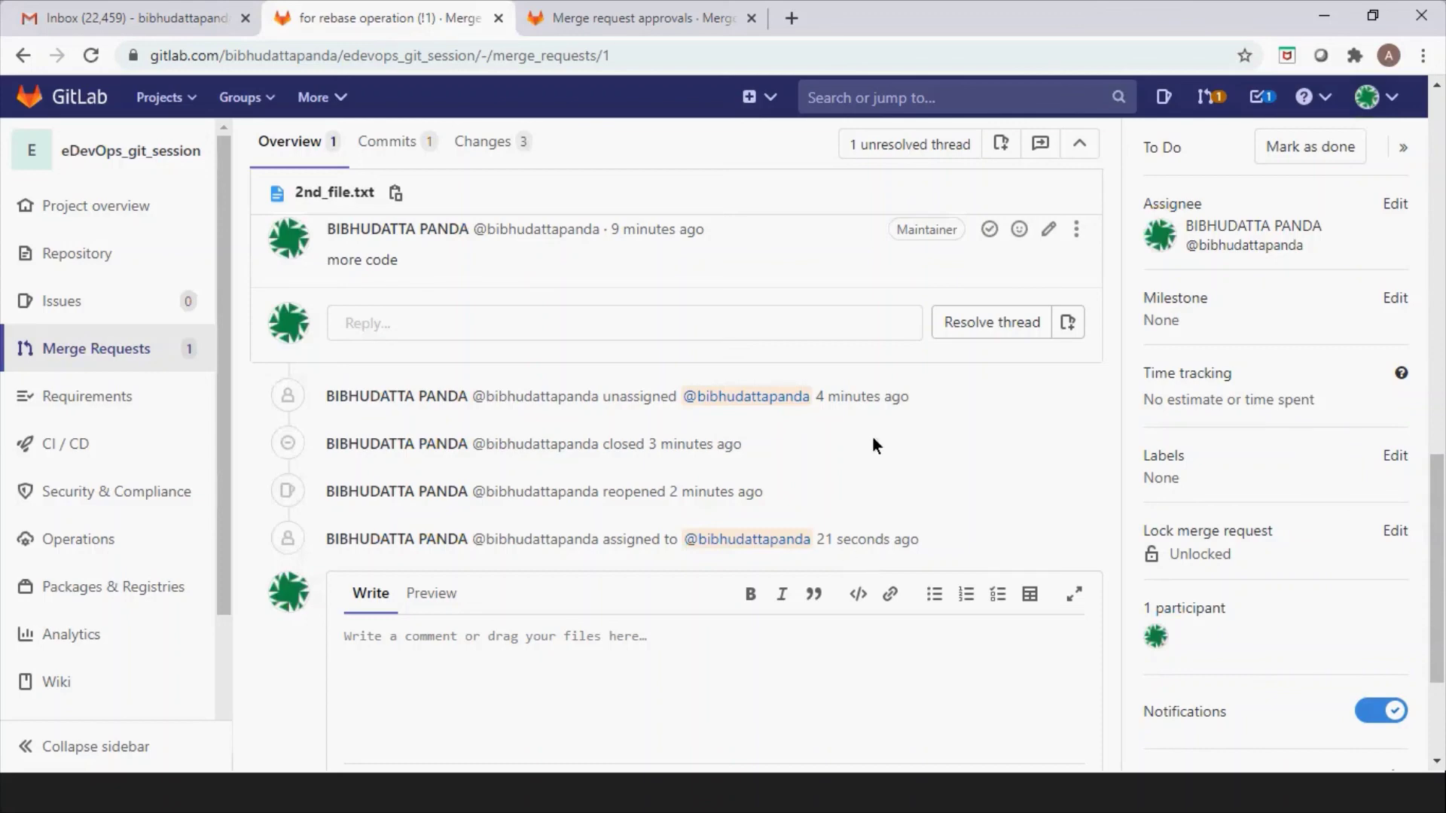
pyautogui.scroll(2, 982, 471)
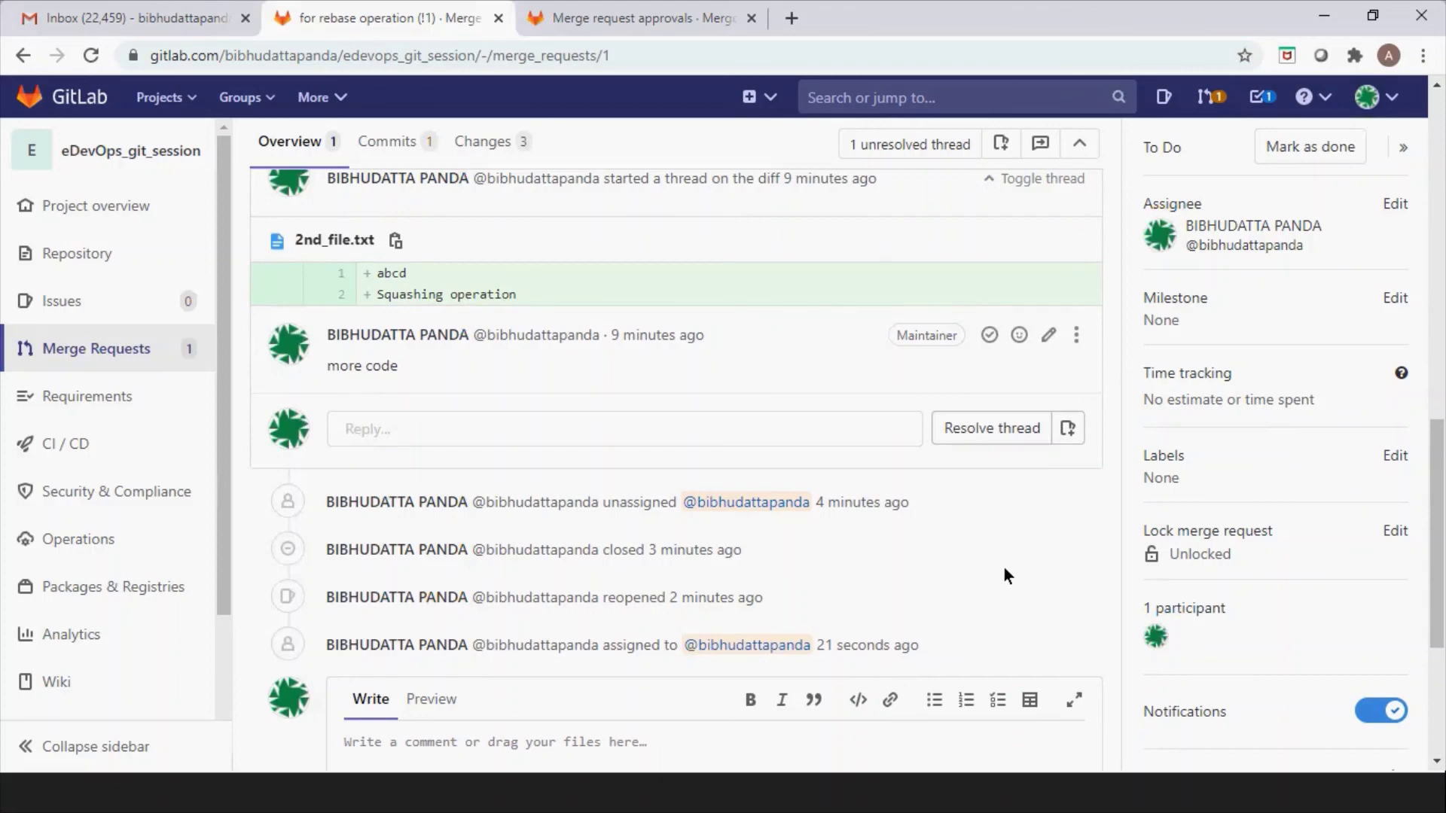
pyautogui.click(995, 426)
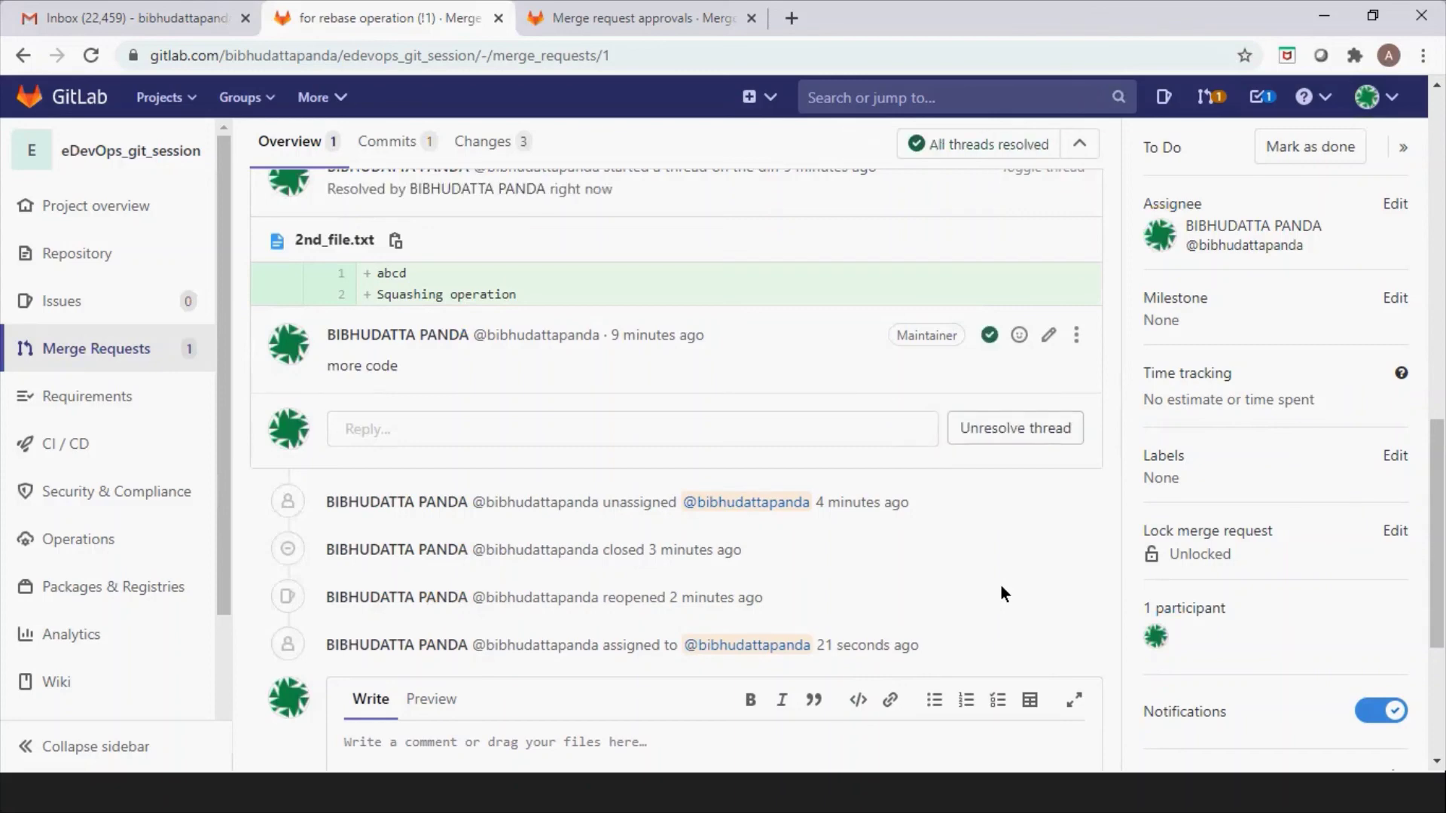
# Reload the merge request and check its approval requirement, merge availability and activity history.
pyautogui.scroll(1, 1002, 594)
pyautogui.scroll(10, 1000, 592)
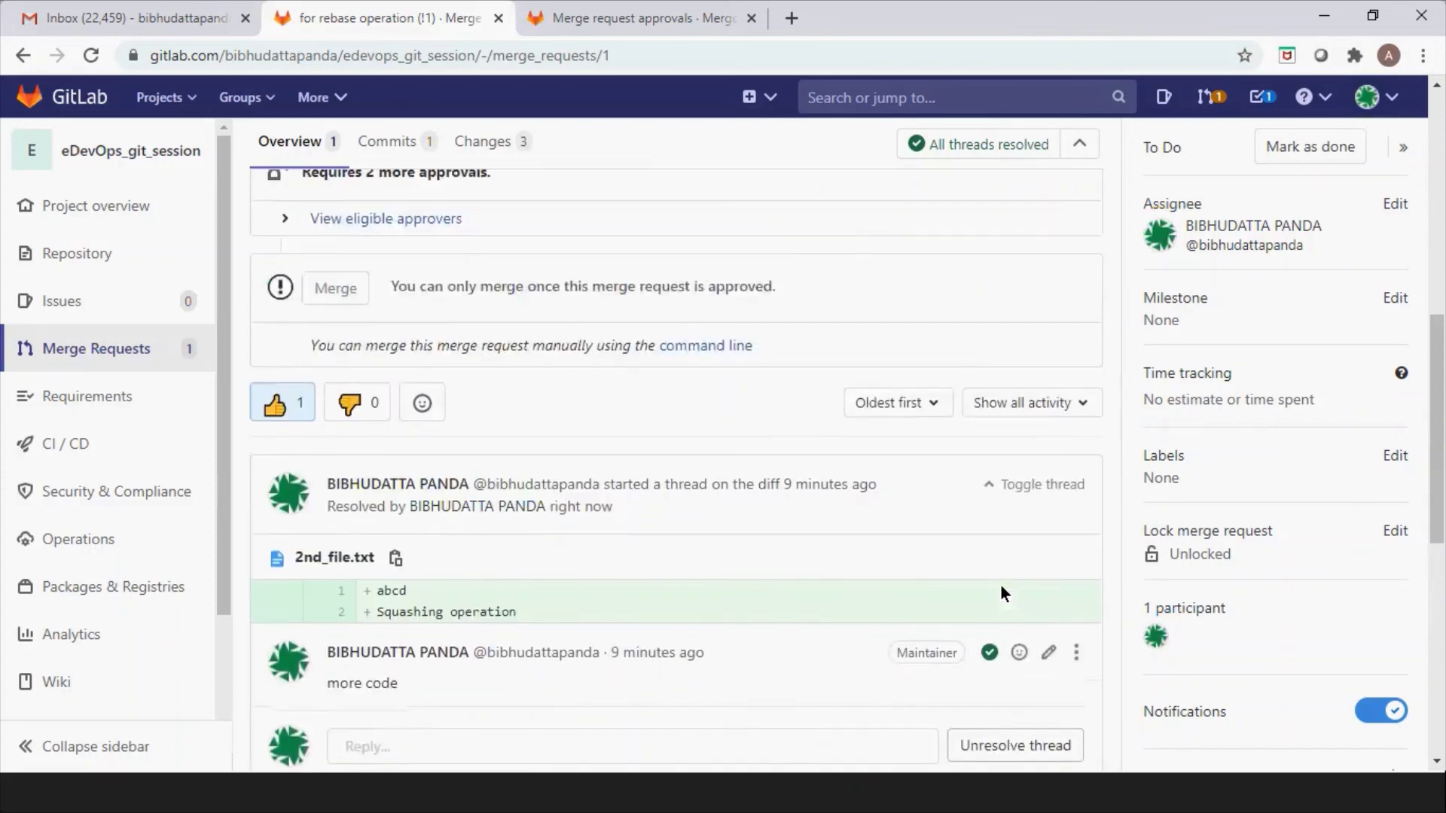
pyautogui.scroll(3, 1005, 582)
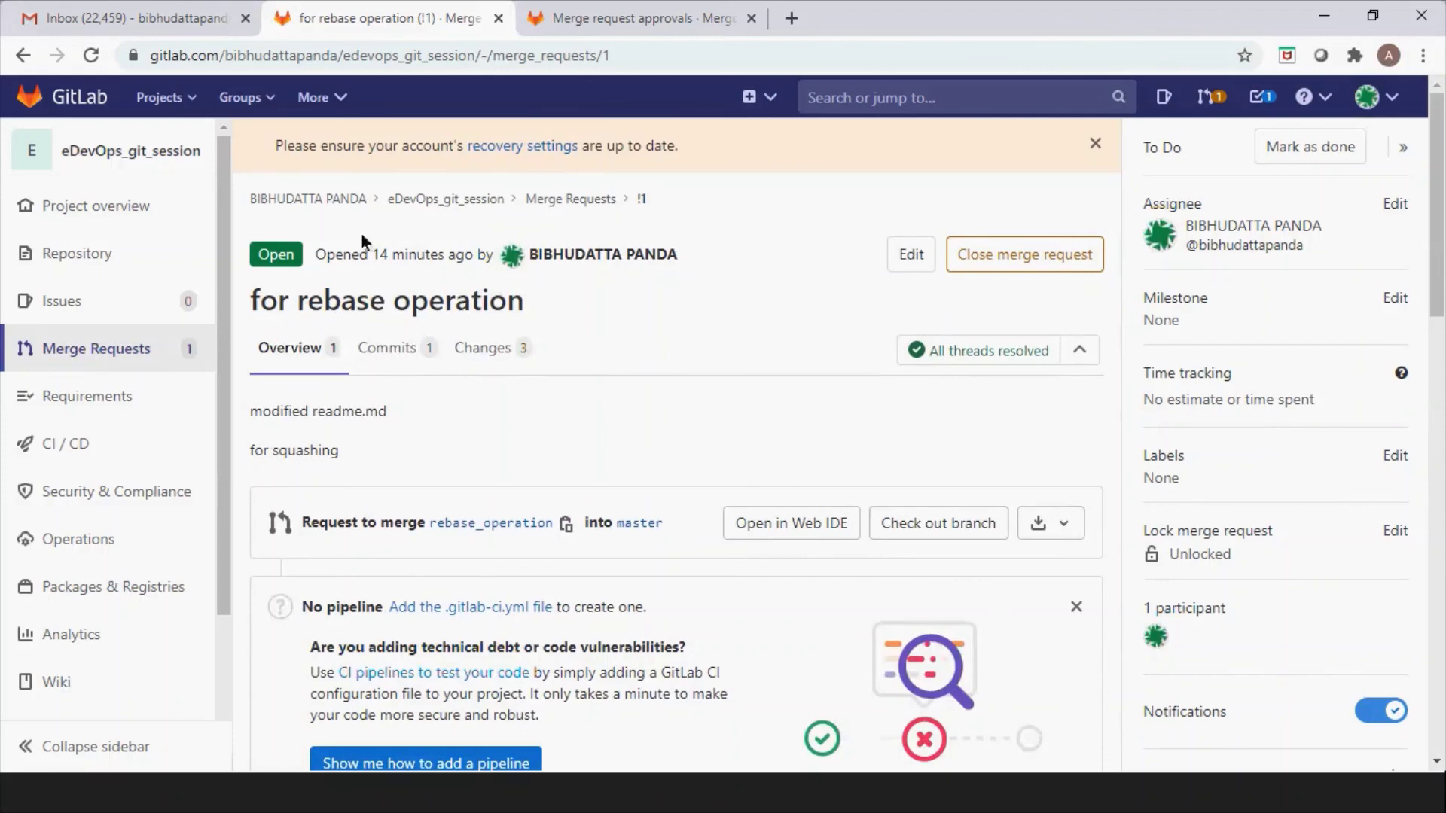
pyautogui.click(91, 57)
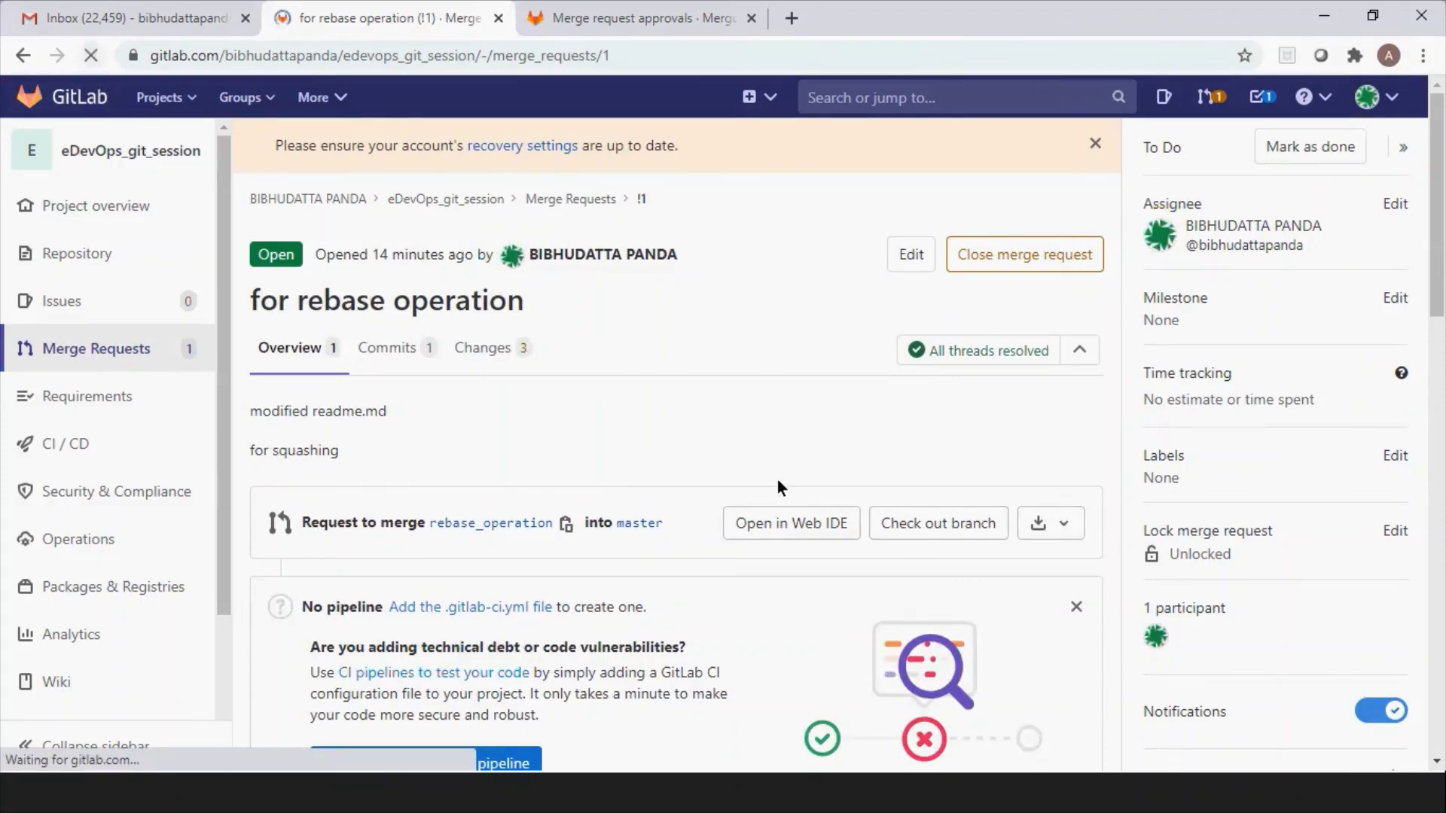
pyautogui.scroll(-5, 819, 486)
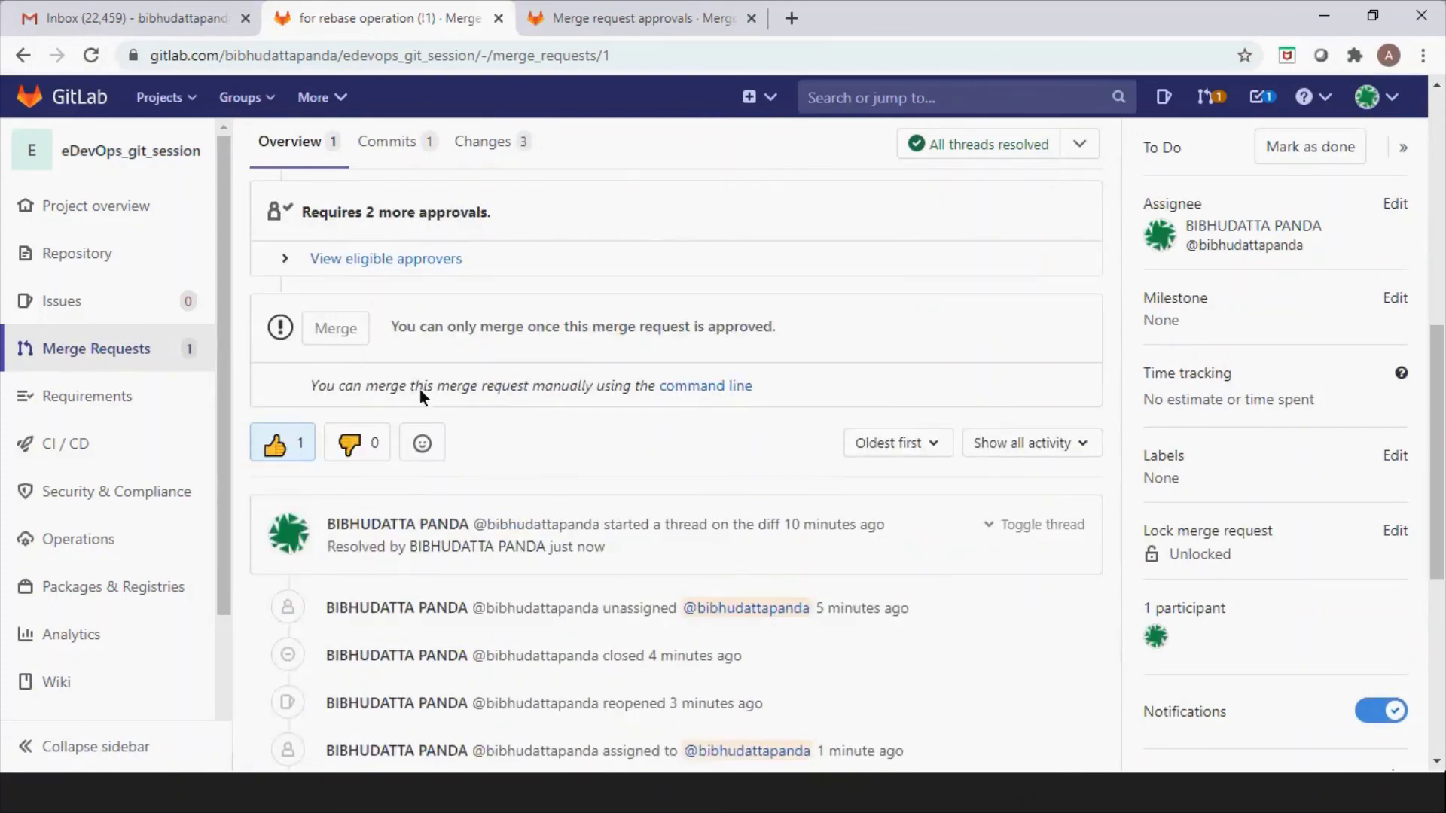
pyautogui.scroll(-1, 677, 535)
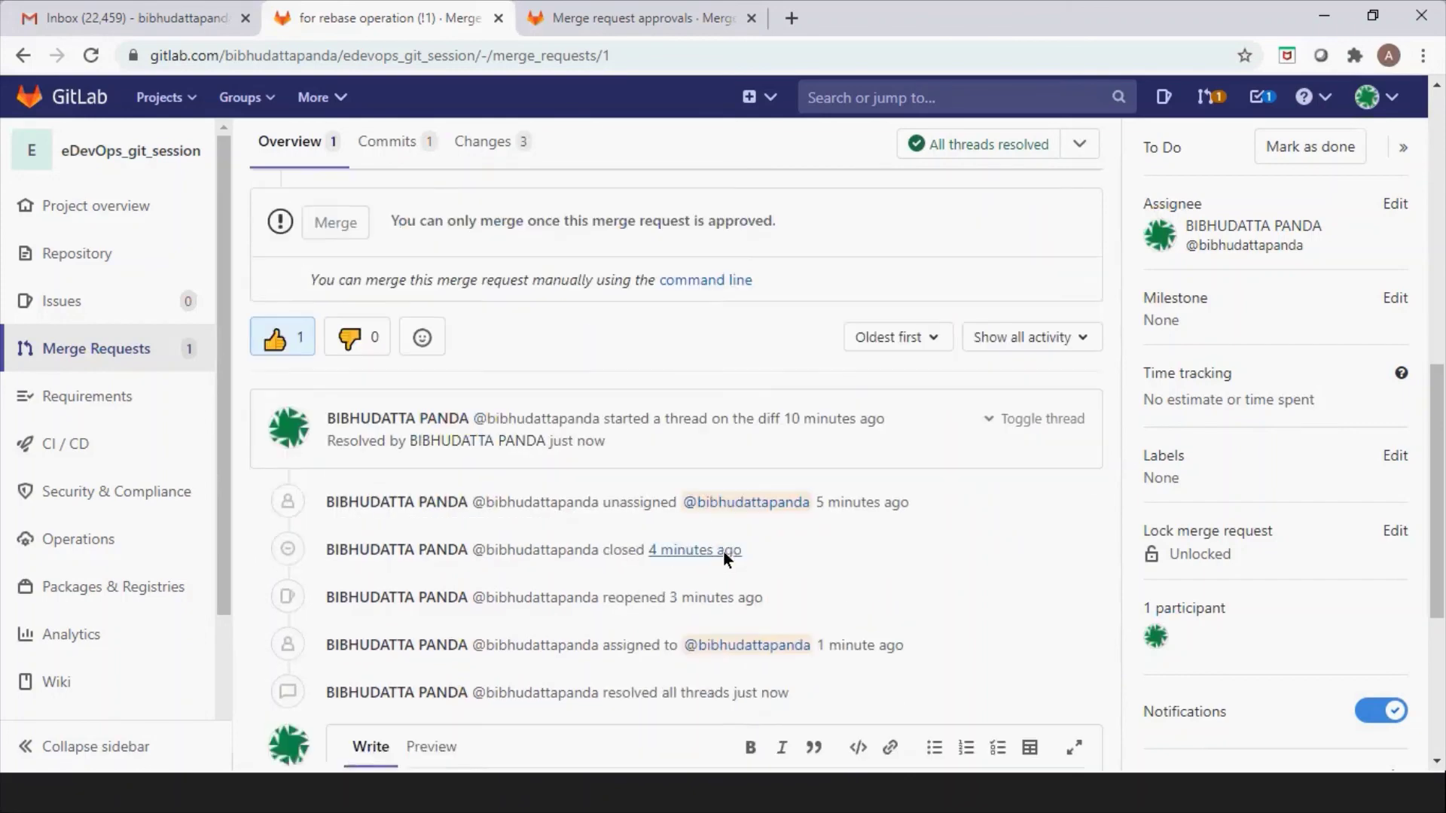
pyautogui.scroll(-1, 919, 580)
pyautogui.scroll(-3, 919, 577)
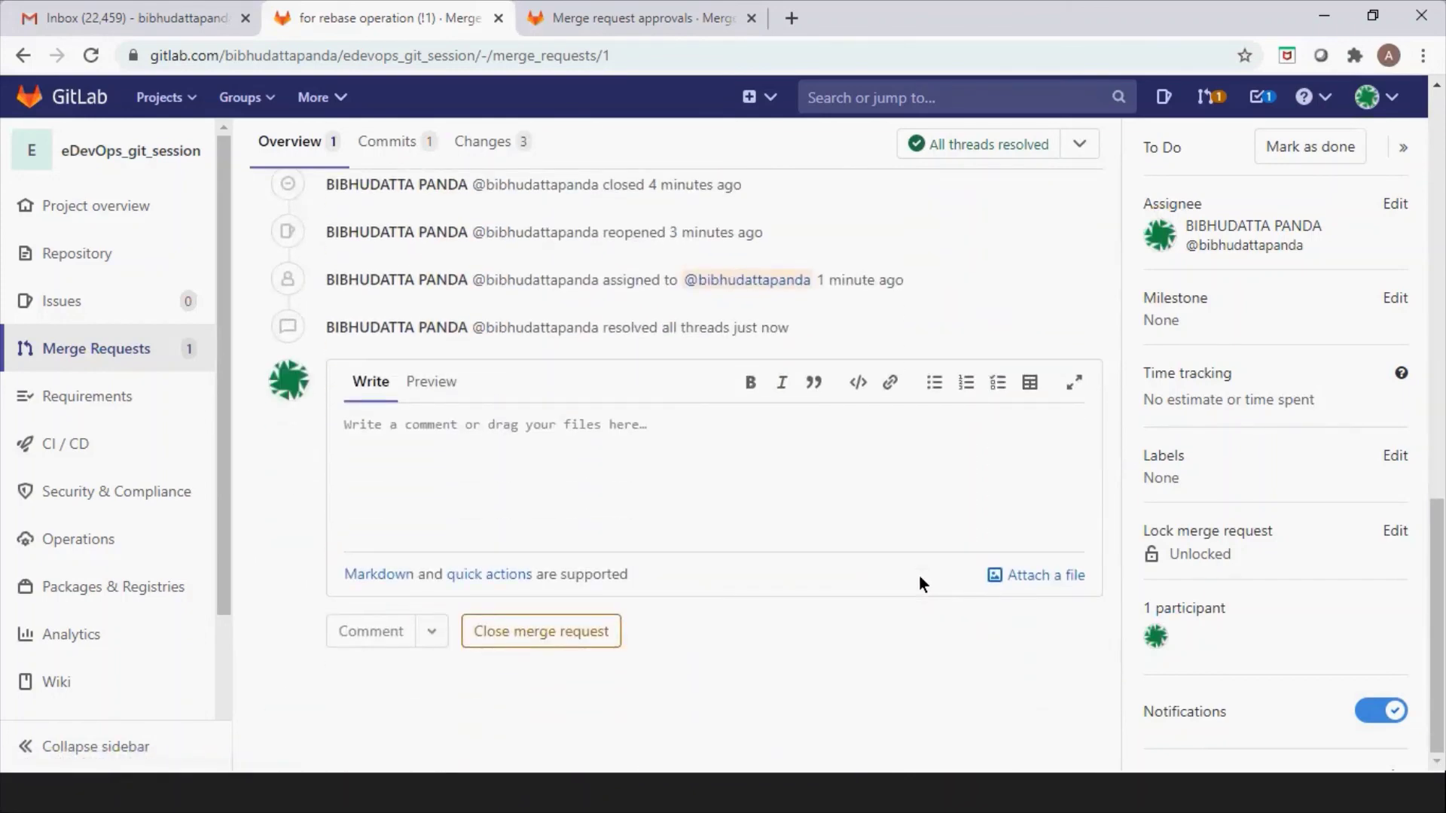
pyautogui.scroll(4, 919, 575)
pyautogui.scroll(3, 919, 576)
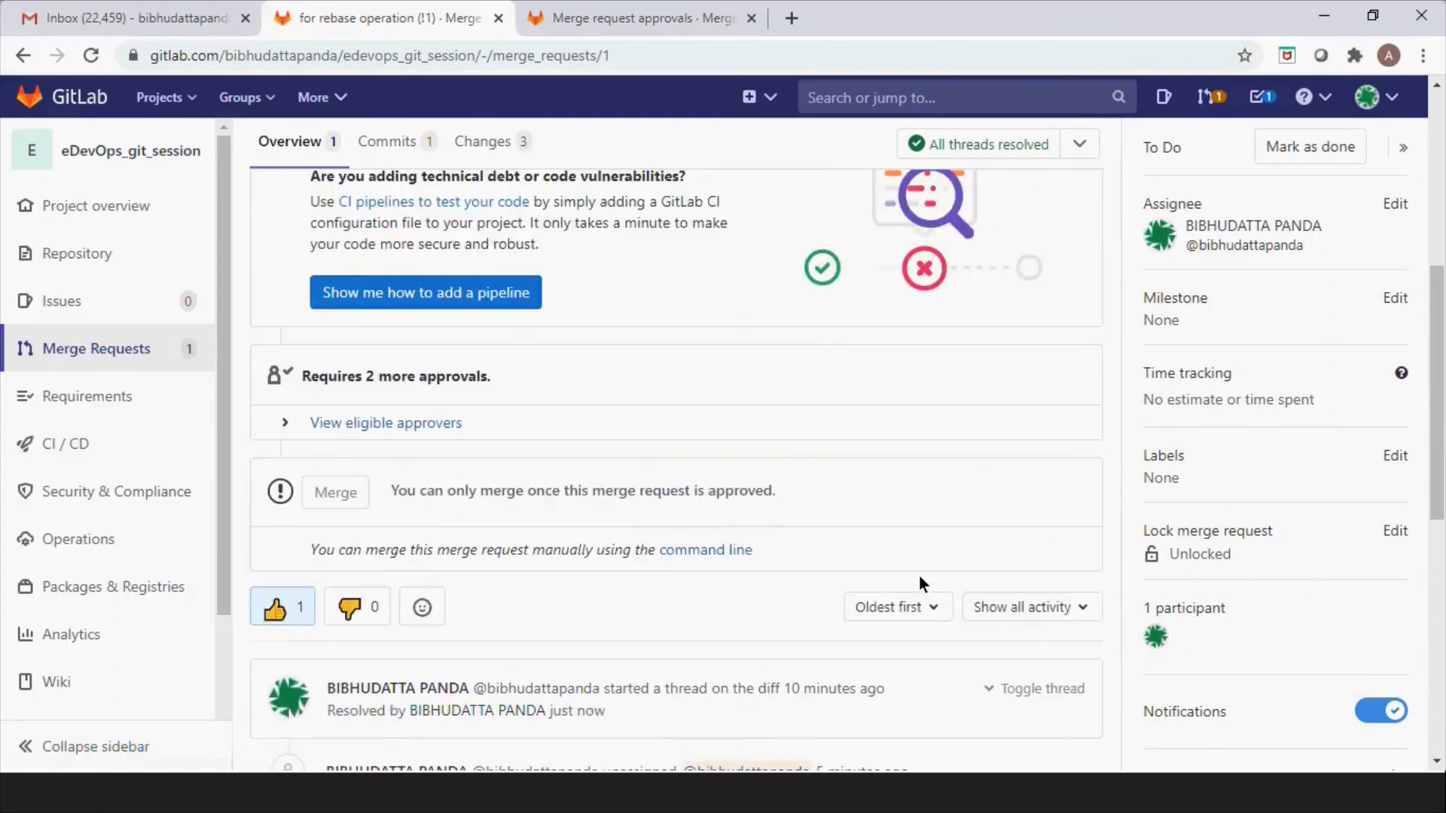
pyautogui.scroll(1, 919, 575)
pyautogui.scroll(-1, 919, 575)
pyautogui.hotkey('alt', 'Tab')
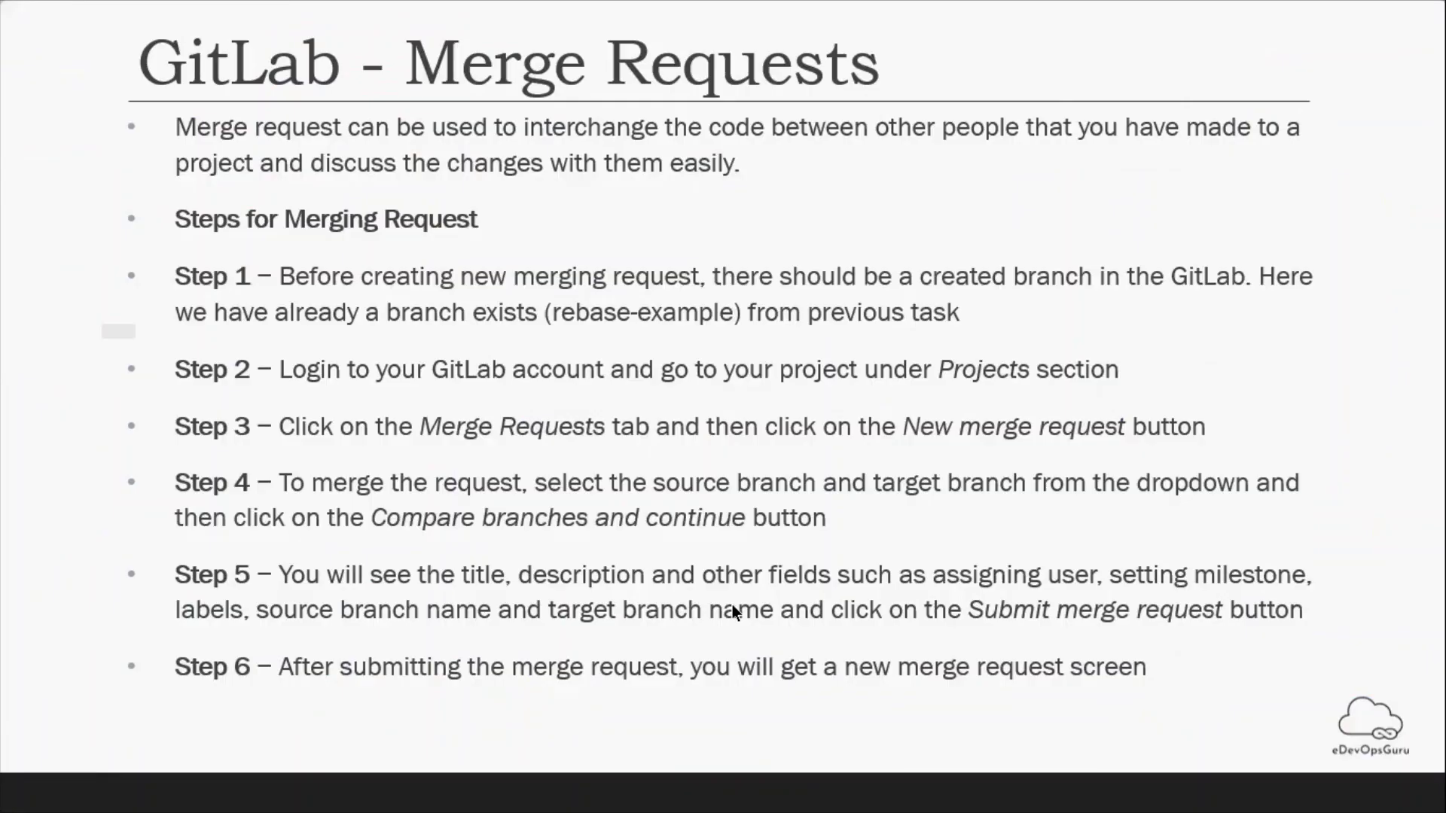
pyautogui.press('Right')
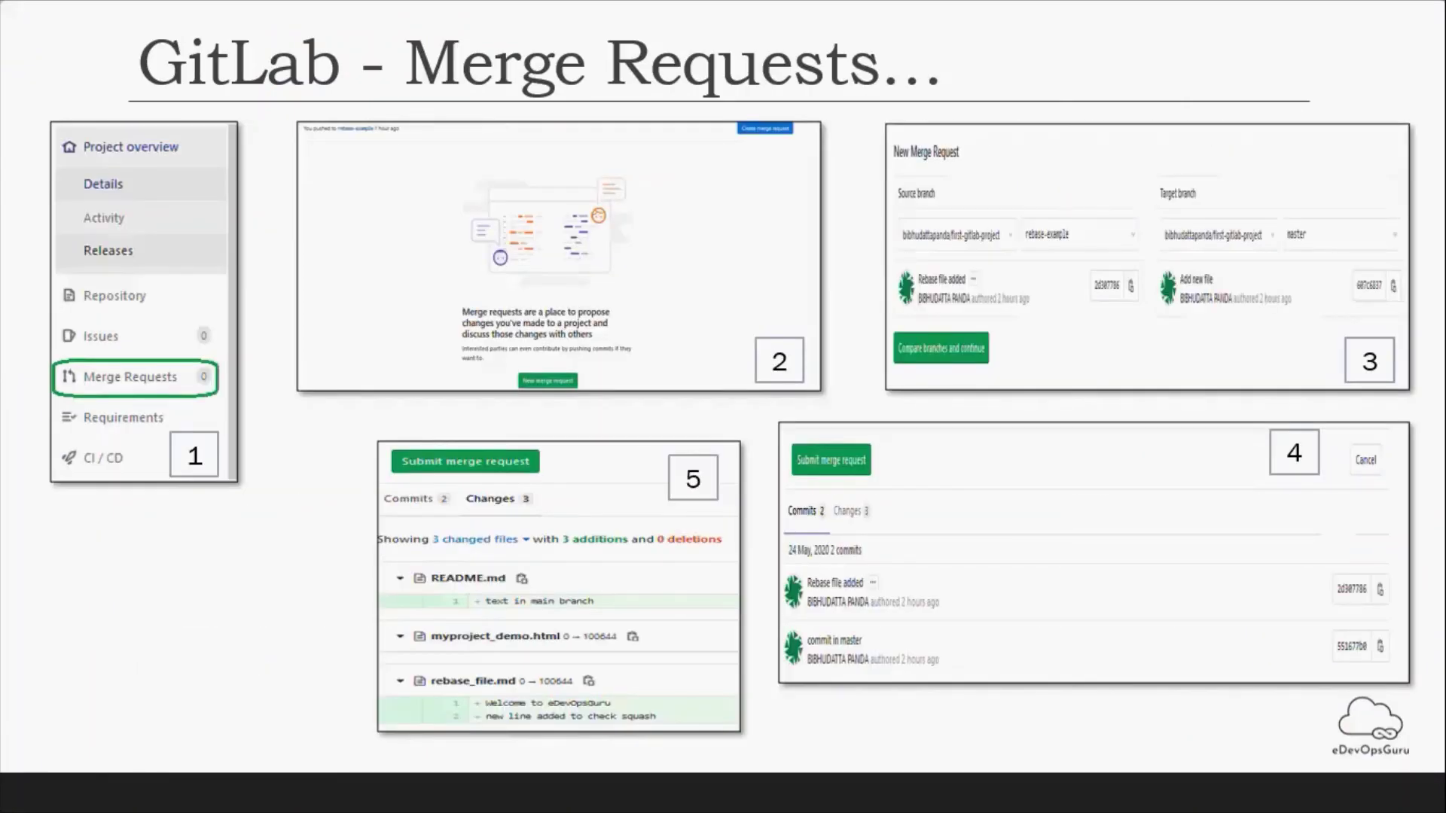
pyautogui.click(462, 658)
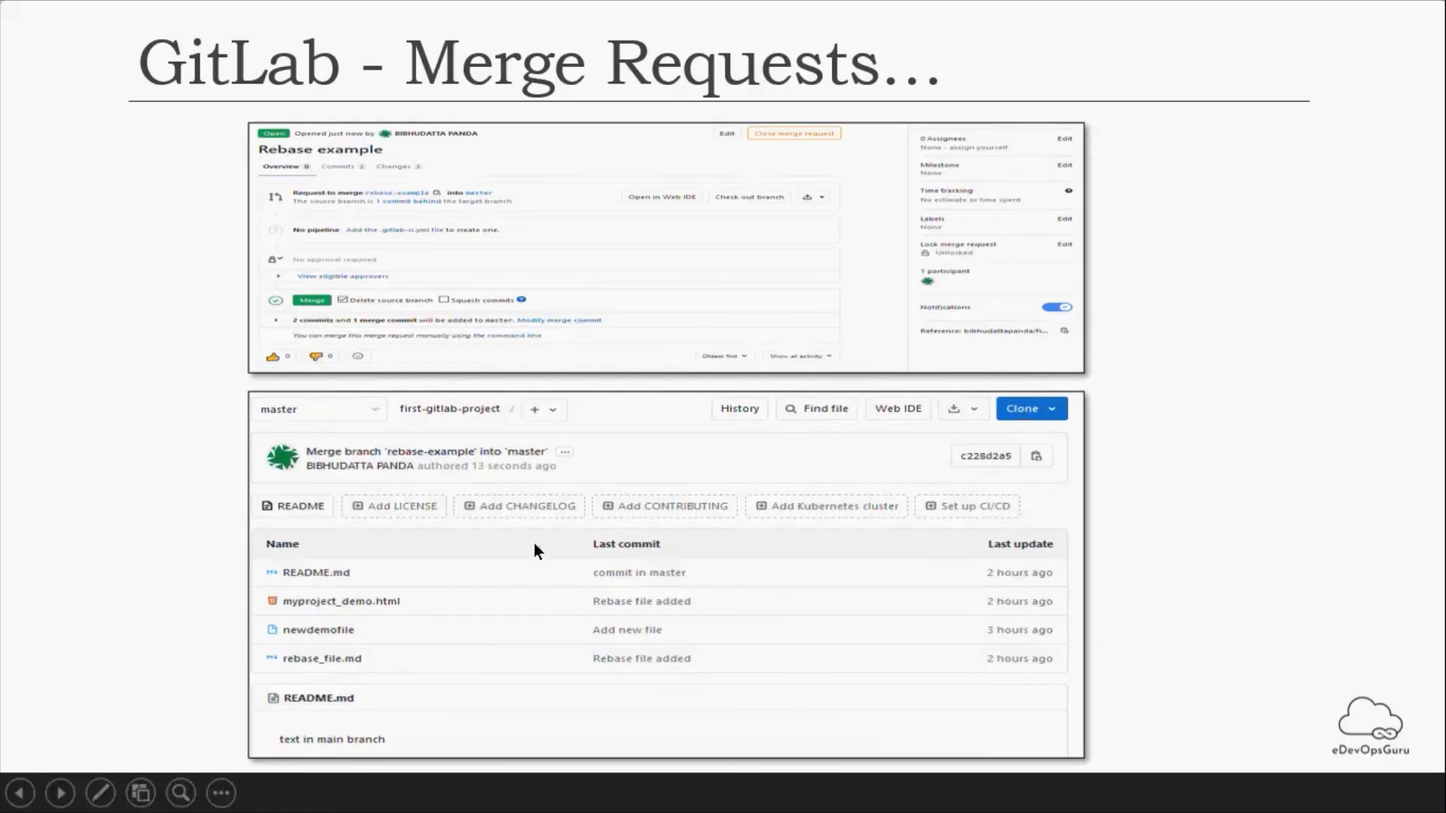
pyautogui.click(735, 657)
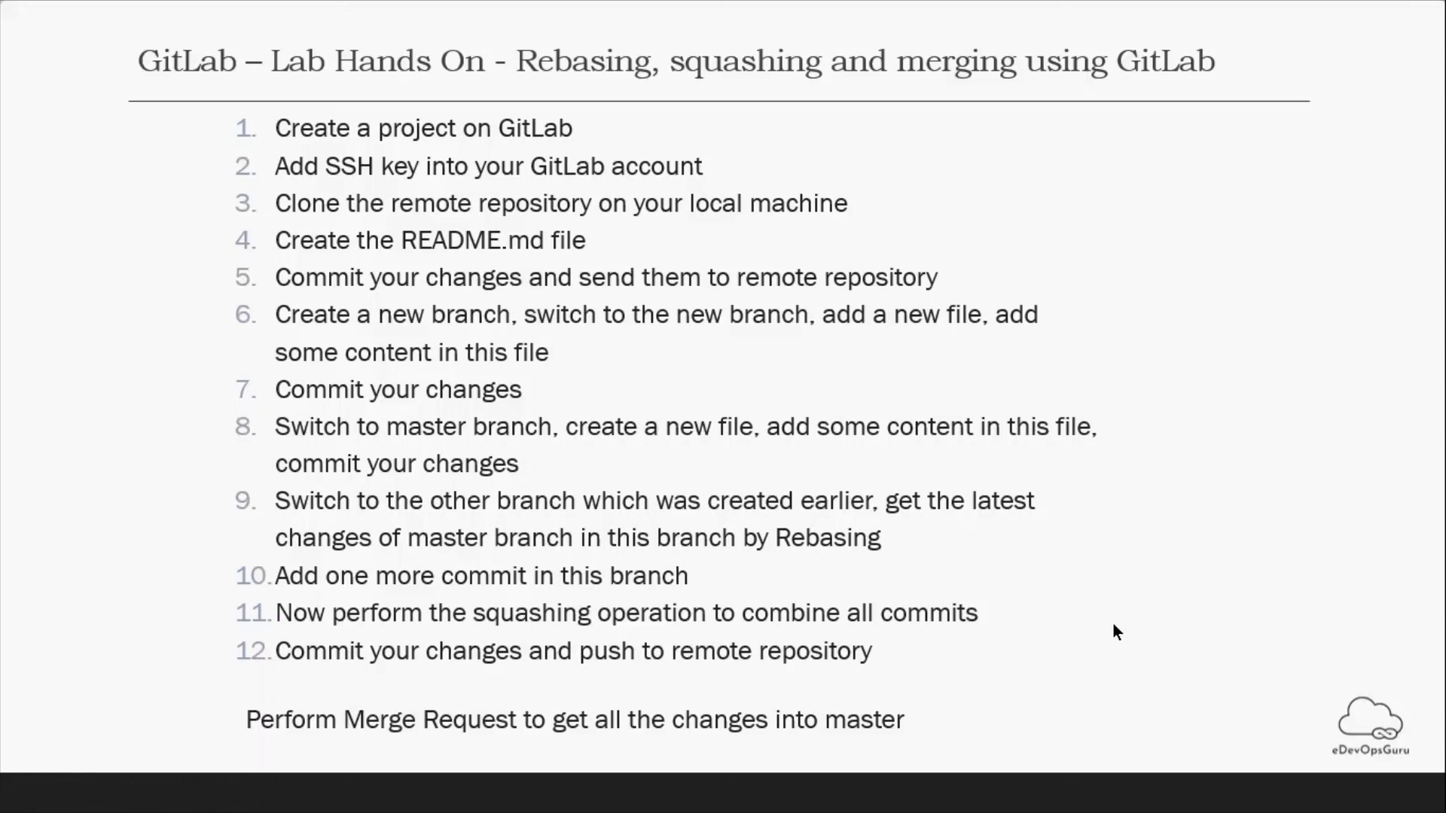
pyautogui.hotkey('alt', 'Tab')
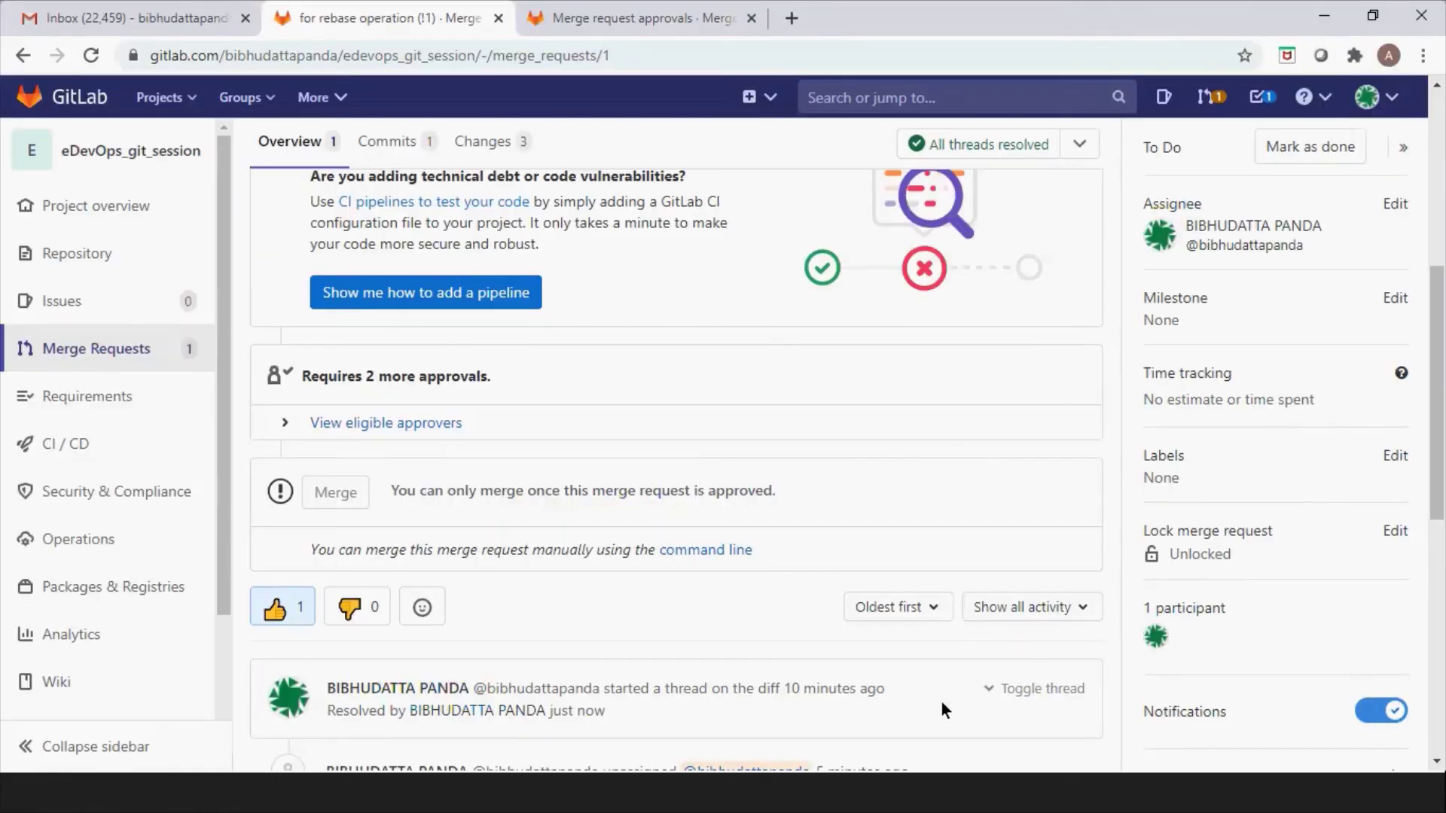
pyautogui.hotkey('alt', 'Tab')
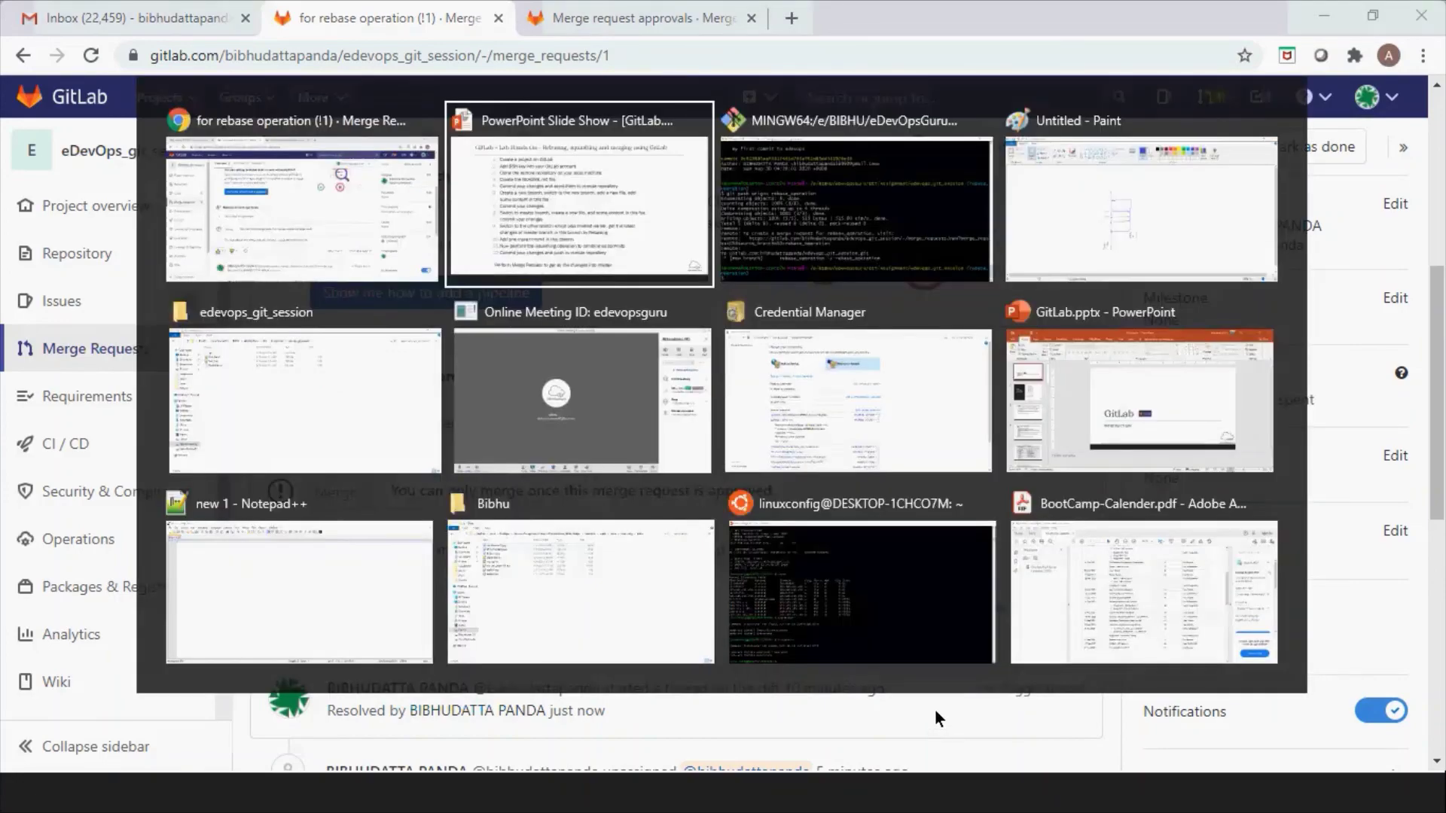
pyautogui.press('Right')
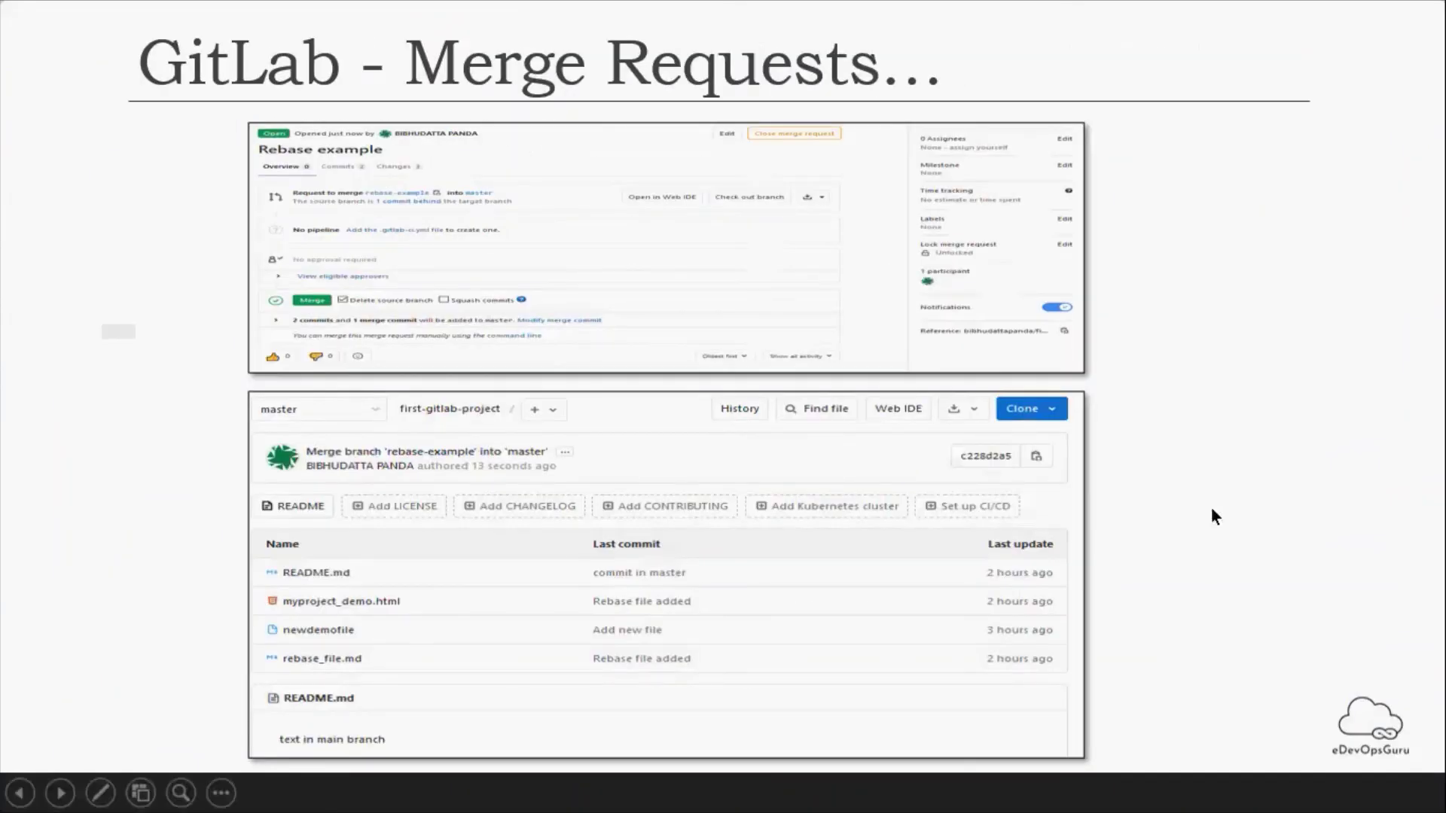
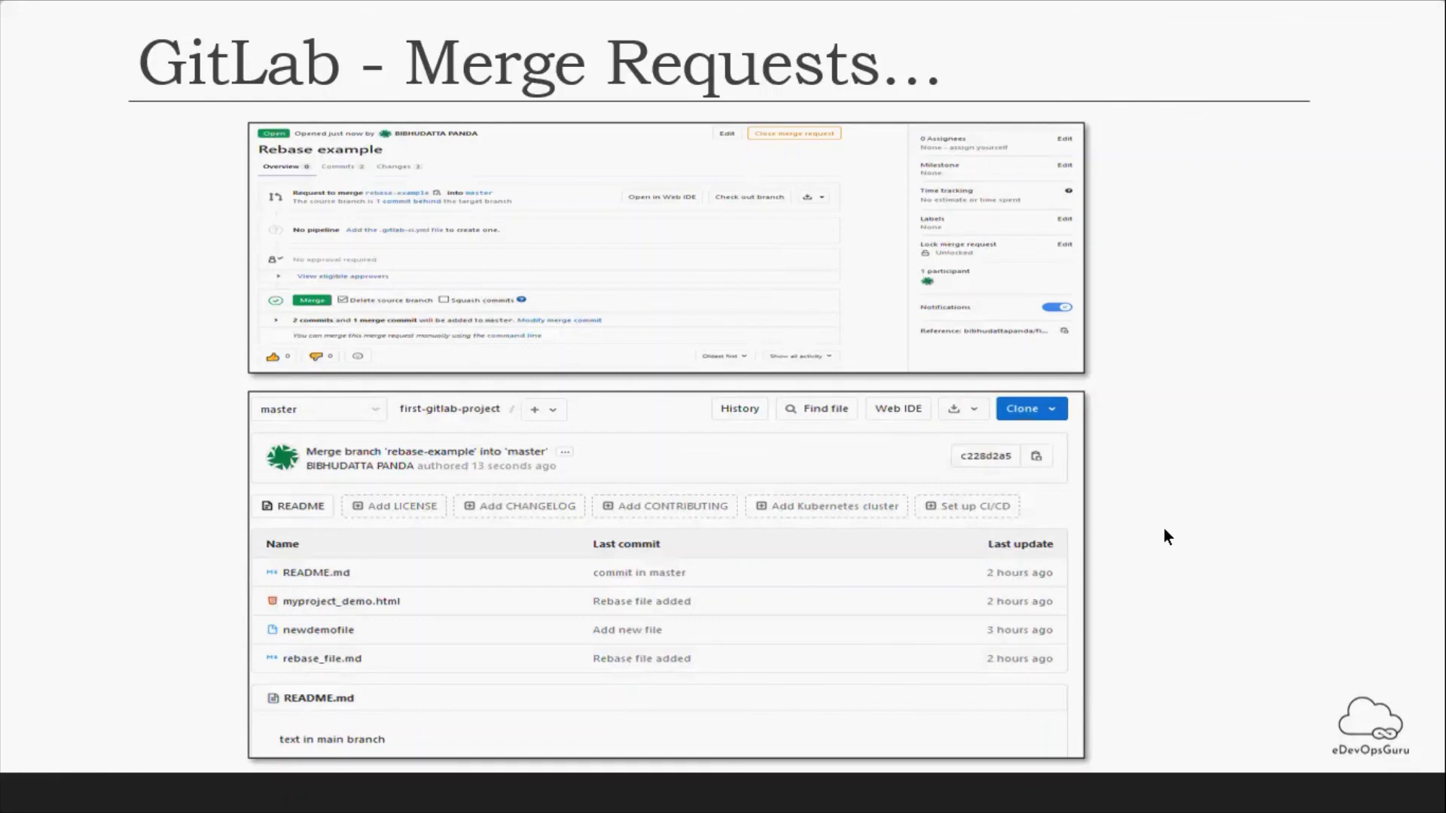
pyautogui.hotkey('alt', 'Tab')
pyautogui.press('Tab')
pyautogui.press('Tab')
pyautogui.press('Tab')
pyautogui.press('Tab')
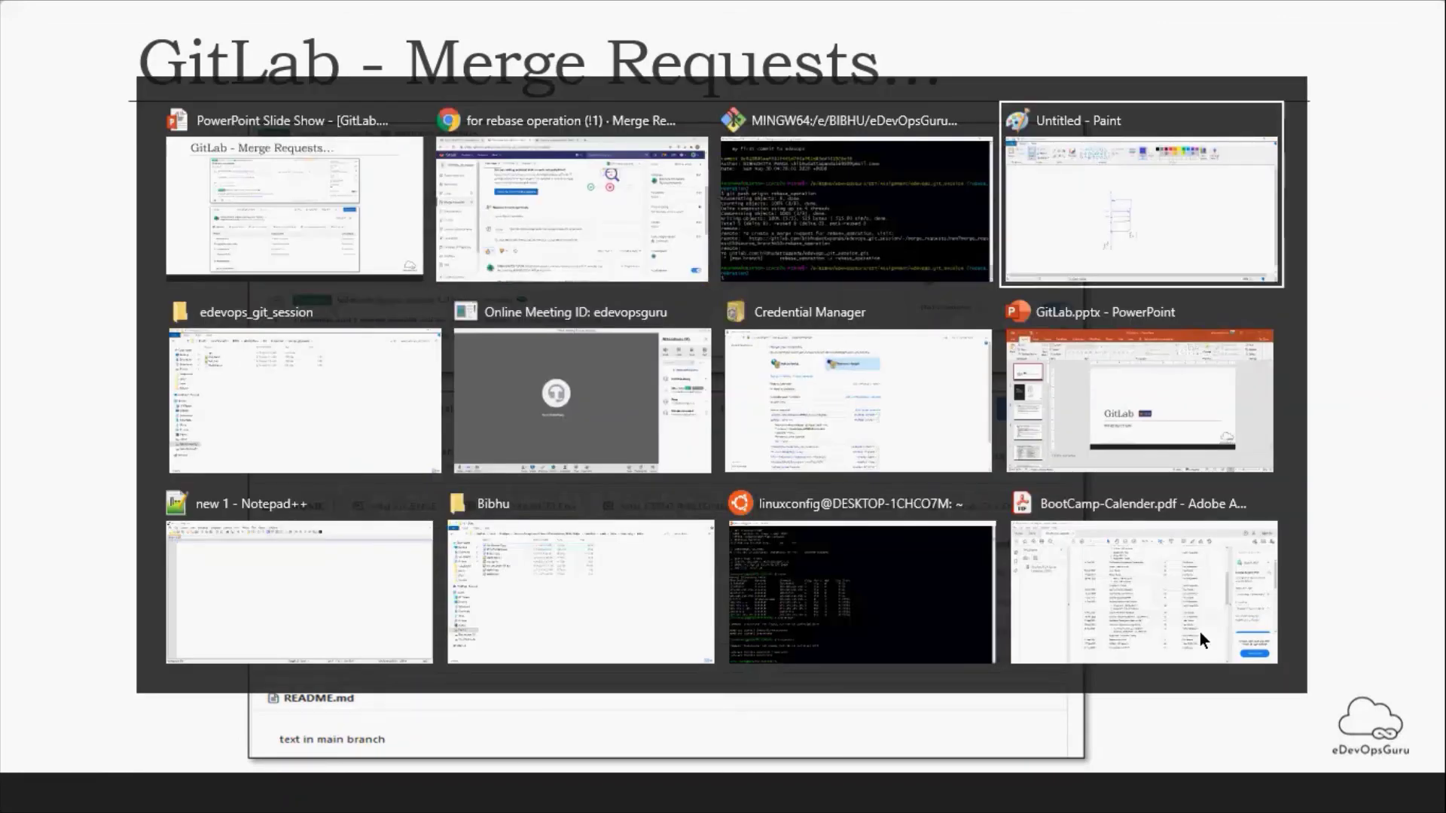
pyautogui.press('Escape')
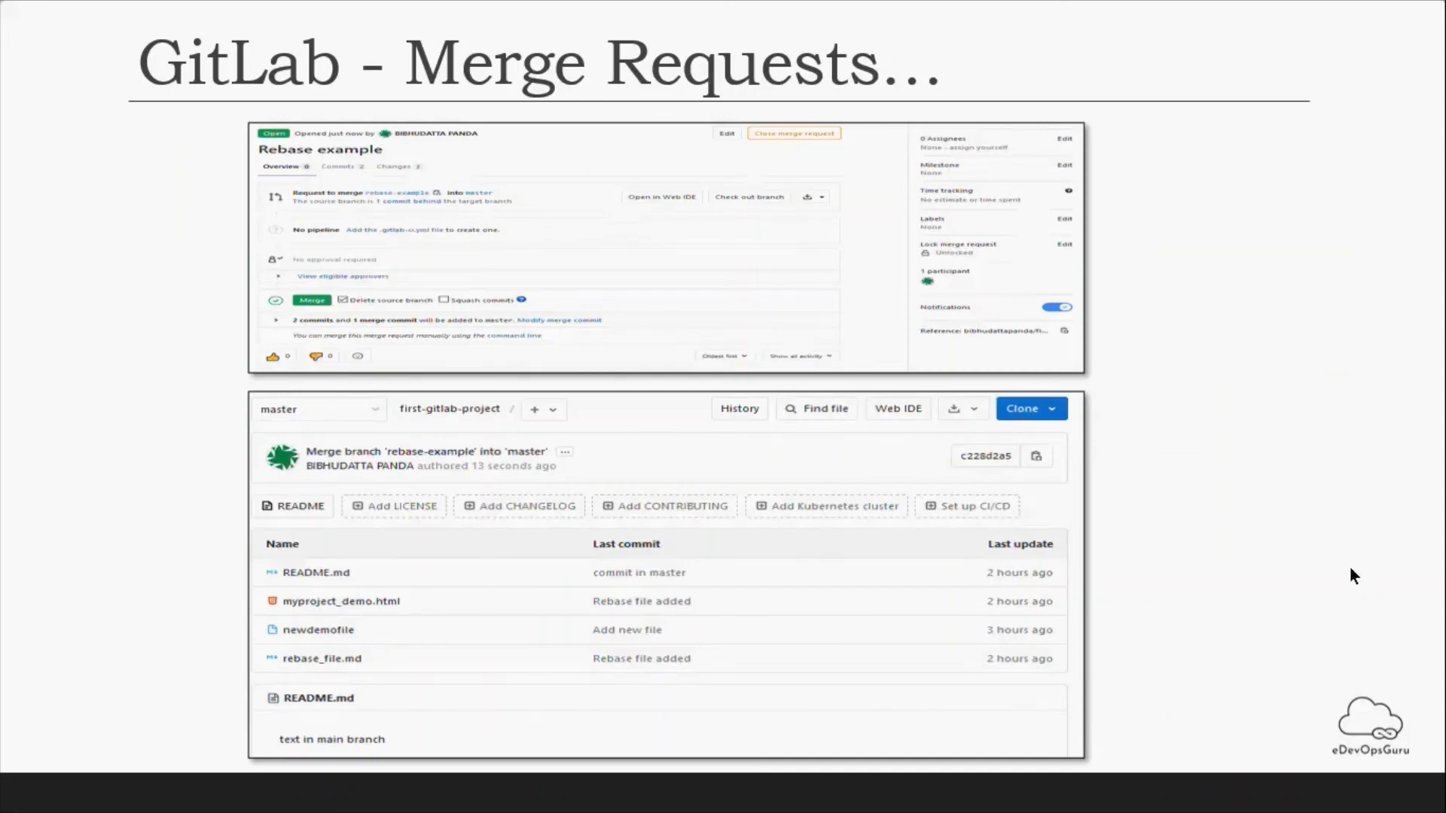